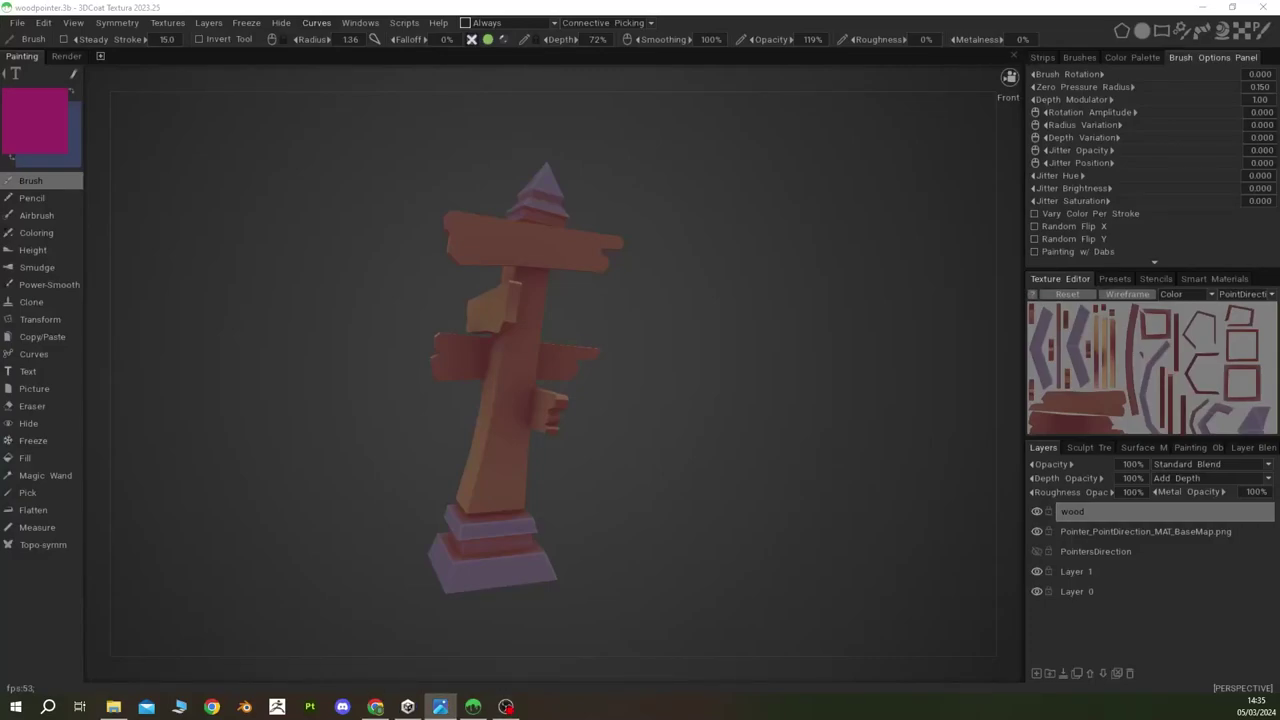
Step: Sample brown from the signpost and add a new paint layer named cp
key(v)
alt+drag(680, 313, 597, 140)
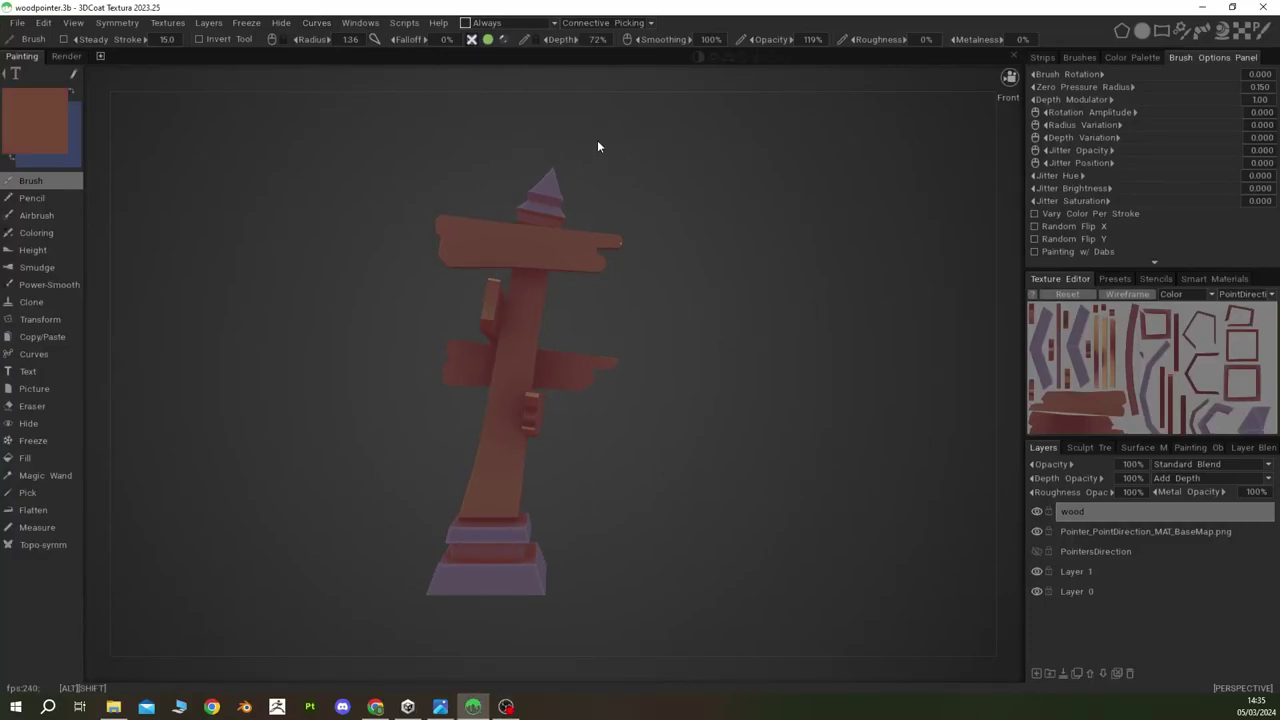
mouse_move(597, 140)
alt+right_down()
mouse_move(673, 191)
mouse_move(636, 236)
alt+right_up()
click(1036, 673)
text(cp)
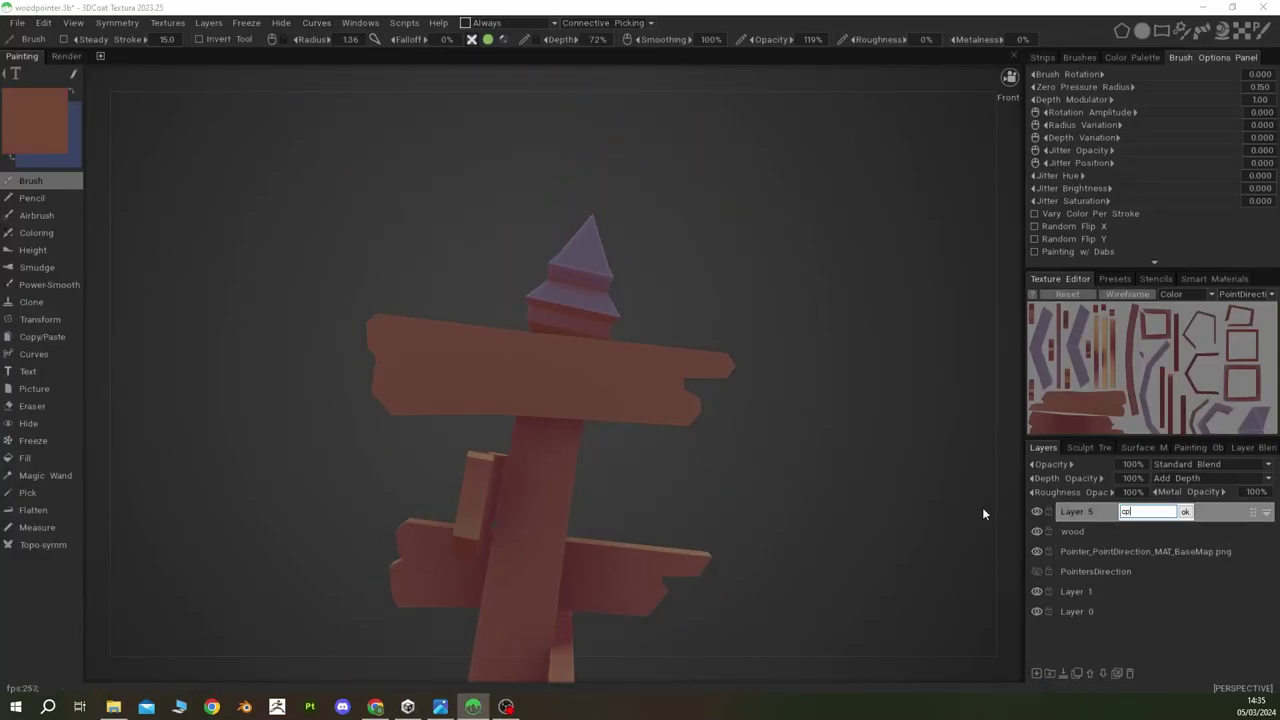
key(Return)
Step: With the Color Palette shown, dab orange, lighter orange and reddish-brown spots onto the spire cap
click(1129, 58)
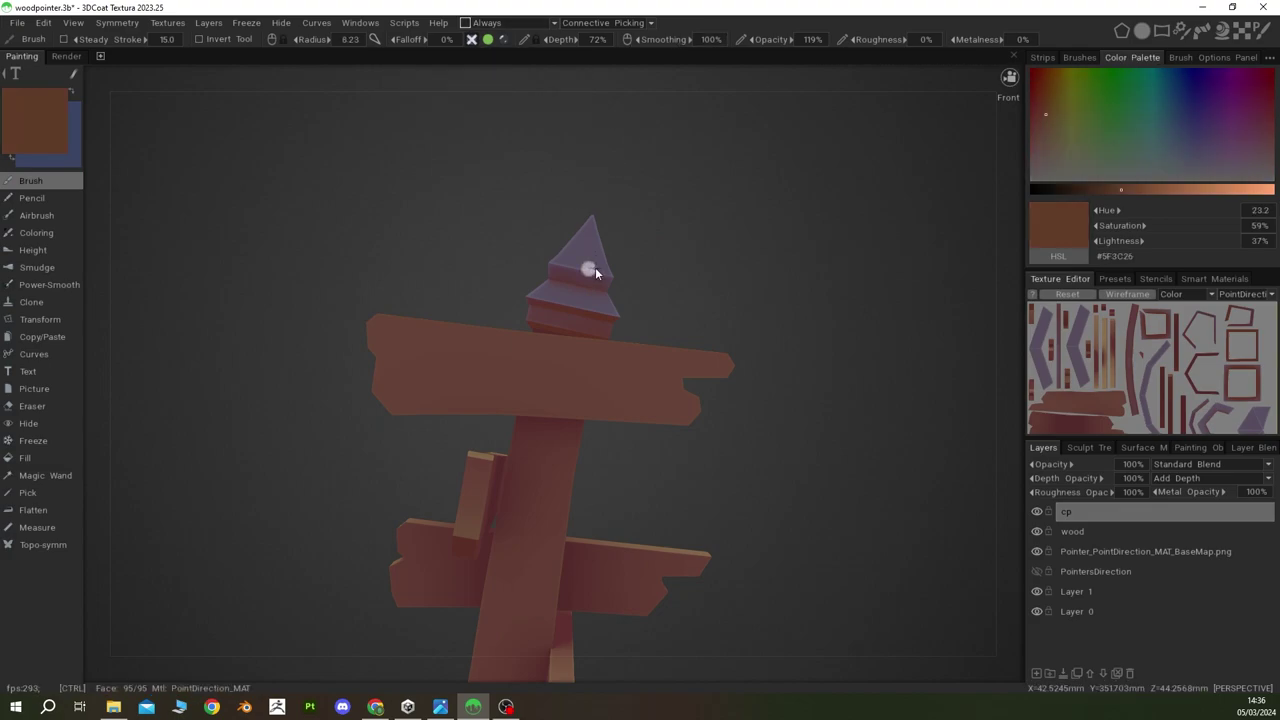
scroll(571, 274, up, 5)
click(543, 281)
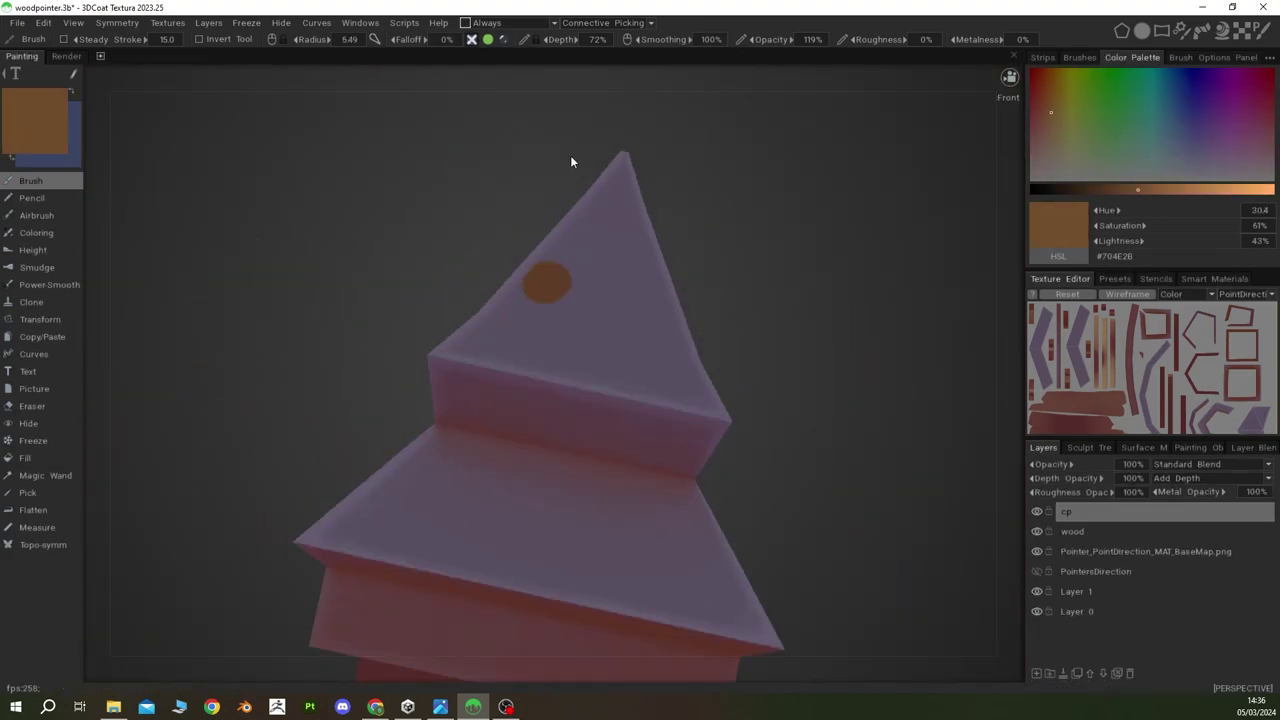
click(583, 330)
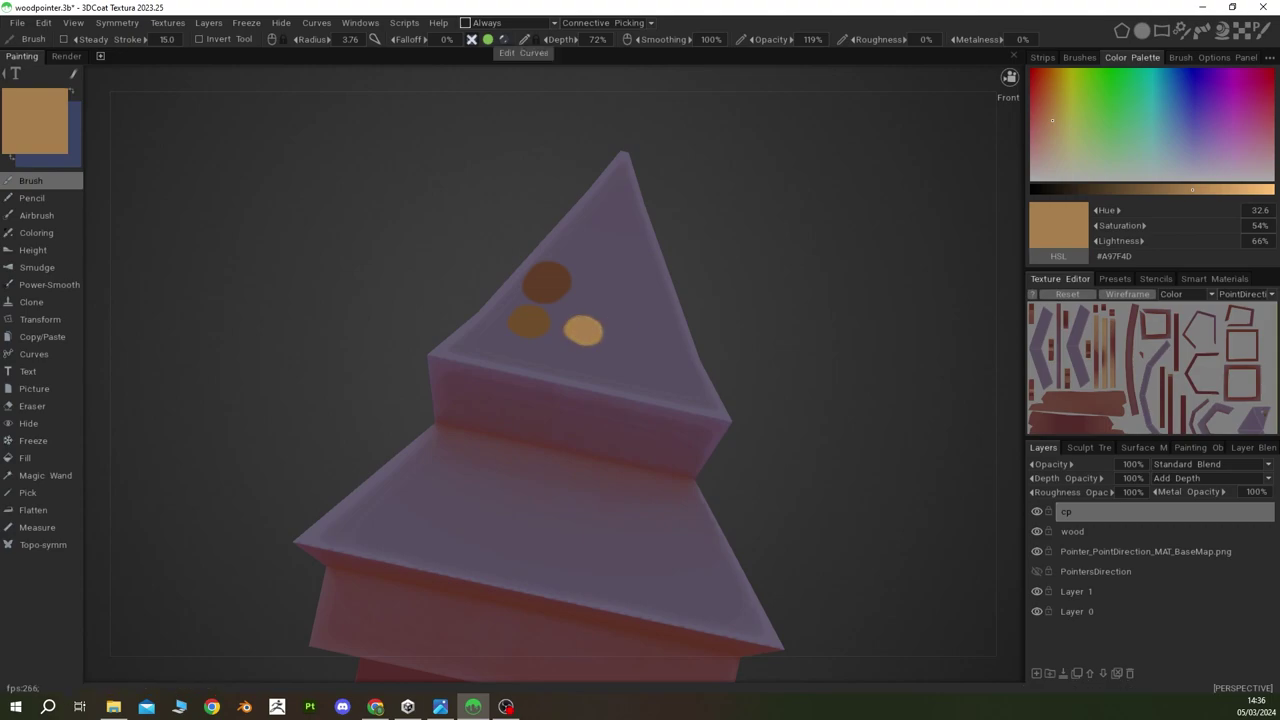
key(v)
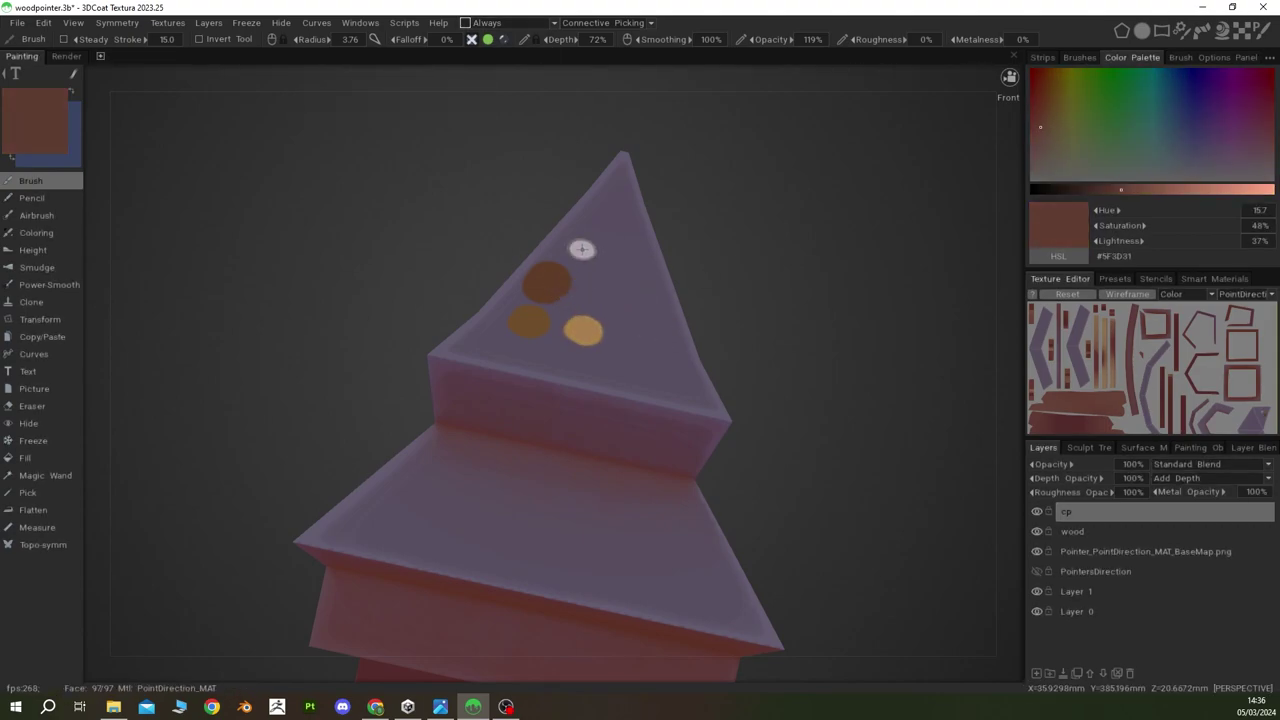
click(588, 290)
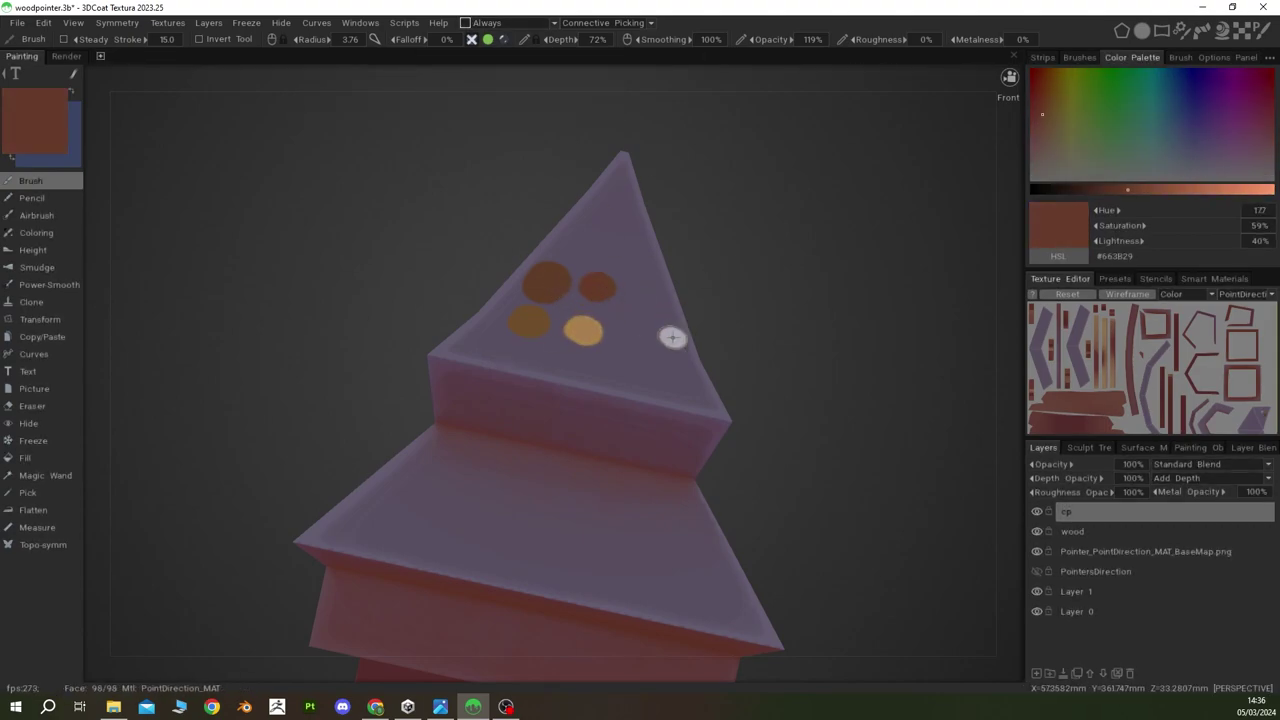
alt+drag(674, 337, 640, 350)
alt+drag(609, 431, 629, 289)
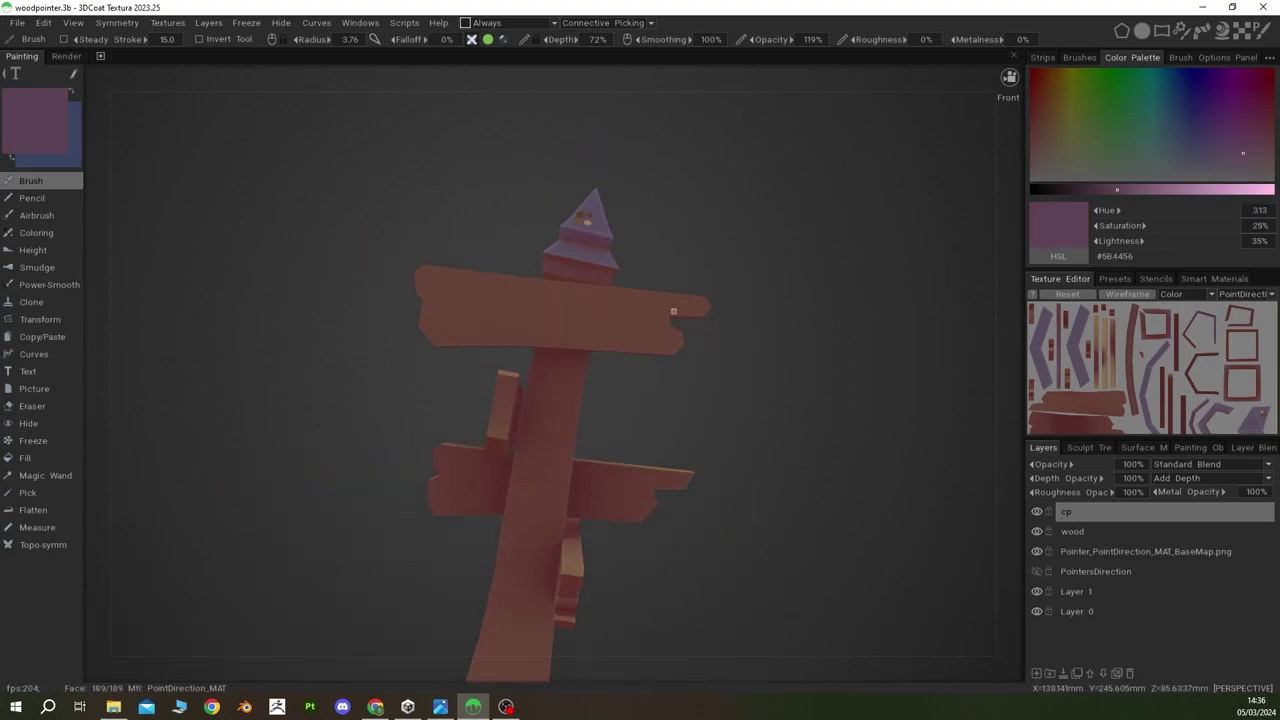
Step: Sample brown from the sign board, then undo the stray brown stroke
scroll(629, 289, up, 3)
key(v)
drag(435, 375, 552, 387)
key(ctrl+z)
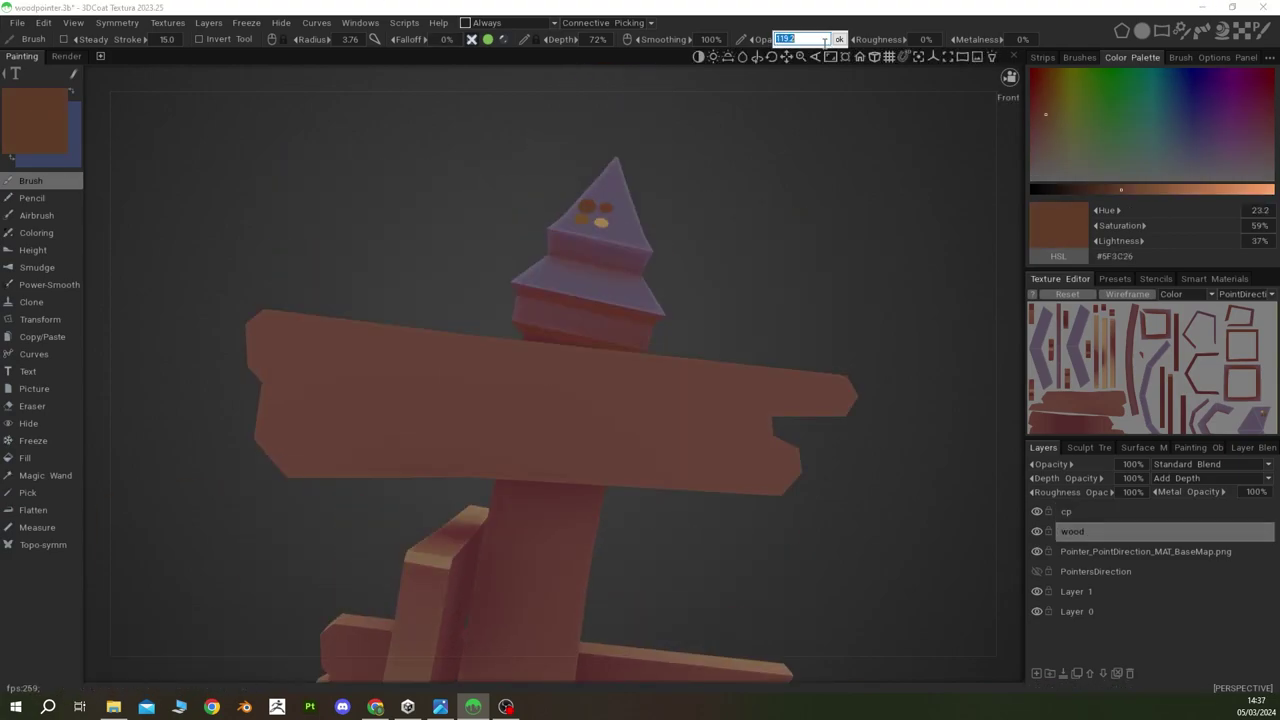
Step: Set paint opacity to 100% and brush a lighter grain streak along the top board
click(1079, 57)
scroll(700, 350, down, 3)
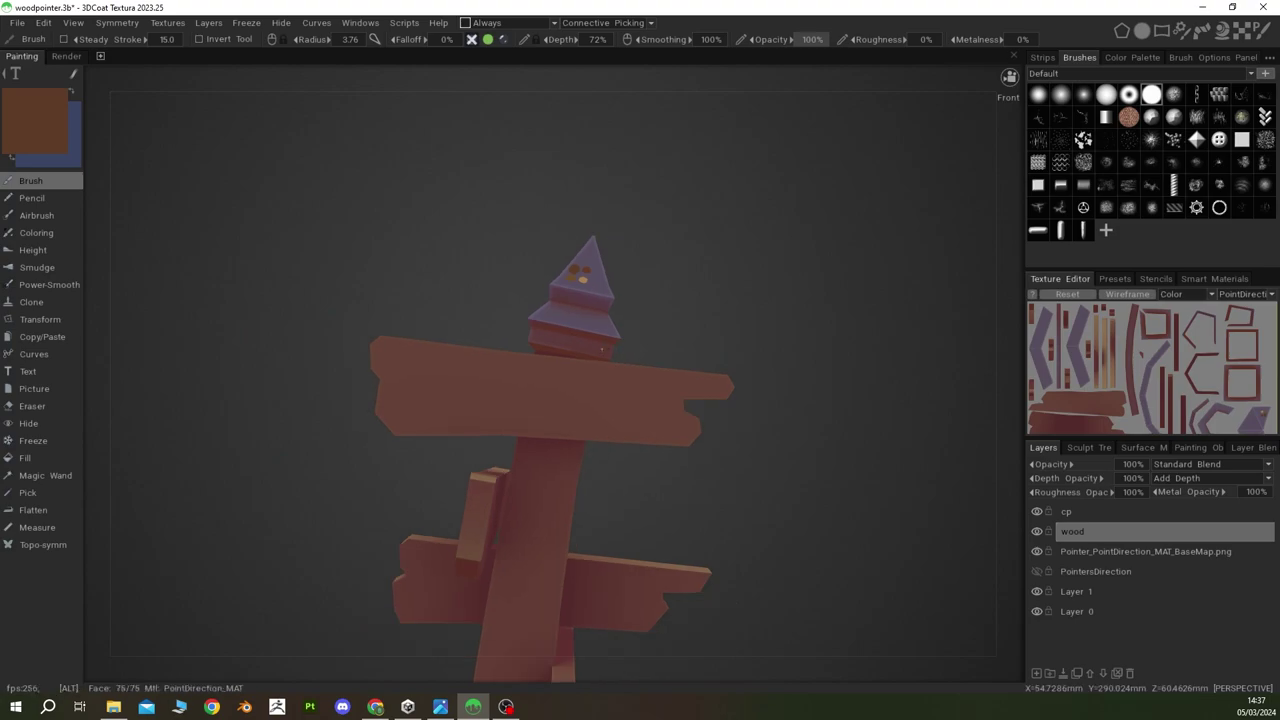
scroll(566, 423, up, 5)
scroll(338, 468, down, 2)
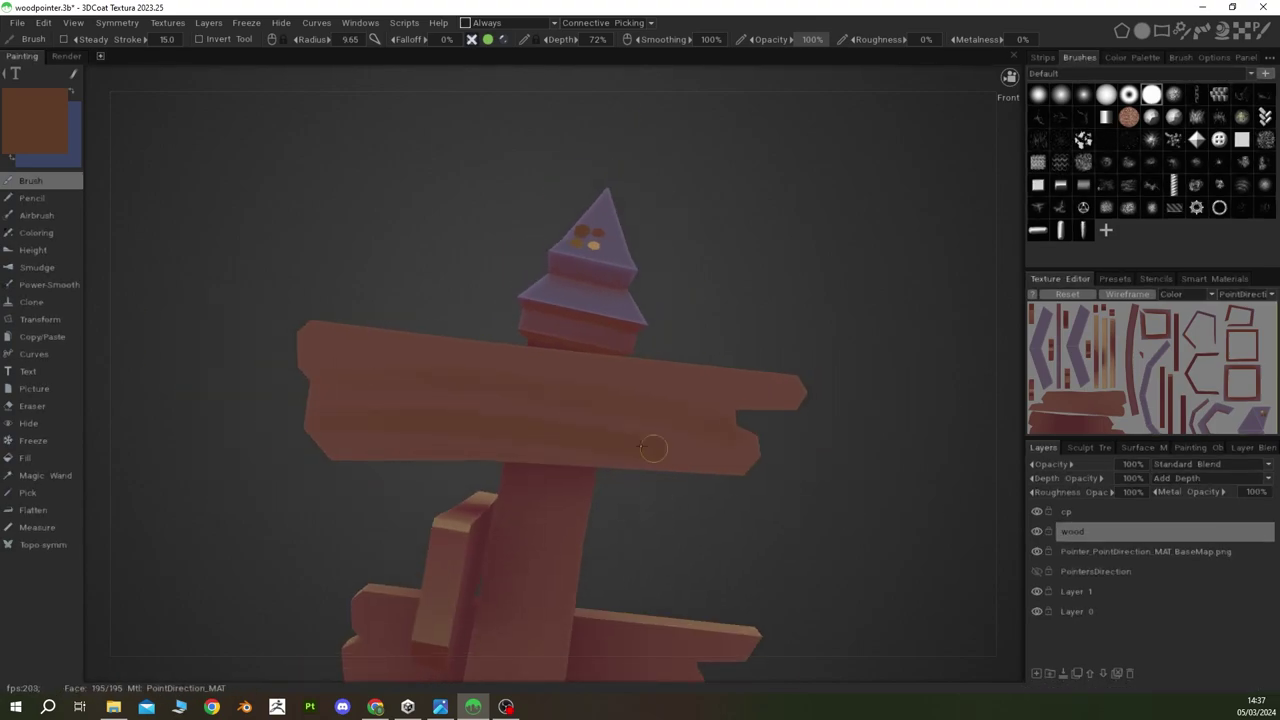
scroll(557, 428, up, 2)
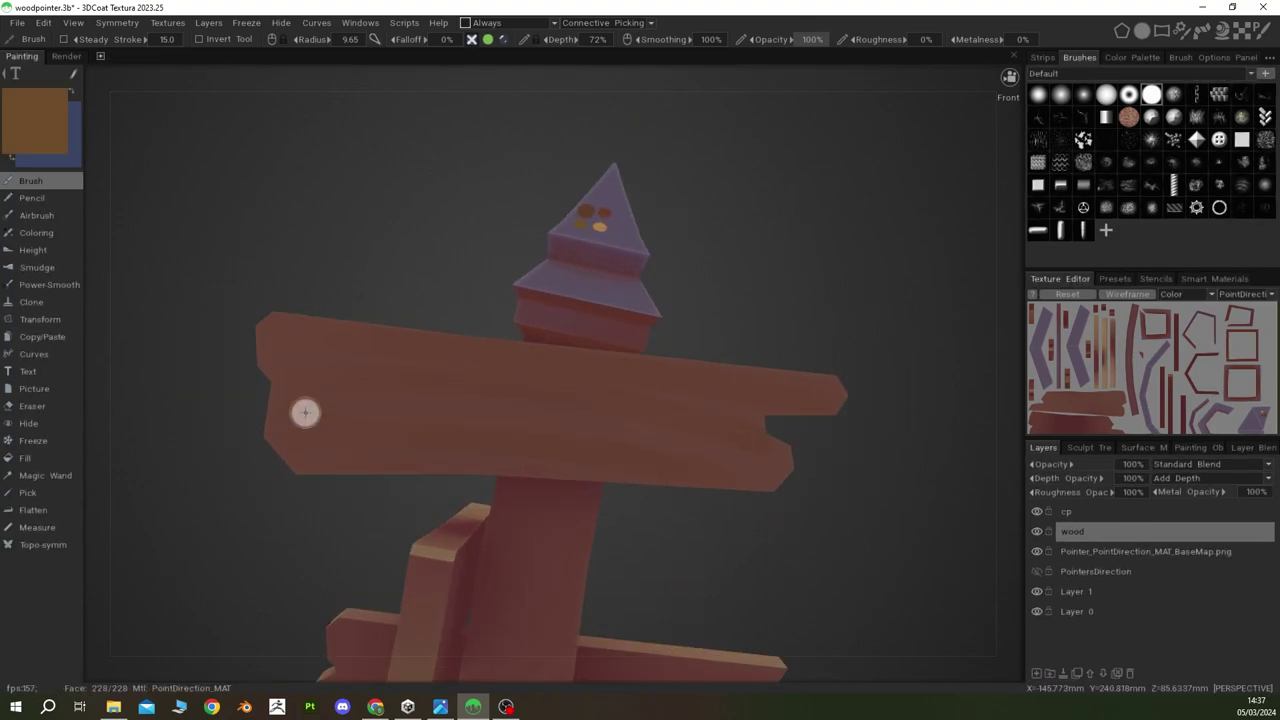
mouse_move(329, 426)
alt+mouse_down()
mouse_move(207, 497)
mouse_move(209, 477)
alt+mouse_up()
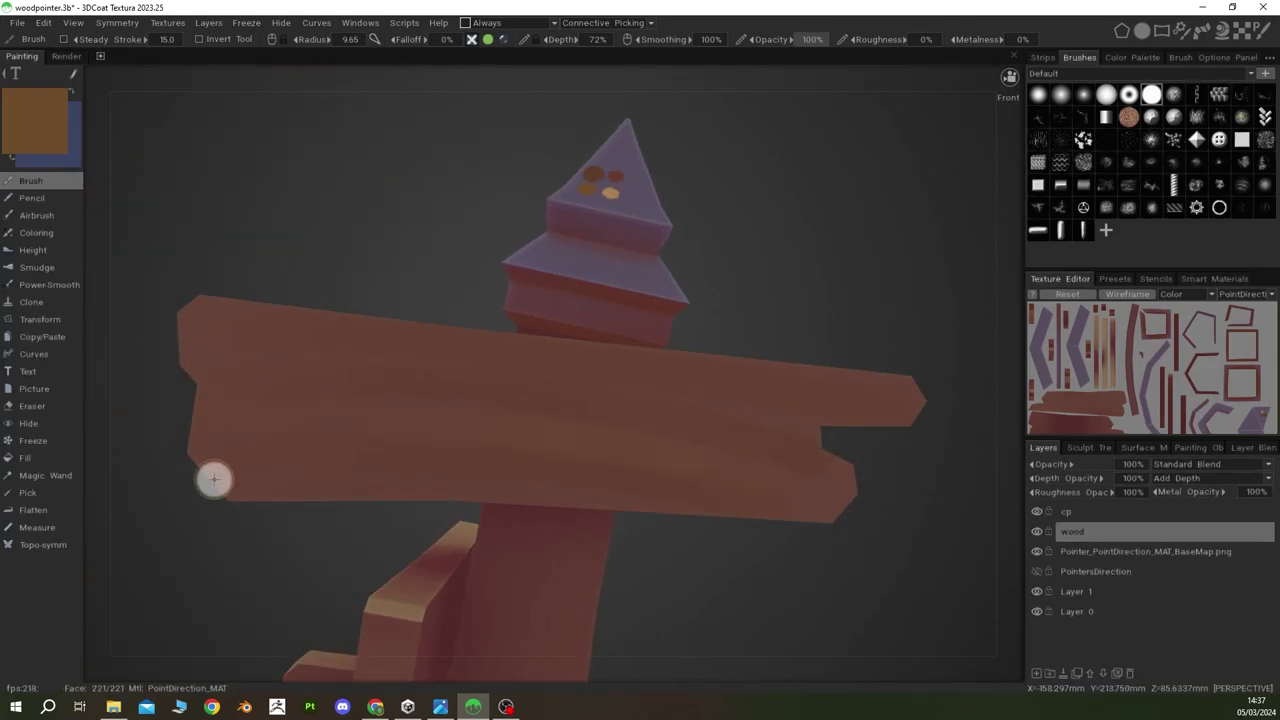
mouse_move(982, 405)
alt+mouse_down()
mouse_move(702, 393)
mouse_move(514, 466)
alt+mouse_up()
Step: Sample a lighter orange from the boards and orbit so the post stands upright
key(v)
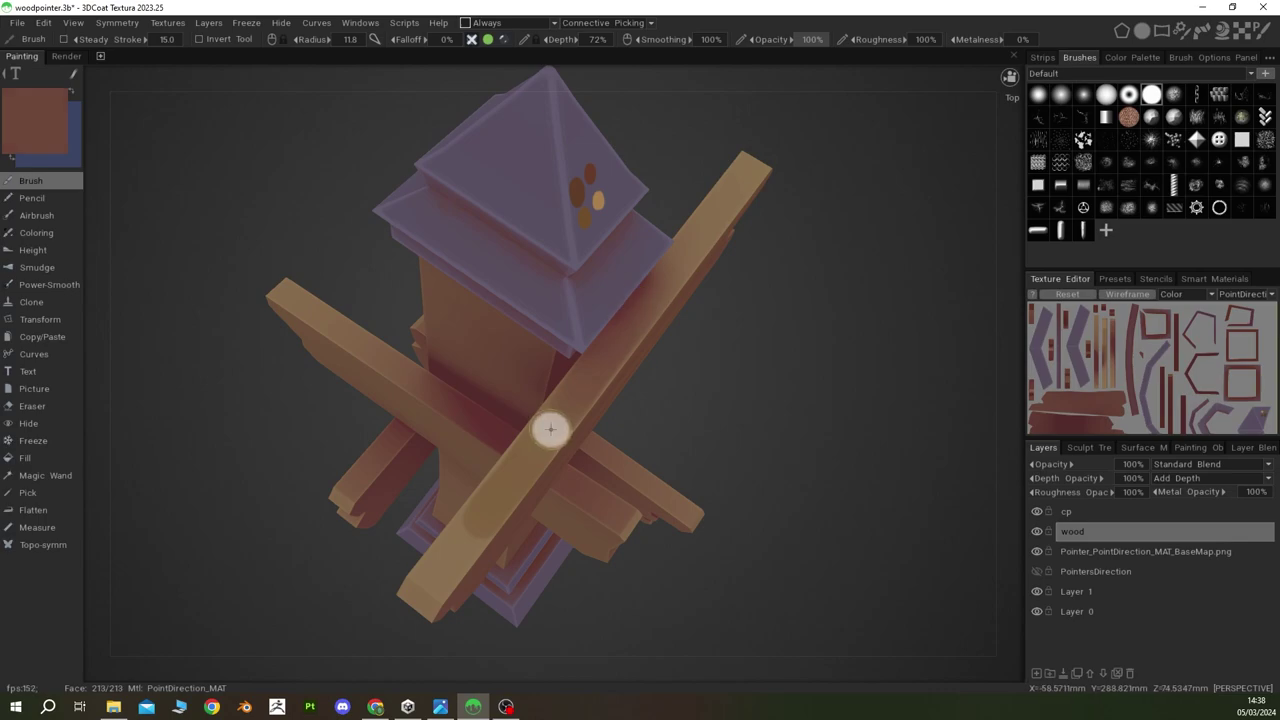
scroll(481, 519, up, 3)
alt+drag(523, 429, 608, 351)
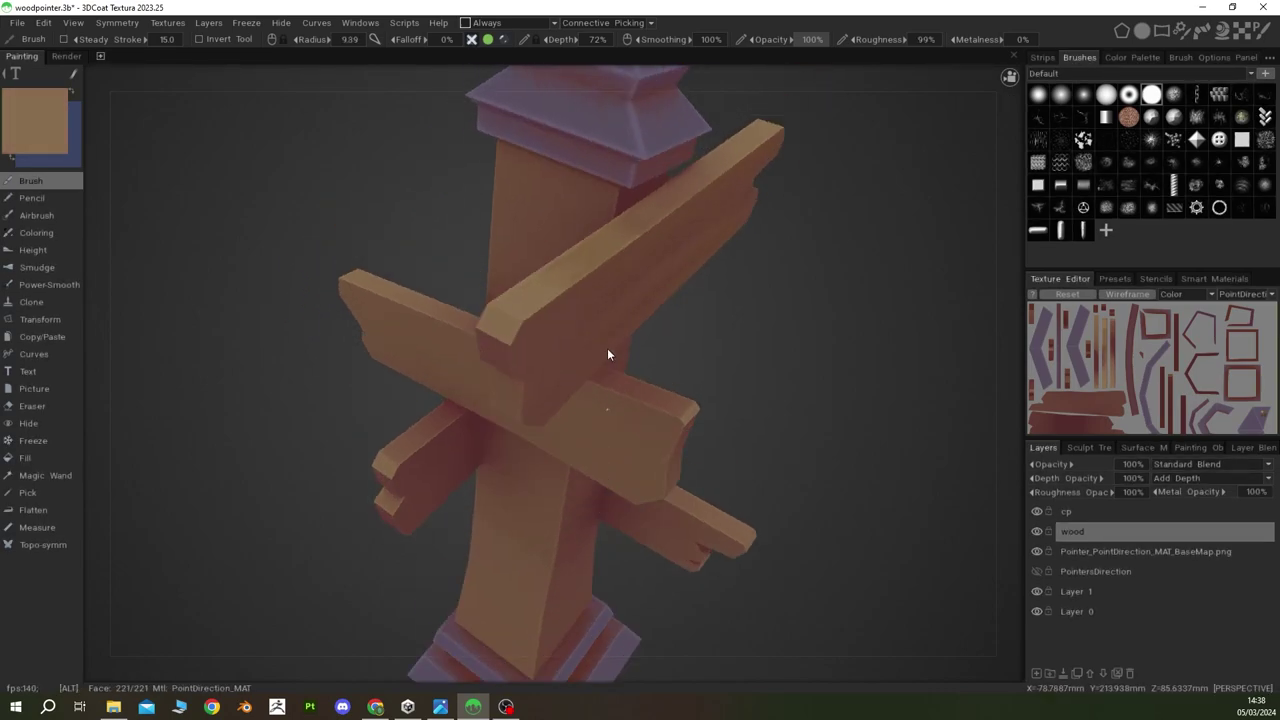
scroll(563, 363, up, 2)
scroll(516, 317, up, 2)
alt+drag(516, 317, 537, 348)
scroll(537, 348, up, 1)
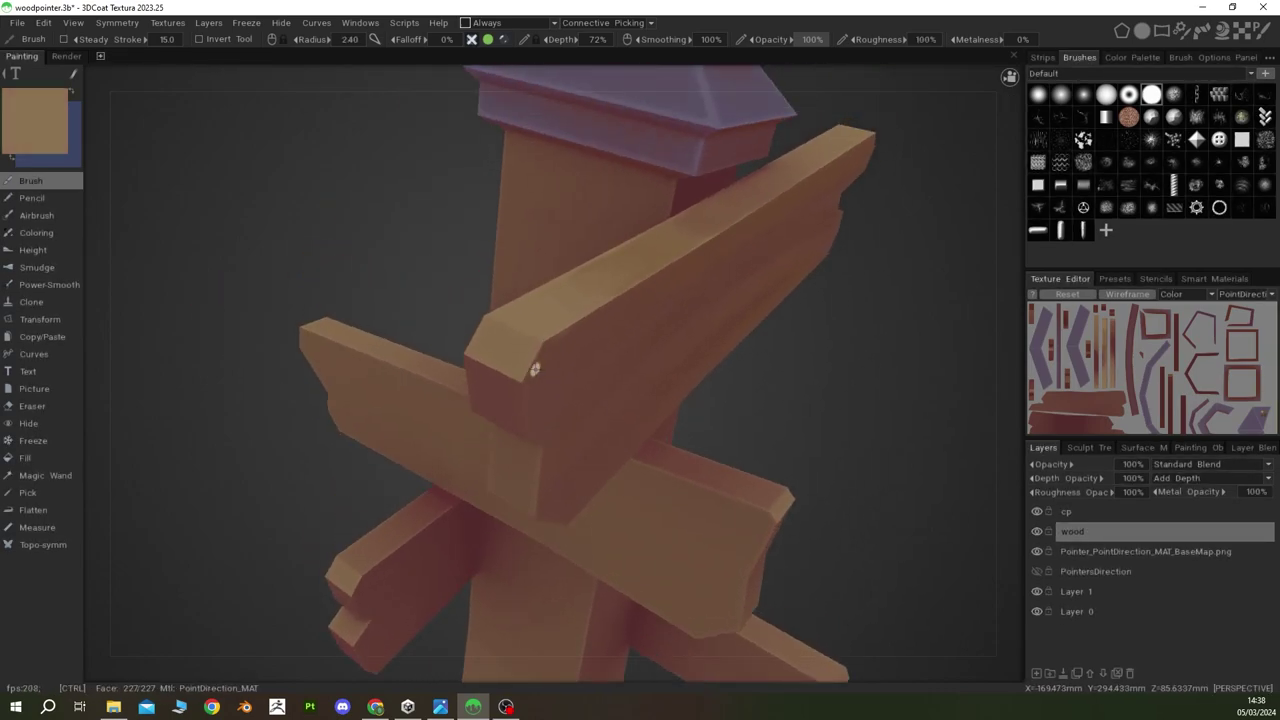
Step: Rotate the view around the crossing boards and post cap to a new angle
alt+drag(638, 301, 490, 377)
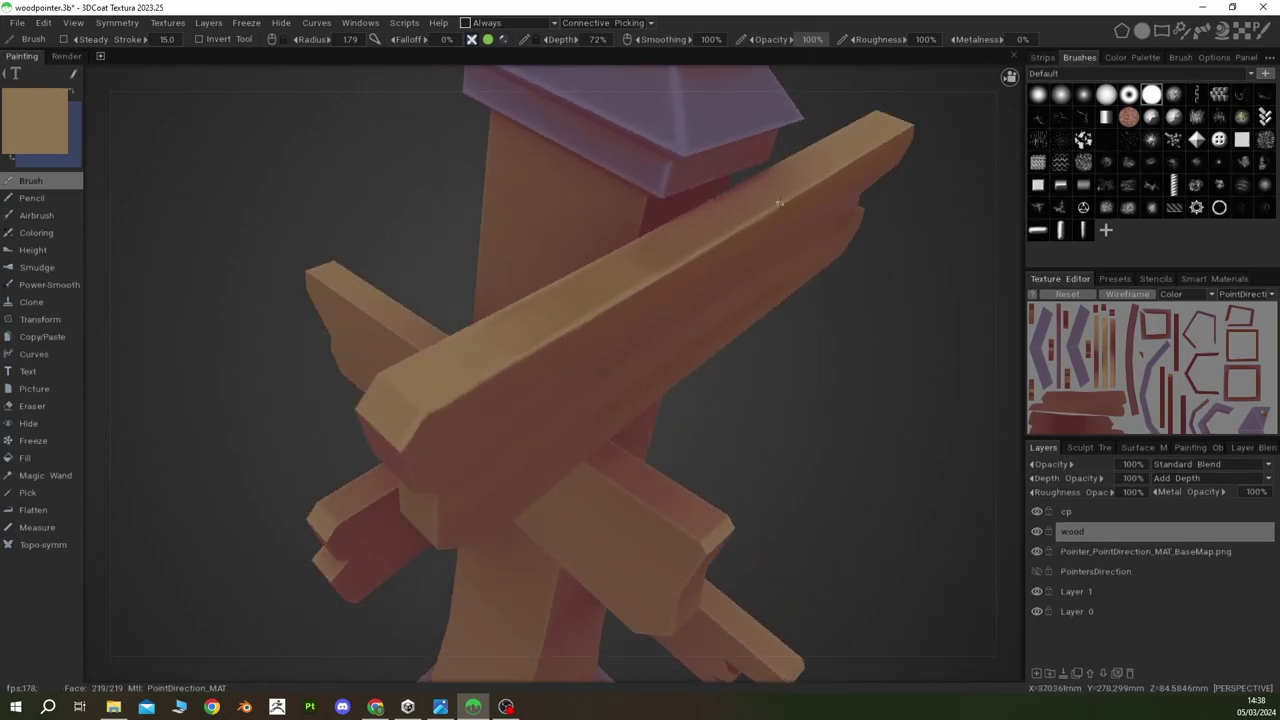
mouse_move(779, 203)
alt+mouse_down()
mouse_move(823, 209)
mouse_move(743, 204)
alt+mouse_up()
alt+drag(684, 238, 477, 357)
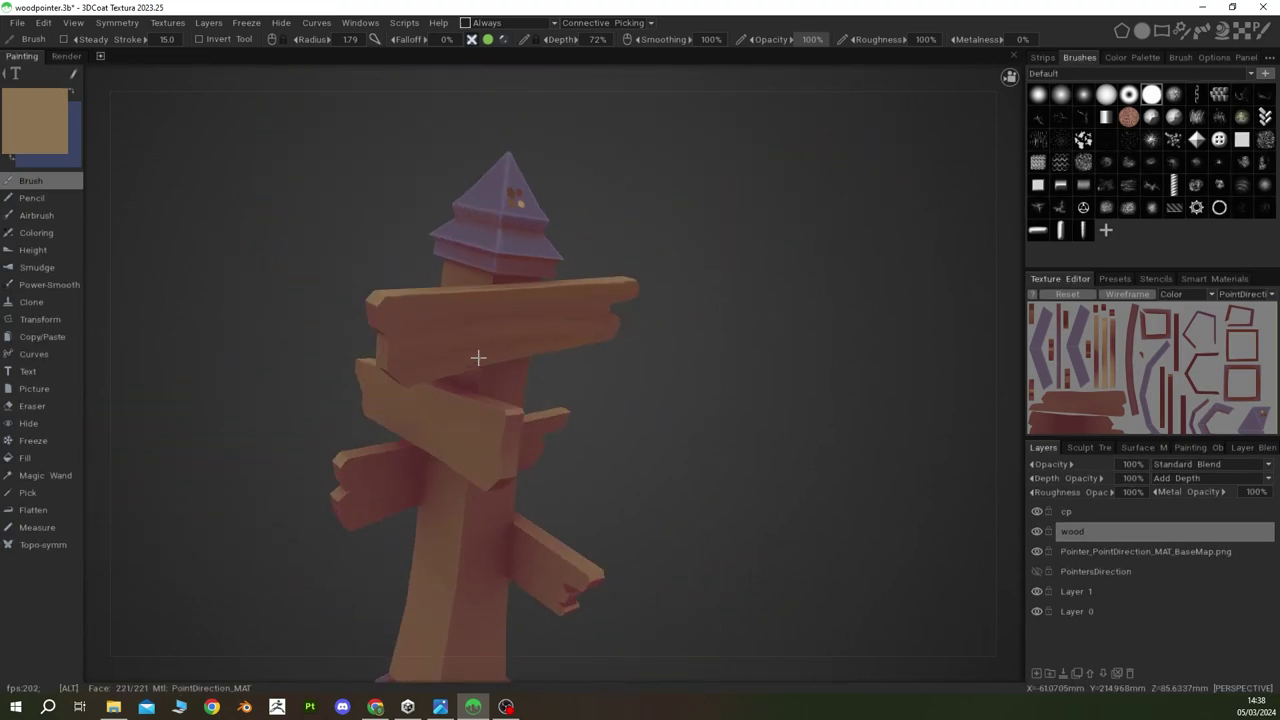
scroll(477, 357, up, 2)
scroll(597, 365, up, 2)
mouse_move(592, 425)
alt+mouse_down()
mouse_move(801, 360)
mouse_move(800, 380)
mouse_move(883, 403)
mouse_move(822, 371)
mouse_move(820, 383)
mouse_move(858, 377)
alt+mouse_up()
Step: Paint two darker grain streaks across the top sign board
scroll(777, 376, up, 2)
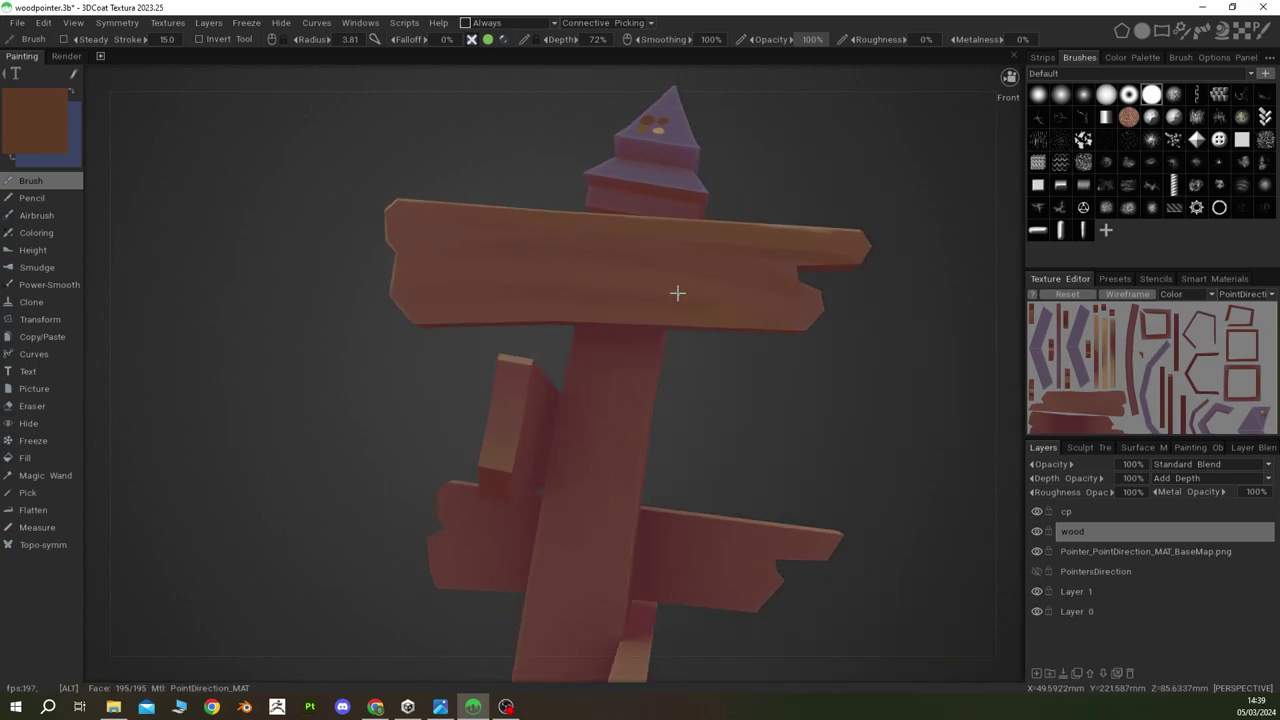
scroll(677, 291, up, 2)
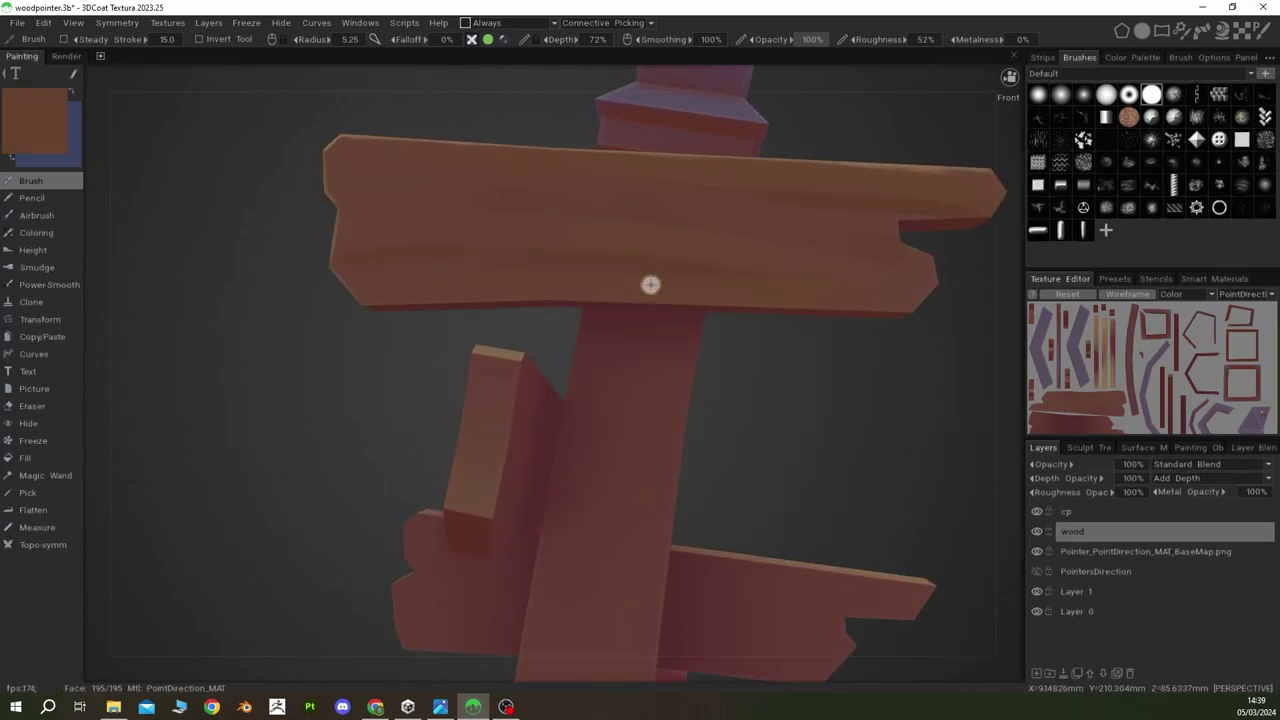
mouse_move(650, 285)
alt+mouse_down()
mouse_move(737, 266)
mouse_move(876, 275)
alt+mouse_up()
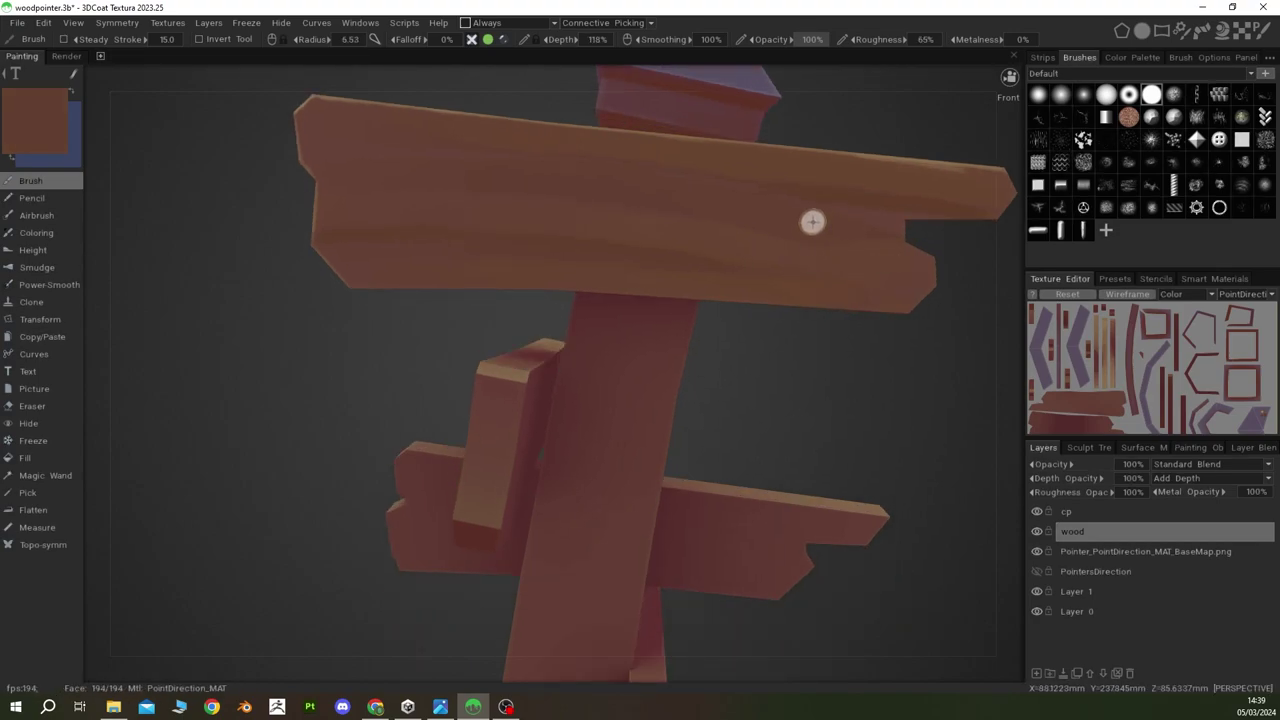
alt+drag(803, 226, 775, 340)
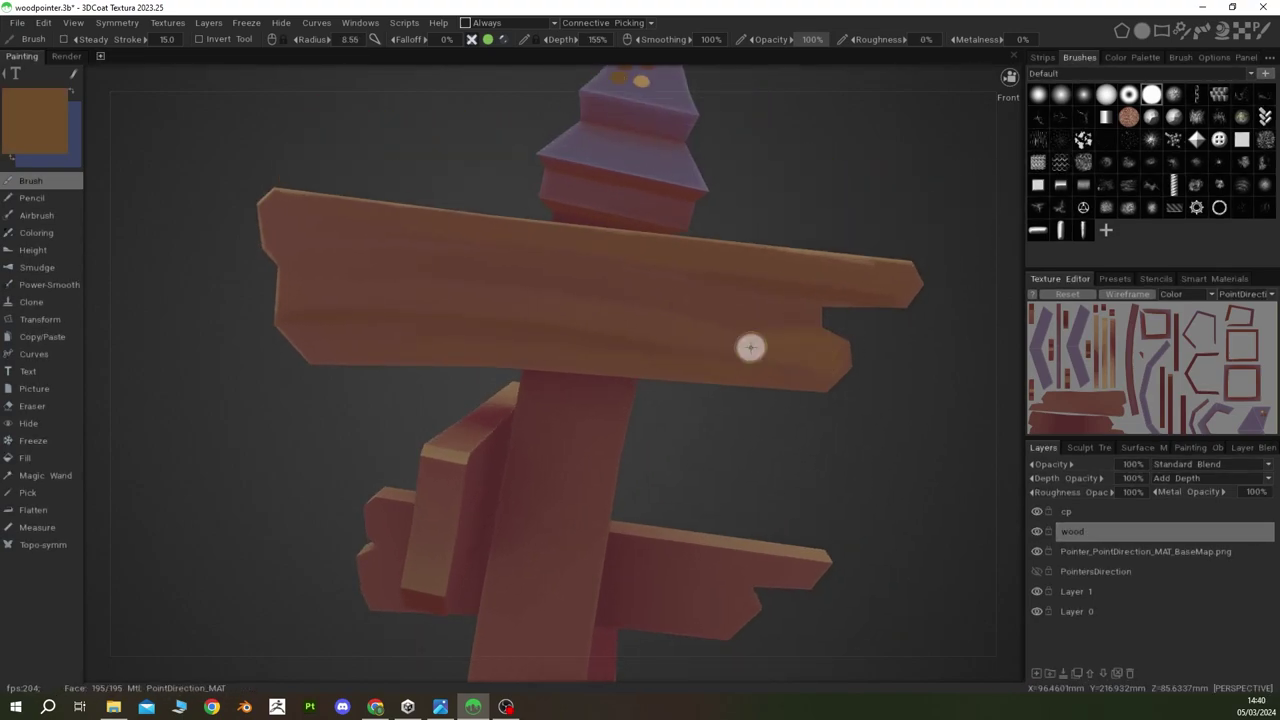
alt+drag(540, 323, 396, 295)
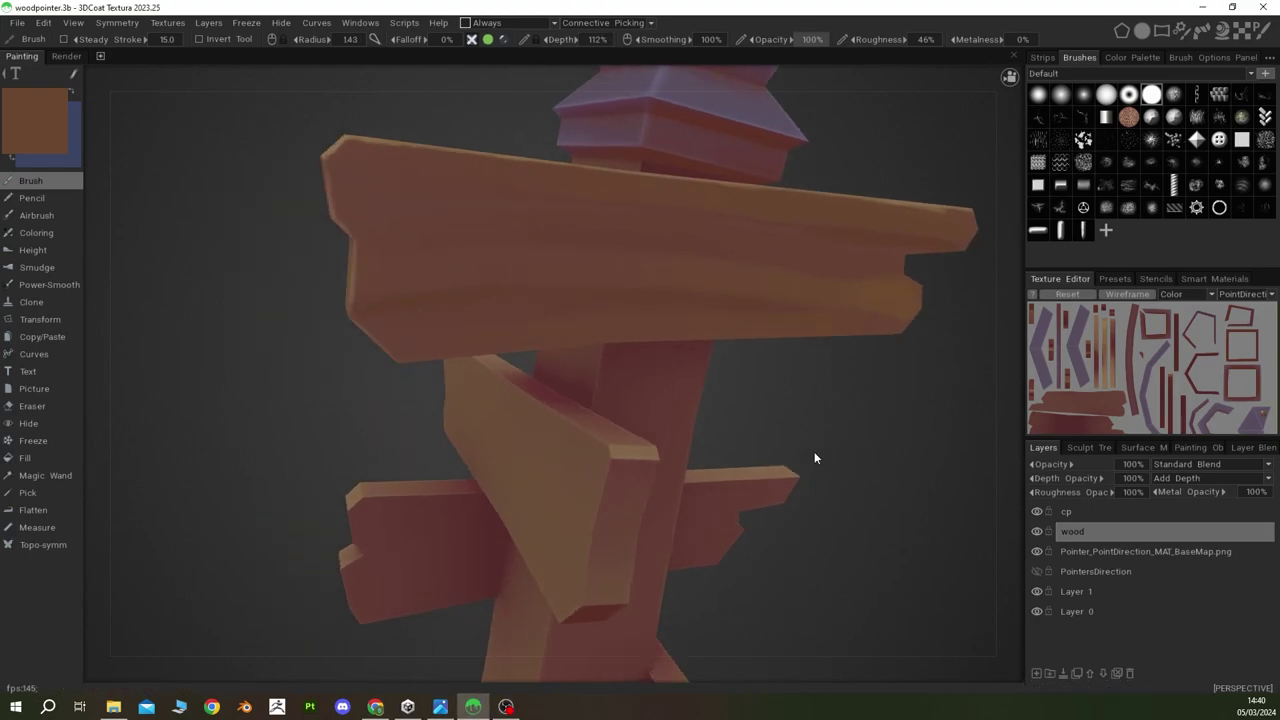
drag(814, 451, 401, 295)
Step: Sample lighter browns from the boards, ending with pale tan at 76% roughness
key(v)
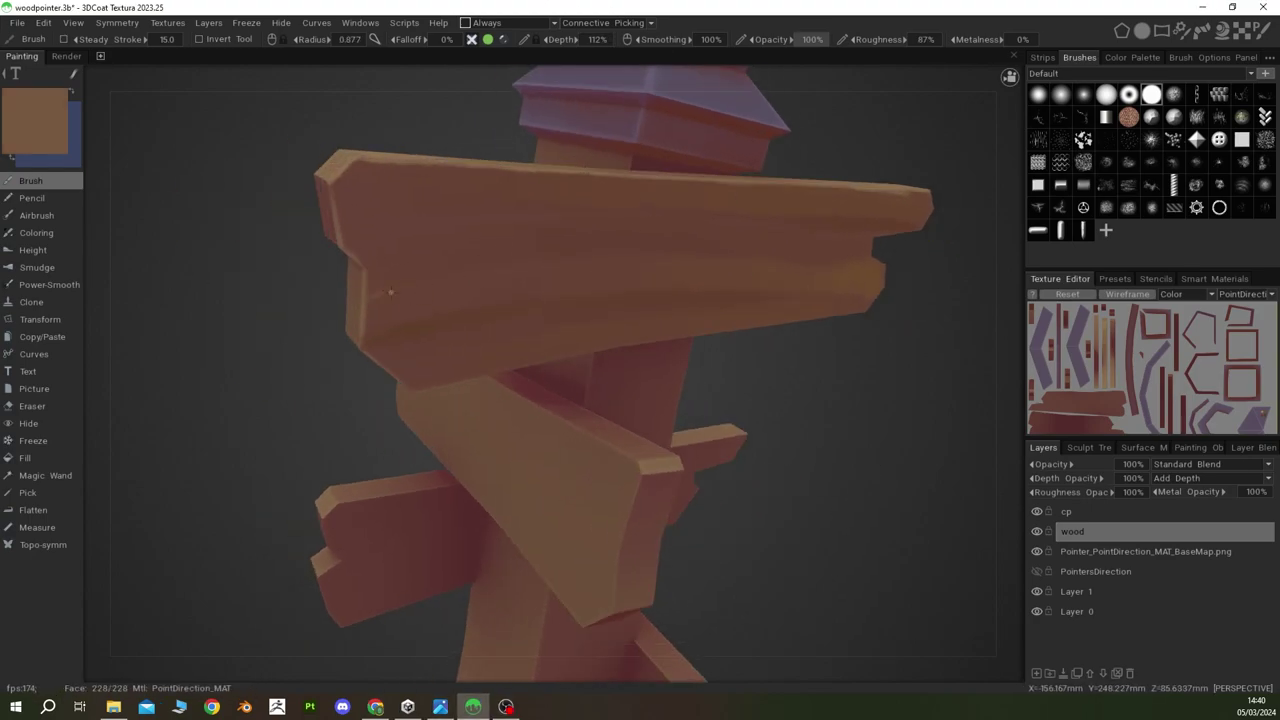
middle_drag(494, 278, 876, 264)
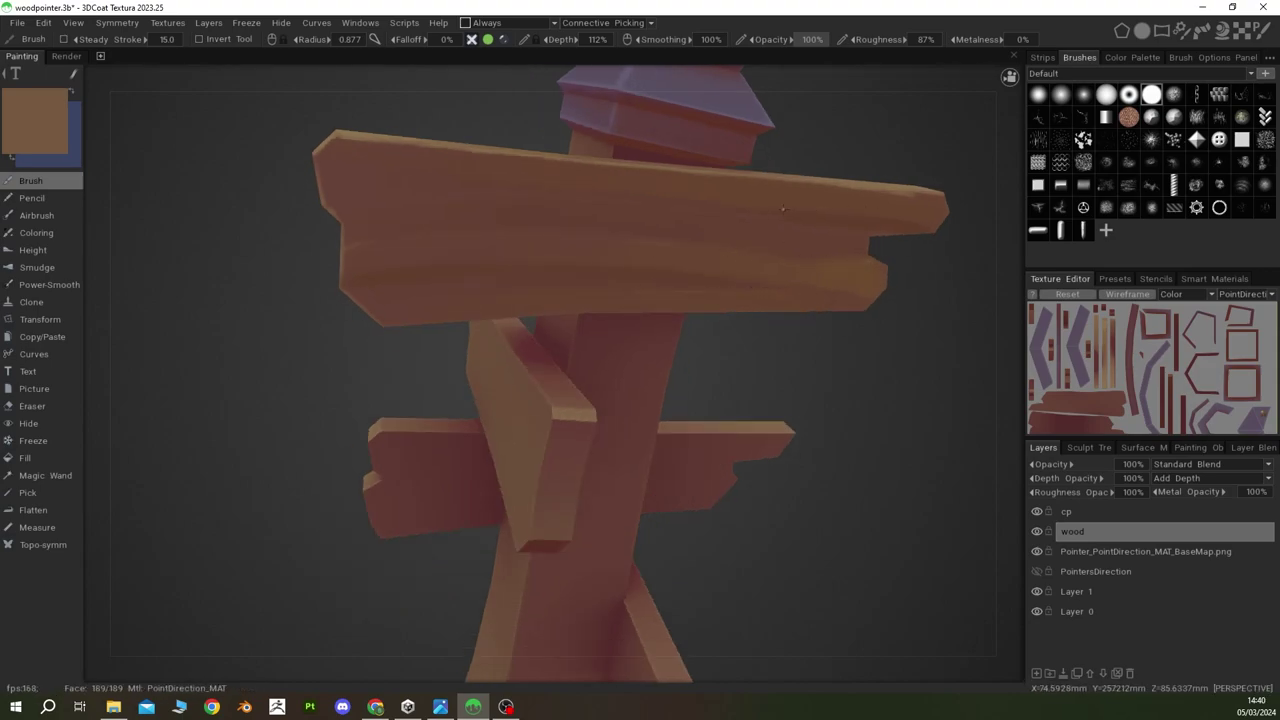
mouse_move(783, 209)
alt+mouse_down()
mouse_move(935, 357)
mouse_move(665, 400)
mouse_move(540, 538)
alt+mouse_up()
key(v)
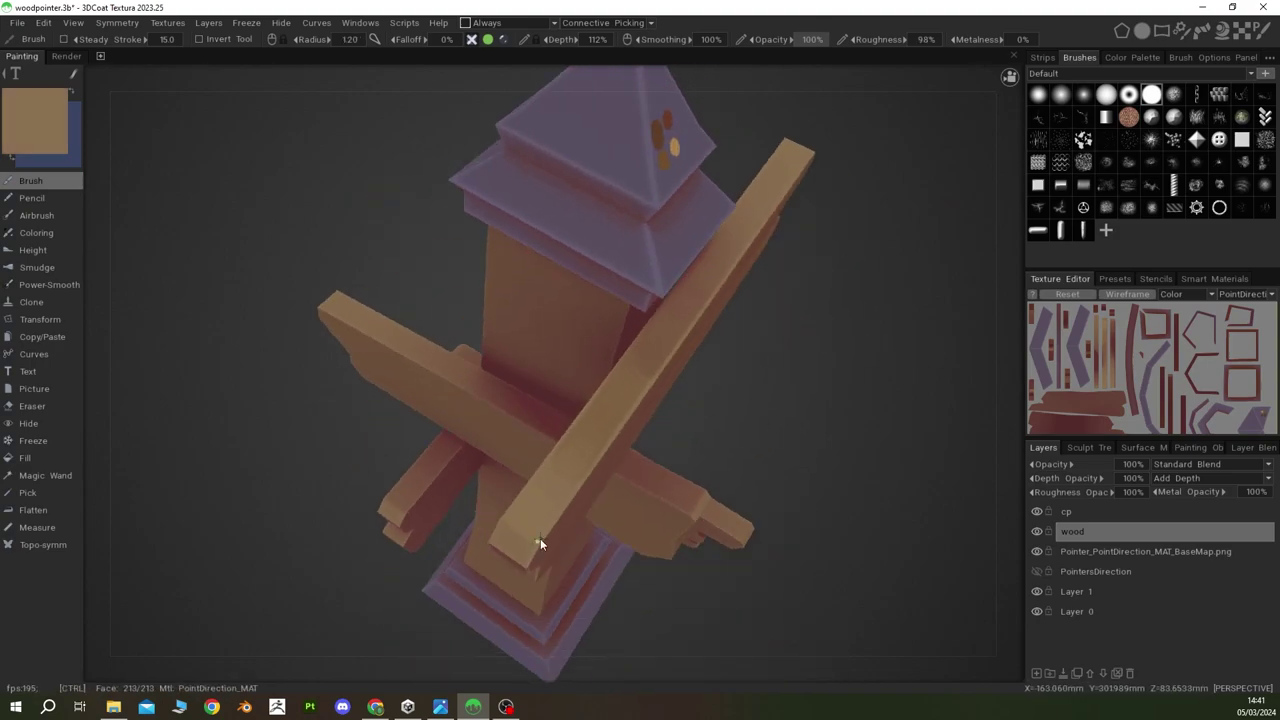
key(v)
key(v)
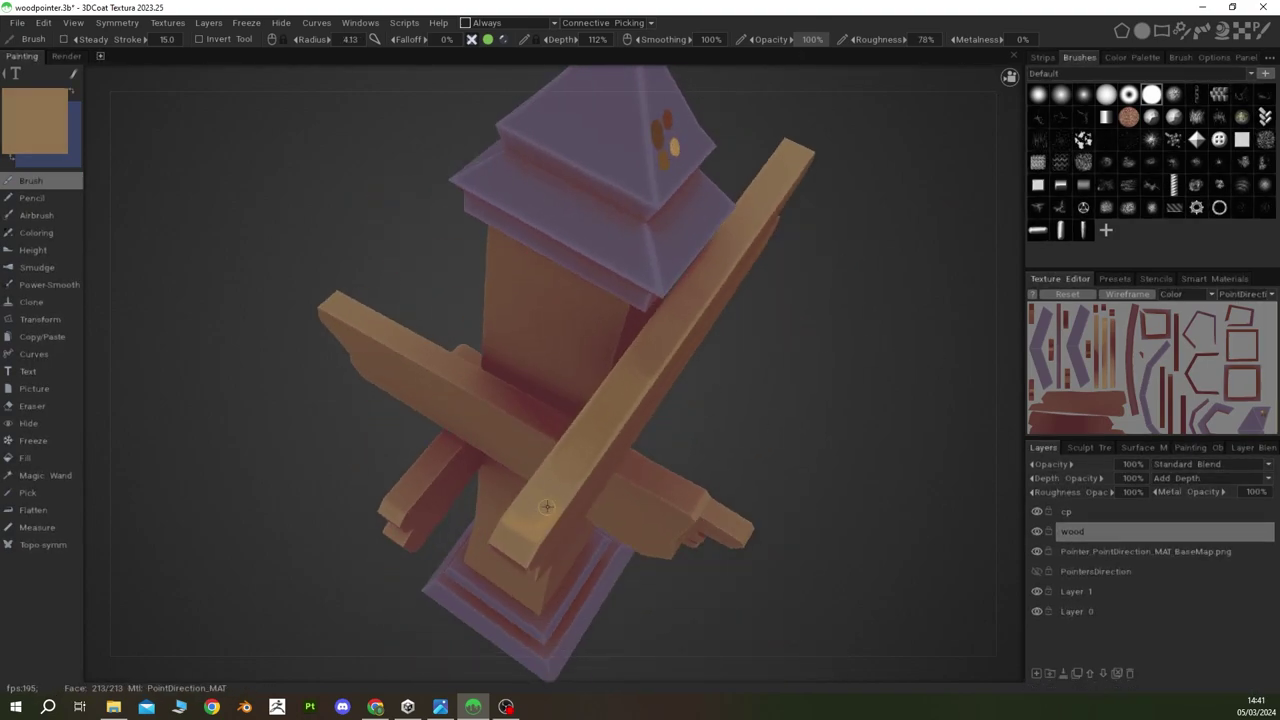
scroll(600, 450, down, 3)
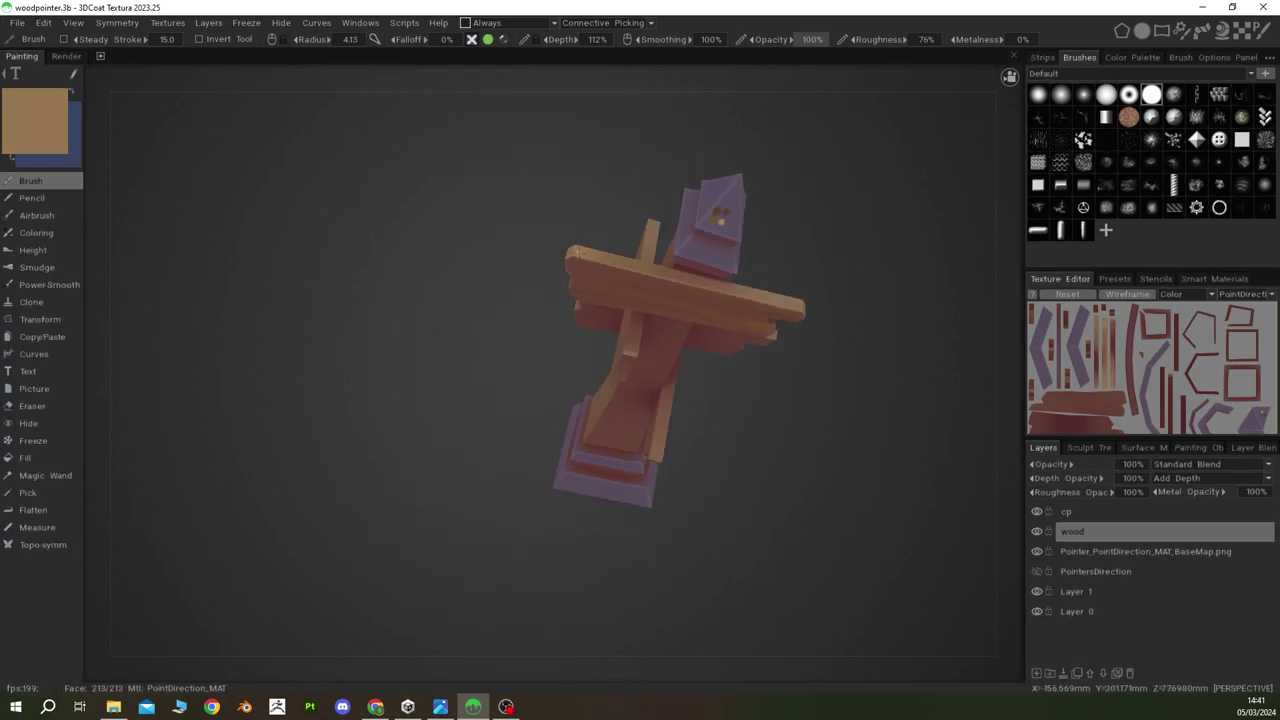
Step: Sample a darker brown from the boards and orbit to a frontal view of the top plank
mouse_move(632, 417)
alt+mouse_down()
mouse_move(491, 459)
mouse_move(598, 419)
mouse_move(694, 329)
mouse_move(597, 440)
mouse_move(701, 324)
mouse_move(596, 398)
alt+mouse_up()
key(v)
key(v)
key(v)
scroll(567, 289, up, 5)
scroll(567, 289, down, 1)
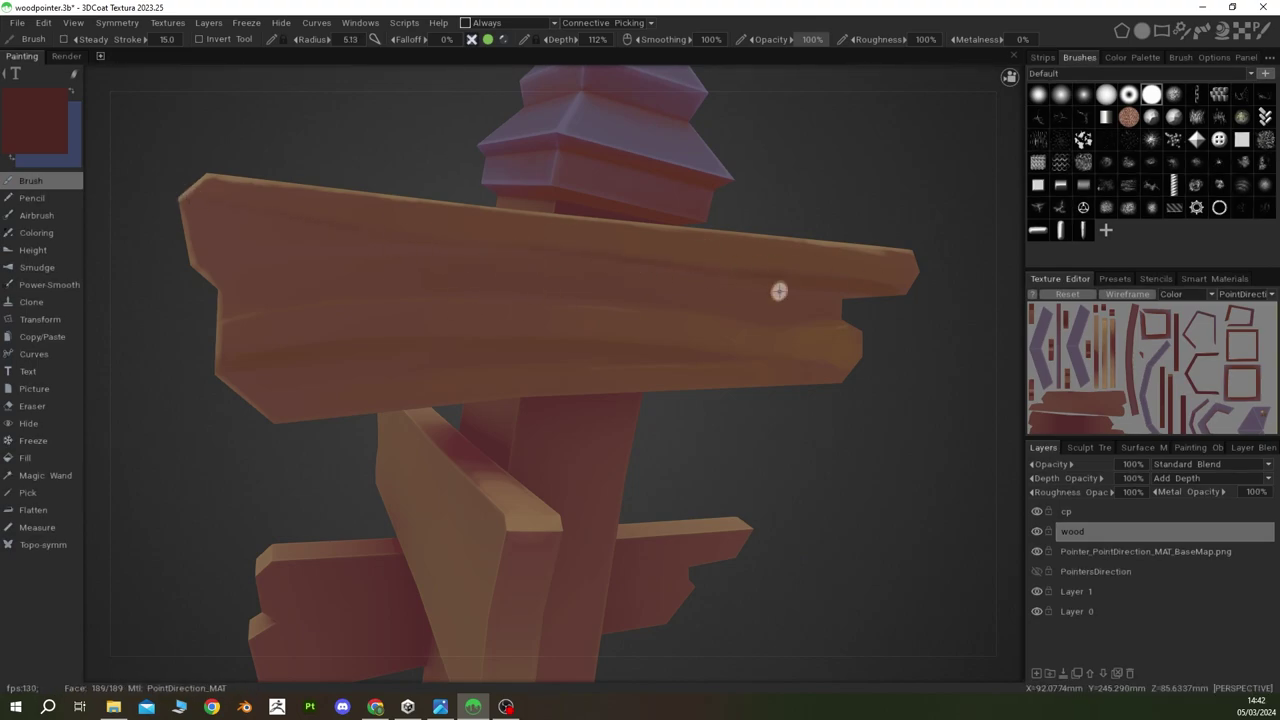
alt+drag(857, 323, 667, 263)
mouse_move(879, 292)
alt+mouse_down()
mouse_move(782, 261)
mouse_move(622, 406)
mouse_move(331, 245)
mouse_move(243, 237)
mouse_move(249, 246)
alt+mouse_up()
mouse_move(376, 293)
alt+mouse_down()
mouse_move(299, 292)
mouse_move(542, 348)
mouse_move(641, 219)
mouse_move(619, 381)
mouse_move(514, 425)
mouse_move(541, 371)
mouse_move(531, 331)
mouse_move(466, 314)
alt+mouse_up()
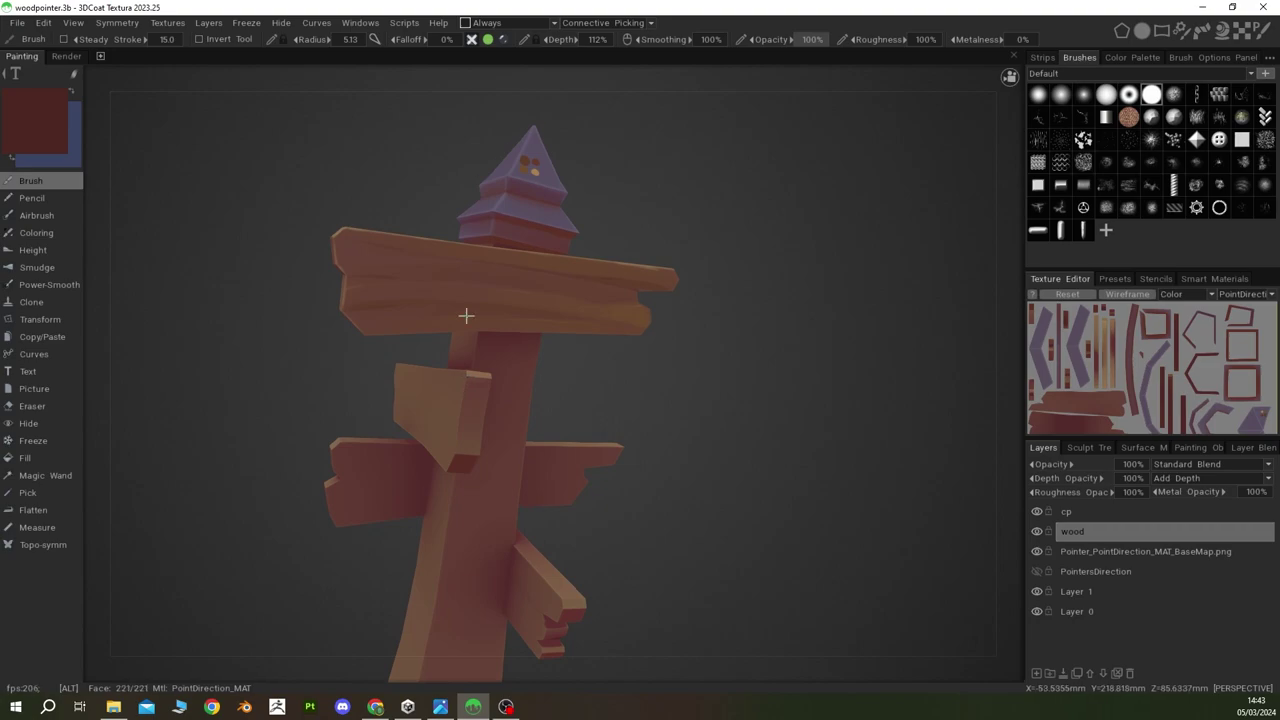
Step: Shrink the brush to radius 2.84 and stroke thin dark grain lines along the top plank
scroll(296, 267, up, 3)
scroll(296, 267, down, 5)
scroll(399, 372, up, 3)
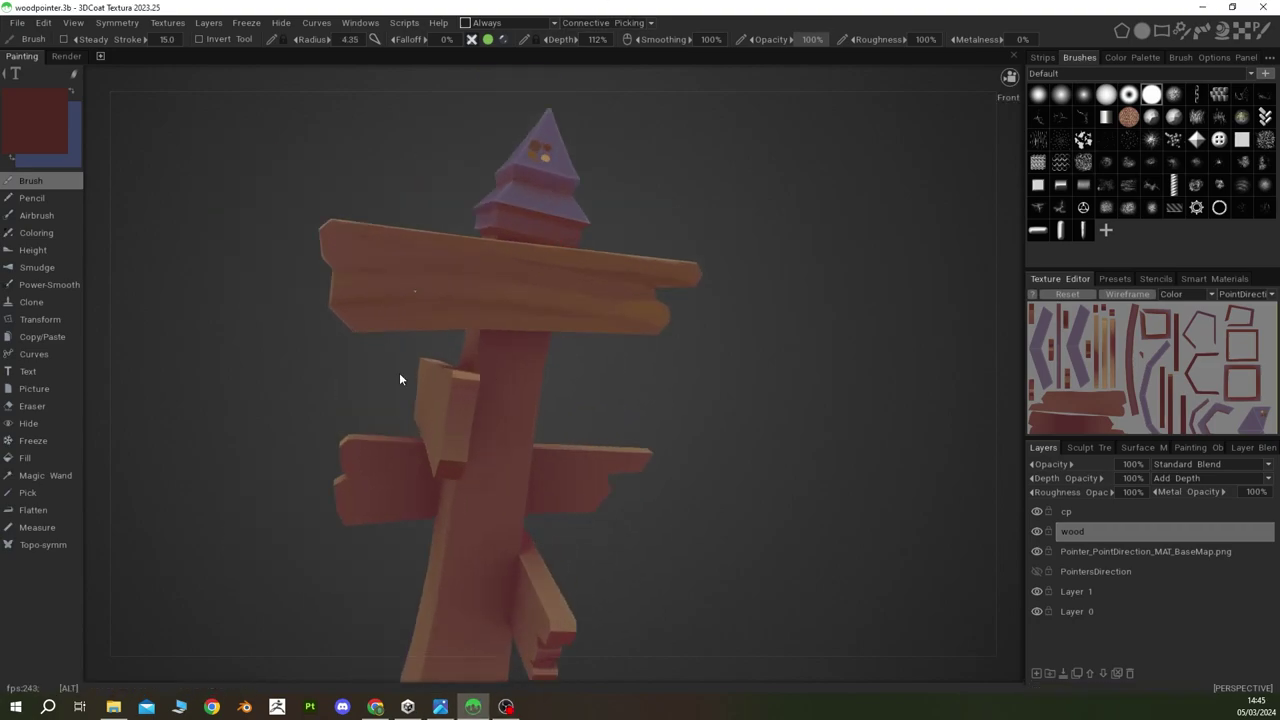
scroll(489, 303, up, 3)
right_drag(489, 303, 430, 306)
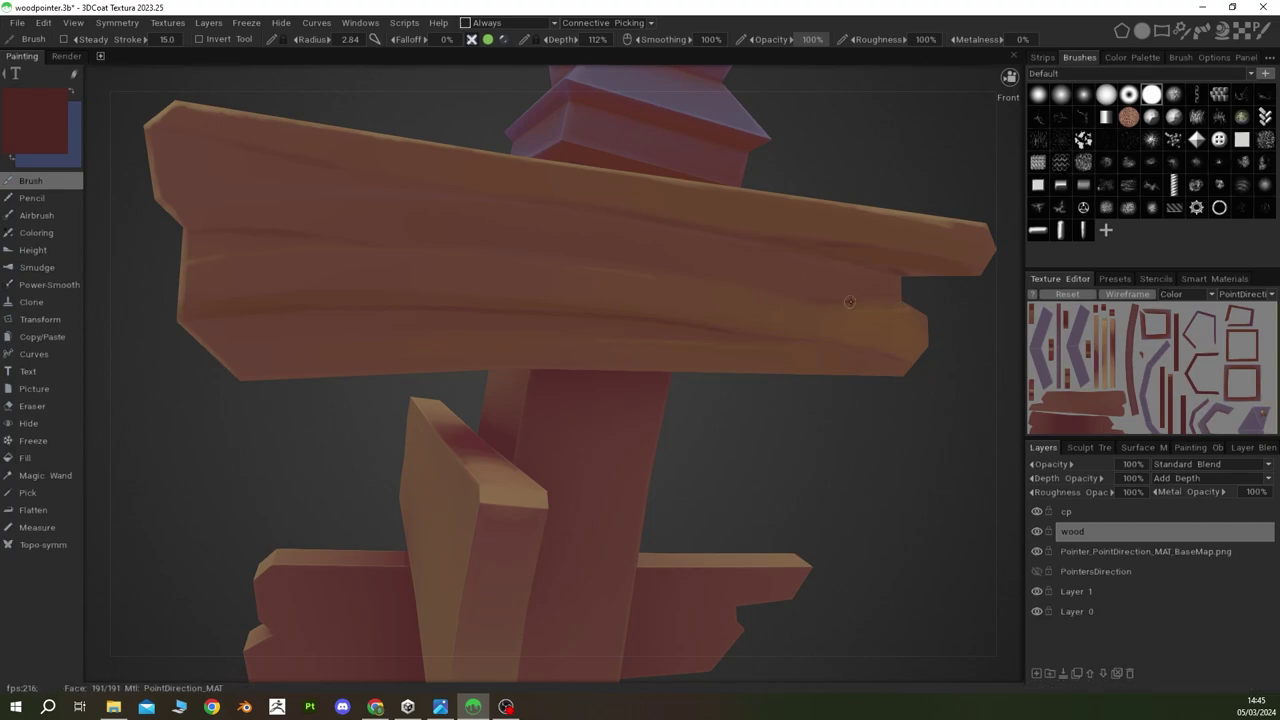
alt+drag(271, 260, 264, 247)
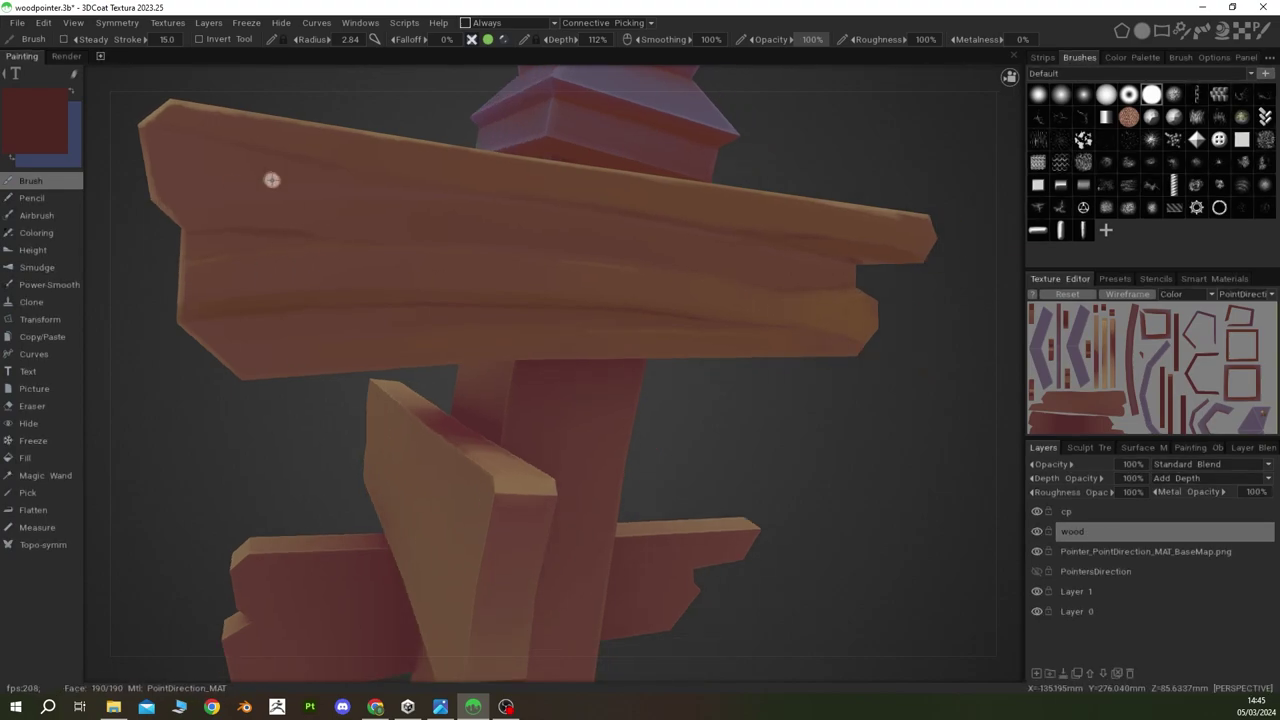
Step: Visit the Render room, return to Painting, and show the Color Palette with dark brown #523421 loaded
scroll(492, 198, down, 5)
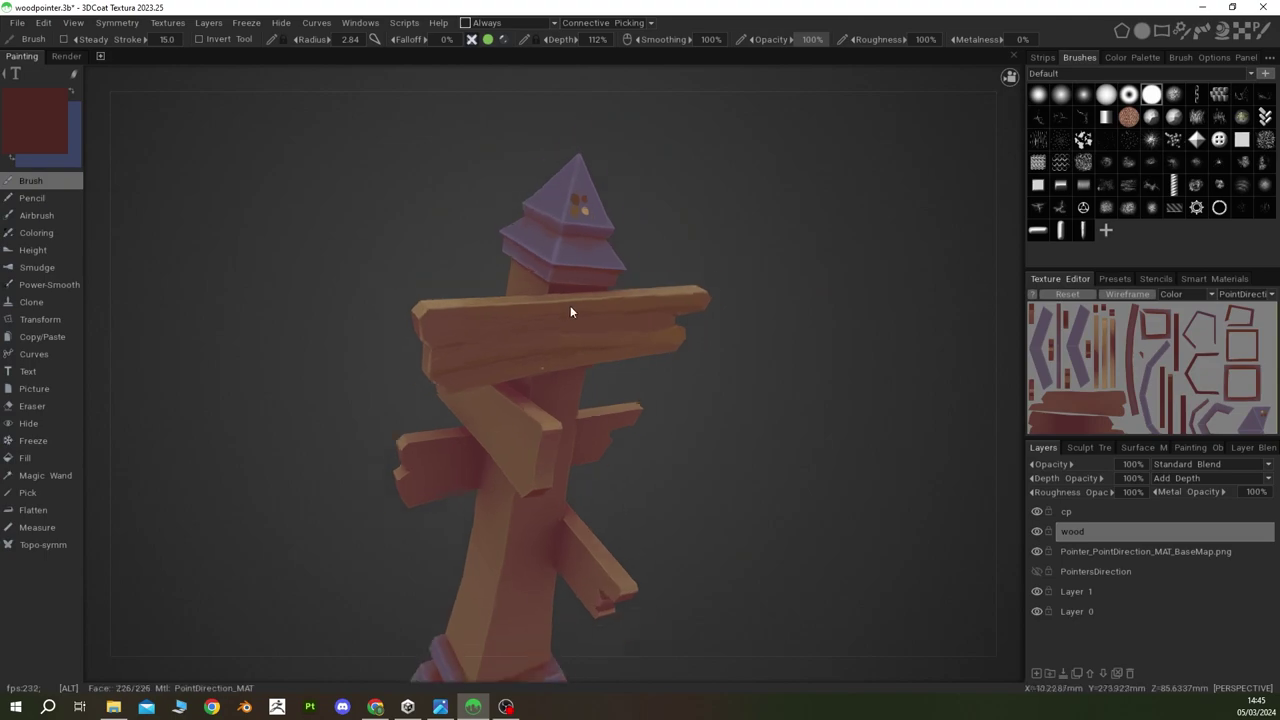
alt+drag(570, 305, 519, 413)
scroll(519, 413, up, 3)
click(66, 56)
click(40, 57)
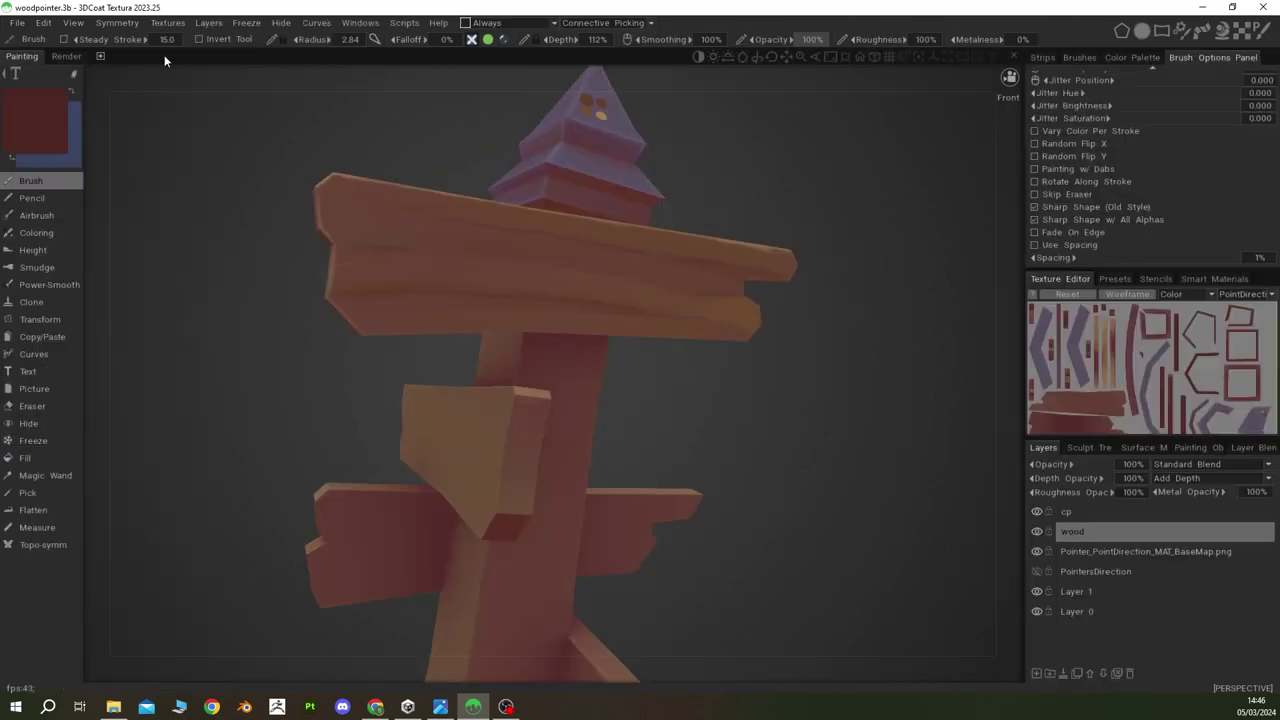
mouse_move(380, 300)
alt+mouse_down()
mouse_move(346, 276)
mouse_move(420, 306)
alt+mouse_up()
scroll(346, 276, up, 3)
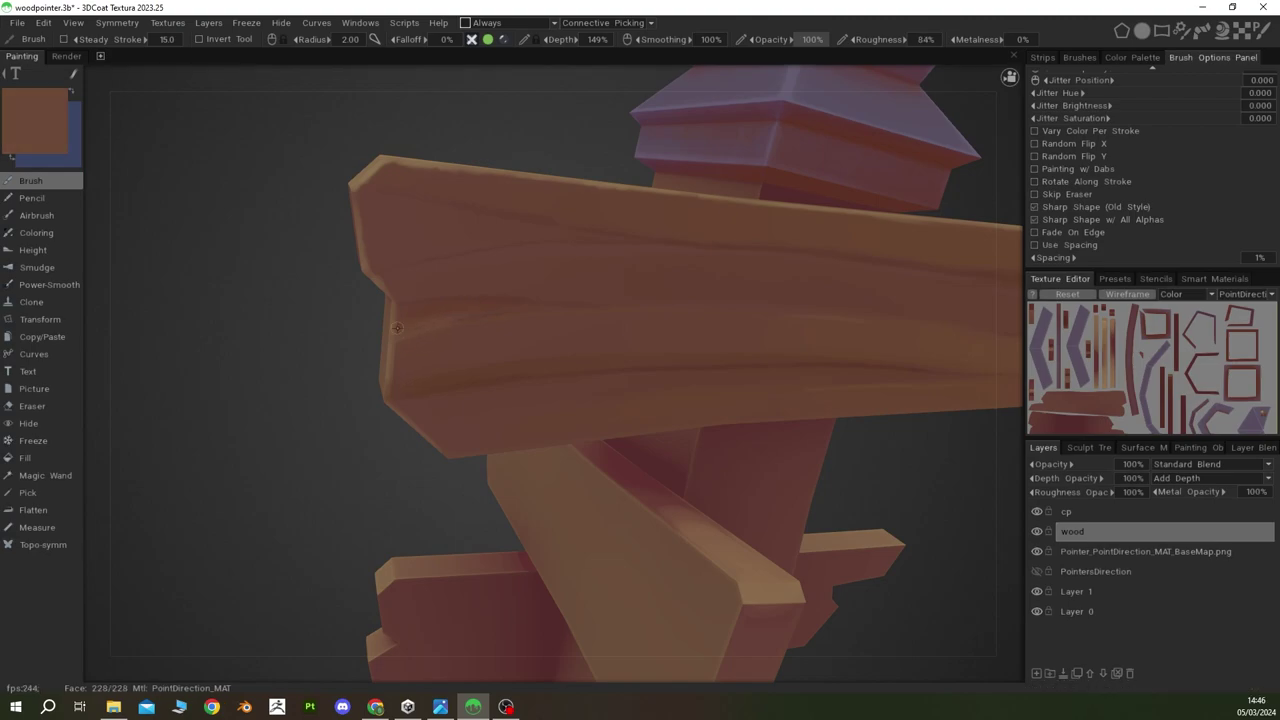
mouse_move(453, 300)
alt+mouse_down()
mouse_move(380, 301)
mouse_move(380, 327)
mouse_move(433, 316)
mouse_move(419, 392)
alt+mouse_up()
click(1131, 57)
Step: On the wood layer, sample dark browns and shade the notch at the top plank's left end
click(1066, 511)
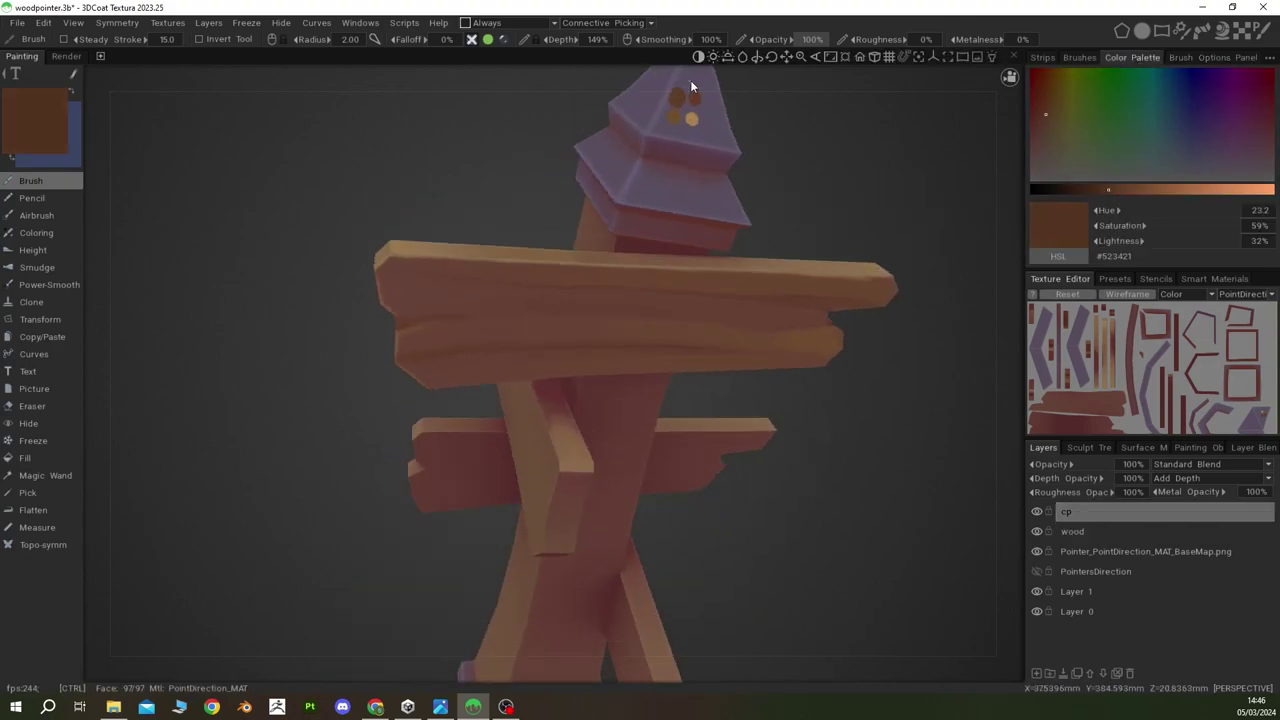
alt+drag(690, 80, 595, 205)
key(v)
click(1068, 531)
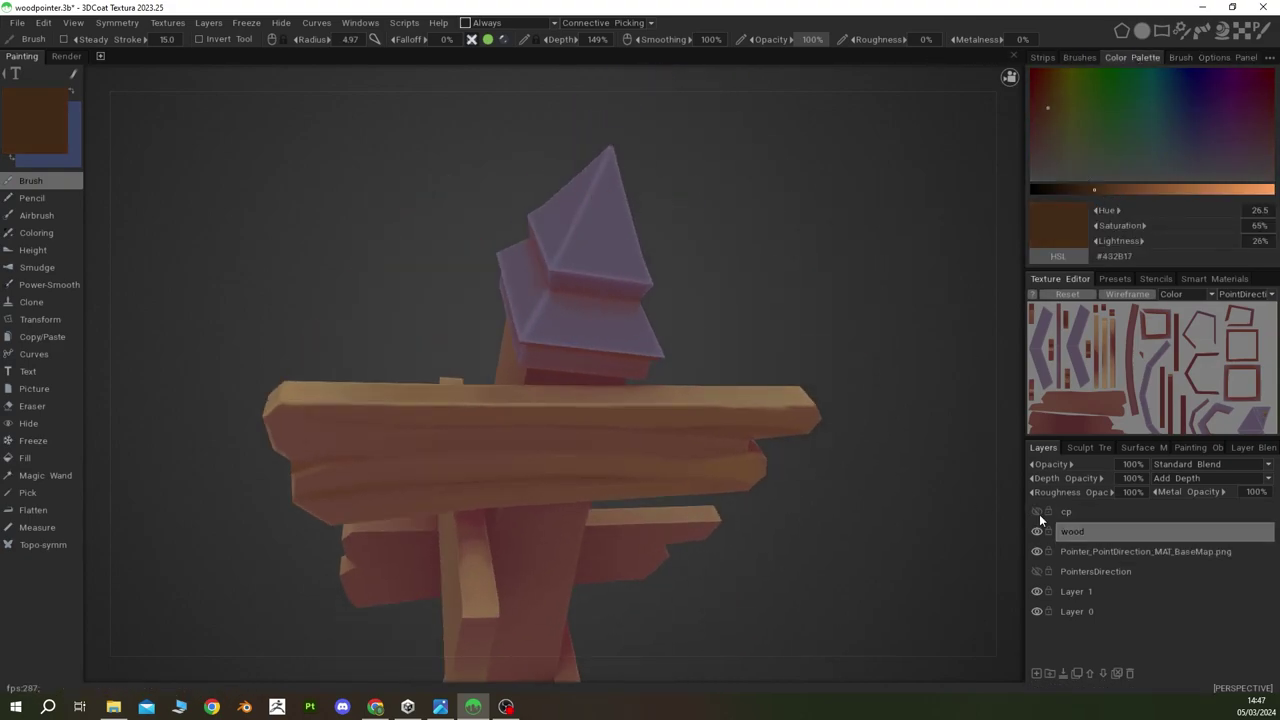
mouse_move(620, 420)
alt+mouse_down()
mouse_move(518, 360)
mouse_move(495, 314)
mouse_move(420, 360)
mouse_move(366, 354)
mouse_move(400, 313)
mouse_move(415, 378)
mouse_move(420, 349)
mouse_move(451, 362)
mouse_move(387, 284)
alt+mouse_up()
scroll(400, 313, up, 2)
key(v)
key(v)
key(v)
key(v)
key(v)
key(v)
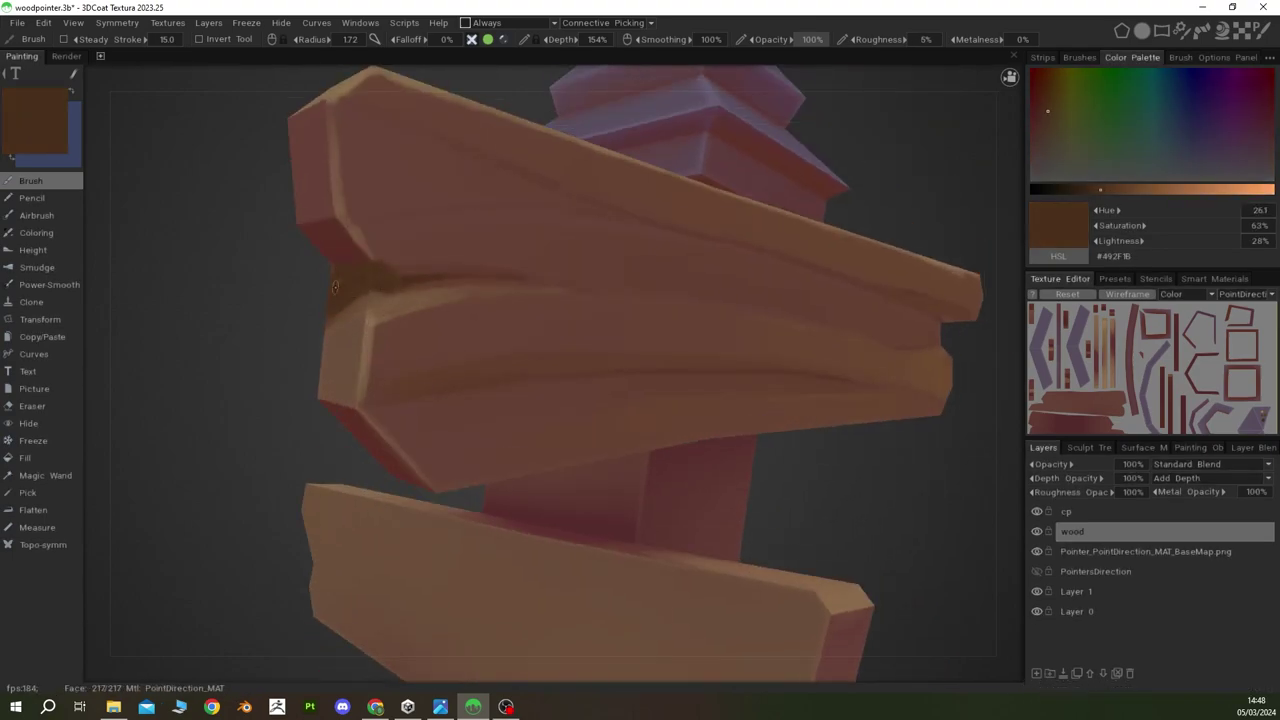
Step: Alternate light and dark plank browns to refine the crack shading at the plank's left end
key(v)
alt+drag(415, 283, 469, 289)
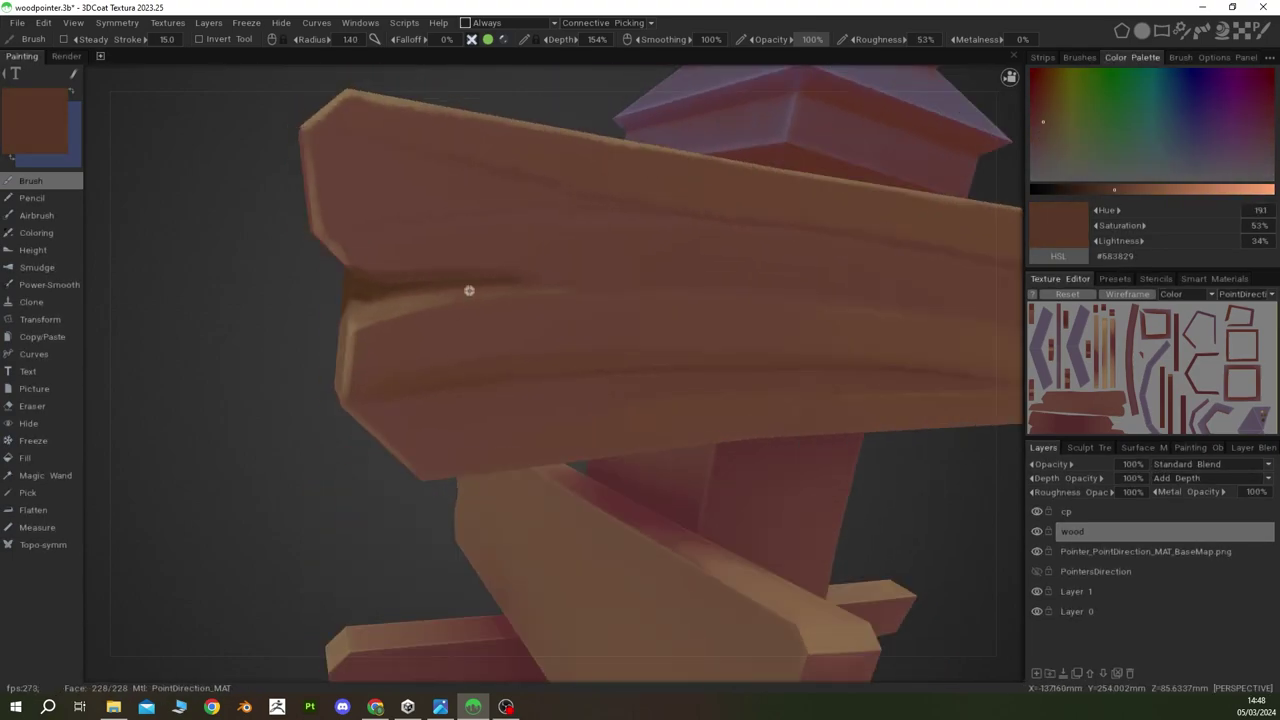
key(v)
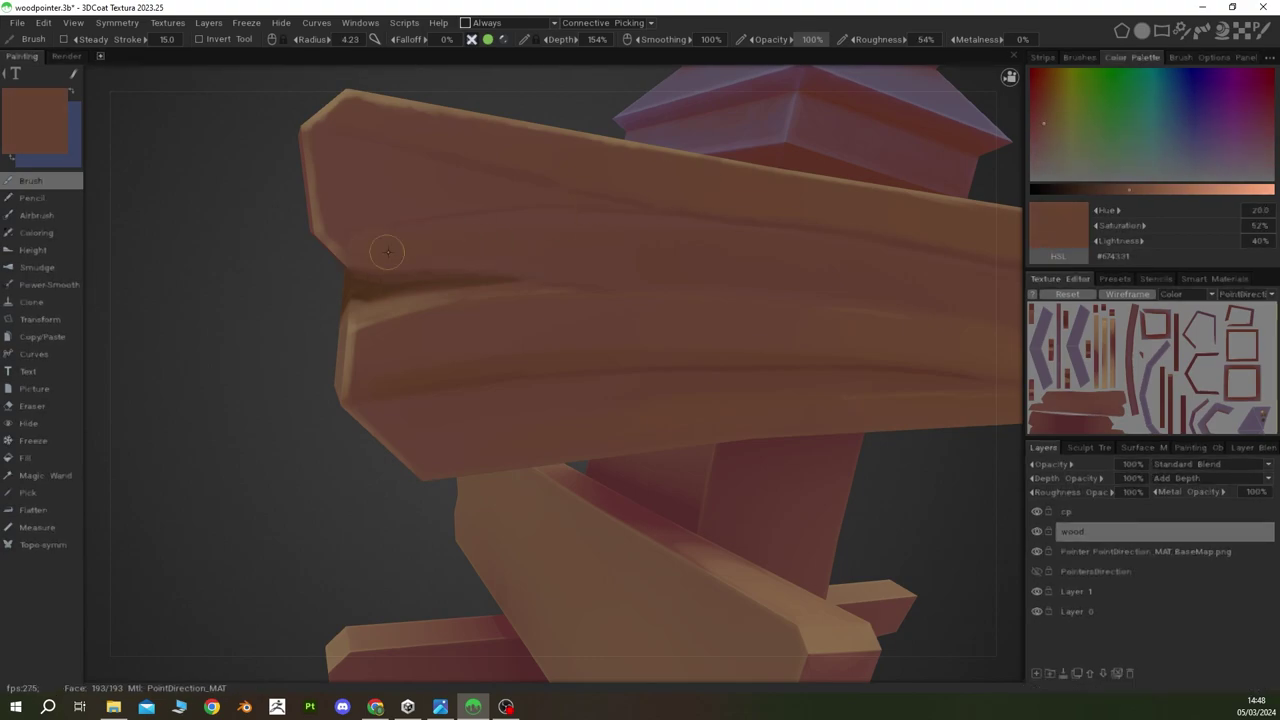
key(v)
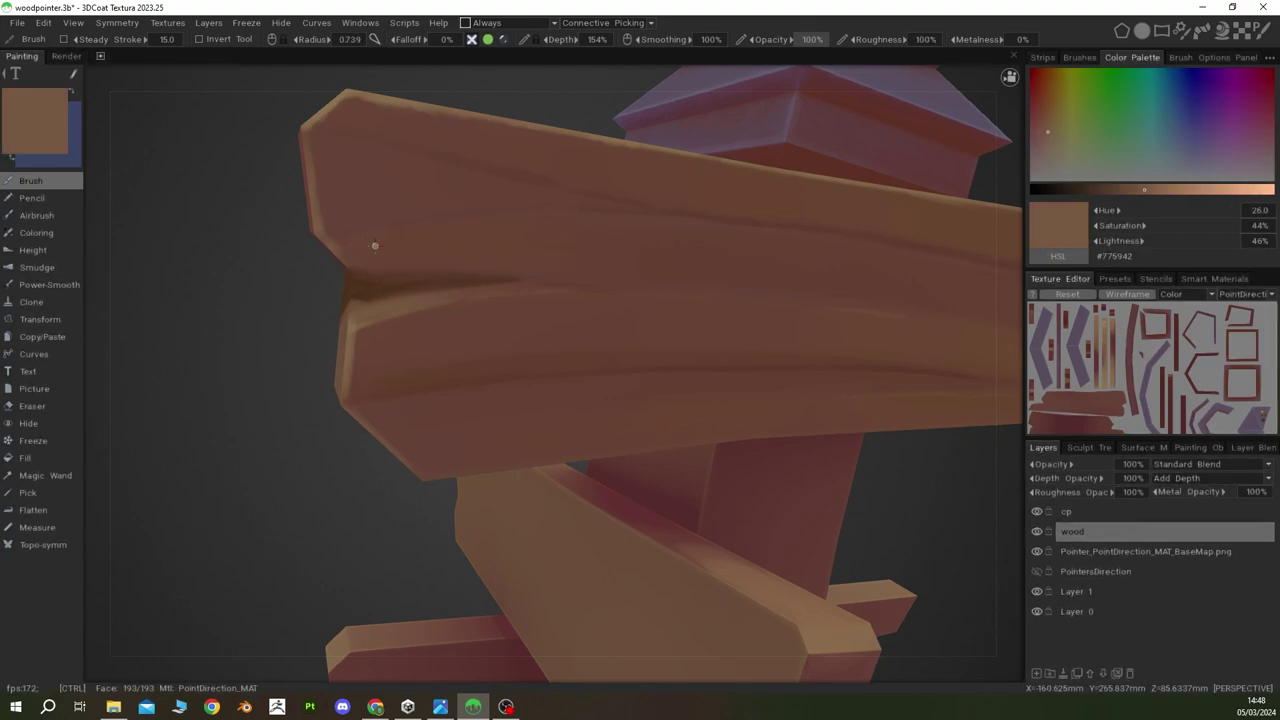
key(v)
scroll(699, 222, down, 5)
alt+drag(600, 300, 457, 486)
scroll(520, 234, up, 6)
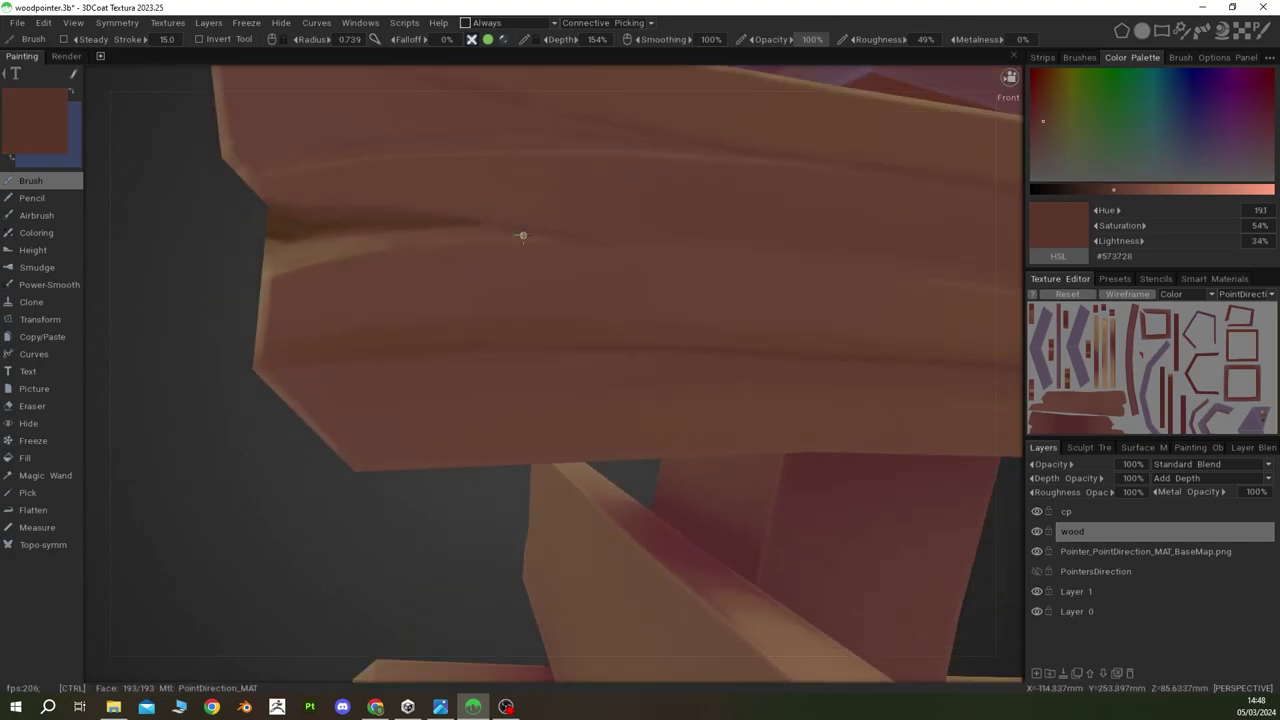
key(v)
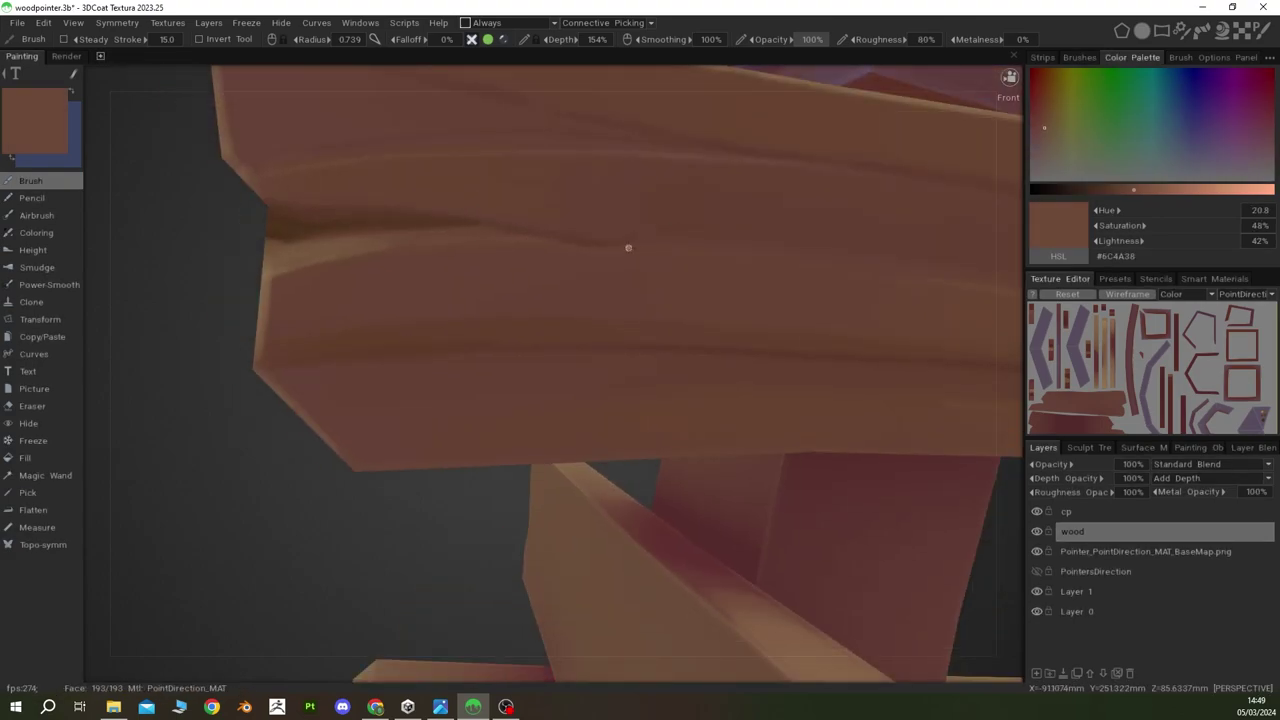
scroll(750, 236, down, 5)
Step: Load reddish brown #5C372A and paint a dark band on the small upright board
mouse_move(700, 330)
alt+mouse_down()
mouse_move(646, 419)
mouse_move(628, 330)
mouse_move(620, 360)
alt+mouse_up()
key(v)
key(v)
right_drag(620, 360, 620, 330)
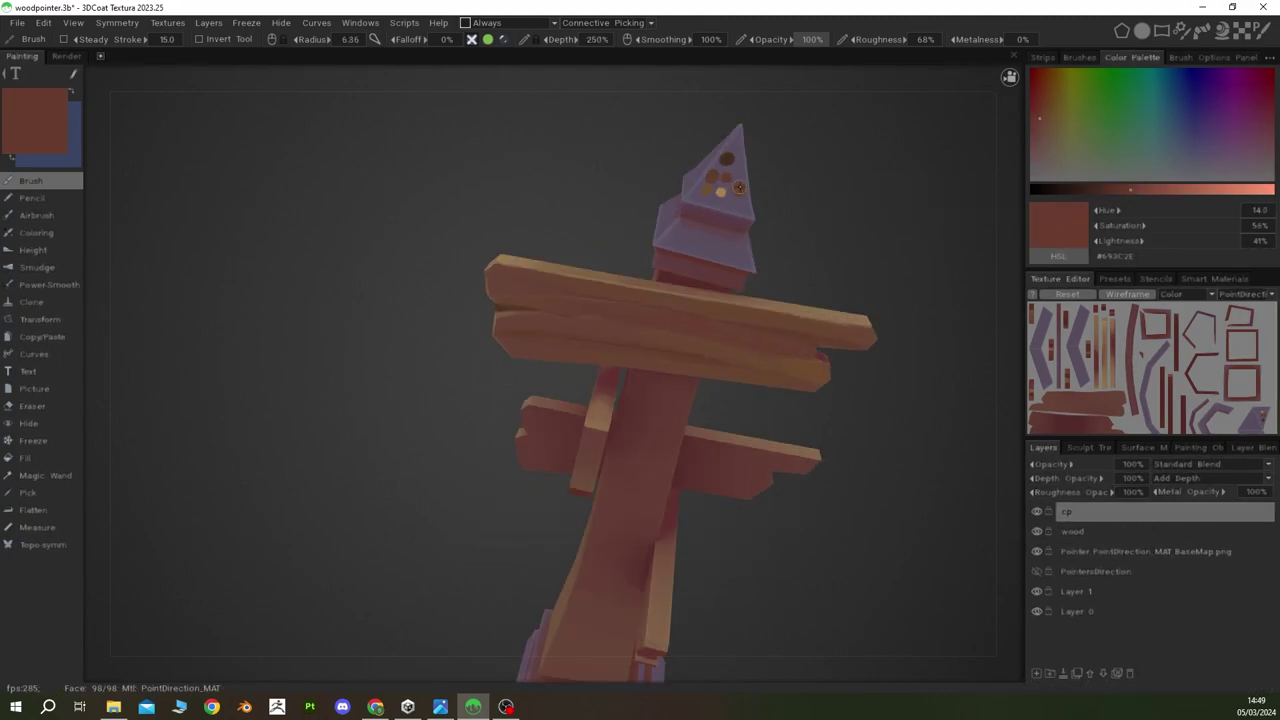
mouse_move(620, 330)
alt+mouse_down()
mouse_move(635, 343)
mouse_move(840, 343)
alt+mouse_up()
mouse_move(635, 314)
alt+mouse_down()
mouse_move(755, 372)
mouse_move(503, 360)
mouse_move(520, 350)
alt+mouse_up()
alt+right_drag(520, 350, 694, 260)
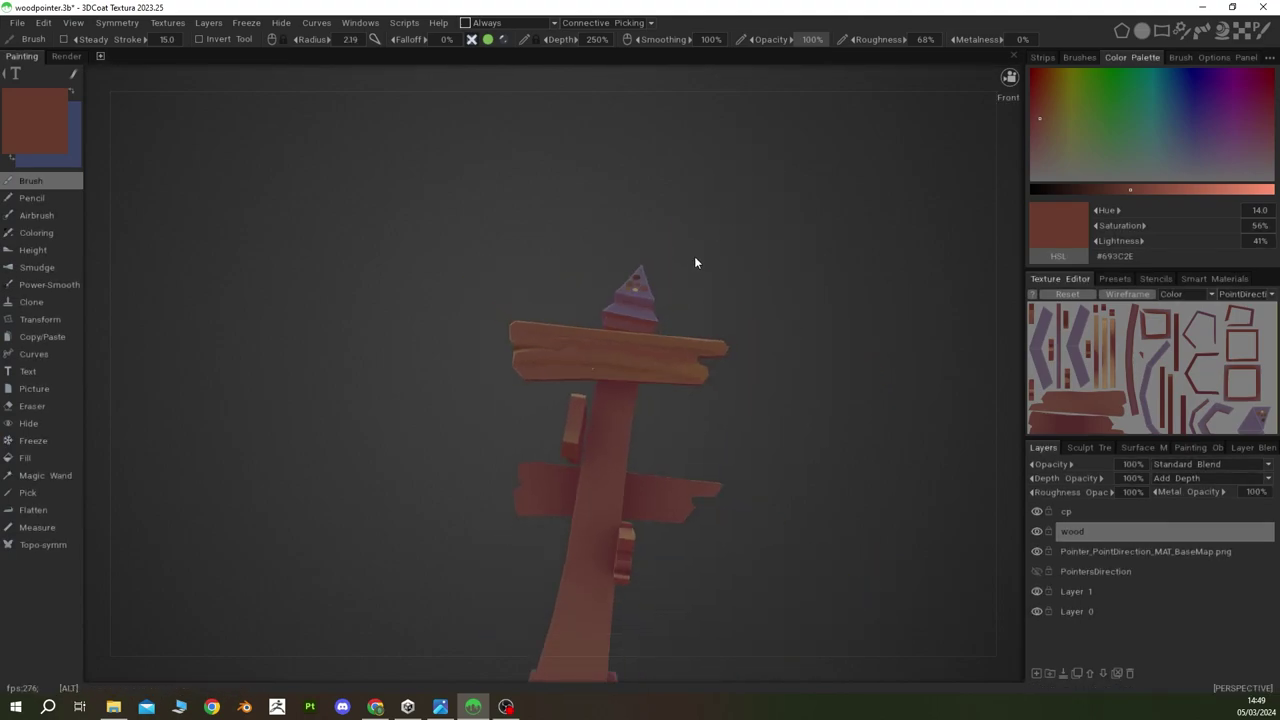
mouse_move(694, 260)
alt+mouse_down()
mouse_move(770, 557)
mouse_move(683, 482)
alt+mouse_up()
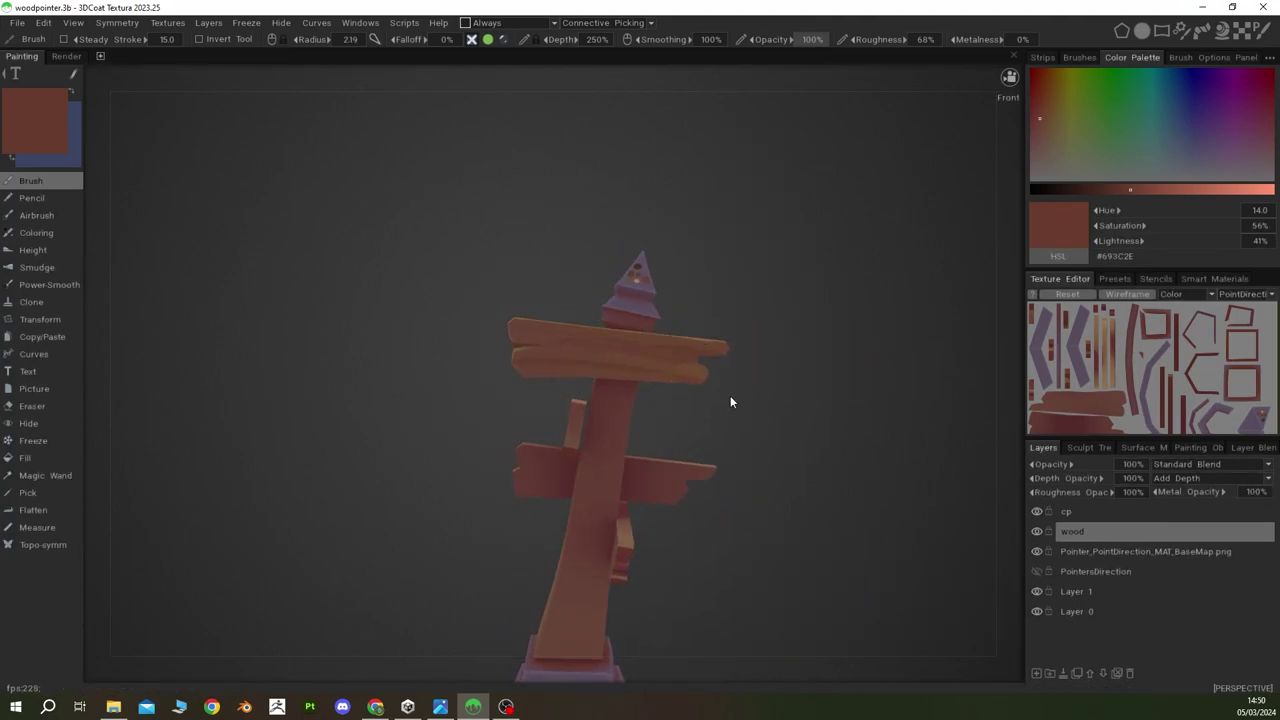
drag(730, 402, 780, 351)
right_drag(780, 351, 690, 268)
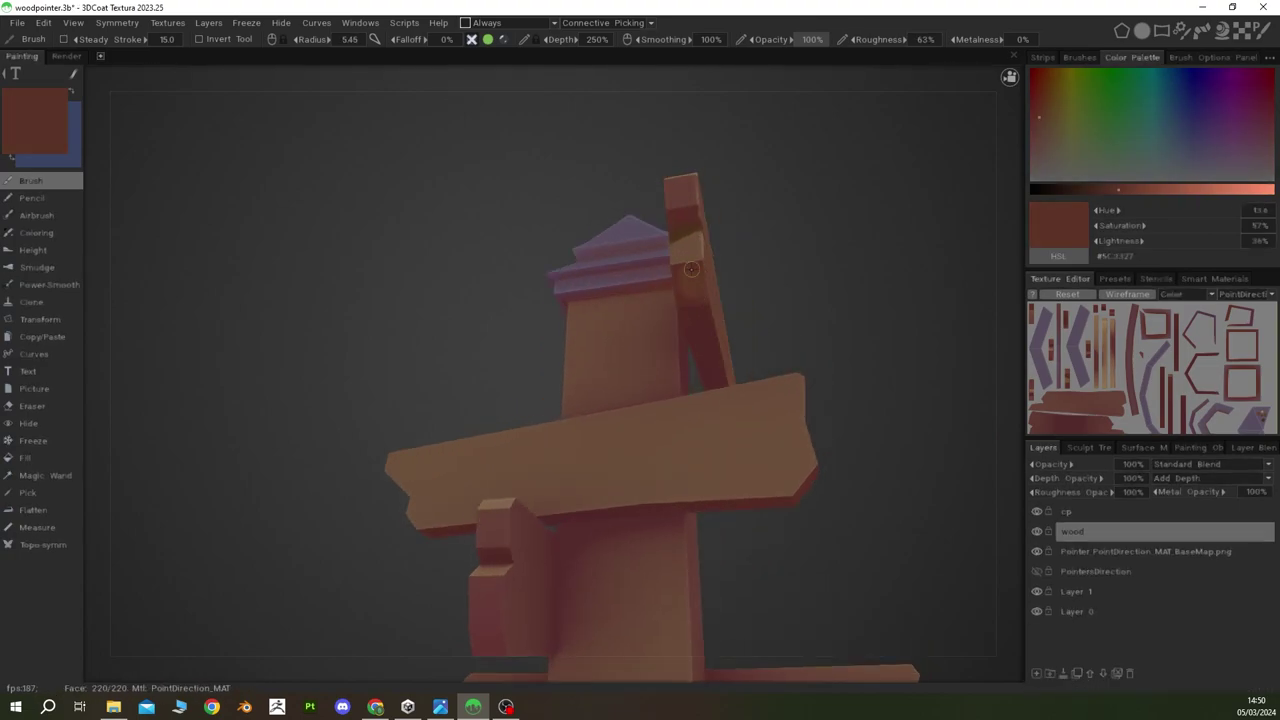
mouse_move(690, 270)
alt+mouse_down()
mouse_move(708, 350)
mouse_move(583, 469)
mouse_move(610, 333)
mouse_move(557, 423)
mouse_move(563, 391)
mouse_move(739, 376)
mouse_move(529, 385)
alt+mouse_up()
key(v)
key(v)
key(v)
key(v)
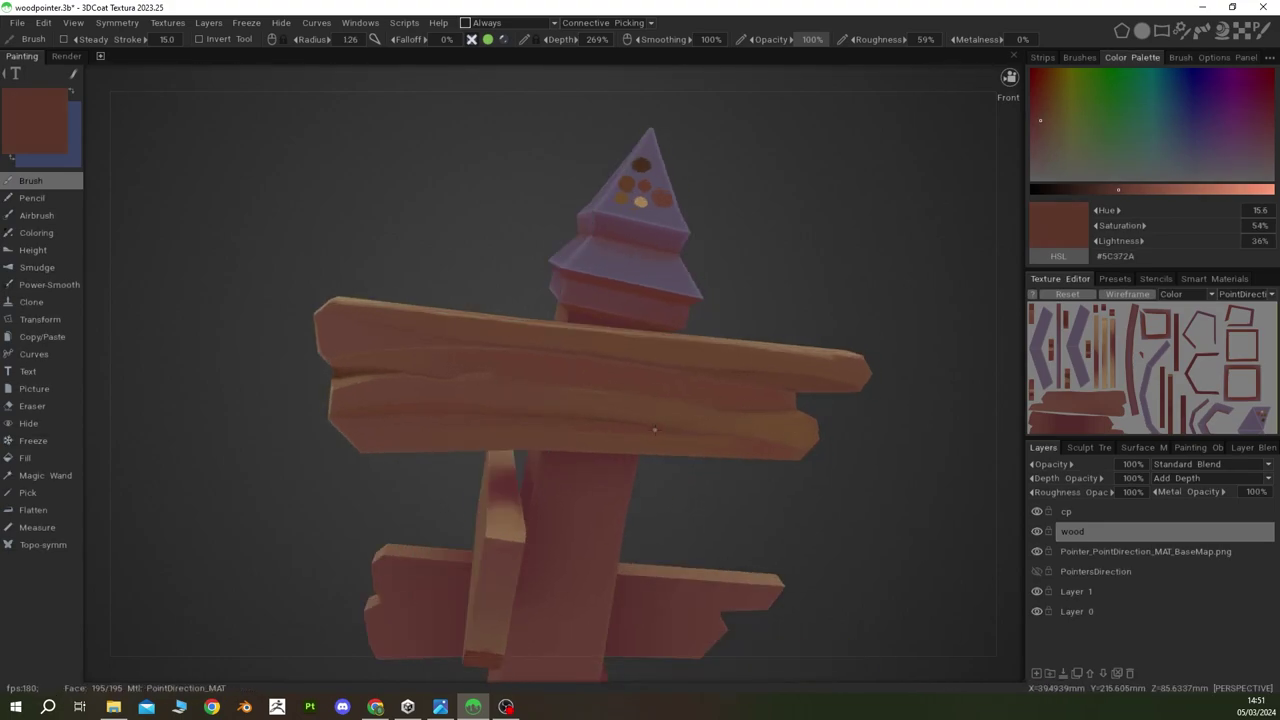
Step: Sample light wood brown, enlarge the brush and paint a dark notch into the small angled board
key(v)
mouse_move(660, 427)
alt+mouse_down()
mouse_move(543, 403)
mouse_move(574, 433)
alt+mouse_up()
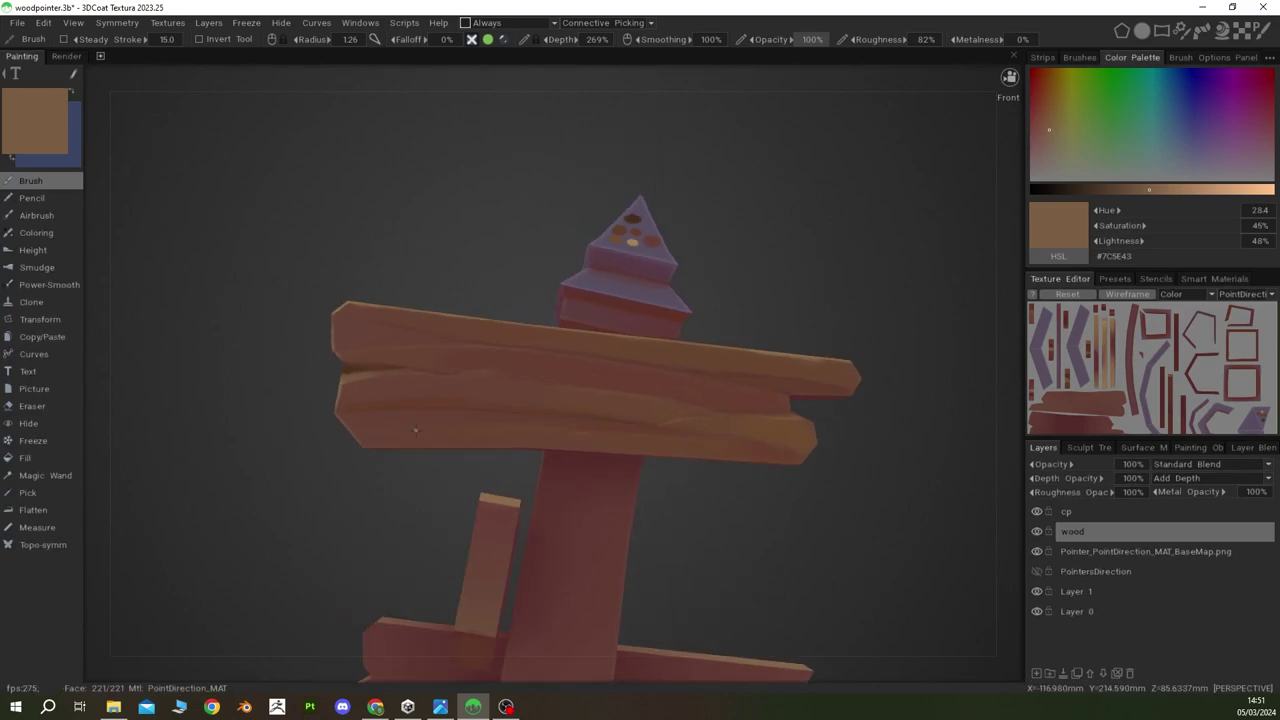
right_drag(363, 440, 399, 444)
key(v)
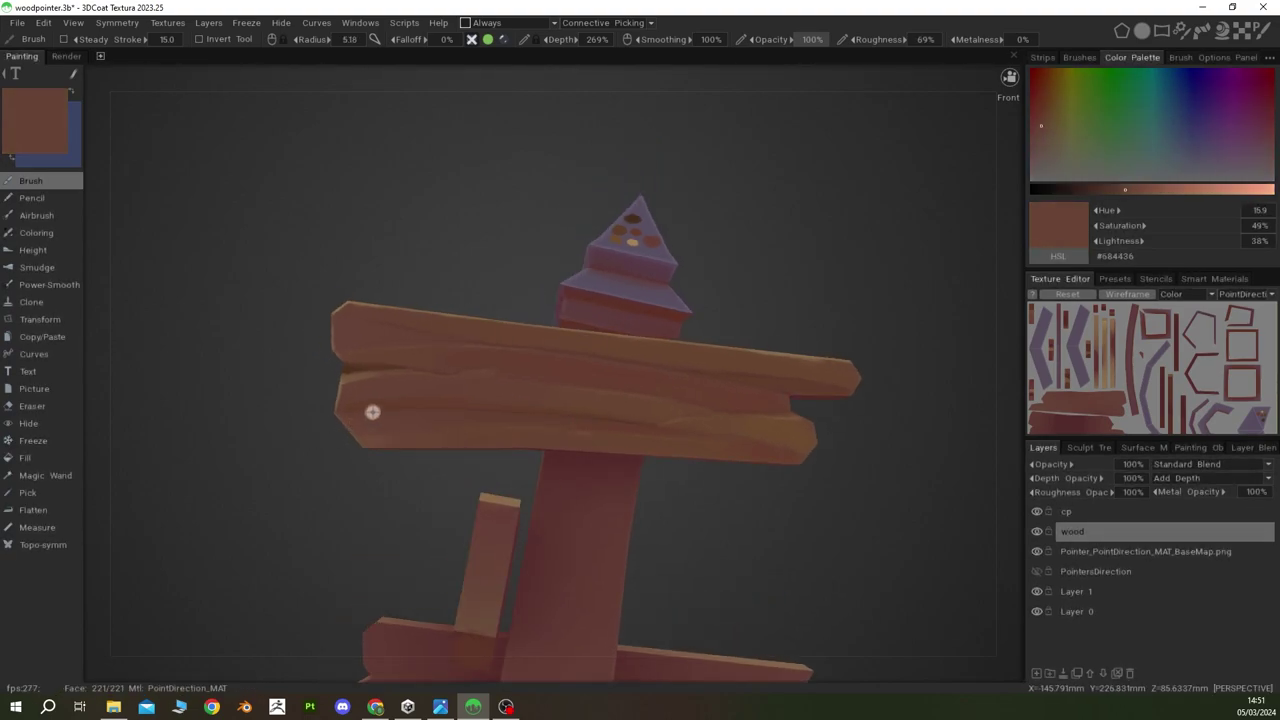
key(v)
mouse_move(490, 438)
alt+mouse_down()
mouse_move(606, 449)
mouse_move(616, 464)
mouse_move(700, 420)
alt+mouse_up()
Step: Add light tan and muted brown highlights along the small angled board's edges
key(v)
scroll(780, 380, up, 5)
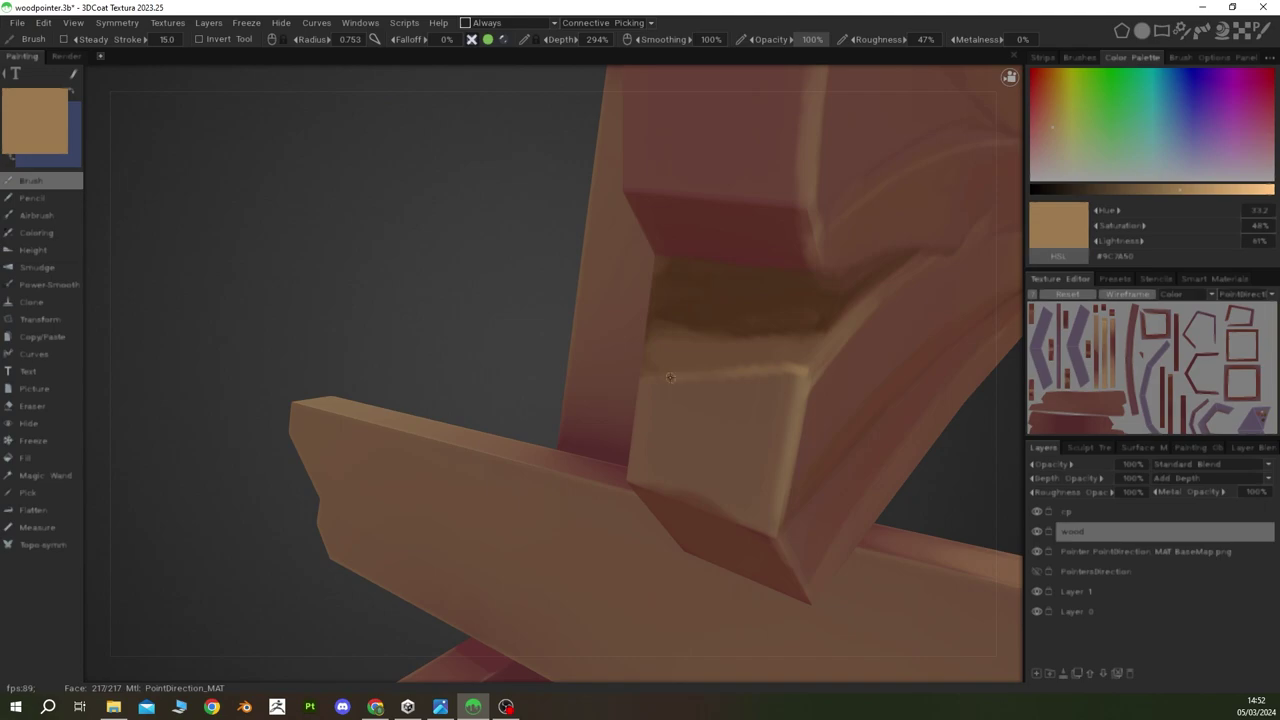
scroll(780, 380, down, 5)
mouse_move(780, 380)
alt+mouse_down()
mouse_move(614, 240)
mouse_move(545, 212)
alt+mouse_up()
key(v)
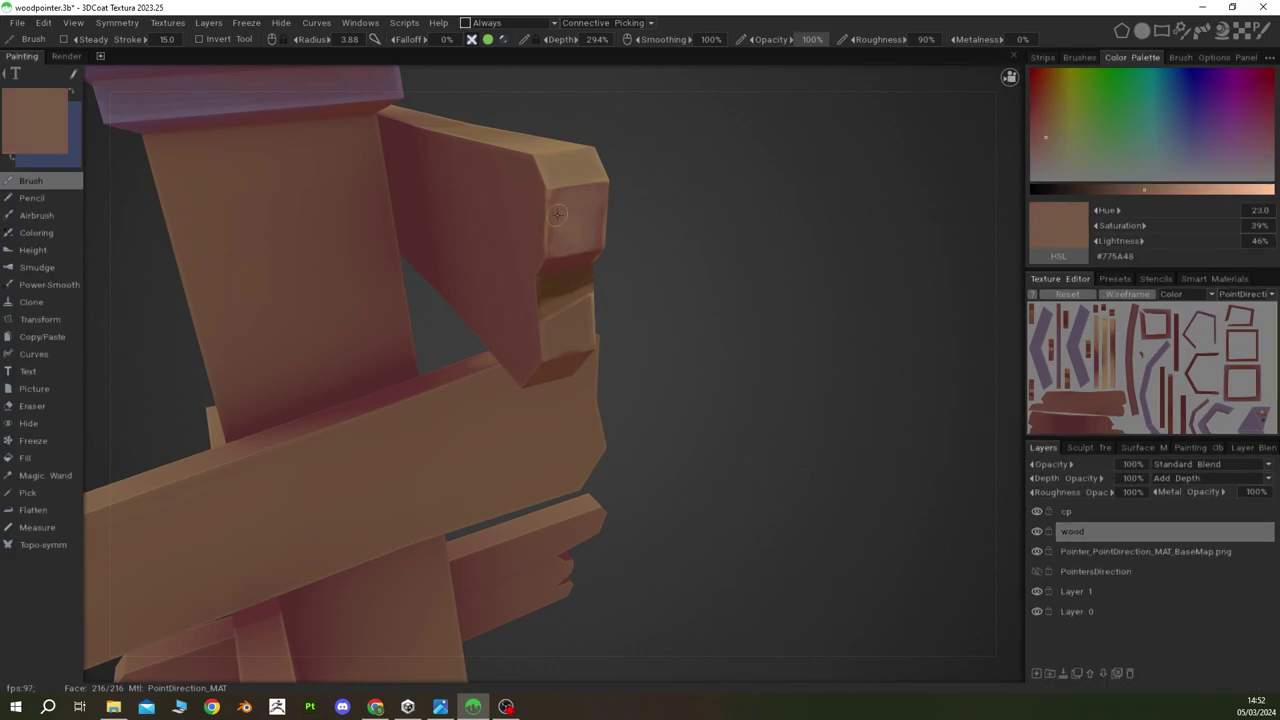
alt+drag(557, 245, 580, 337)
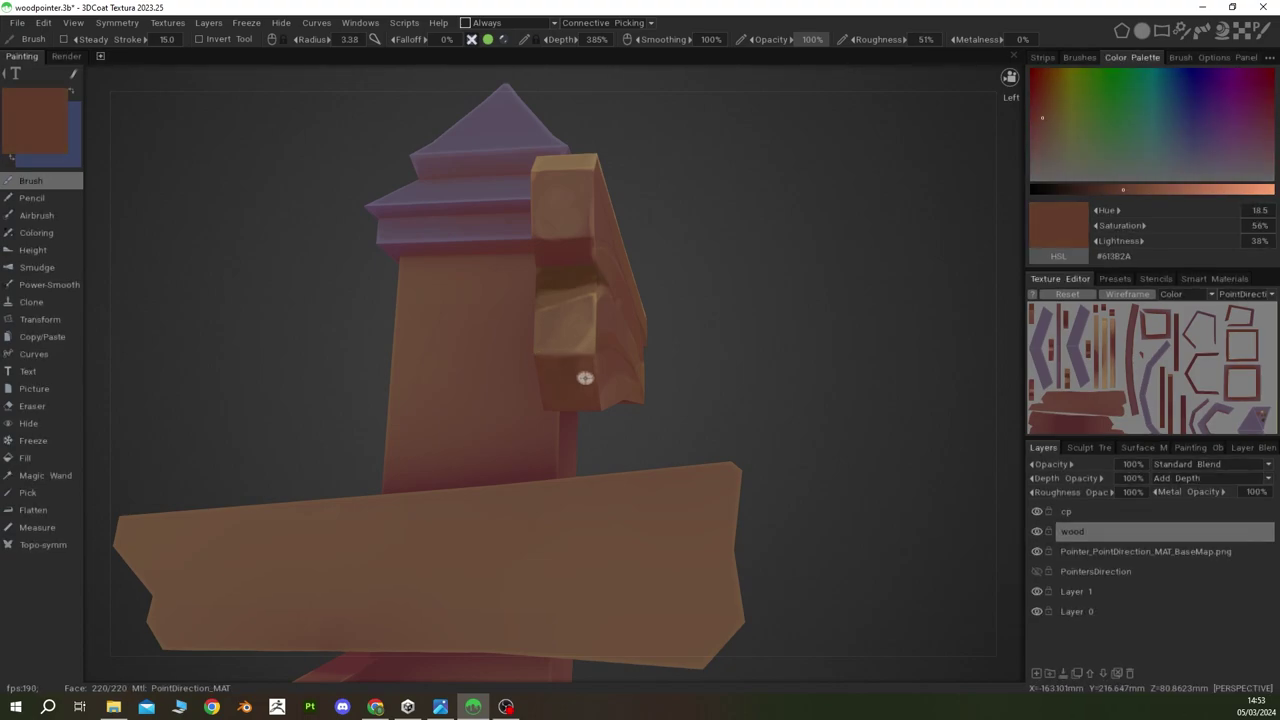
mouse_move(560, 400)
alt+mouse_down()
mouse_move(523, 303)
mouse_move(560, 357)
mouse_move(494, 371)
mouse_move(764, 526)
alt+mouse_up()
Step: Insert a new layer and paint light Y and Λ runes on the top board
key(Insert)
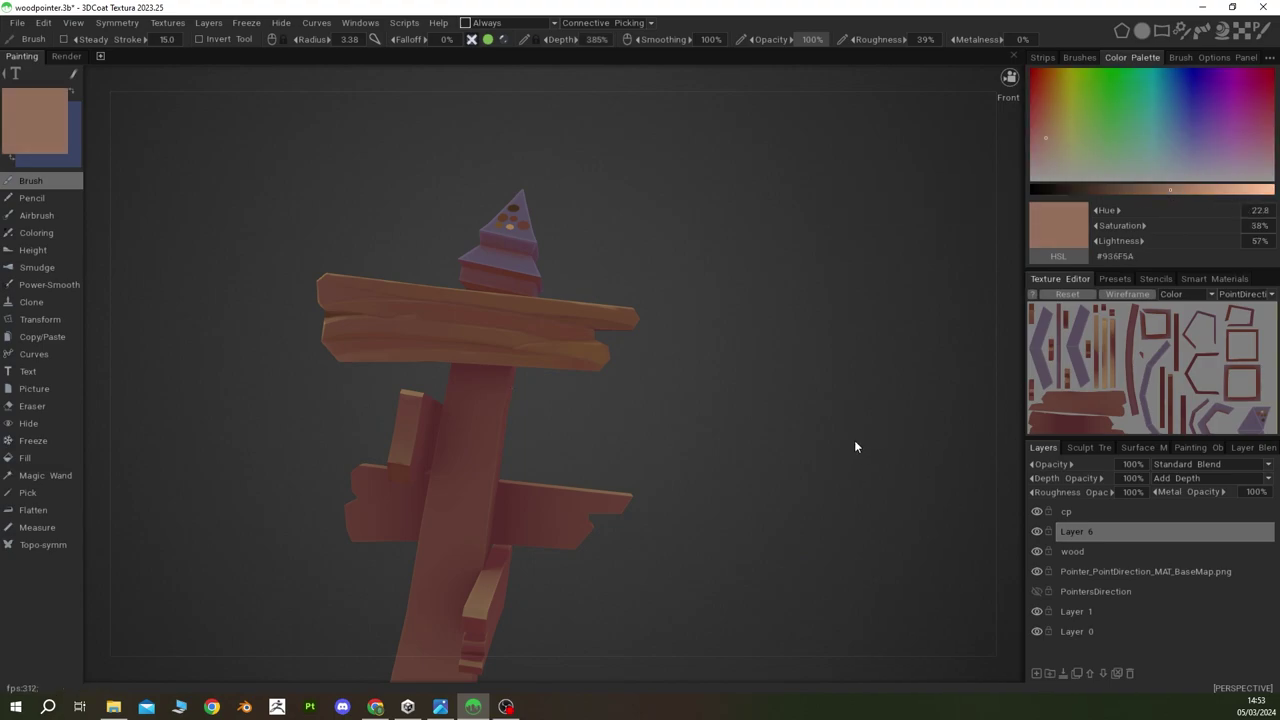
scroll(468, 300, up, 2)
scroll(400, 300, up, 3)
mouse_move(326, 282)
mouse_down()
mouse_move(349, 317)
mouse_move(378, 322)
mouse_move(340, 355)
mouse_up()
drag(468, 290, 443, 358)
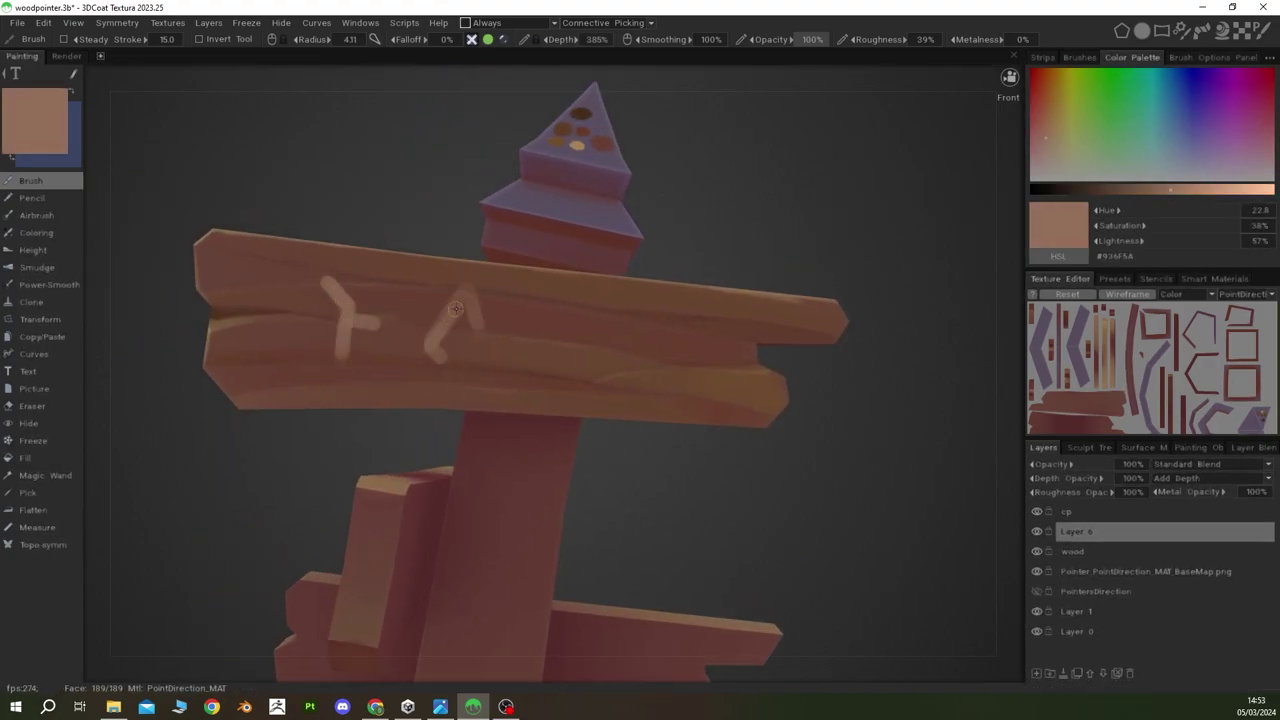
drag(466, 288, 487, 360)
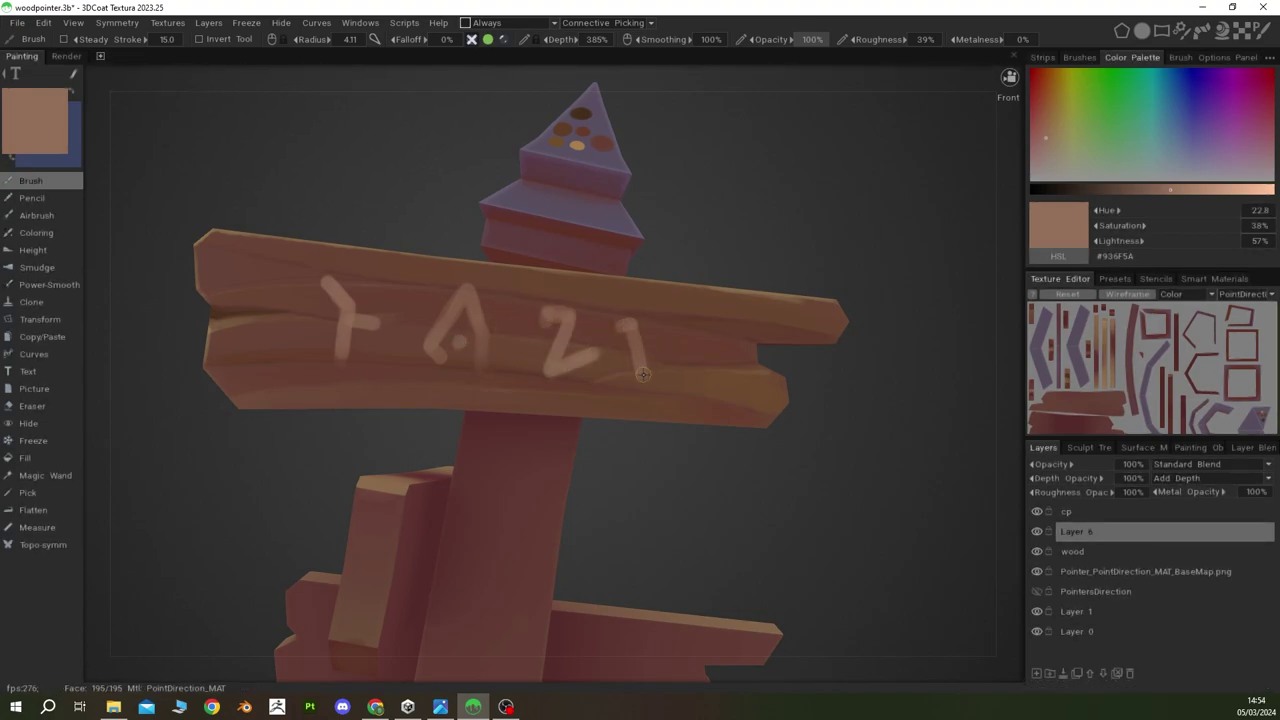
Step: Lighten the rune colour slightly and repaint the Λ legs and Y stem more solidly
scroll(602, 433, down, 5)
scroll(602, 433, down, 2)
click(1175, 190)
scroll(445, 340, up, 8)
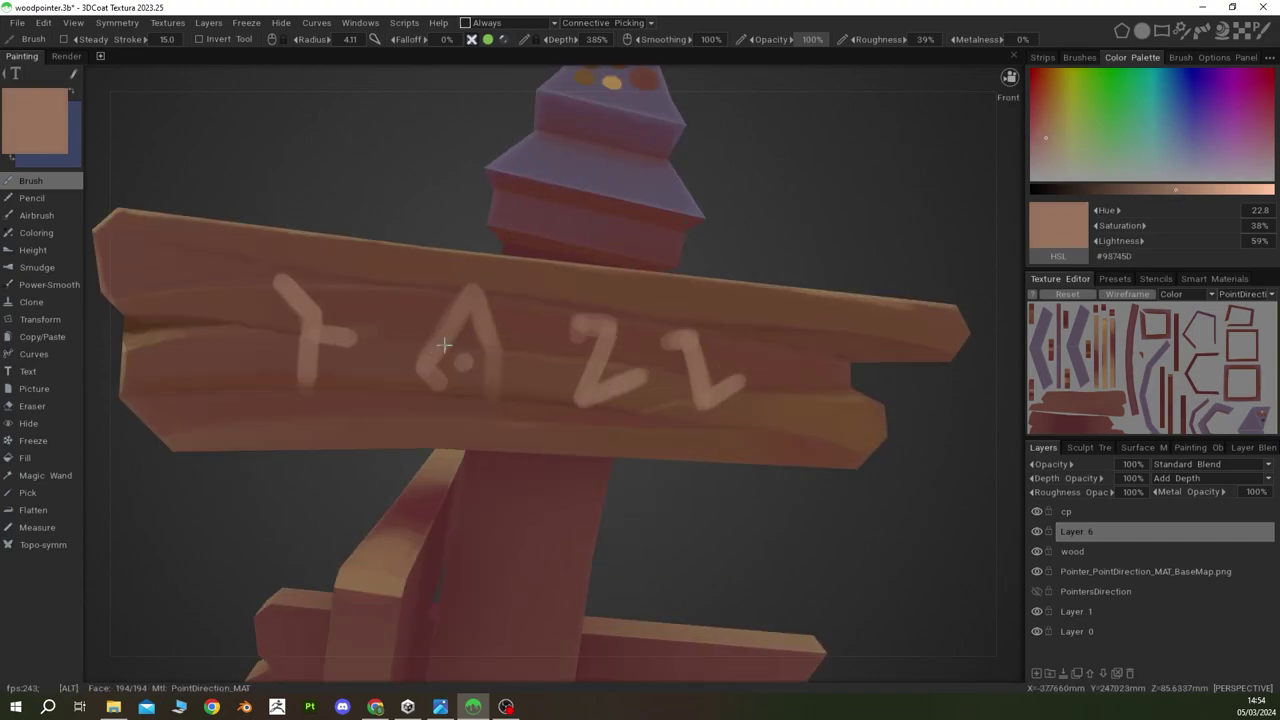
drag(481, 291, 495, 395)
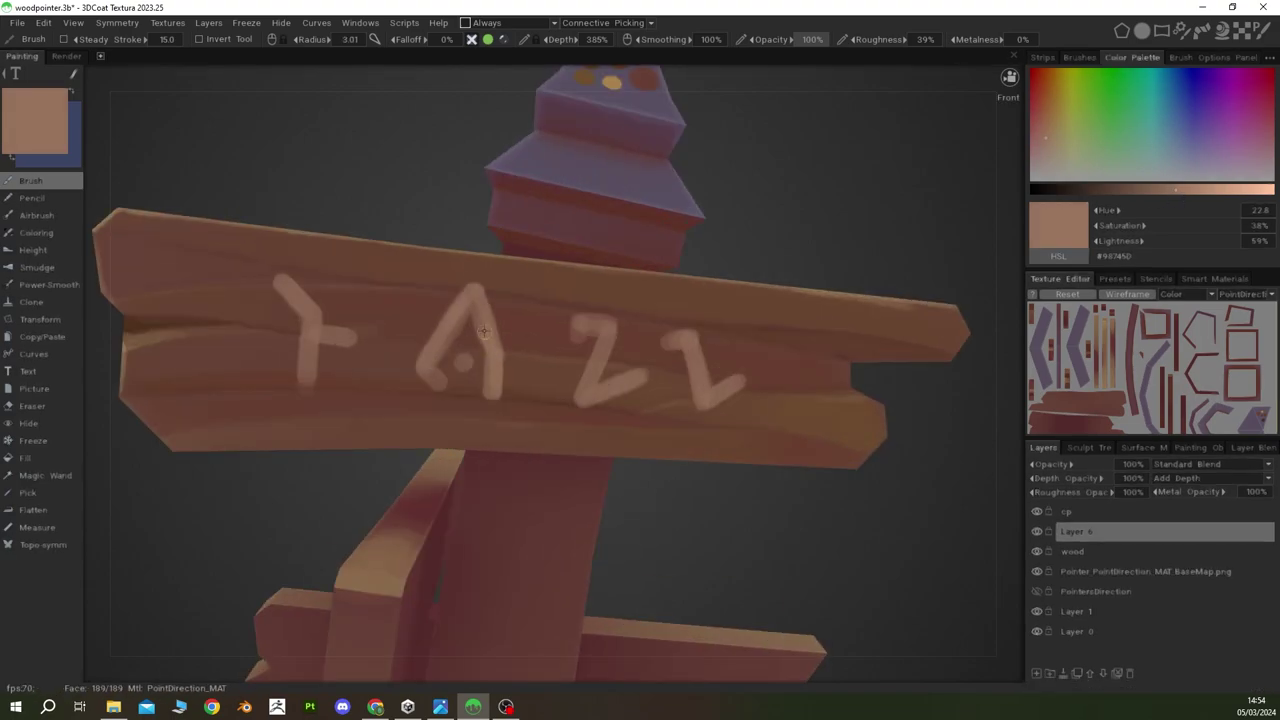
drag(486, 294, 443, 386)
drag(309, 361, 304, 293)
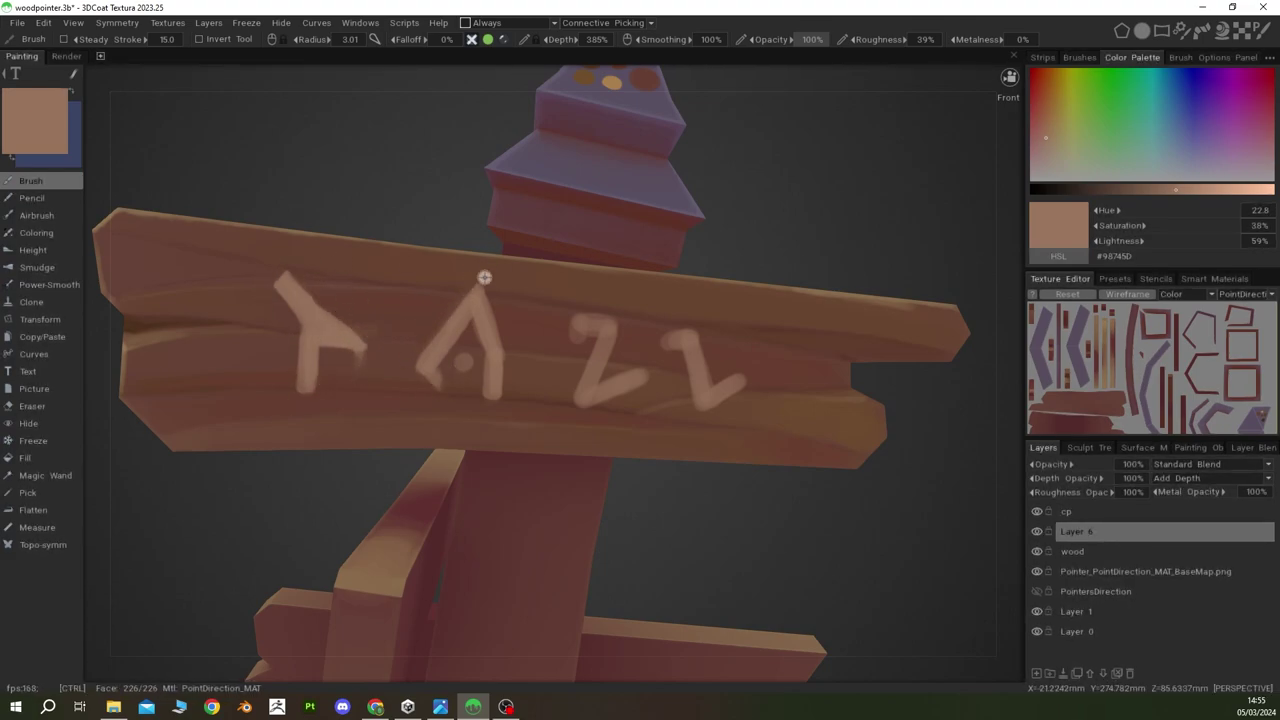
Step: Face the rune sign and paint pale tan strokes over the last rune
middle_drag(428, 329, 513, 349)
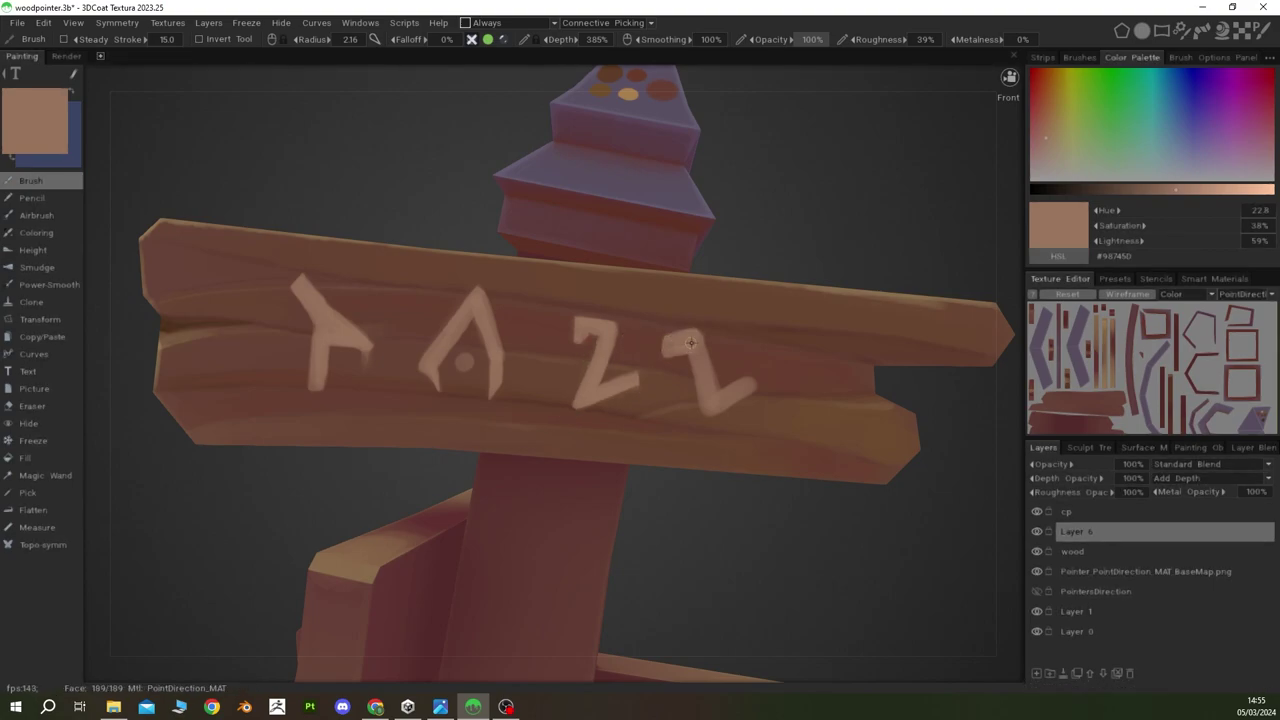
drag(732, 374, 727, 389)
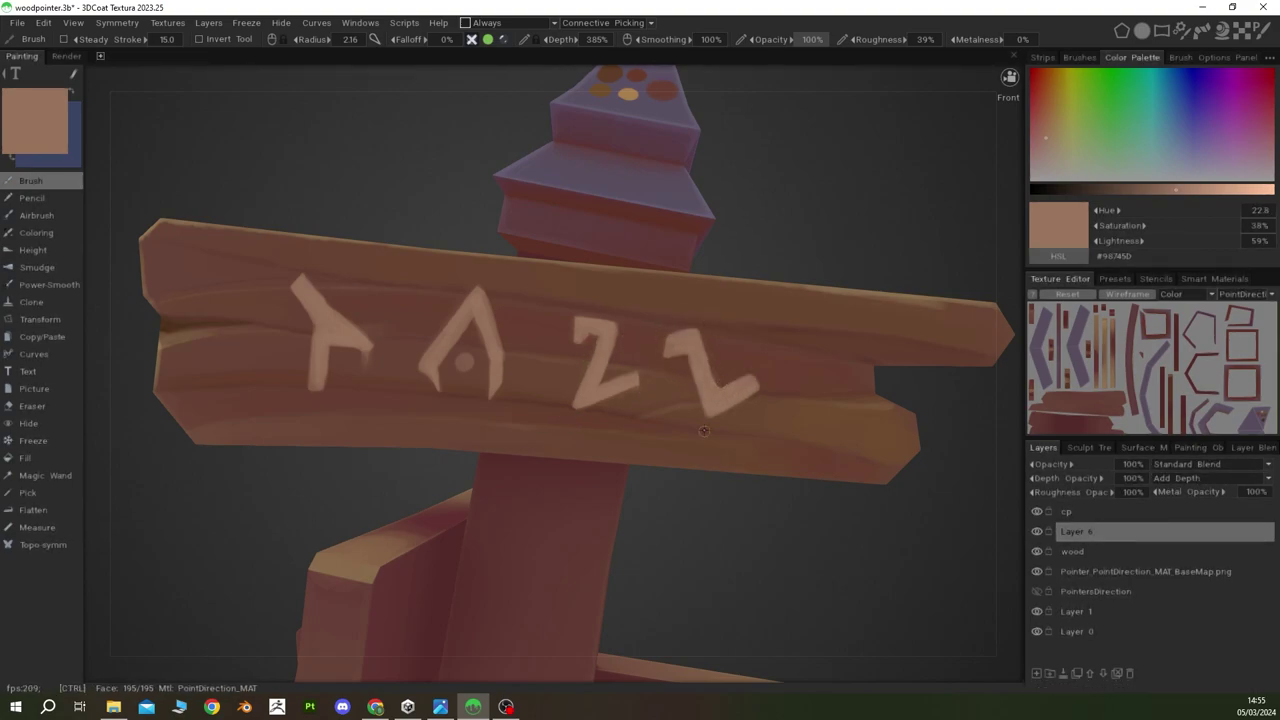
scroll(752, 397, down, 10)
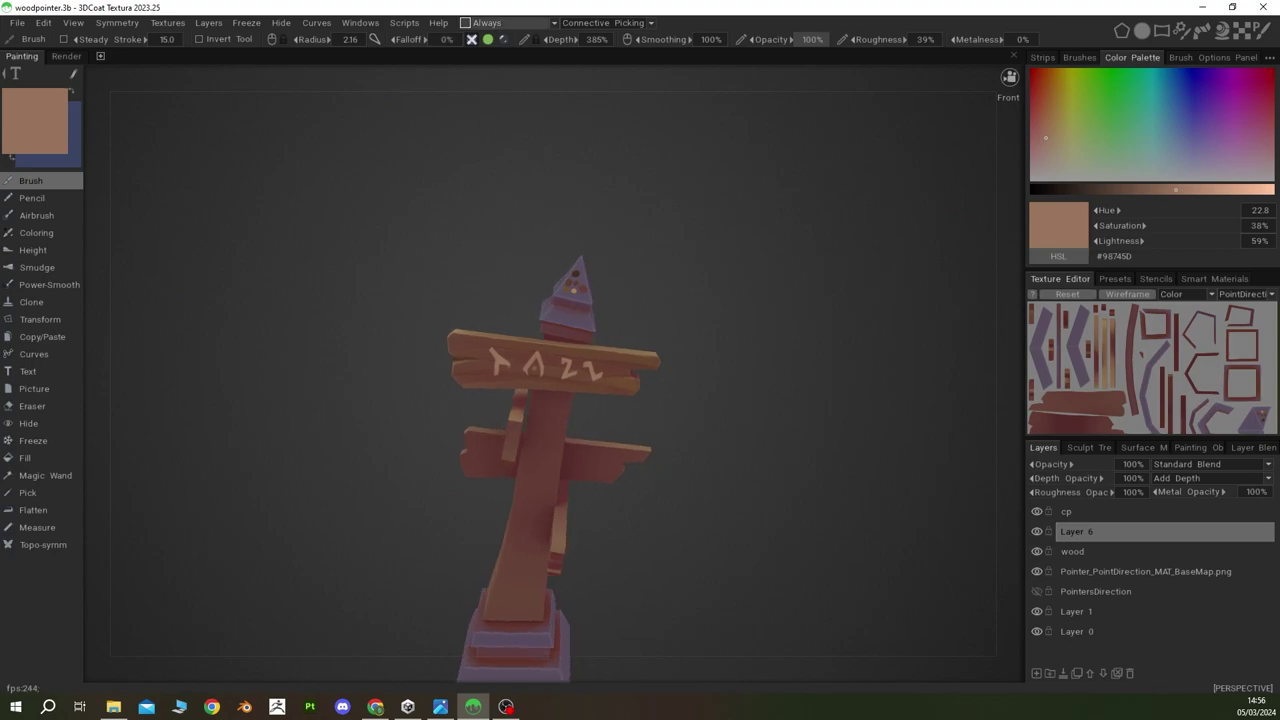
Step: Paint a thin vertical drip line below the first rune in wood colour sampled from the sign
scroll(486, 400, up, 10)
right_drag(486, 400, 371, 286)
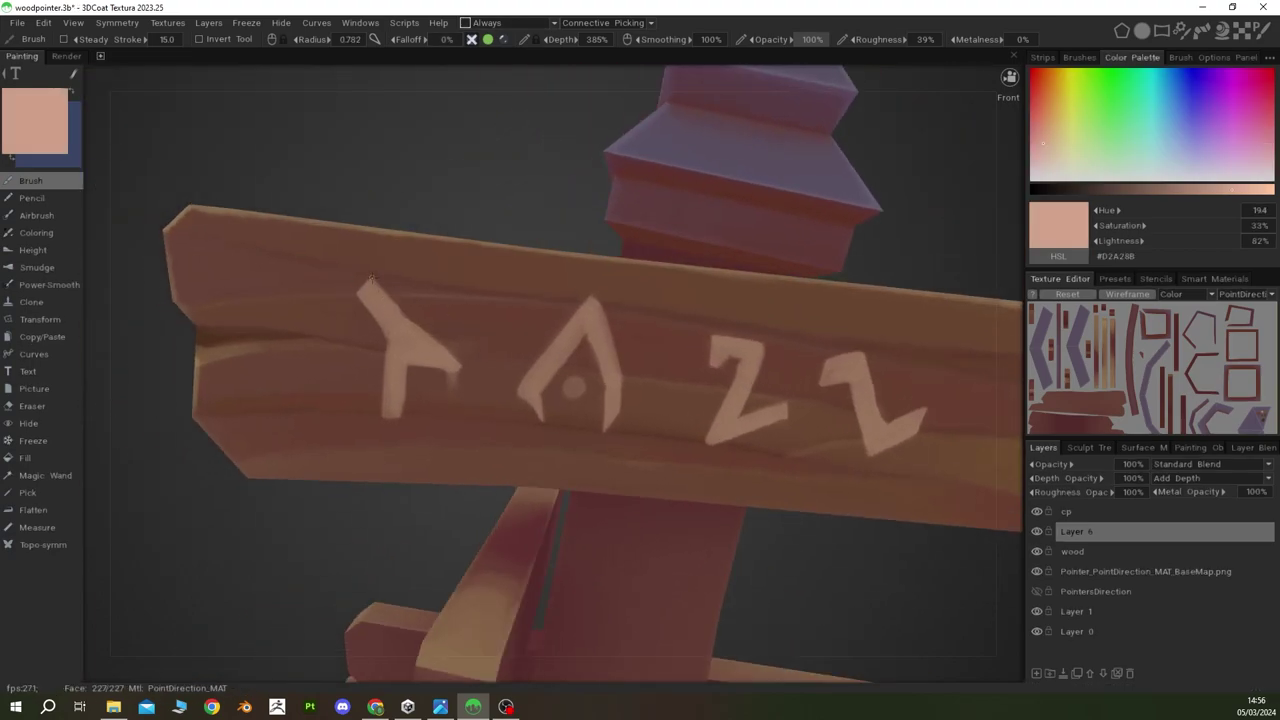
right_drag(406, 370, 470, 372)
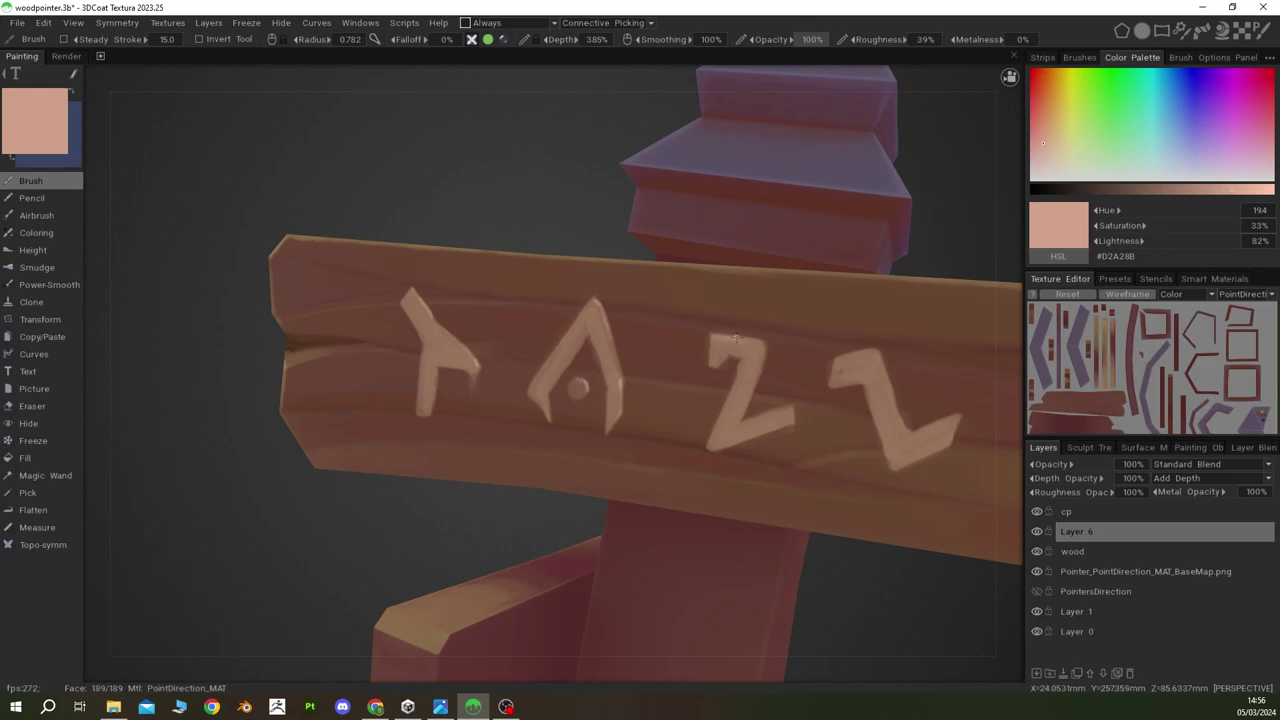
right_drag(853, 357, 633, 356)
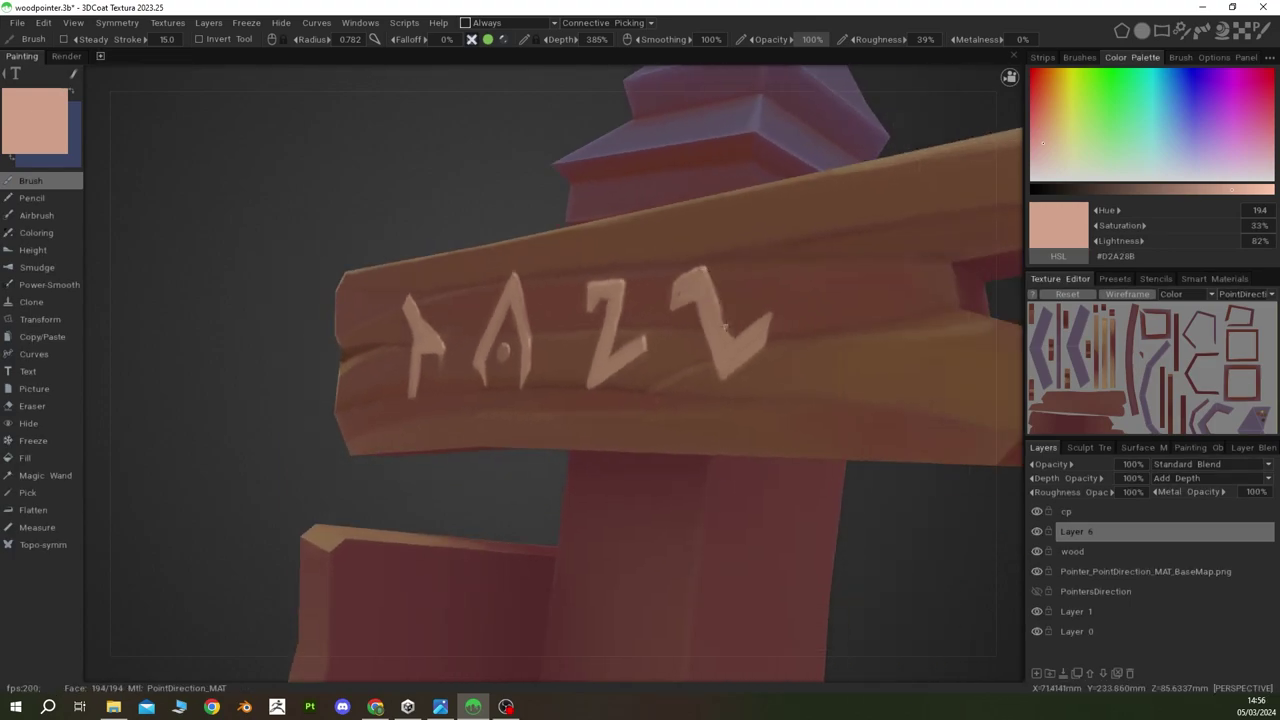
scroll(634, 359, down, 5)
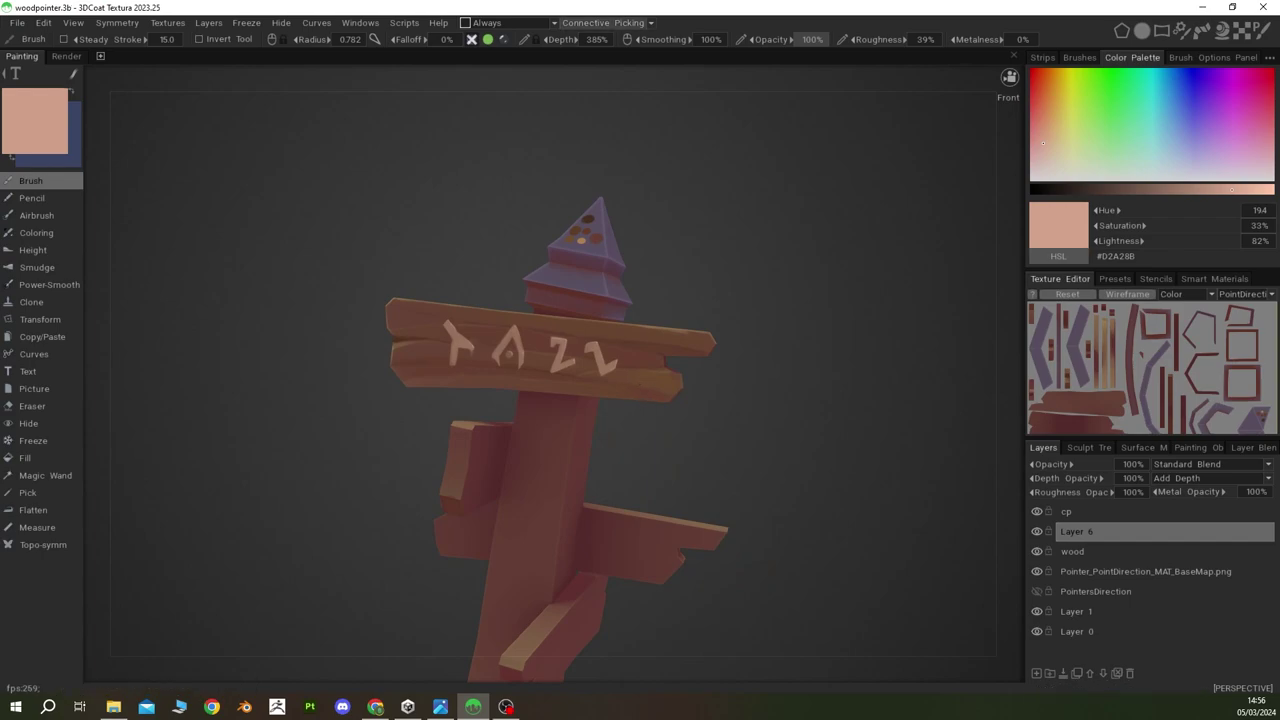
key(v)
scroll(600, 298, up, 8)
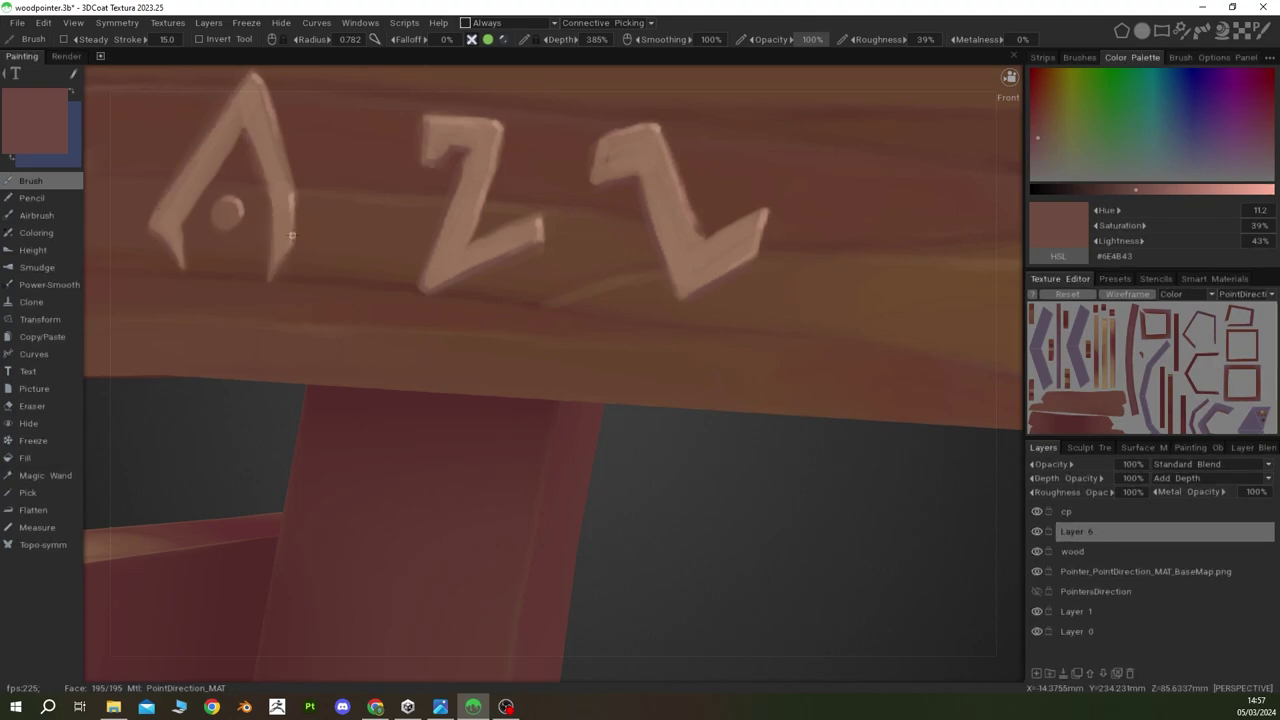
middle_drag(280, 250, 257, 225)
key(v)
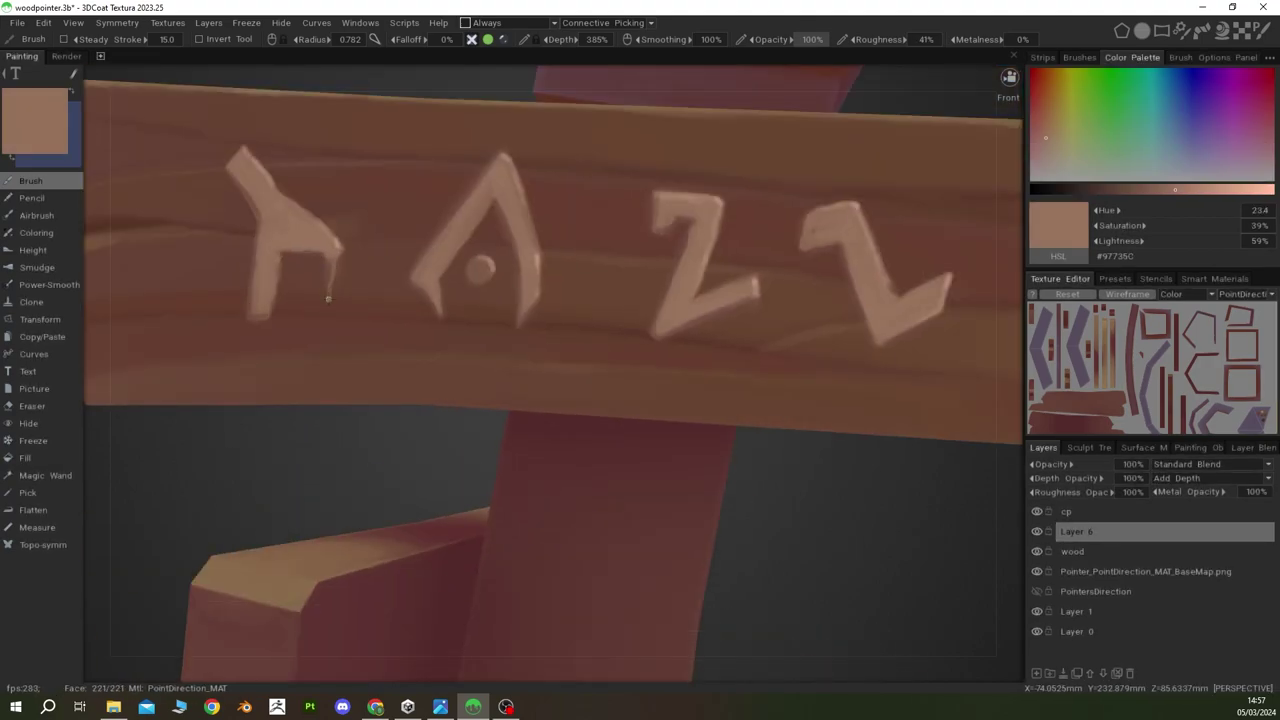
drag(330, 260, 331, 328)
Step: Brush a light stroke along the first rune's left leg using a lighter sampled rune colour
key(v)
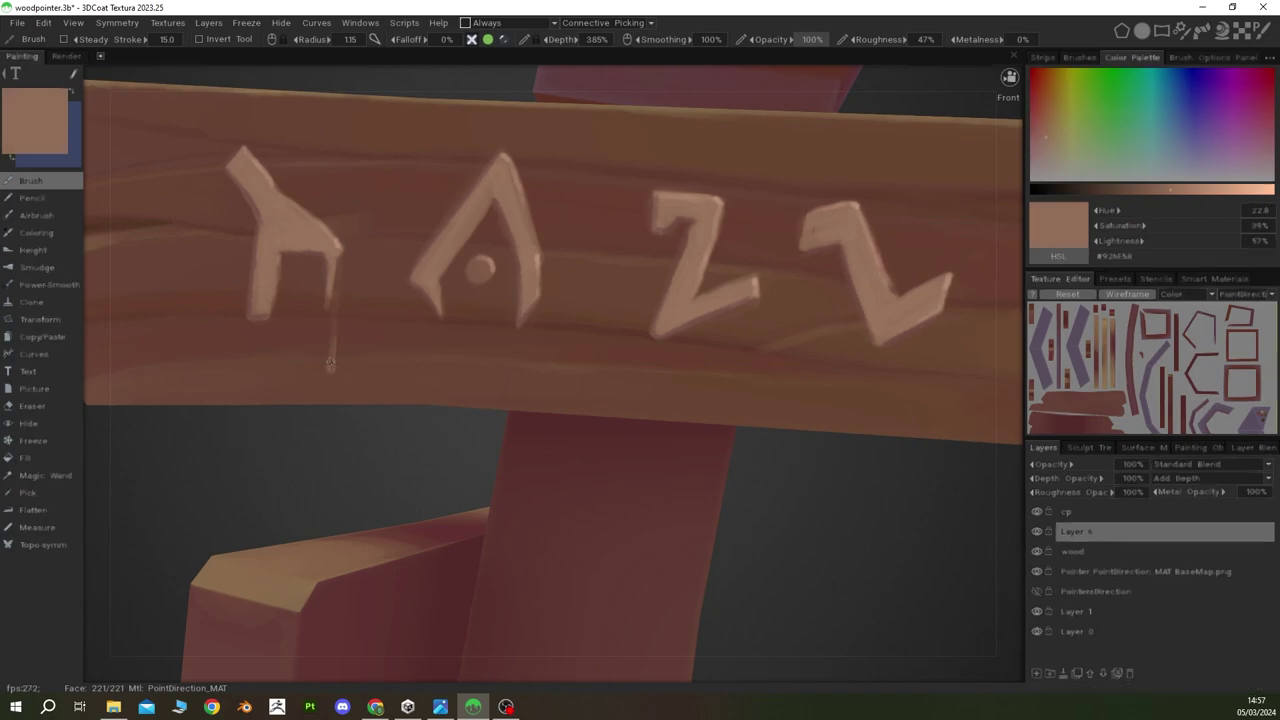
scroll(632, 472, down, 5)
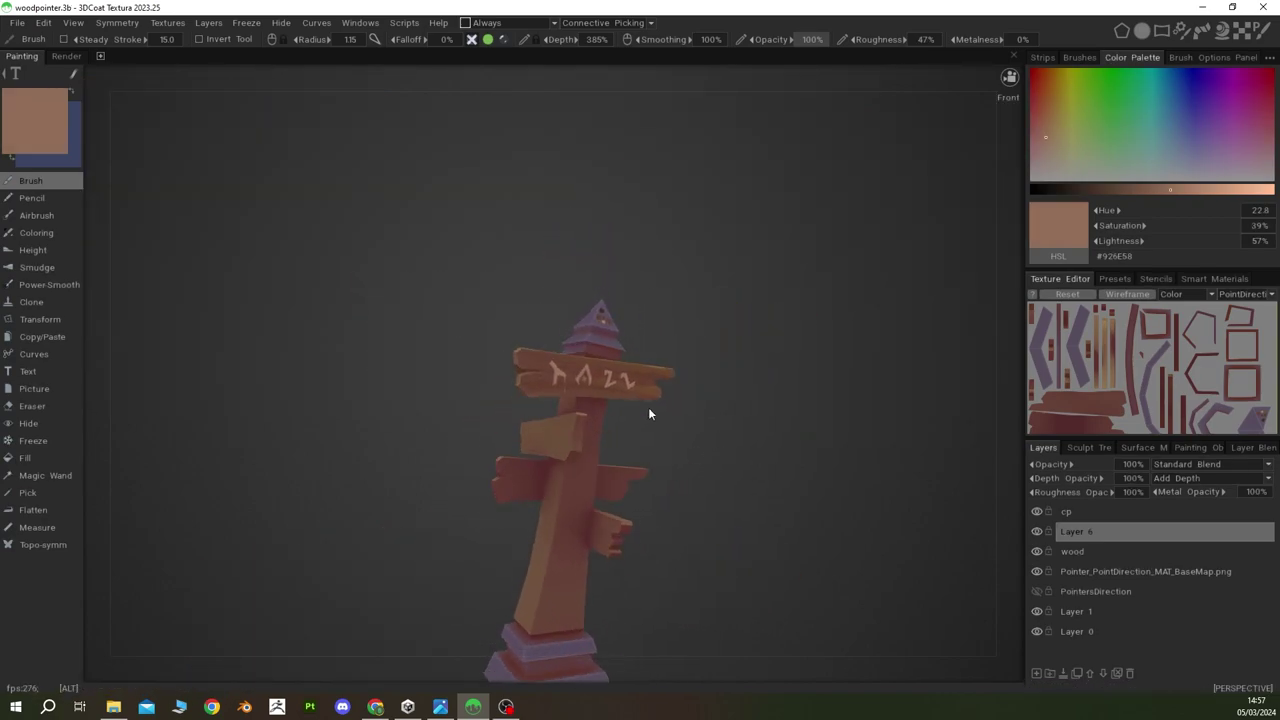
scroll(648, 407, up, 5)
key(v)
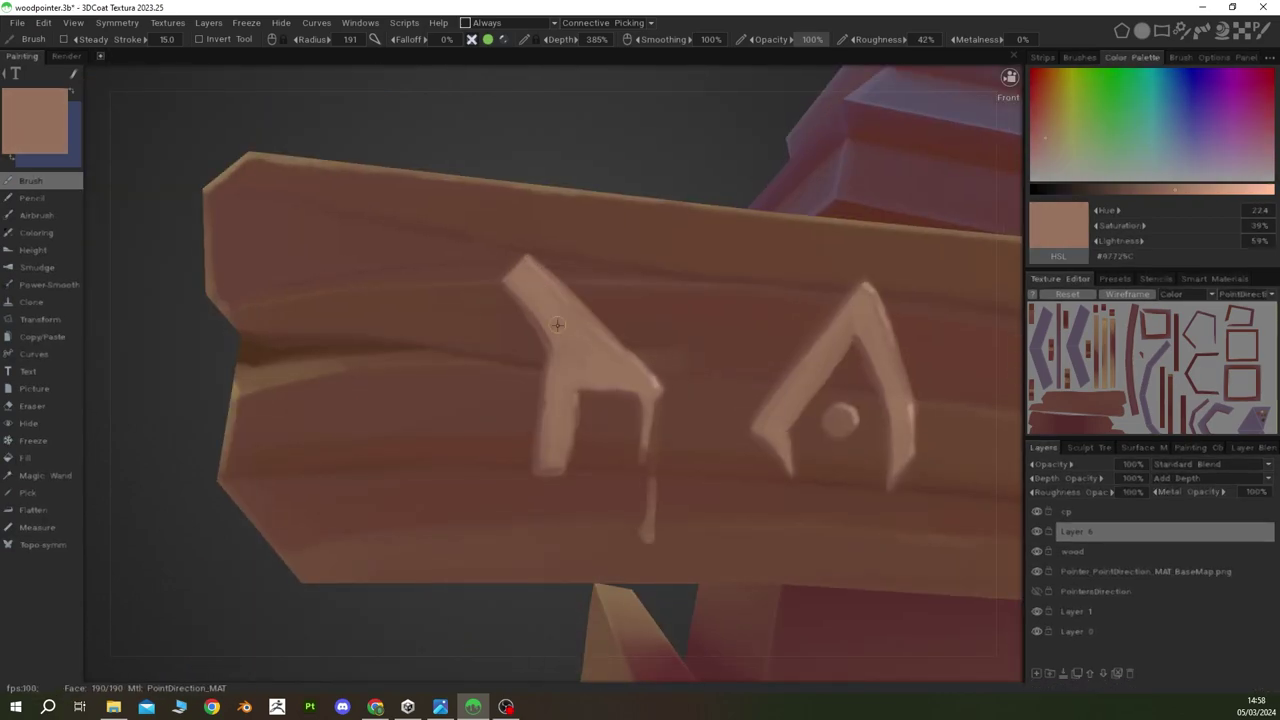
key(v)
drag(576, 392, 569, 462)
scroll(569, 462, down, 5)
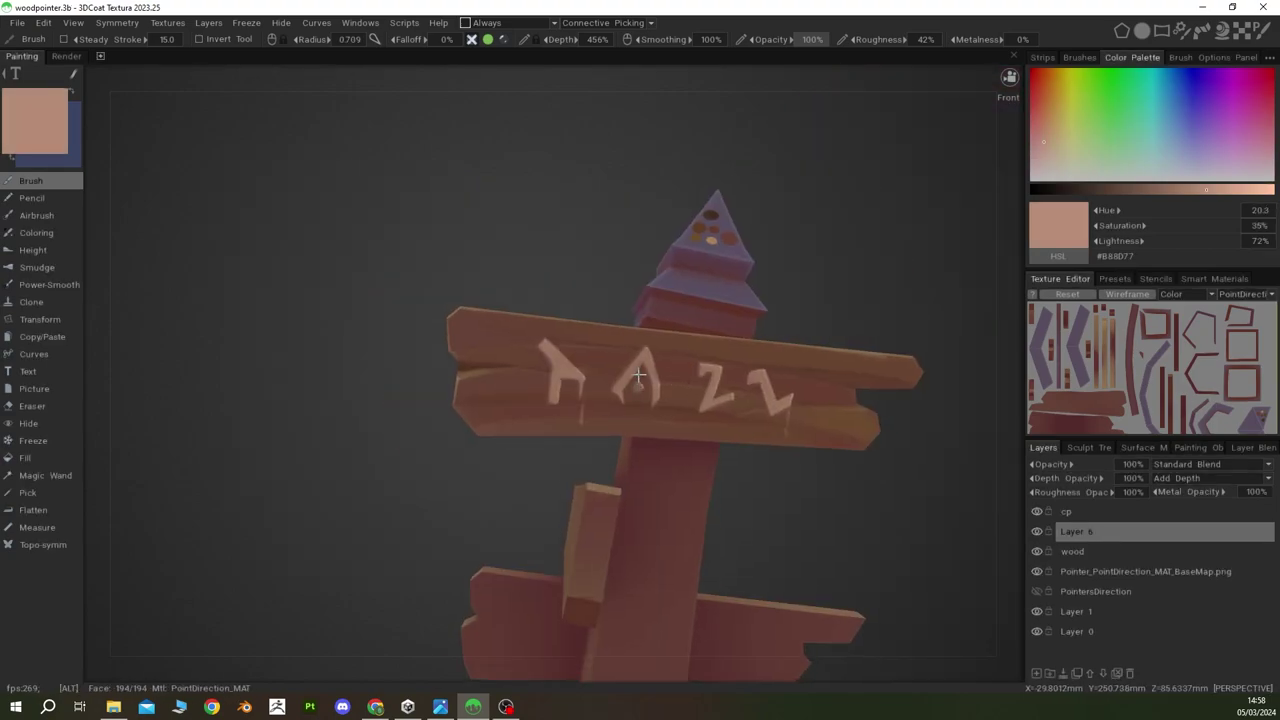
scroll(569, 260, up, 5)
key(v)
key(v)
key(v)
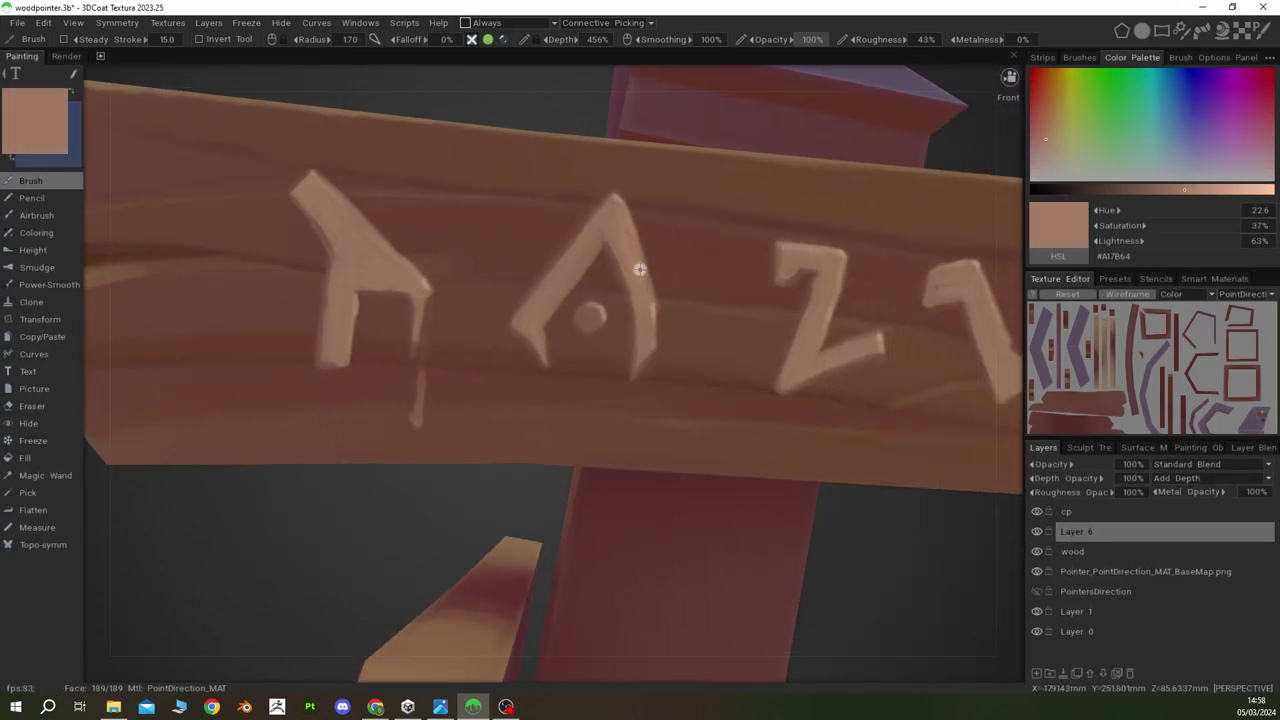
scroll(644, 302, down, 5)
mouse_move(686, 391)
alt+mouse_down()
mouse_move(750, 470)
mouse_move(634, 428)
alt+mouse_up()
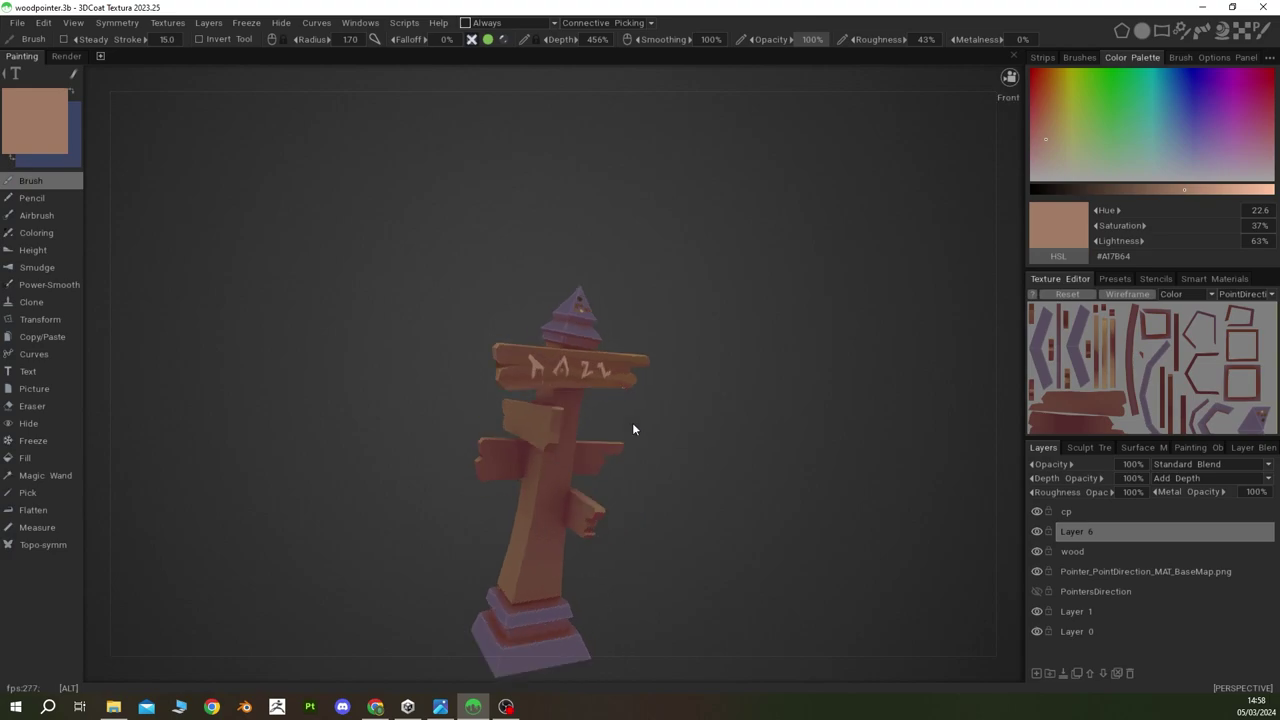
Step: Orbit to the sign's left side while sampling several browns from the planks
key(v)
scroll(614, 500, up, 3)
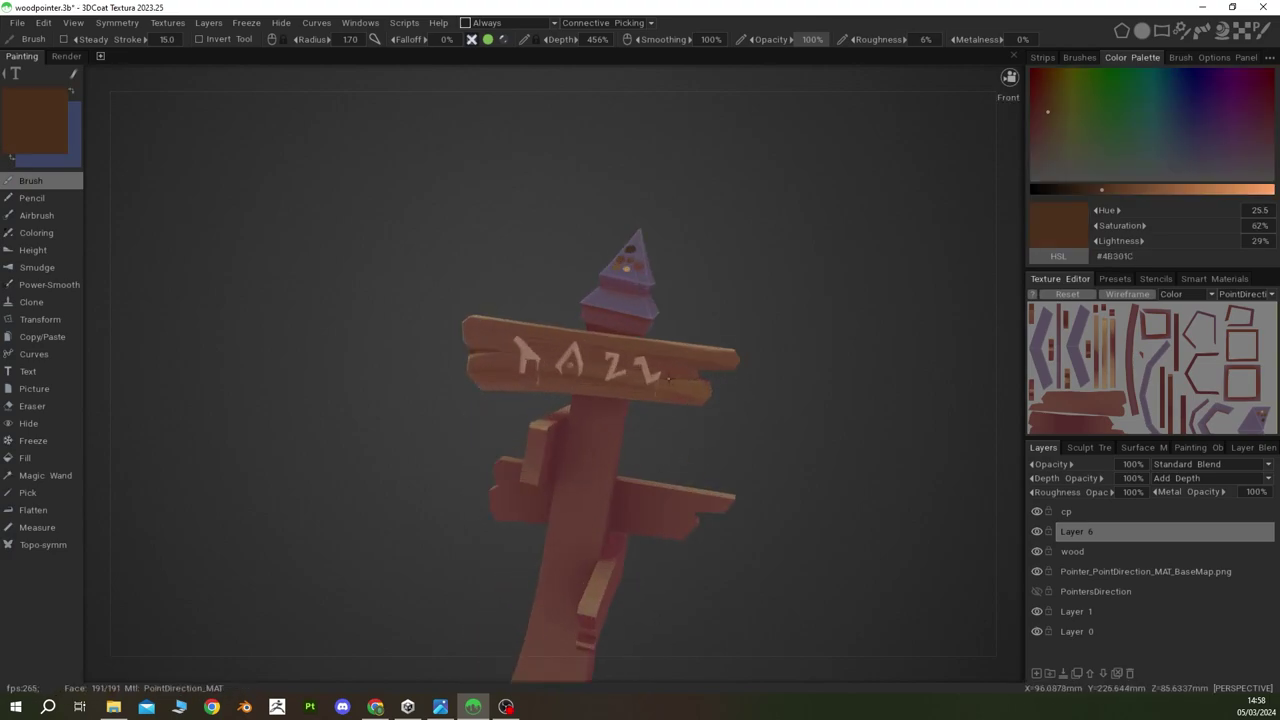
alt+drag(668, 378, 529, 394)
scroll(517, 290, up, 3)
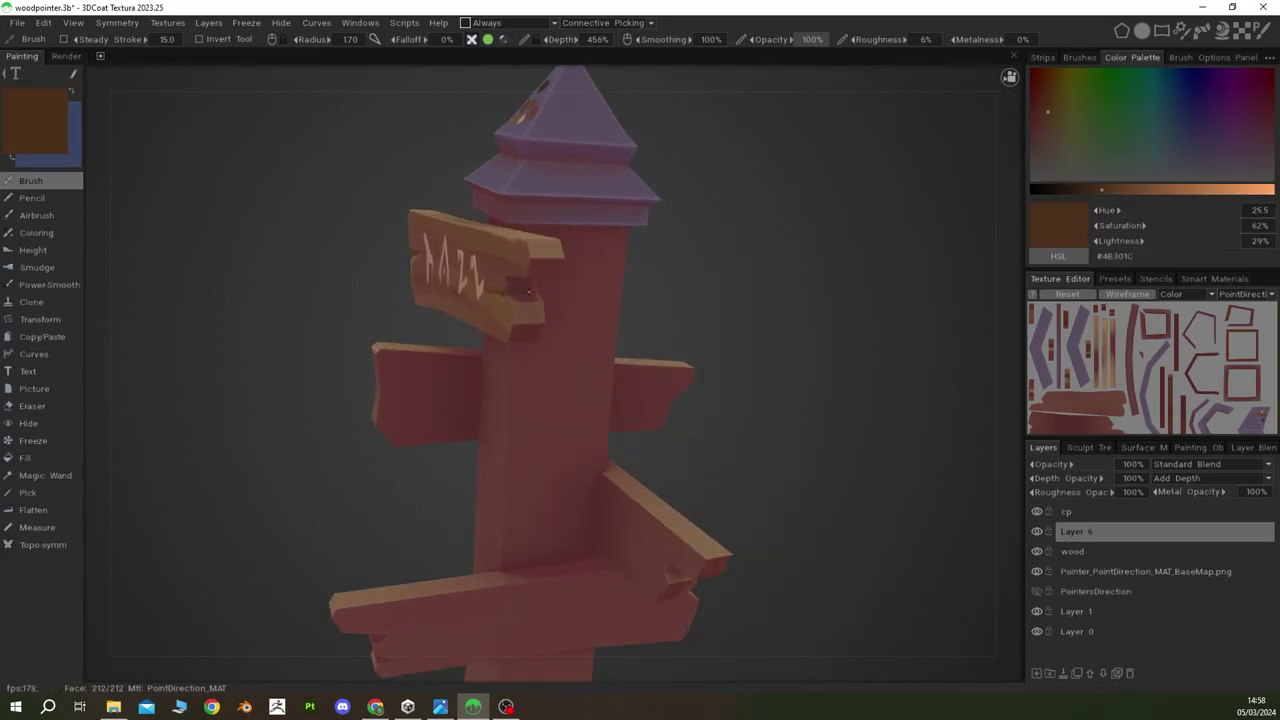
alt+drag(528, 290, 497, 299)
scroll(497, 299, up, 2)
key(v)
key(v)
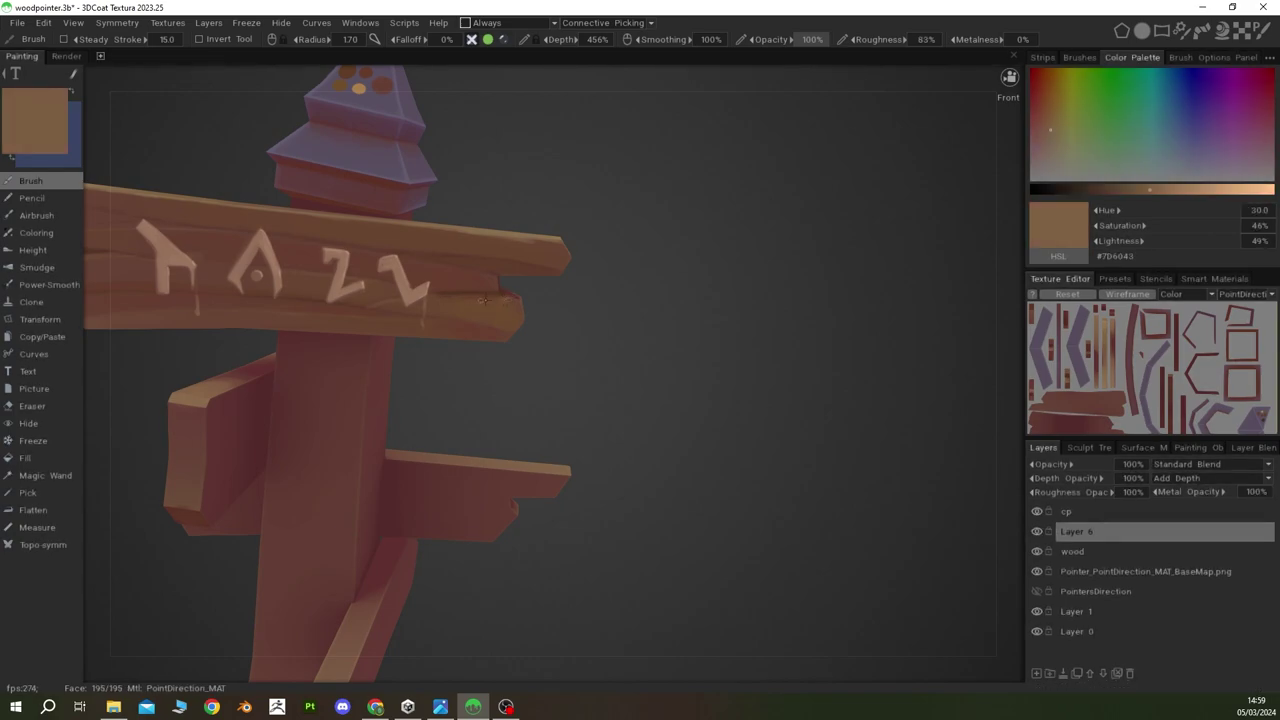
key(v)
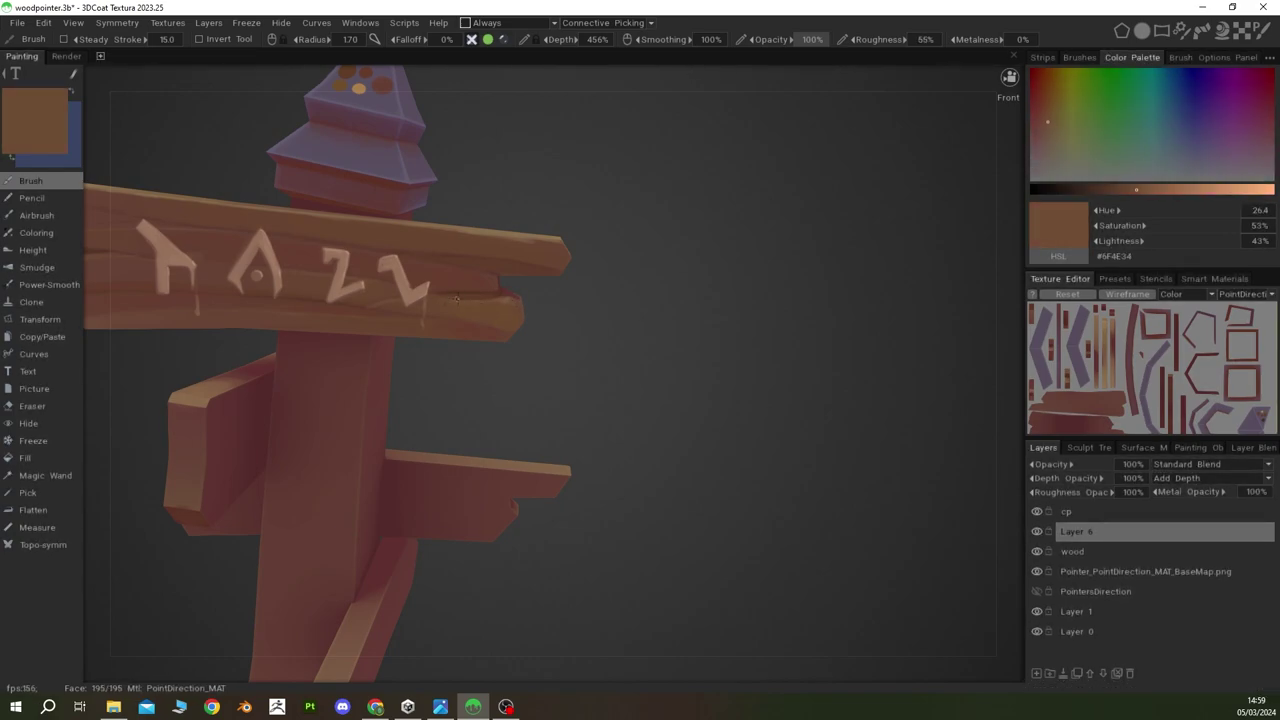
alt+drag(469, 298, 524, 301)
key(v)
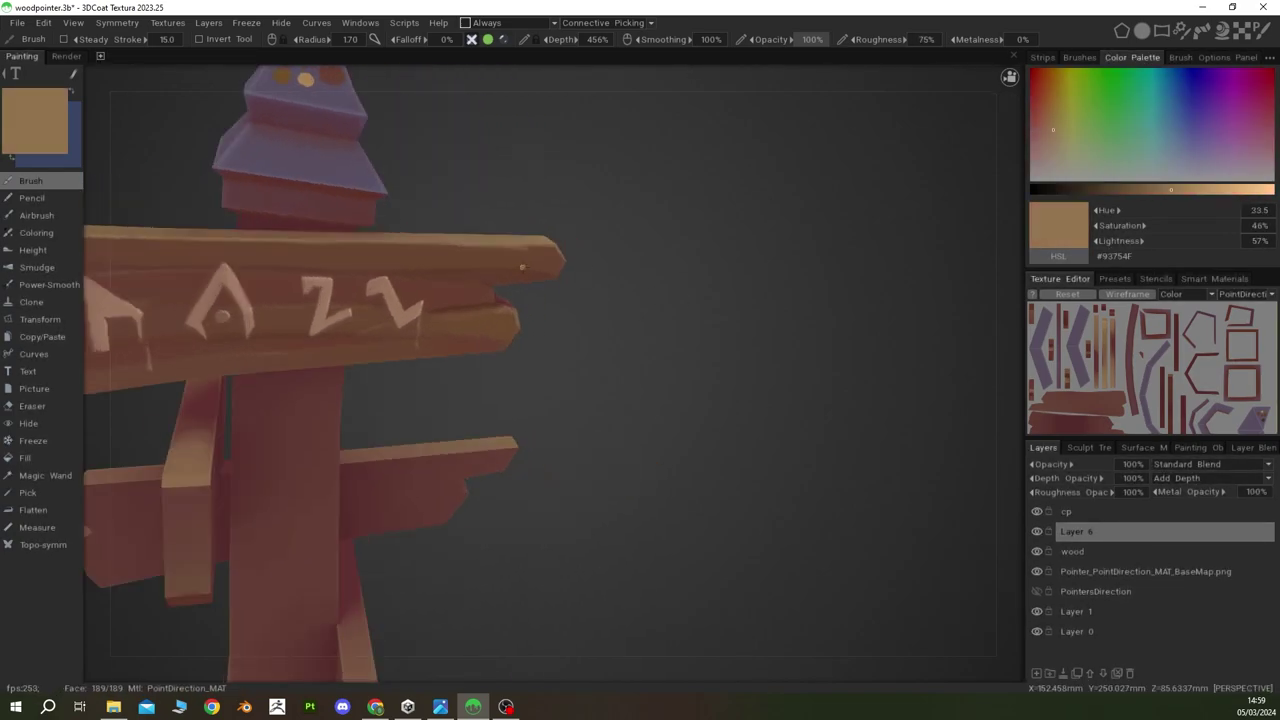
Step: Sample reddish and darker browns from the post and planks, loading reddish brown #6A4028
key(v)
key(v)
key(v)
key(v)
key(v)
mouse_move(557, 262)
alt+mouse_down()
mouse_move(324, 347)
mouse_move(292, 414)
alt+mouse_up()
key(v)
key(v)
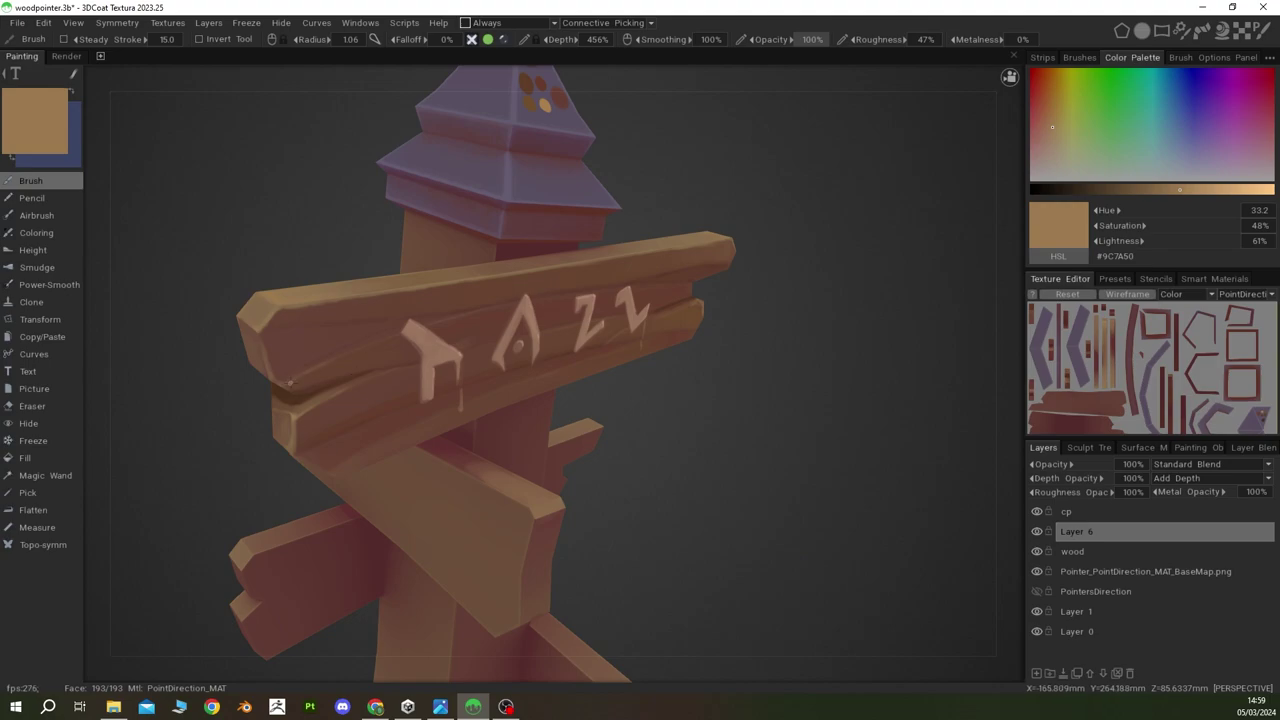
mouse_move(424, 313)
alt+mouse_down()
mouse_move(494, 346)
mouse_move(309, 337)
mouse_move(332, 126)
mouse_move(622, 380)
mouse_move(577, 363)
alt+mouse_up()
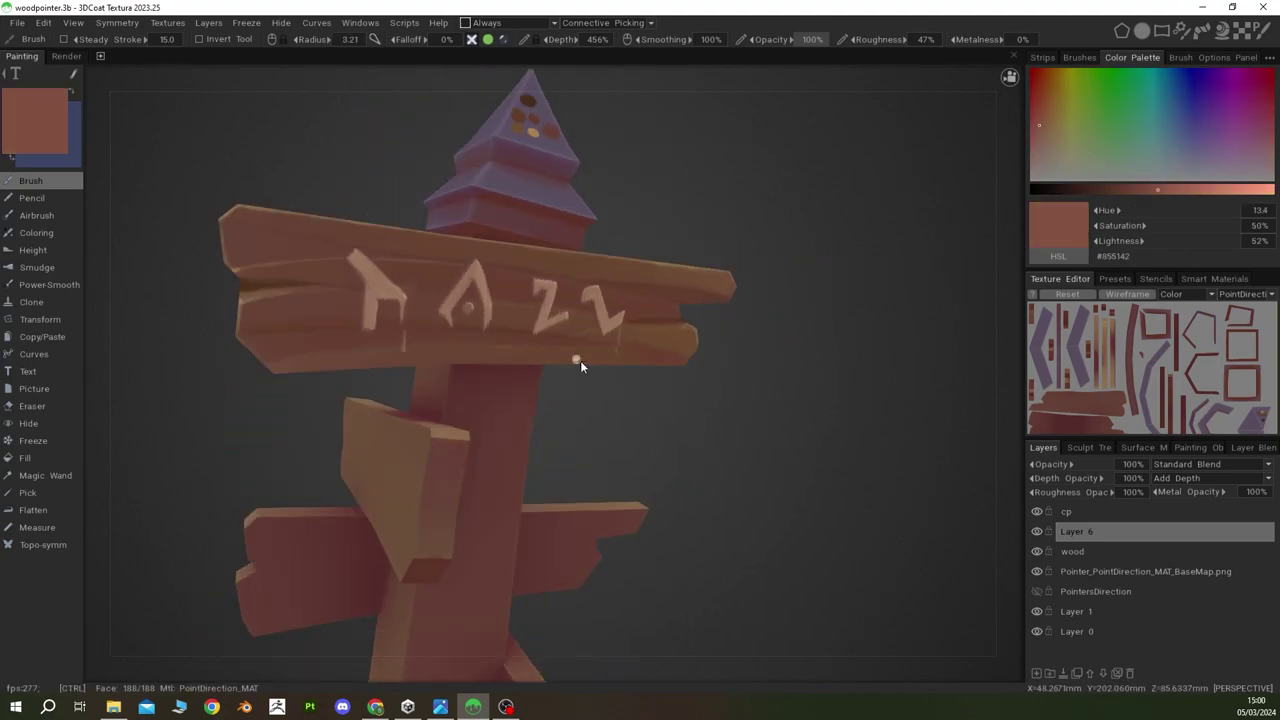
key(v)
key(v)
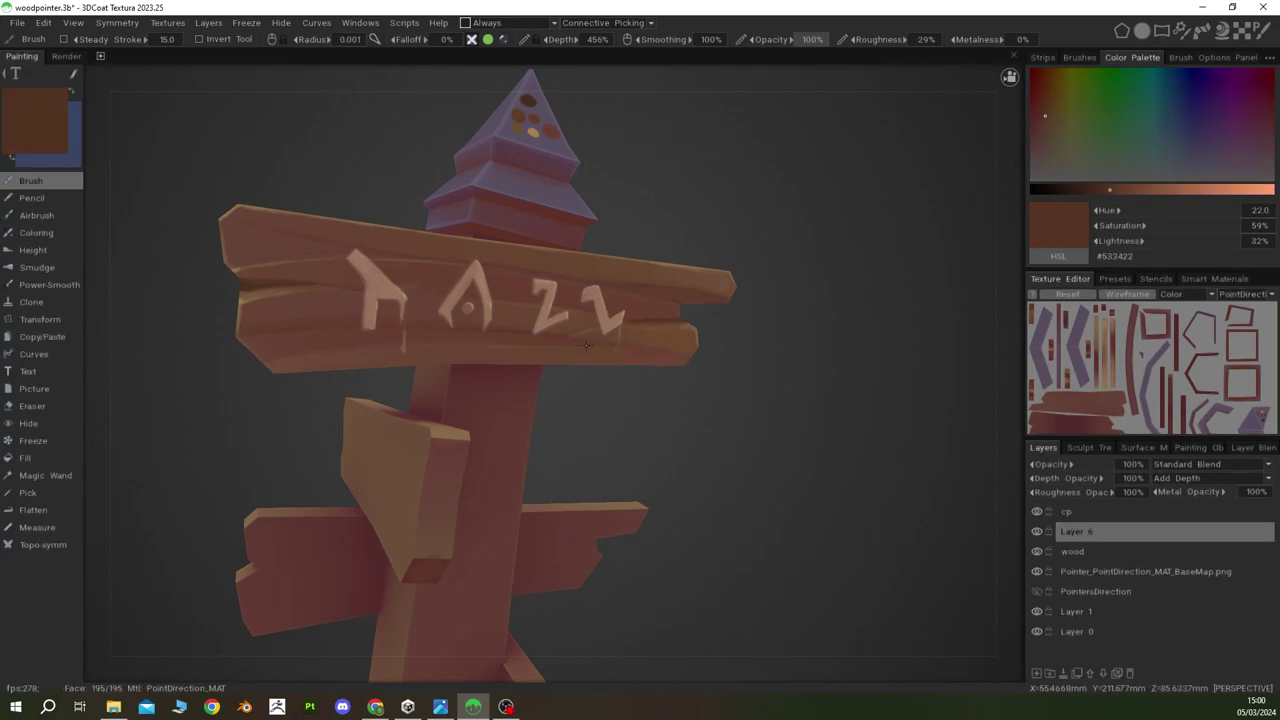
key(v)
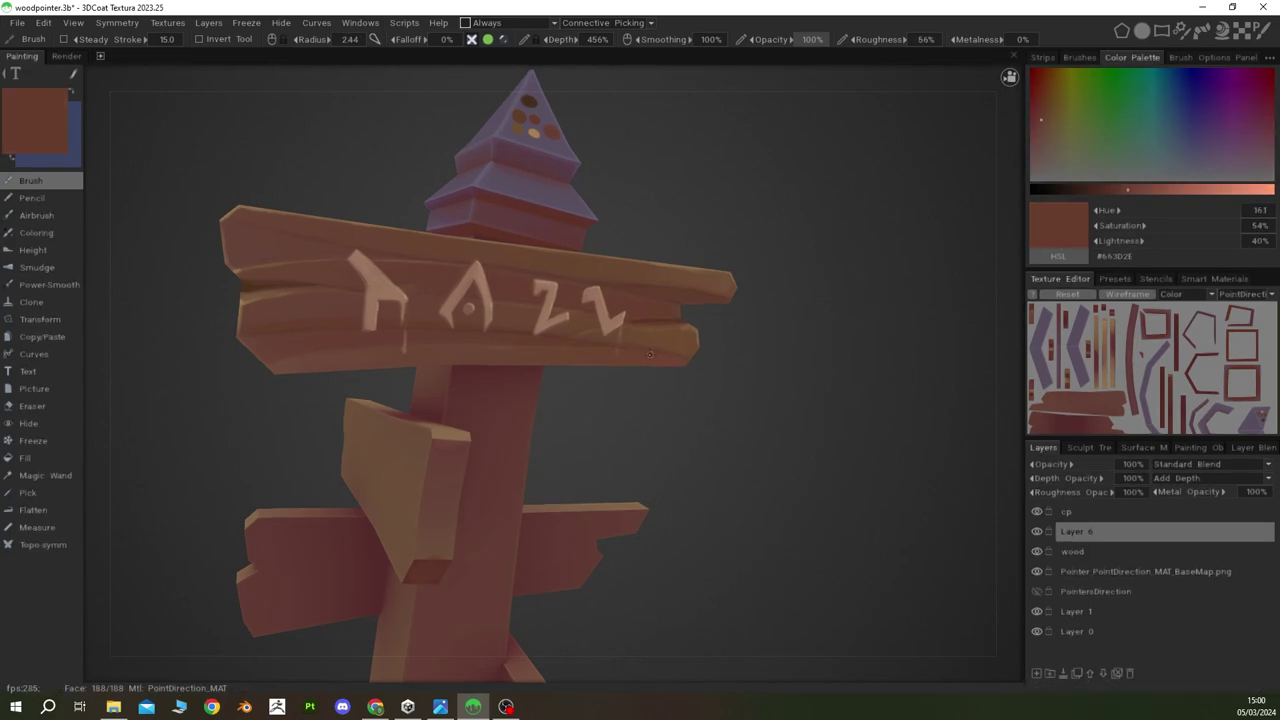
scroll(637, 354, down, 5)
mouse_move(620, 468)
alt+mouse_down()
mouse_move(676, 514)
mouse_move(626, 446)
mouse_move(588, 422)
alt+mouse_up()
drag(752, 362, 709, 392)
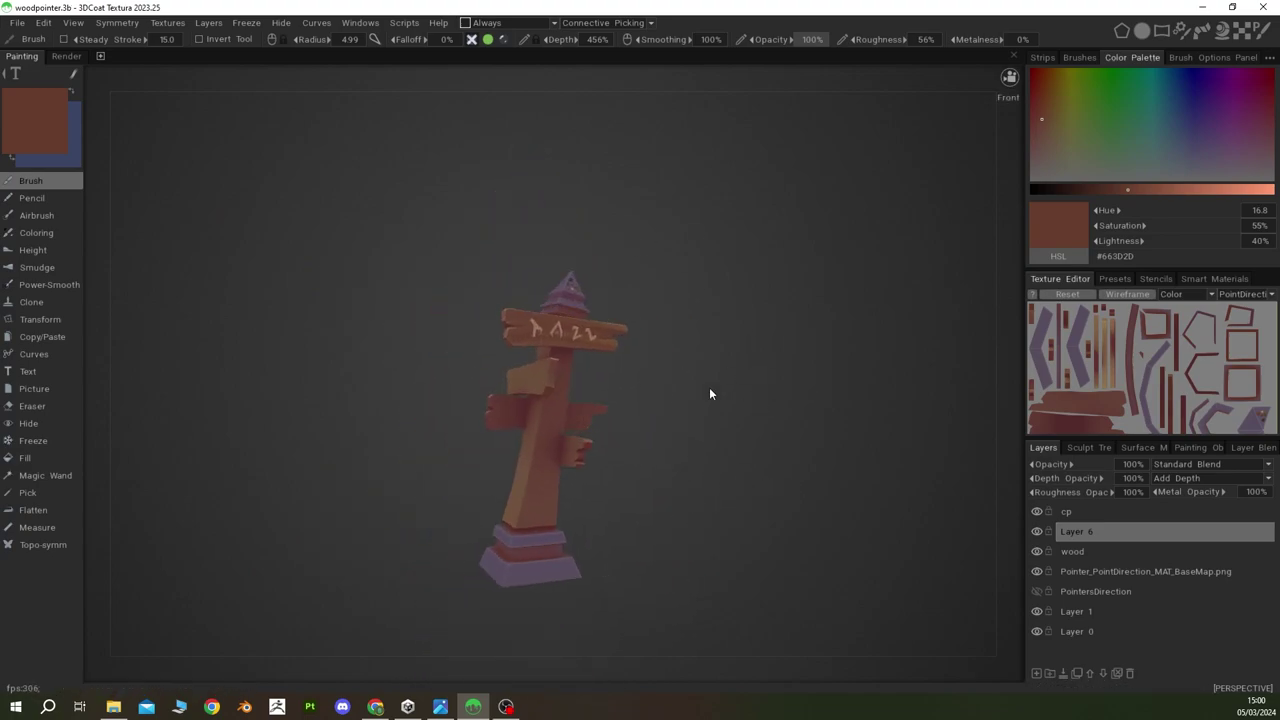
scroll(762, 340, up, 1)
scroll(762, 341, up, 2)
key(v)
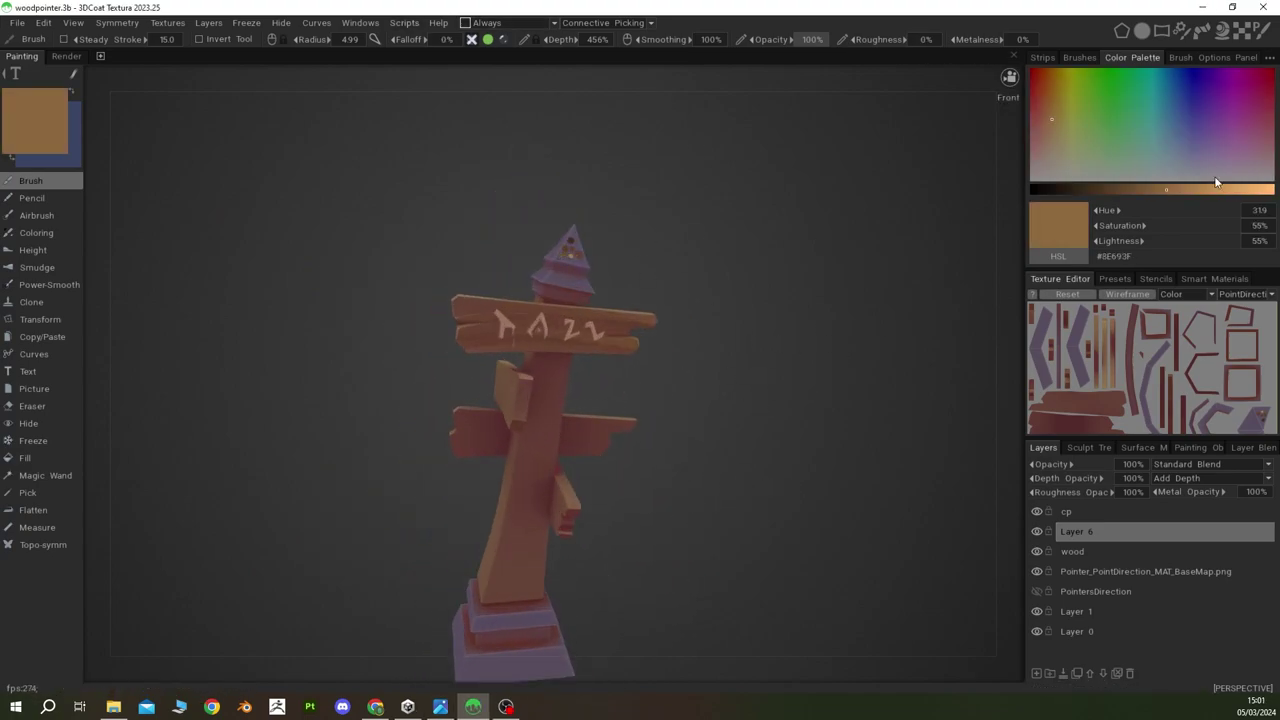
Step: Orbit around the signpost until the rune board faces the front
mouse_move(580, 470)
alt+mouse_down()
mouse_move(534, 520)
mouse_move(521, 364)
mouse_move(563, 331)
alt+mouse_up()
scroll(560, 346, up, 2)
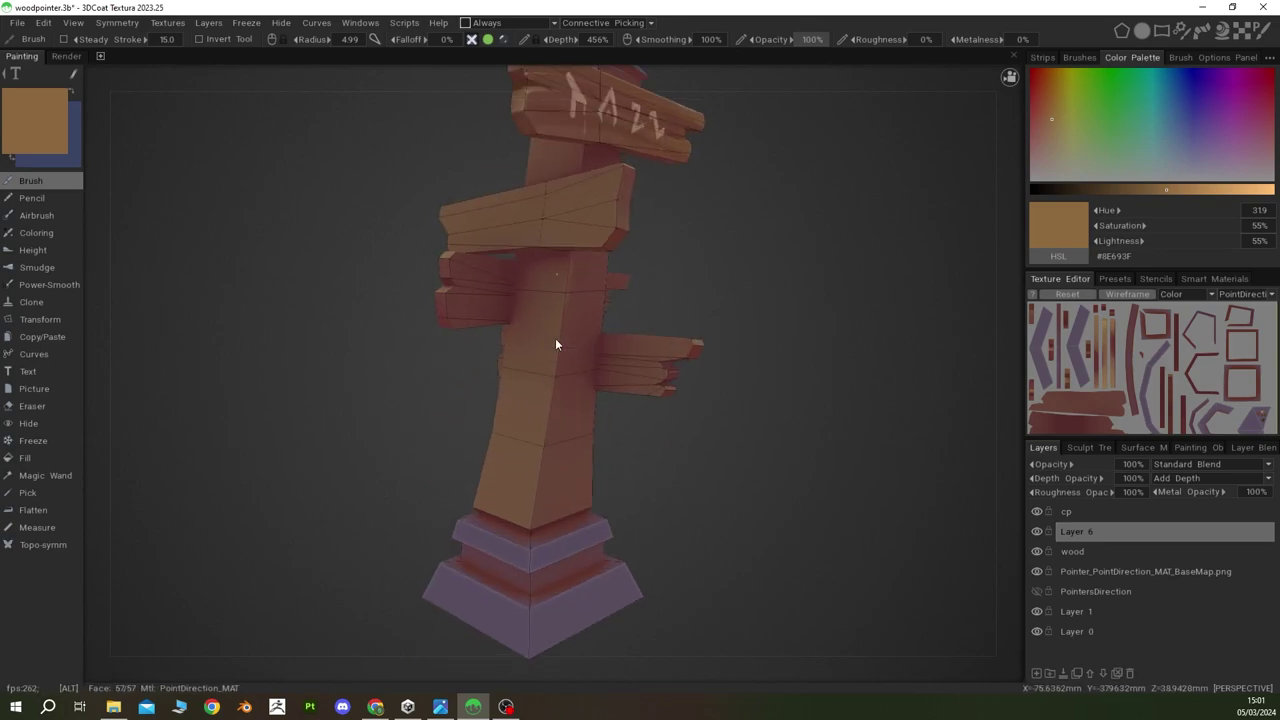
scroll(557, 350, up, 1)
scroll(531, 491, down, 2)
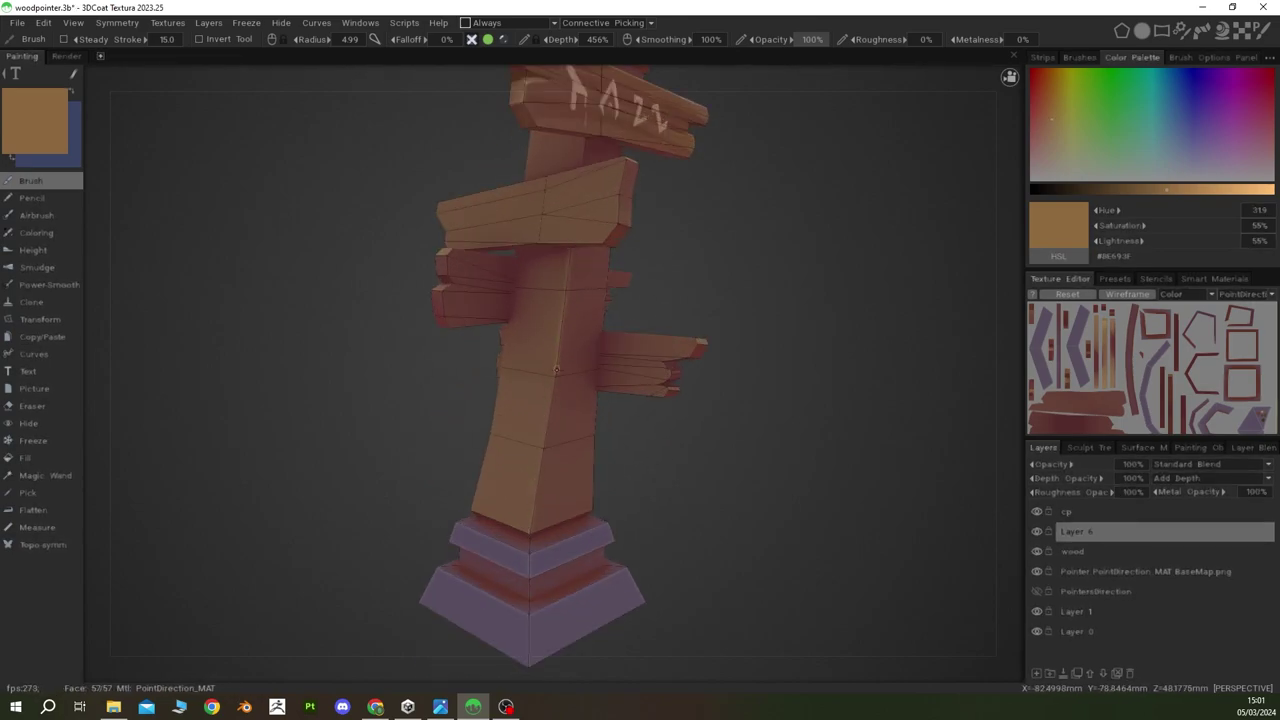
mouse_move(531, 491)
alt+mouse_down()
mouse_move(487, 359)
mouse_move(549, 466)
mouse_move(603, 386)
alt+mouse_up()
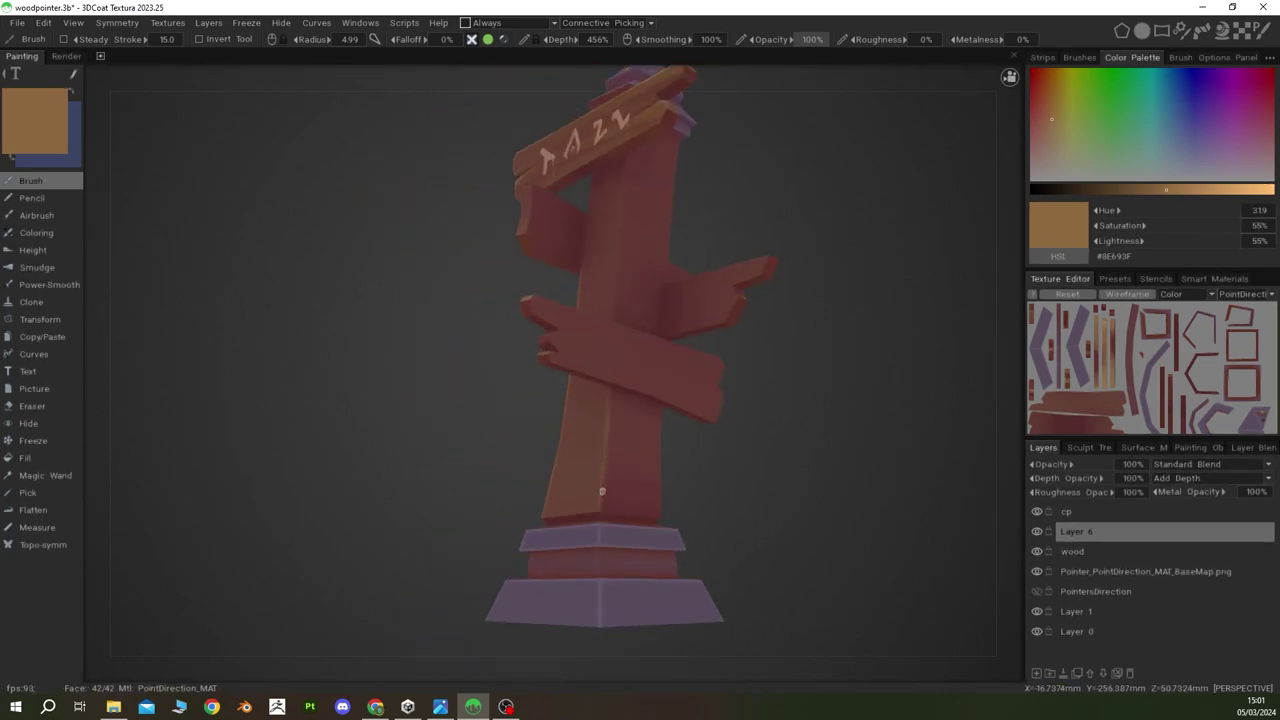
mouse_move(603, 453)
alt+mouse_down()
mouse_move(619, 341)
mouse_move(527, 468)
alt+mouse_up()
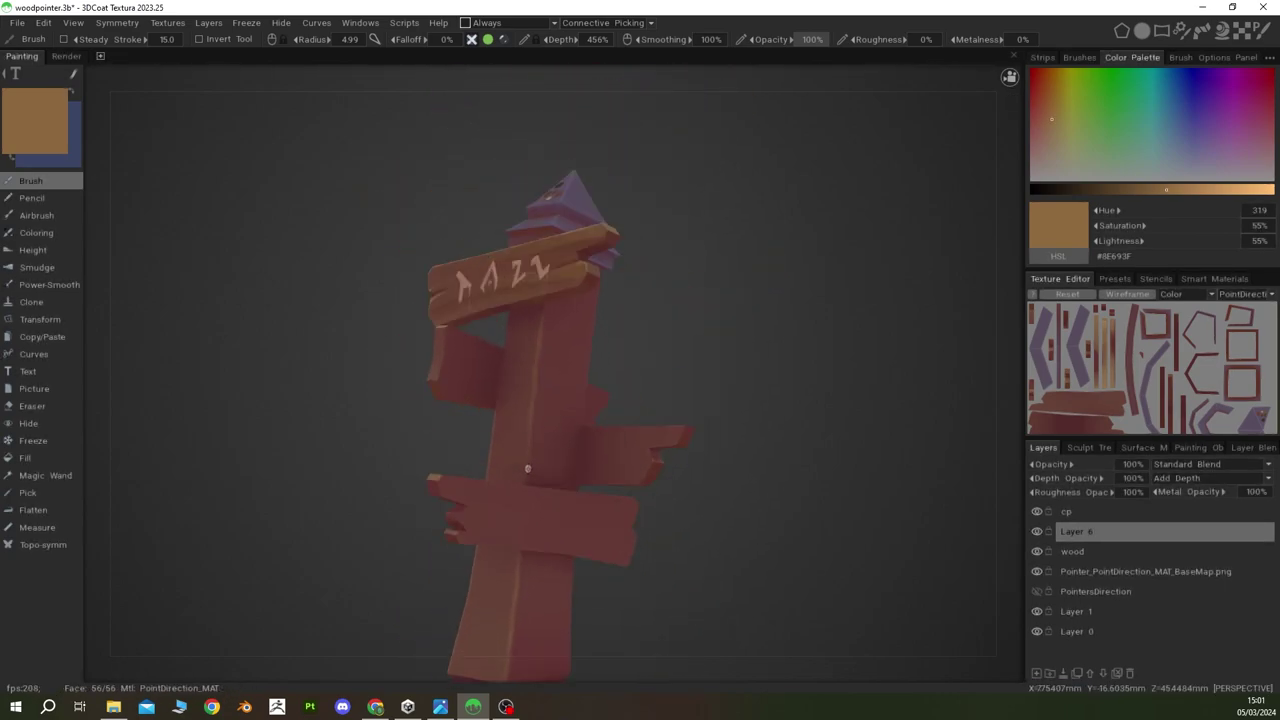
alt+drag(545, 331, 586, 266)
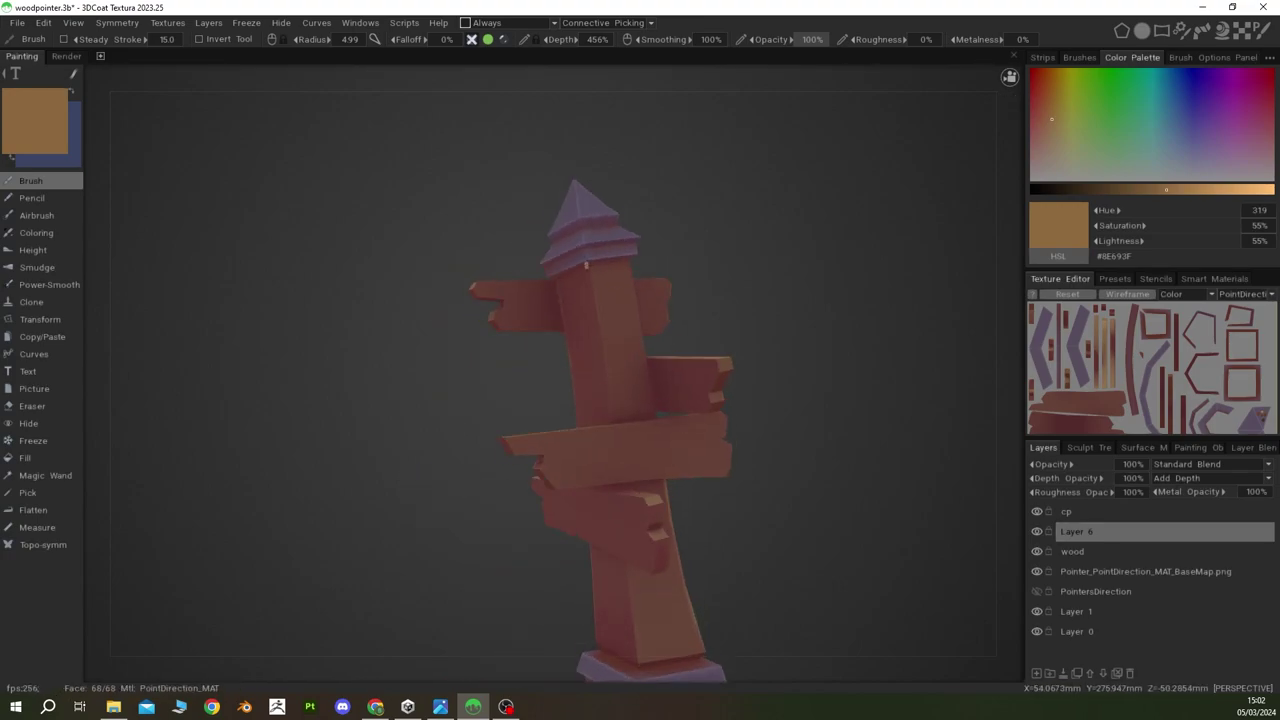
alt+drag(613, 416, 586, 371)
alt+drag(600, 457, 643, 372)
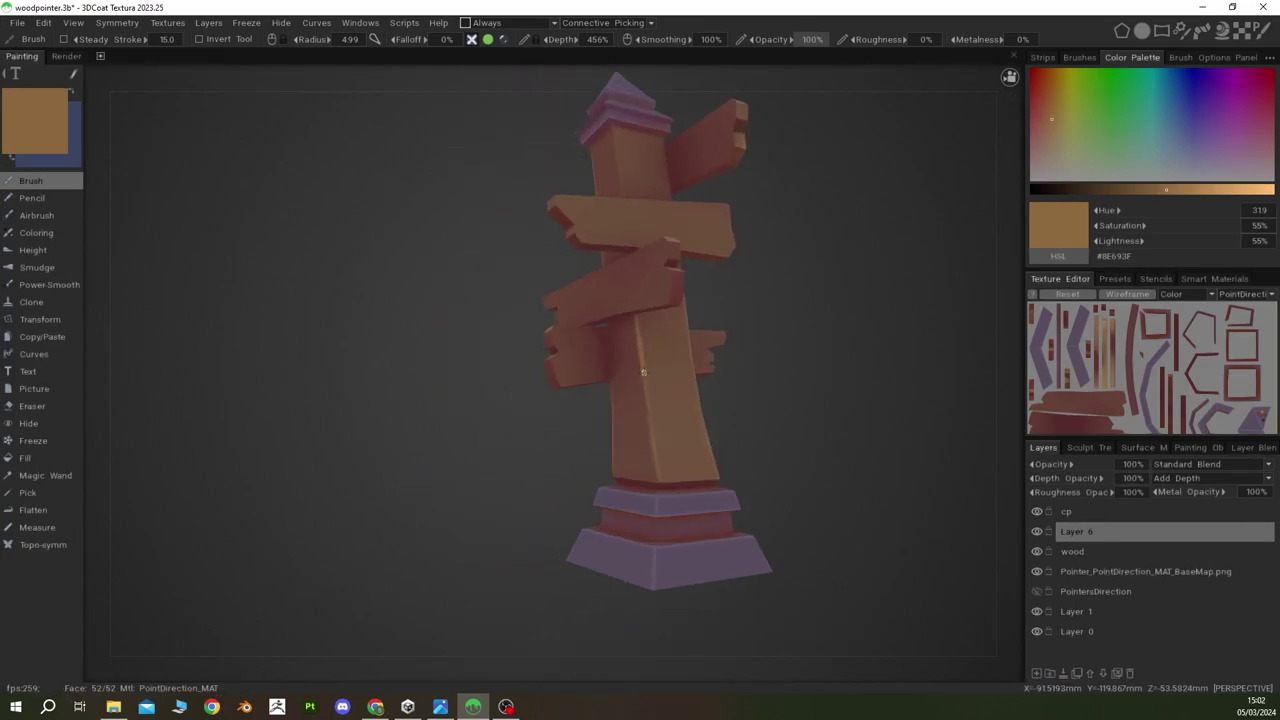
mouse_move(636, 323)
alt+mouse_down()
mouse_move(660, 346)
mouse_move(500, 423)
alt+mouse_up()
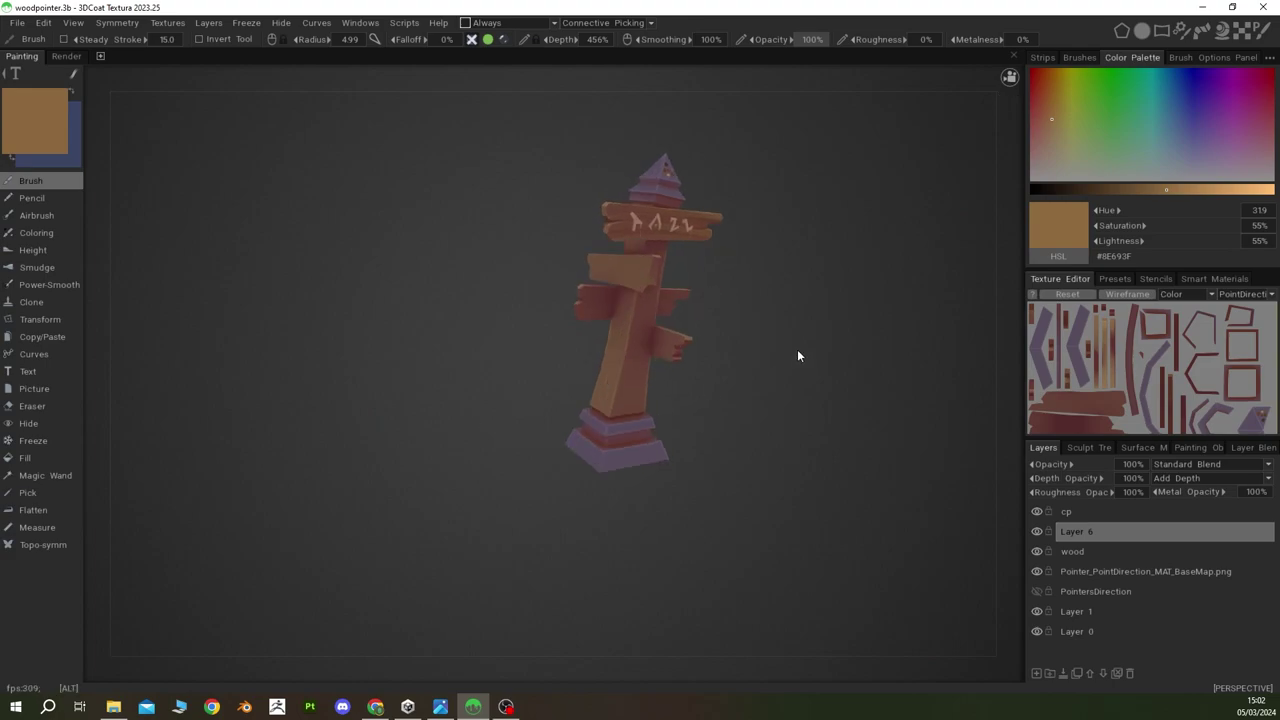
mouse_move(800, 354)
alt+mouse_down()
mouse_move(600, 380)
mouse_move(517, 420)
alt+mouse_up()
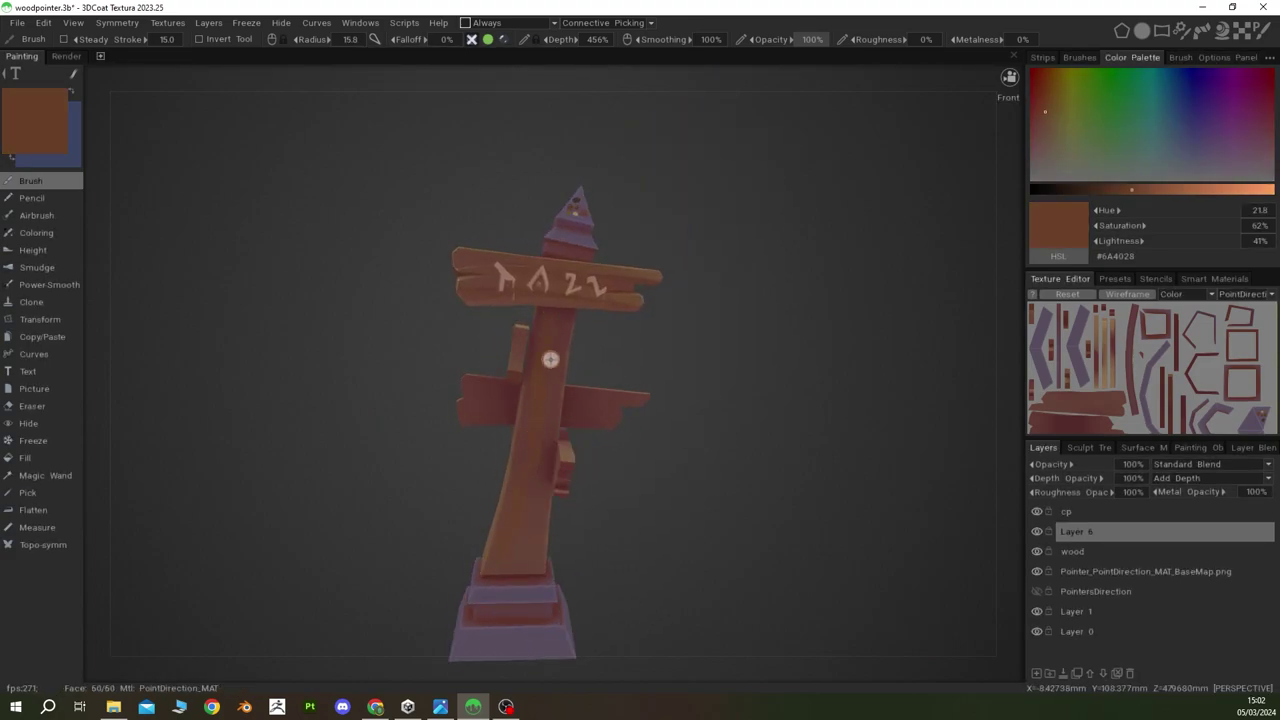
Step: Sample several post browns, finishing on a dark maroon at 100% roughness
alt+drag(543, 343, 549, 343)
key(v)
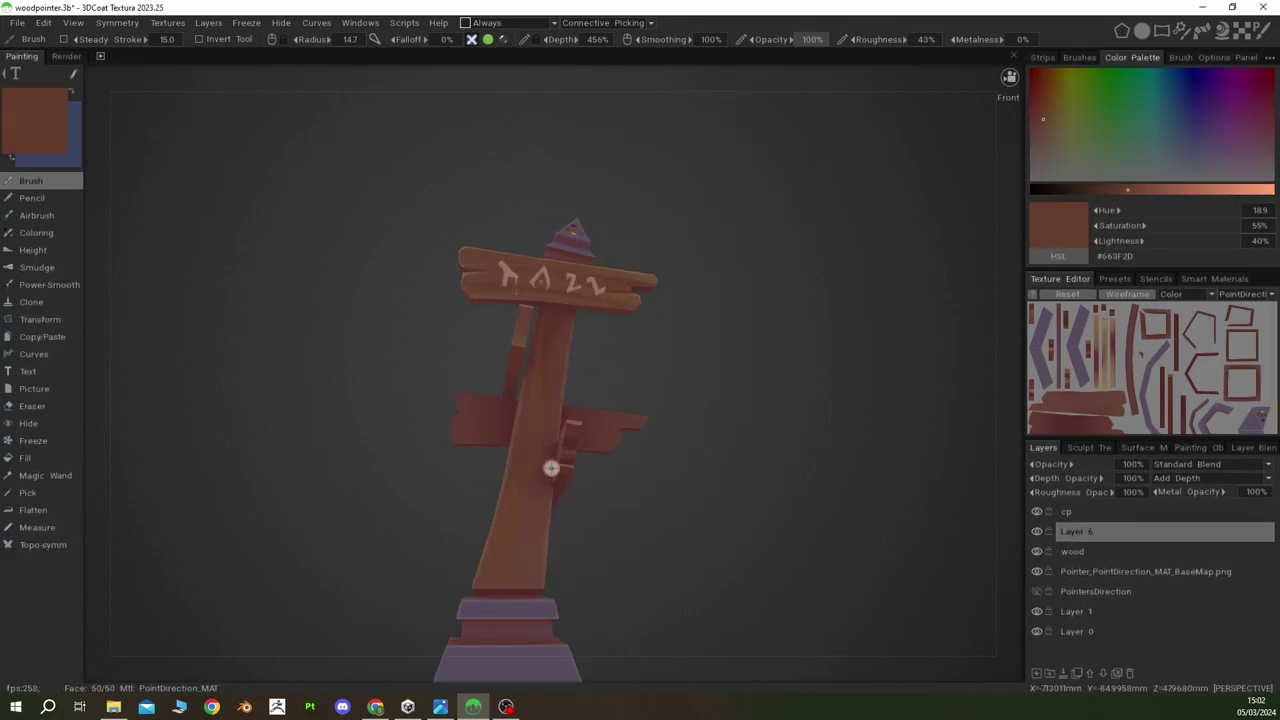
key(v)
mouse_move(514, 571)
alt+mouse_down()
mouse_move(558, 488)
mouse_move(532, 520)
alt+mouse_up()
key(v)
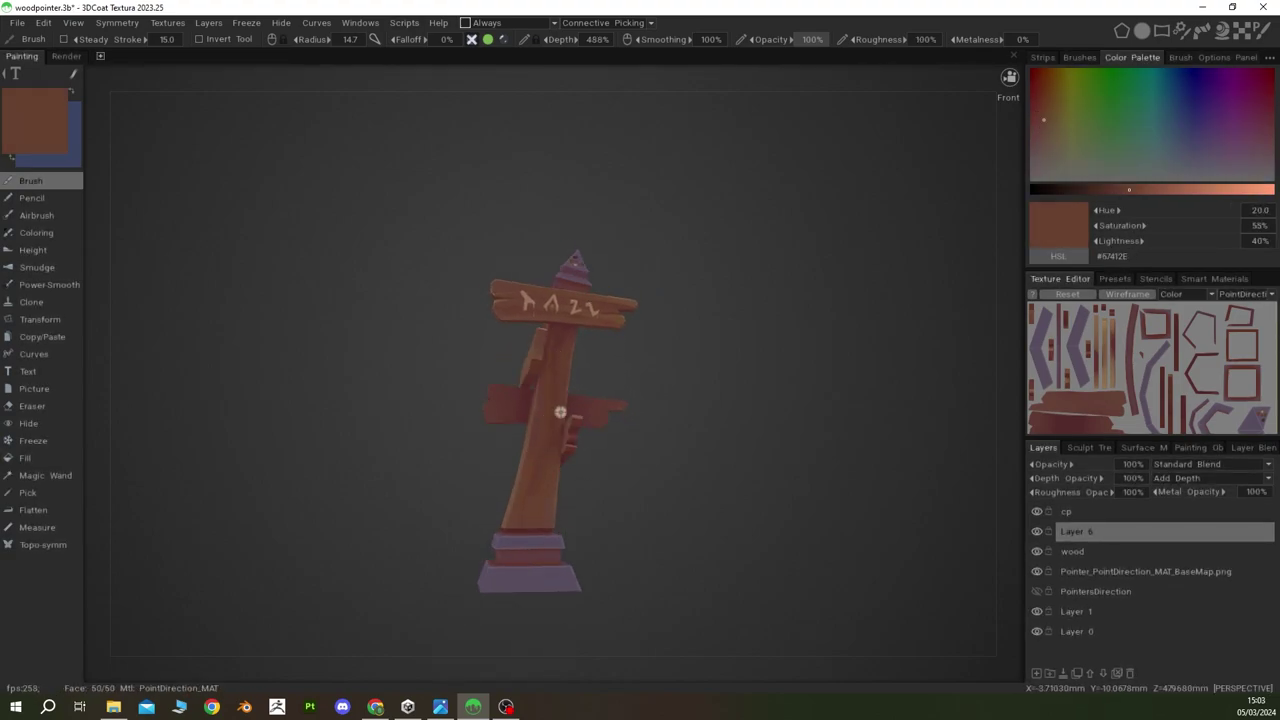
key(v)
key(v)
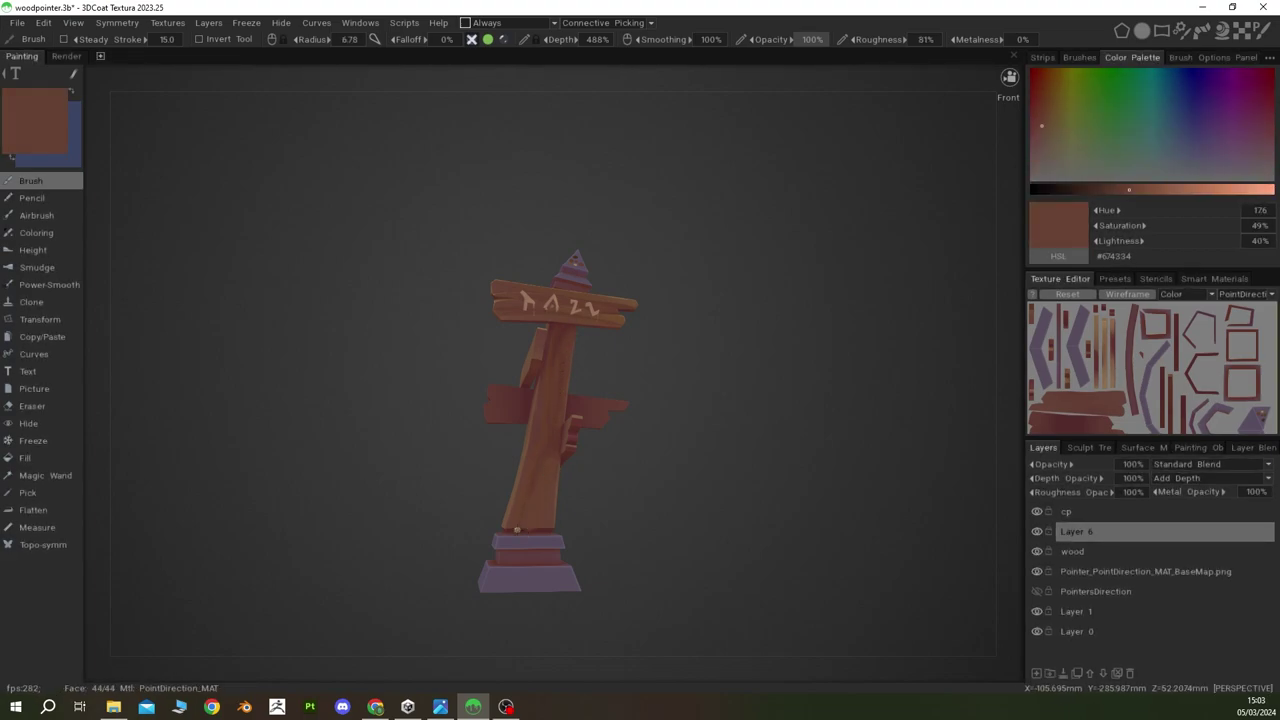
key(v)
key(v)
Step: Zoom in on the lower post and paint a dark knot mark
alt+drag(802, 508, 571, 505)
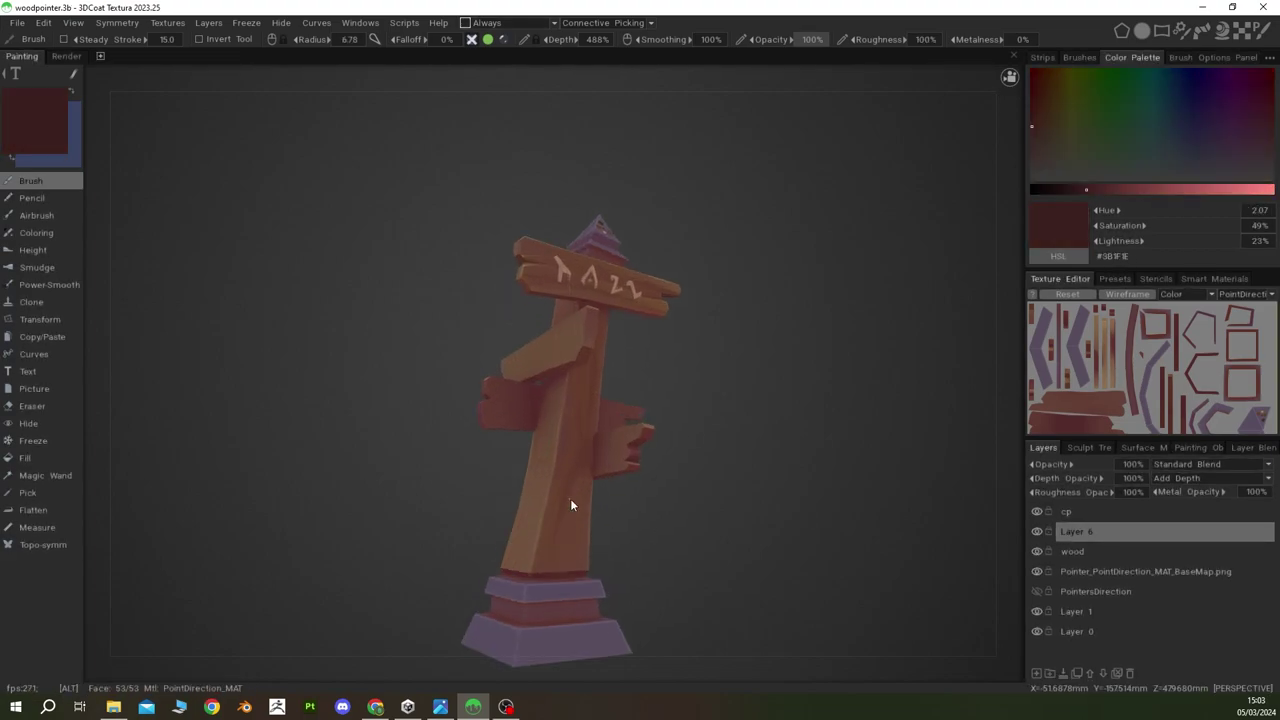
scroll(571, 505, up, 3)
scroll(491, 360, up, 2)
drag(512, 362, 520, 396)
key(v)
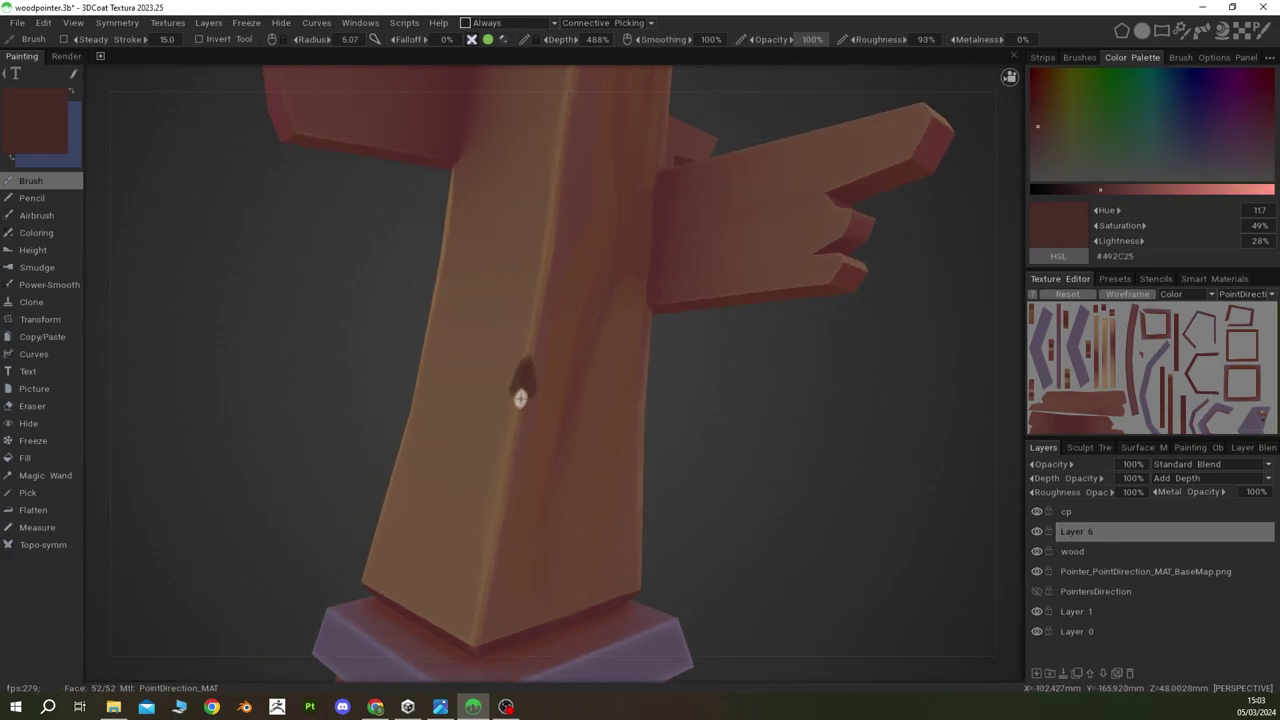
key(v)
Step: Sample lighter and darker browns around the knot for edge highlights, ending on tan #8A6B4B
key(v)
key(v)
key(v)
key(v)
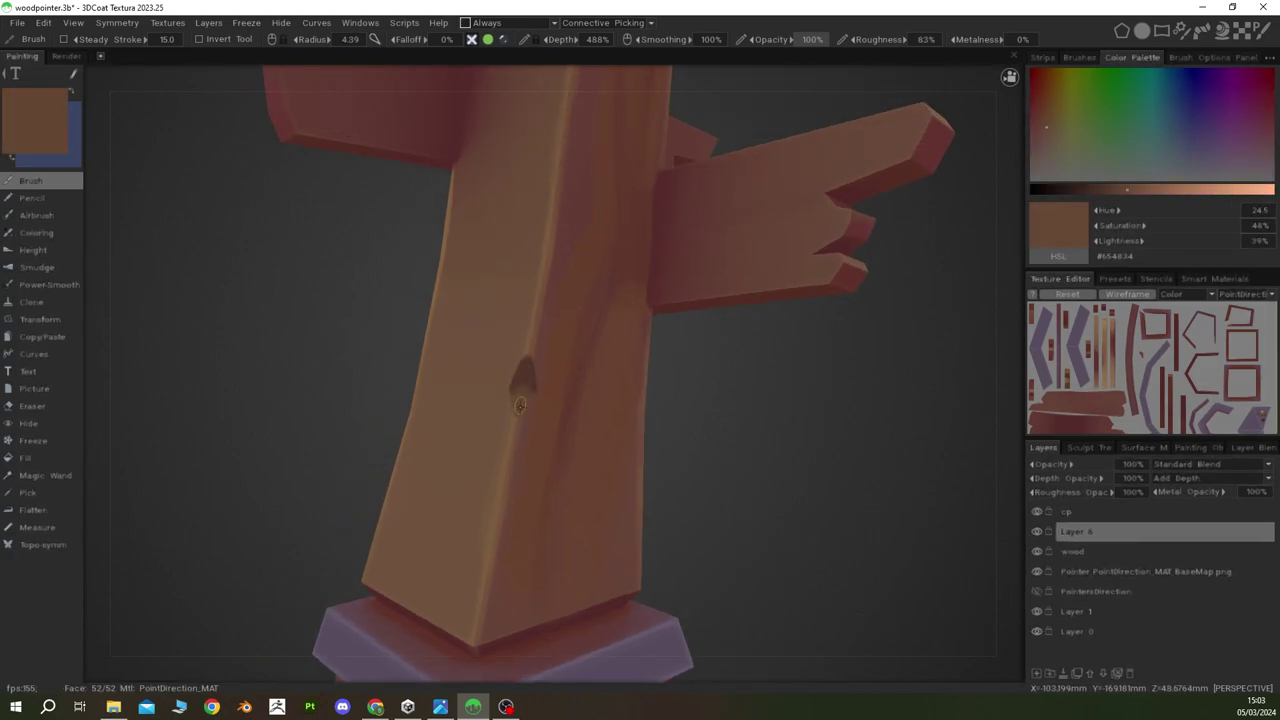
key(v)
scroll(520, 385, down, 5)
alt+drag(643, 220, 600, 260)
key(v)
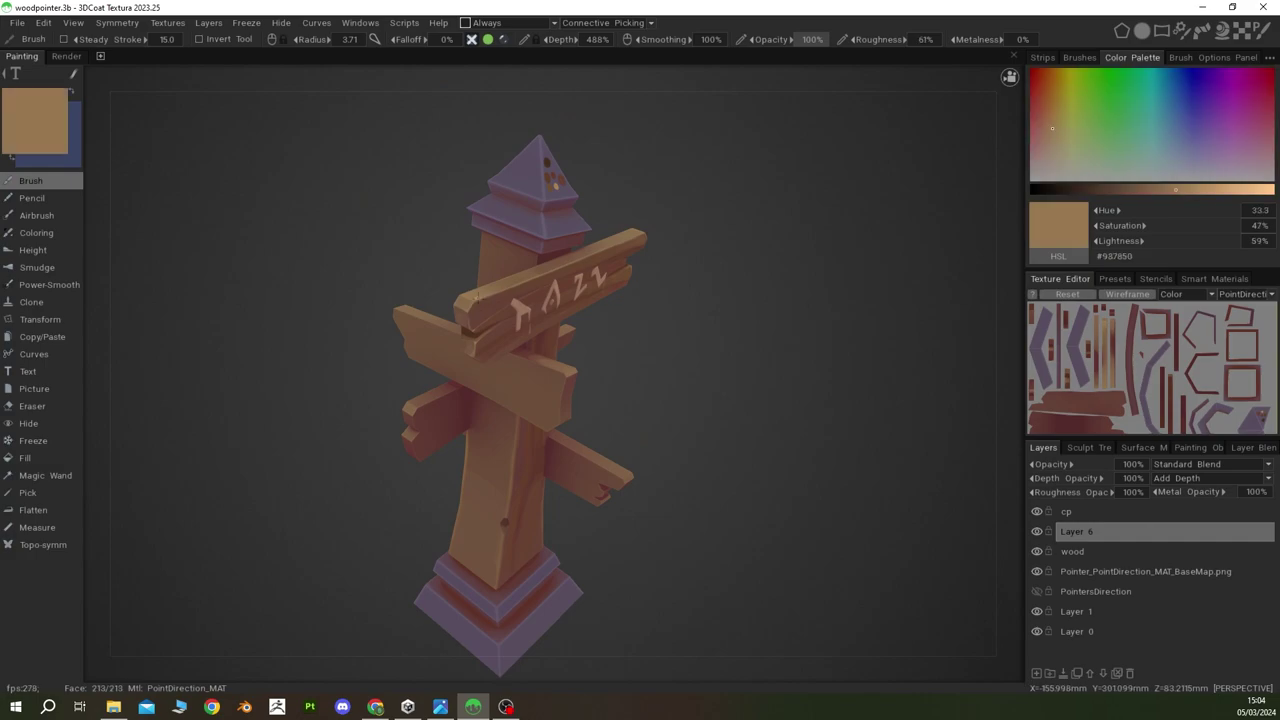
scroll(500, 380, up, 5)
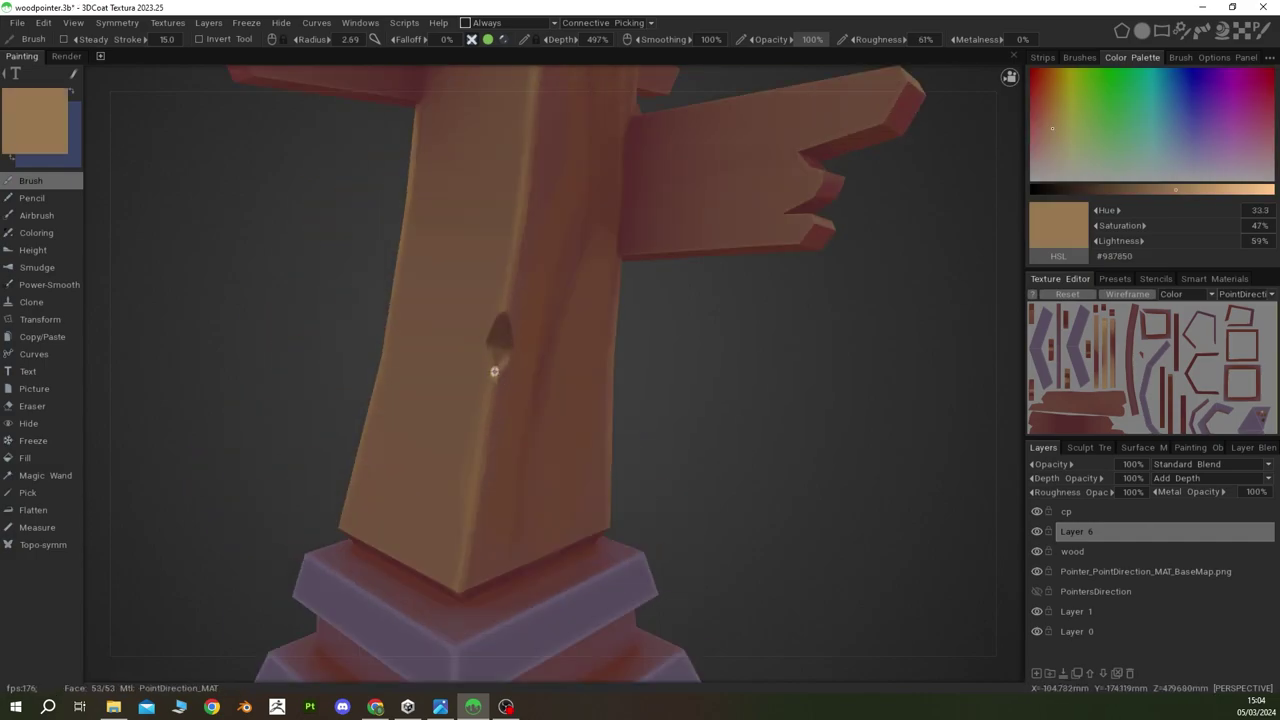
key(v)
key(v)
key(v)
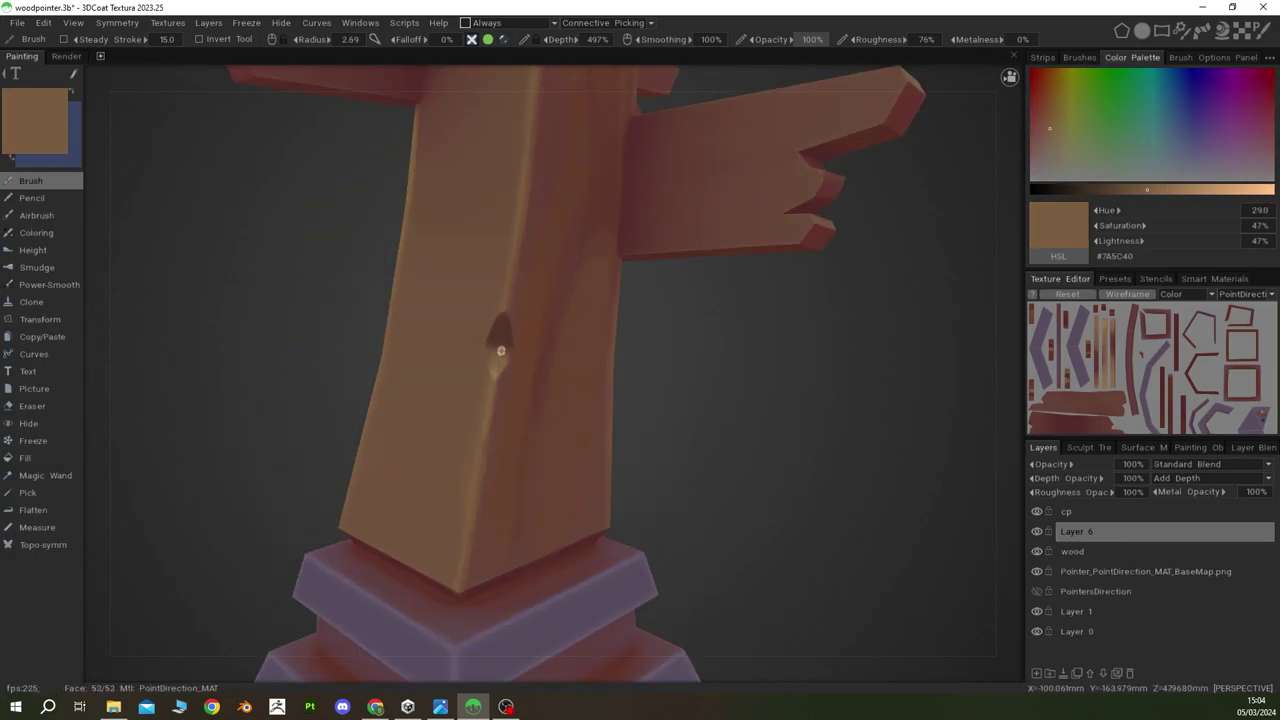
key(v)
key(v)
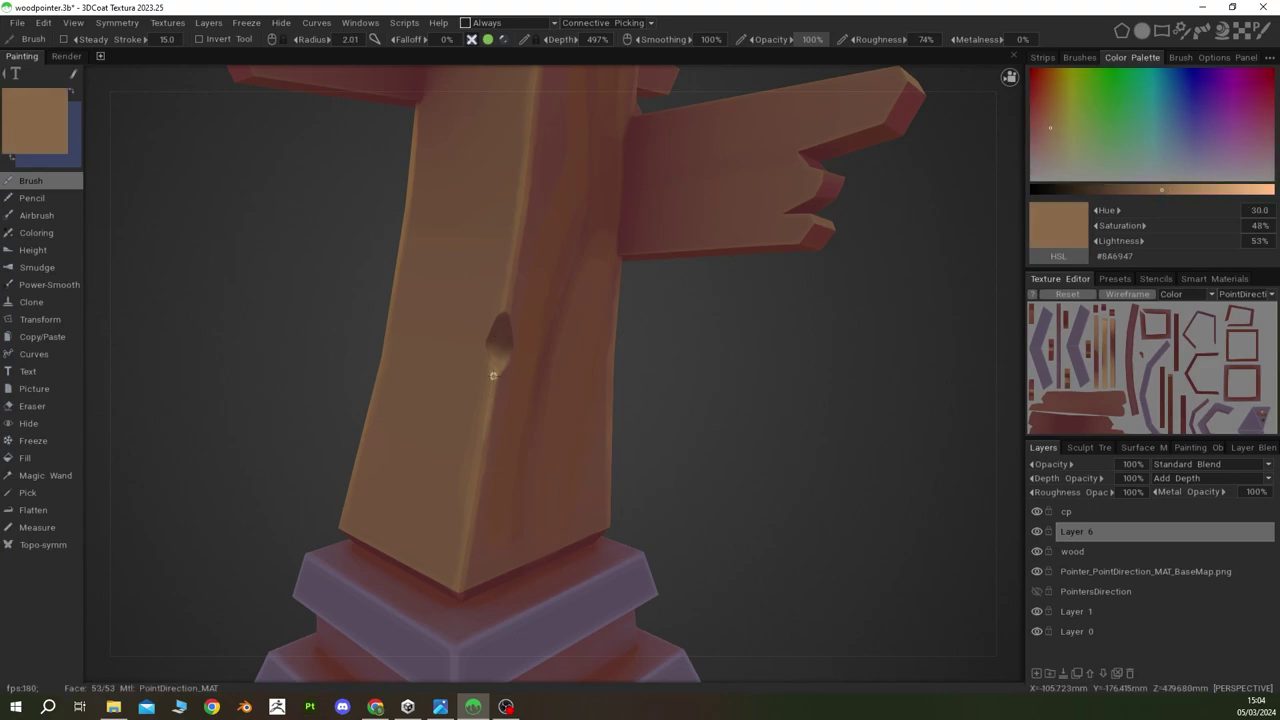
key(v)
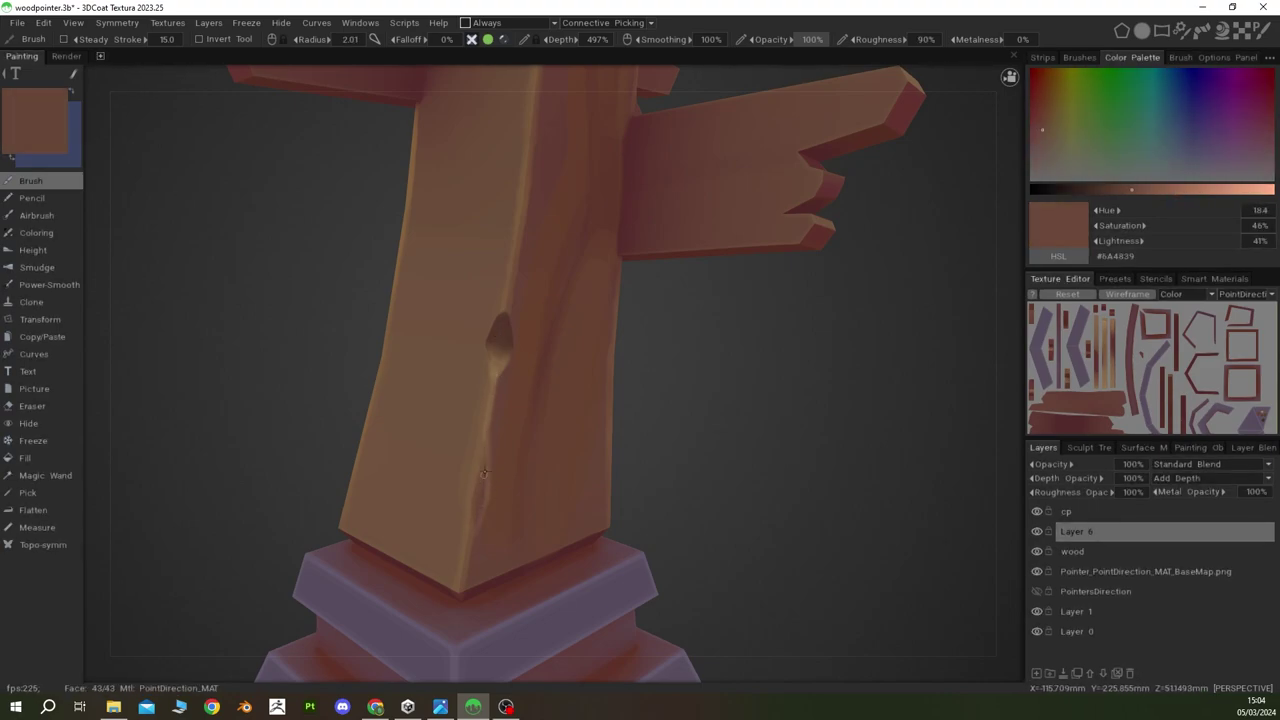
key(v)
key(v)
key(v)
mouse_move(483, 472)
alt+mouse_down()
mouse_move(563, 323)
mouse_move(520, 325)
alt+mouse_up()
key(v)
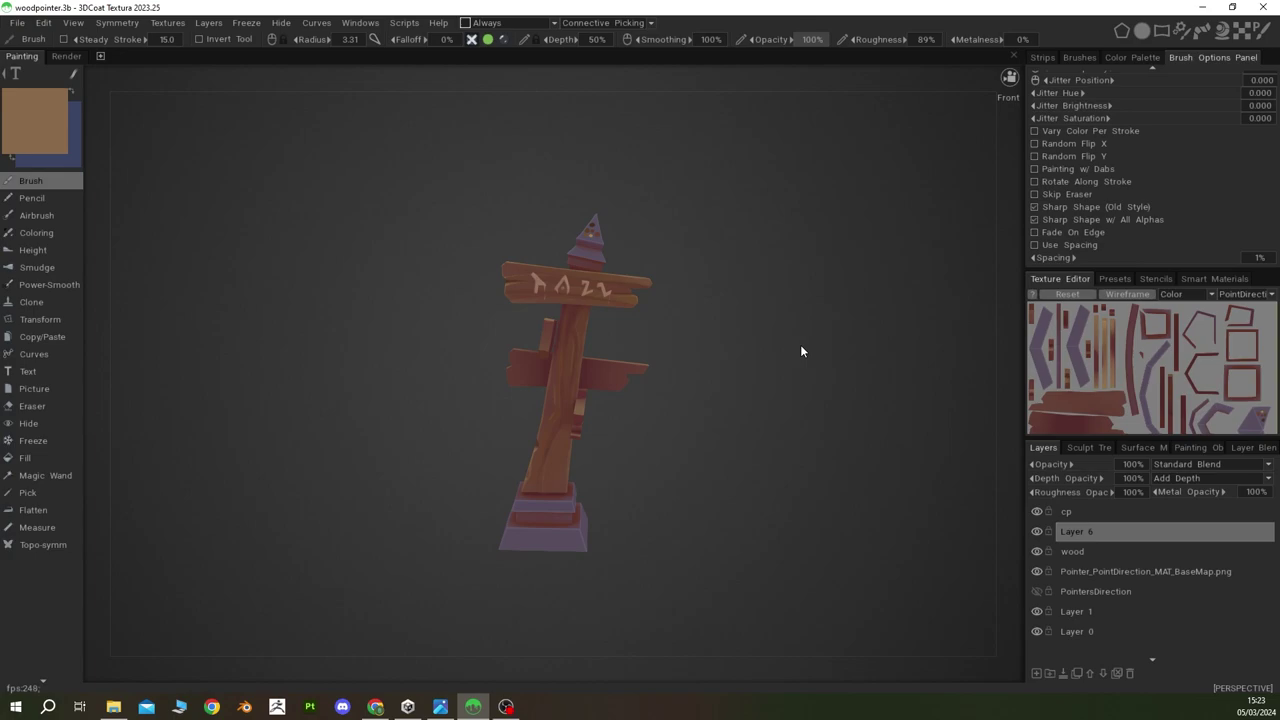
Step: Sample dark and lighter red-browns from the post while orbiting toward its base
scroll(801, 351, up, 5)
scroll(560, 486, down, 3)
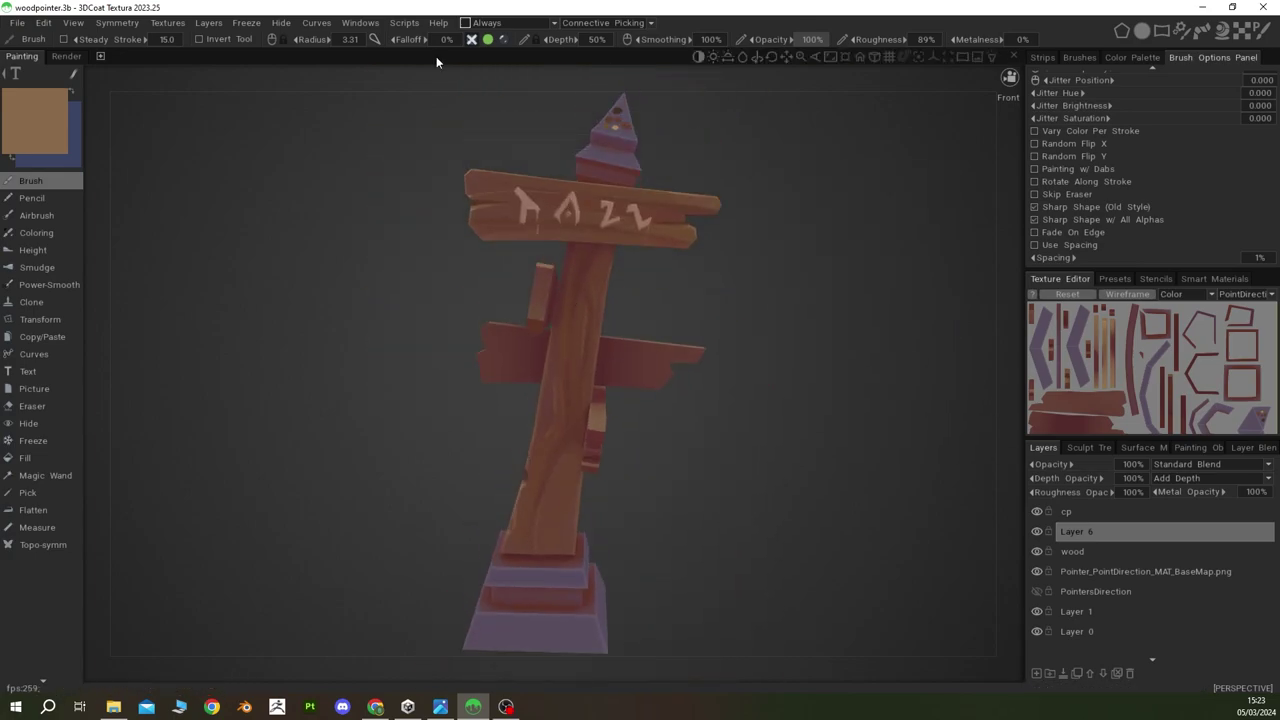
key(v)
scroll(585, 314, up, 3)
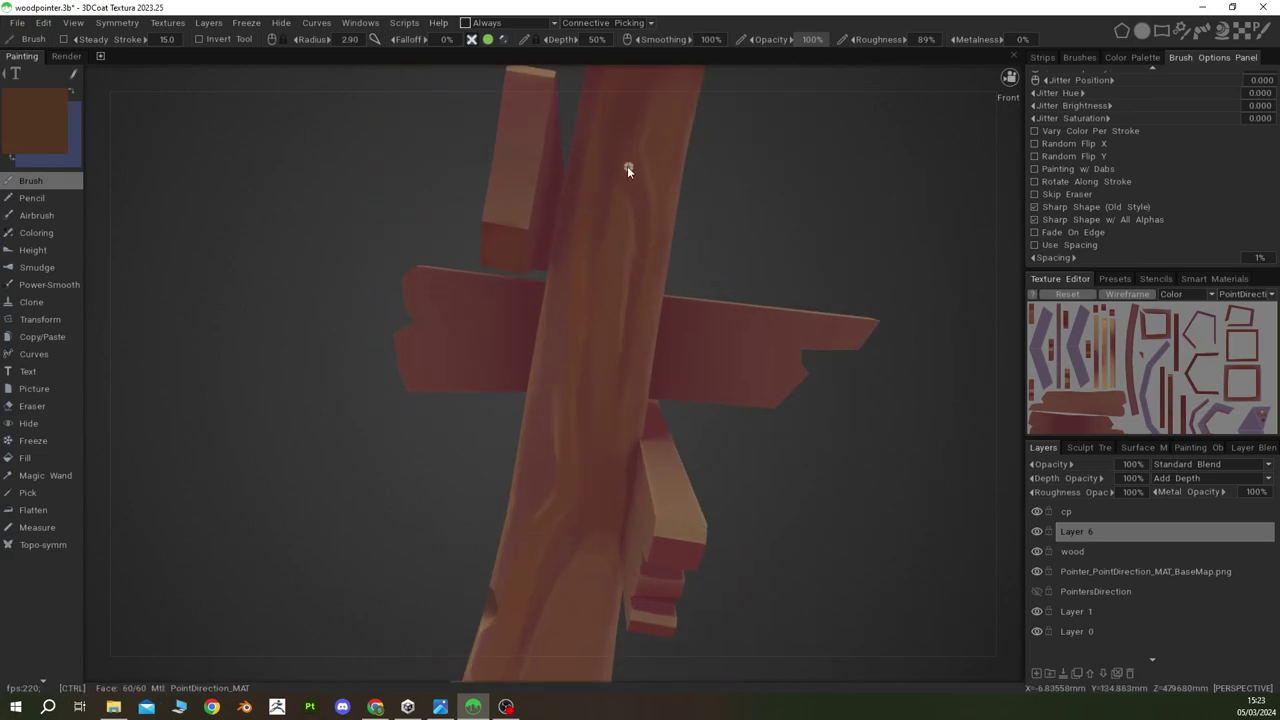
scroll(650, 251, down, 3)
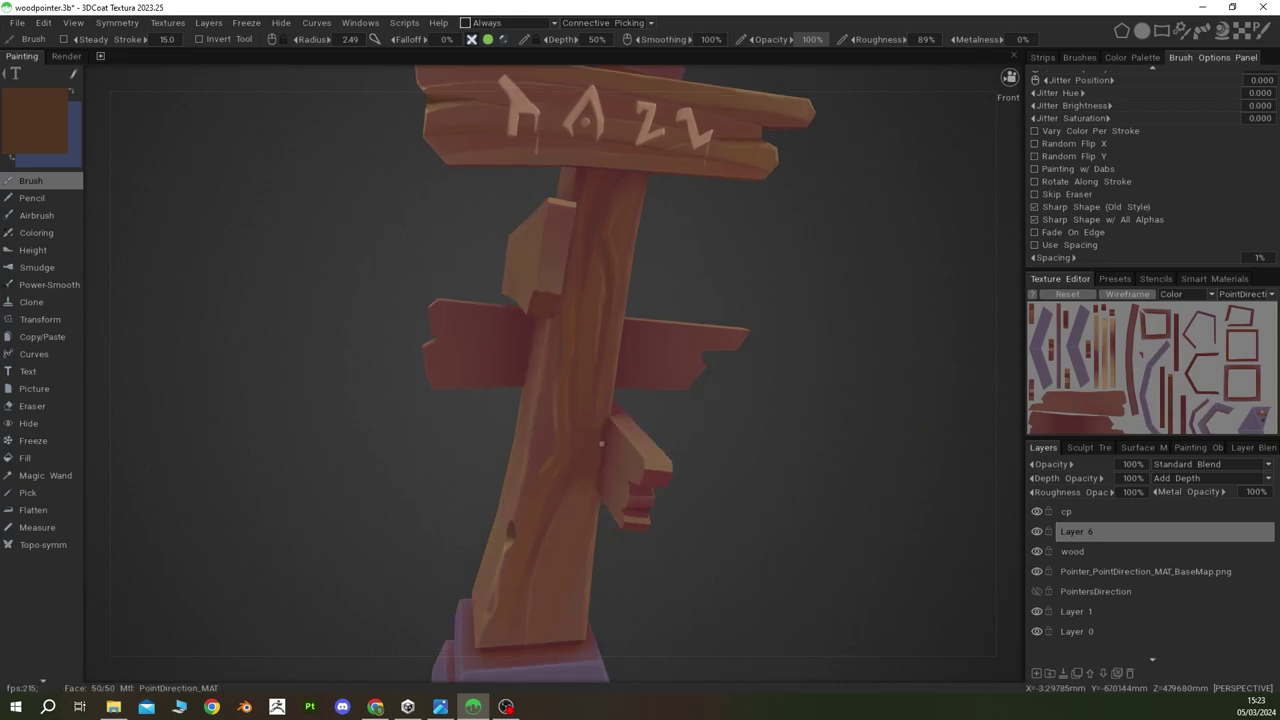
mouse_move(588, 436)
middle_down()
mouse_move(567, 420)
mouse_move(578, 373)
middle_up()
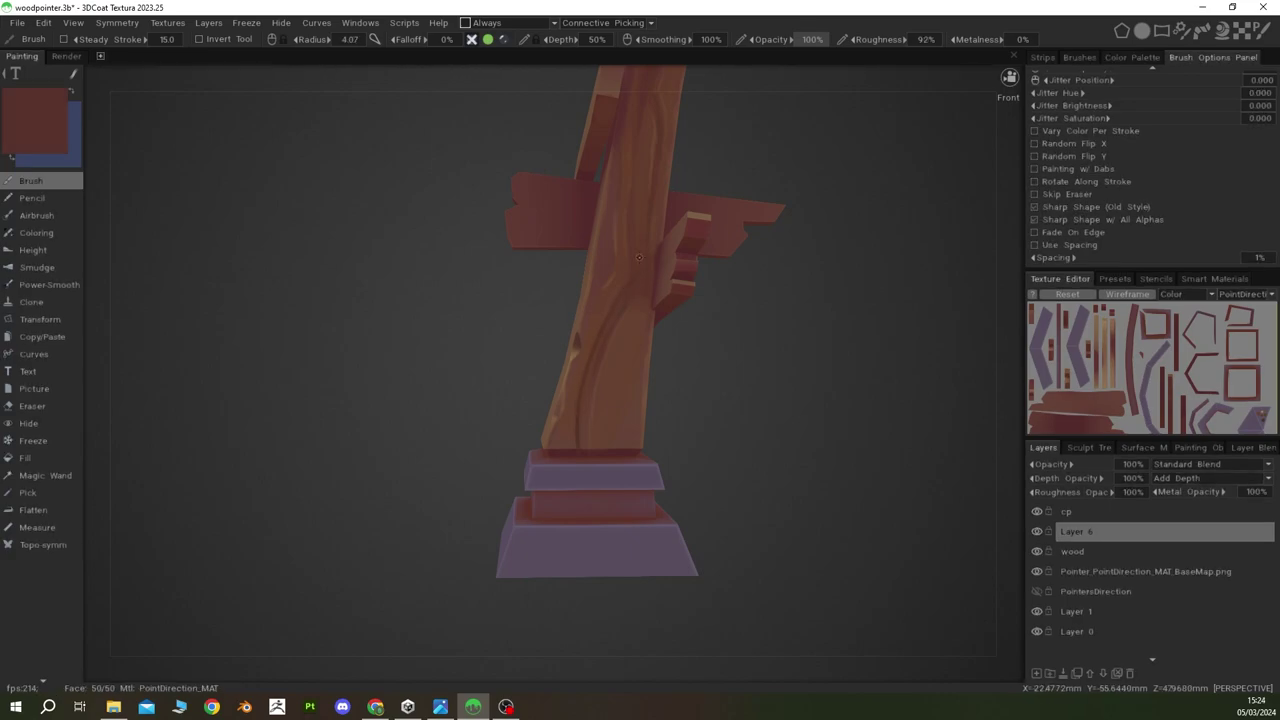
key(v)
middle_drag(668, 257, 574, 391)
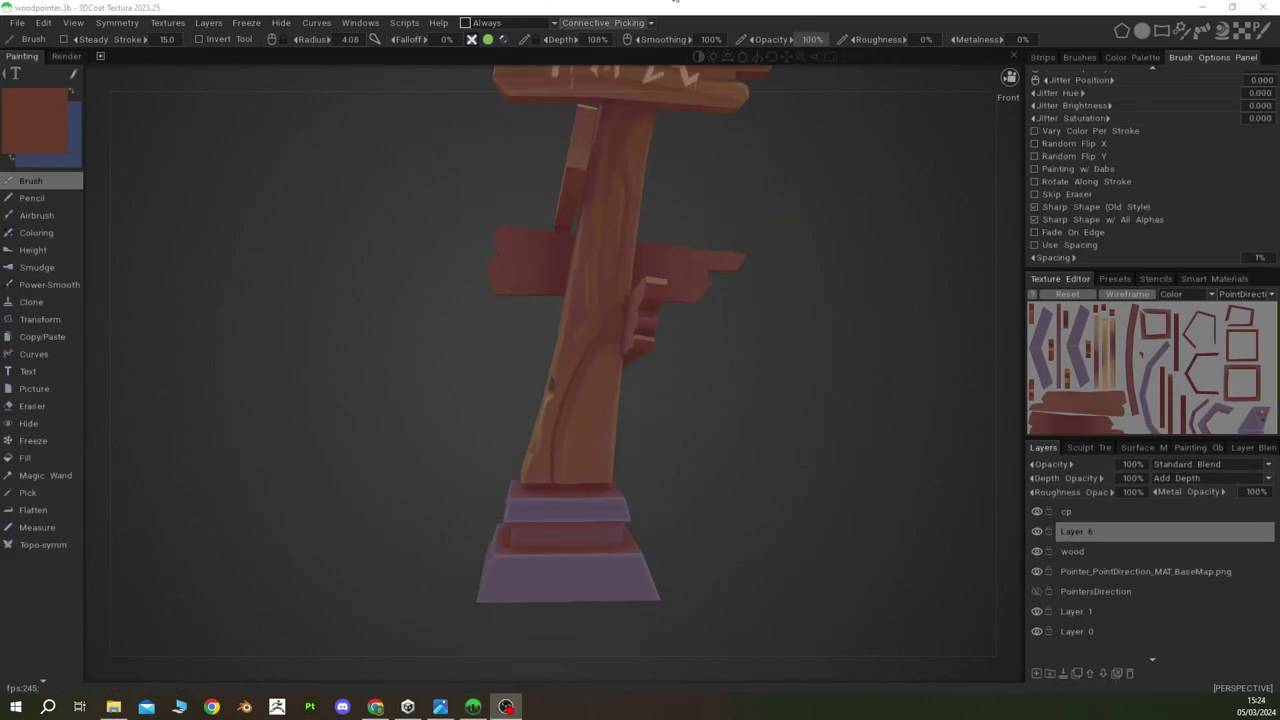
Step: Turn the rune board forward and pick a brighter light brown from the post for the crack
key(alt+Tab)
drag(763, 257, 703, 423)
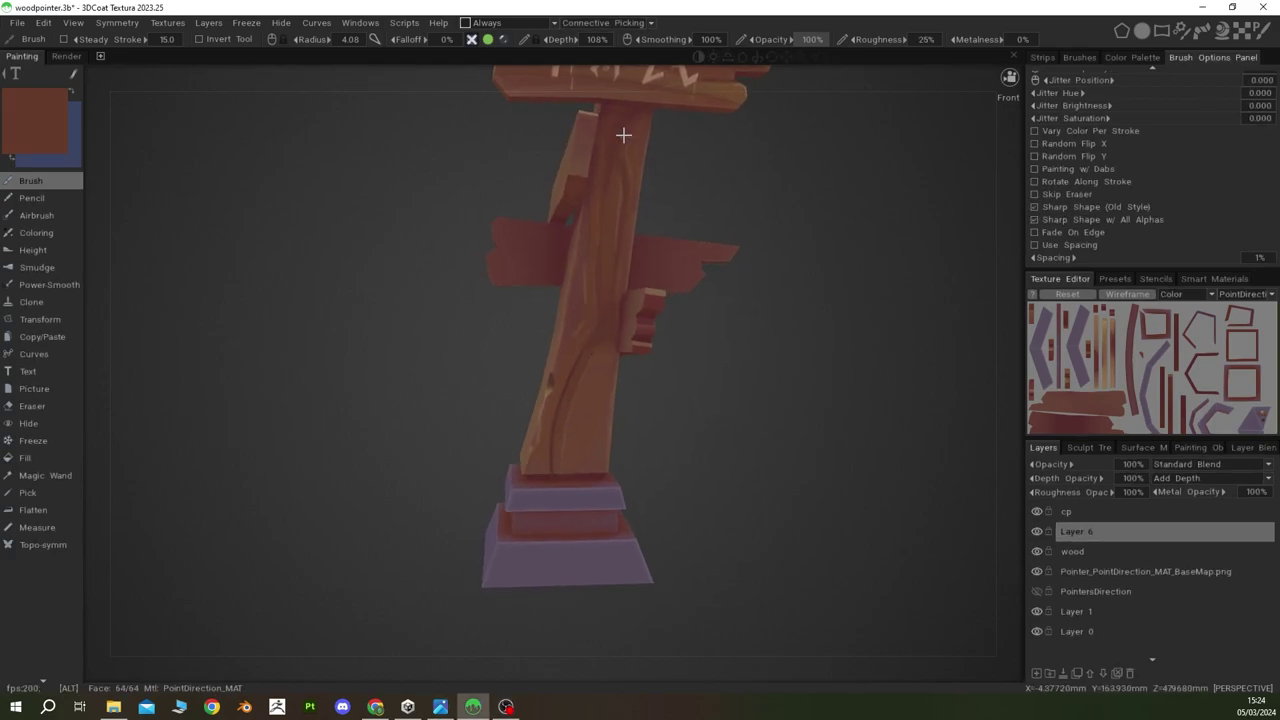
alt+drag(623, 134, 597, 366)
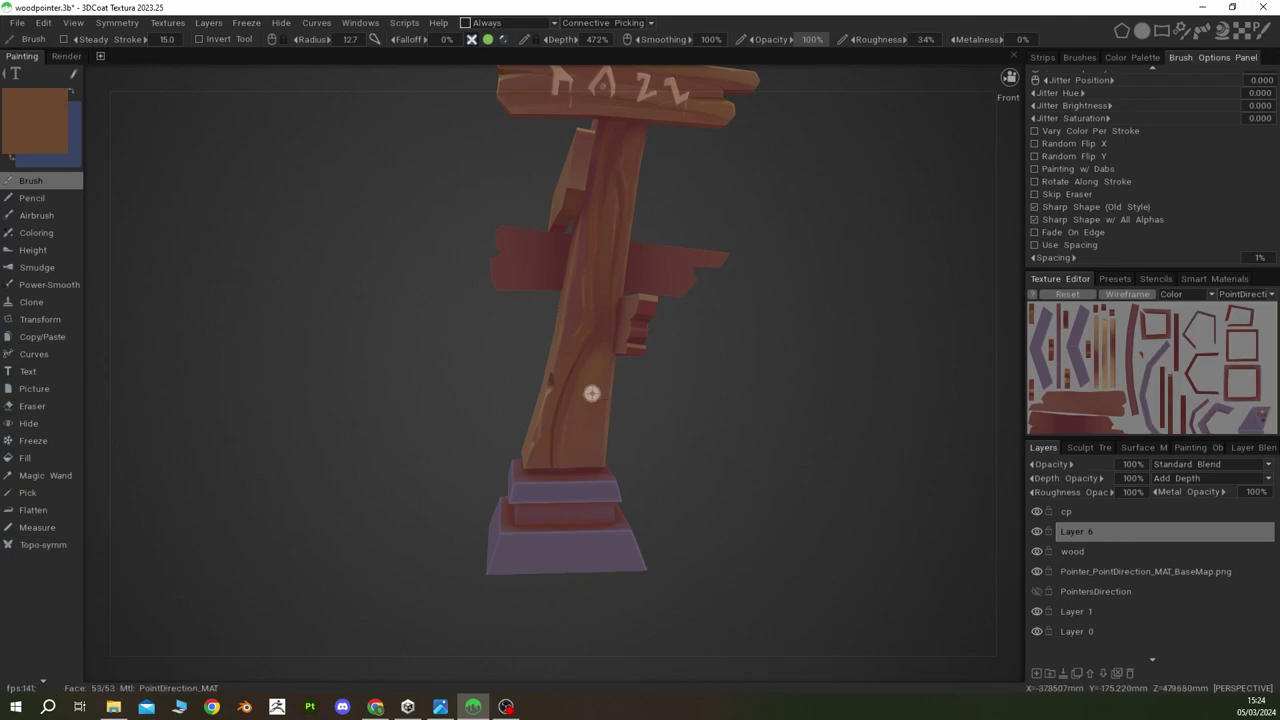
key(v)
scroll(608, 340, up, 3)
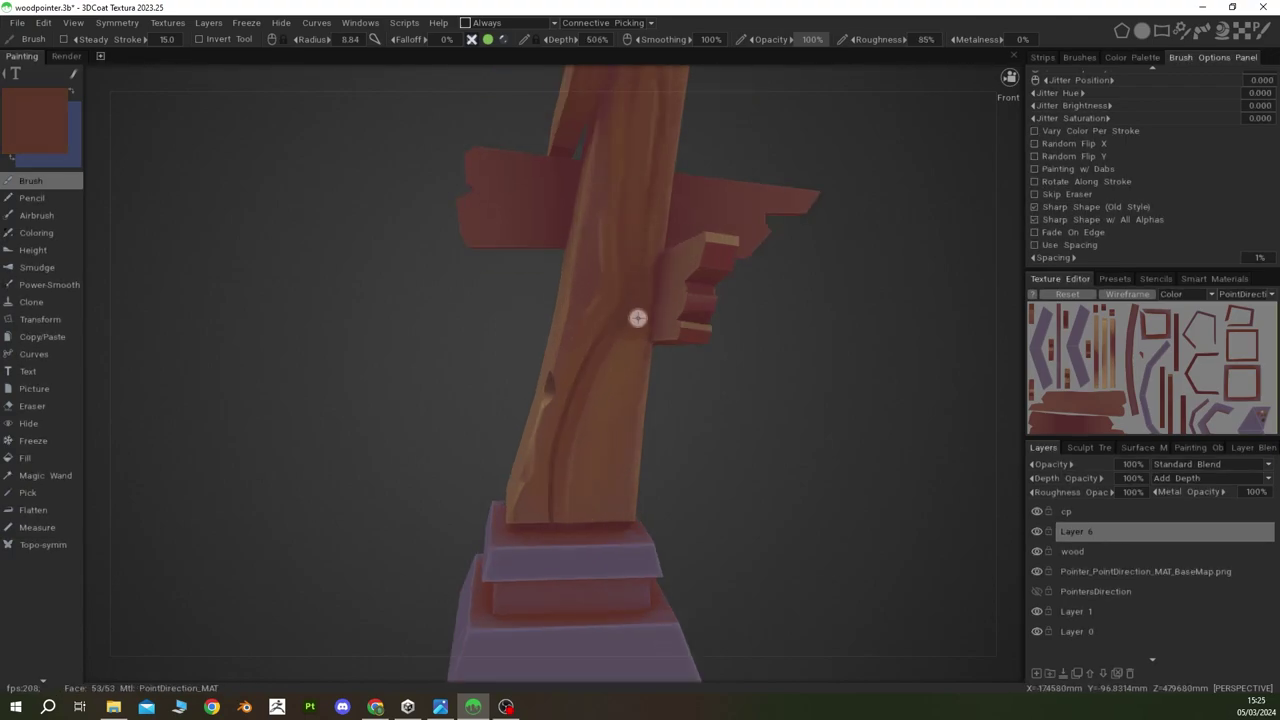
key(v)
key(v)
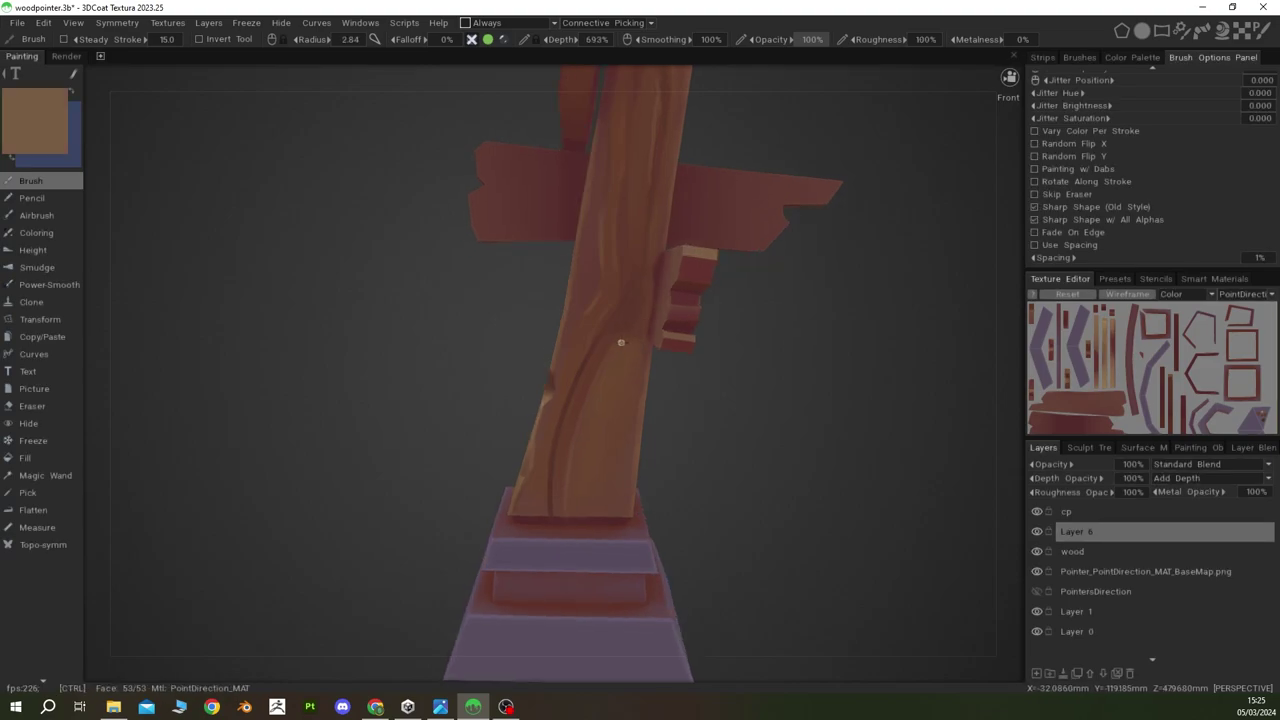
Step: Sample post shades while orbiting to the base, loading a deep maroon for grain lines
scroll(620, 342, up, 3)
scroll(843, 226, down, 3)
scroll(760, 238, up, 3)
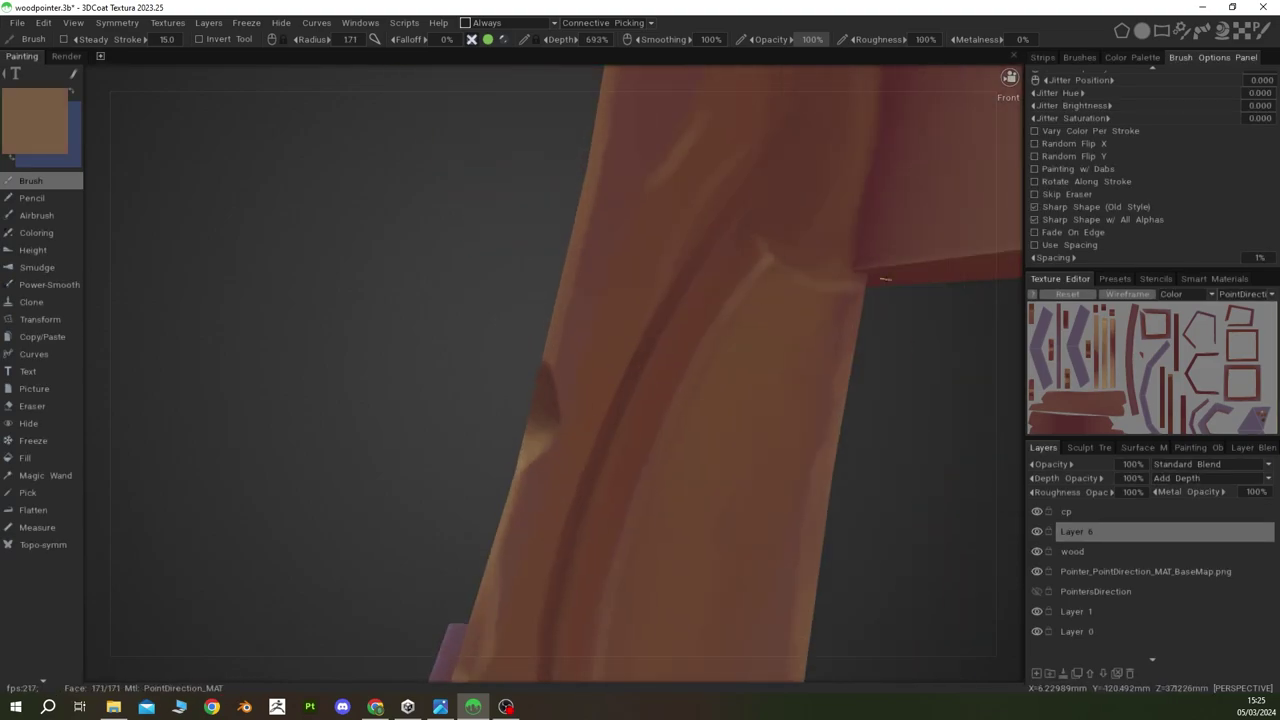
key(v)
key(v)
key(v)
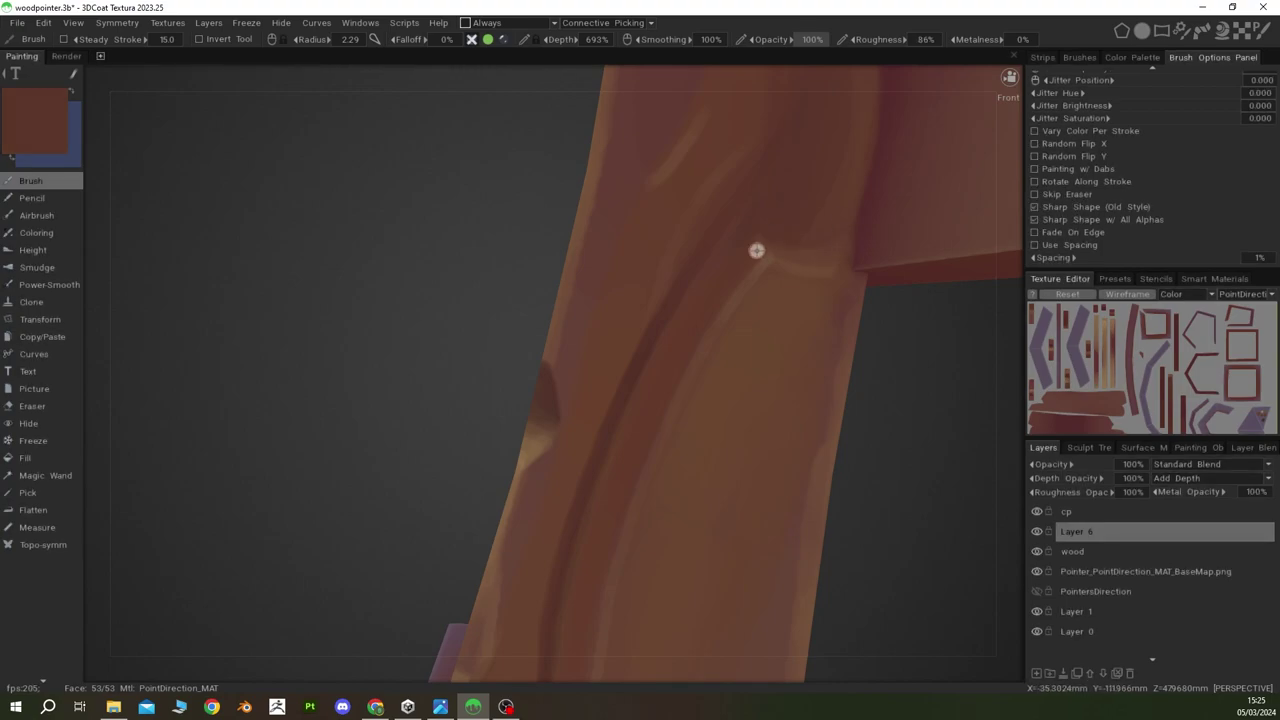
key(v)
key(v)
key(v)
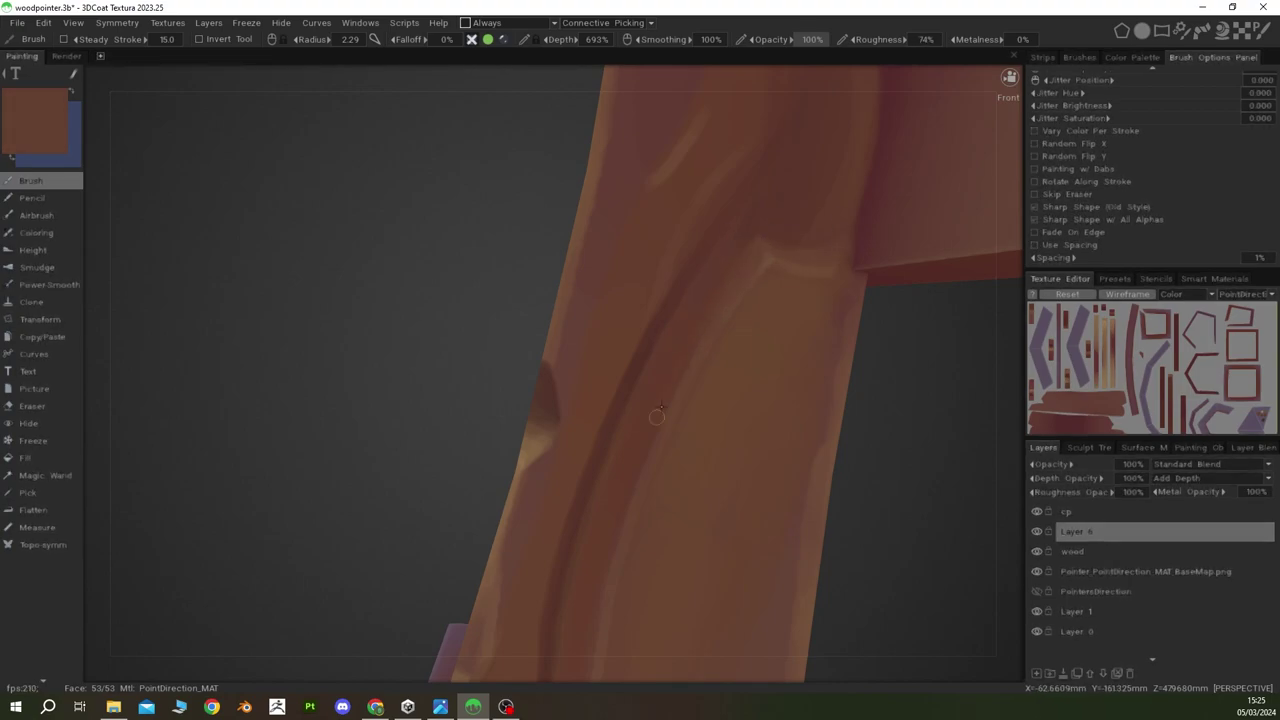
key(v)
middle_drag(646, 463, 532, 515)
key(v)
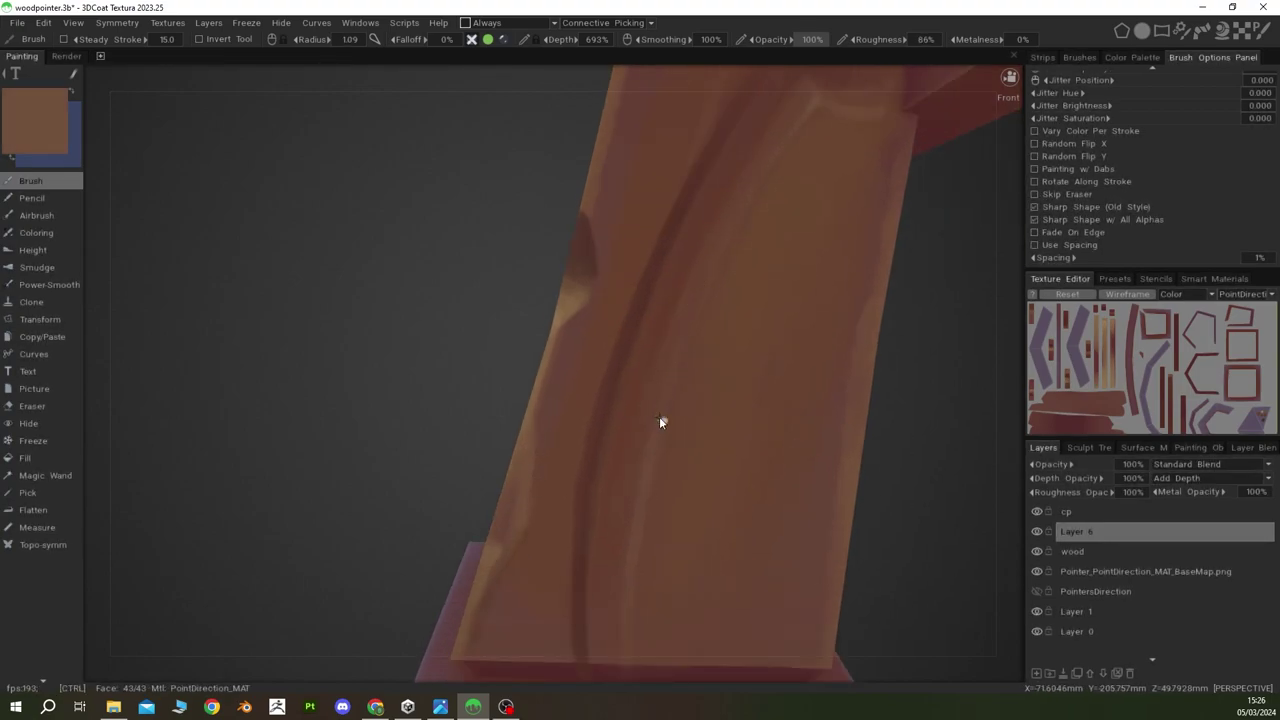
key(v)
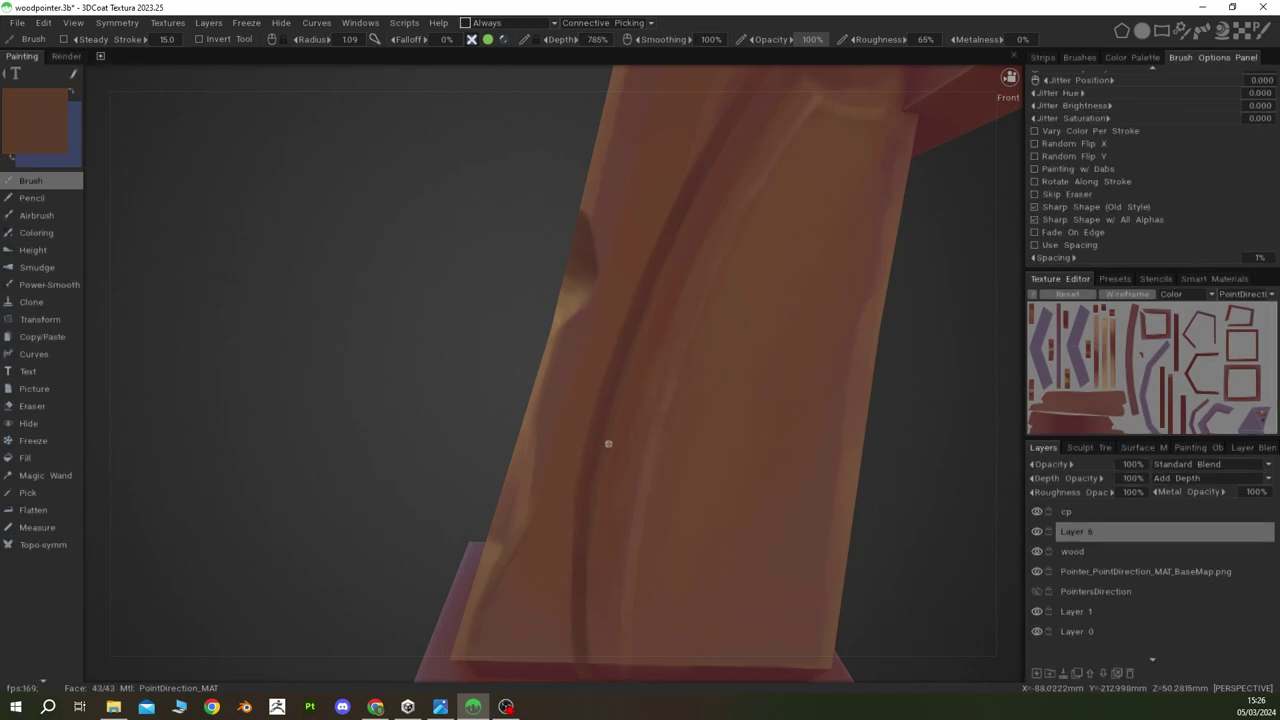
middle_drag(606, 443, 594, 460)
key(v)
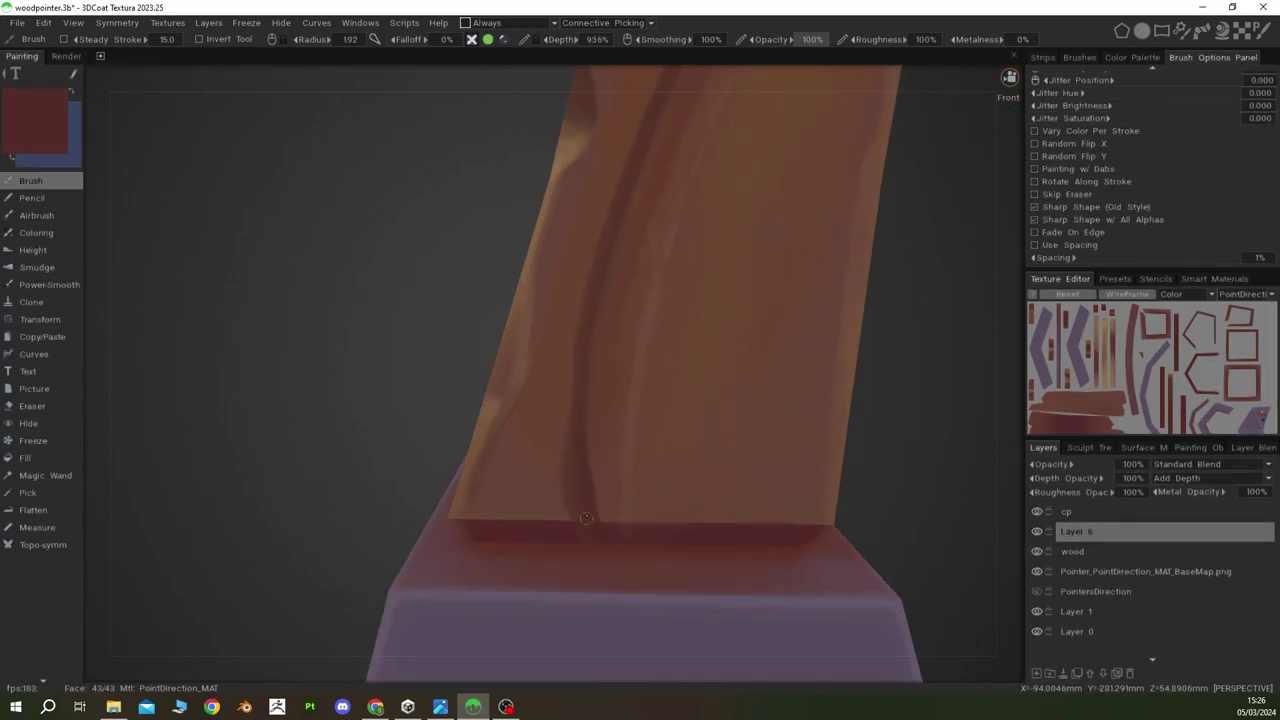
key(v)
Step: Sample colour and roughness at several points down the post, then take a darker shade with a smaller brush
scroll(576, 510, down, 5)
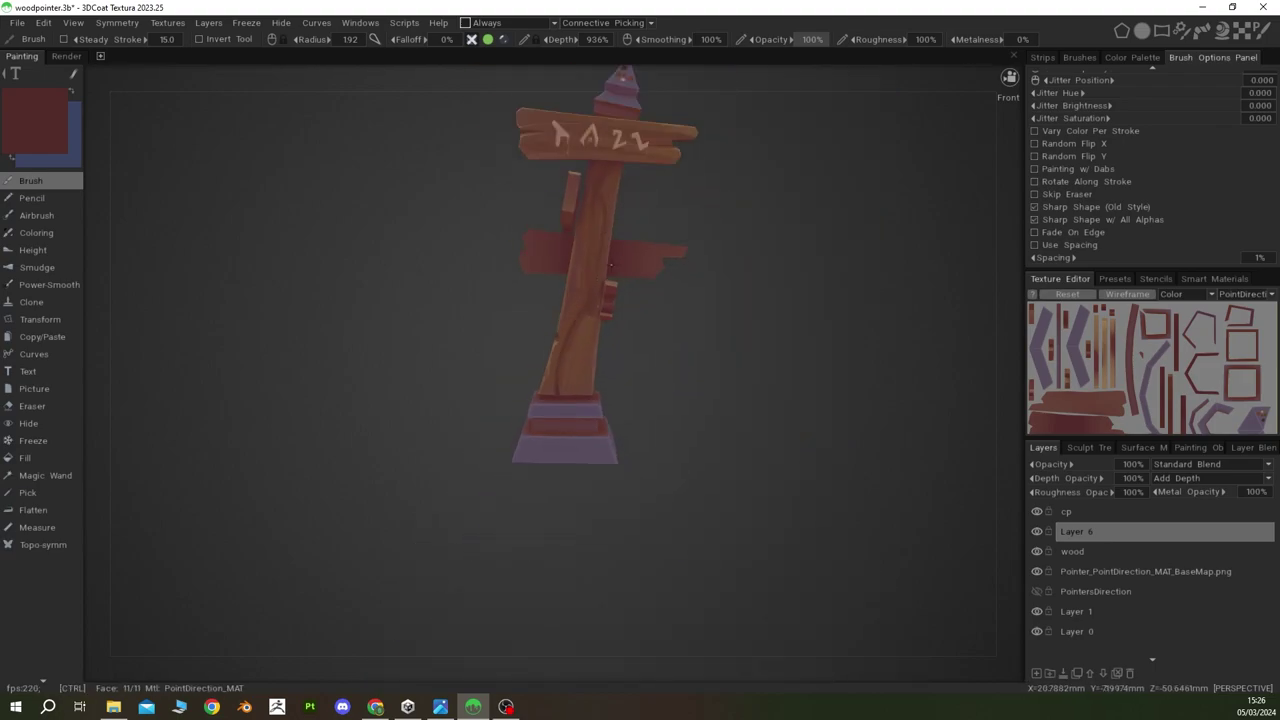
scroll(580, 237, up, 2)
scroll(603, 183, up, 2)
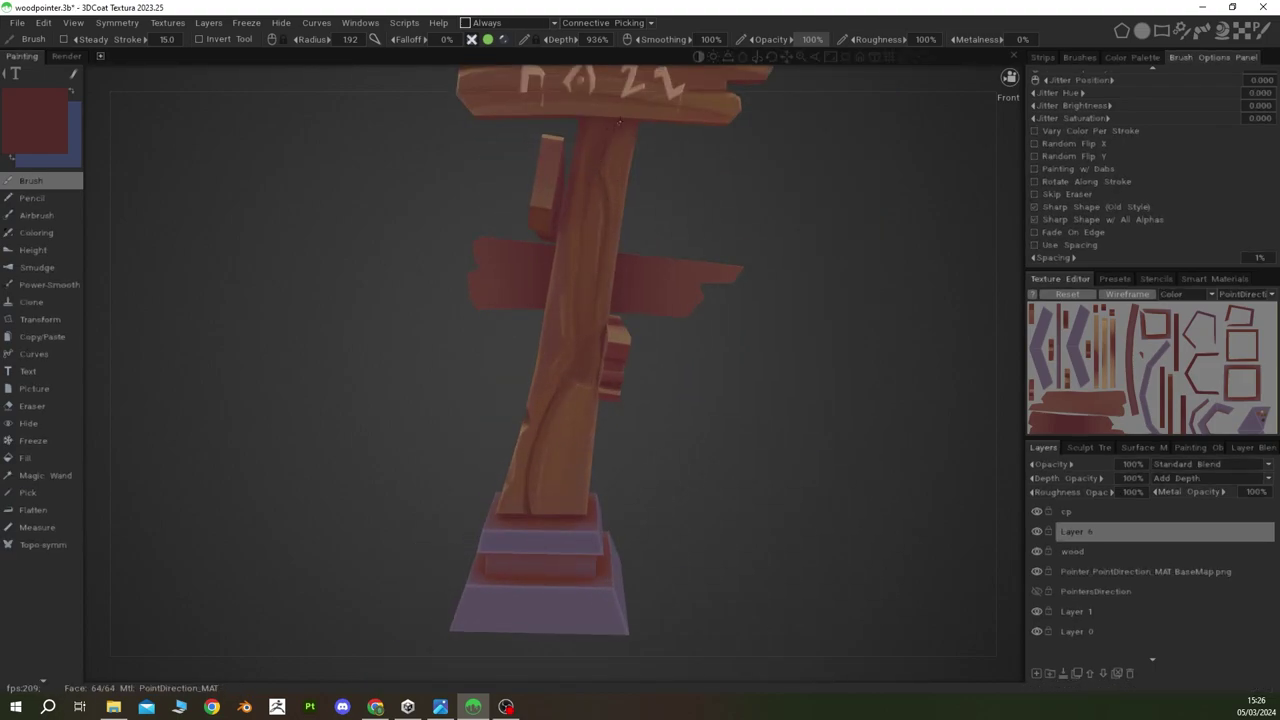
key(v)
key(v)
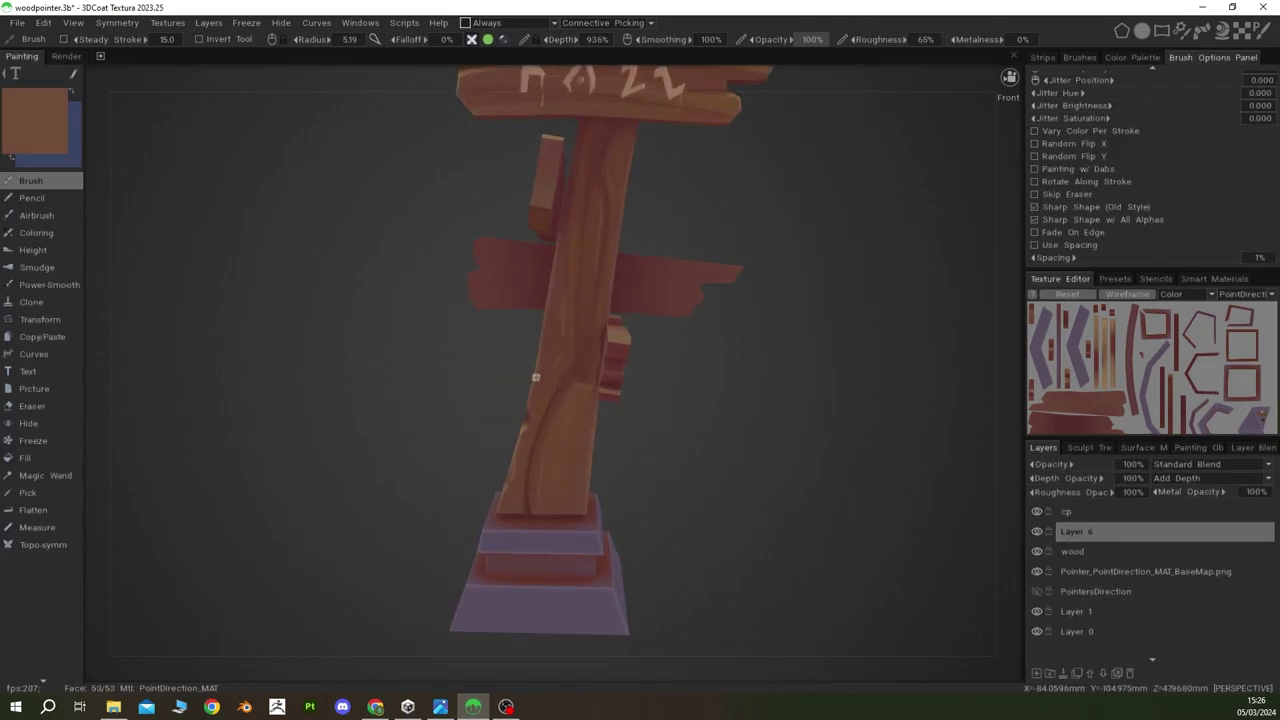
scroll(600, 210, down, 3)
scroll(583, 437, up, 1)
scroll(509, 349, up, 3)
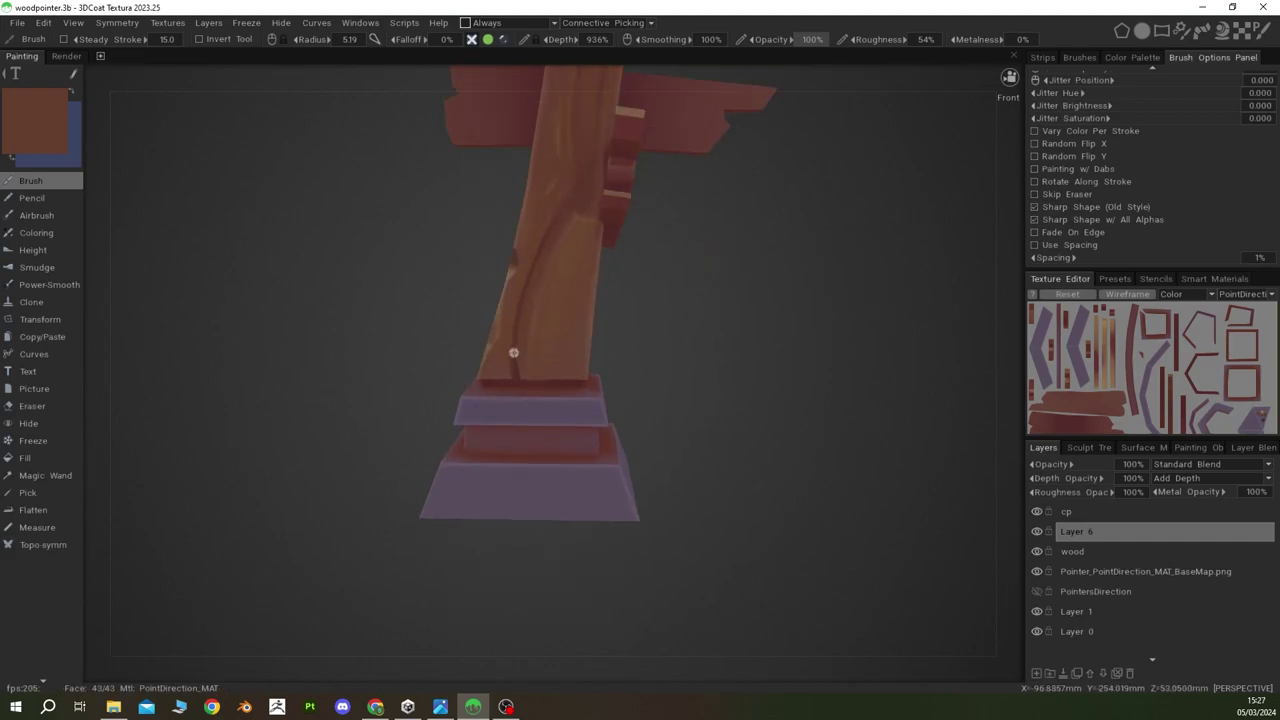
key(v)
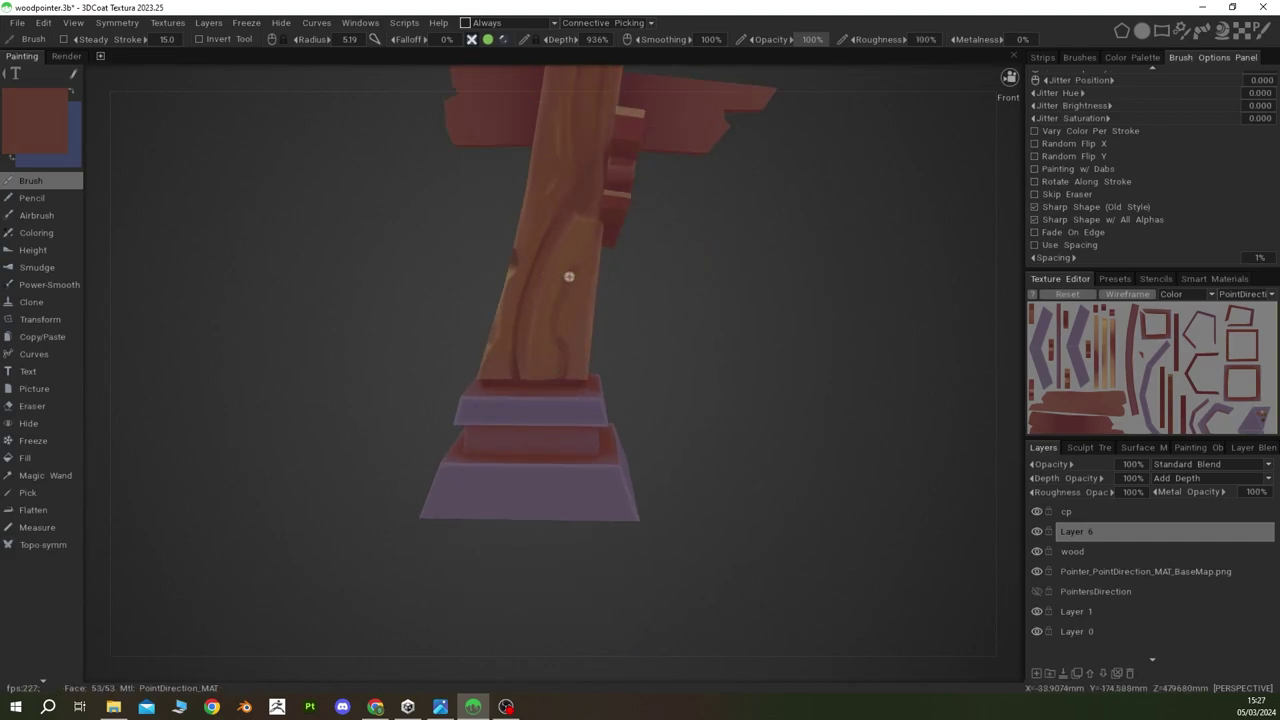
key(v)
key(v)
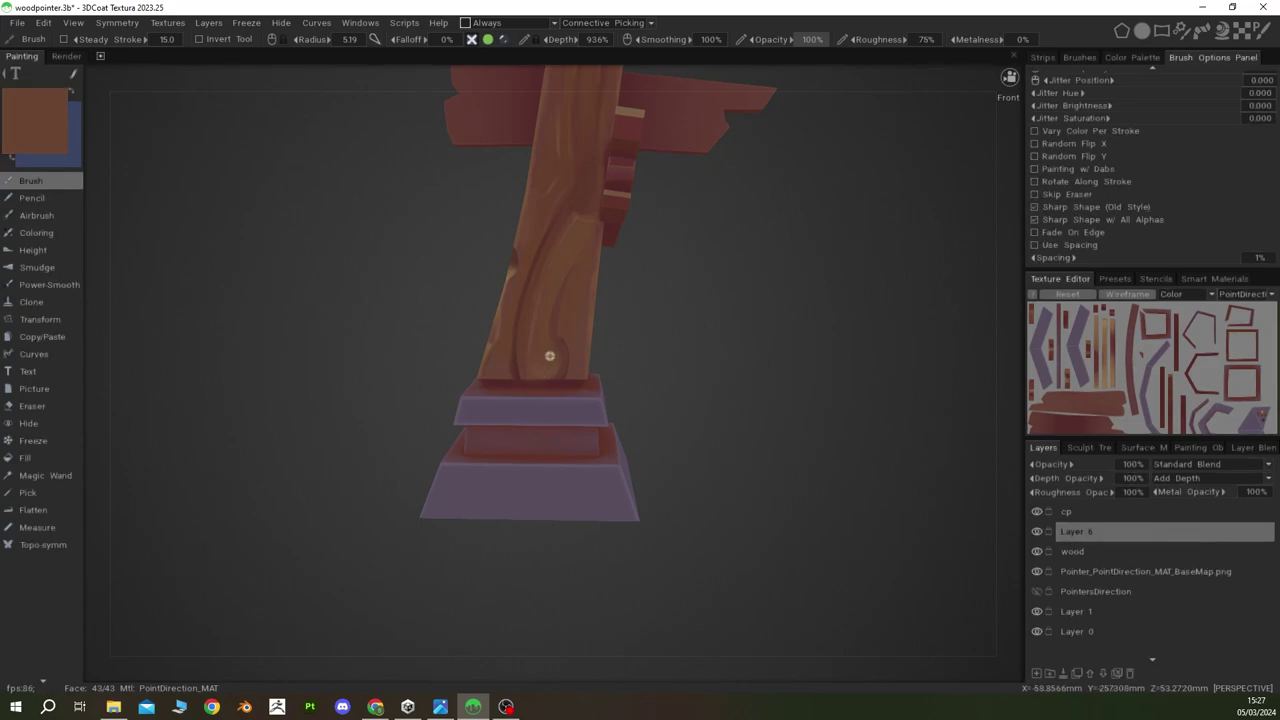
key(v)
scroll(558, 341, down, 5)
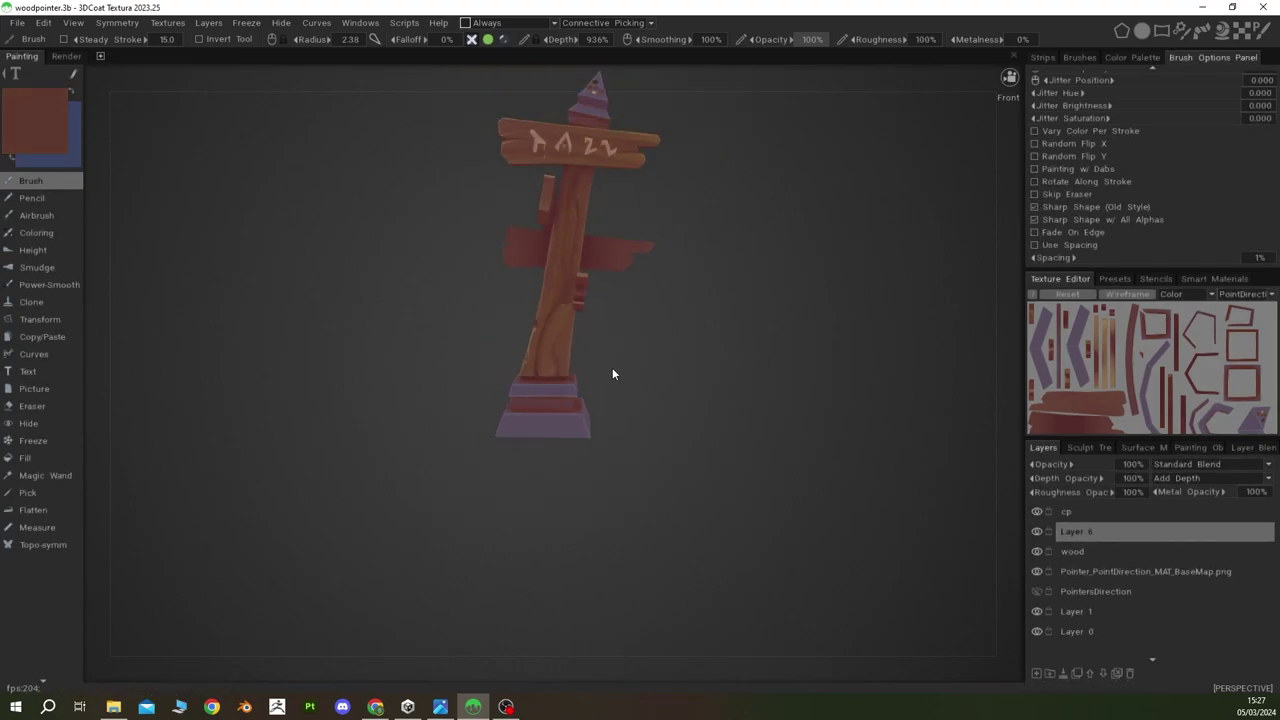
mouse_move(614, 371)
middle_down()
mouse_move(680, 406)
mouse_move(577, 260)
mouse_move(609, 292)
middle_up()
key(v)
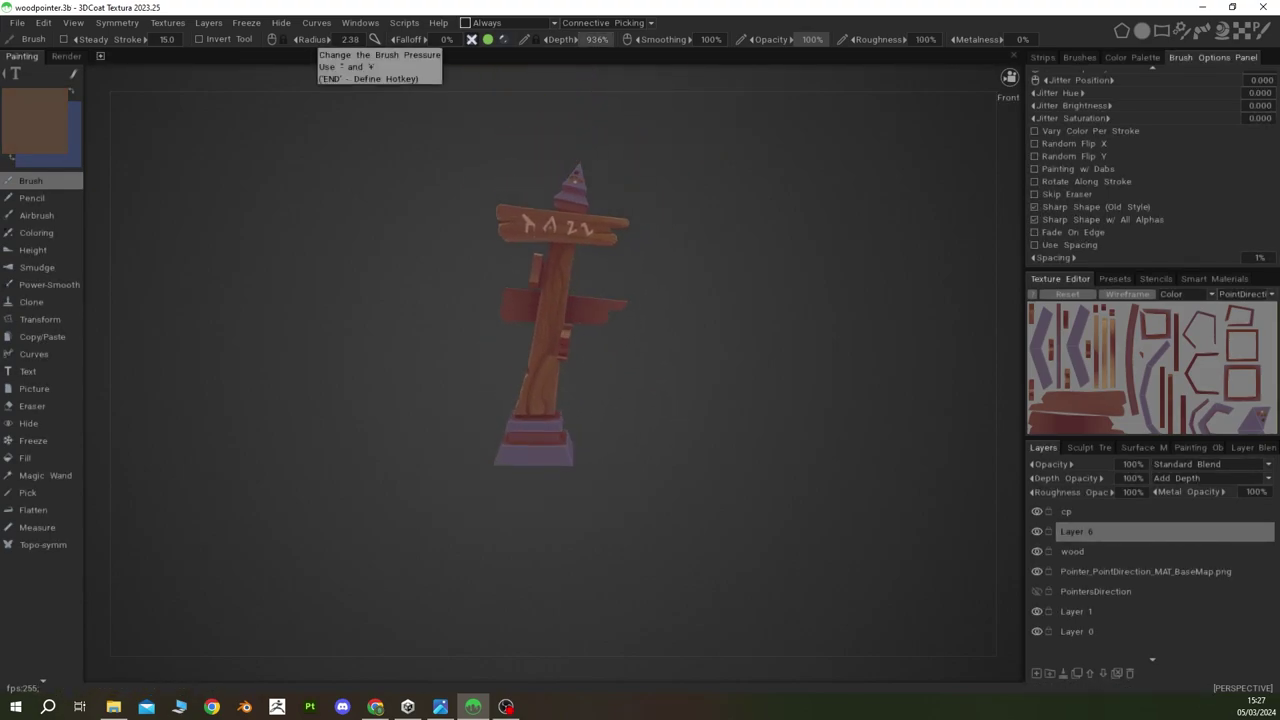
Step: Paint a light brown grain streak down the middle of the post
scroll(677, 251, up, 3)
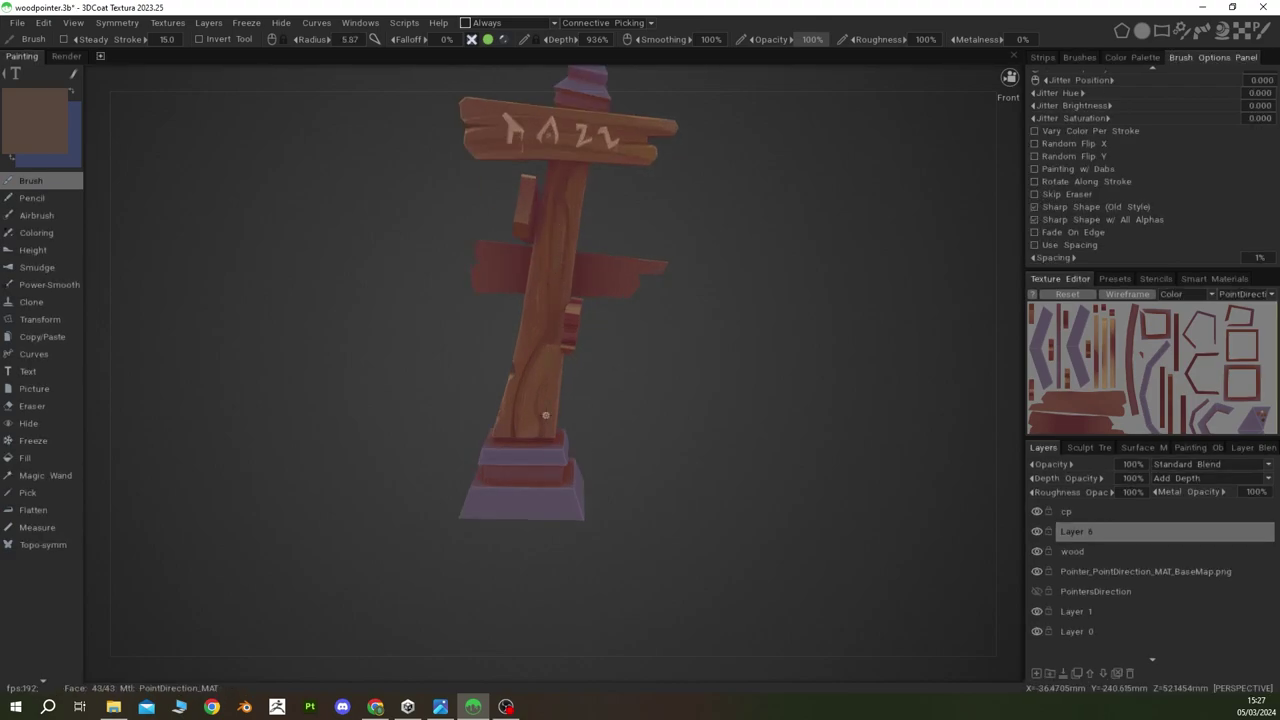
key(v)
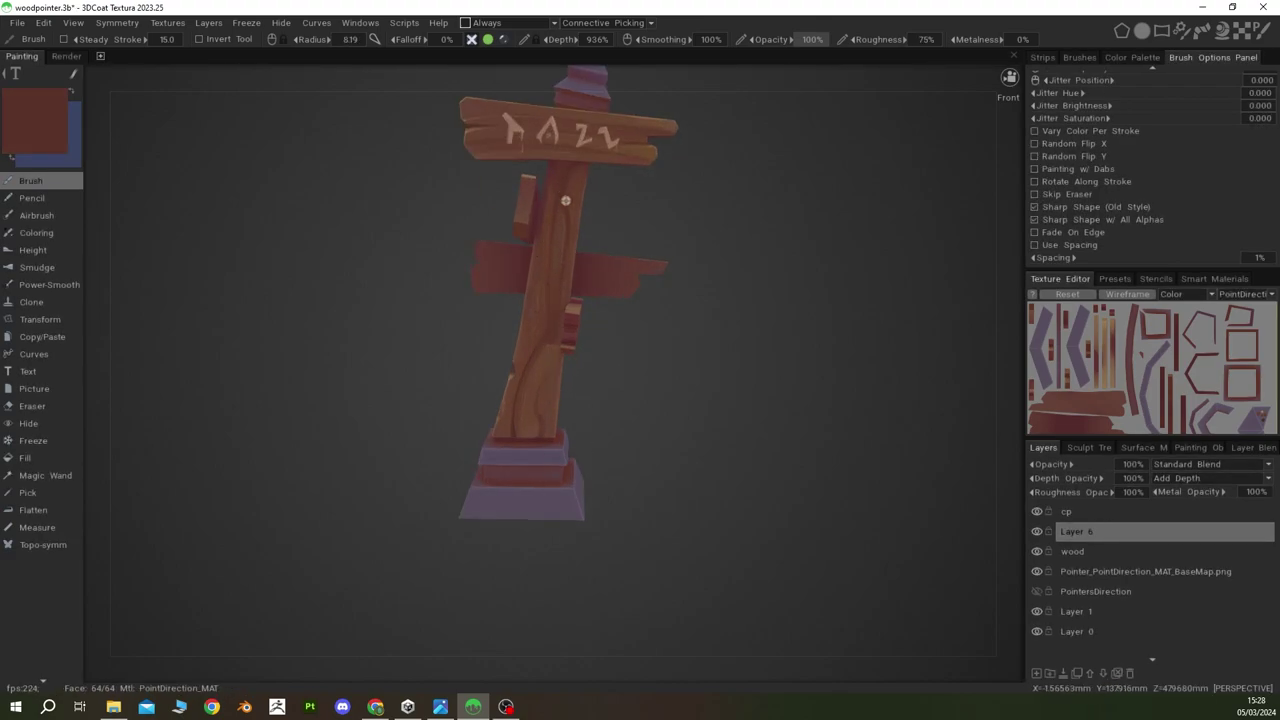
key(v)
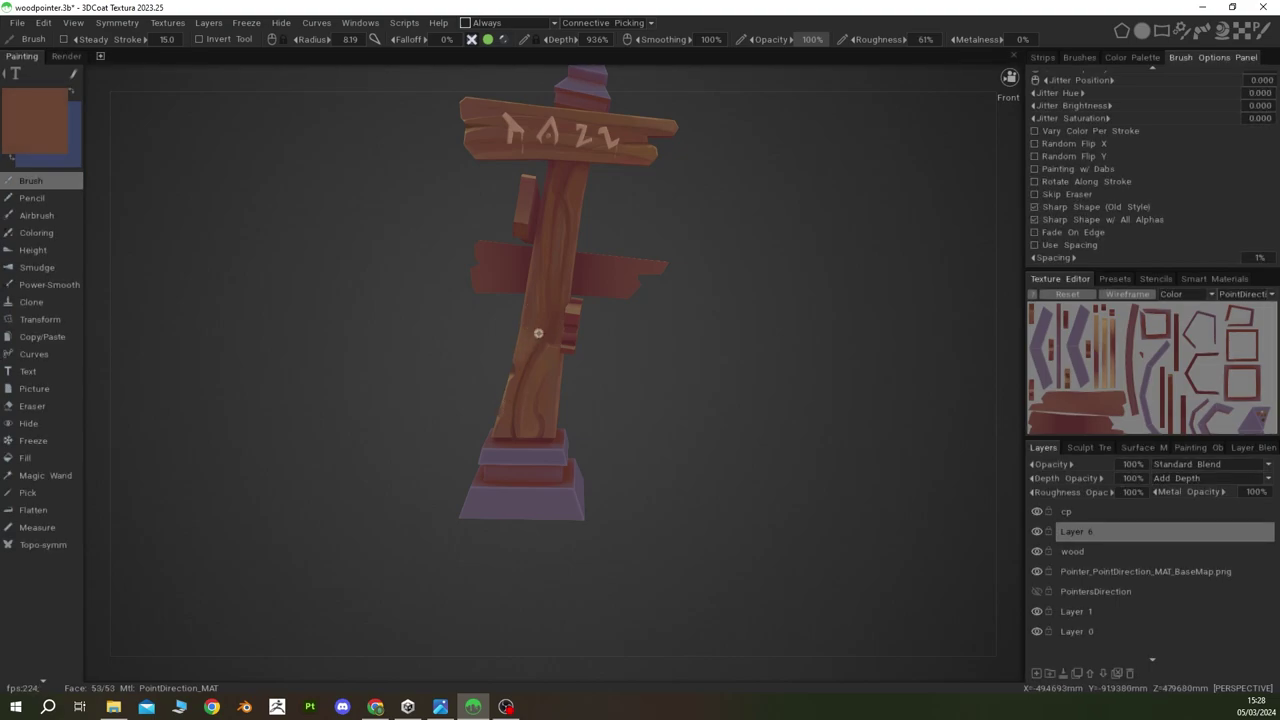
key(v)
alt+right_drag(570, 162, 539, 340)
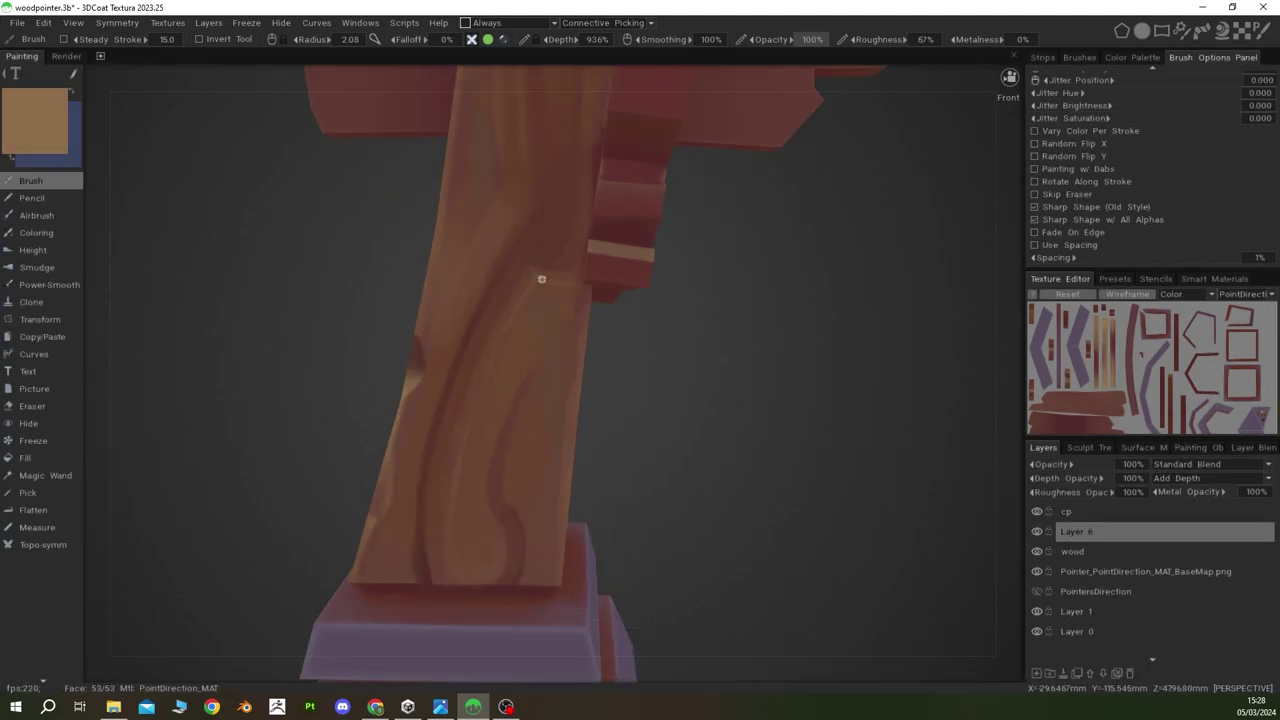
drag(529, 263, 515, 485)
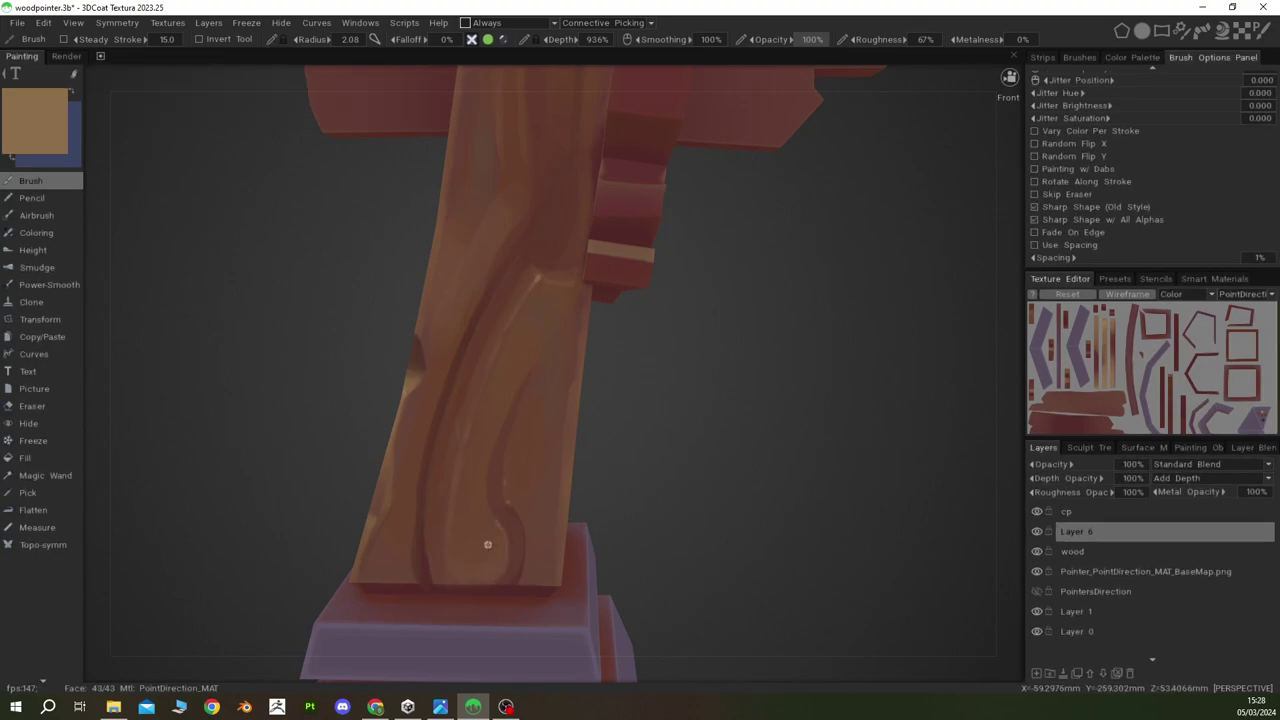
Step: Add dark red grain streaks along the post's lower length, ending on a mid brown
key(v)
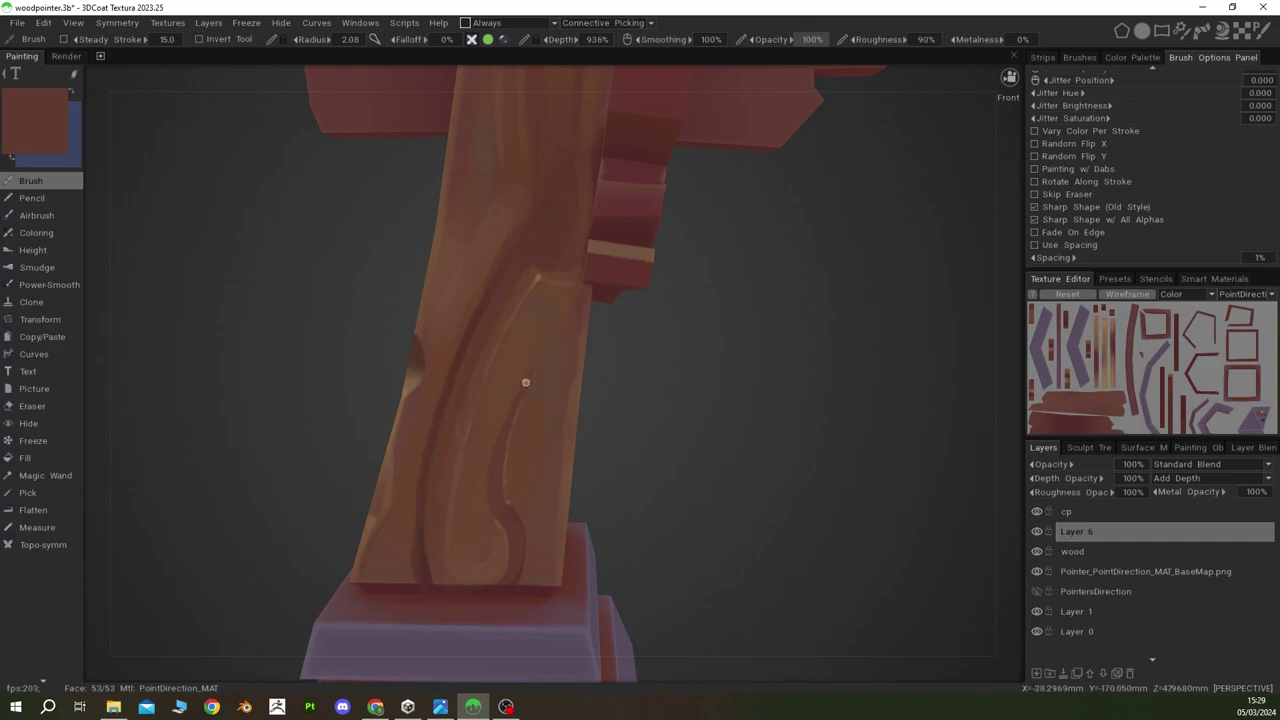
mouse_move(523, 380)
alt+right_down()
mouse_move(520, 291)
mouse_move(626, 456)
alt+right_up()
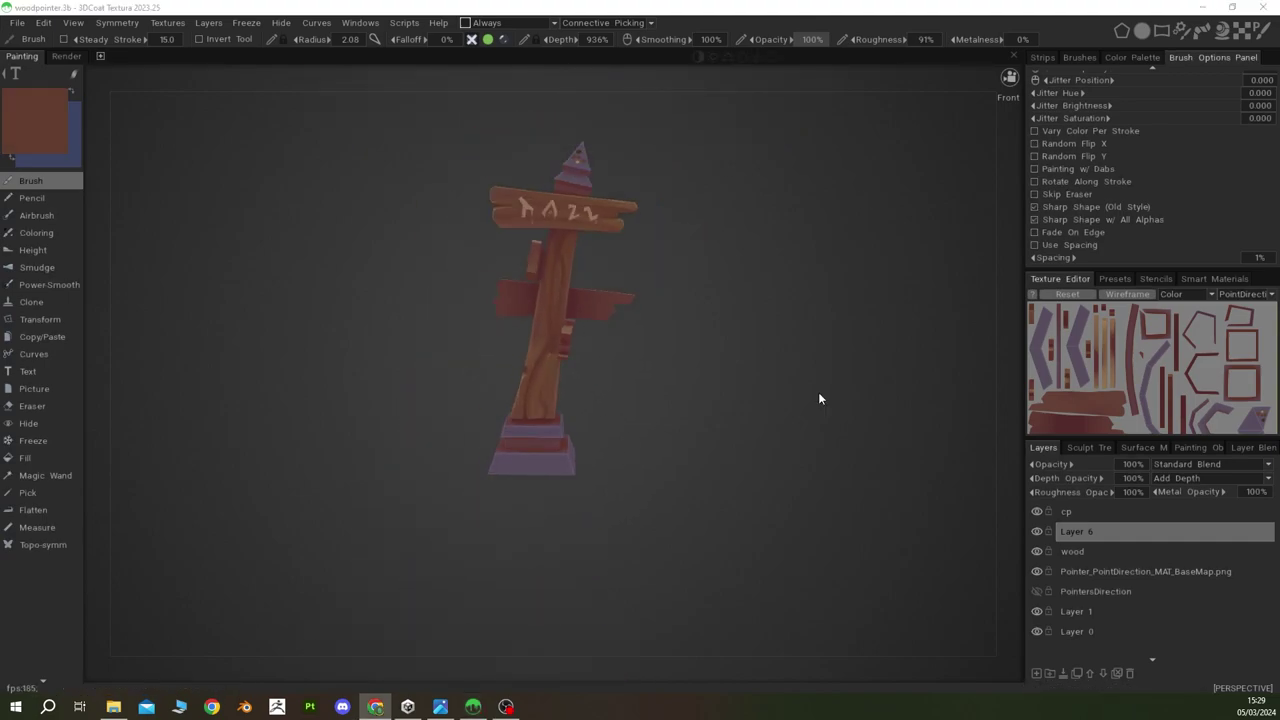
mouse_move(745, 321)
alt+right_down()
mouse_move(571, 390)
mouse_move(490, 383)
alt+right_up()
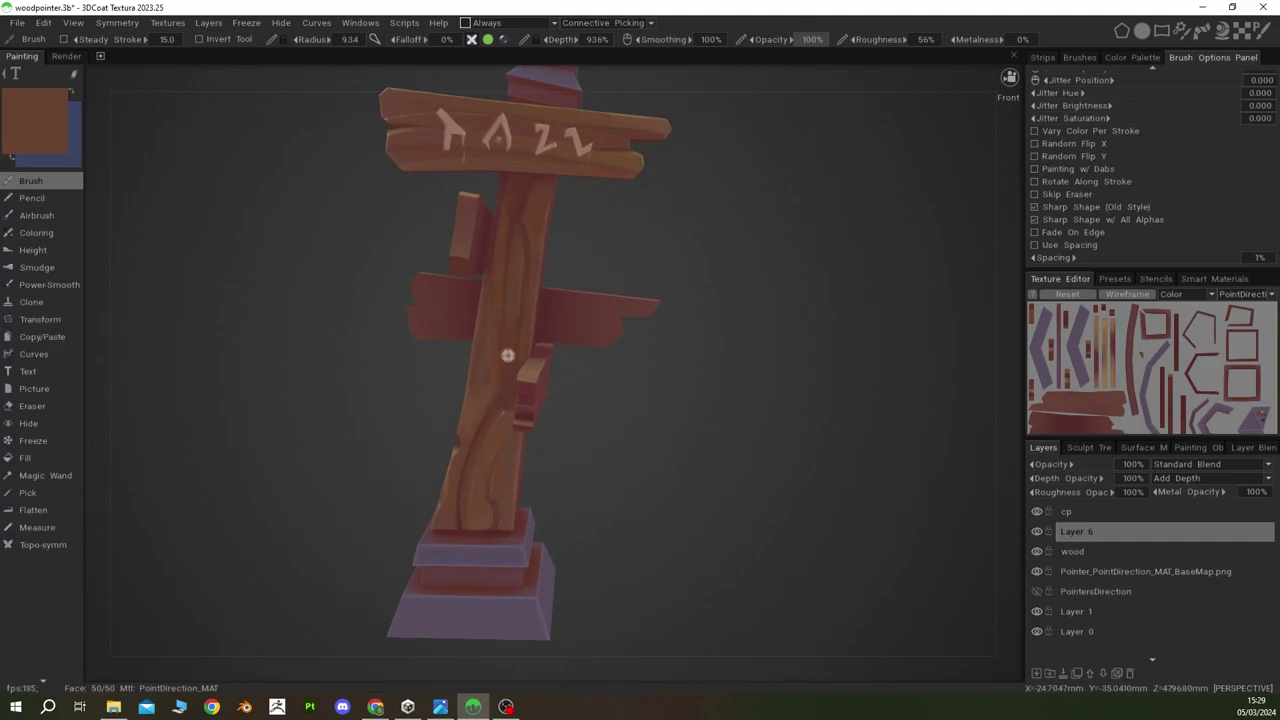
key(v)
alt+right_drag(500, 314, 420, 469)
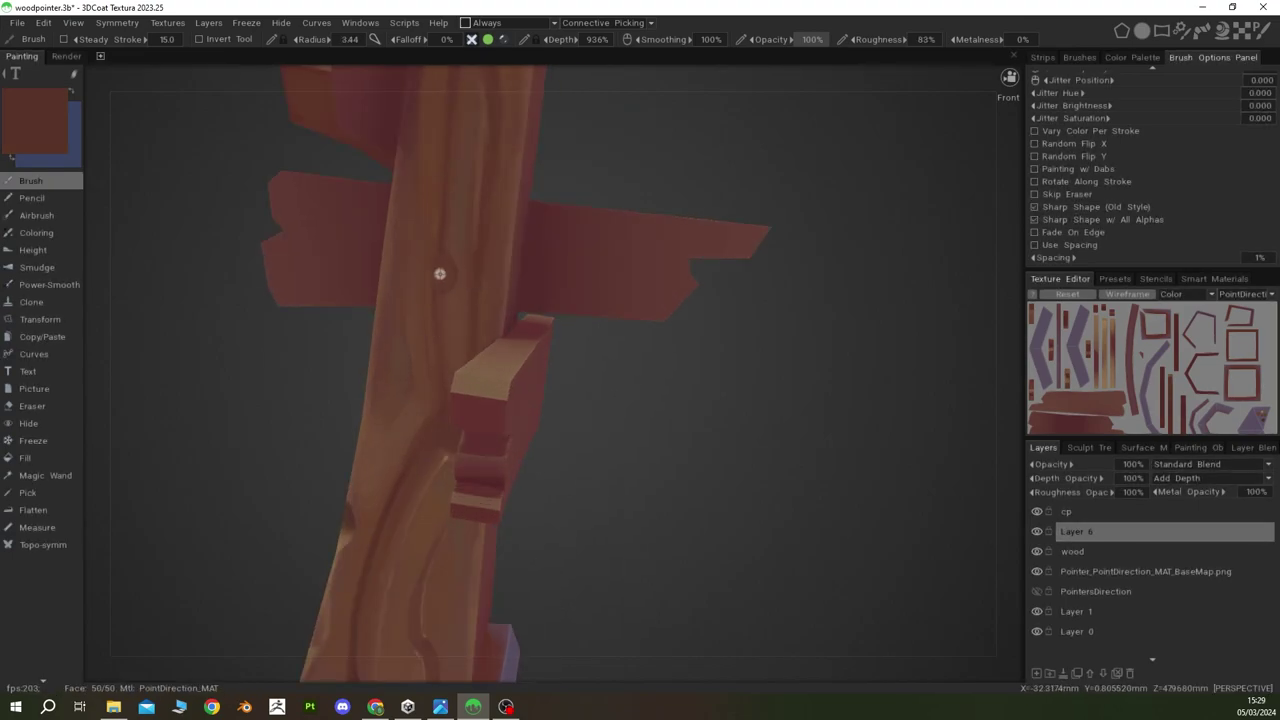
key(v)
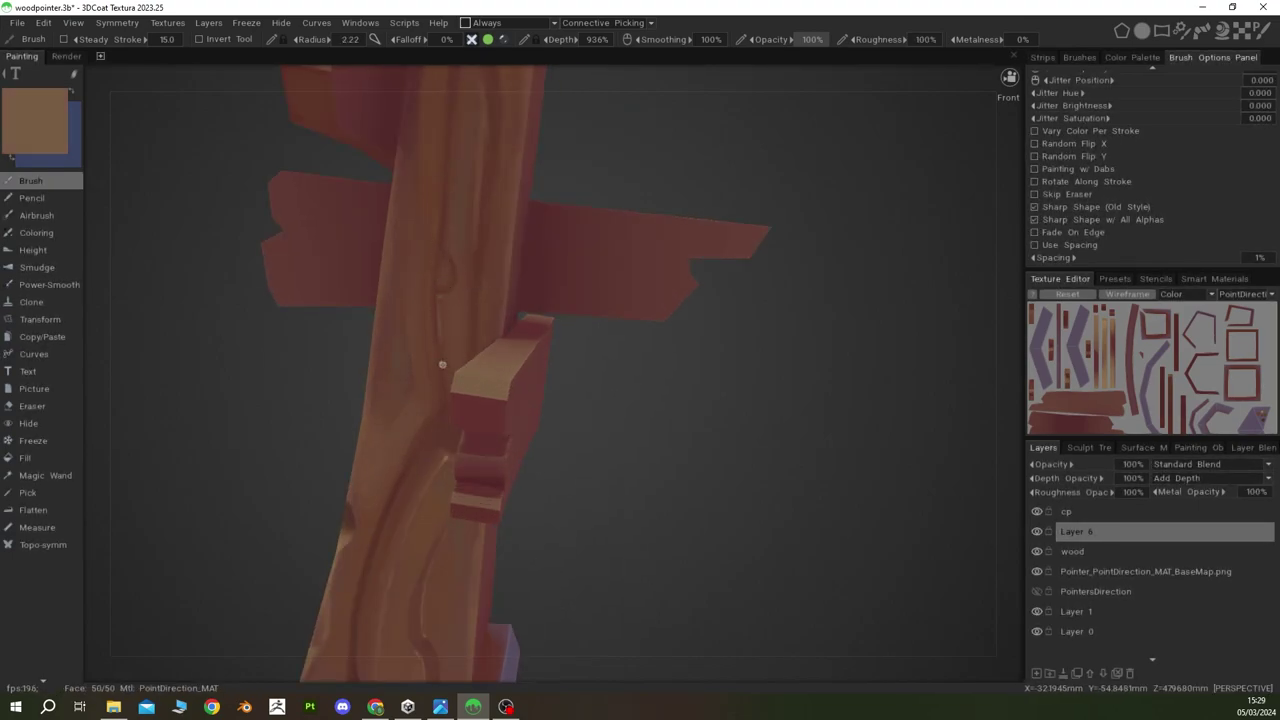
alt+drag(445, 242, 467, 256)
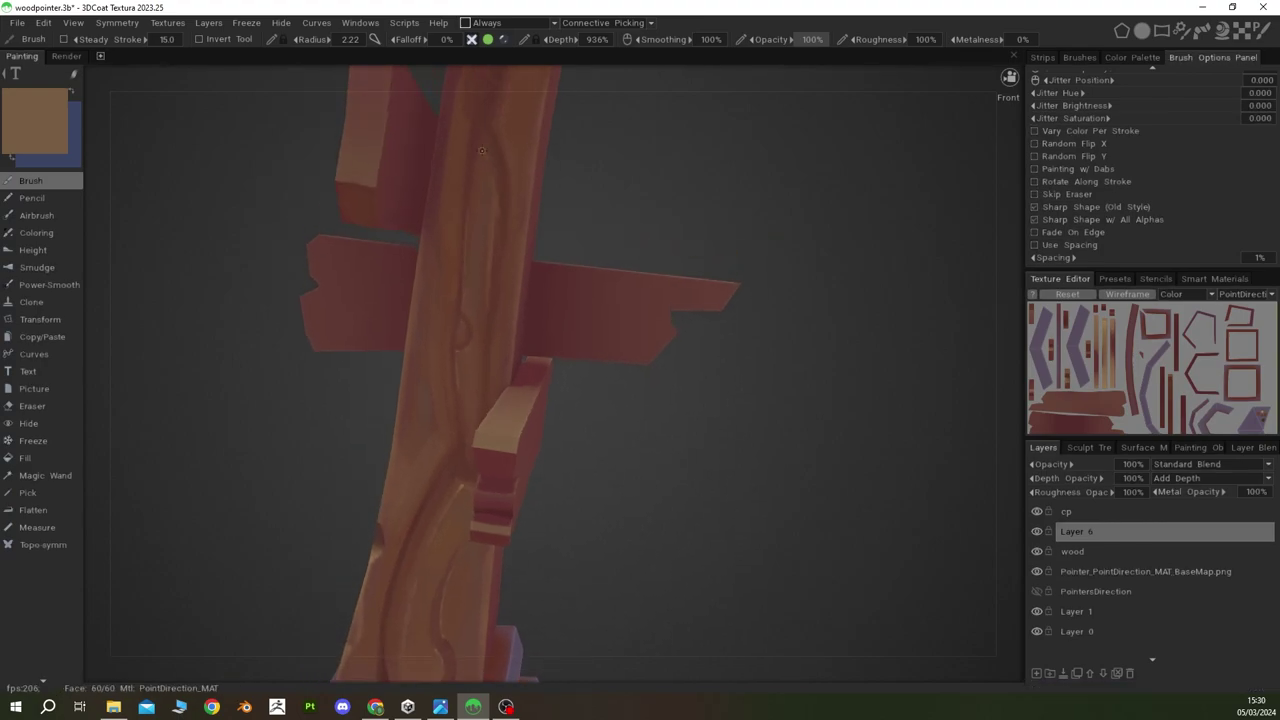
key(v)
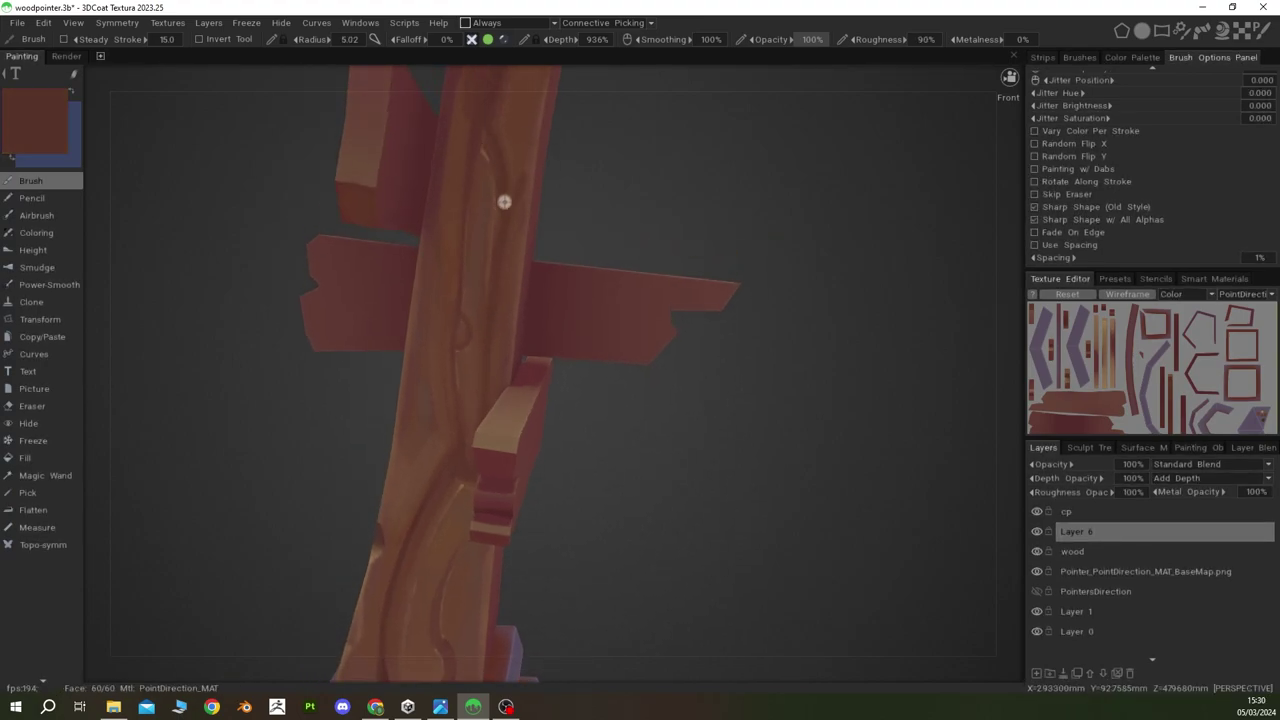
alt+right_drag(503, 200, 505, 178)
mouse_move(505, 178)
alt+mouse_down()
mouse_move(624, 458)
mouse_move(612, 469)
mouse_move(499, 458)
mouse_move(499, 342)
mouse_move(740, 294)
alt+mouse_up()
key(v)
key(v)
key(v)
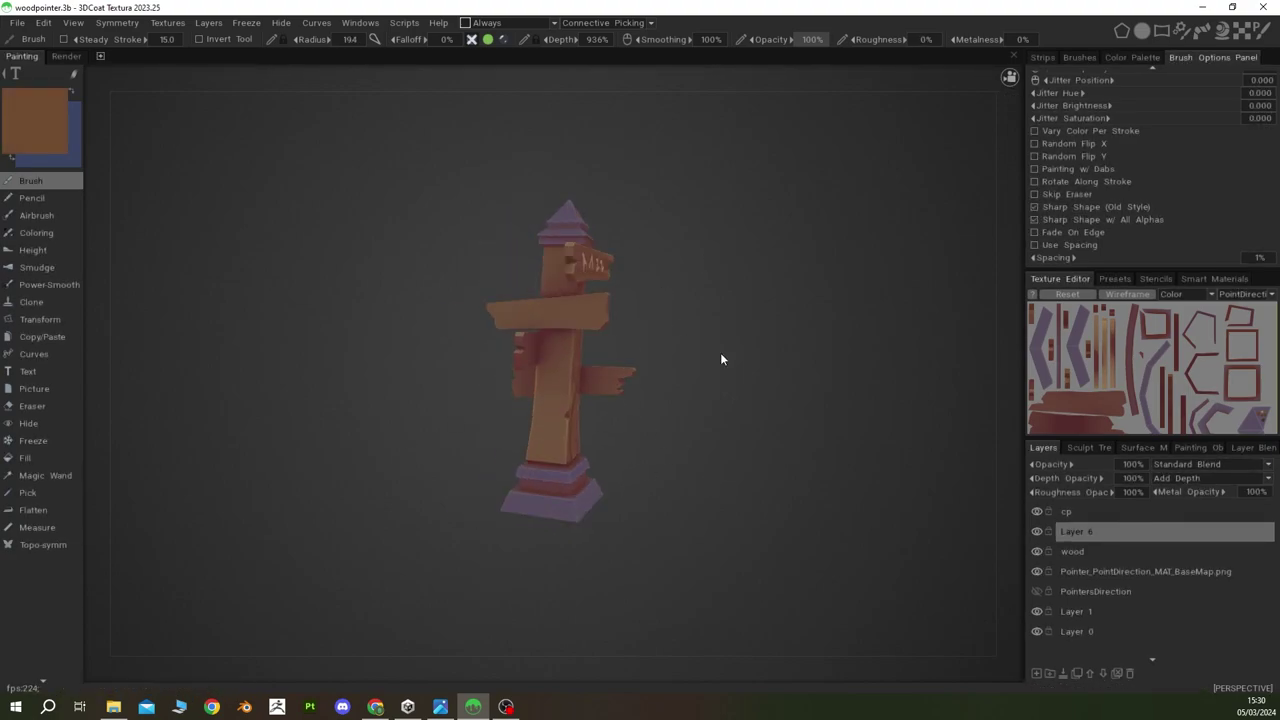
Step: Paint dark grain strokes down the front of the post, sampling browns with V
mouse_move(723, 357)
alt+mouse_down()
mouse_move(546, 331)
mouse_move(561, 333)
alt+mouse_up()
key(v)
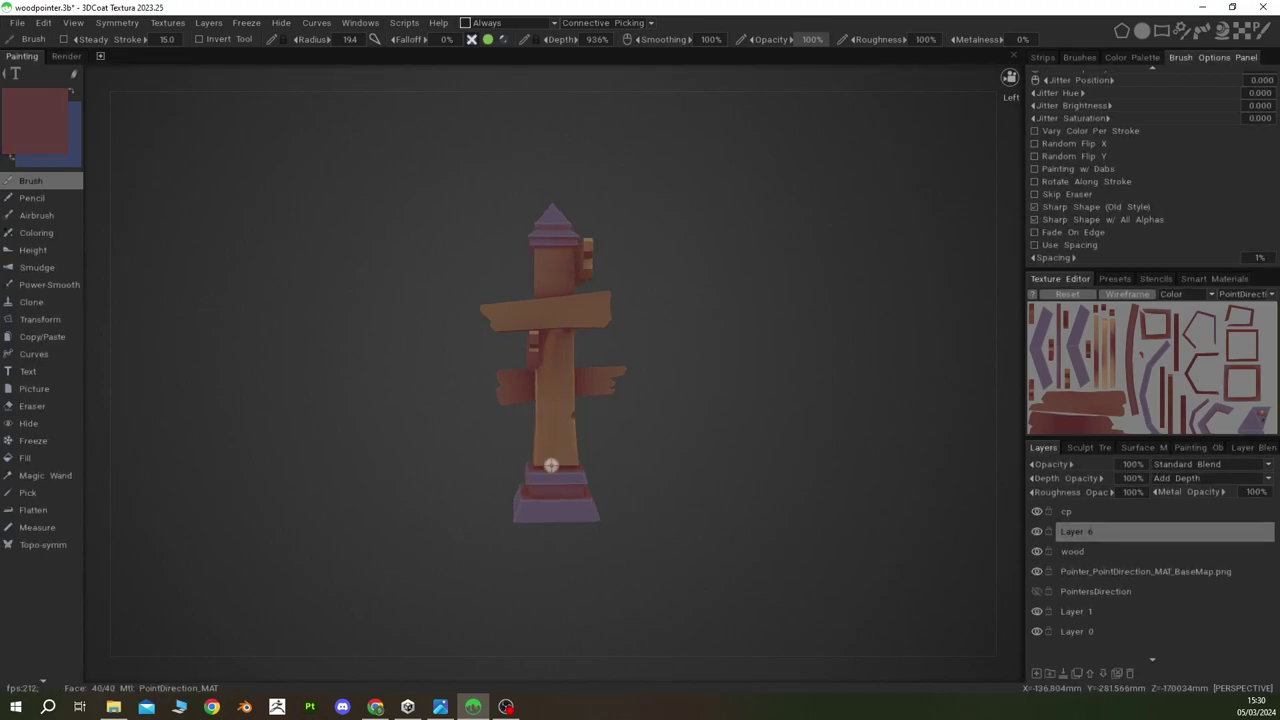
drag(562, 418, 549, 467)
scroll(549, 467, up, 2)
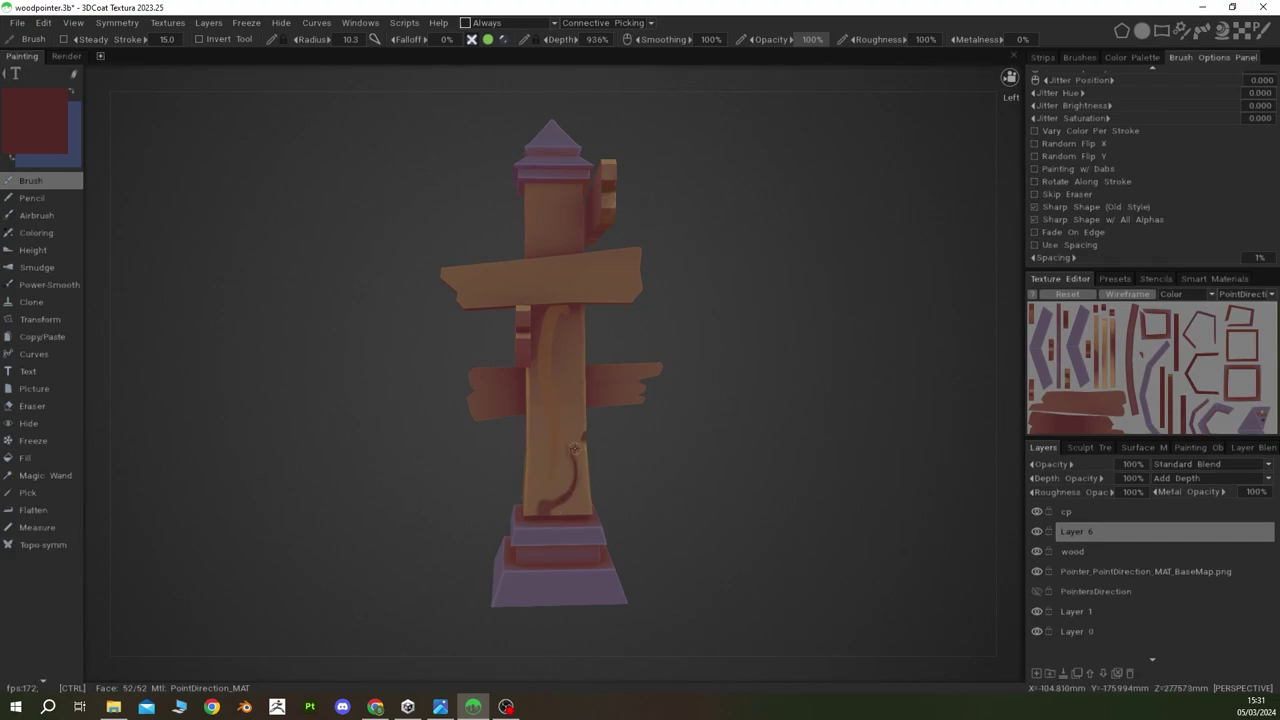
scroll(651, 400, down, 2)
scroll(651, 400, up, 2)
alt+drag(651, 400, 571, 346)
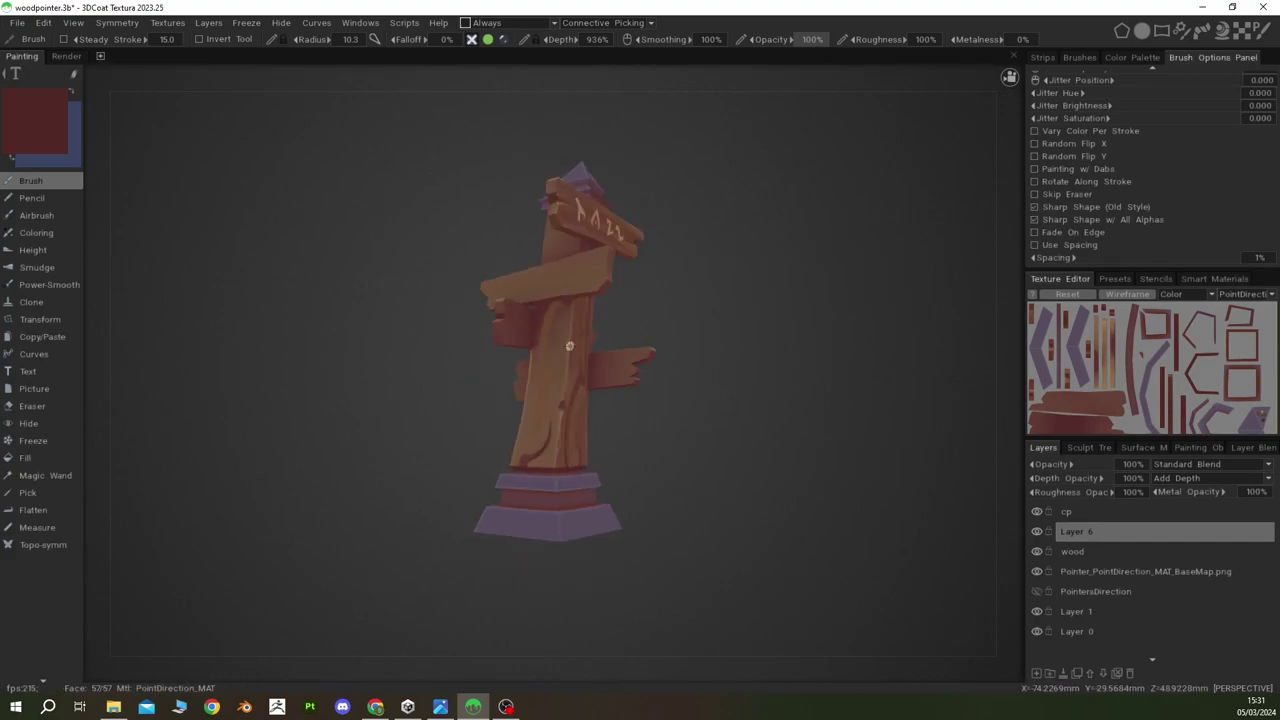
key(v)
key(v)
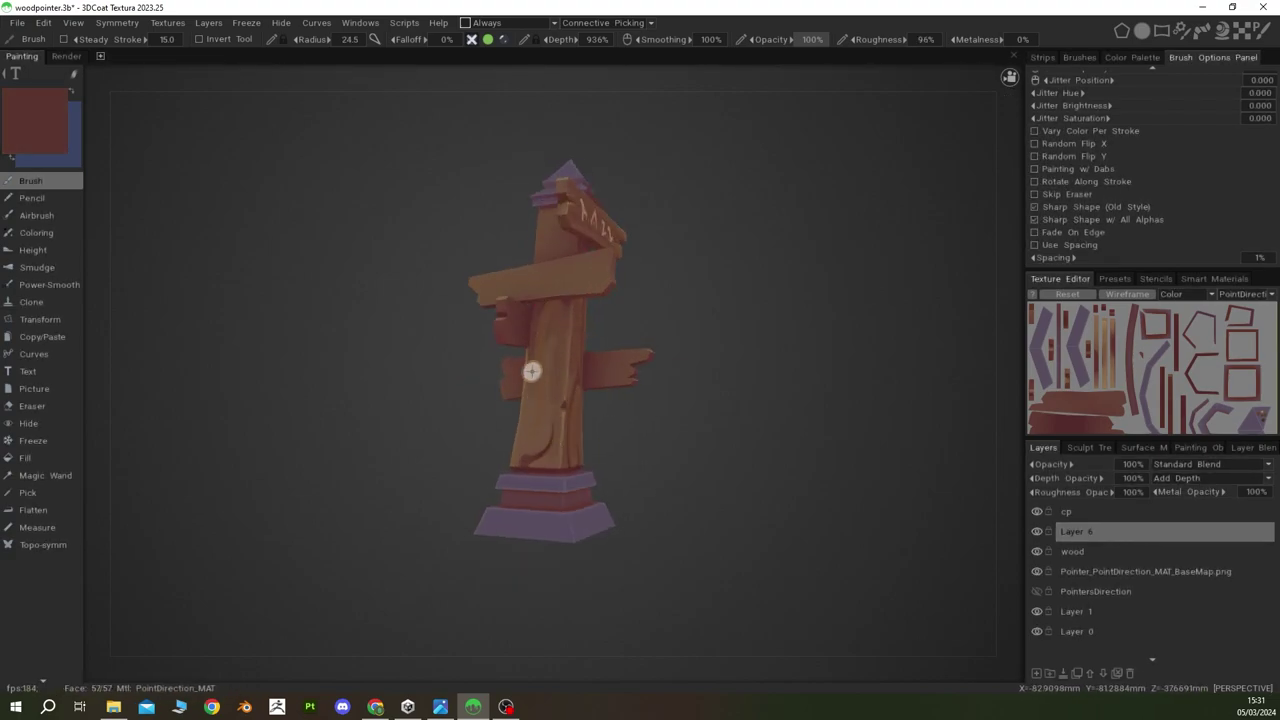
key(v)
key(v)
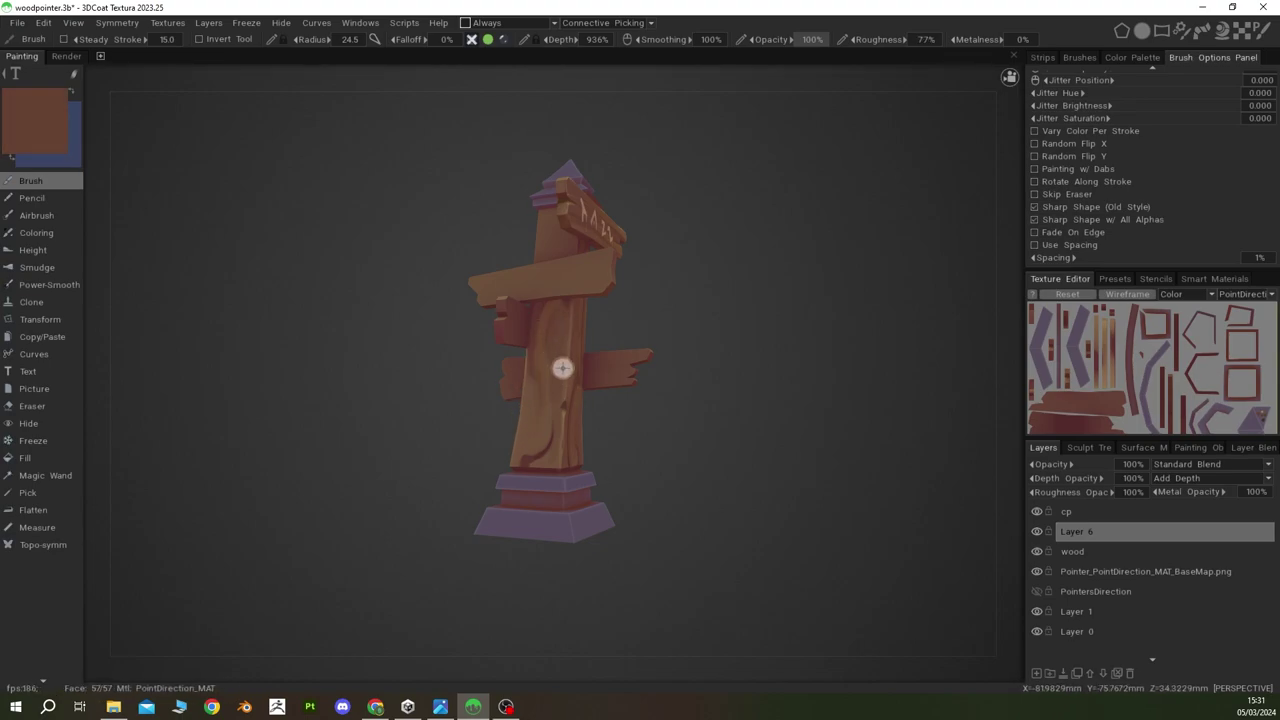
alt+drag(563, 366, 592, 391)
scroll(542, 388, down, 2)
key(v)
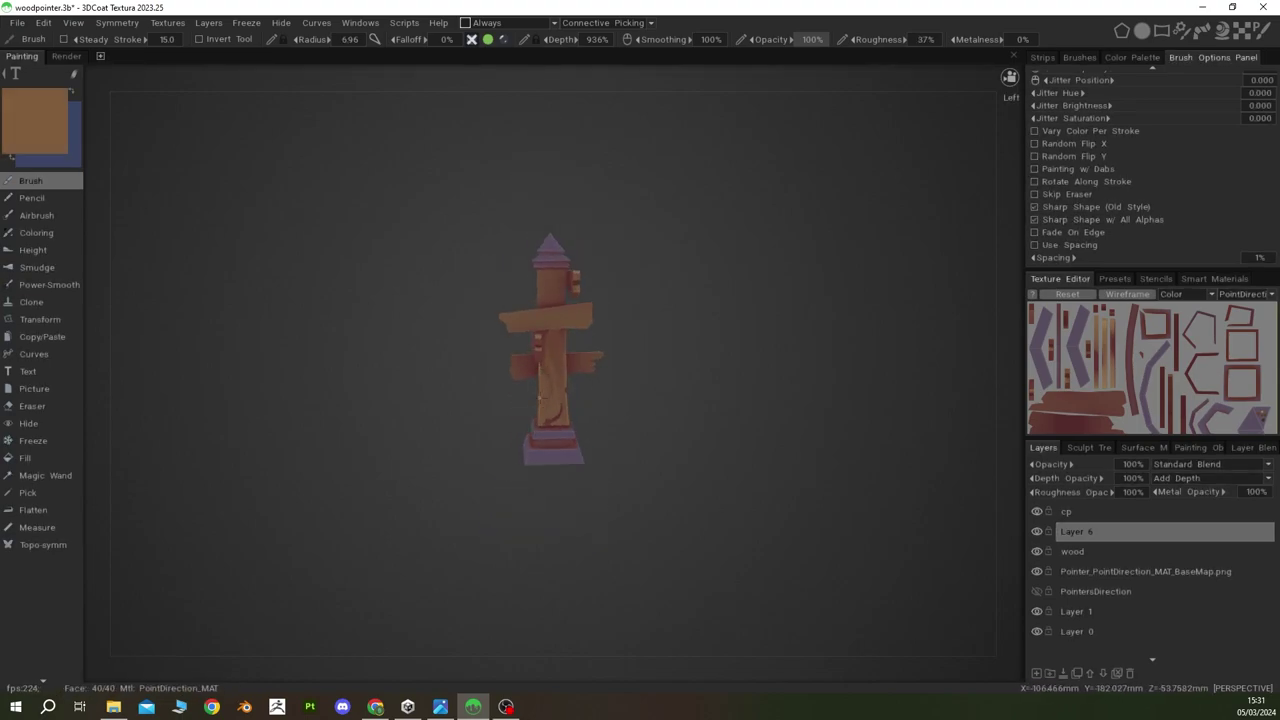
Step: Add darker red-brown grain strokes along the side of the post with a smaller brush
key(v)
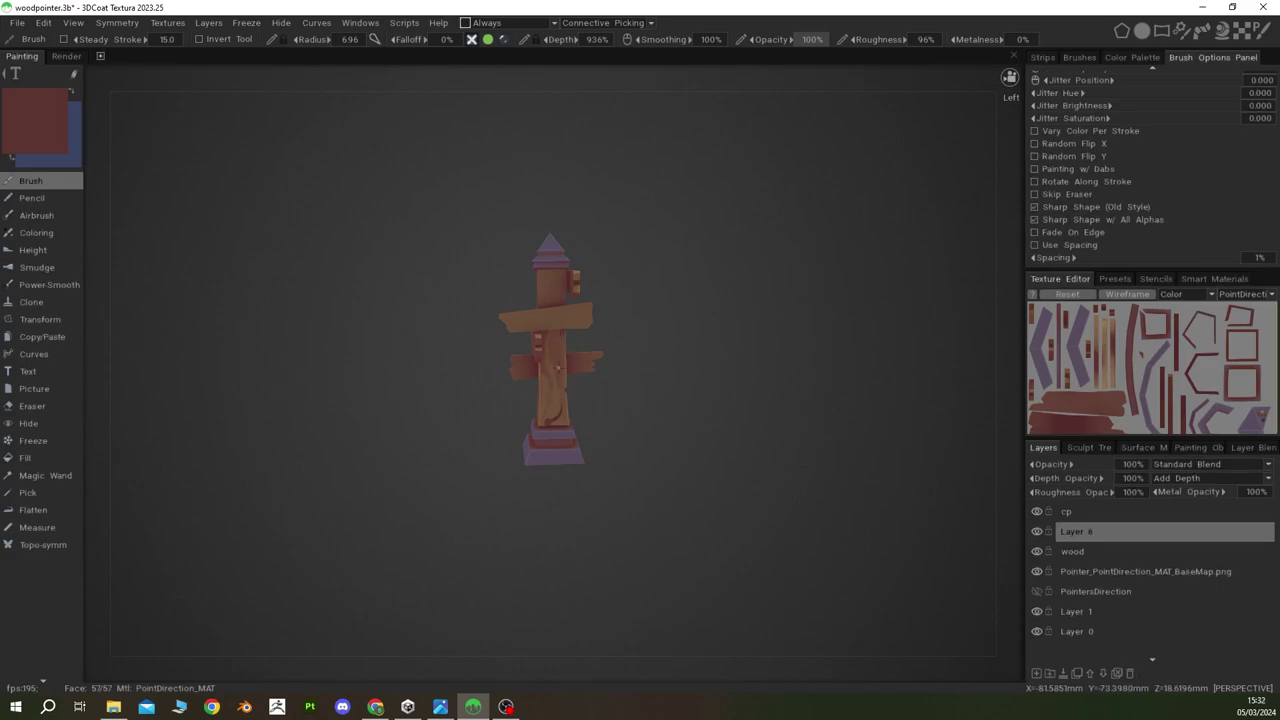
mouse_move(626, 440)
alt+mouse_down()
mouse_move(636, 398)
mouse_move(549, 302)
alt+mouse_up()
scroll(600, 380, up, 2)
key(v)
key(v)
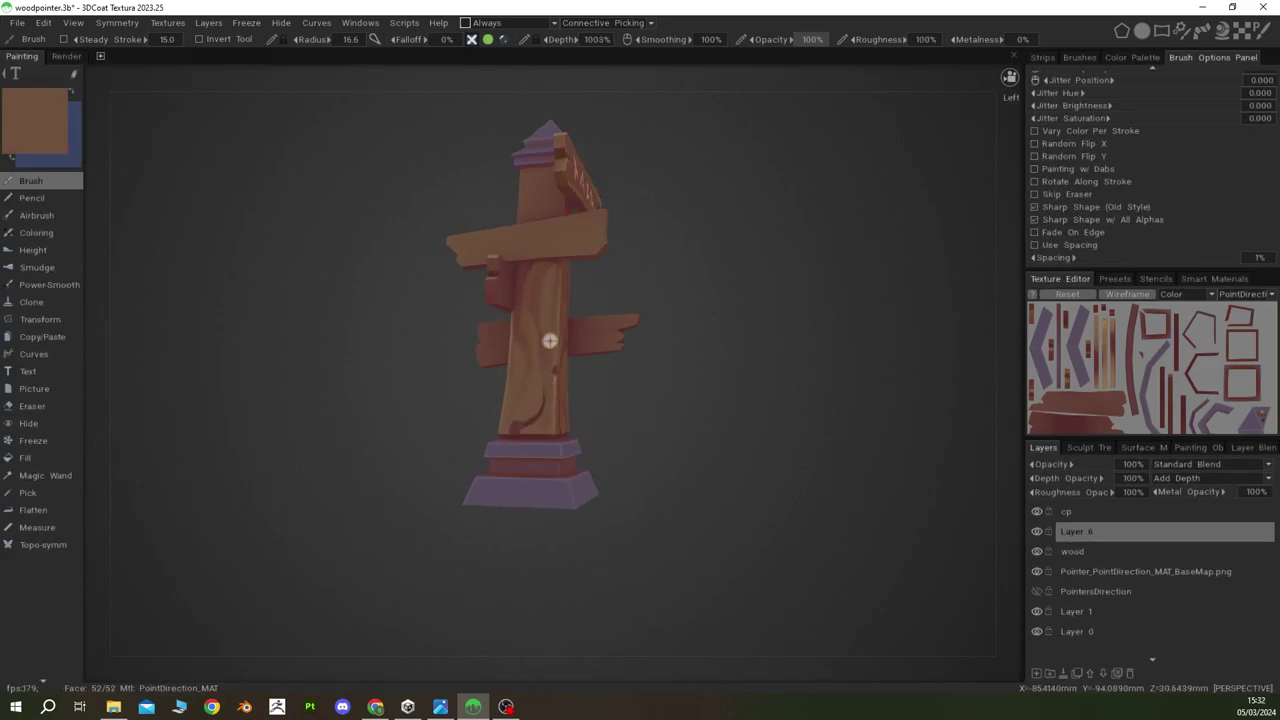
key(v)
key(v)
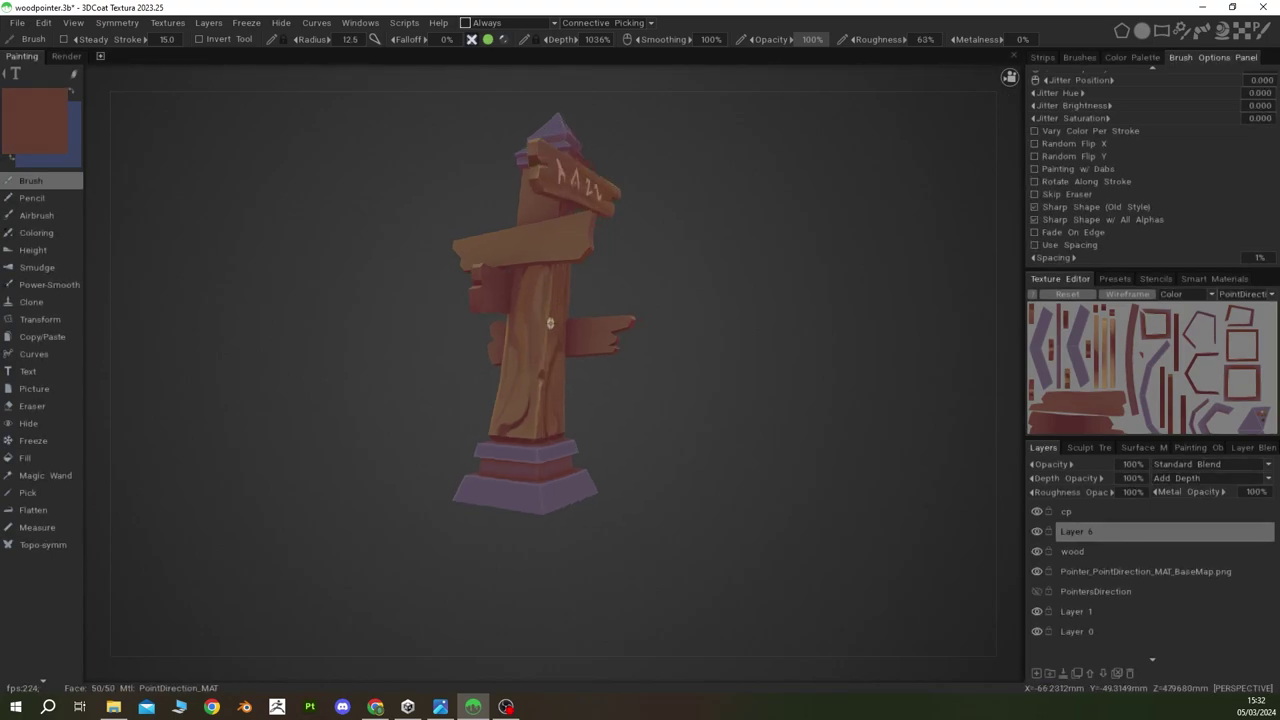
alt+drag(556, 300, 543, 266)
key(v)
key(v)
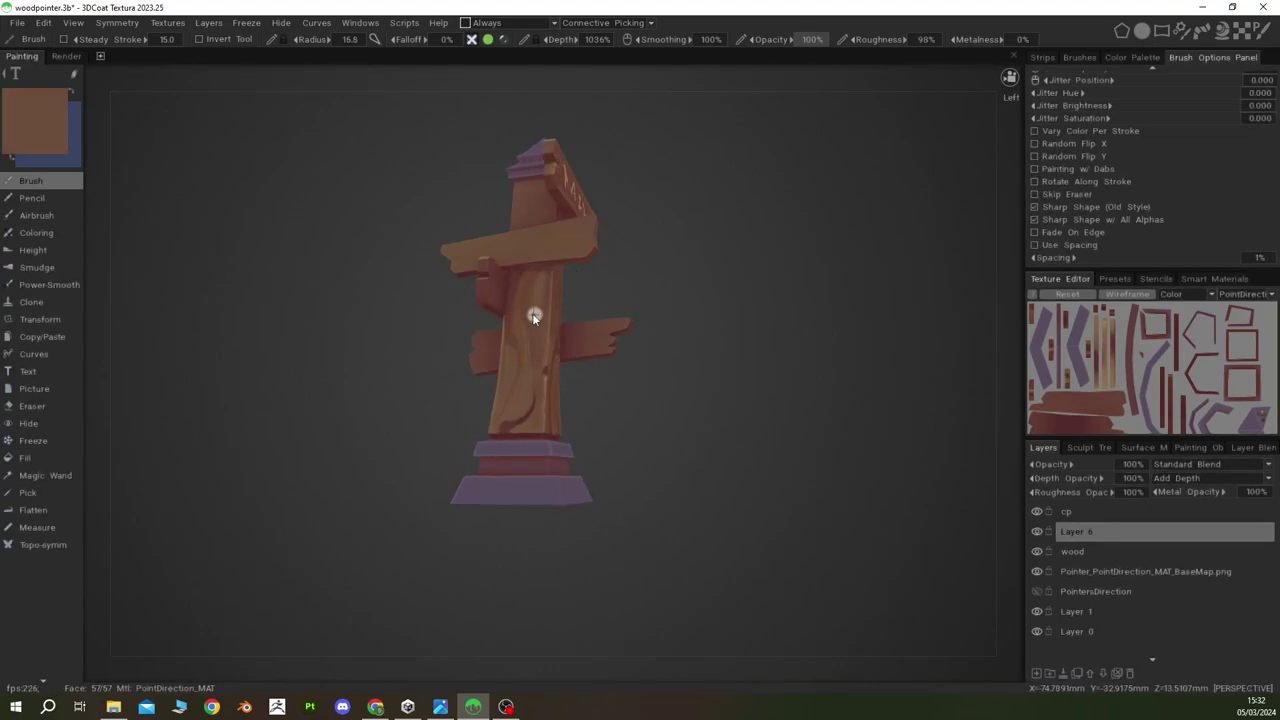
key(v)
mouse_move(534, 346)
alt+mouse_down()
mouse_move(574, 431)
mouse_move(613, 425)
mouse_move(609, 323)
alt+mouse_up()
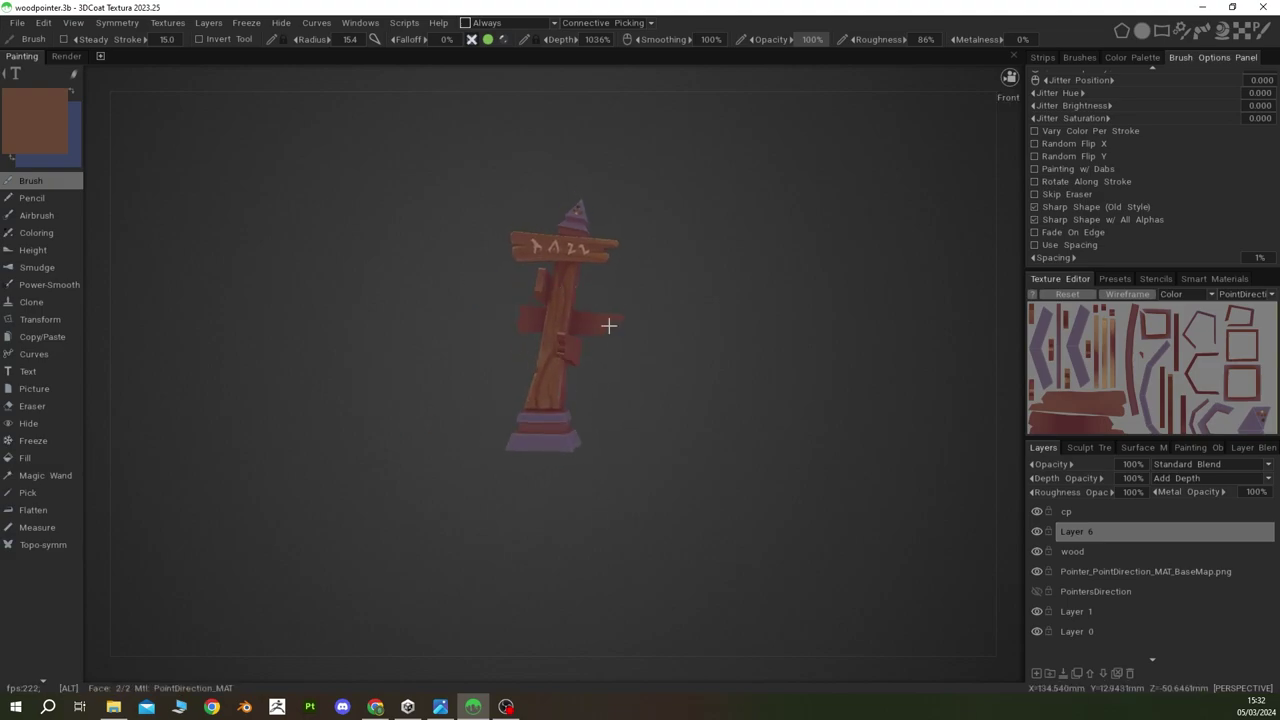
scroll(580, 313, up, 5)
scroll(530, 322, up, 3)
key(v)
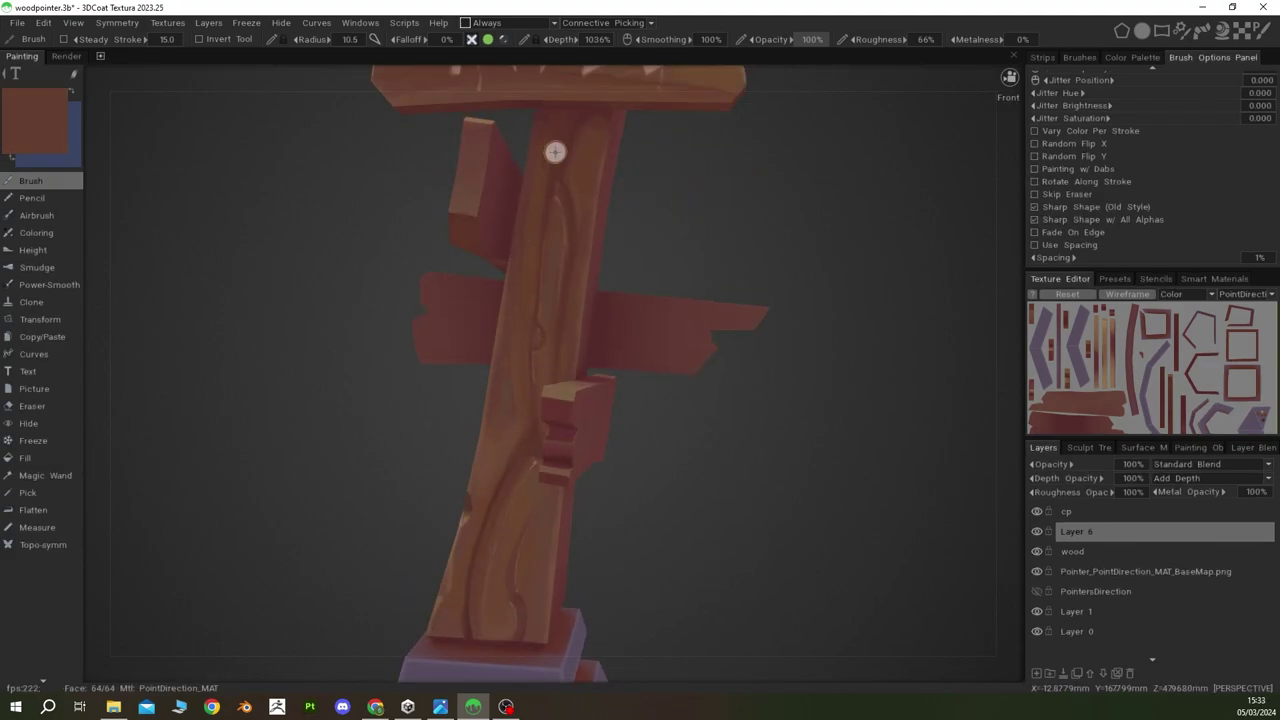
key(v)
alt+drag(586, 183, 570, 146)
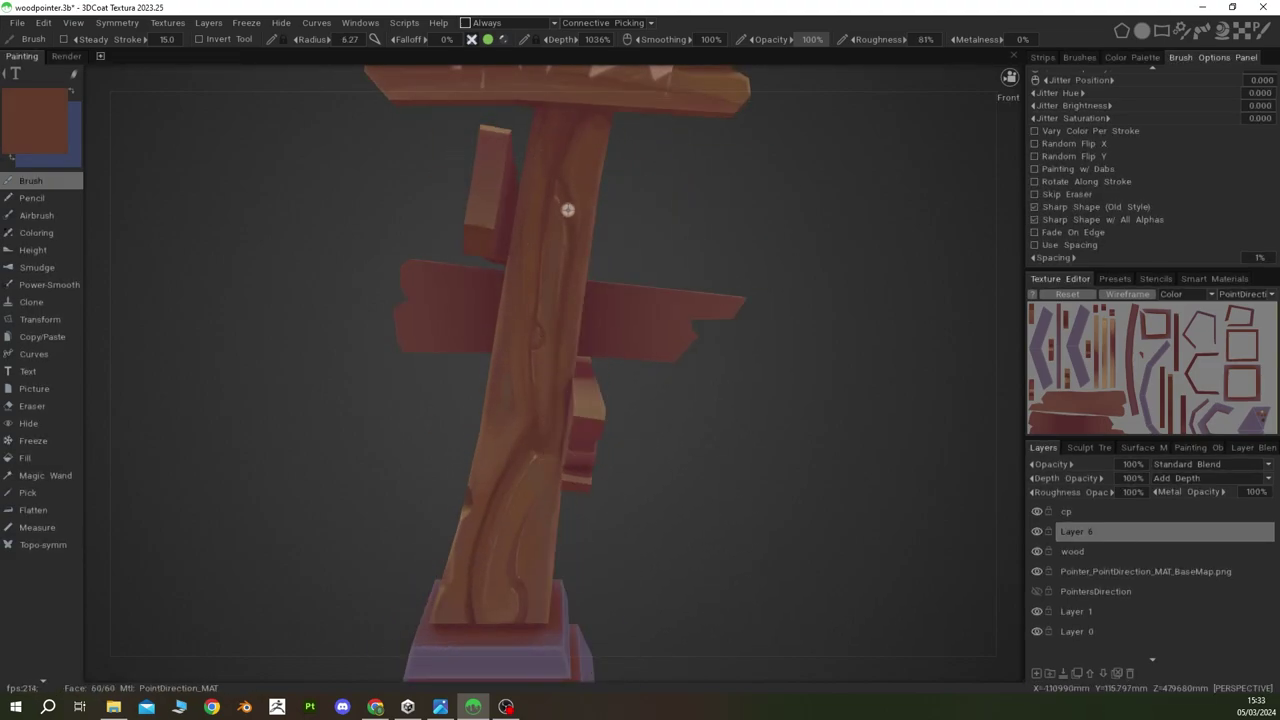
key(v)
Step: Add brown grain strokes on the post's left side, then zoom toward its base
scroll(528, 423, down, 5)
mouse_move(597, 486)
alt+mouse_down()
mouse_move(480, 410)
mouse_move(488, 341)
mouse_move(494, 441)
mouse_move(490, 390)
alt+mouse_up()
key(v)
key(v)
key(v)
key(v)
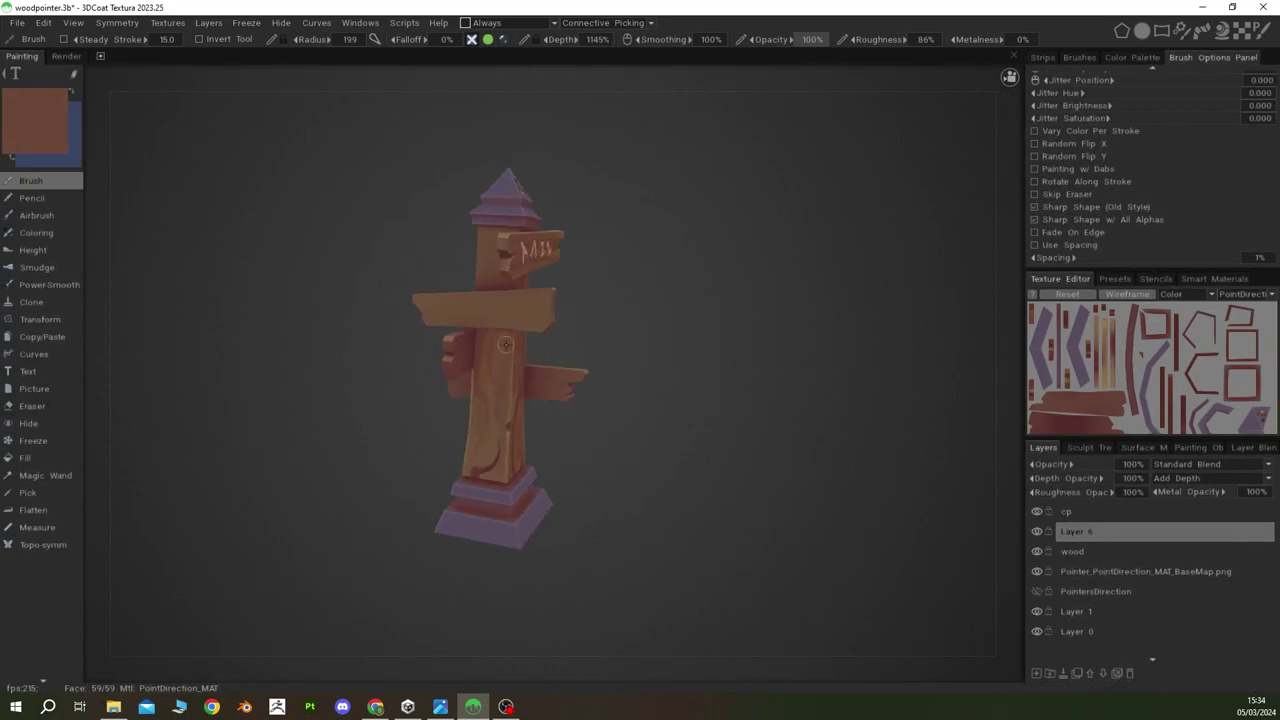
alt+drag(505, 340, 538, 413)
key(v)
key(alt+Tab)
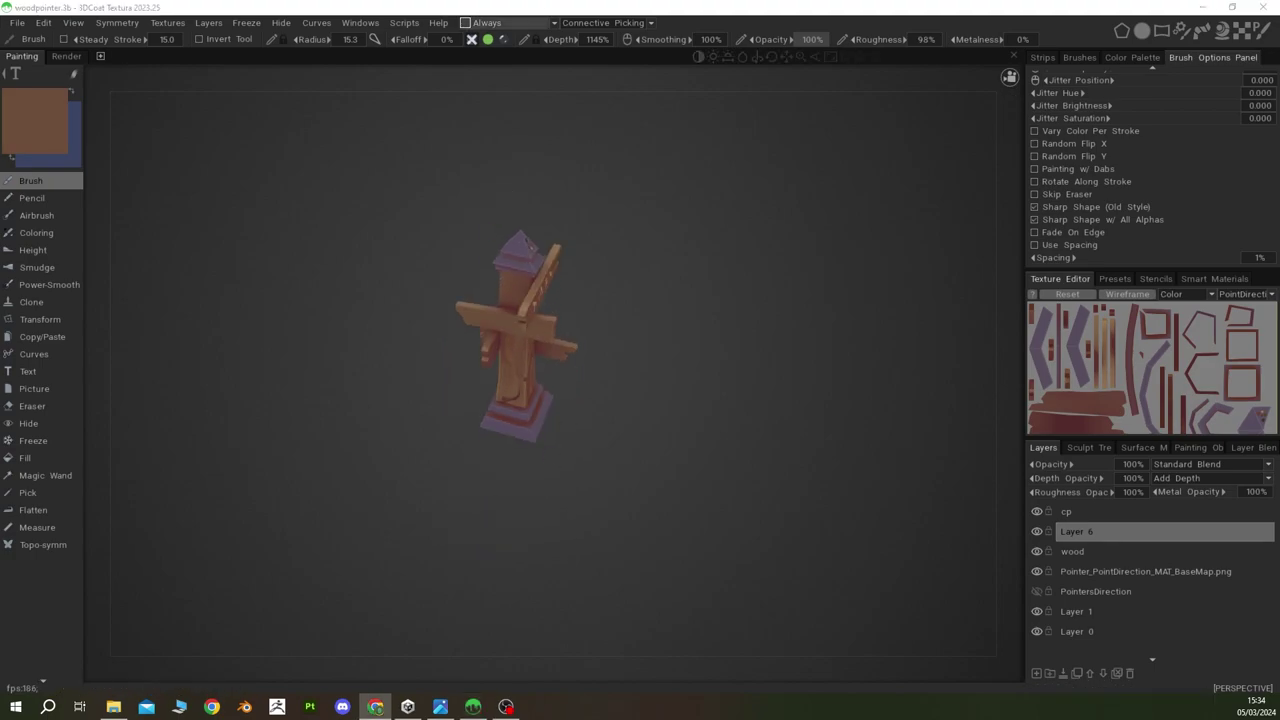
key(alt+Tab)
alt+drag(706, 300, 623, 251)
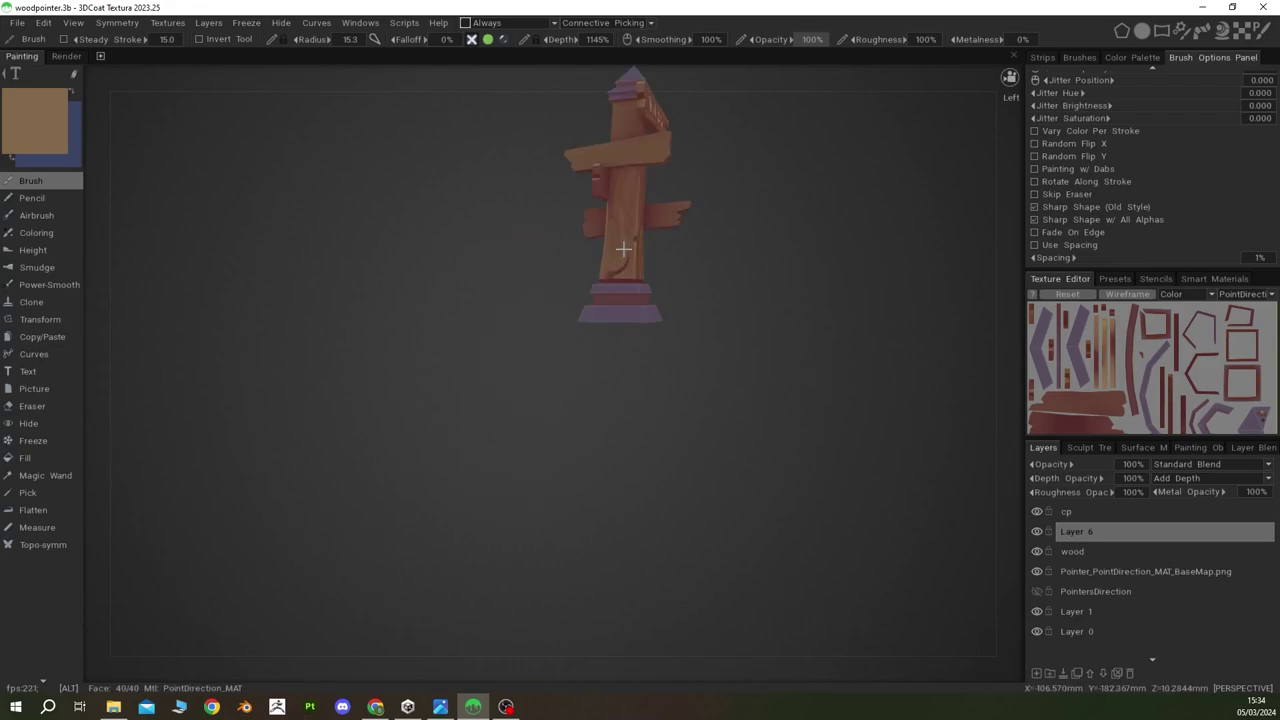
Step: Repaint the lower post's grain with light wood brown and dark red shadow tones
scroll(566, 410, up, 5)
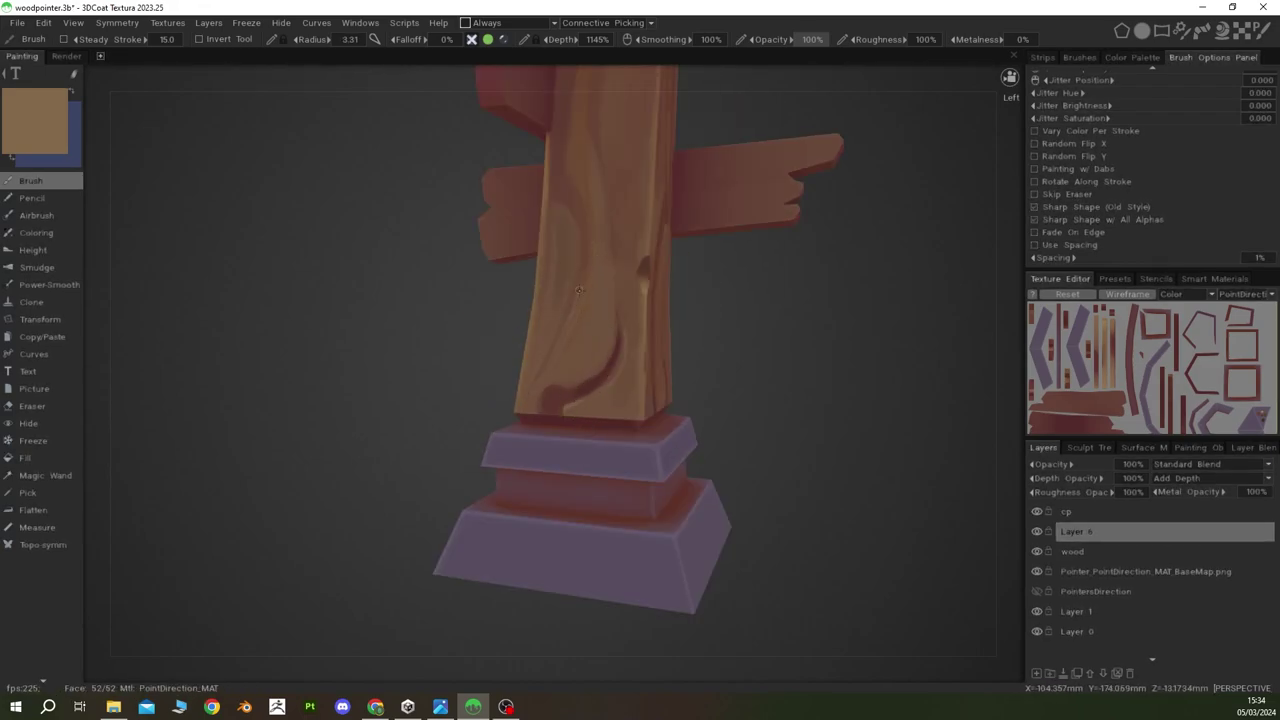
alt+drag(574, 224, 554, 347)
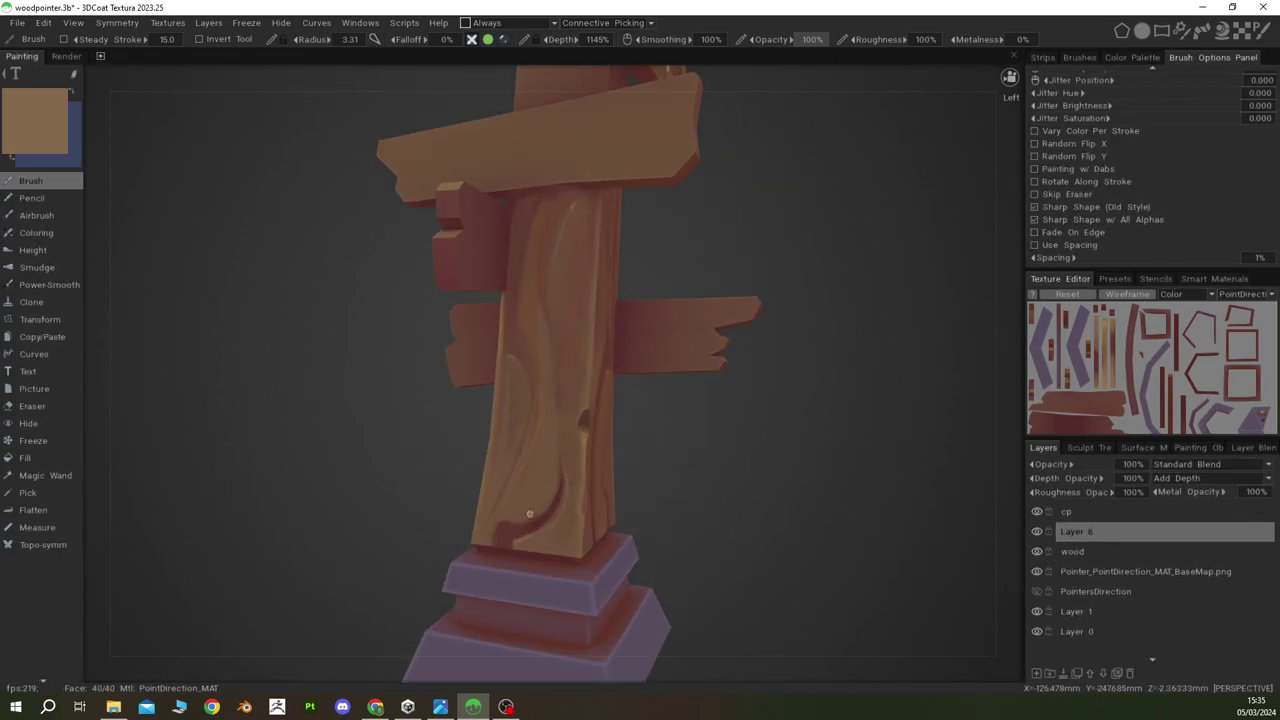
alt+drag(530, 514, 493, 540)
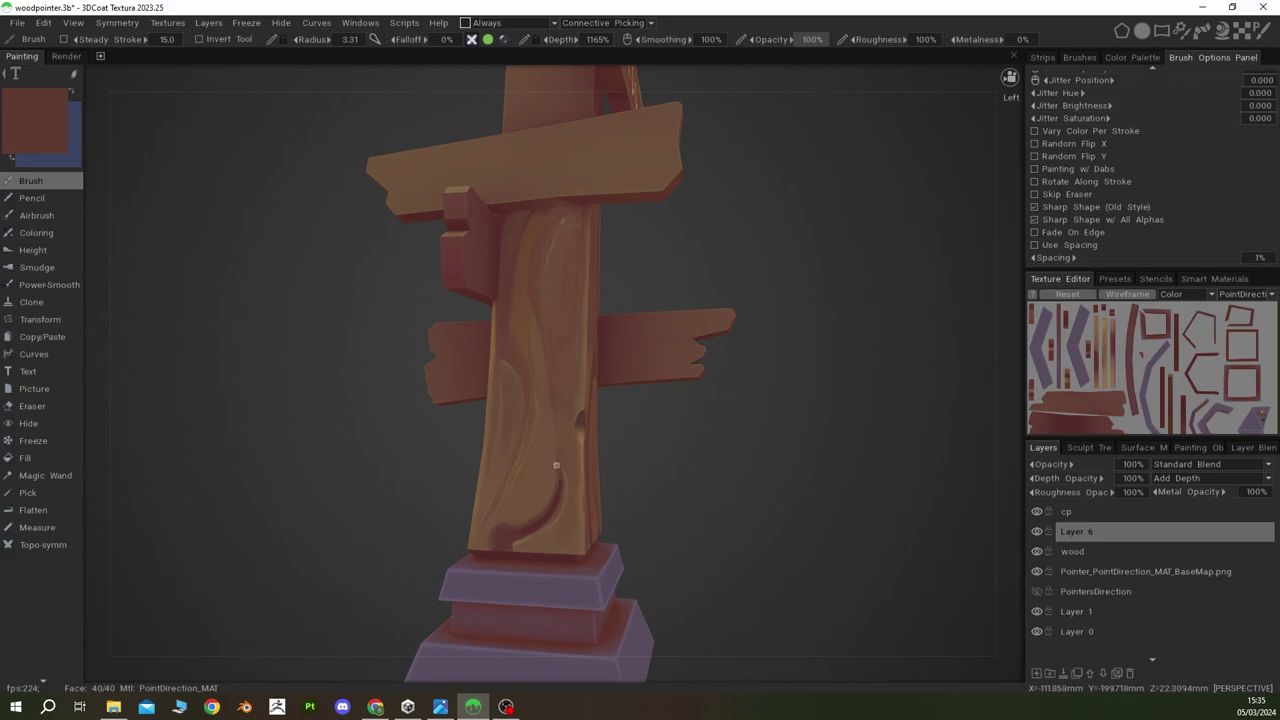
key(v)
key(v)
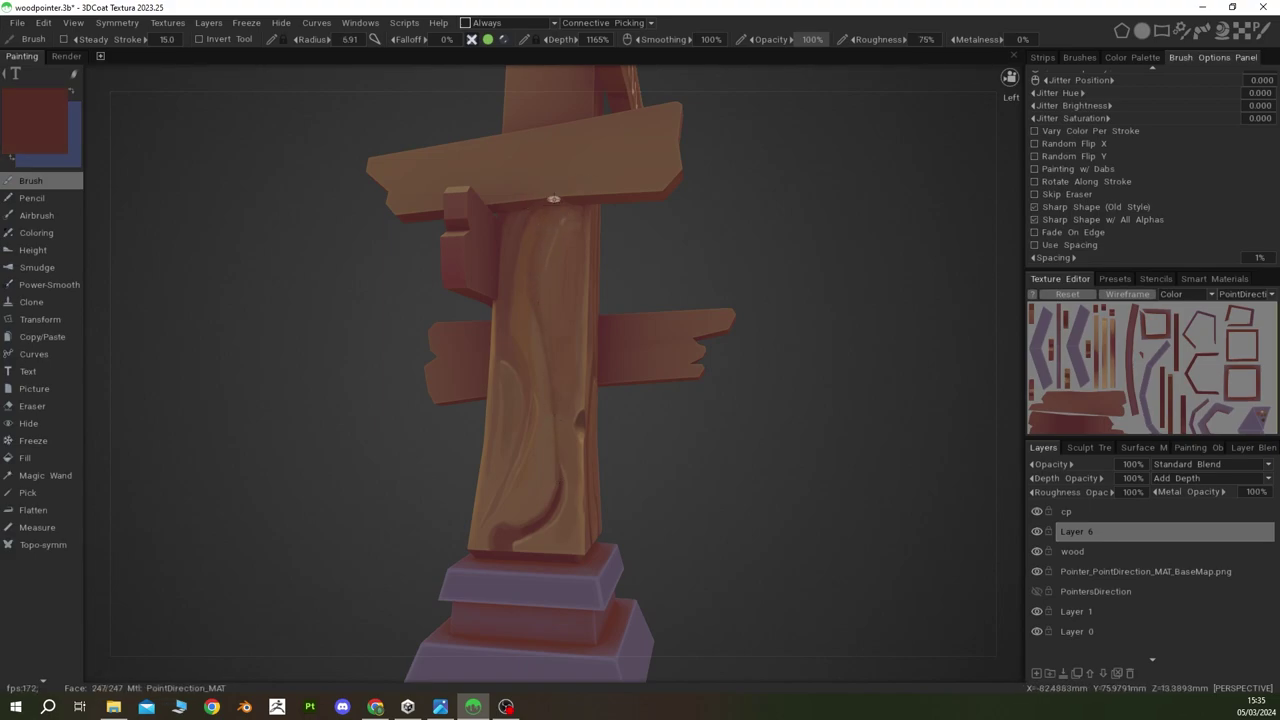
key(v)
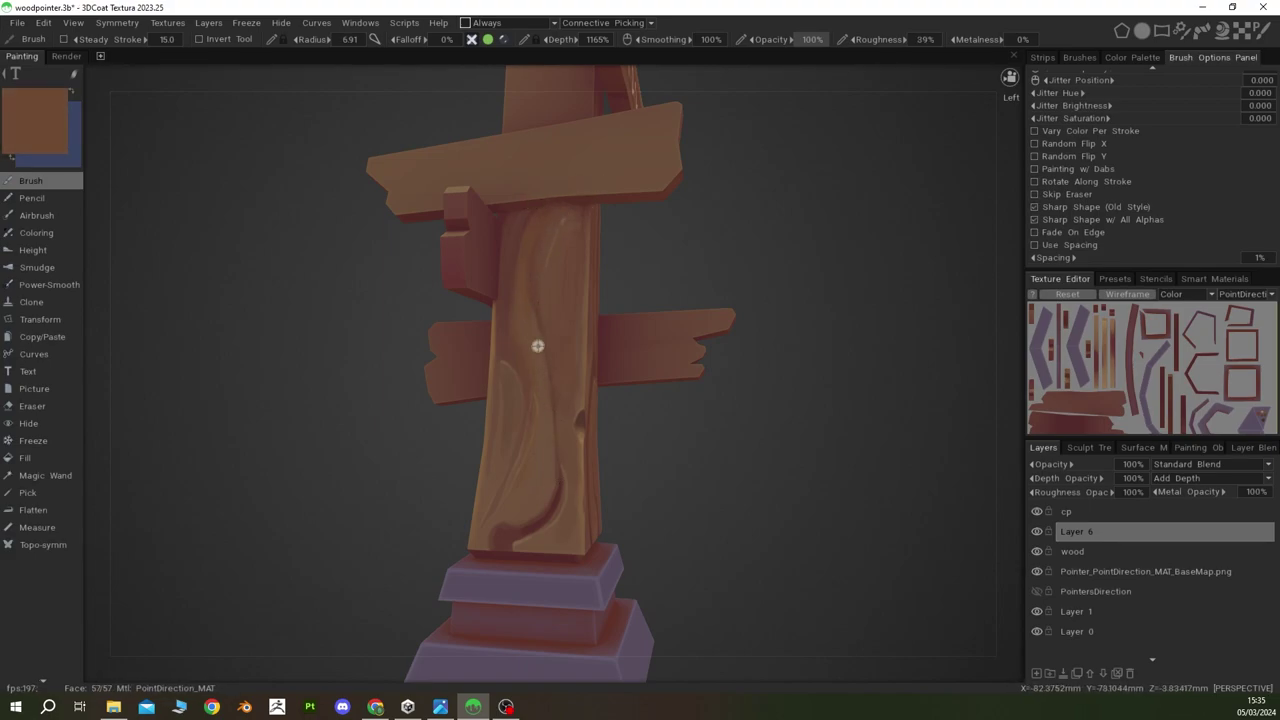
Step: Add reddish-brown and light brown swirl lines just above the base
key(v)
right_drag(510, 260, 515, 345)
key(v)
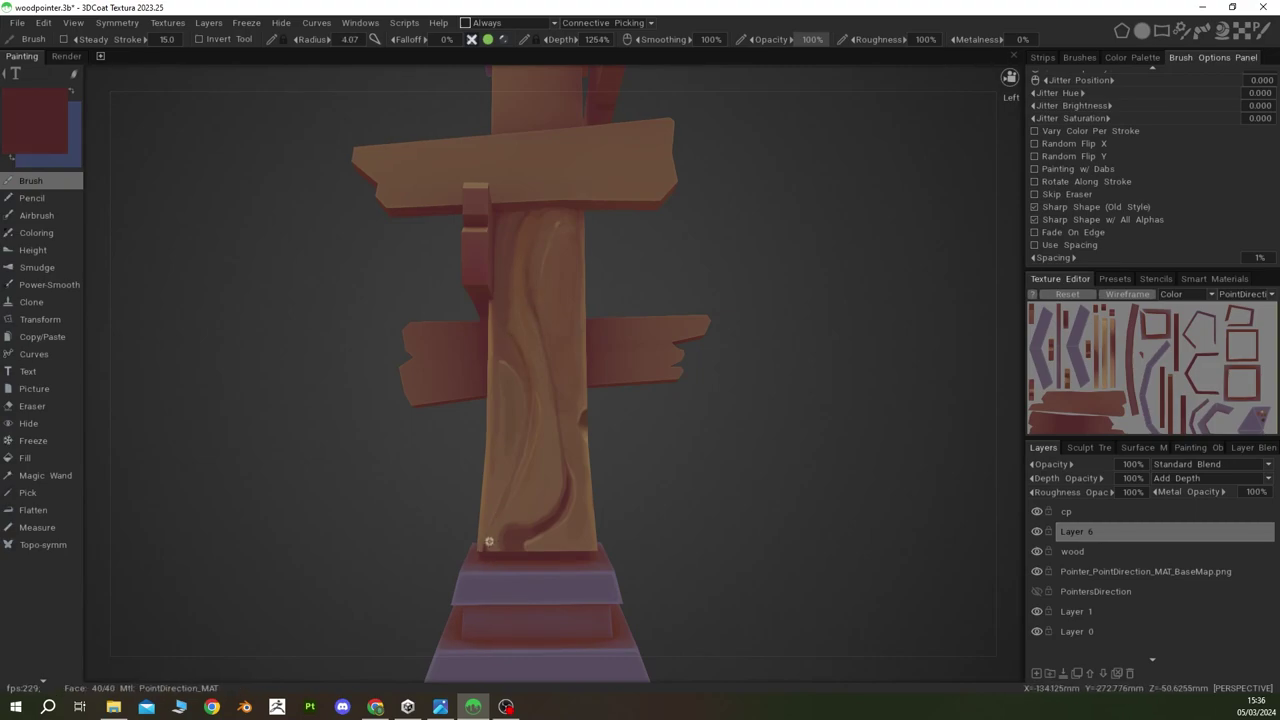
key(v)
key(v)
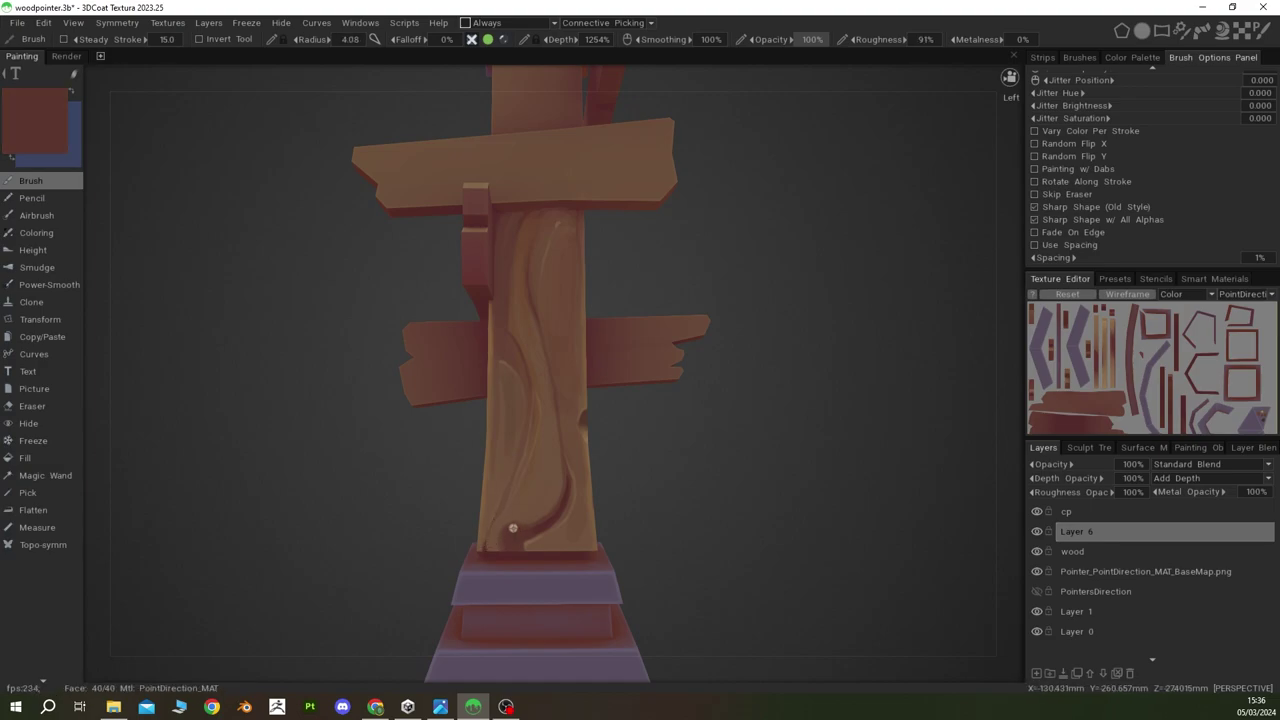
key(v)
key(v)
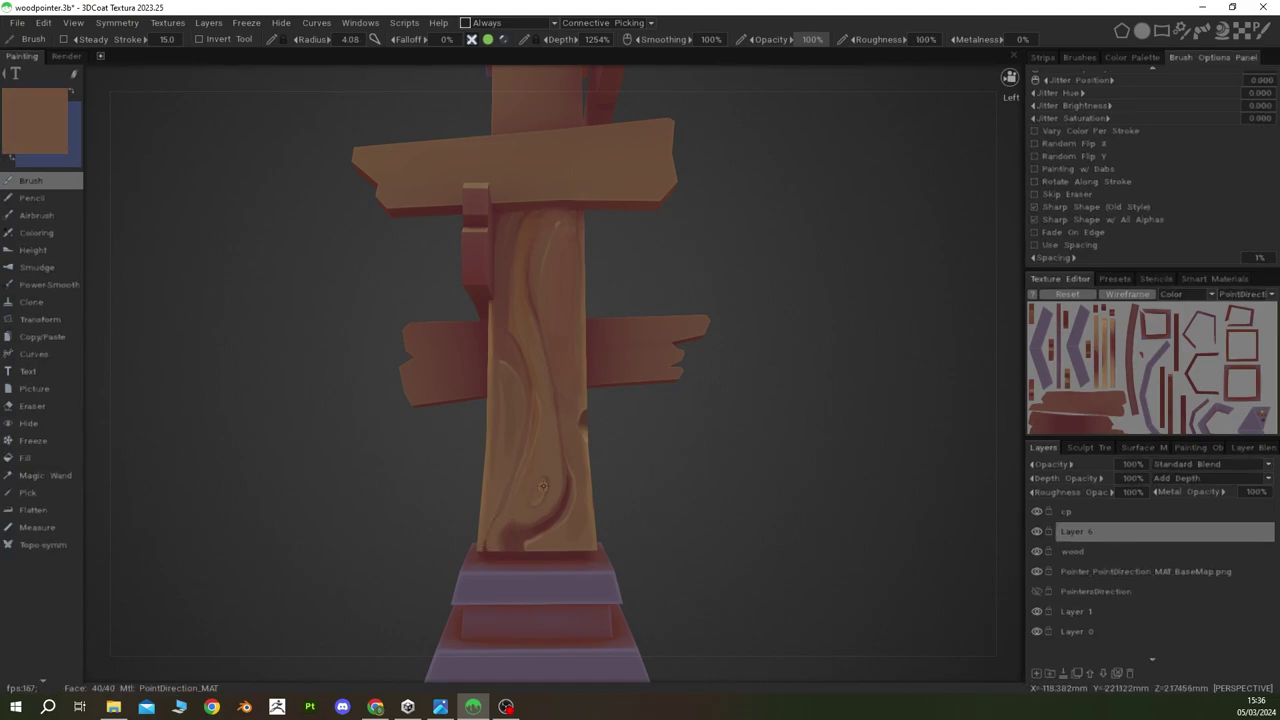
key(v)
key(v)
key(v)
key(v)
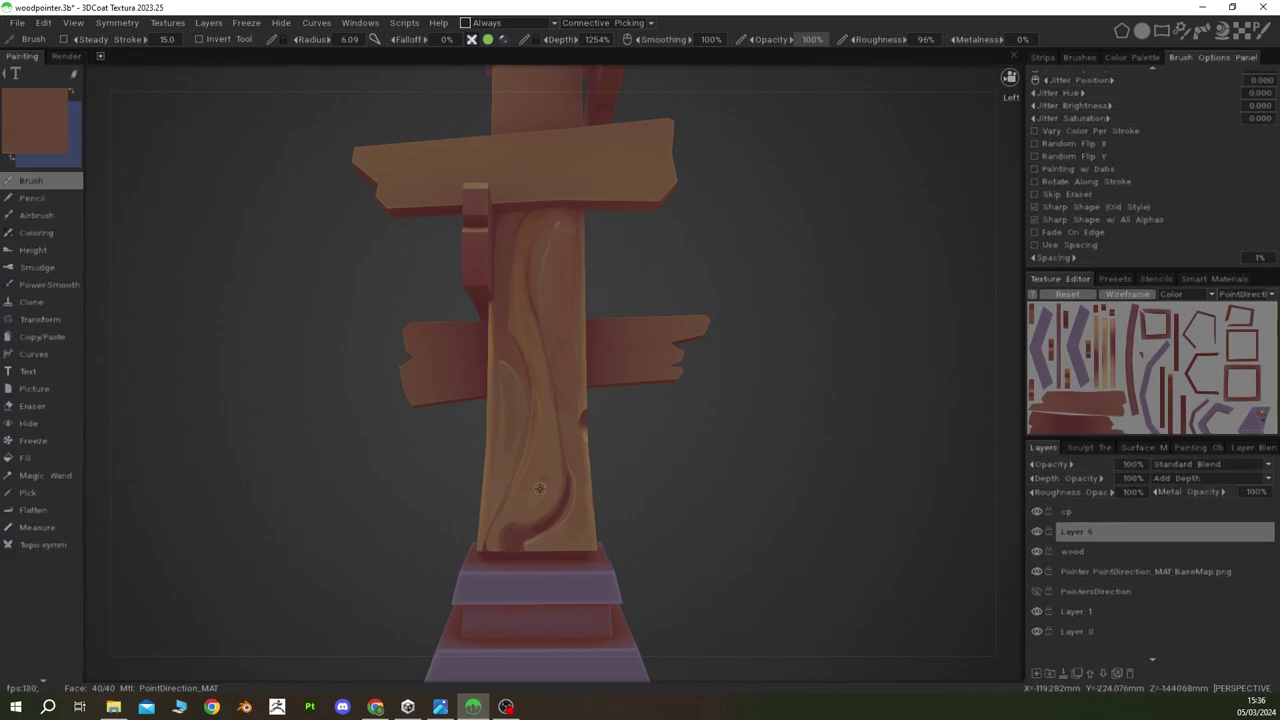
key(v)
key(v)
scroll(621, 419, down, 5)
mouse_move(621, 419)
alt+mouse_down()
mouse_move(547, 373)
mouse_move(582, 430)
alt+mouse_up()
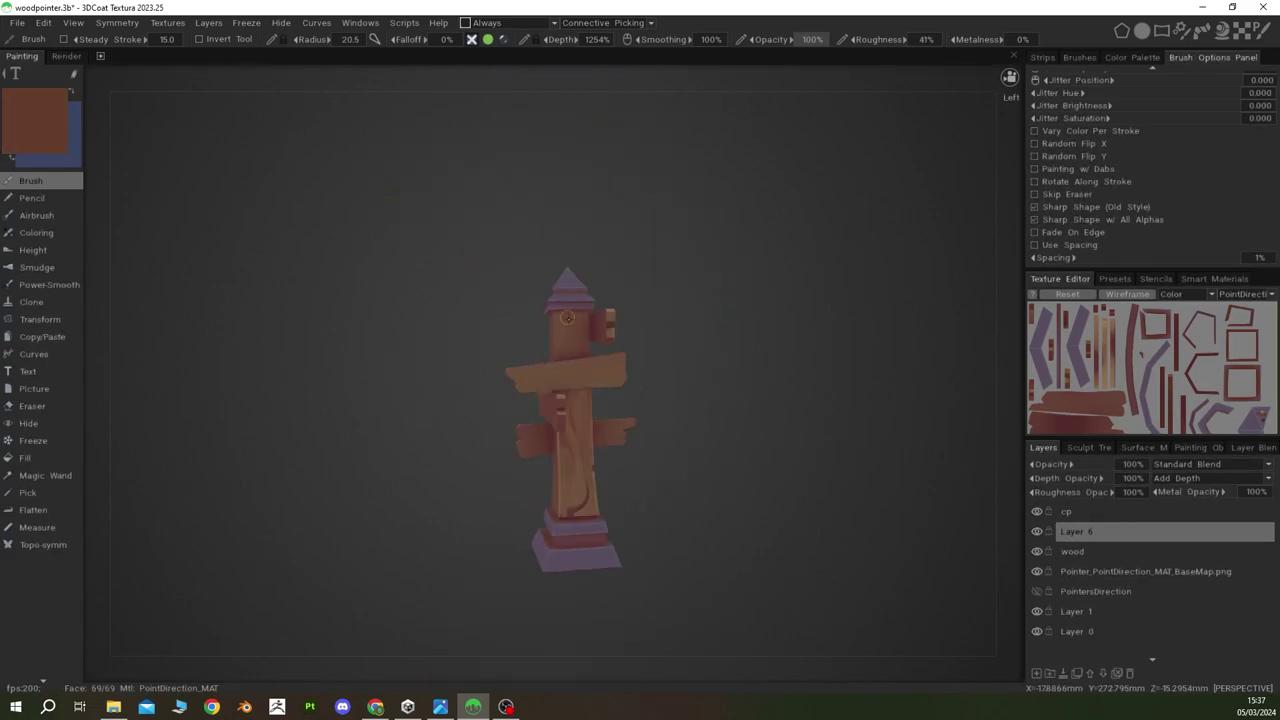
Step: Paint a dark red knot hole and tan grain lines just under the post's pointed cap
key(v)
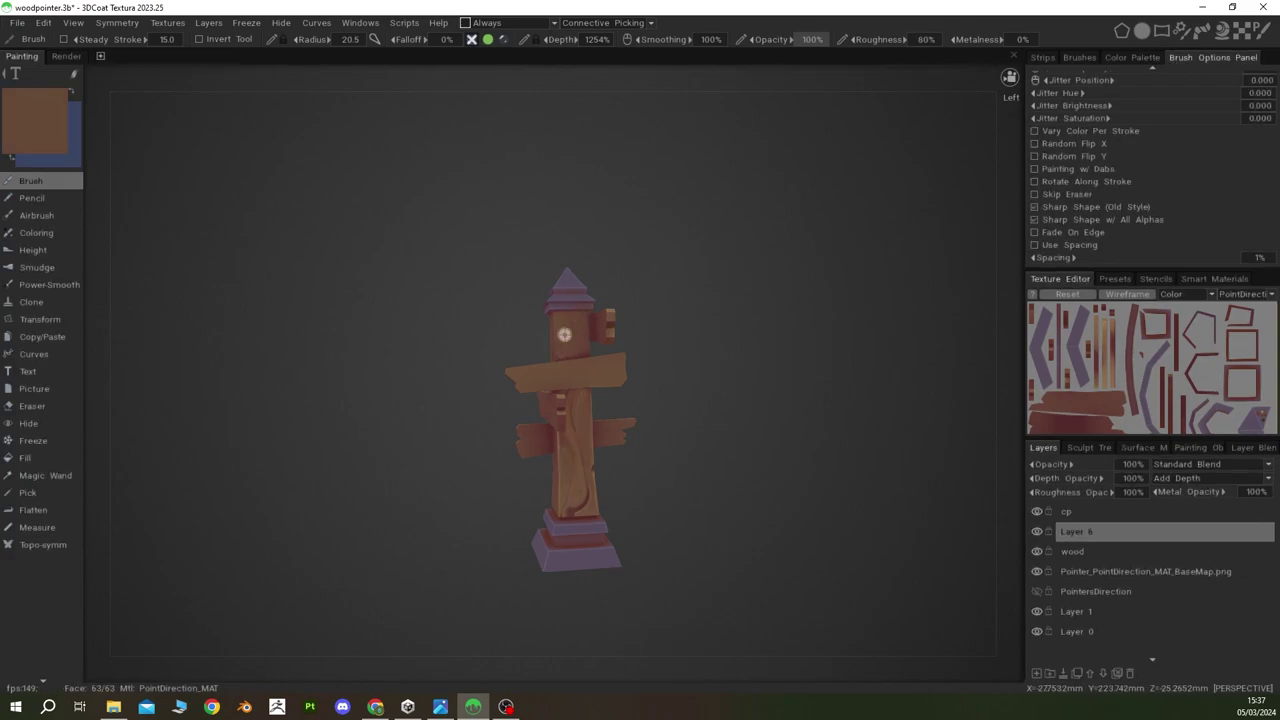
key(v)
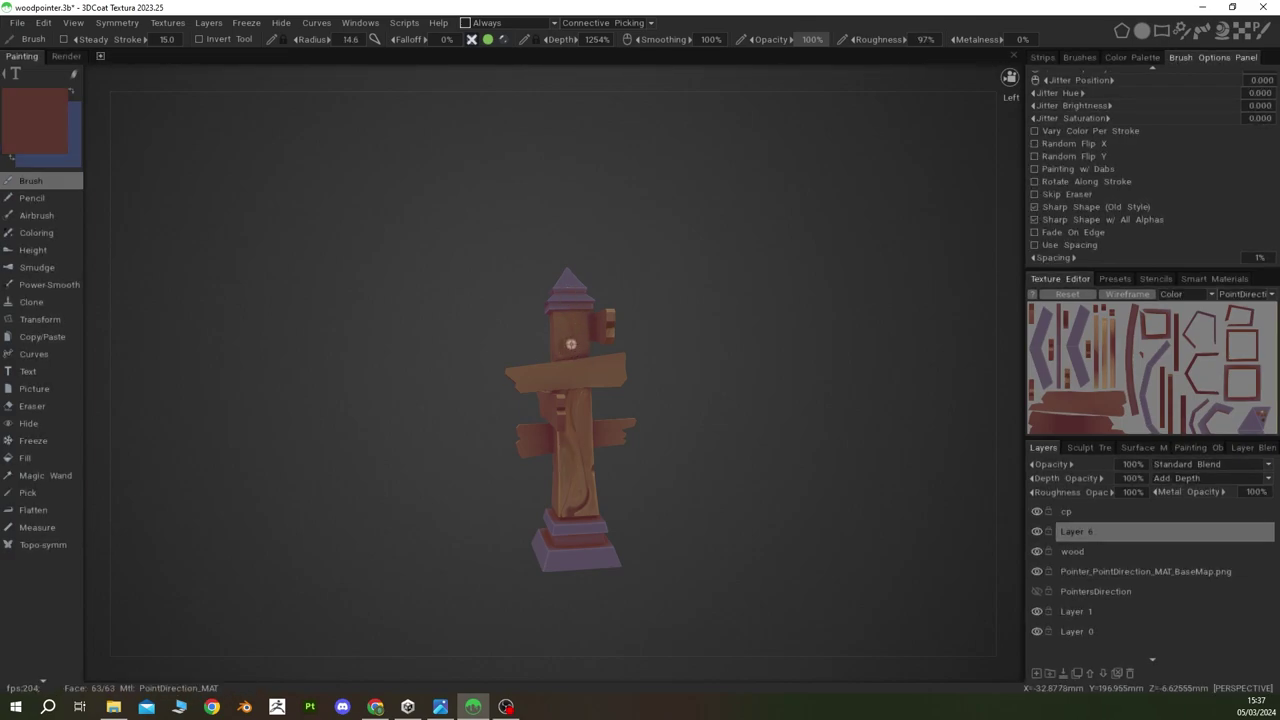
scroll(570, 344, up, 4)
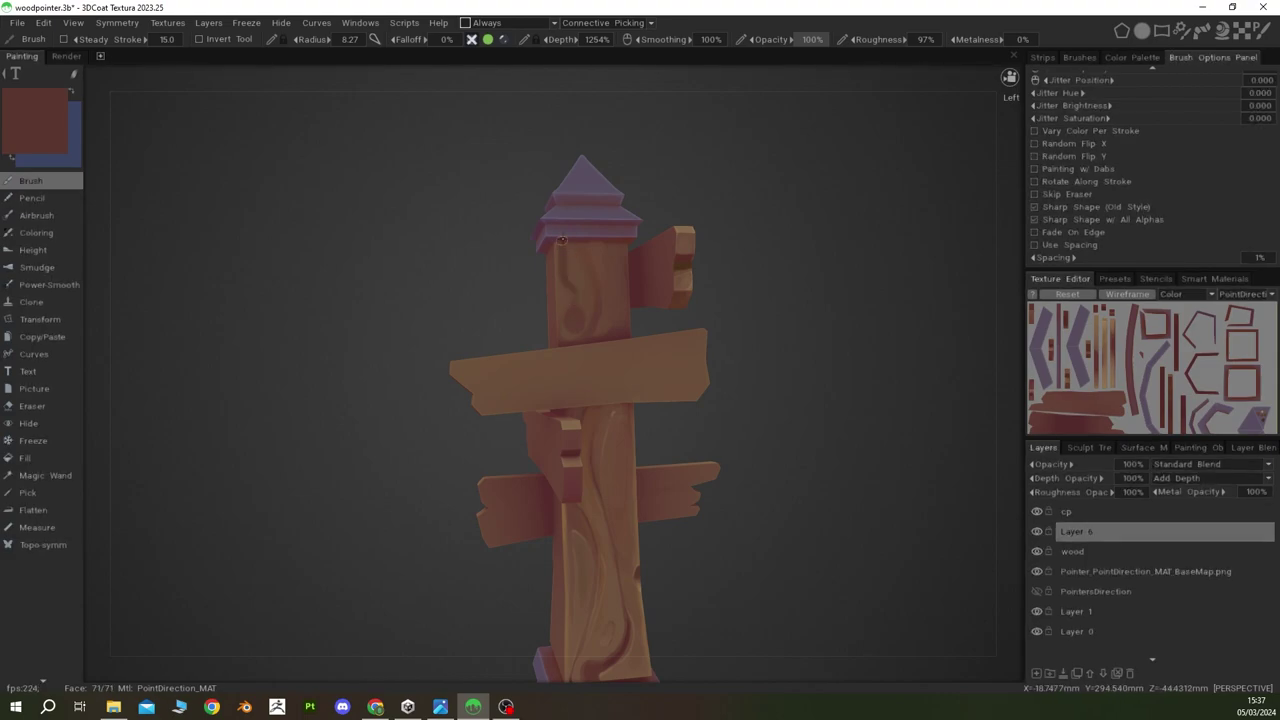
key(v)
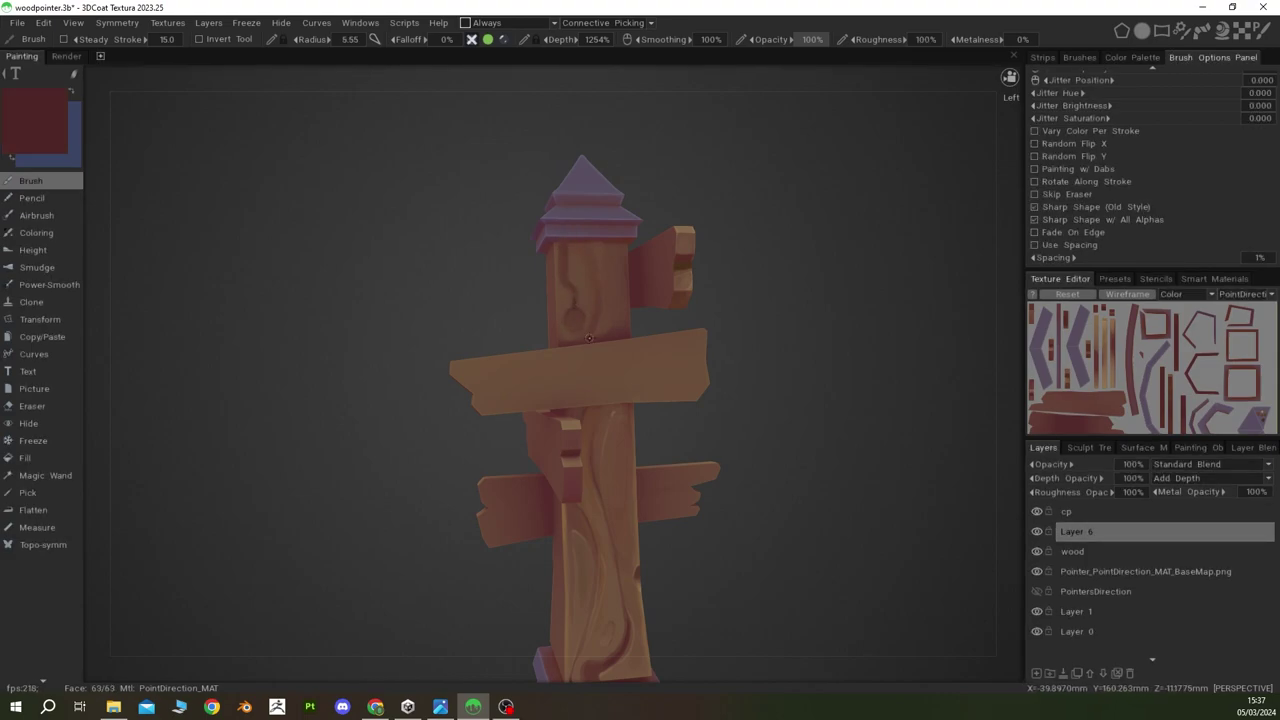
middle_drag(623, 263, 577, 244)
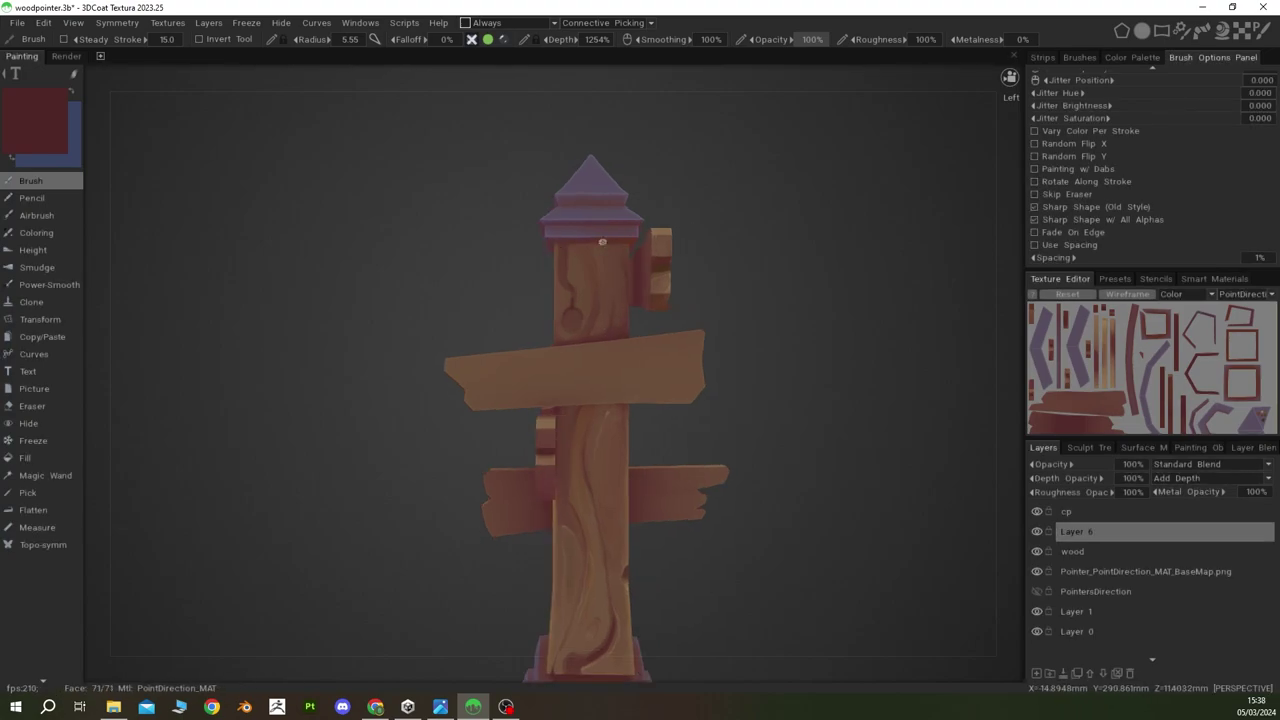
scroll(640, 420, down, 3)
key(v)
scroll(550, 370, up, 4)
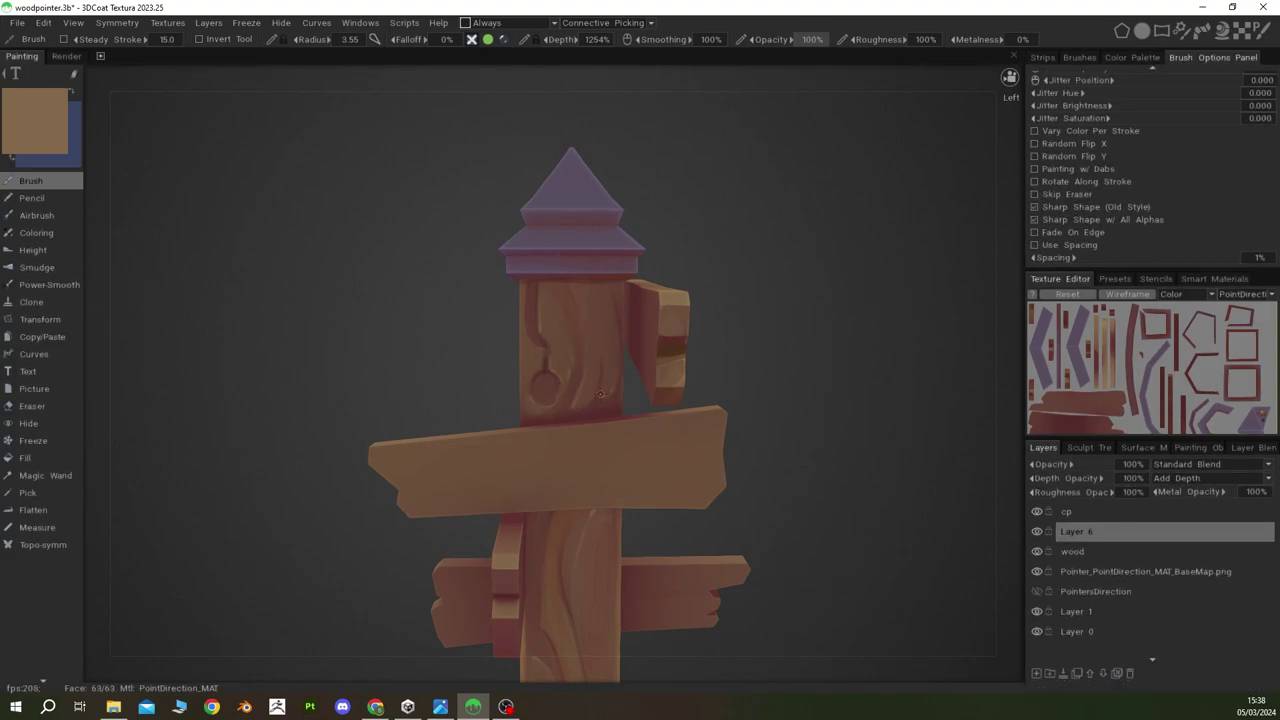
middle_drag(613, 292, 456, 441)
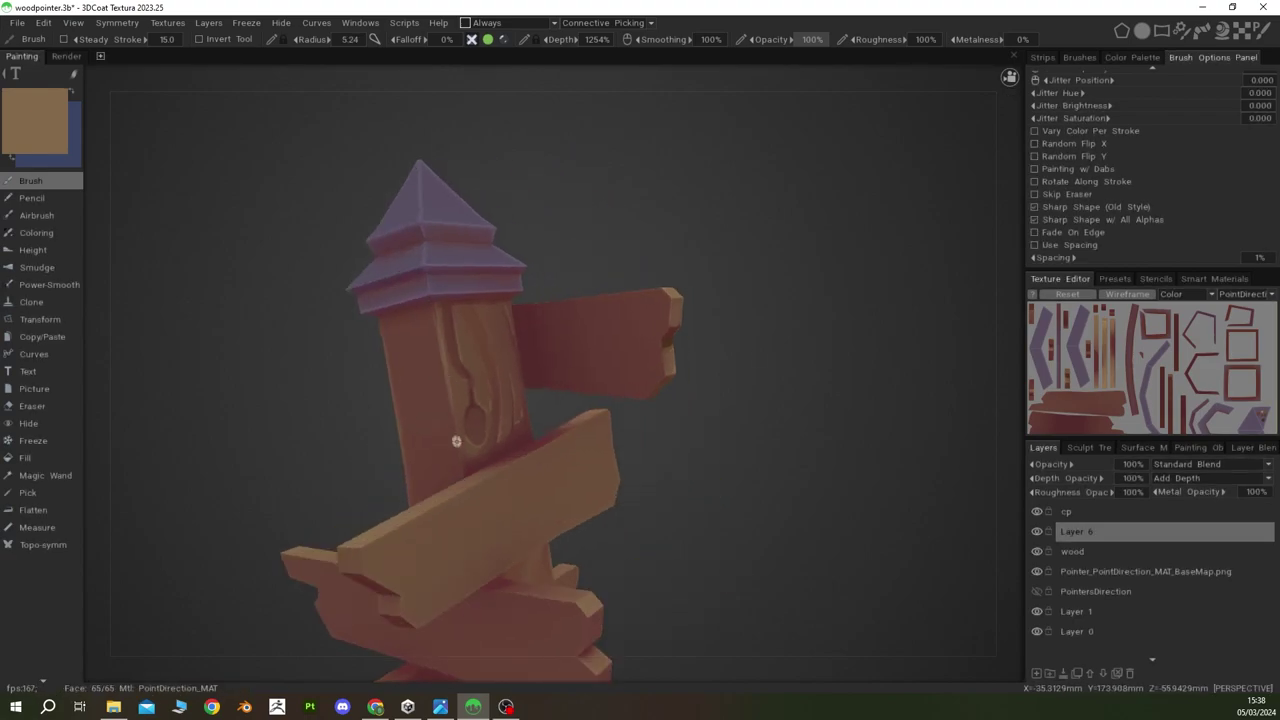
middle_drag(445, 360, 729, 400)
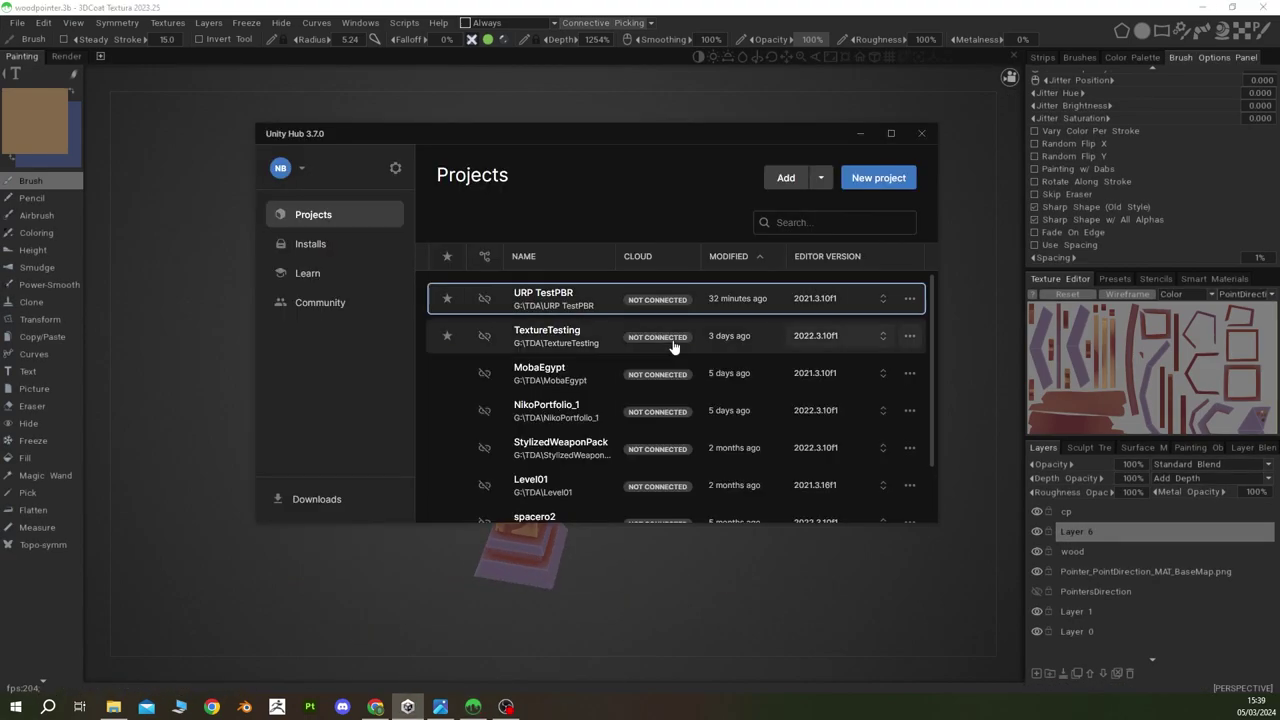
Step: Export the colour map, overwriting Pointer_PointDirection_MAT_BaseMap png in PointersDirection
mouse_move(860, 138)
middle_down()
mouse_move(543, 366)
mouse_move(743, 420)
mouse_move(535, 369)
mouse_move(617, 346)
mouse_move(507, 373)
middle_up()
scroll(507, 373, up, 2)
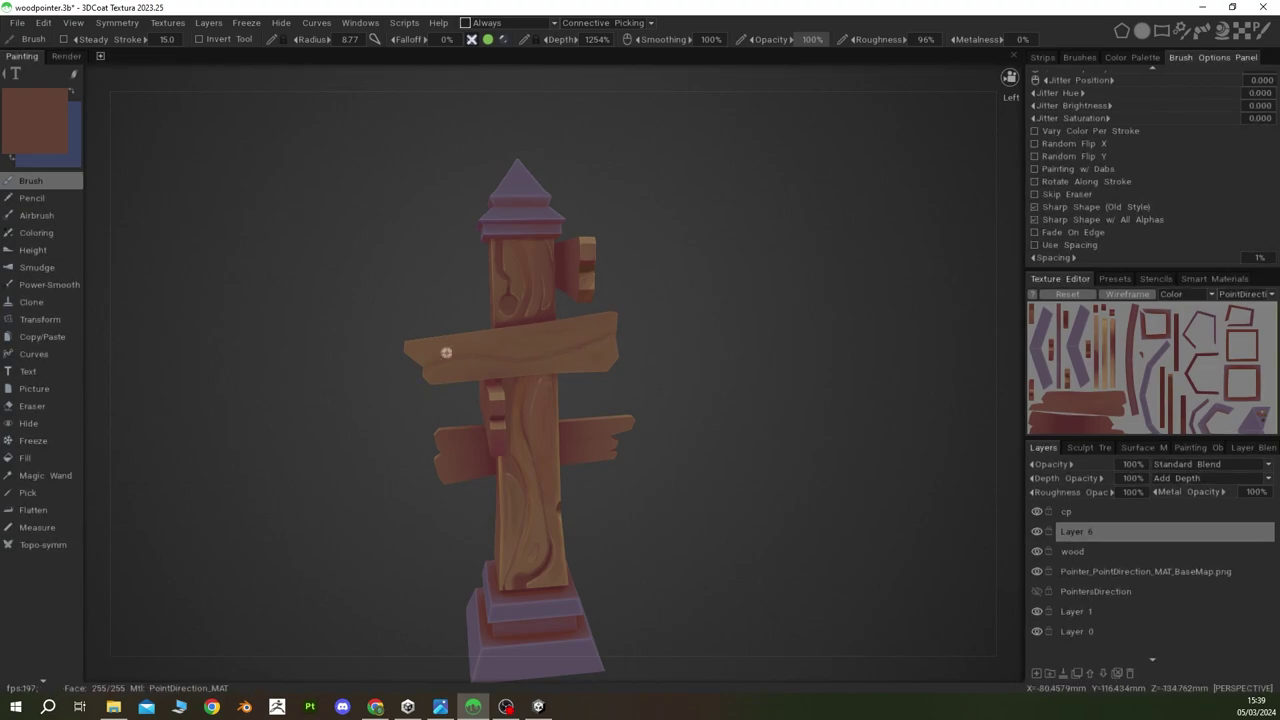
scroll(446, 352, down, 3)
click(167, 22)
click(431, 120)
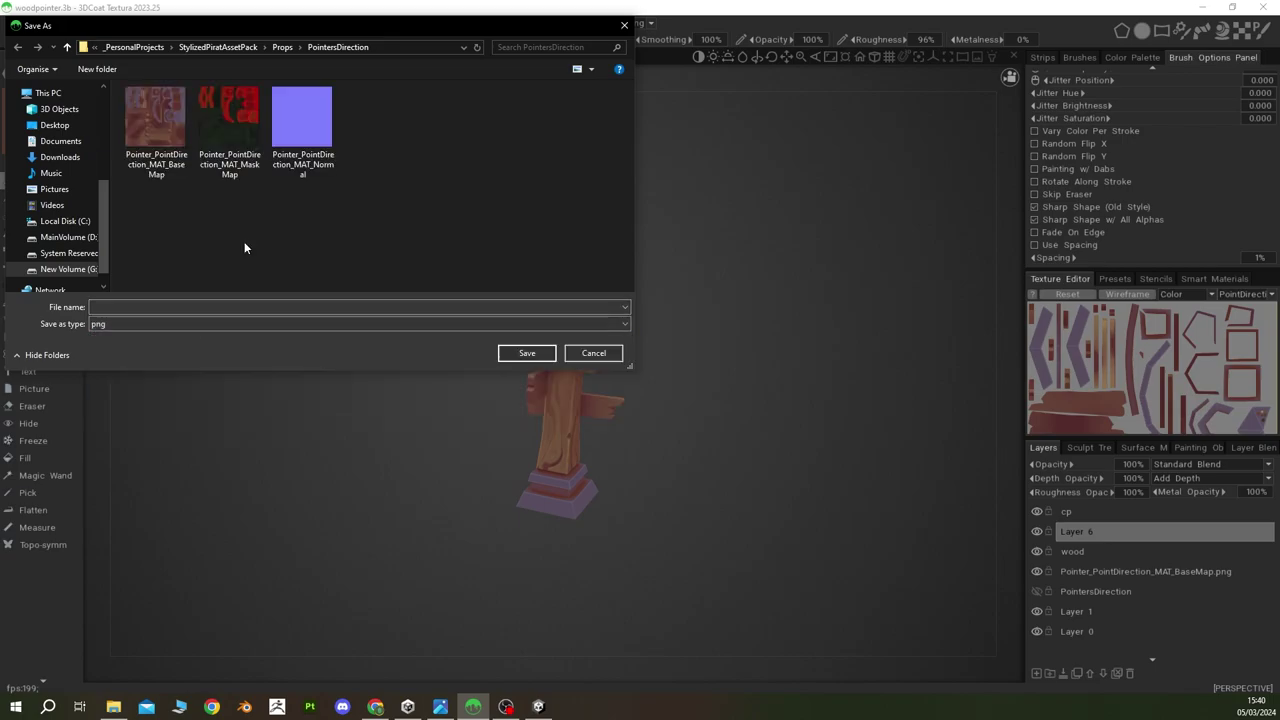
click(155, 120)
click(527, 352)
click(680, 351)
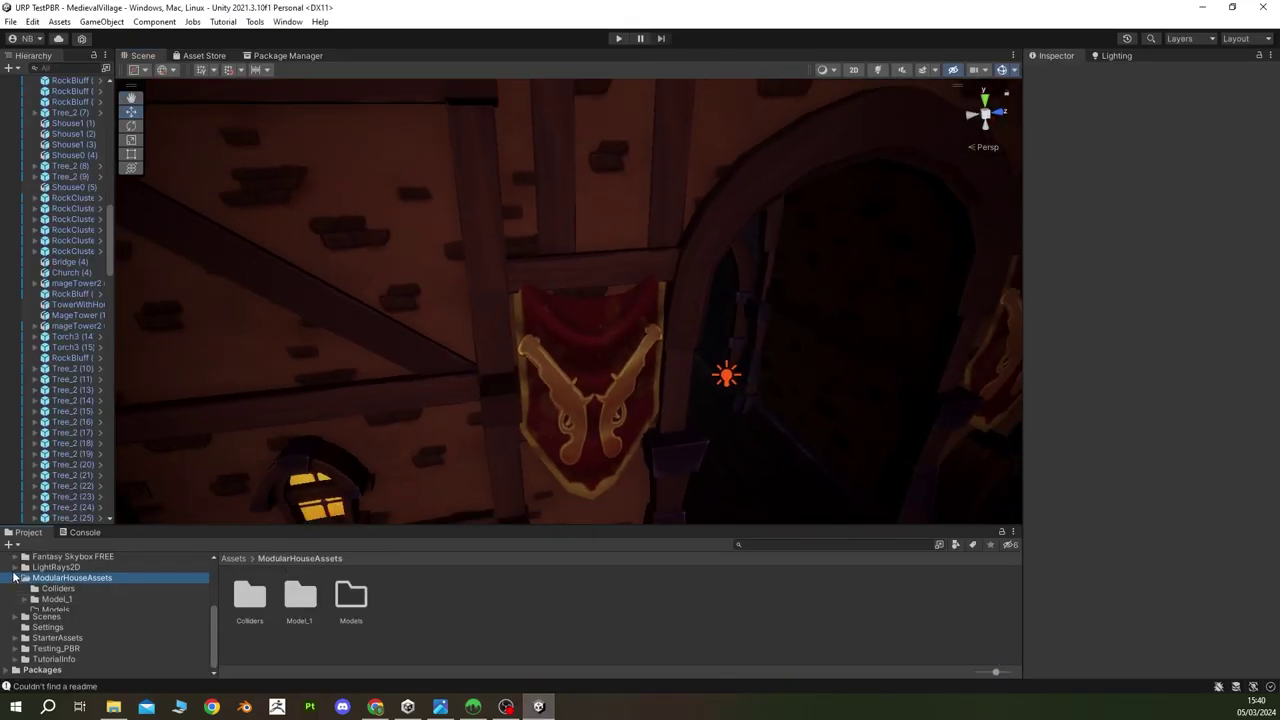
Step: Import the painted base map PNG as a new asset into the PropsAndObjects folder
click(14, 578)
click(75, 580)
click(74, 623)
right_click(822, 596)
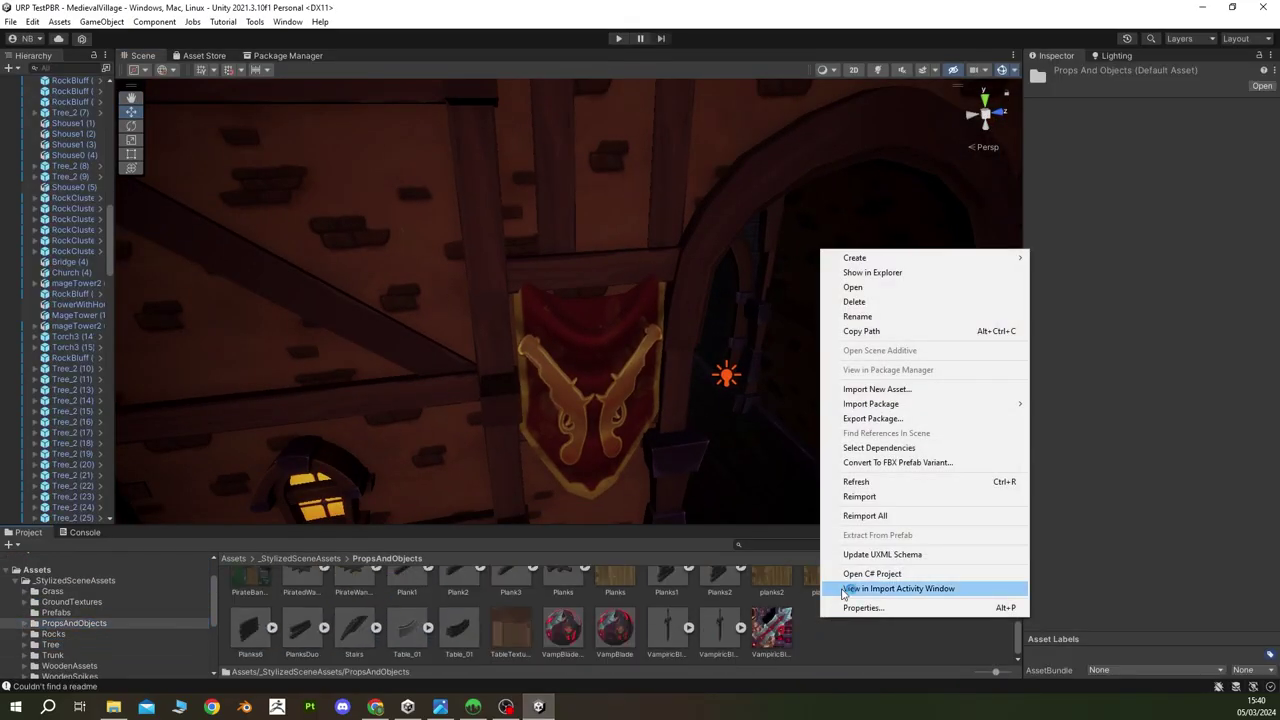
click(876, 389)
click(77, 171)
click(674, 366)
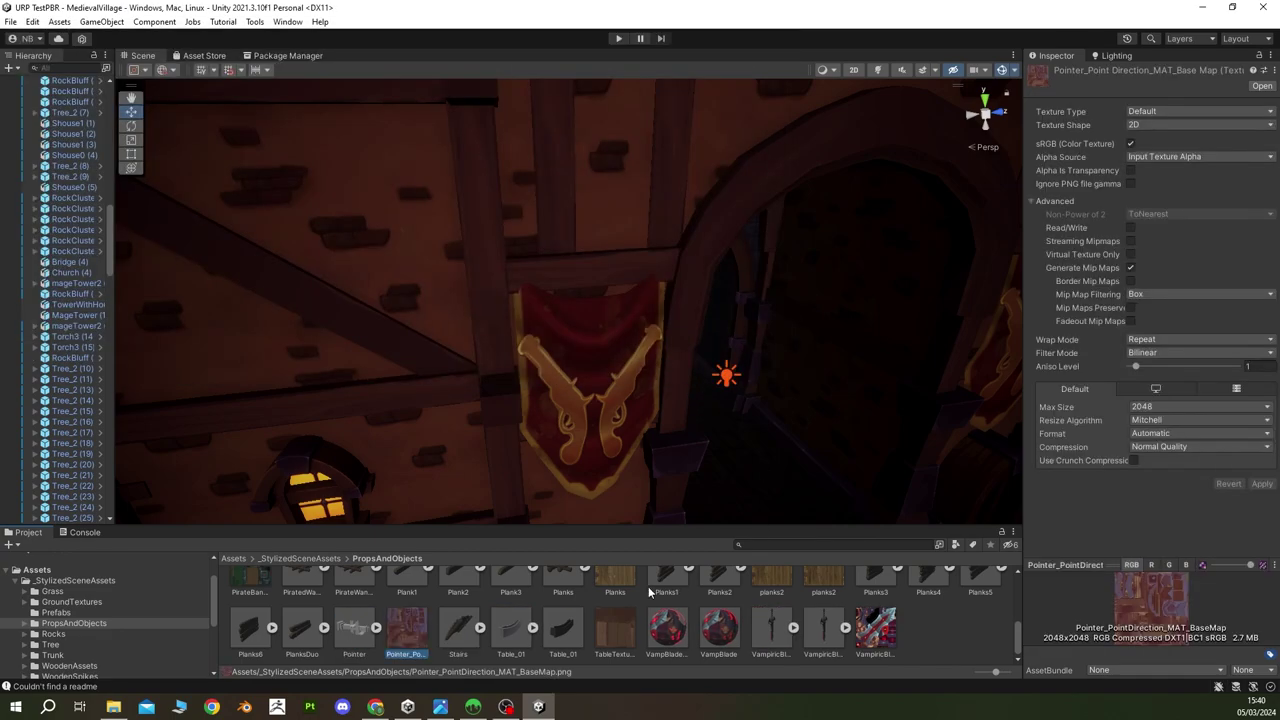
Step: Shrink the Pointer signpost to about 46 scale and place it beside the floor tiles
scroll(697, 434, down, 3)
click(711, 362)
scroll(735, 281, up, 3)
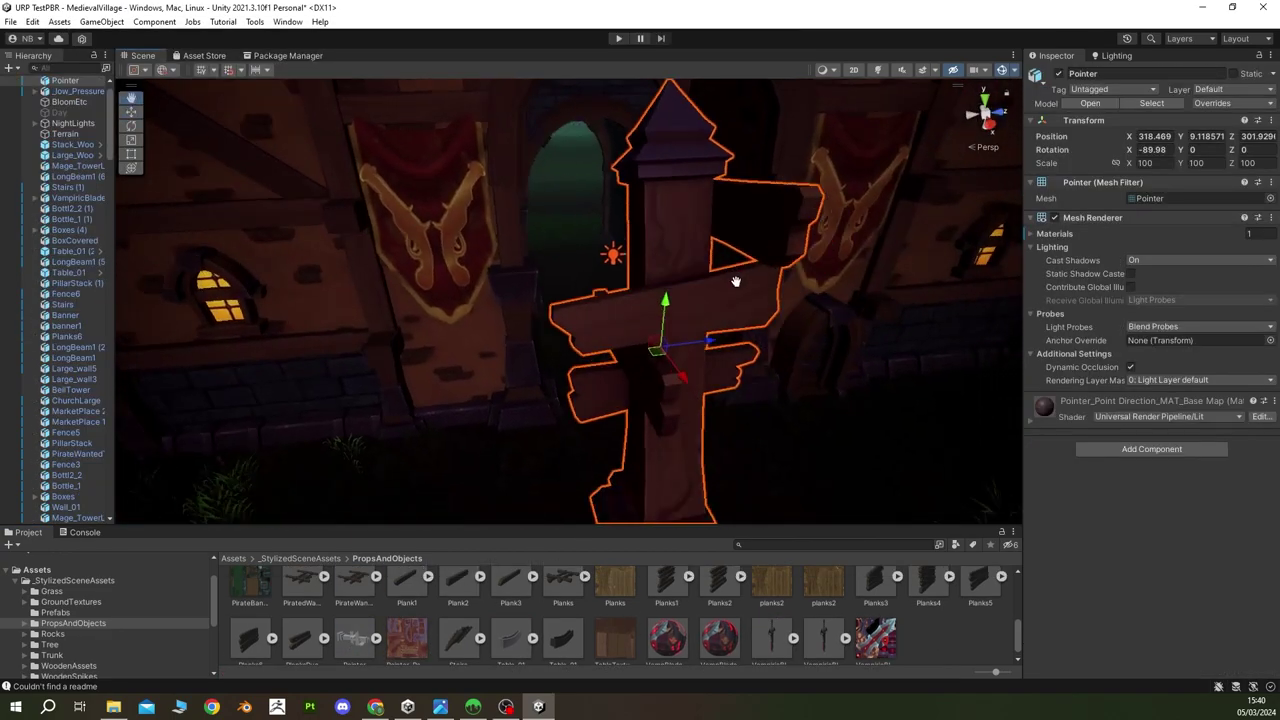
scroll(735, 281, down, 2)
click(467, 570)
click(597, 313)
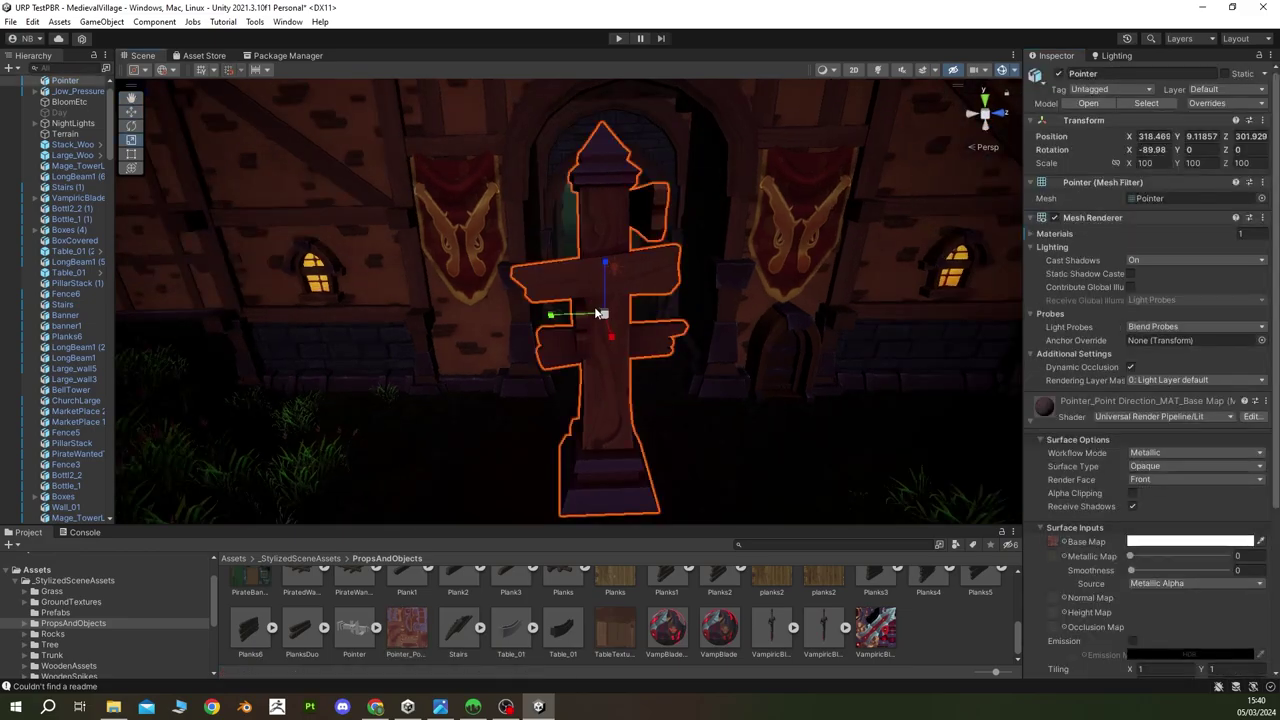
mouse_move(597, 313)
mouse_down()
mouse_move(585, 330)
mouse_move(773, 350)
mouse_move(600, 360)
mouse_up()
scroll(587, 330, down, 3)
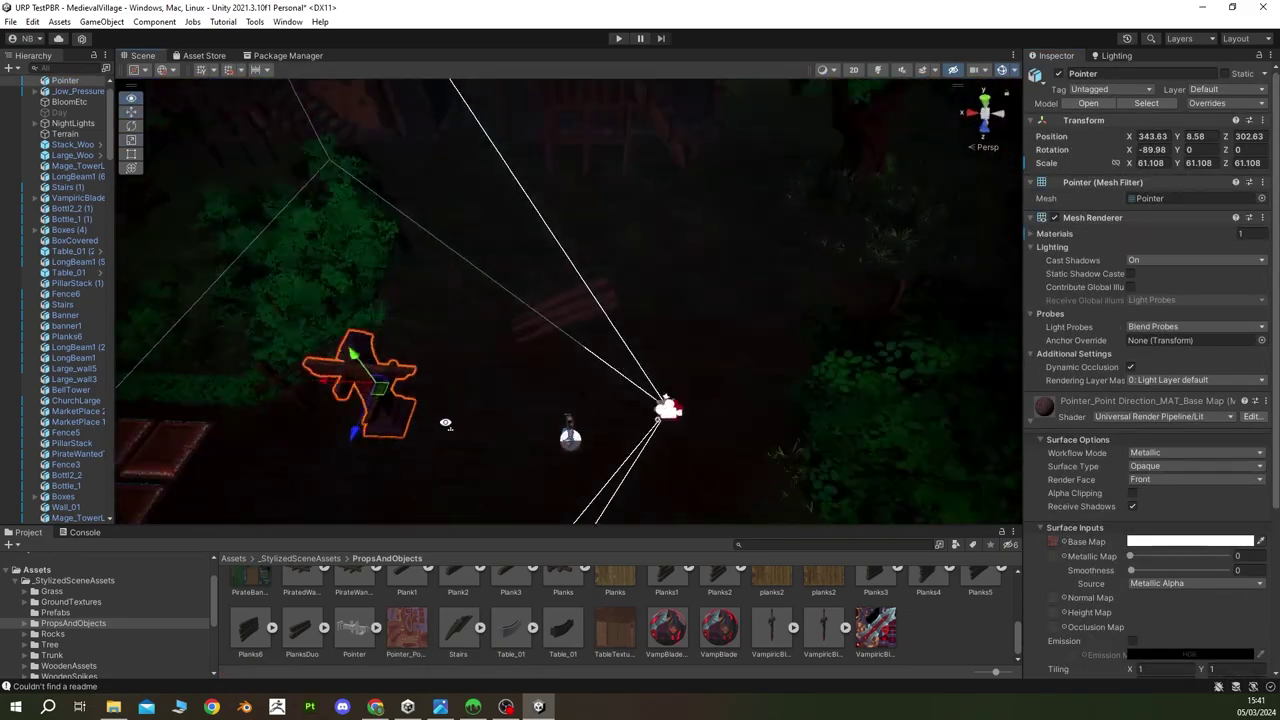
scroll(600, 360, up, 2)
drag(420, 330, 440, 360)
mouse_move(600, 360)
alt+mouse_down()
mouse_move(562, 367)
mouse_move(717, 357)
mouse_move(540, 330)
mouse_move(600, 286)
mouse_move(460, 265)
mouse_move(465, 255)
mouse_move(322, 467)
mouse_move(700, 300)
mouse_move(515, 314)
alt+mouse_up()
Step: Make Point Light (29) pale orange with a range of 3.24
click(929, 186)
click(877, 69)
click(460, 338)
key(f)
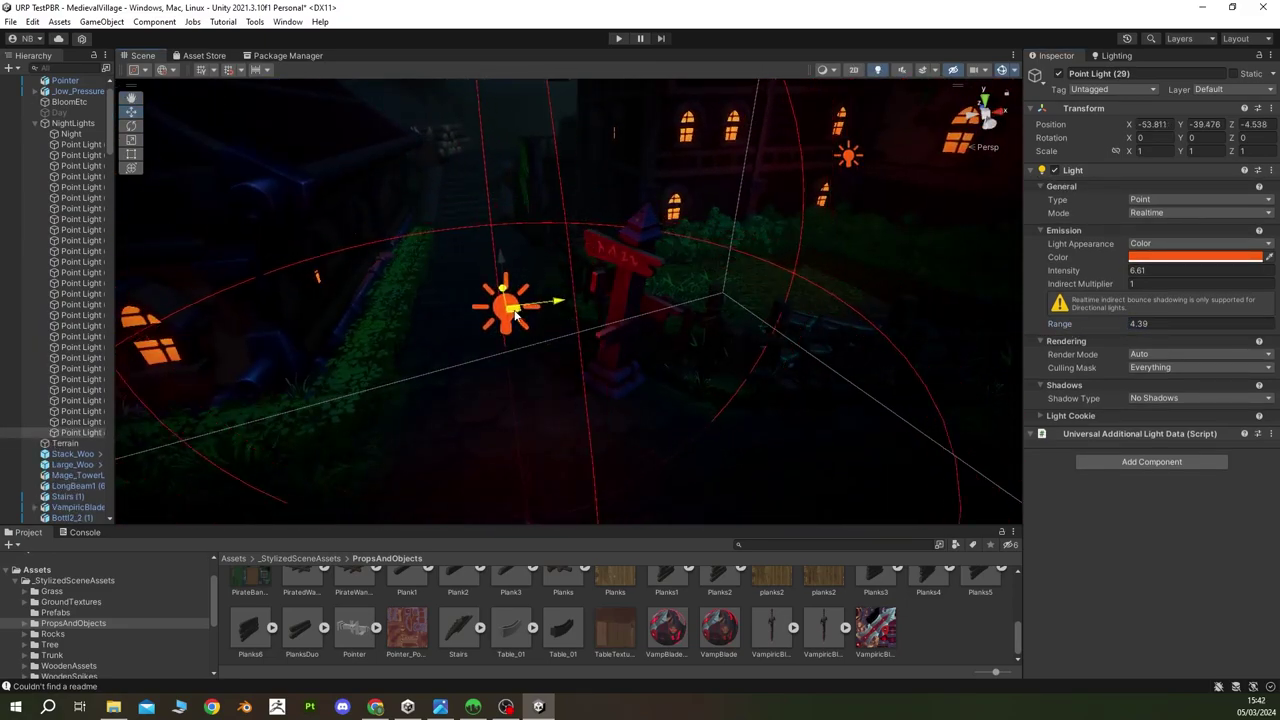
click(1195, 257)
drag(1180, 340, 1200, 330)
drag(1060, 323, 1040, 323)
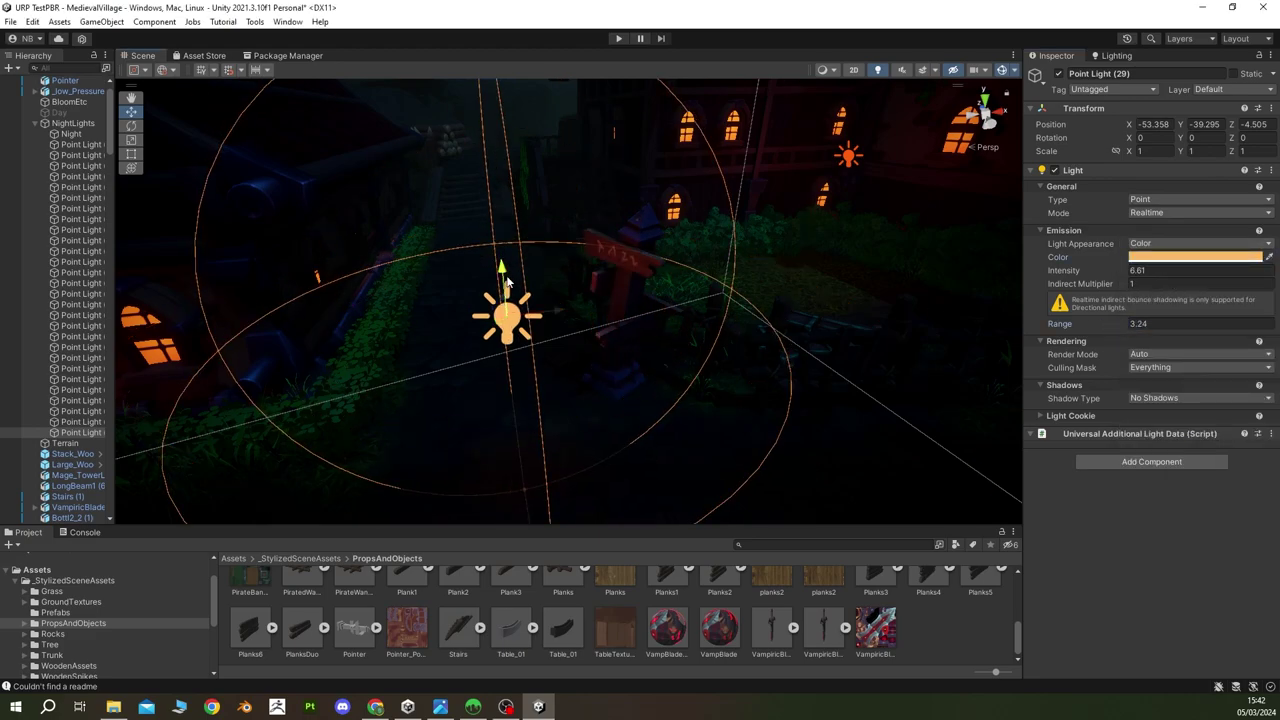
drag(507, 283, 514, 293)
Step: Playtest the village at night, then in daylight with Day on and NightLights off
key(ctrl+p)
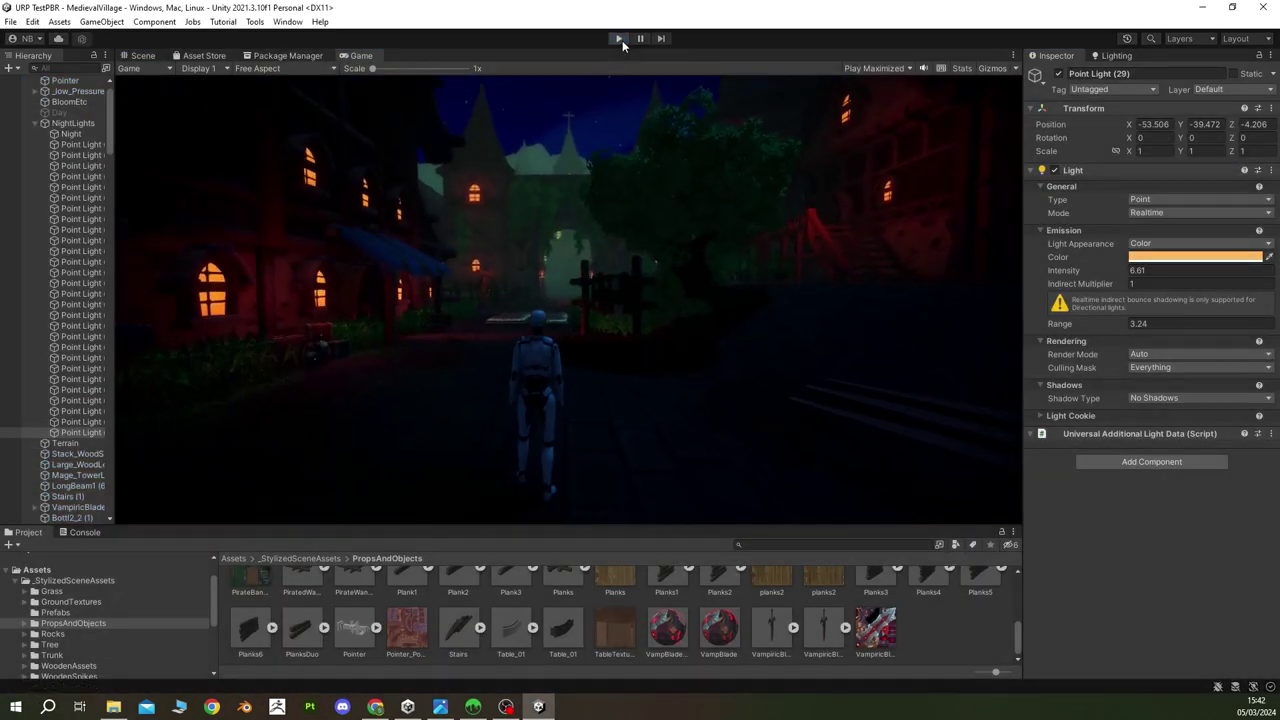
click(619, 38)
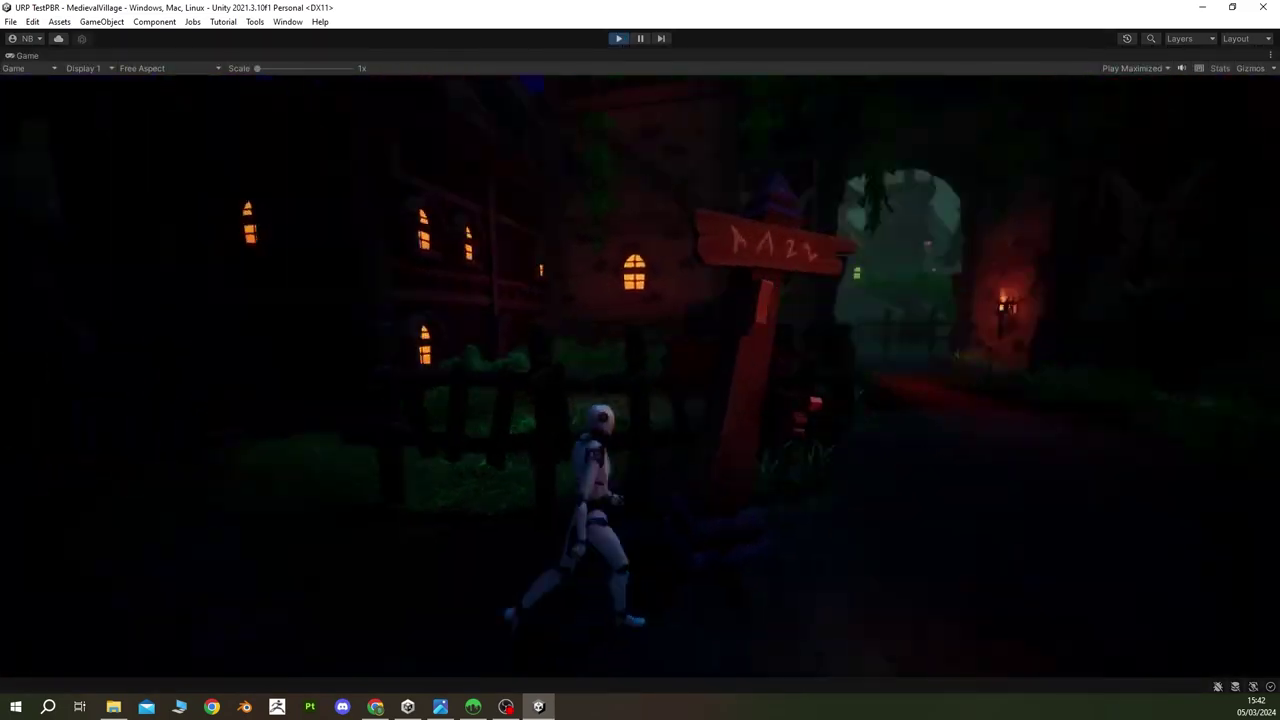
key(ctrl+p)
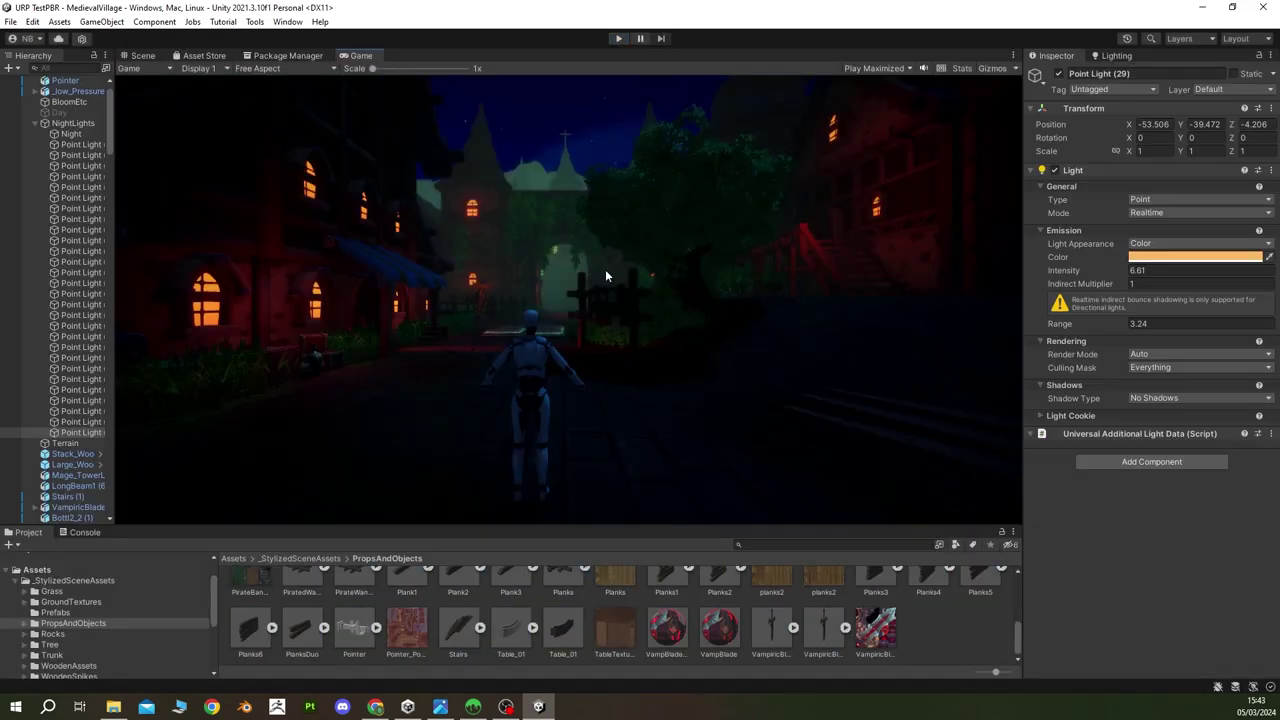
click(59, 133)
key(ctrl+p)
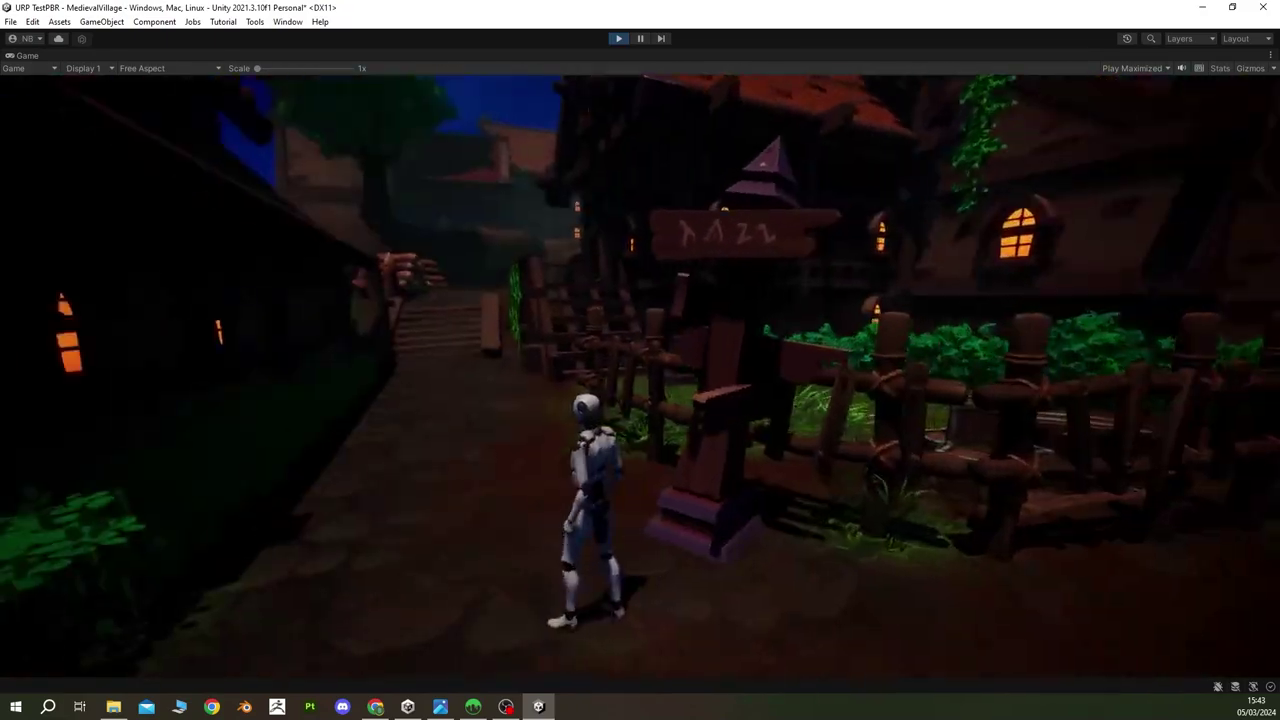
key(ctrl+p)
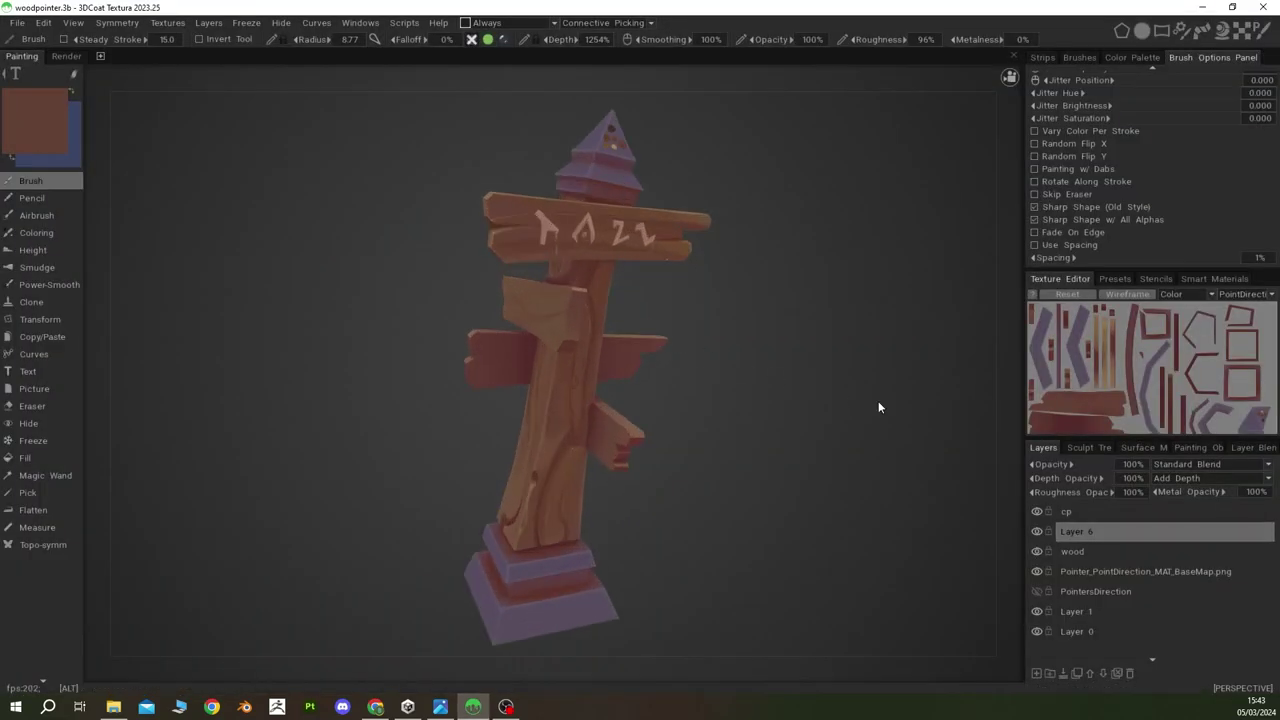
mouse_move(878, 401)
alt+mouse_down()
mouse_move(780, 350)
mouse_move(566, 420)
mouse_move(523, 471)
mouse_move(643, 486)
alt+mouse_up()
mouse_move(660, 577)
alt+mouse_down()
mouse_move(632, 447)
mouse_move(651, 306)
mouse_move(604, 494)
mouse_move(609, 466)
mouse_move(580, 440)
mouse_move(543, 491)
mouse_move(581, 488)
mouse_move(603, 458)
mouse_move(580, 451)
mouse_move(603, 336)
alt+mouse_up()
scroll(604, 494, up, 5)
Step: Add light tan highlights to the small plank beside the top of the post
scroll(604, 494, up, 3)
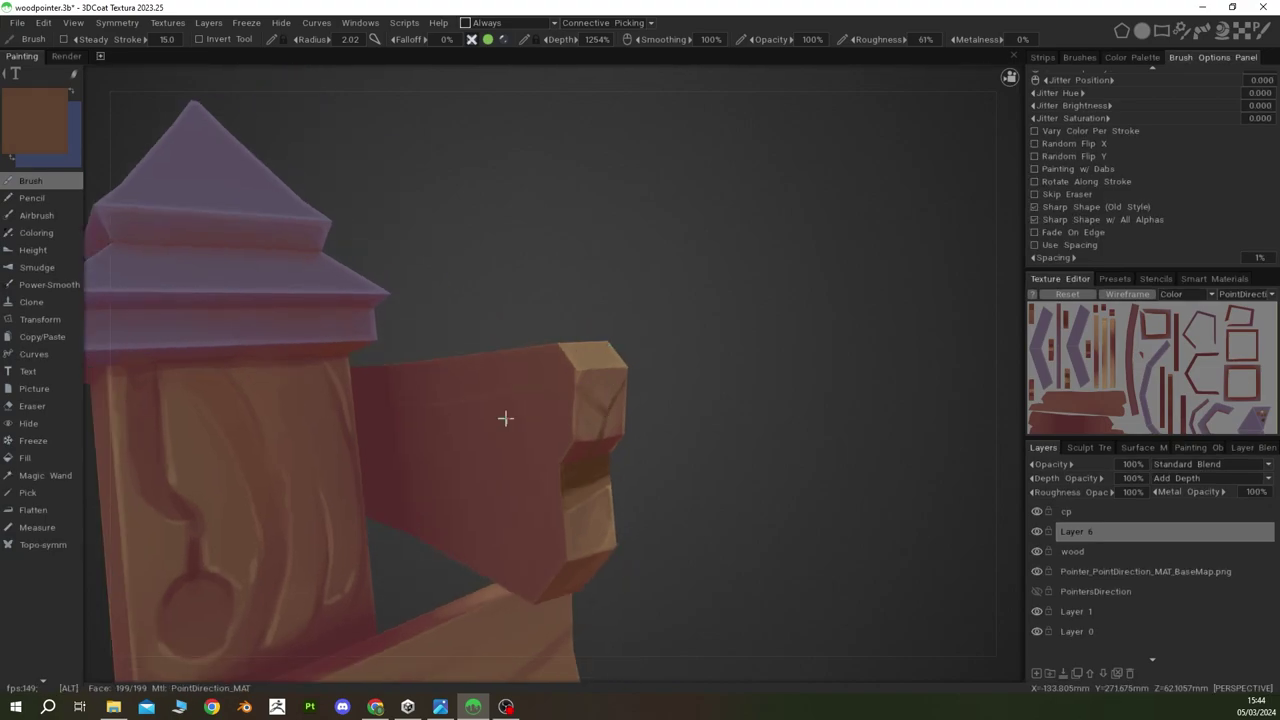
mouse_move(505, 418)
alt+mouse_down()
mouse_move(486, 394)
mouse_move(537, 382)
alt+mouse_up()
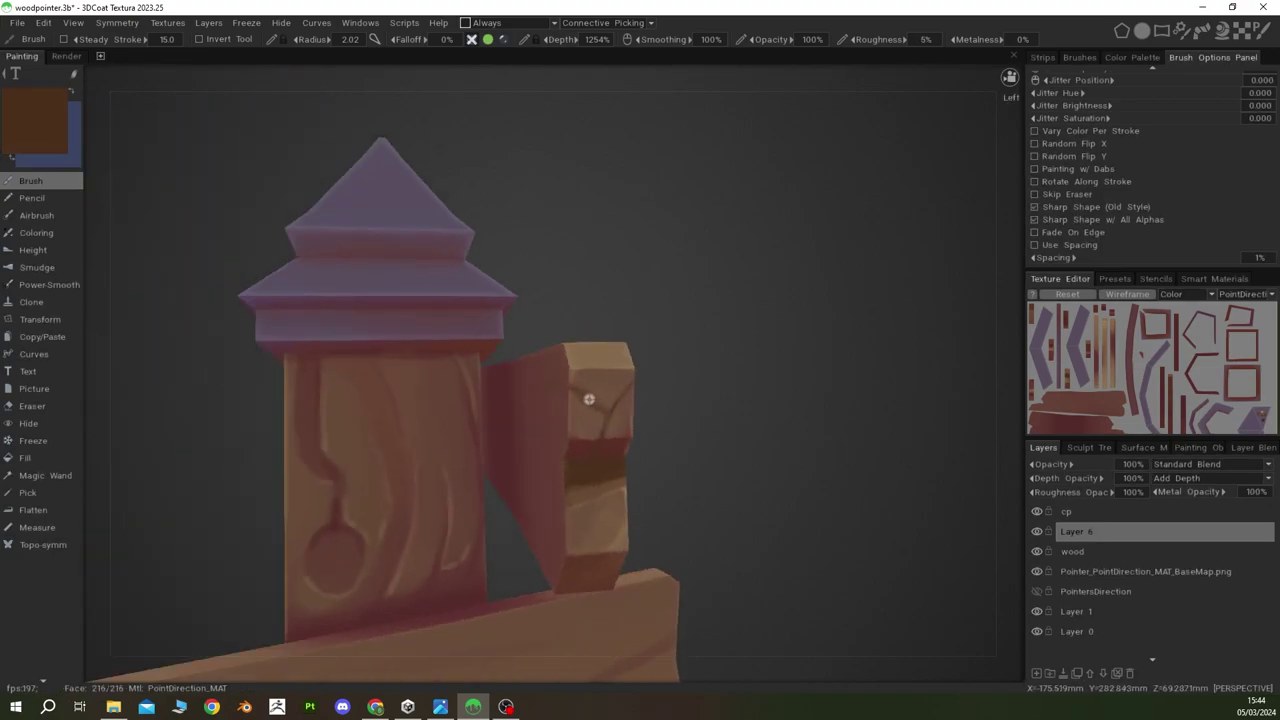
key(v)
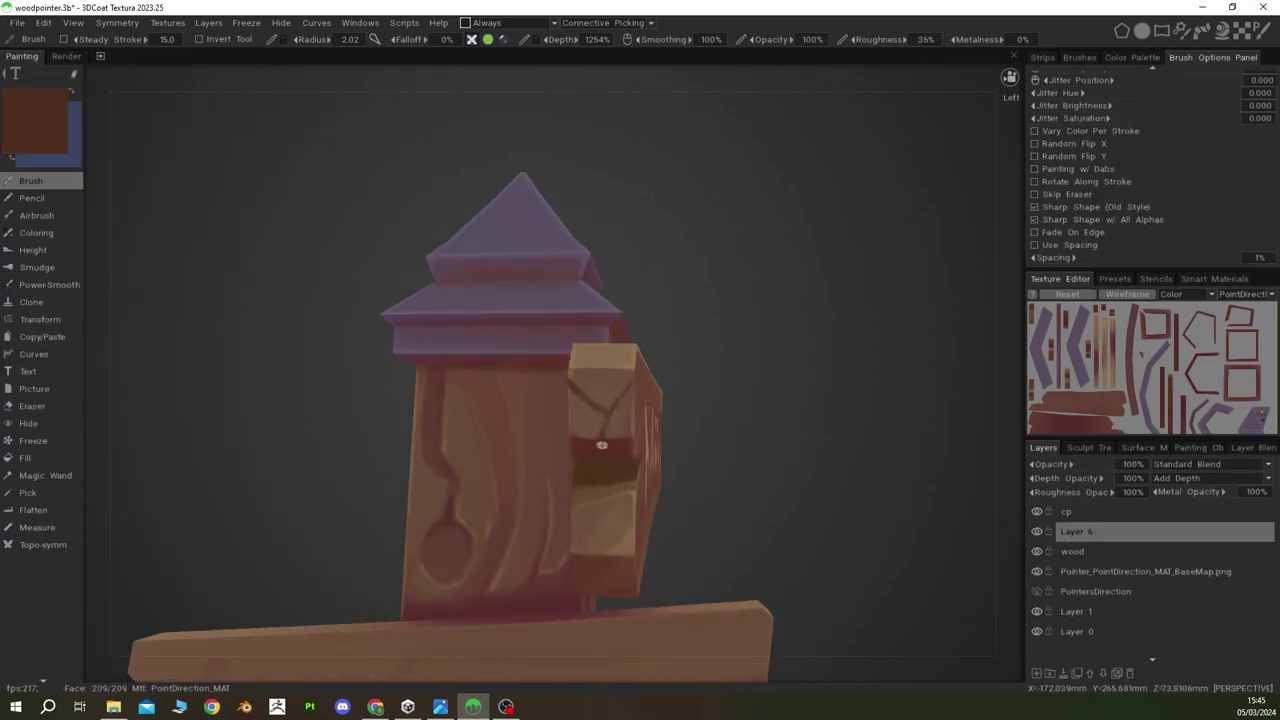
key(v)
mouse_move(594, 417)
alt+mouse_down()
mouse_move(672, 427)
mouse_move(577, 400)
mouse_move(570, 427)
alt+mouse_up()
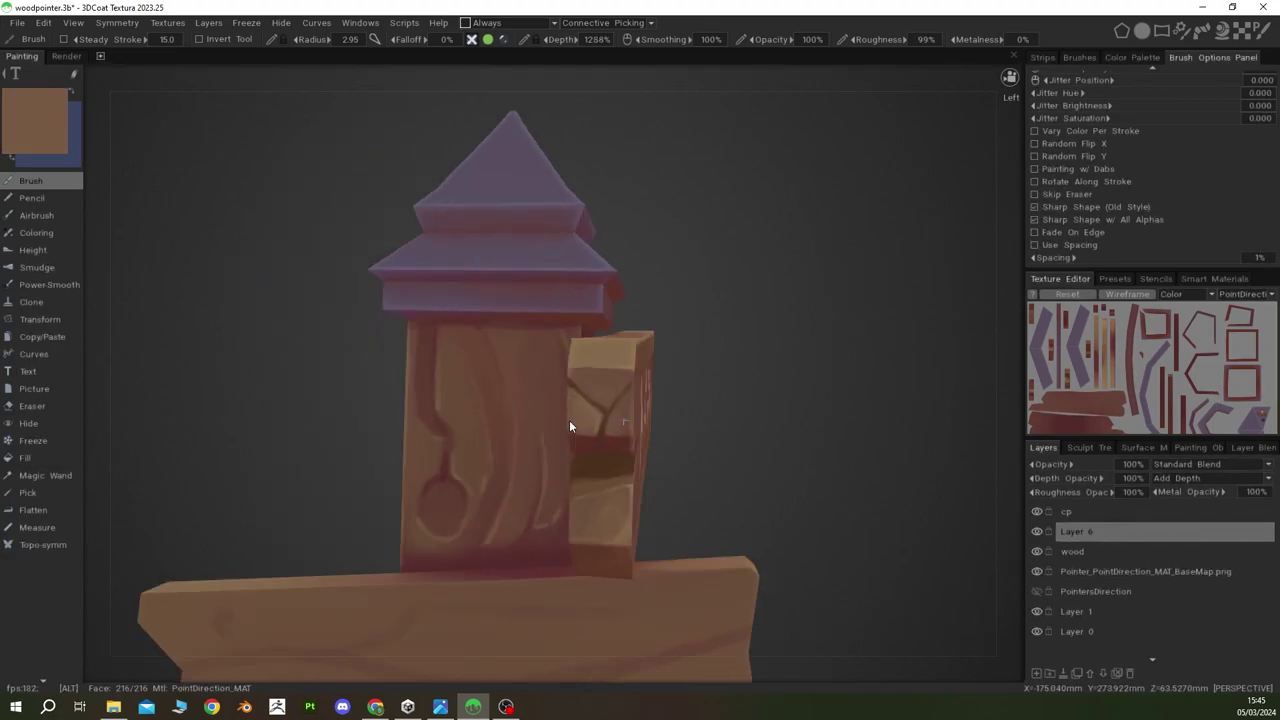
scroll(570, 427, up, 5)
key(v)
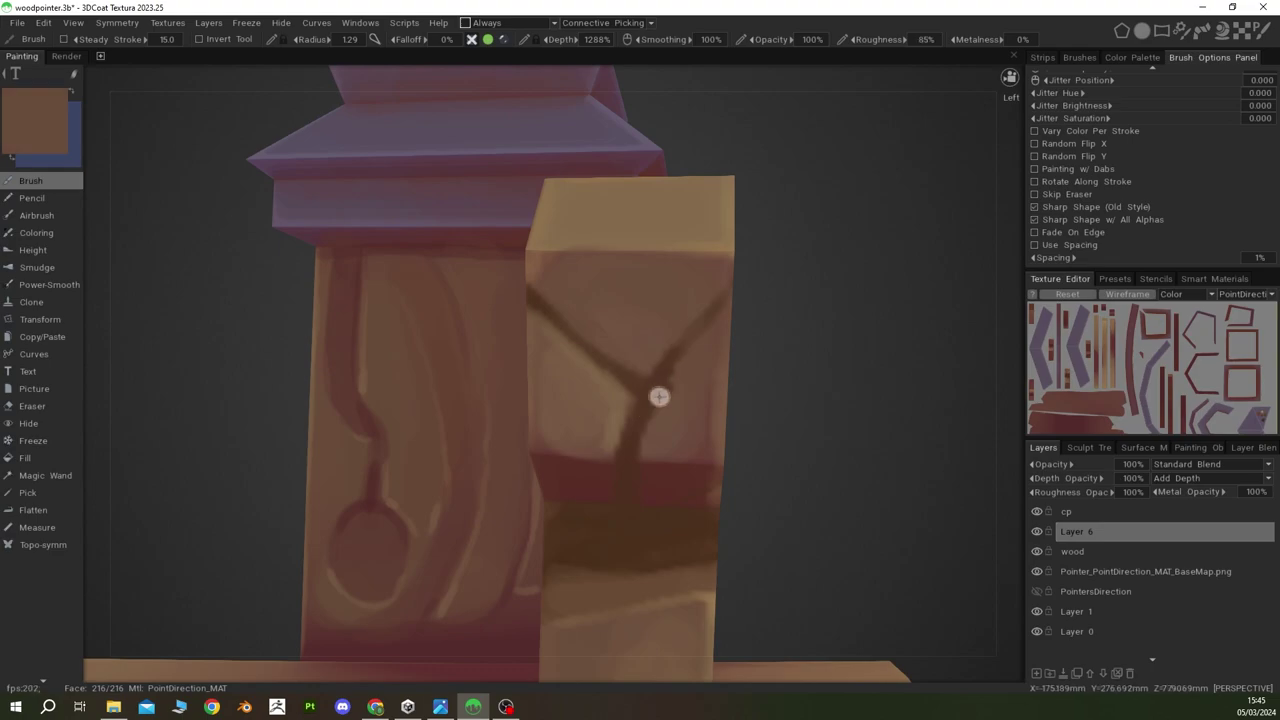
key(v)
Step: Paint dark red-brown crack lines across the small side plank, alternating with tan
alt+drag(665, 380, 743, 277)
key(v)
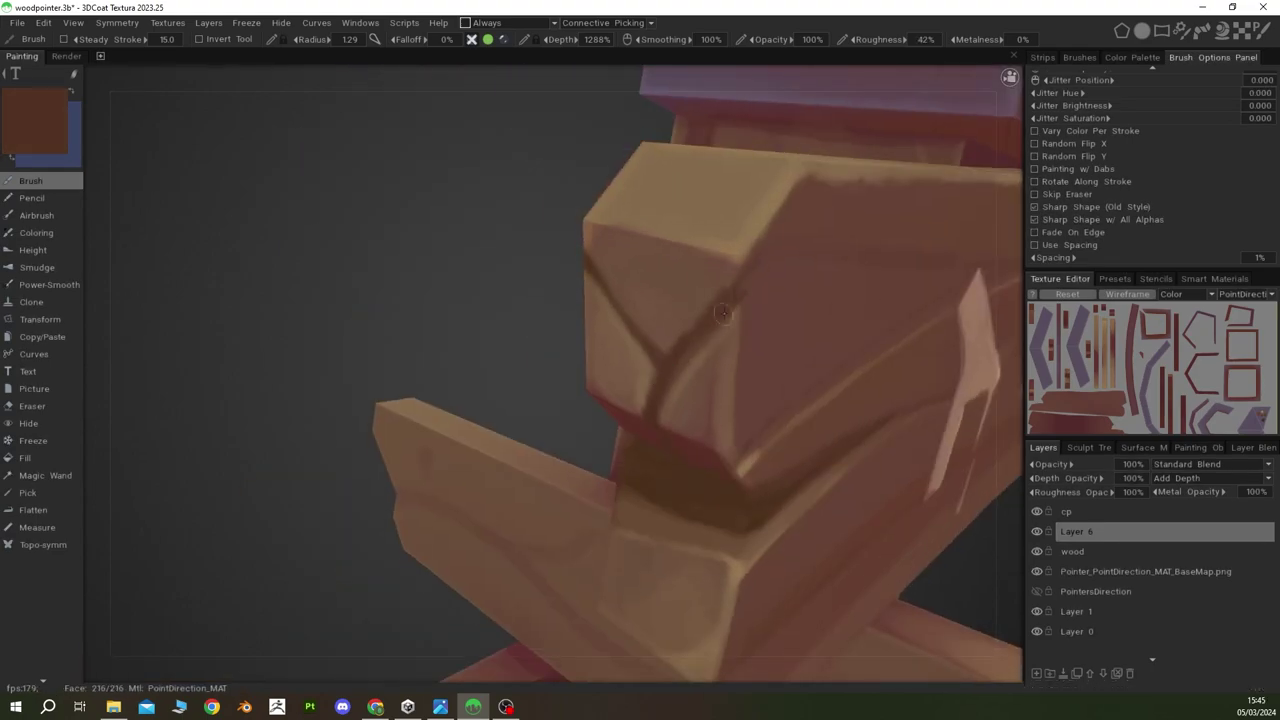
key(v)
alt+drag(723, 297, 783, 461)
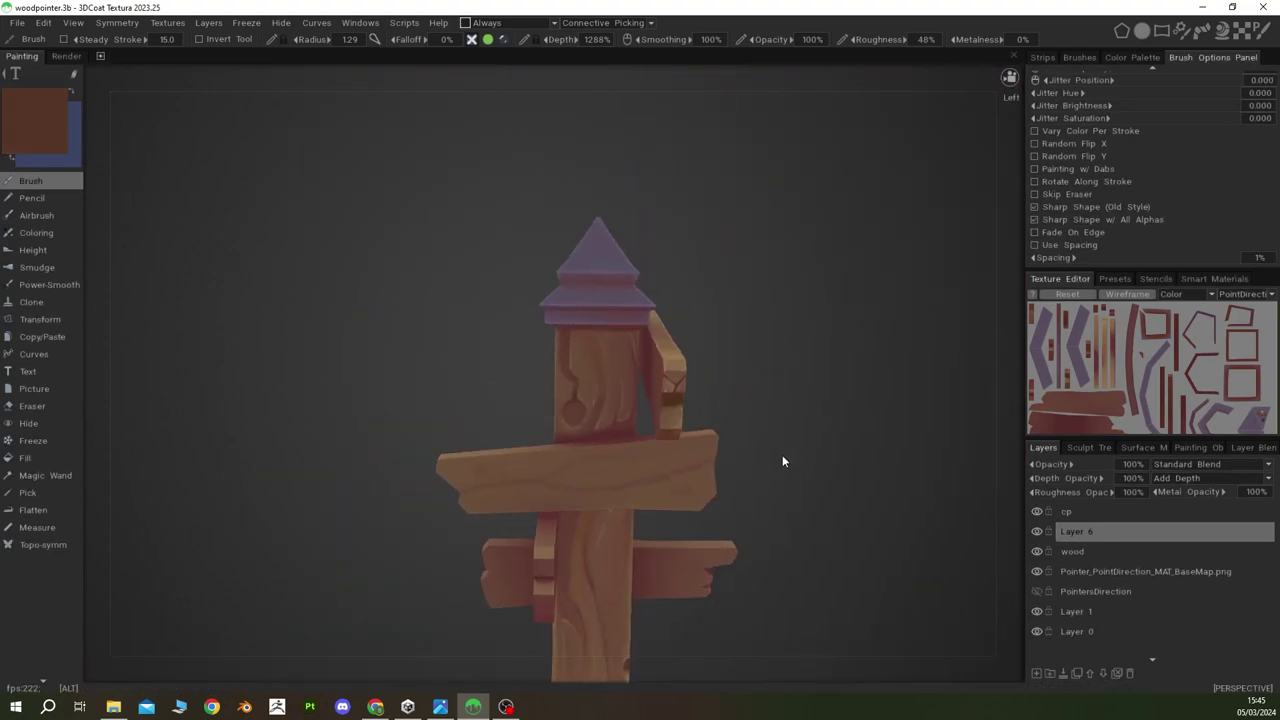
scroll(783, 461, up, 5)
key(v)
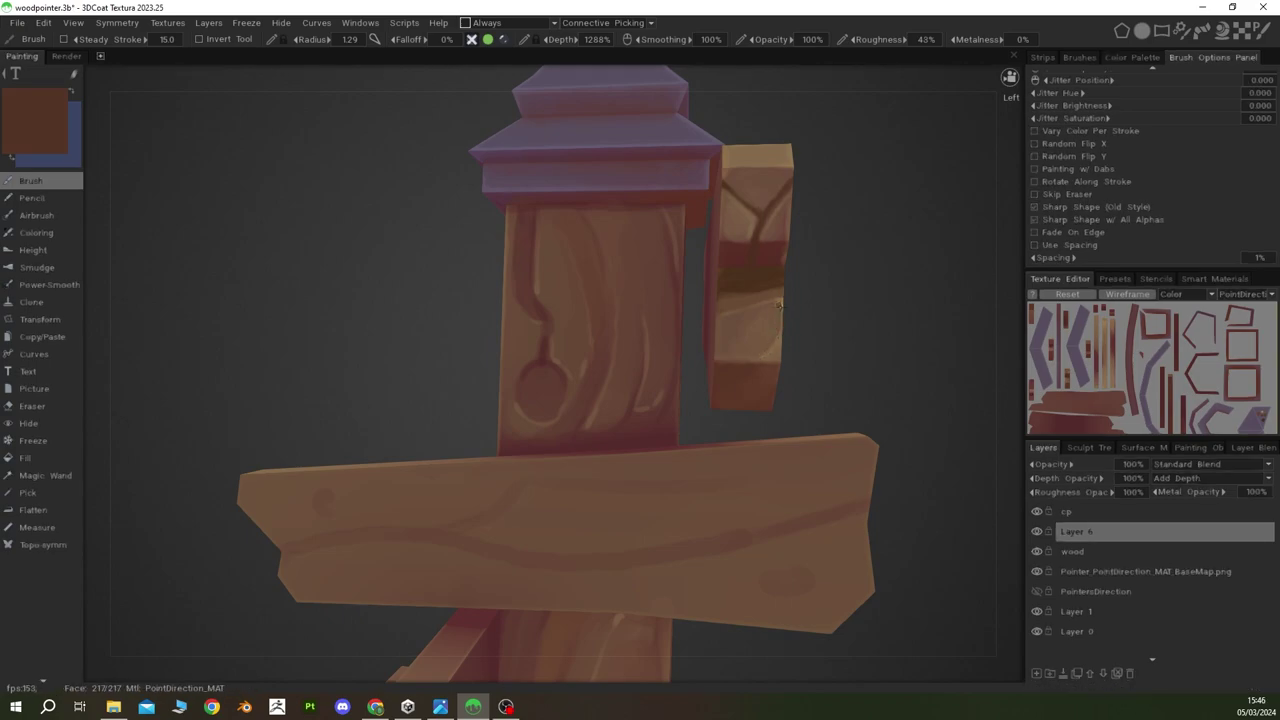
key(v)
key(v)
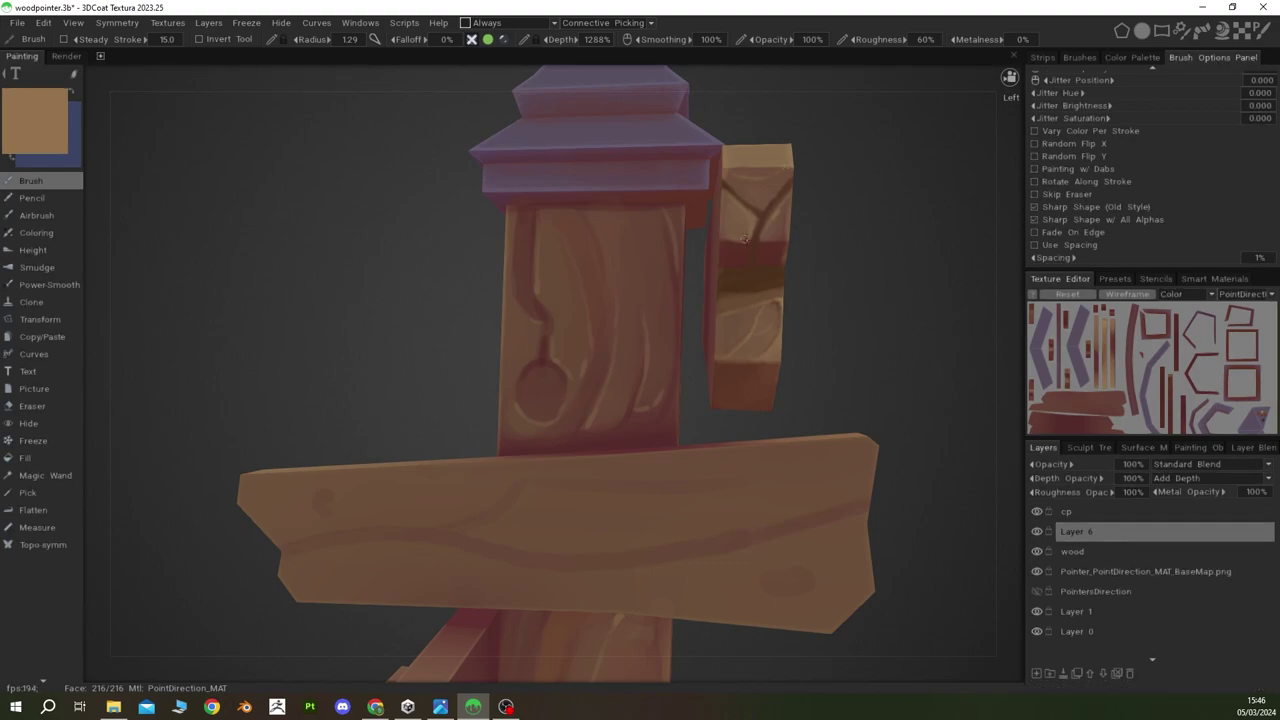
key(v)
scroll(744, 237, down, 5)
mouse_move(744, 237)
alt+mouse_down()
mouse_move(716, 362)
mouse_move(728, 434)
mouse_move(664, 423)
mouse_move(690, 395)
mouse_move(680, 348)
mouse_move(693, 337)
alt+mouse_up()
key(v)
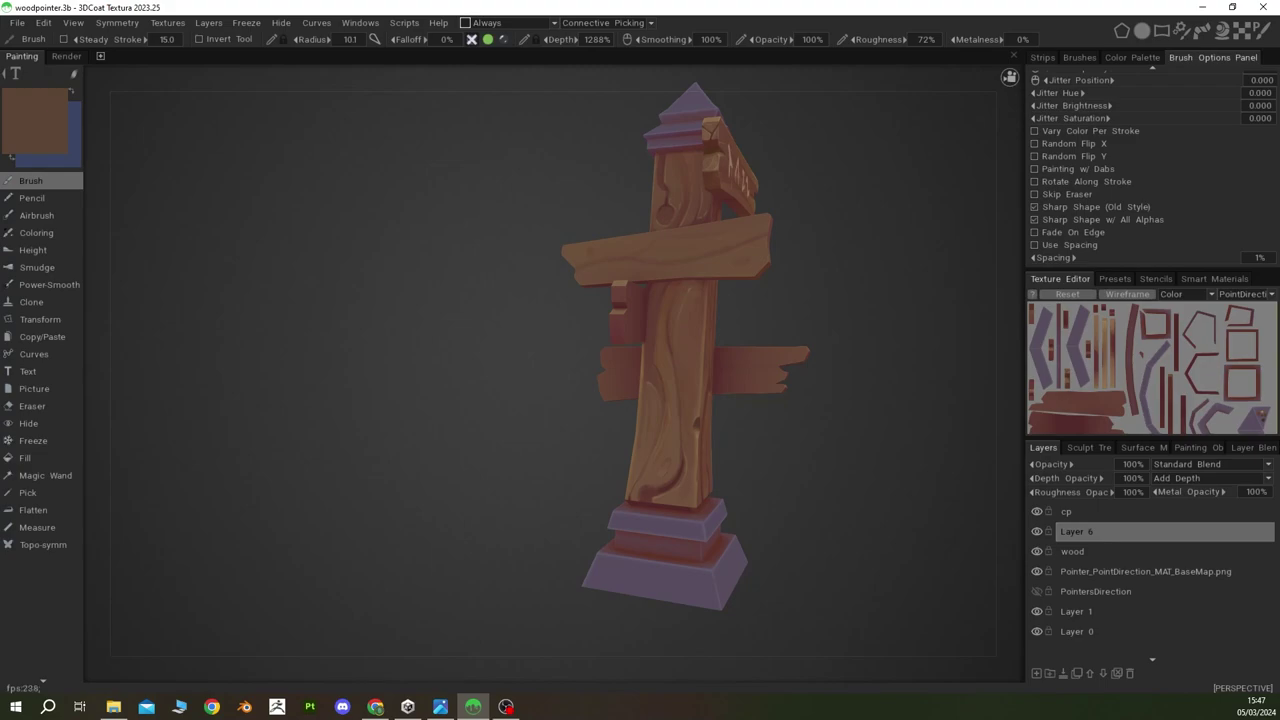
Step: Enlarge the brush to 15.5 and pick teal #2C4D53 from the colour palette
right_drag(693, 337, 703, 307)
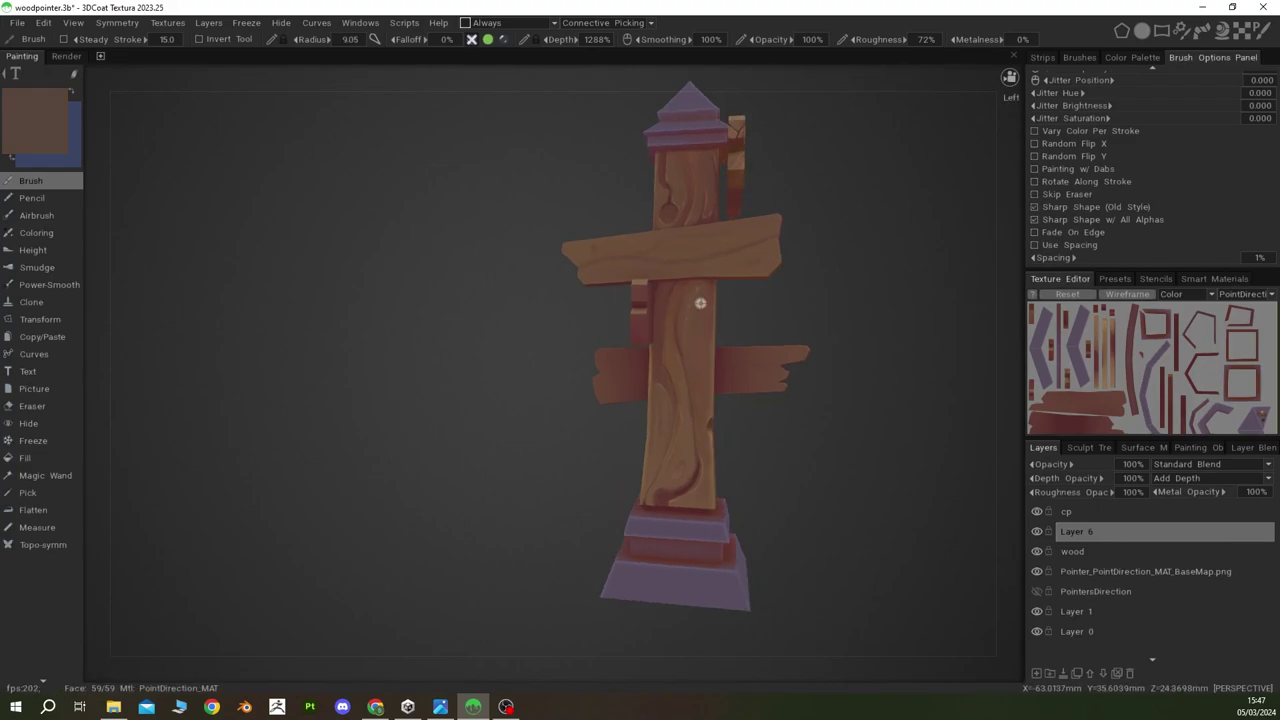
alt+drag(660, 395, 665, 285)
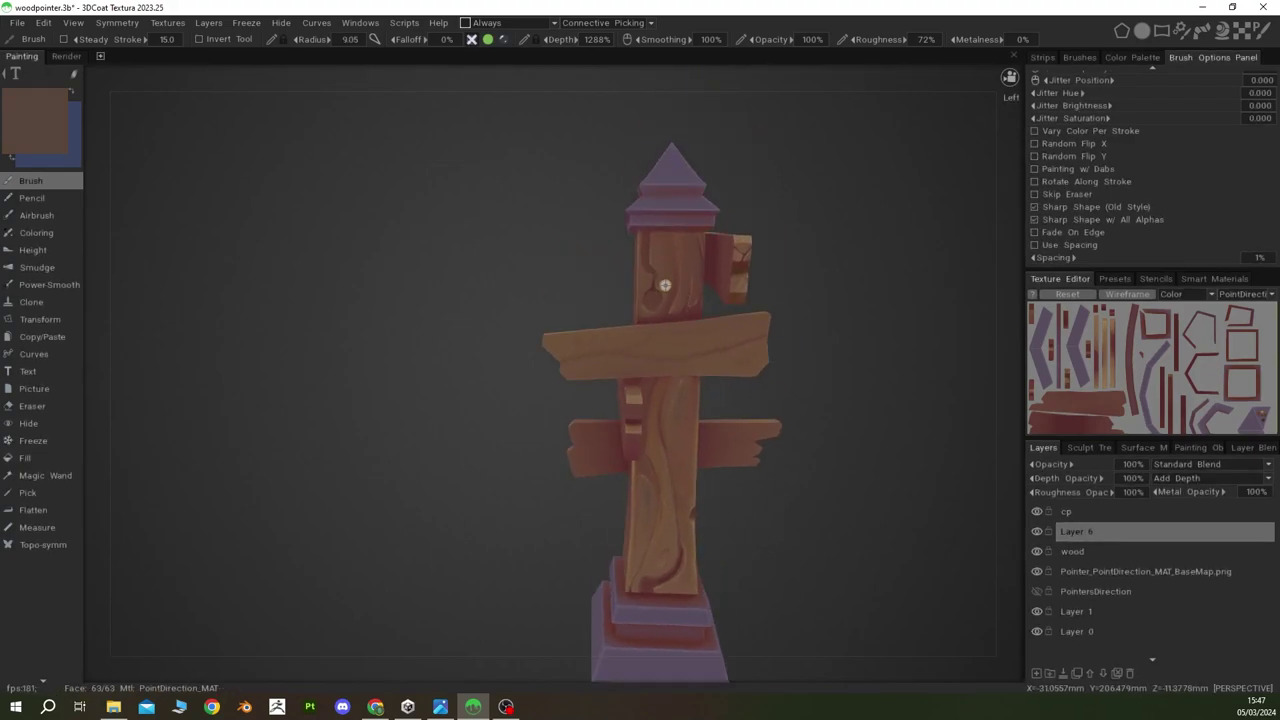
click(1080, 57)
click(1112, 58)
click(1109, 188)
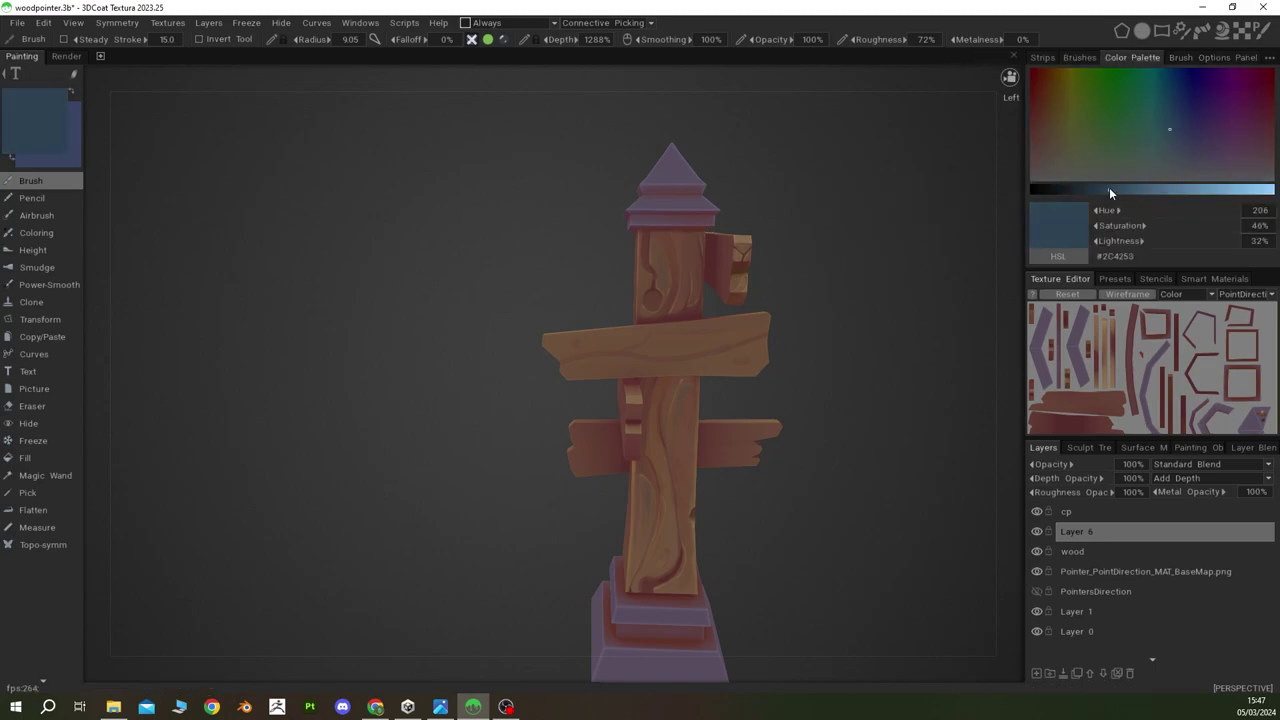
click(1158, 128)
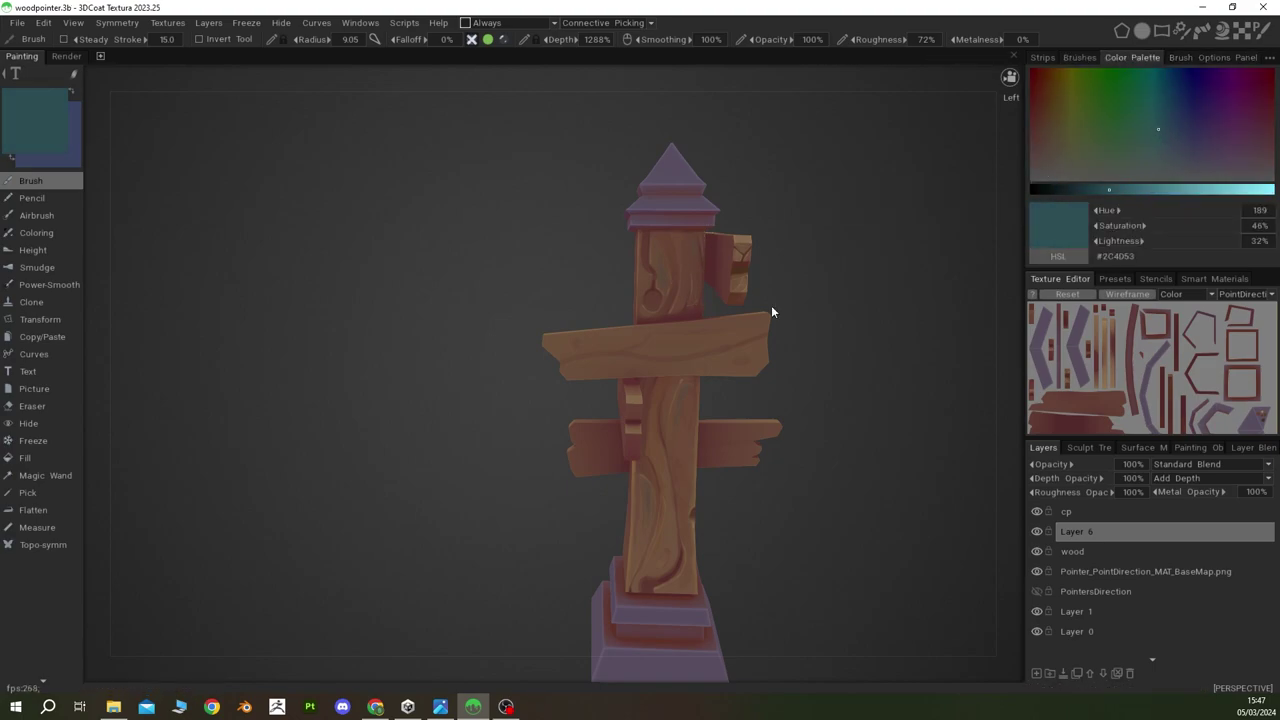
Step: Darken the lower post's grain swirl using wood tones such as #522928 and #694938
mouse_move(694, 409)
alt+mouse_down()
mouse_move(766, 369)
mouse_move(620, 409)
alt+mouse_up()
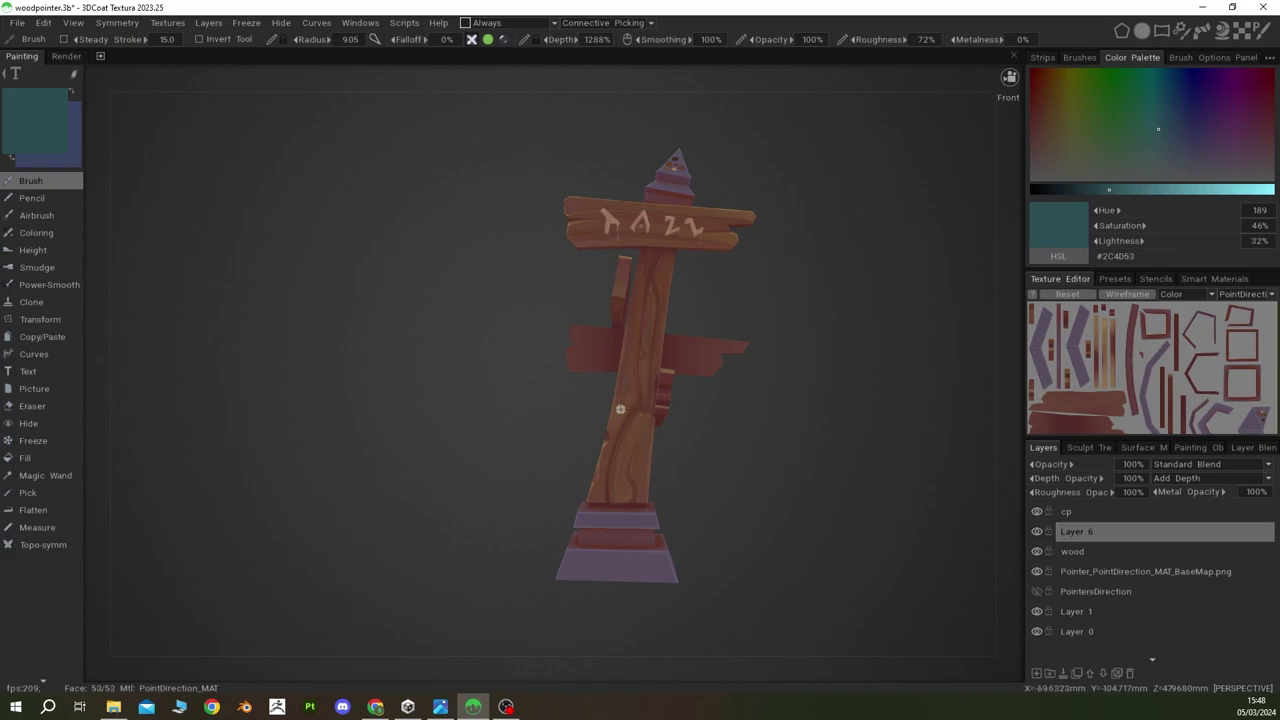
mouse_move(672, 335)
alt+mouse_down()
mouse_move(626, 429)
mouse_move(609, 291)
mouse_move(634, 263)
alt+mouse_up()
key(v)
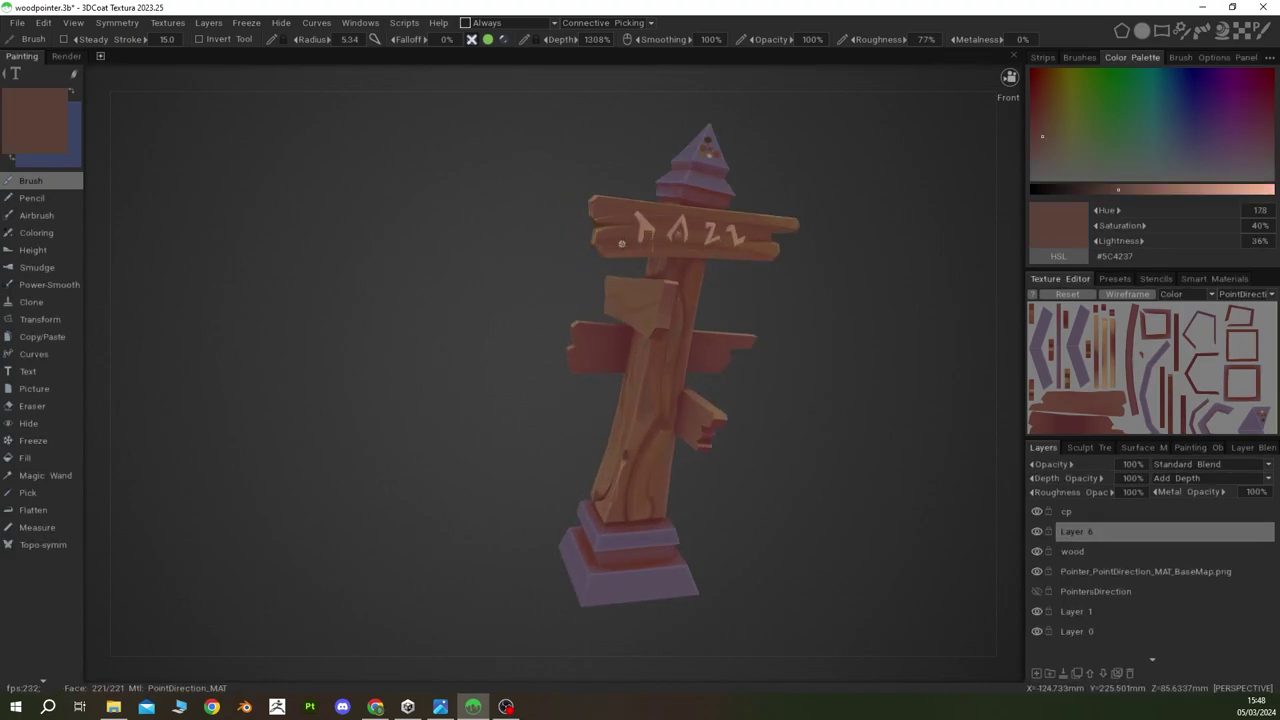
key(v)
mouse_move(710, 239)
alt+mouse_down()
mouse_move(722, 314)
mouse_move(918, 336)
mouse_move(731, 506)
mouse_move(698, 436)
alt+mouse_up()
key(v)
key(v)
key(v)
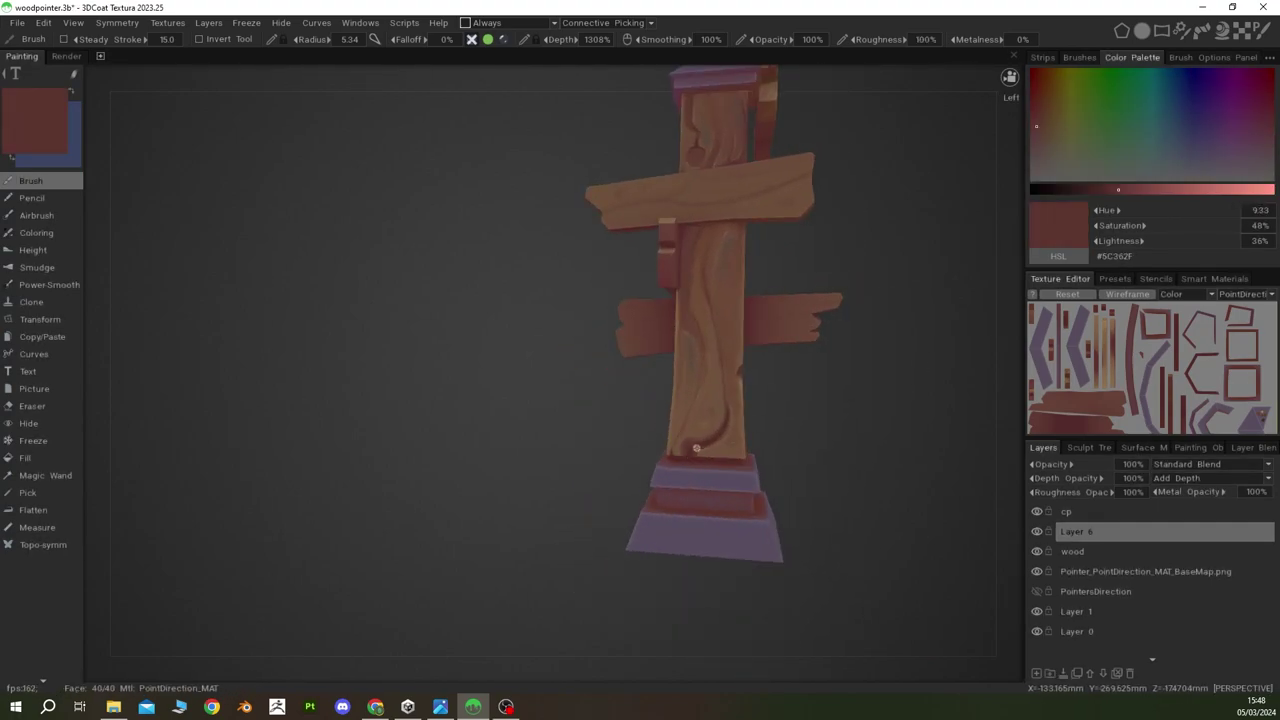
scroll(708, 438, up, 5)
scroll(943, 457, down, 2)
key(v)
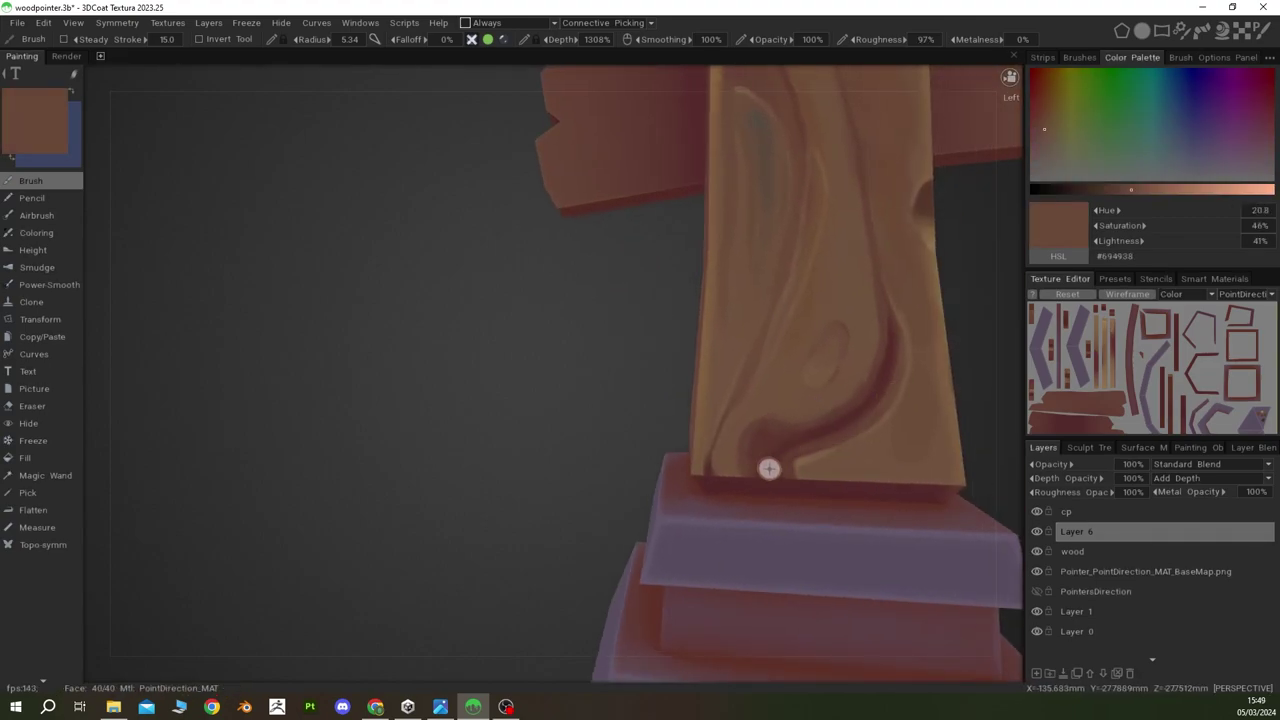
key(v)
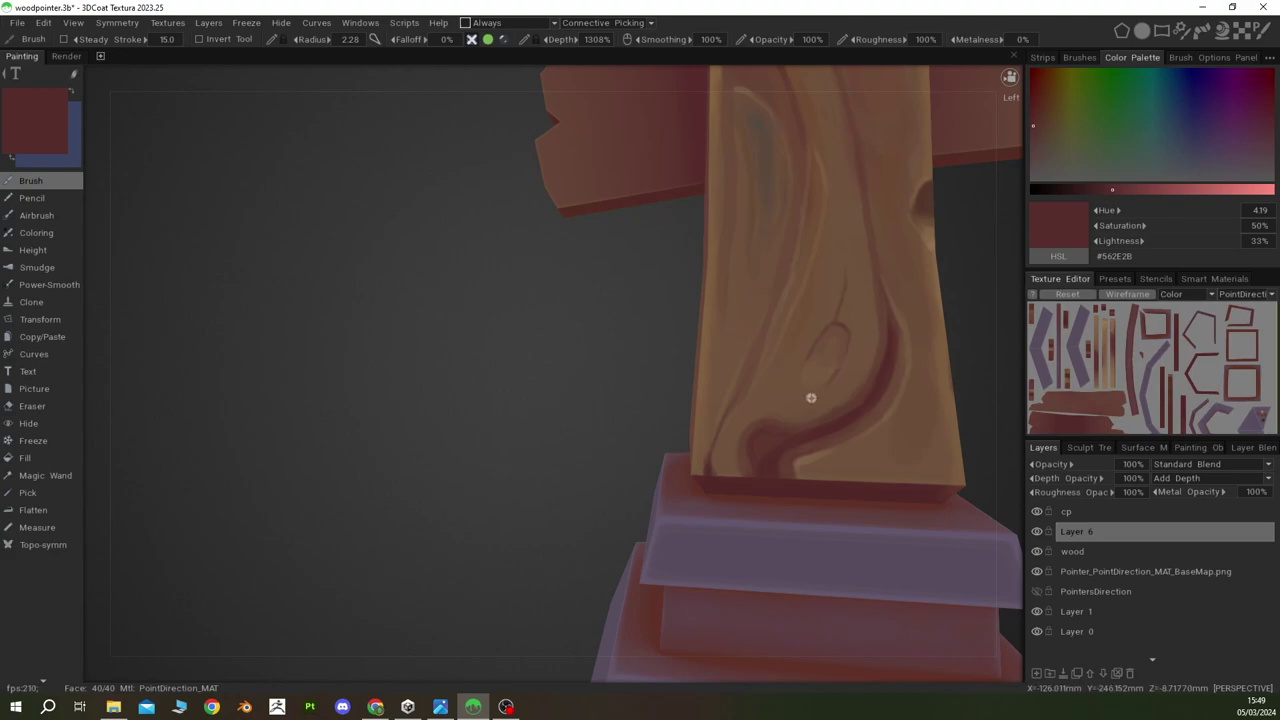
scroll(790, 425, down, 4)
mouse_move(766, 452)
alt+mouse_down()
mouse_move(734, 275)
mouse_move(793, 352)
mouse_move(675, 316)
alt+mouse_up()
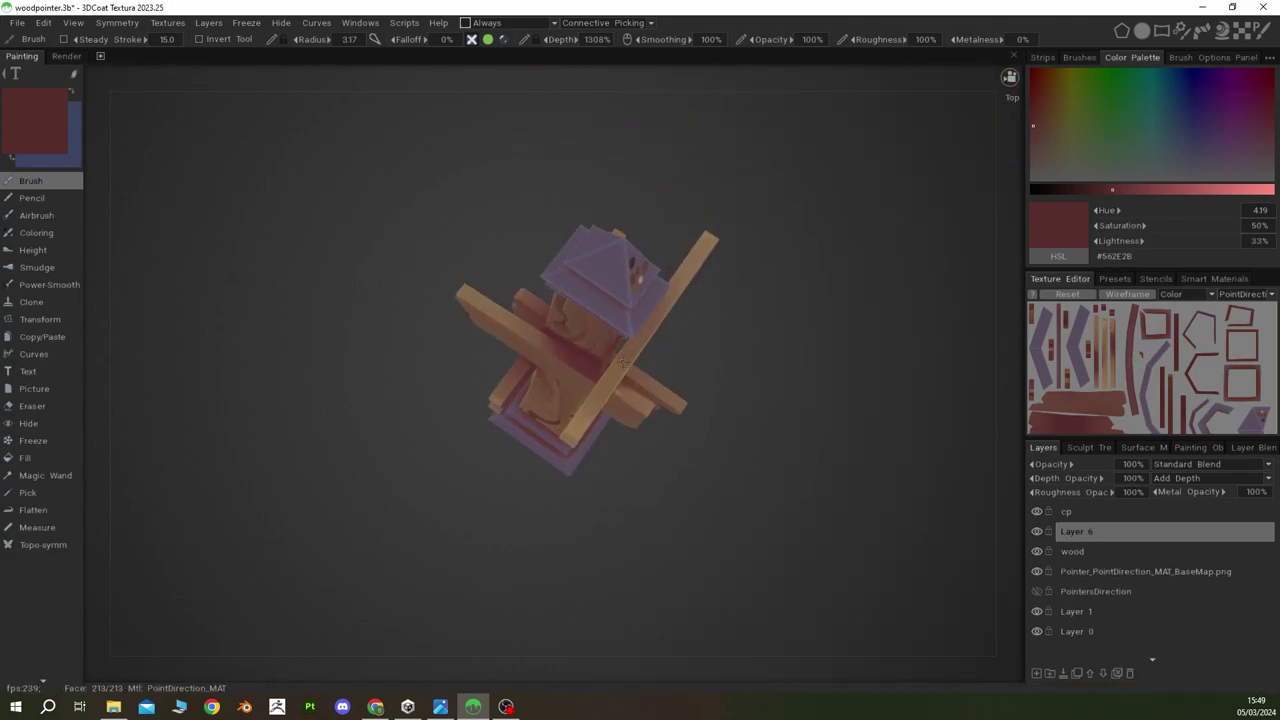
Step: Orbit round the signpost to face its front and sample a wood brown from the post
scroll(683, 280, up, 5)
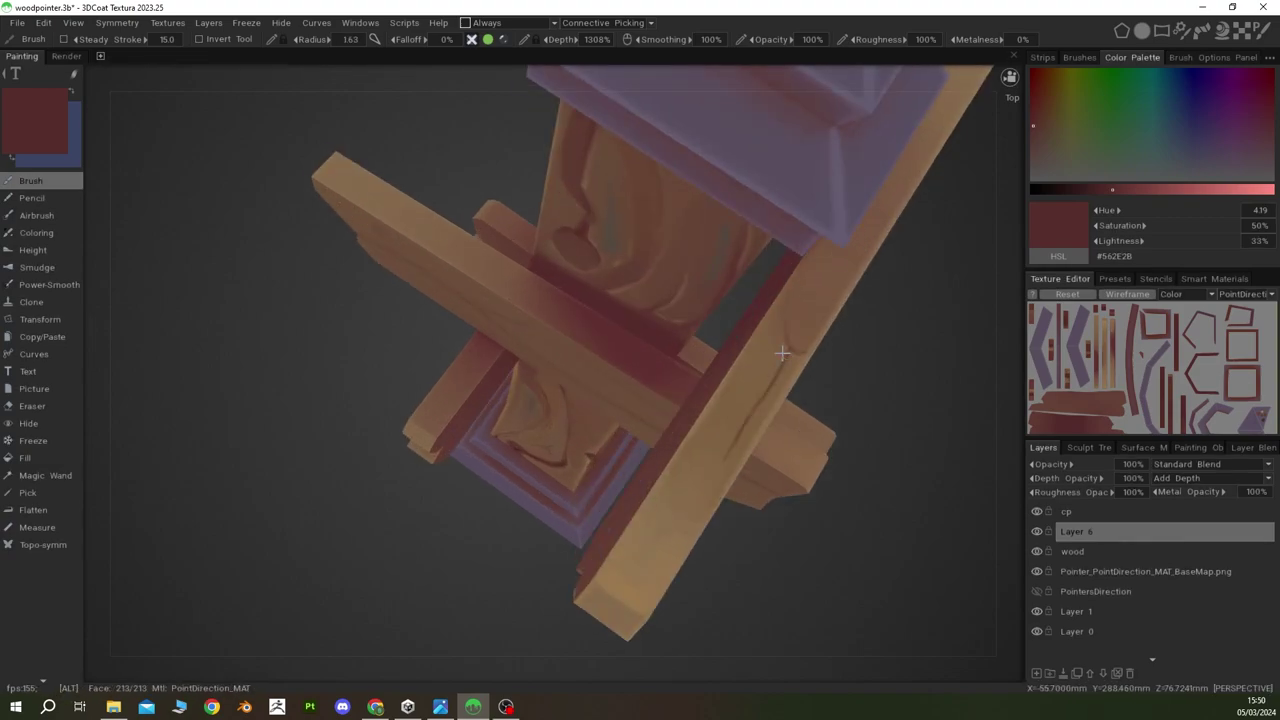
alt+drag(783, 351, 740, 365)
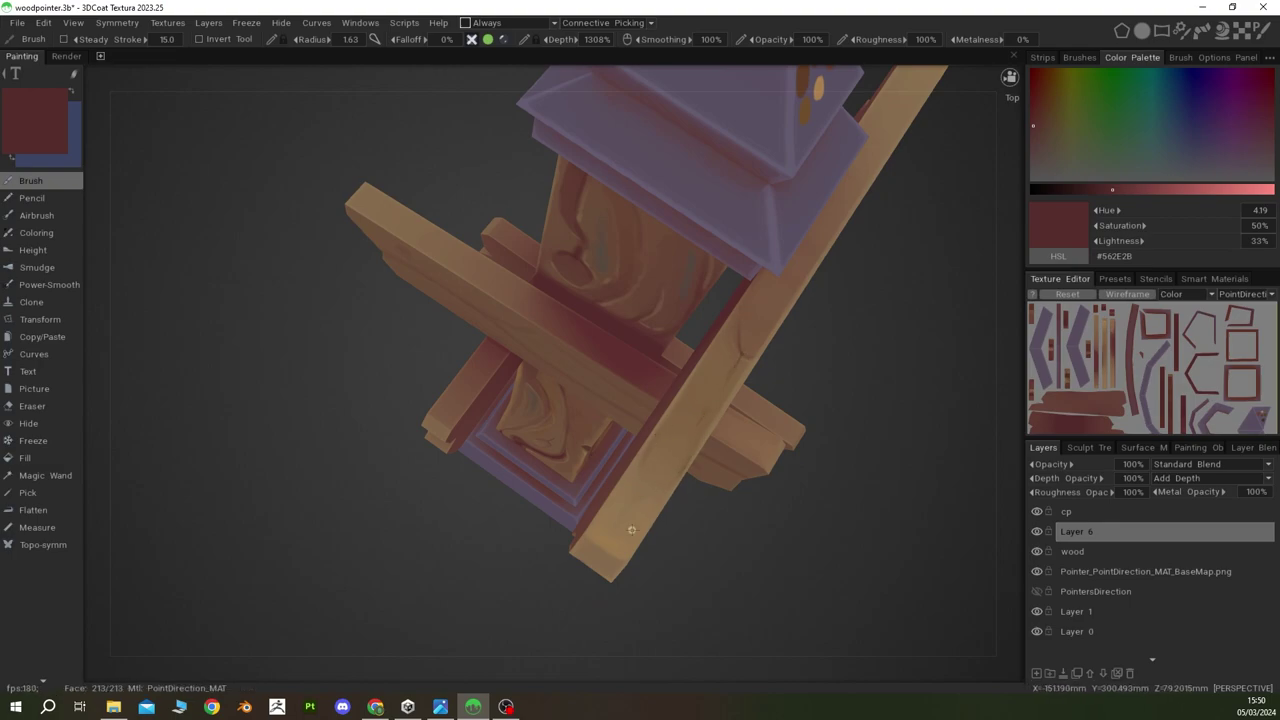
mouse_move(631, 530)
alt+mouse_down()
mouse_move(734, 437)
mouse_move(722, 236)
mouse_move(714, 391)
mouse_move(763, 310)
mouse_move(558, 289)
alt+mouse_up()
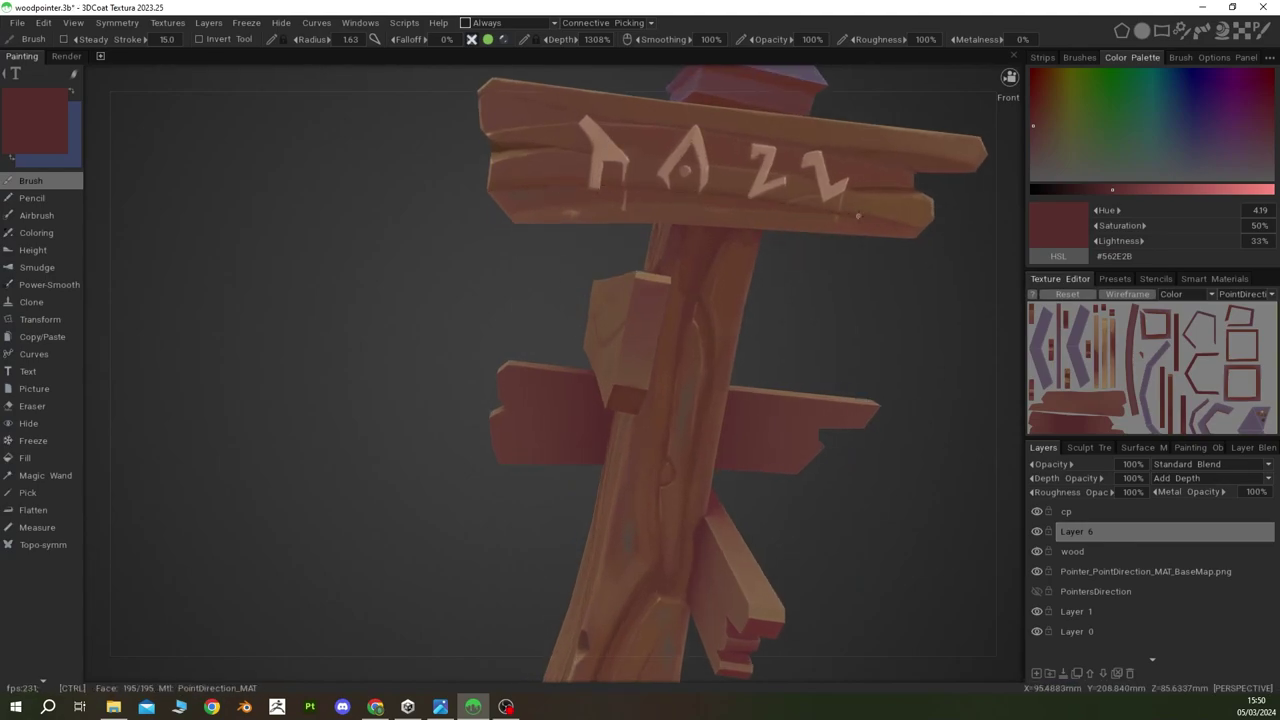
scroll(682, 404, down, 5)
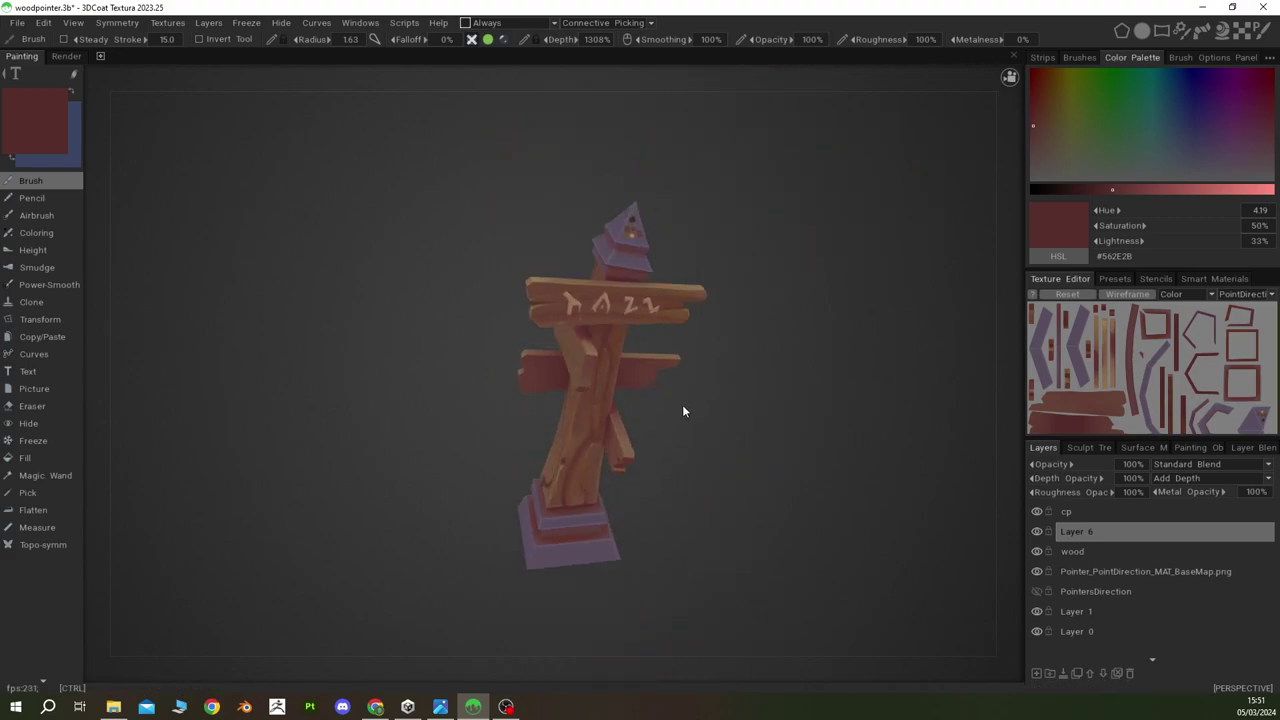
scroll(682, 404, up, 5)
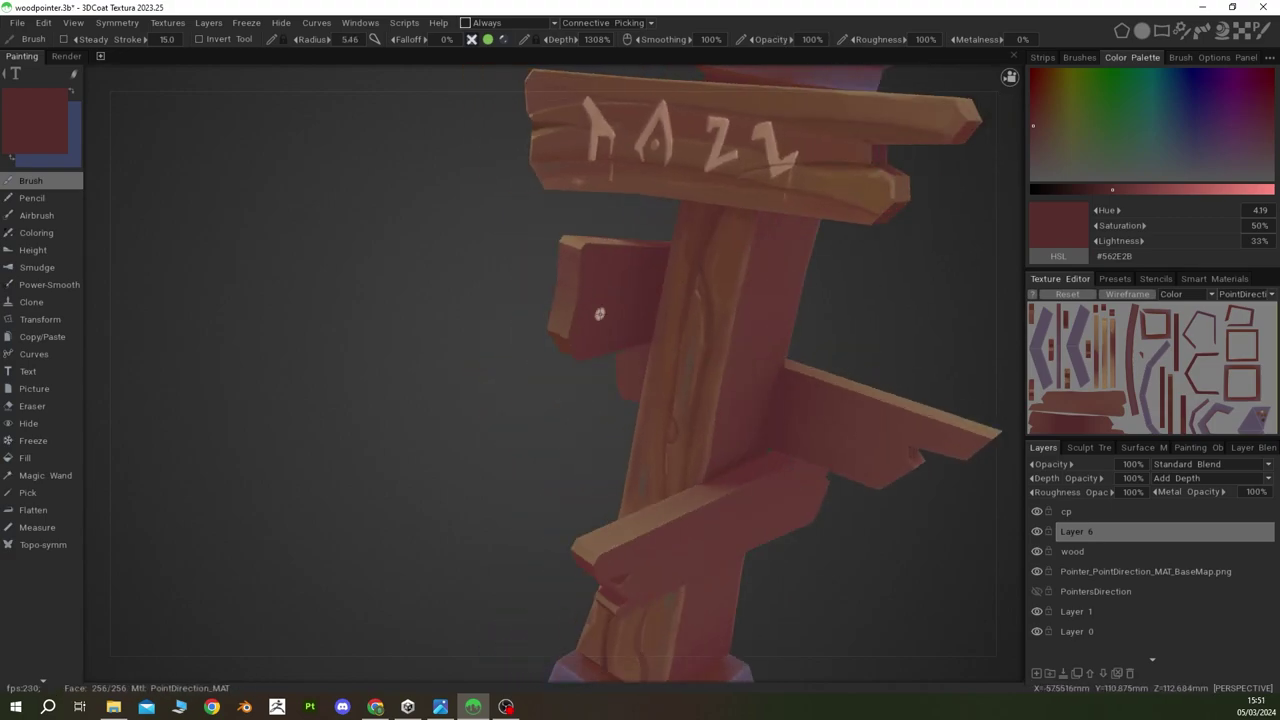
alt+drag(670, 353, 606, 348)
scroll(606, 348, down, 5)
scroll(647, 438, down, 2)
key(v)
scroll(543, 408, up, 3)
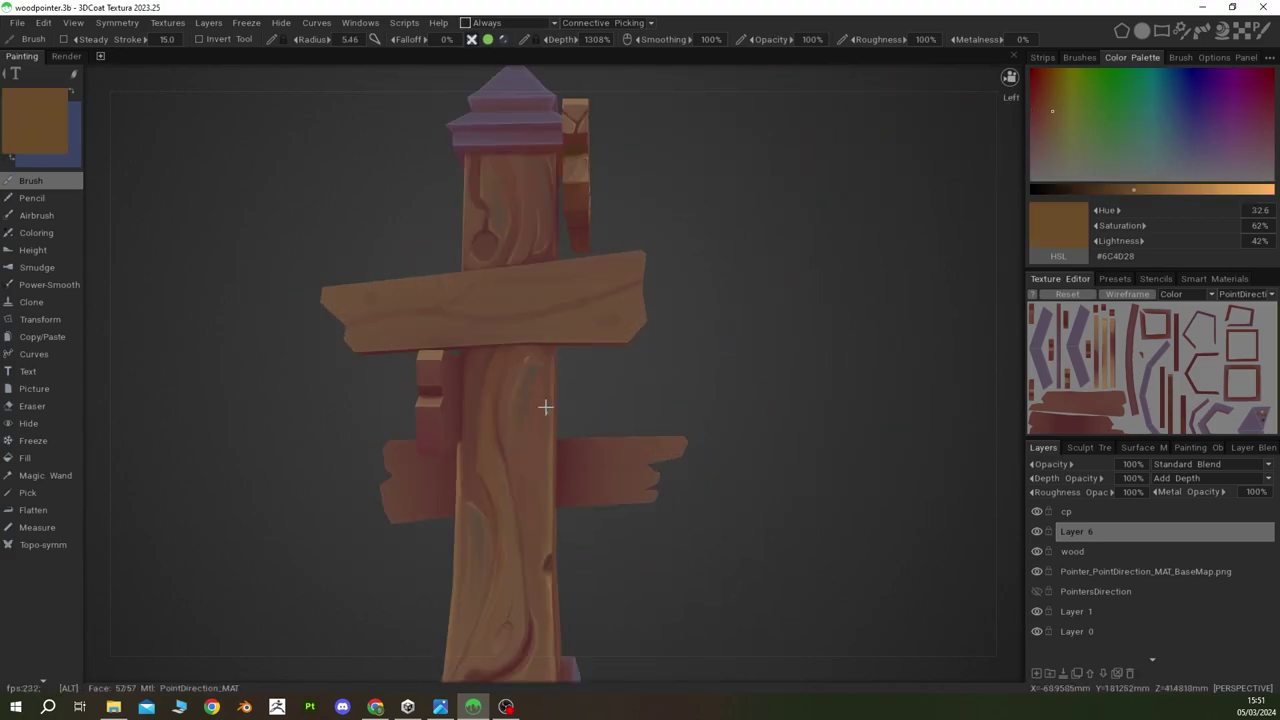
scroll(543, 377, up, 3)
Step: Sample a darker brown from the wood and a reddish brown from the sign plank
scroll(533, 462, down, 1)
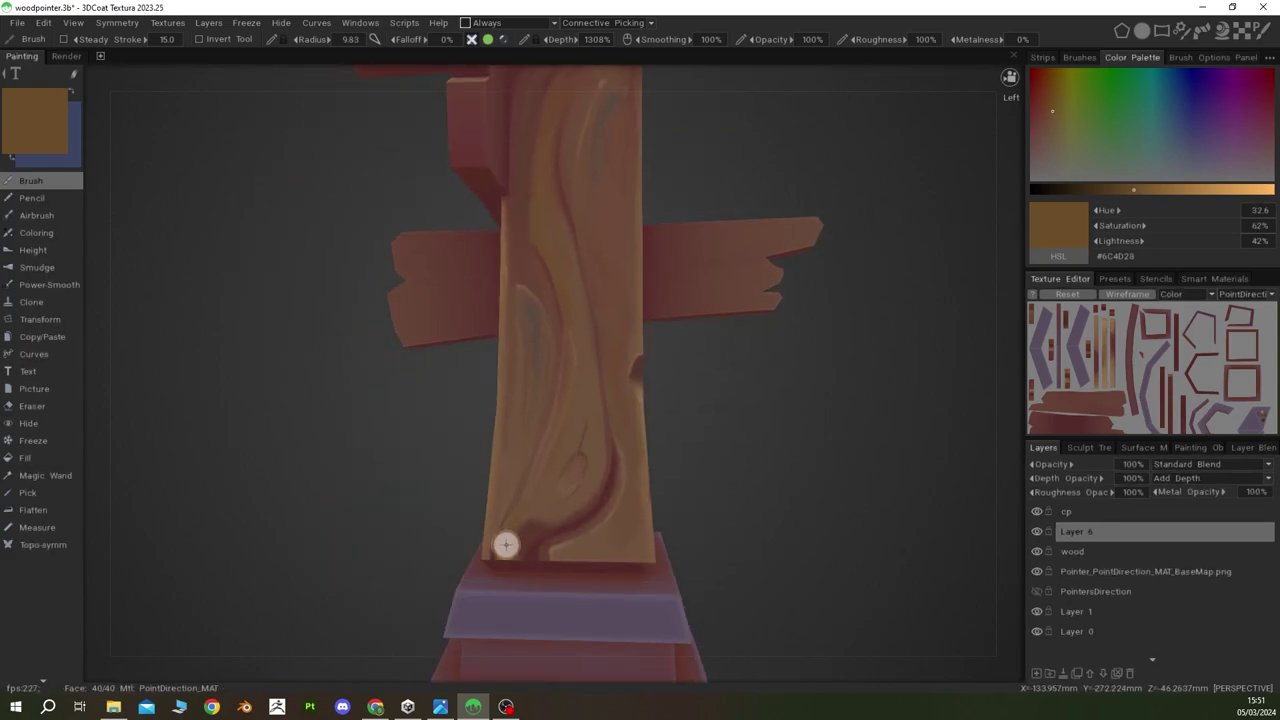
scroll(506, 543, down, 3)
scroll(591, 340, up, 2)
scroll(577, 320, down, 1)
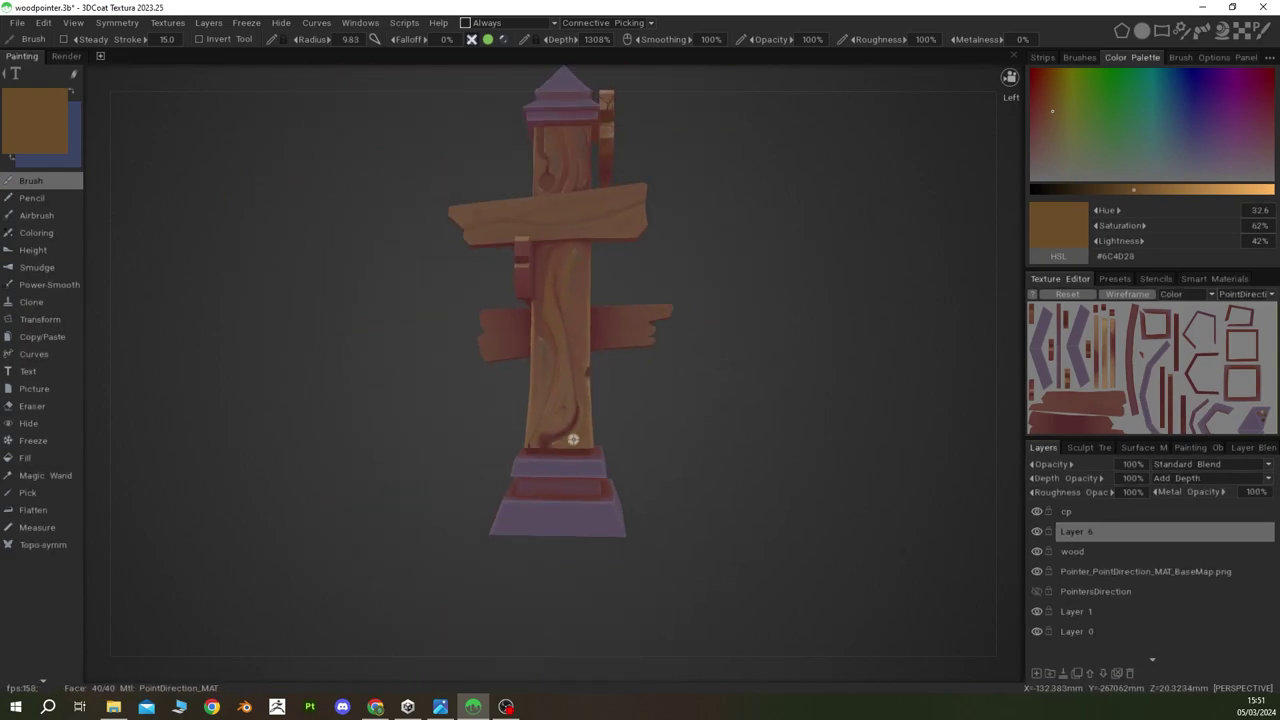
alt+drag(573, 440, 627, 315)
alt+drag(597, 398, 640, 263)
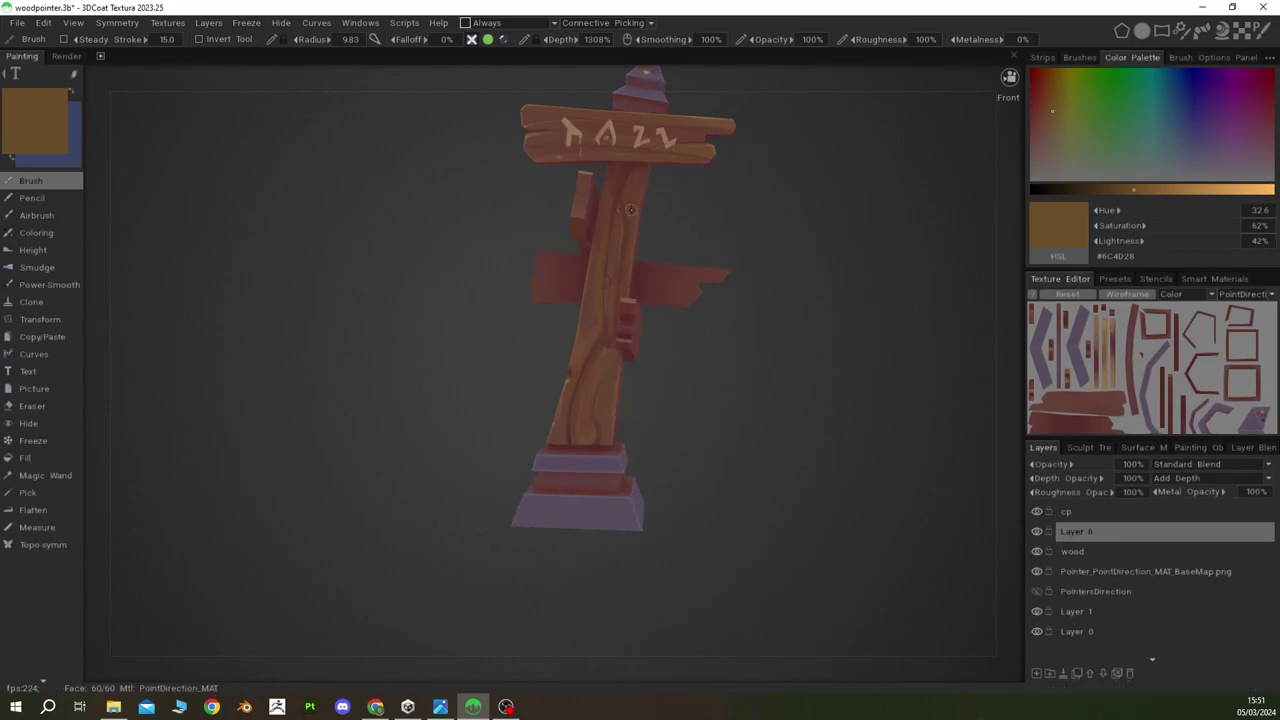
key(v)
scroll(654, 330, down, 2)
mouse_move(655, 330)
alt+mouse_down()
mouse_move(652, 251)
mouse_move(589, 320)
mouse_move(687, 340)
alt+mouse_up()
key(v)
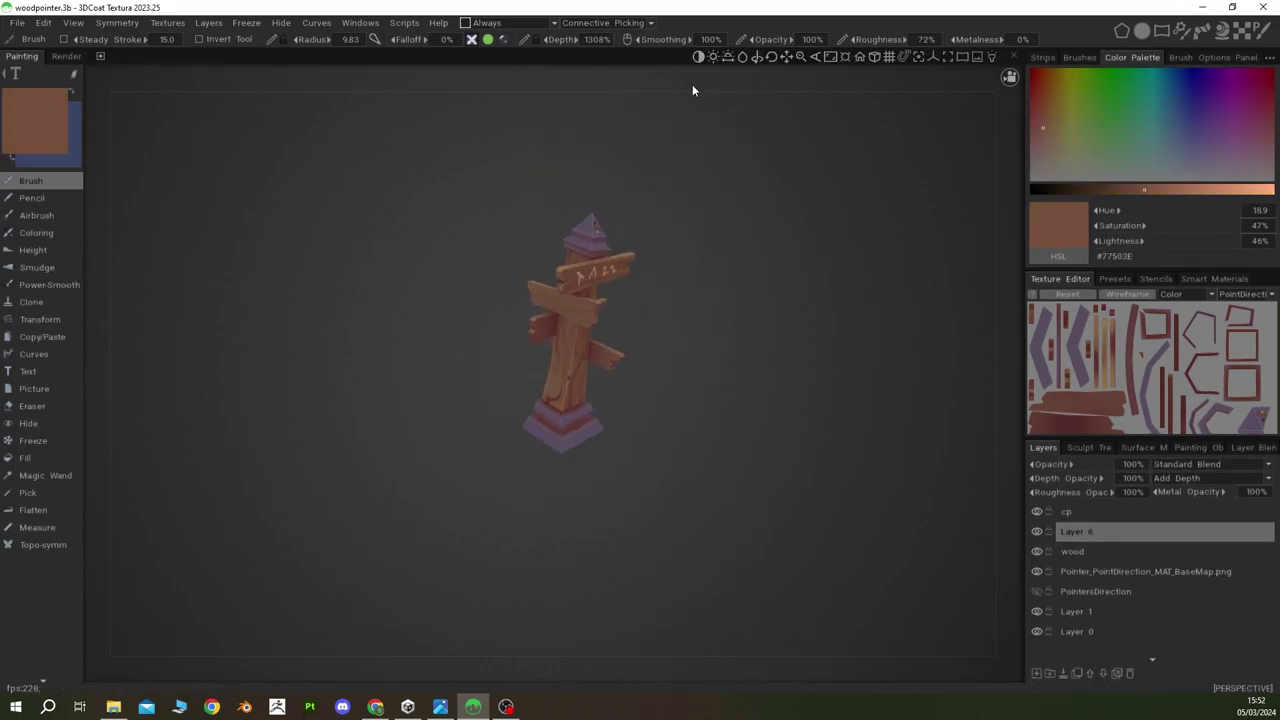
alt+drag(694, 89, 560, 353)
scroll(560, 353, up, 5)
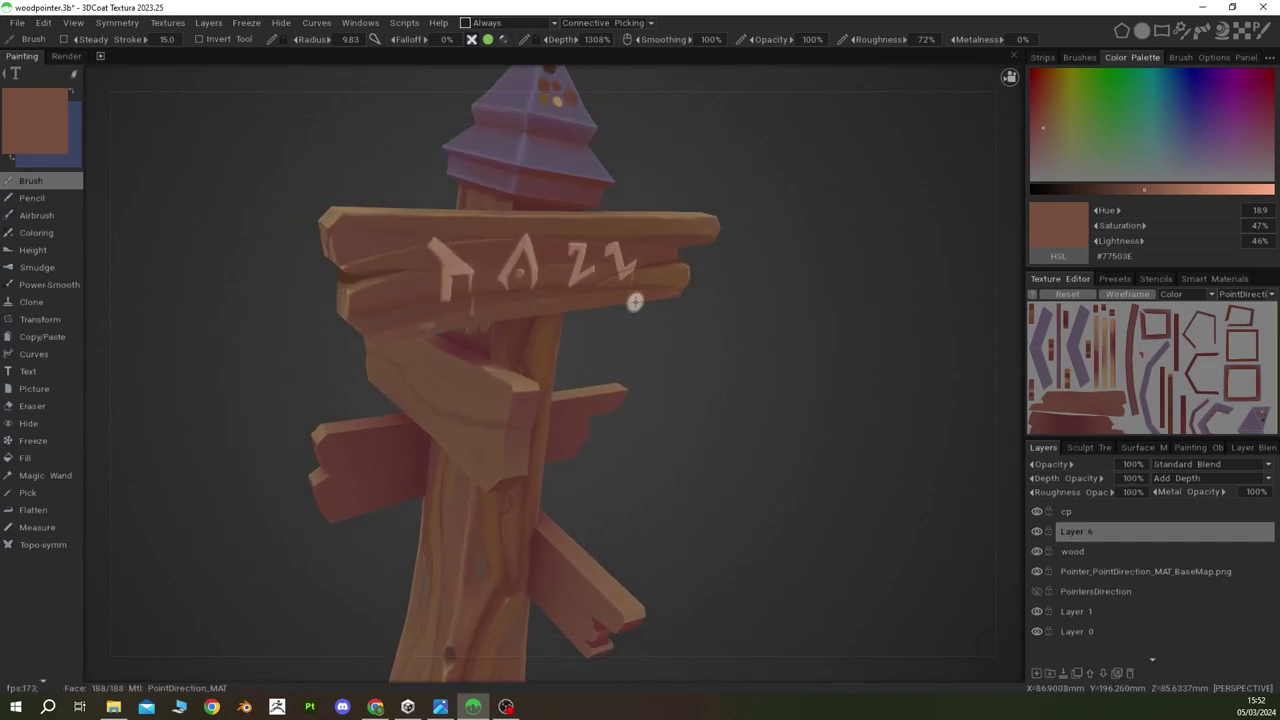
Step: Enlarge the brush to radius 6.08, sample two more wood browns, and add Layer 7 above Layer 6
right_drag(604, 237, 670, 225)
key(v)
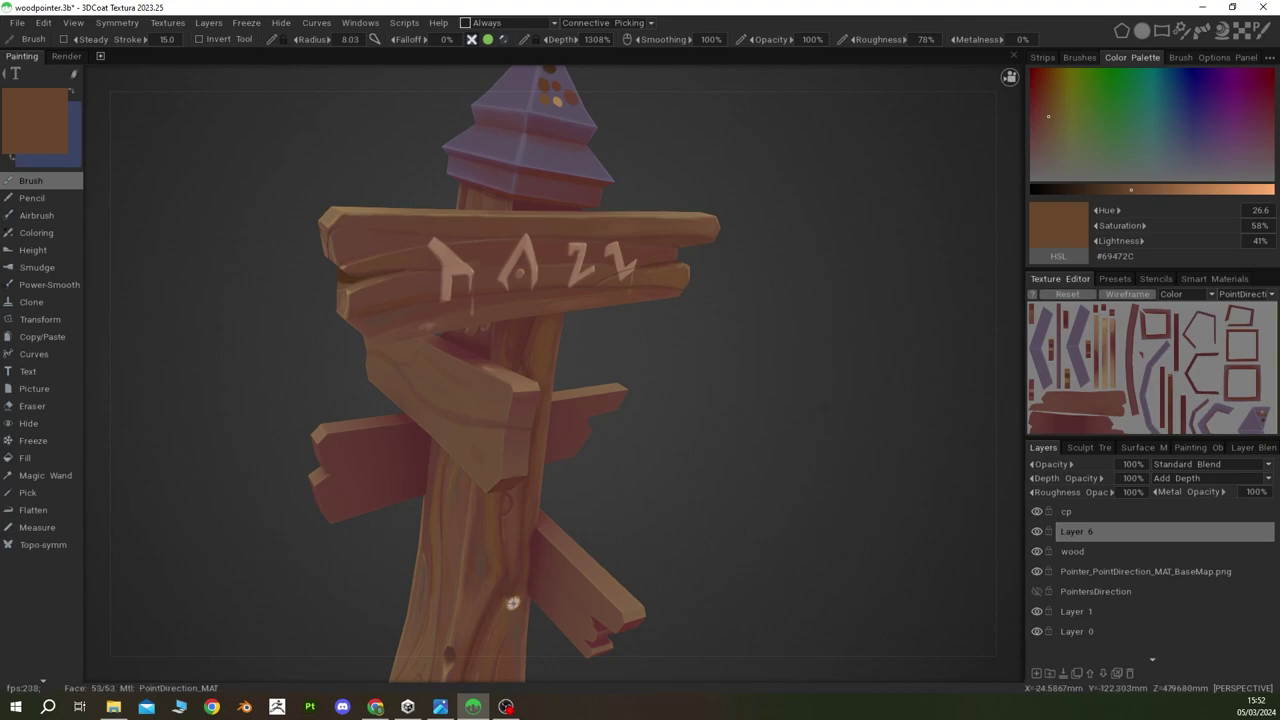
key(v)
key(v)
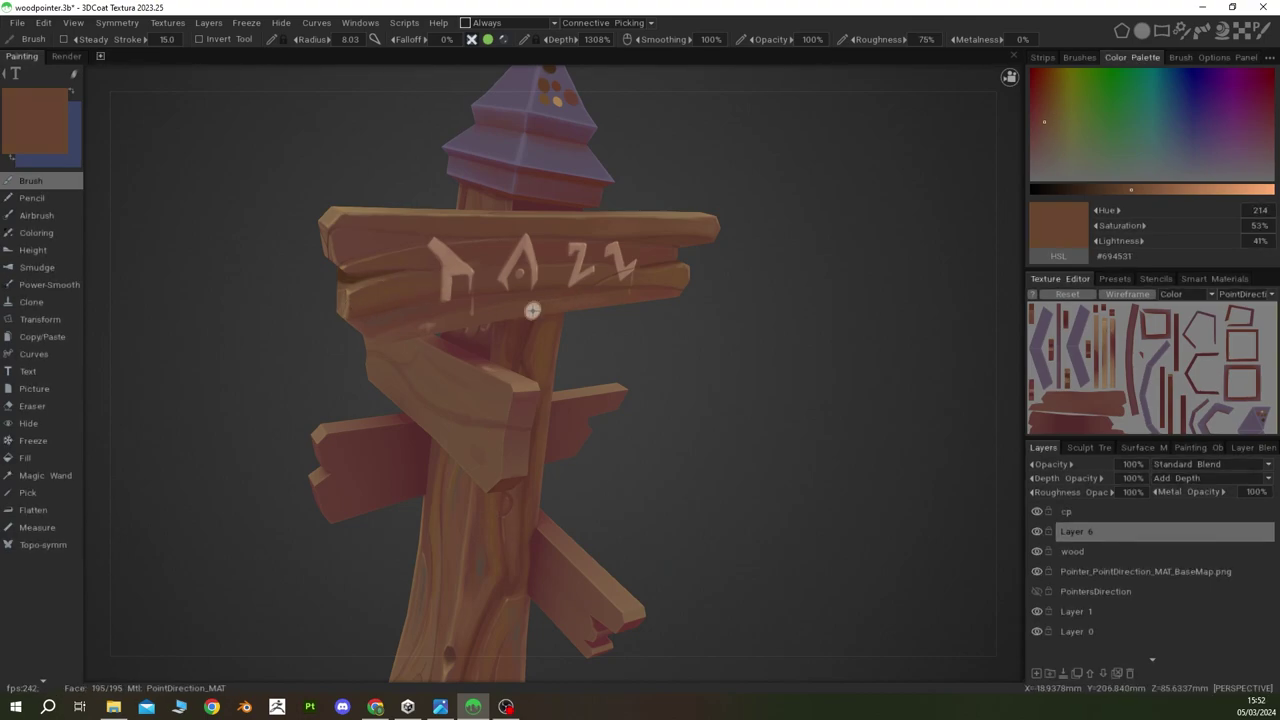
click(1079, 57)
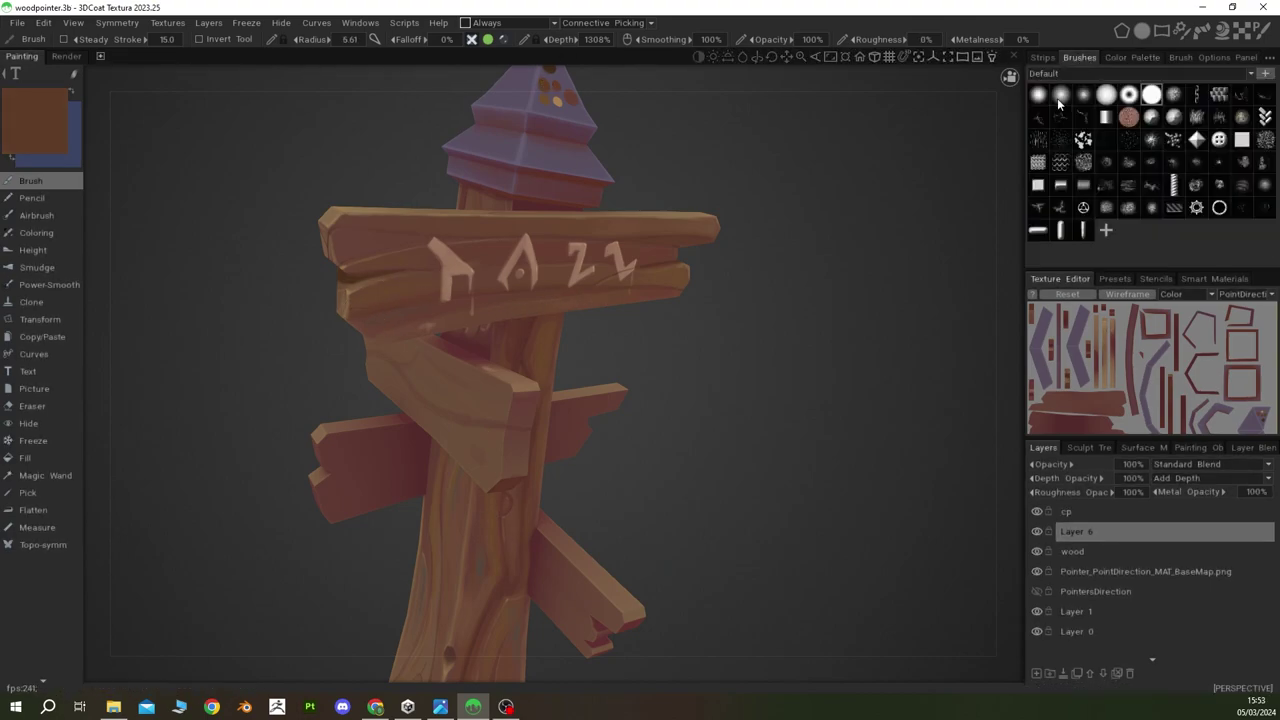
click(1036, 673)
Step: Shrink the brush, sample a lighter wood brown, and choose the fourth brush shape
drag(993, 637, 850, 560)
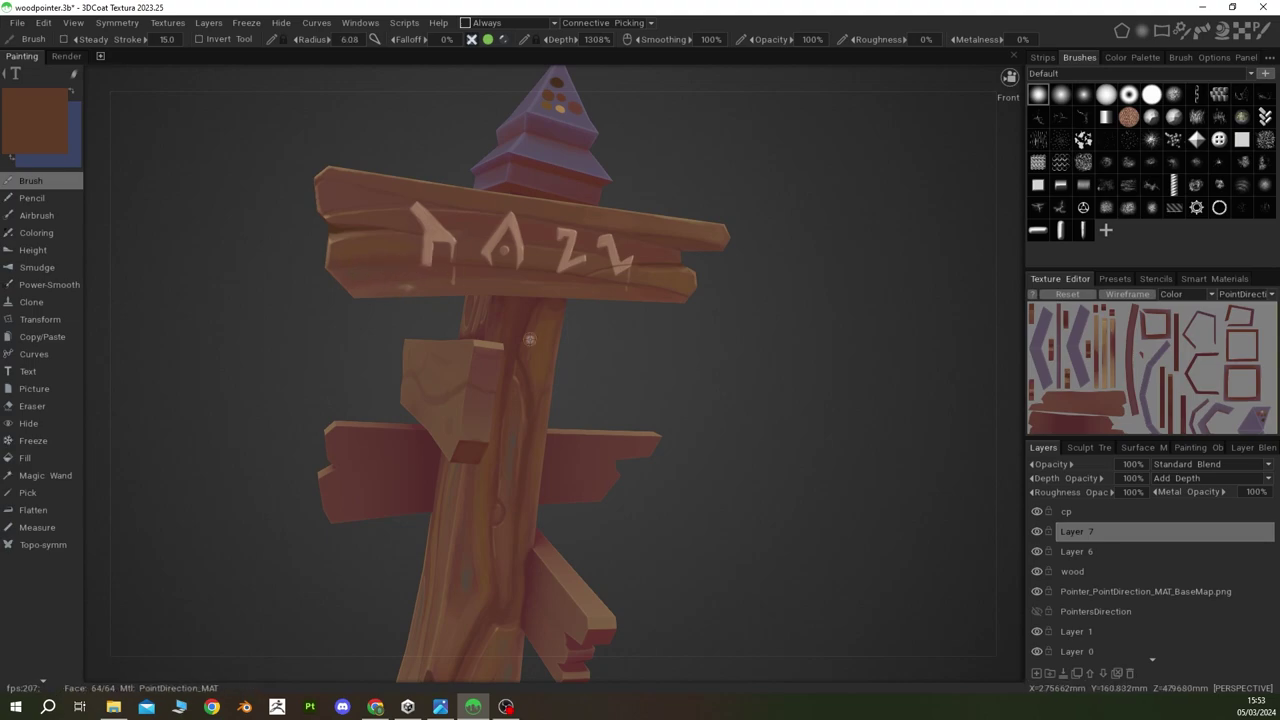
right_drag(400, 267, 358, 262)
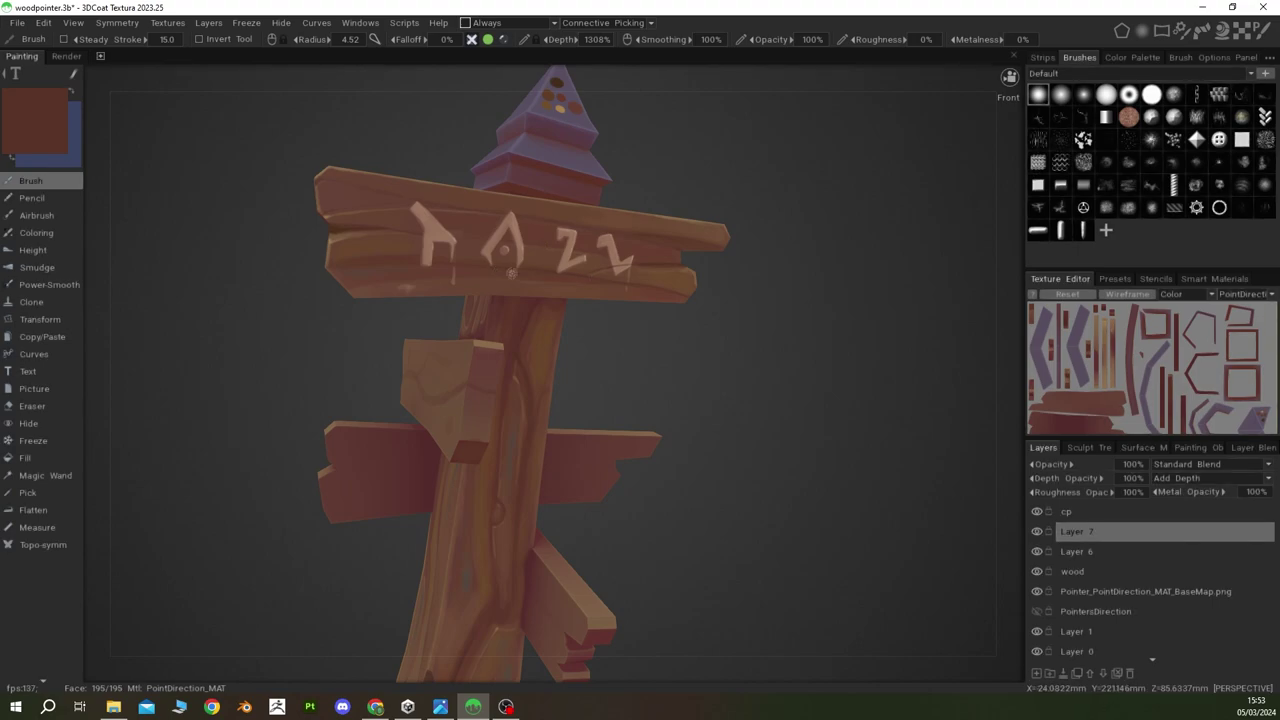
scroll(511, 272, down, 5)
key(v)
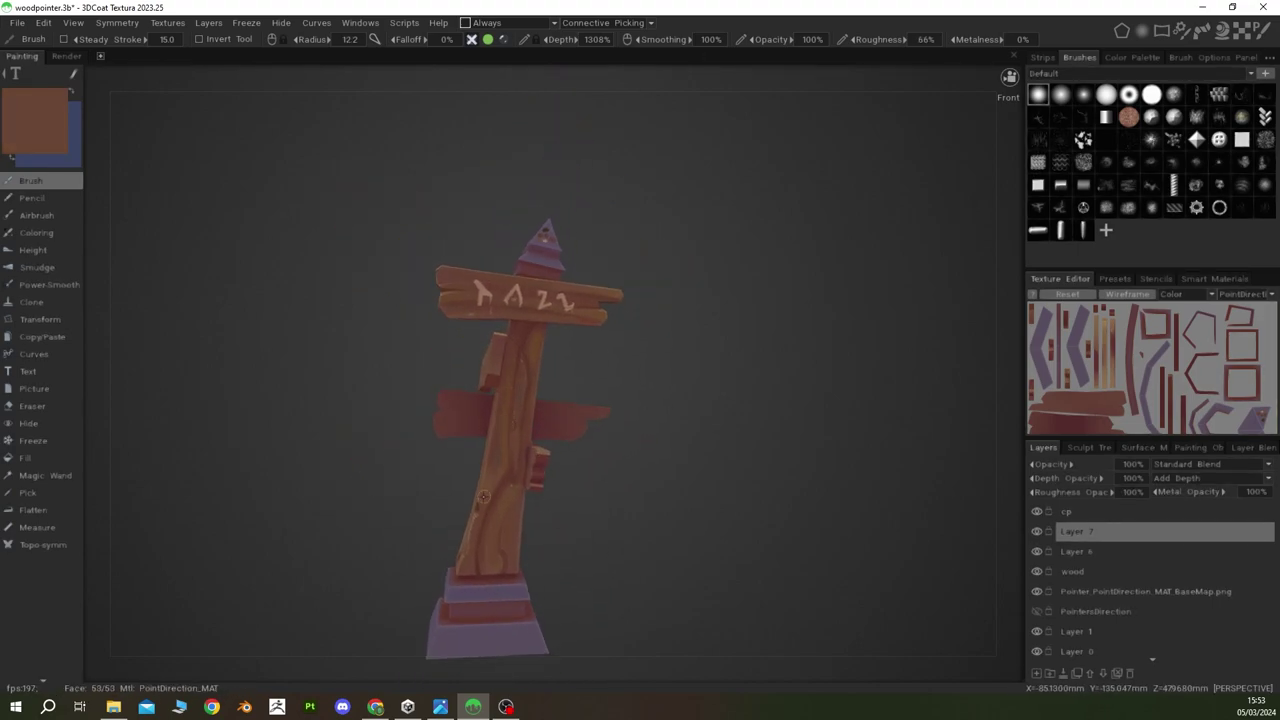
click(1190, 57)
click(1080, 57)
click(1105, 94)
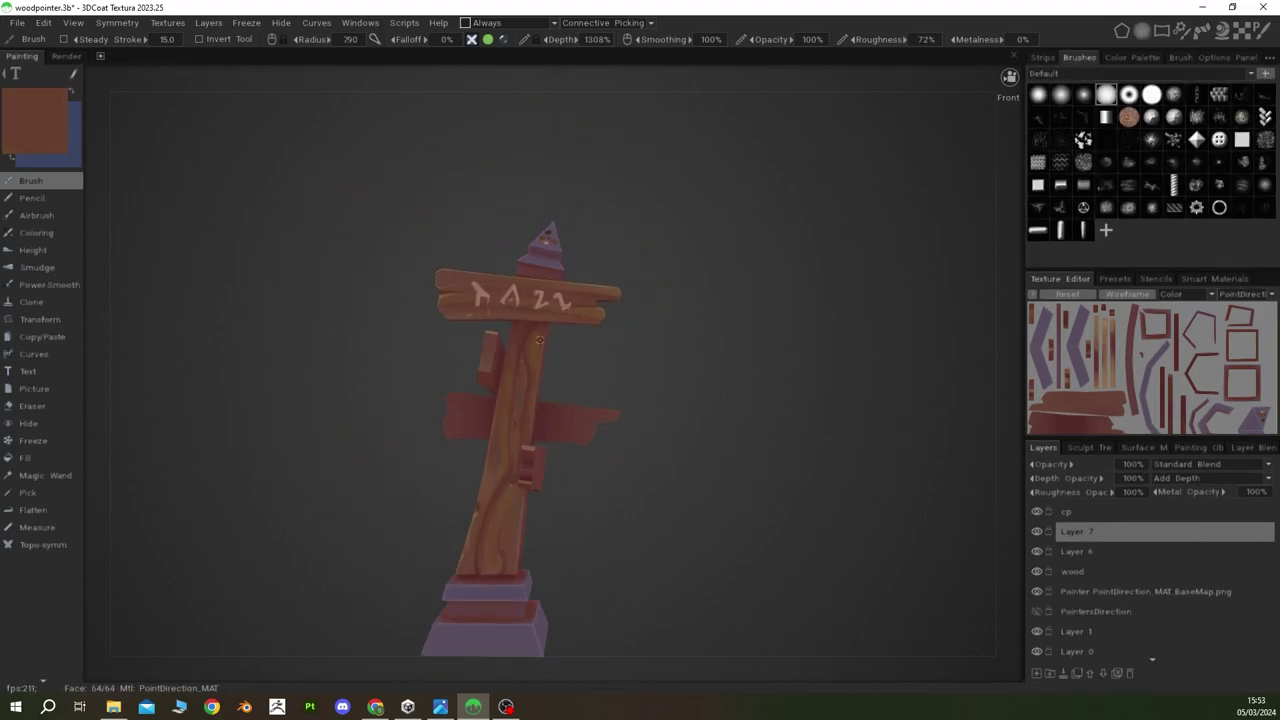
Step: Shrink the brush further and pick a lighter, yellower wood brown from the colour palette
shift+right_drag(513, 517, 536, 513)
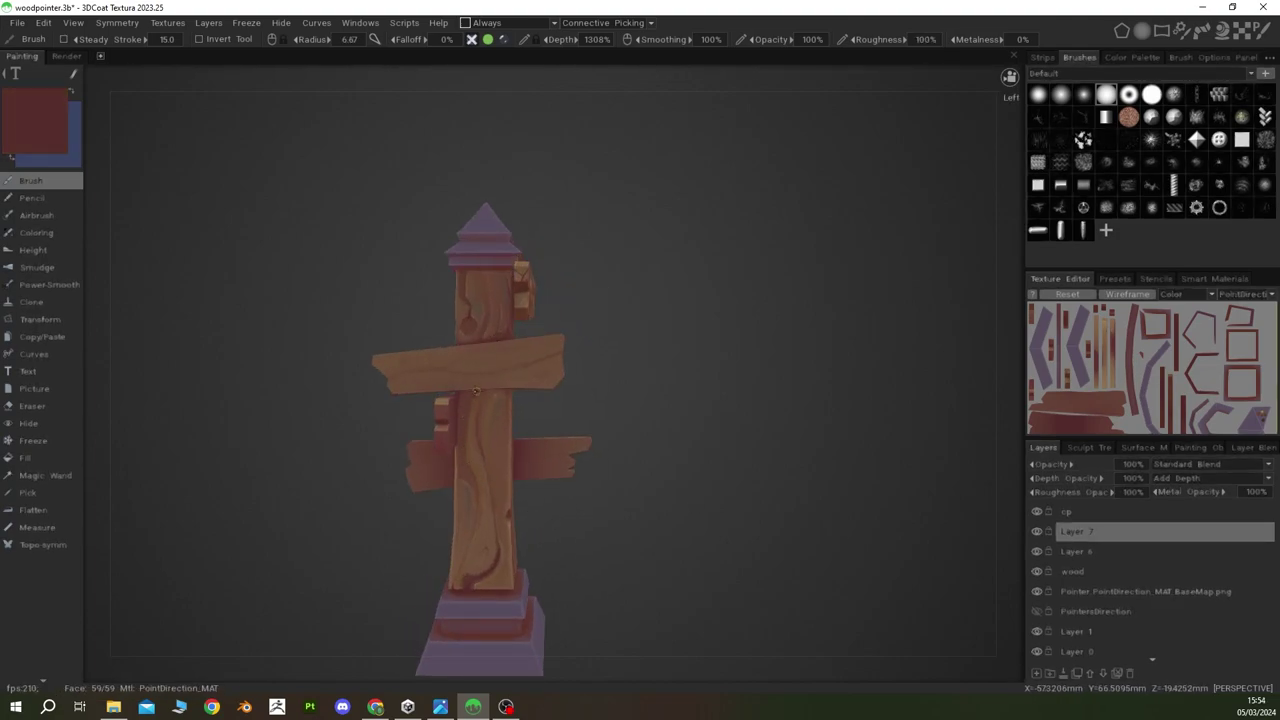
scroll(576, 504, down, 3)
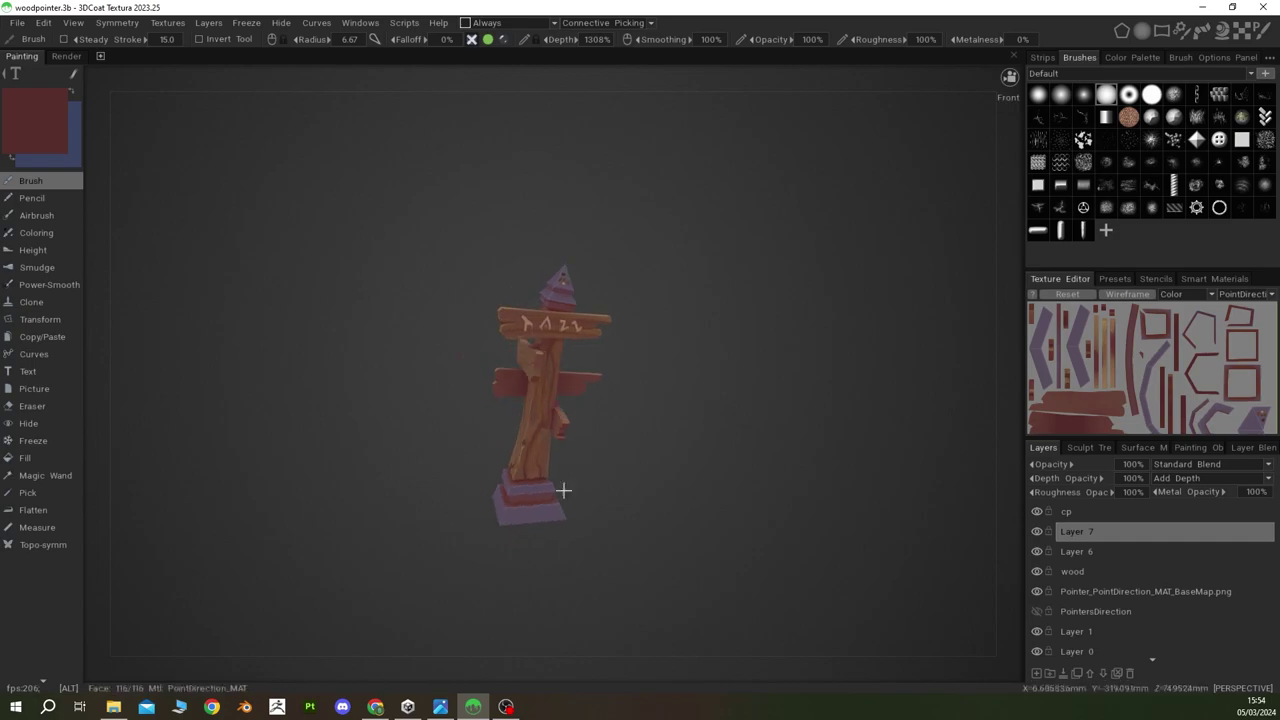
right_drag(576, 504, 611, 380)
scroll(611, 380, up, 4)
mouse_move(545, 234)
right_down()
mouse_move(509, 243)
mouse_move(698, 235)
right_up()
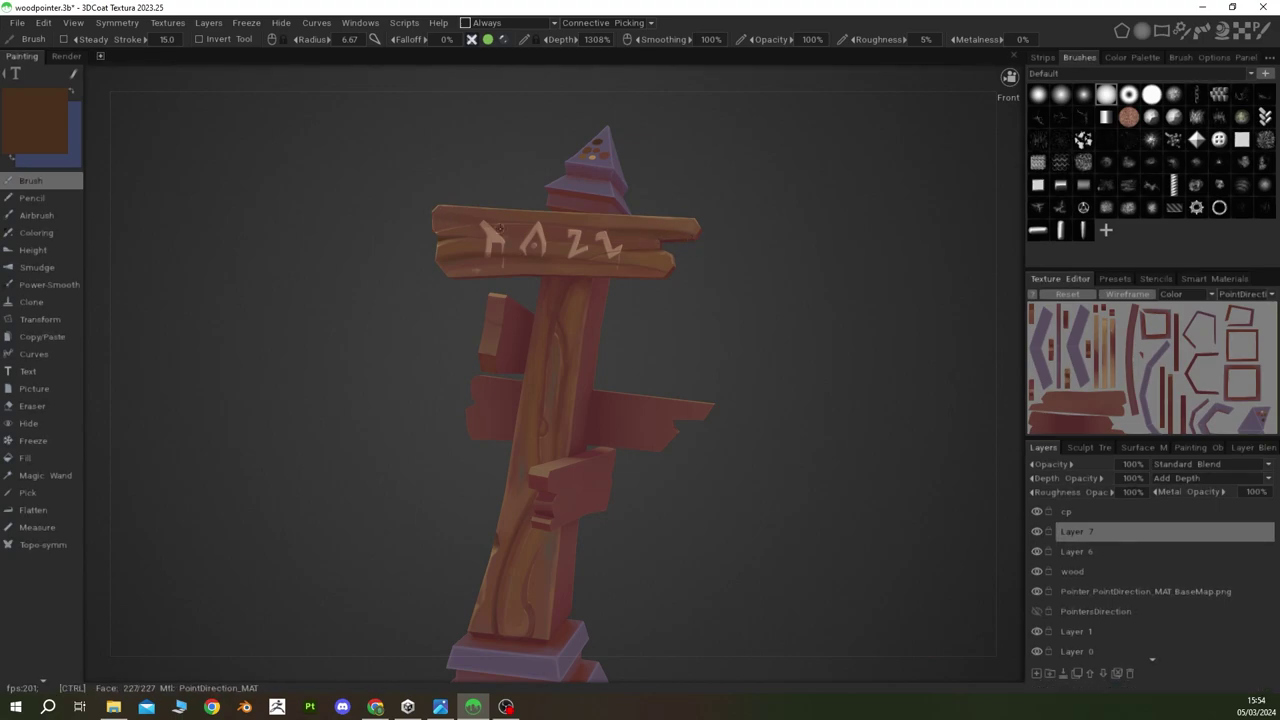
scroll(591, 146, down, 3)
mouse_move(471, 317)
right_down()
mouse_move(491, 183)
mouse_move(755, 457)
right_up()
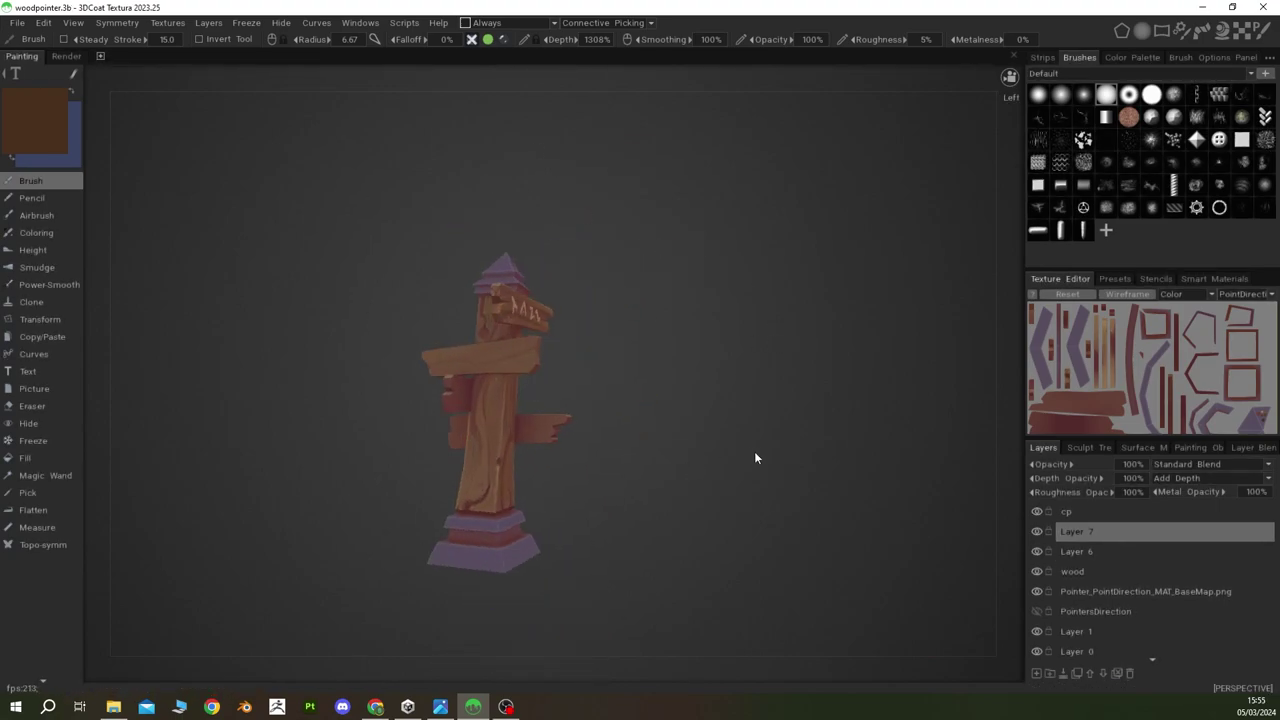
scroll(700, 420, up, 5)
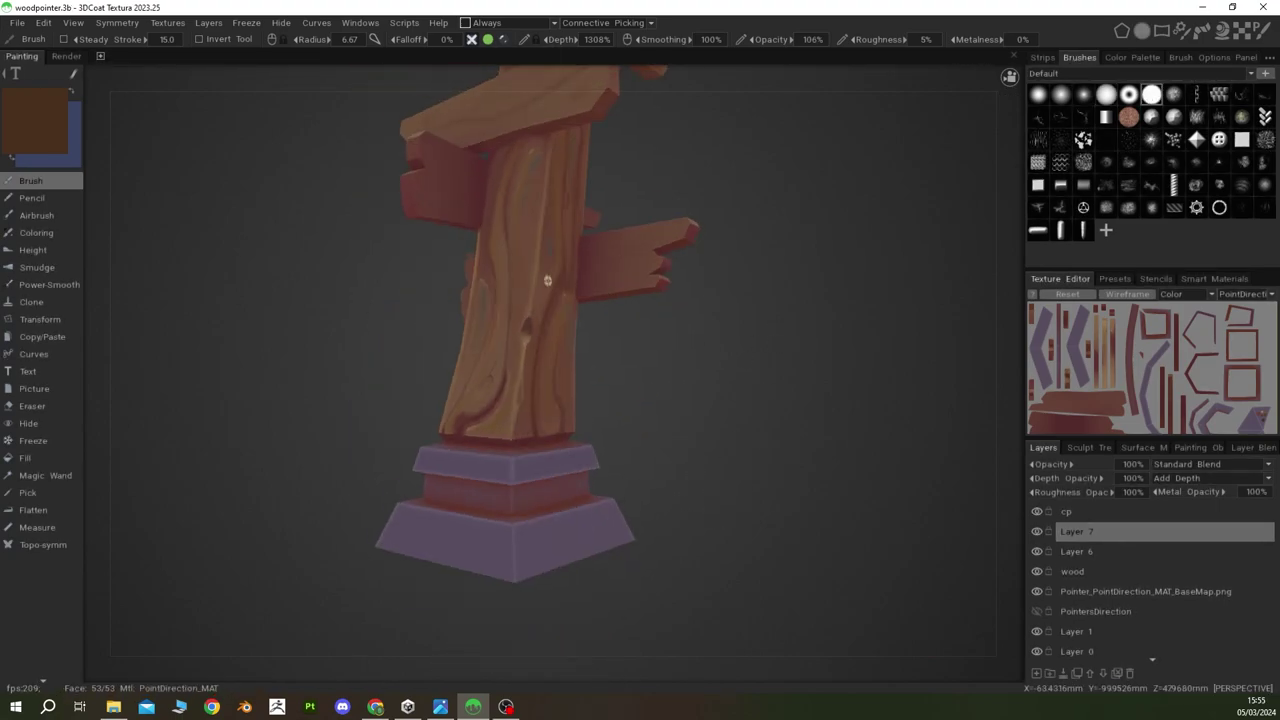
scroll(444, 513, up, 4)
key(bracketleft)
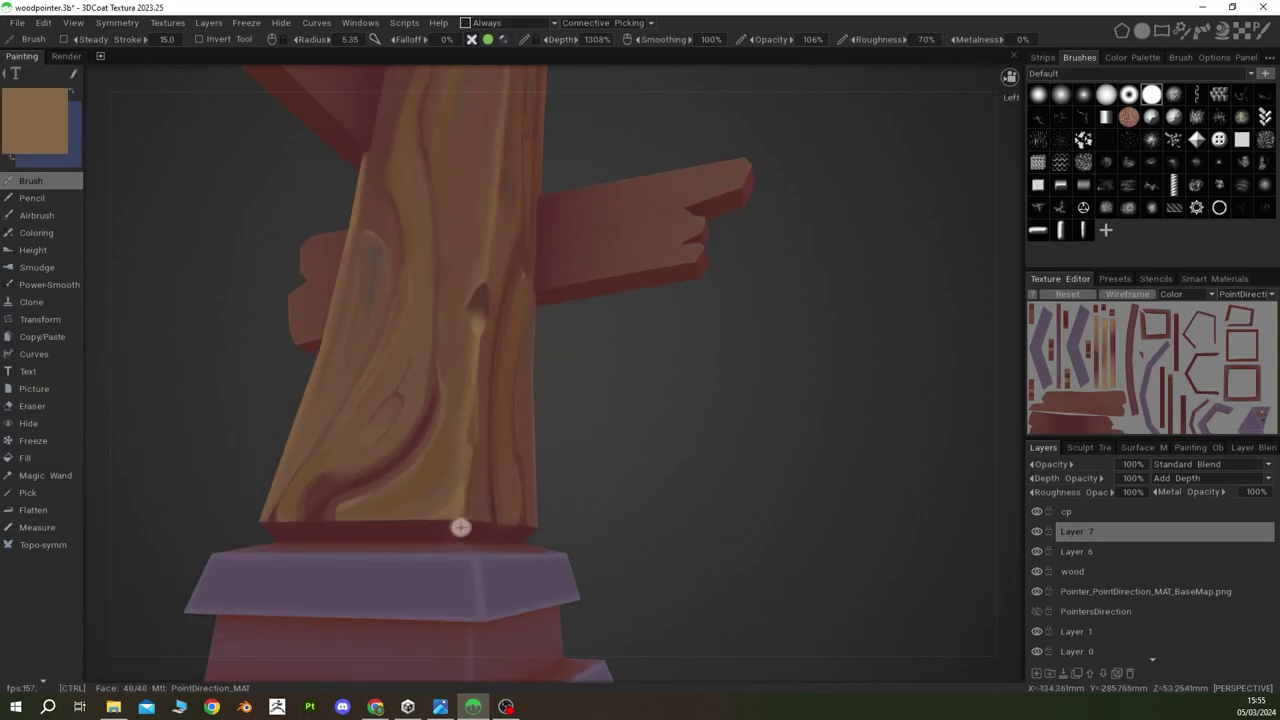
key(v)
key(v)
click(1131, 57)
click(1054, 122)
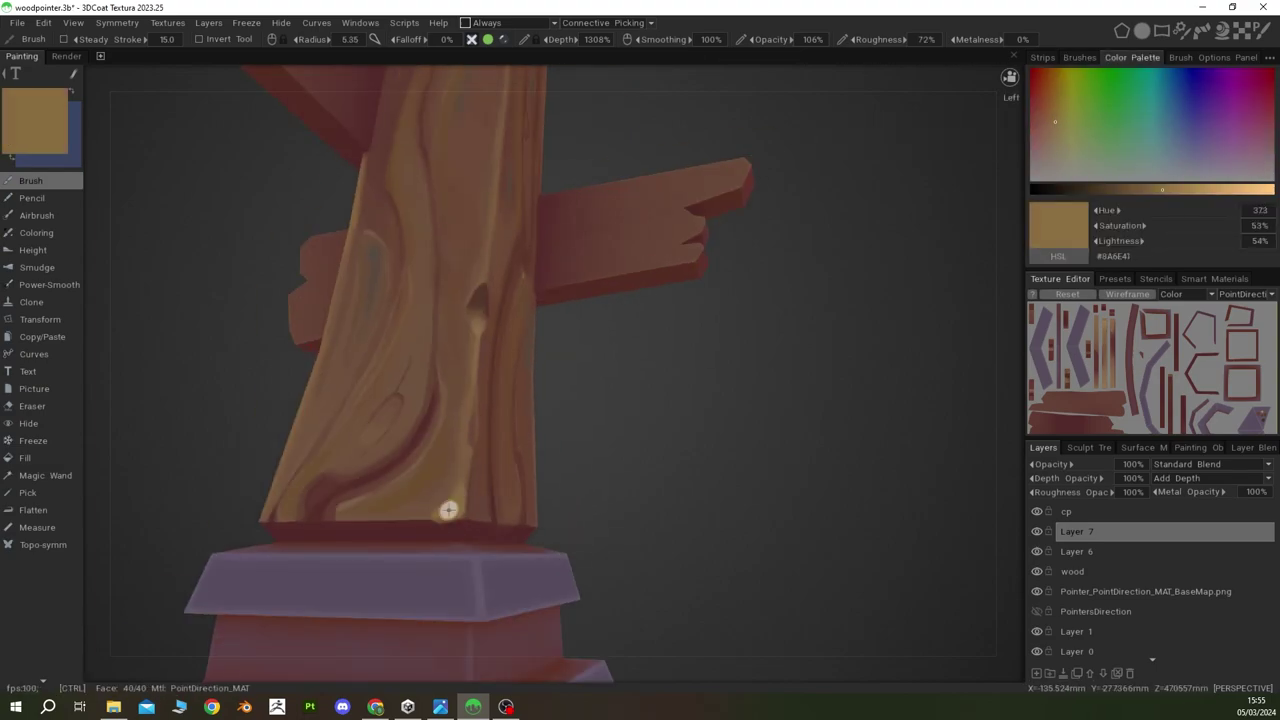
Step: Make the brush smaller for fine detail and sample a mid brown from the post
scroll(449, 488, down, 3)
middle_drag(549, 409, 509, 491)
scroll(480, 554, up, 3)
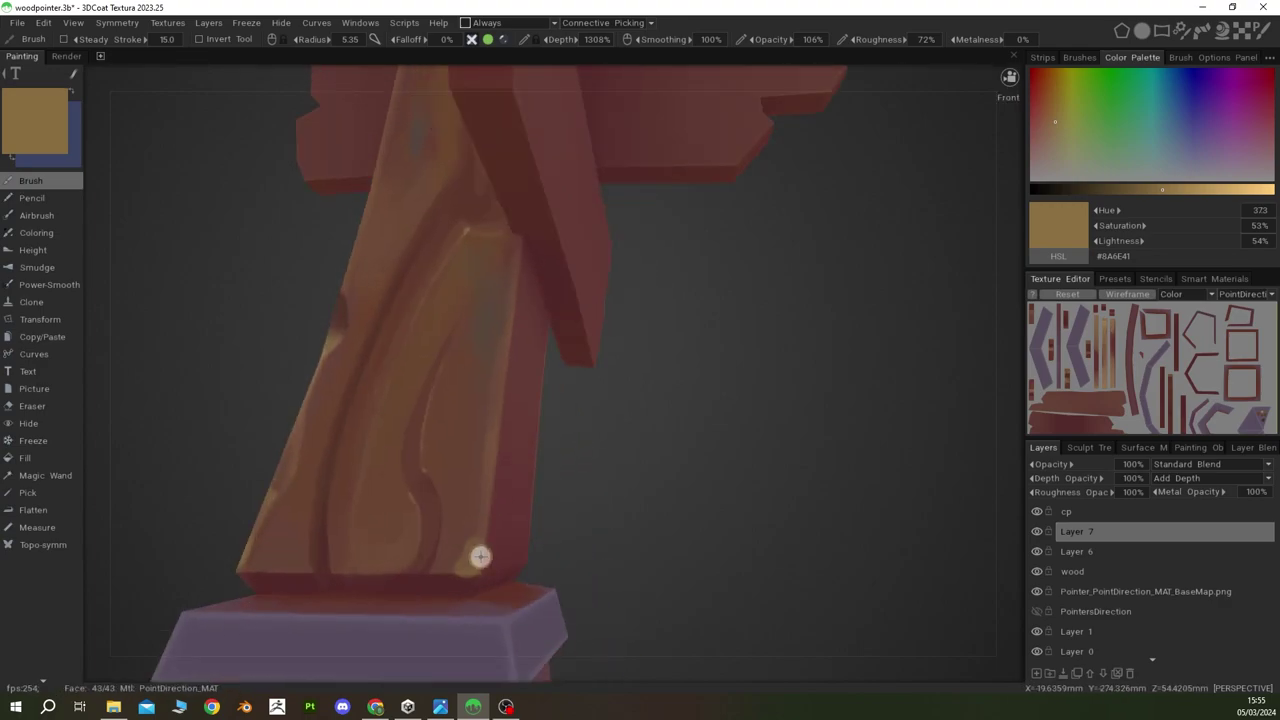
key(bracketleft)
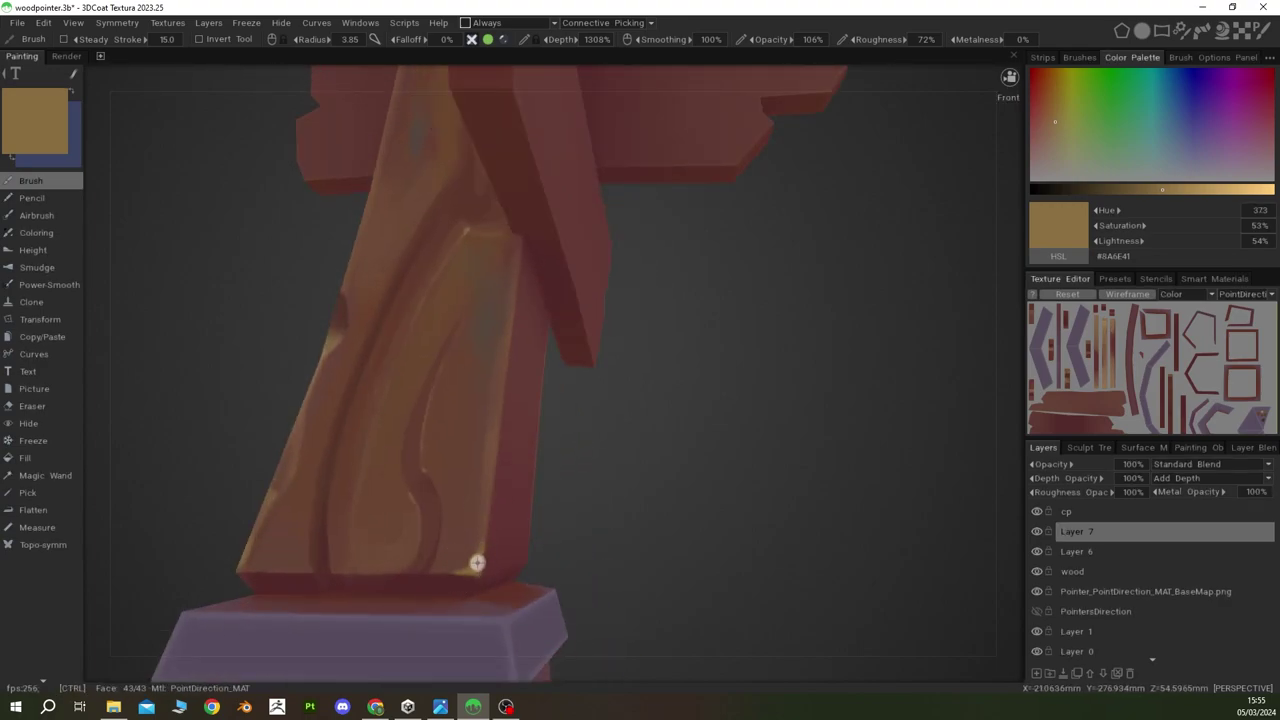
scroll(479, 581, down, 3)
middle_drag(603, 374, 531, 343)
scroll(511, 286, up, 4)
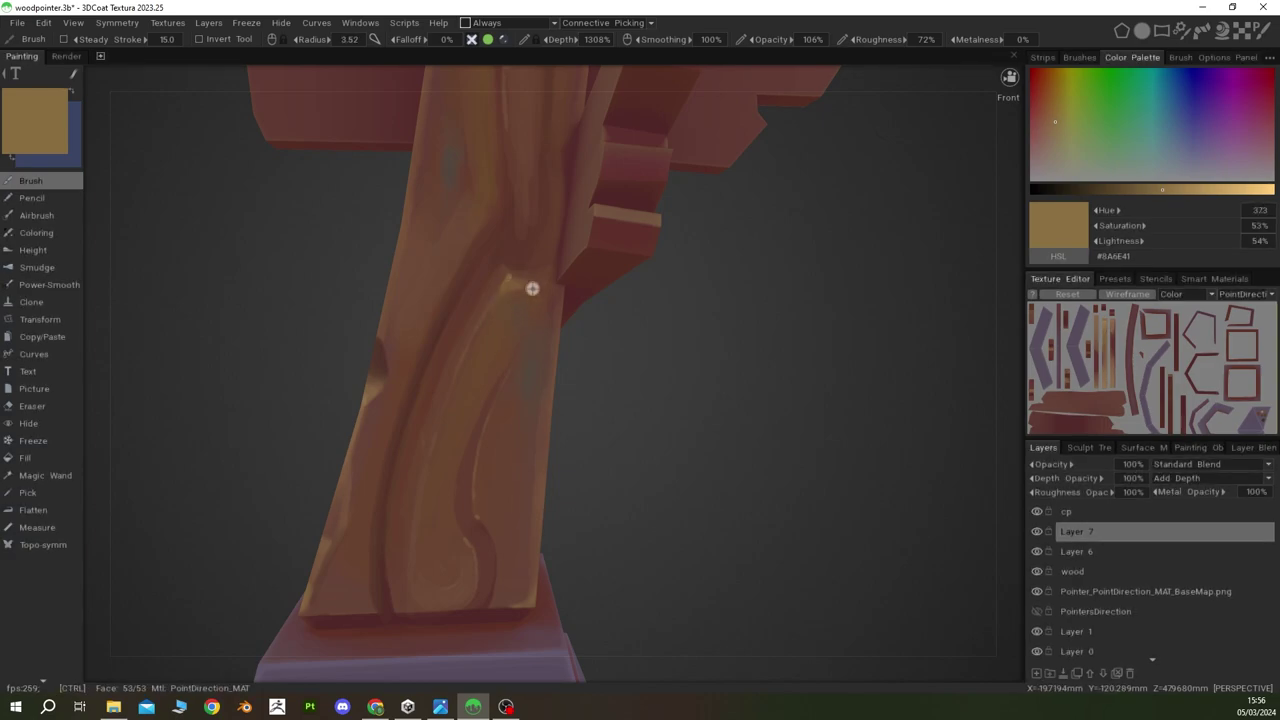
scroll(531, 286, down, 4)
middle_drag(566, 297, 689, 360)
scroll(503, 449, up, 4)
key(v)
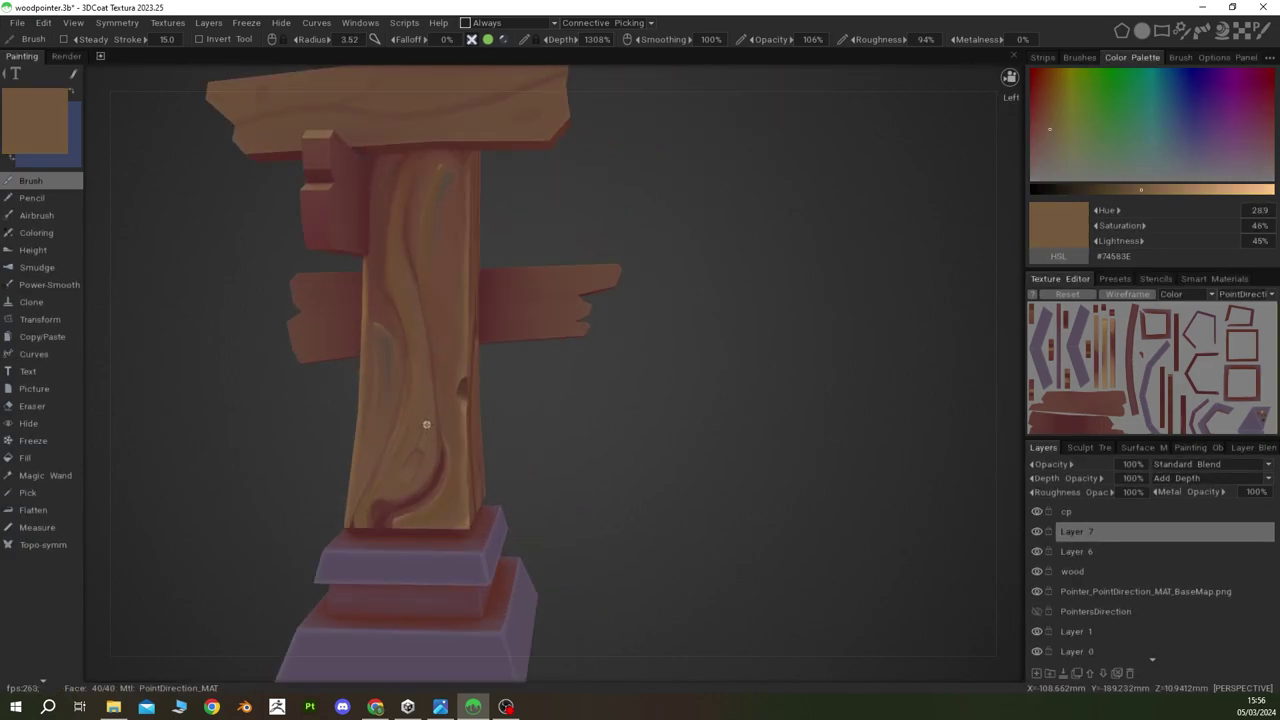
scroll(427, 449, down, 4)
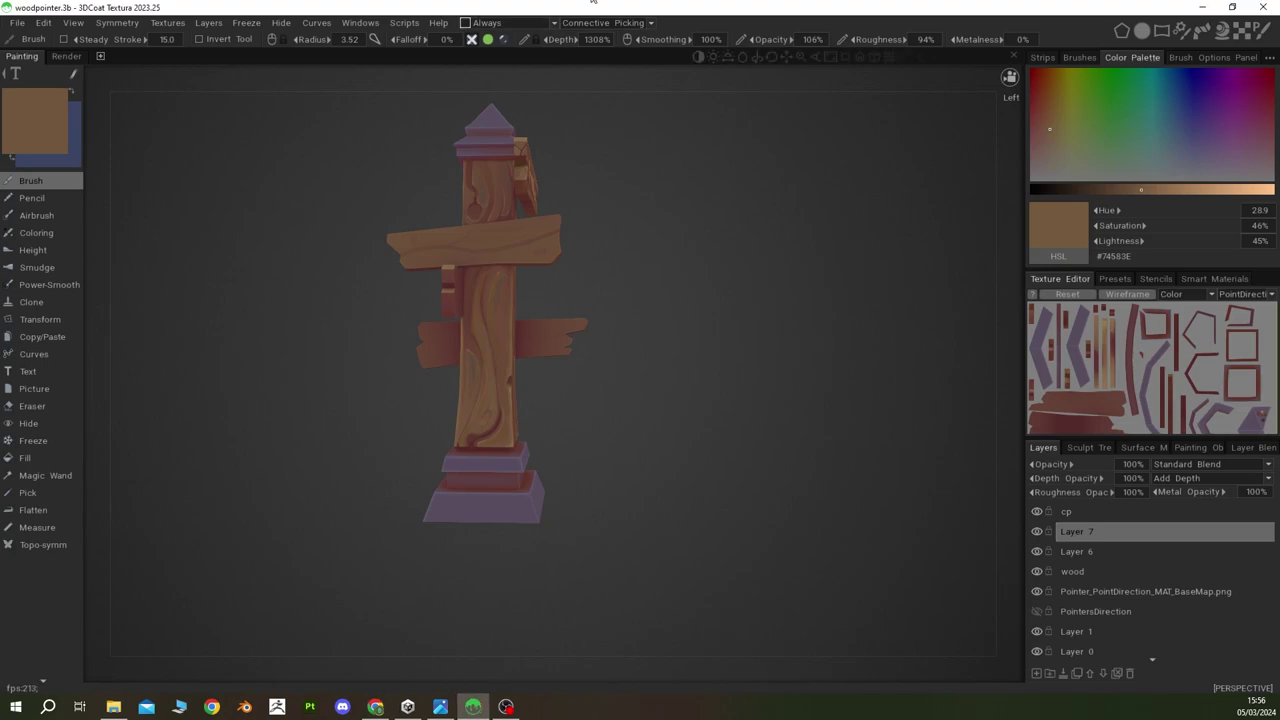
Step: Sample dark brown #442D1B from the painted wood on the signpost's other side
alt+drag(788, 344, 943, 401)
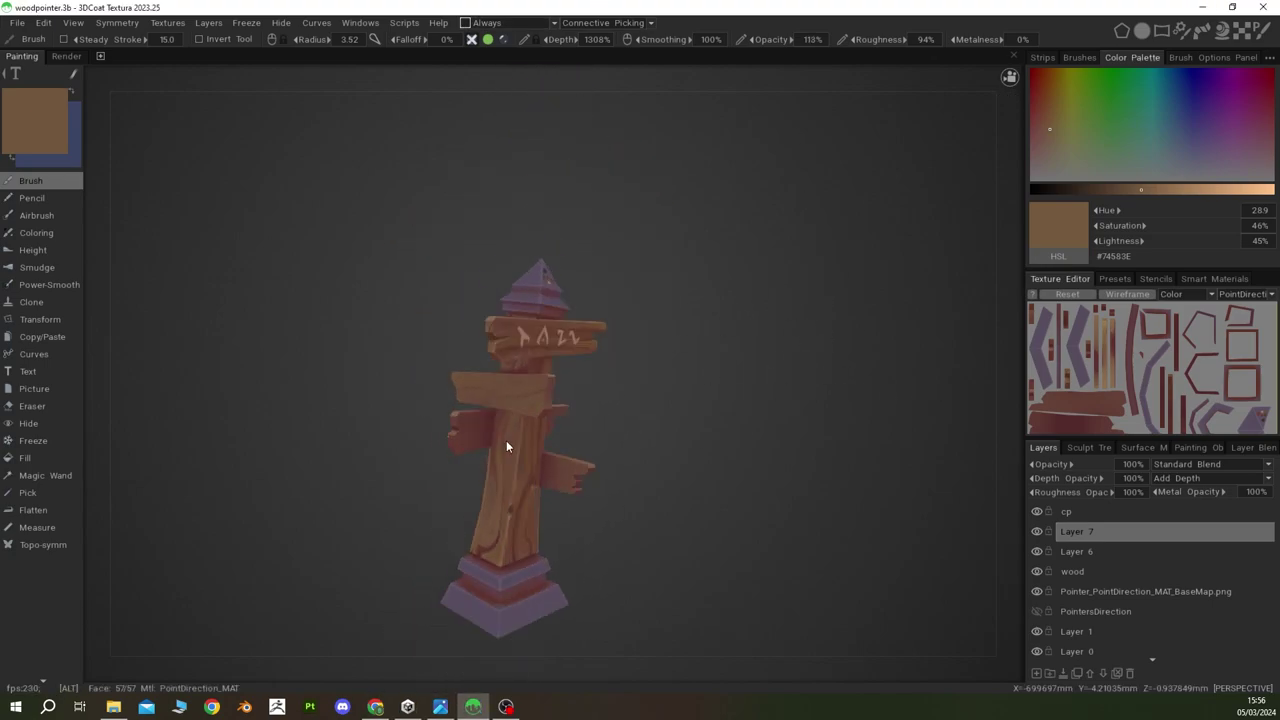
key(v)
alt+drag(506, 440, 791, 486)
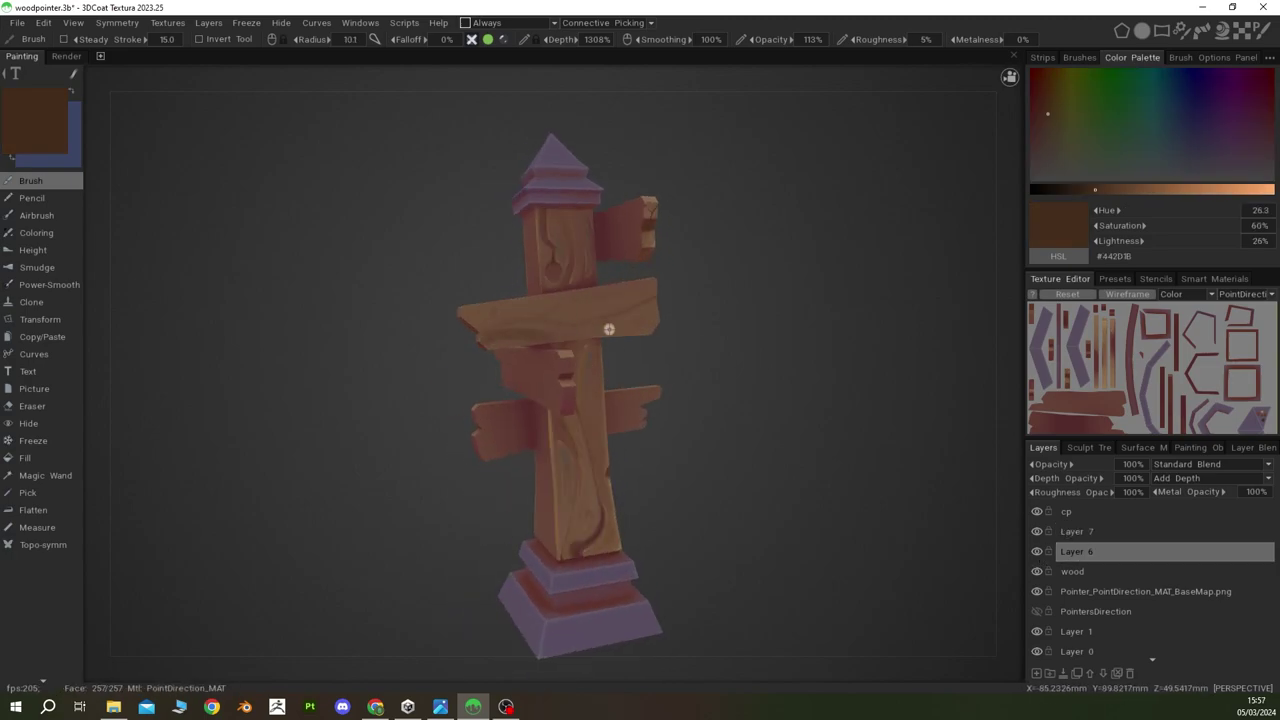
Step: Sample a series of light, medium, dark and reddish browns from the planks
alt+drag(594, 329, 640, 319)
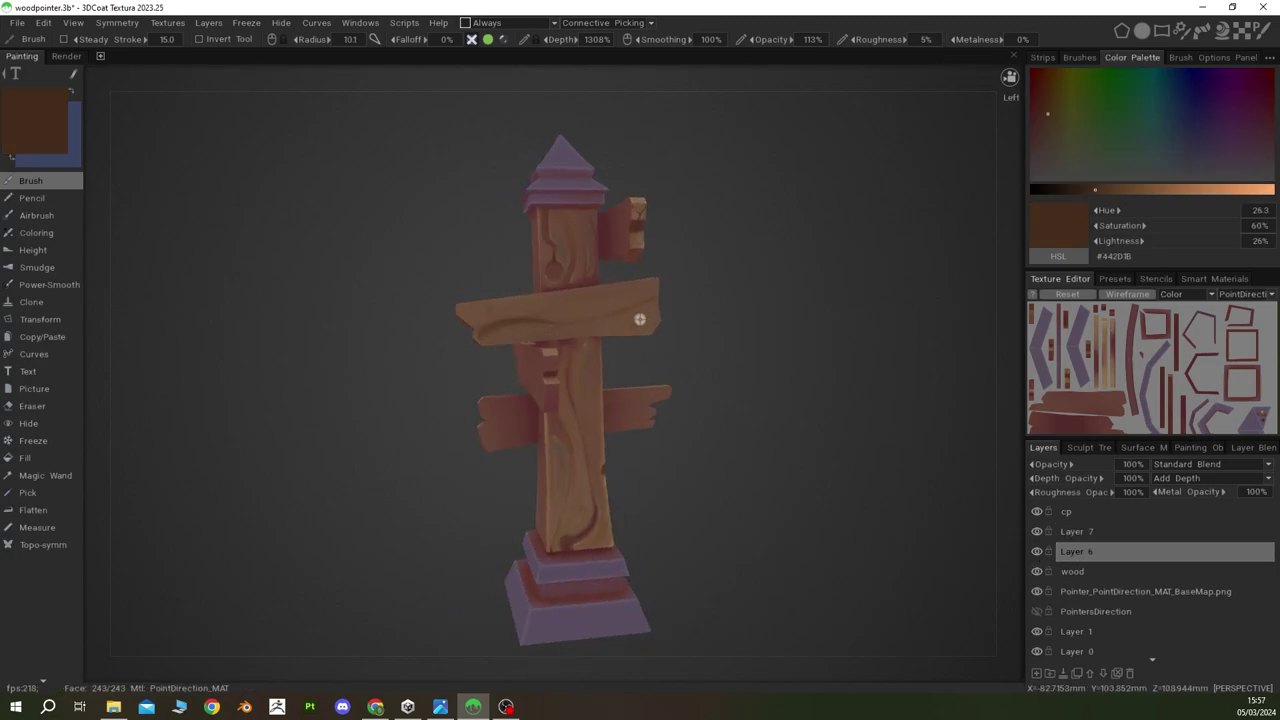
key(v)
key(v)
alt+drag(565, 472, 643, 329)
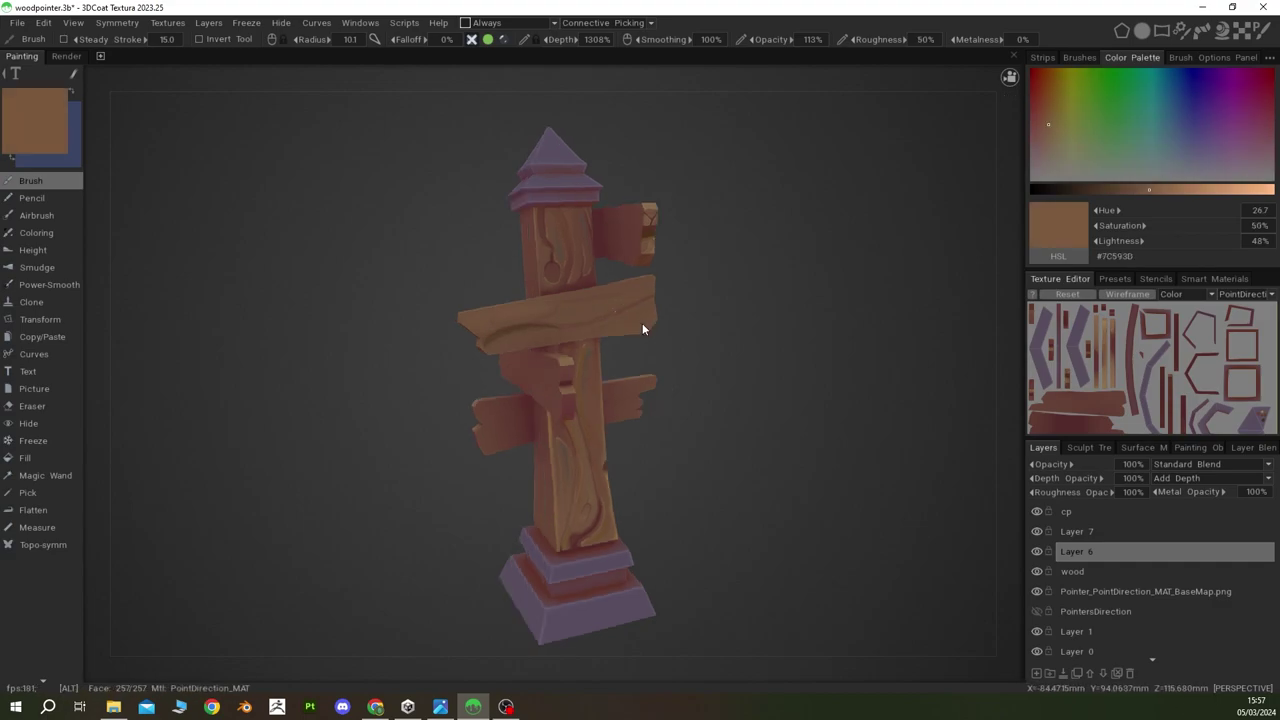
mouse_move(480, 326)
alt+mouse_down()
mouse_move(602, 297)
mouse_move(636, 338)
alt+mouse_up()
key(v)
key(v)
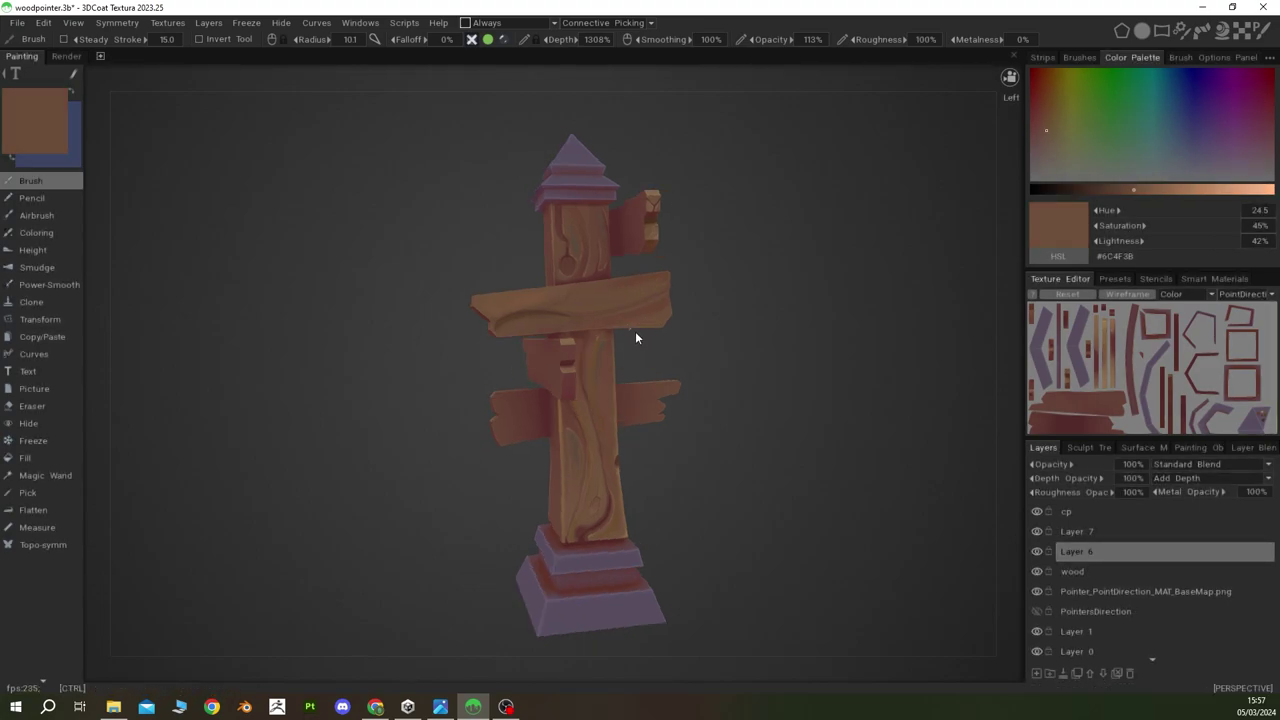
key(v)
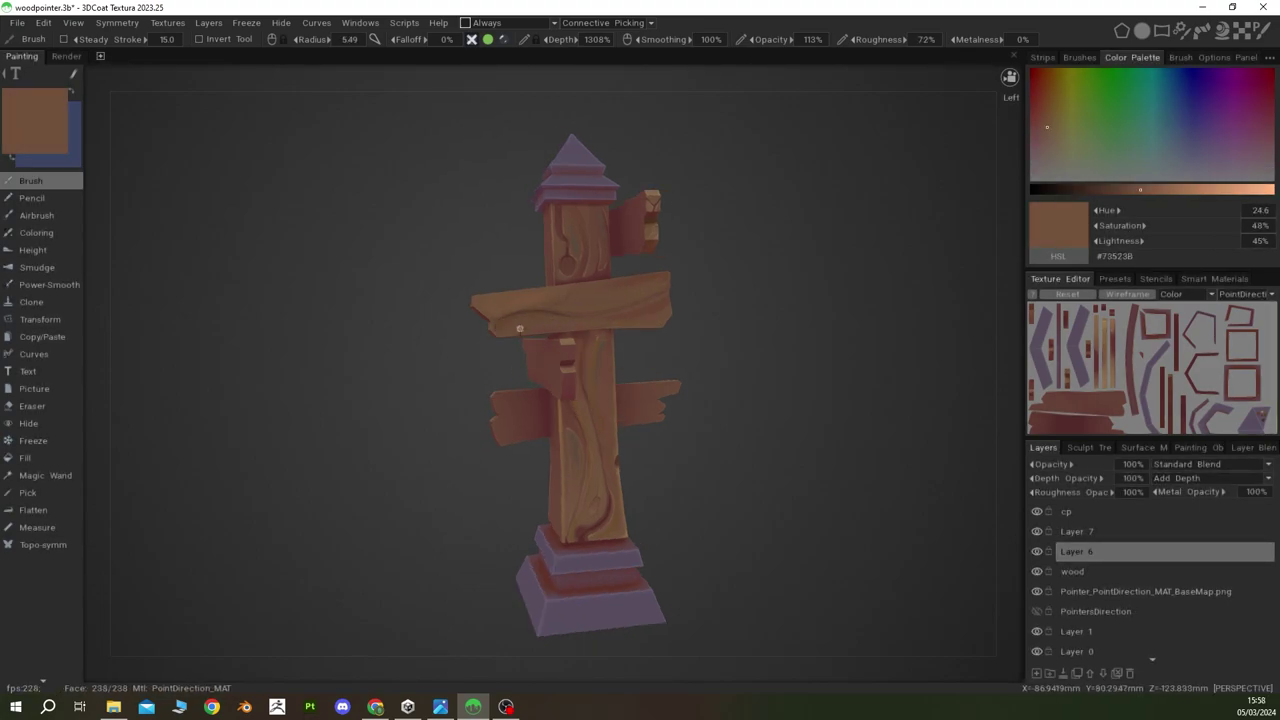
alt+drag(563, 324, 561, 308)
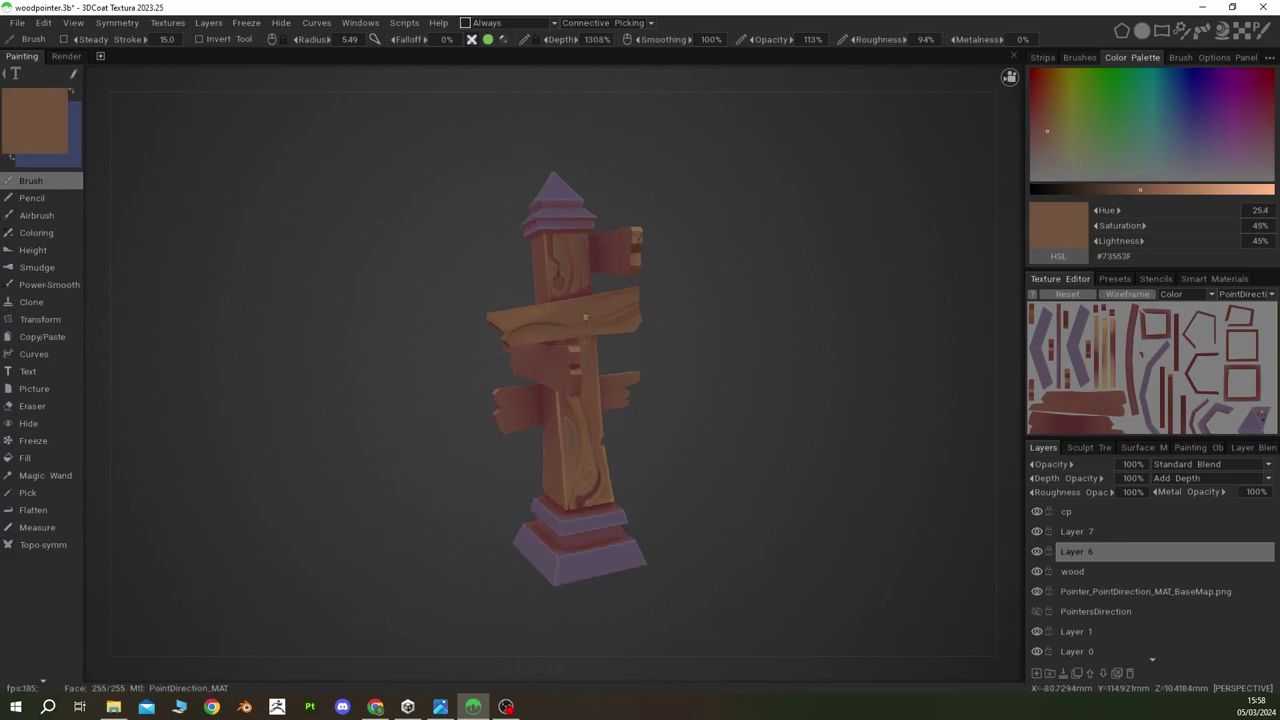
key(v)
key(v)
key(v)
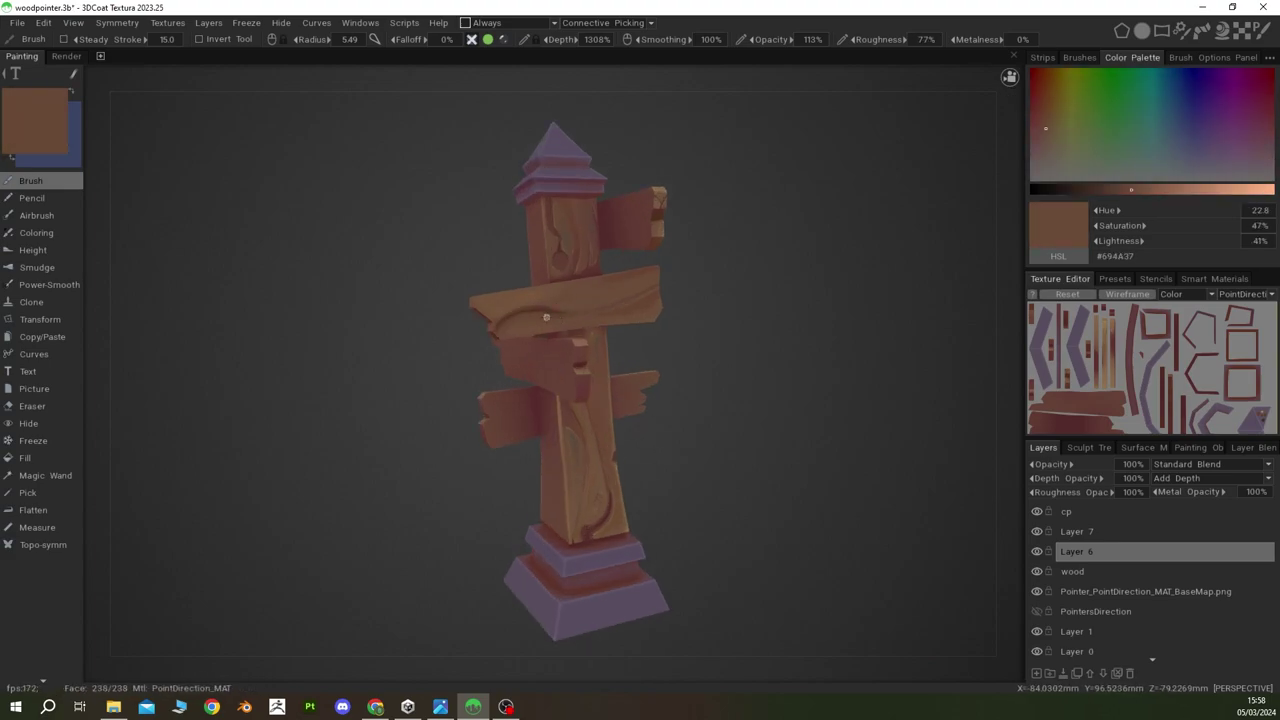
scroll(591, 298, up, 2)
key(v)
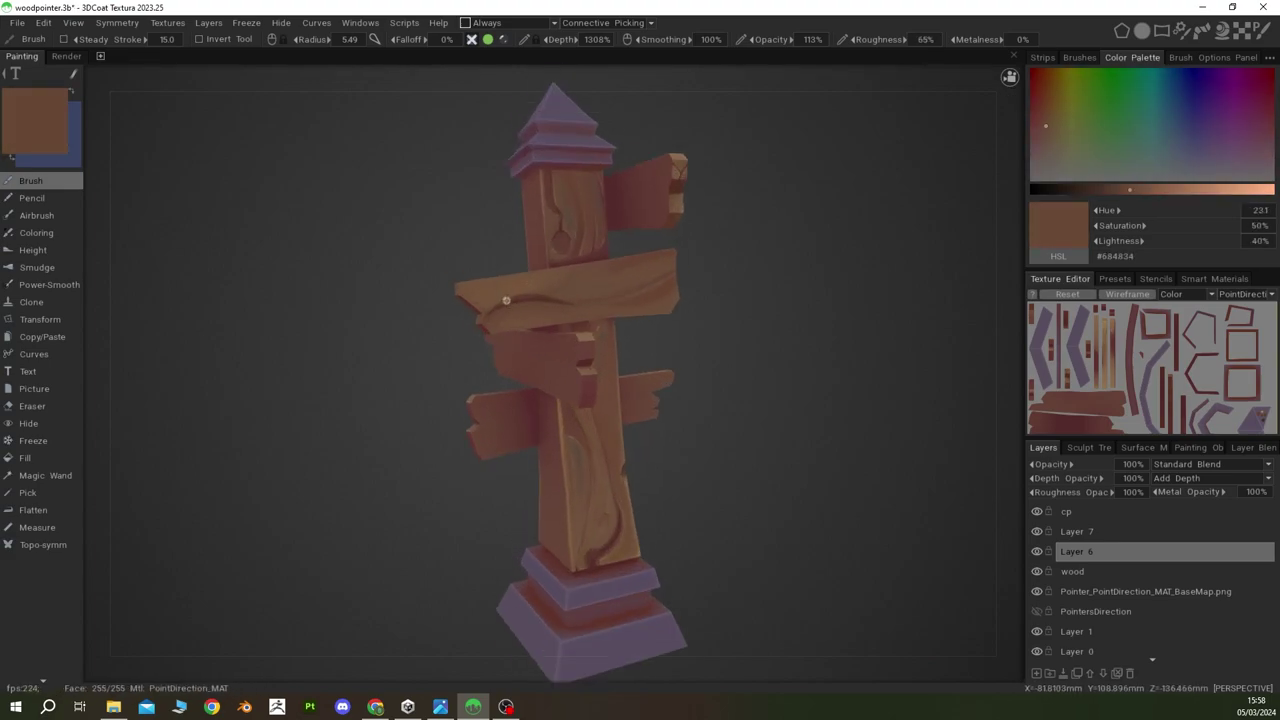
key(v)
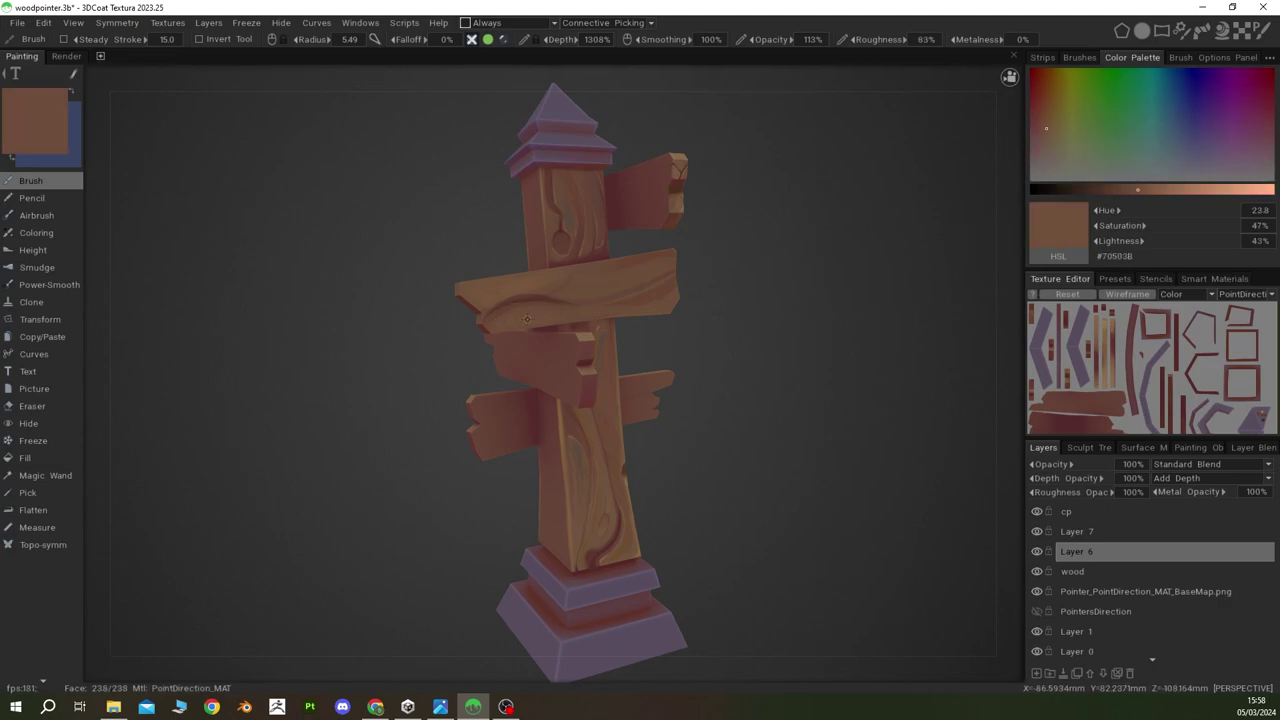
key(v)
key(v)
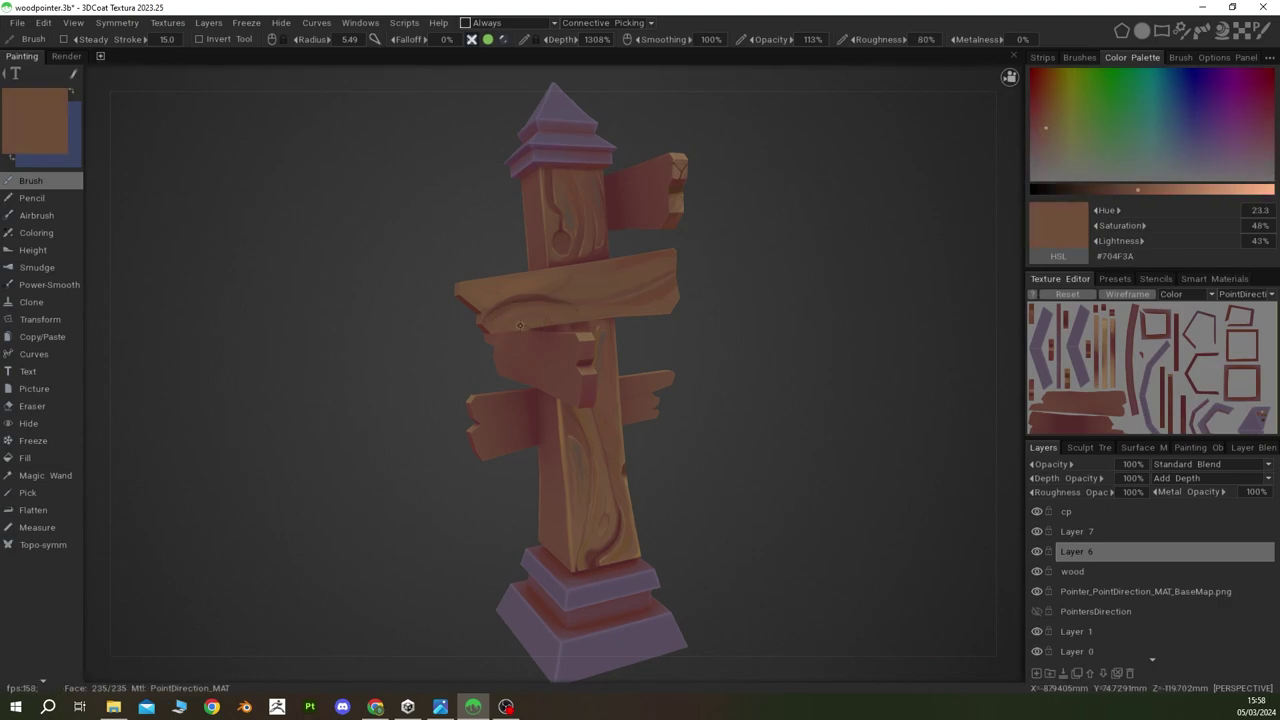
Step: Sample more medium, reddish and lighter wood browns around the signpost, ending on a dark red
alt+shift+drag(519, 325, 600, 238)
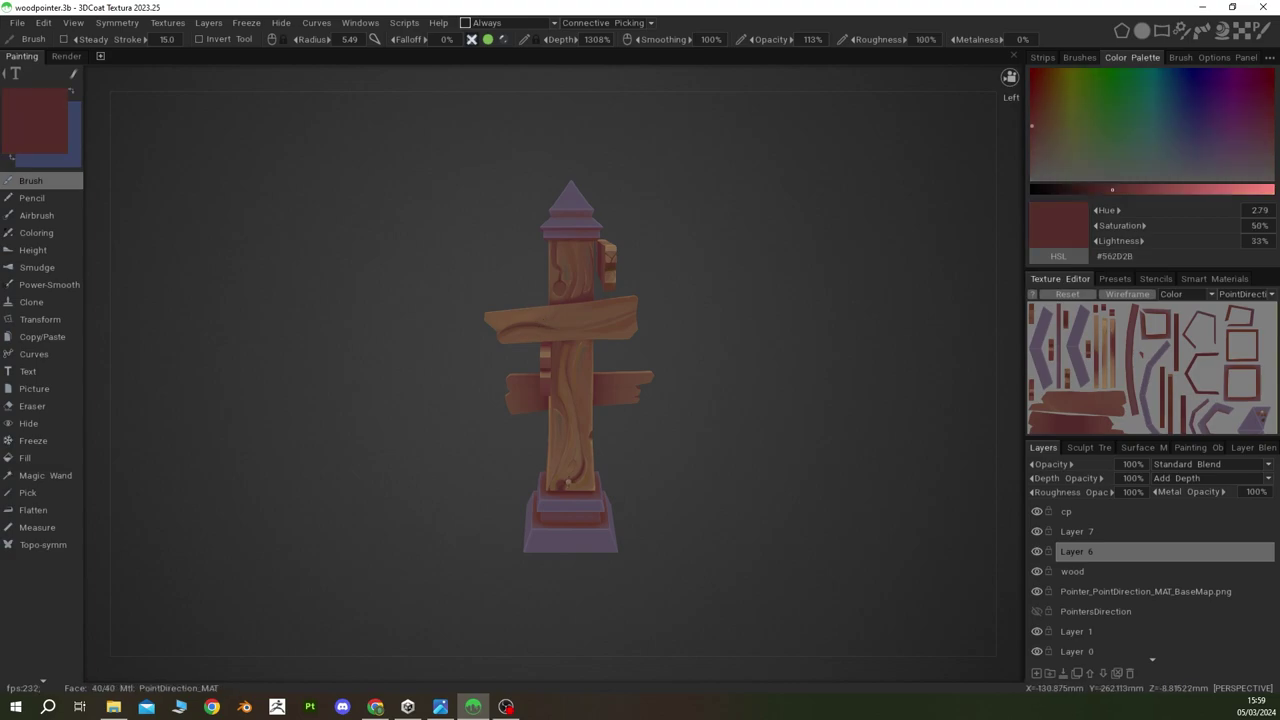
scroll(613, 377, up, 3)
key(v)
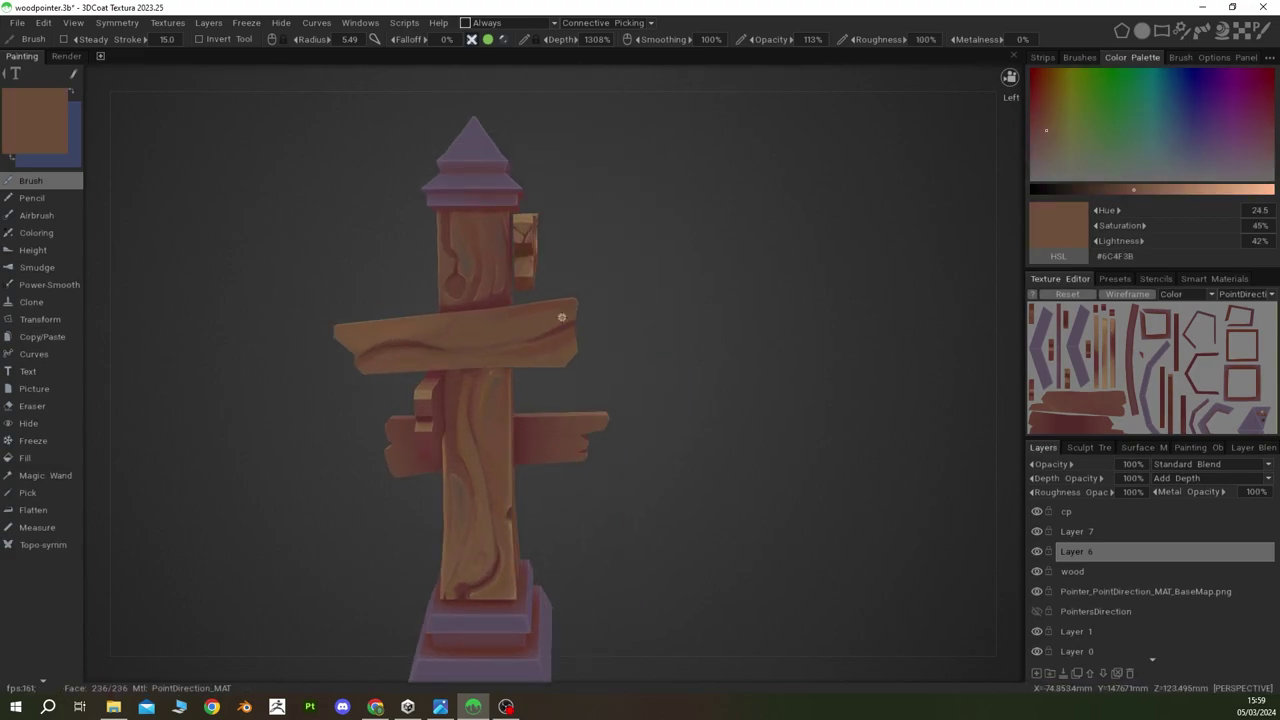
key(v)
mouse_move(533, 352)
alt+mouse_down()
mouse_move(525, 340)
mouse_move(428, 356)
alt+mouse_up()
key(v)
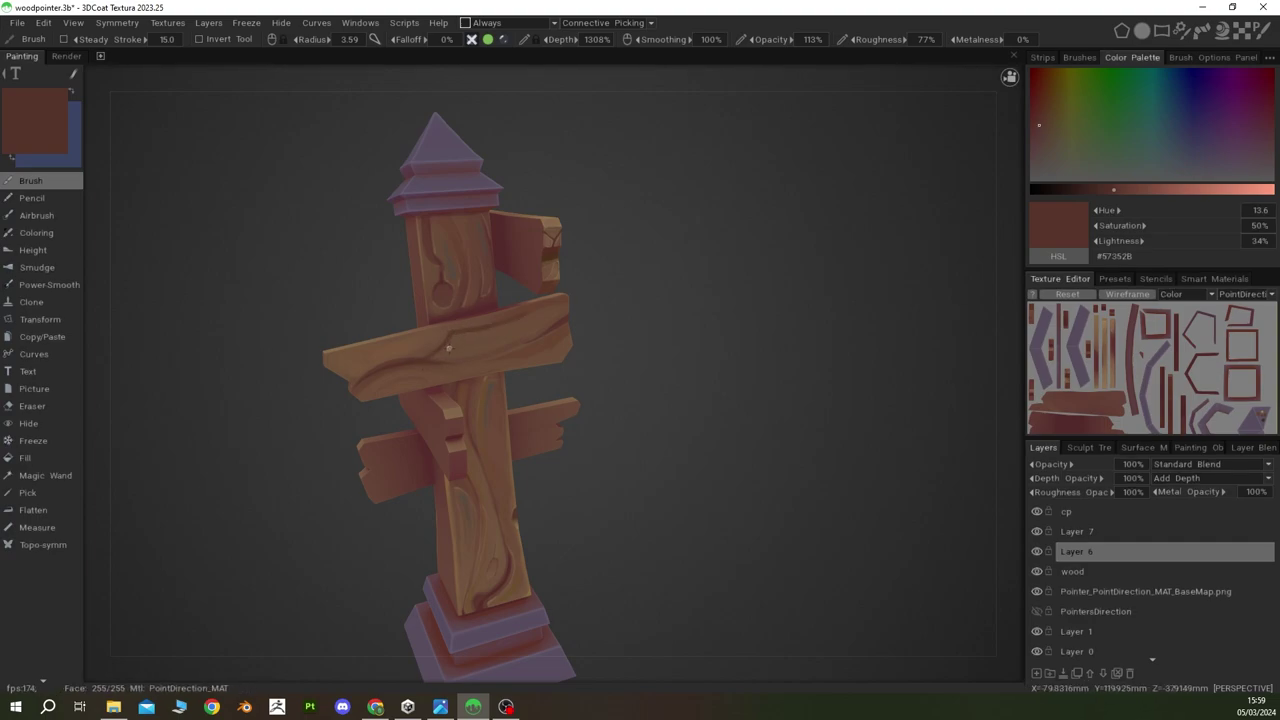
key(v)
key(v)
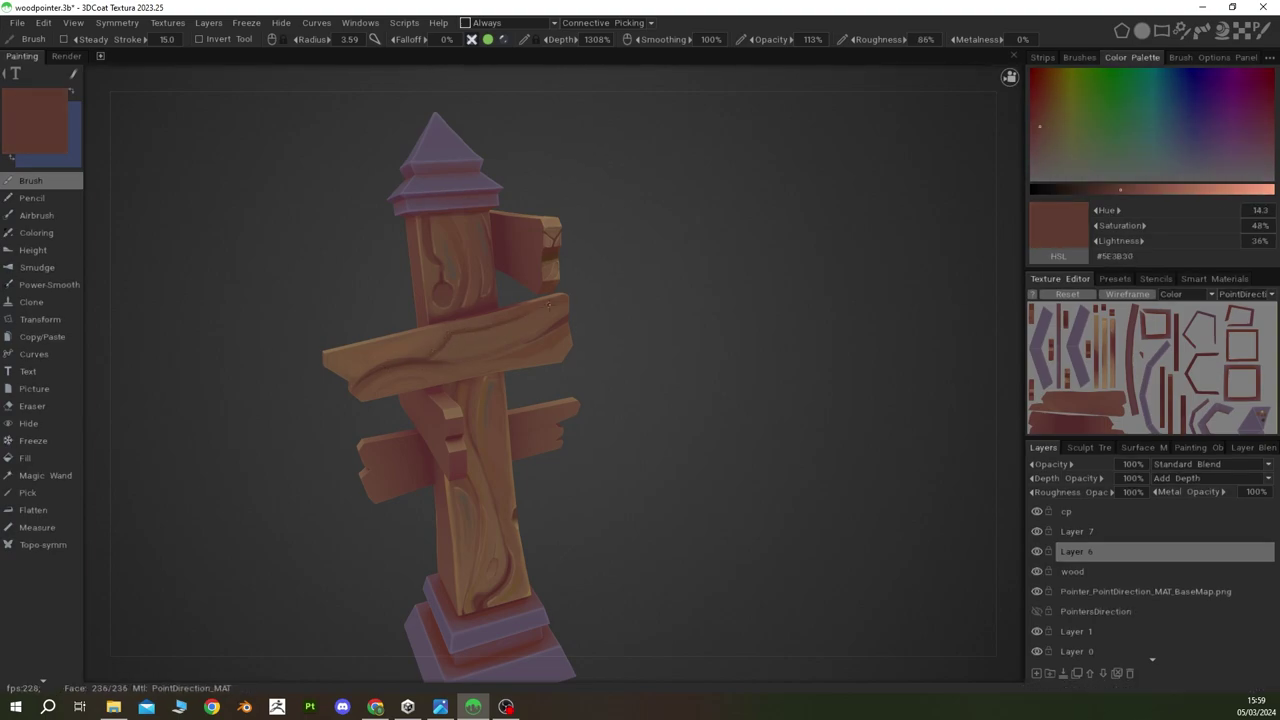
key(v)
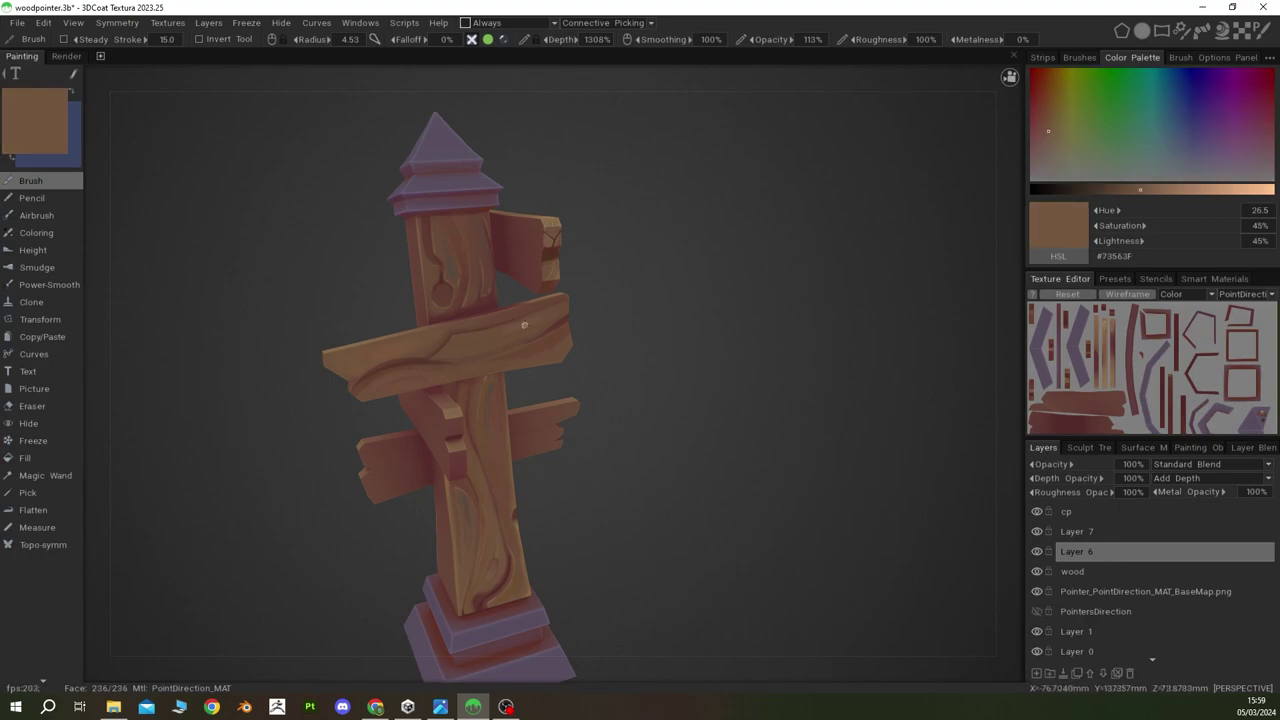
scroll(525, 330, down, 5)
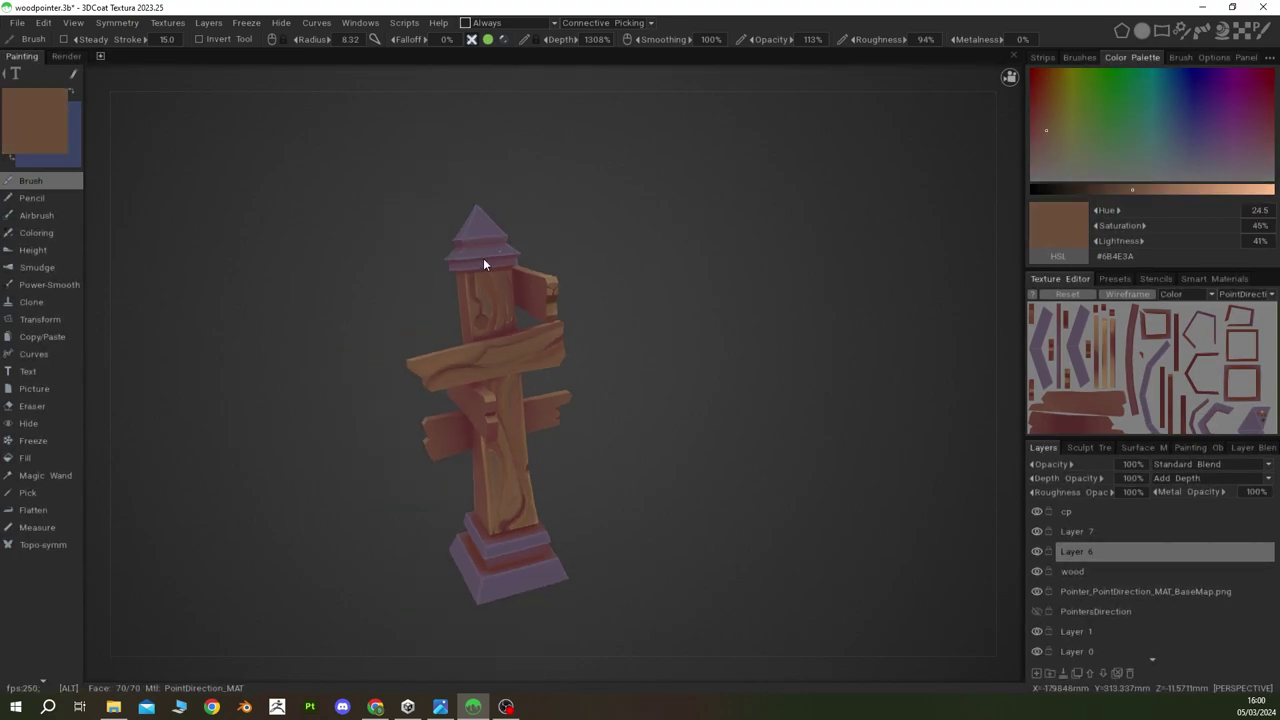
right_drag(486, 263, 640, 397)
scroll(640, 397, up, 5)
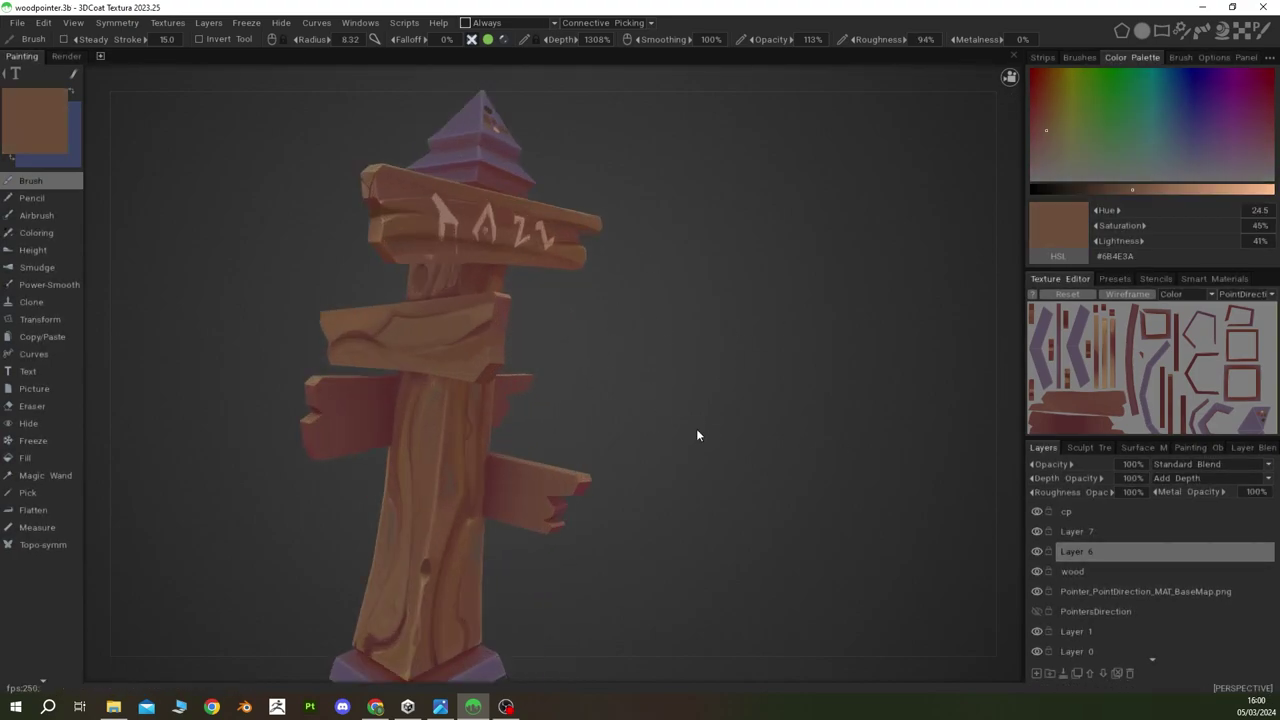
right_drag(694, 434, 429, 591)
key(v)
Step: Switch the Color Palette to the Triangular style and darken the colour to a deep red
click(1270, 57)
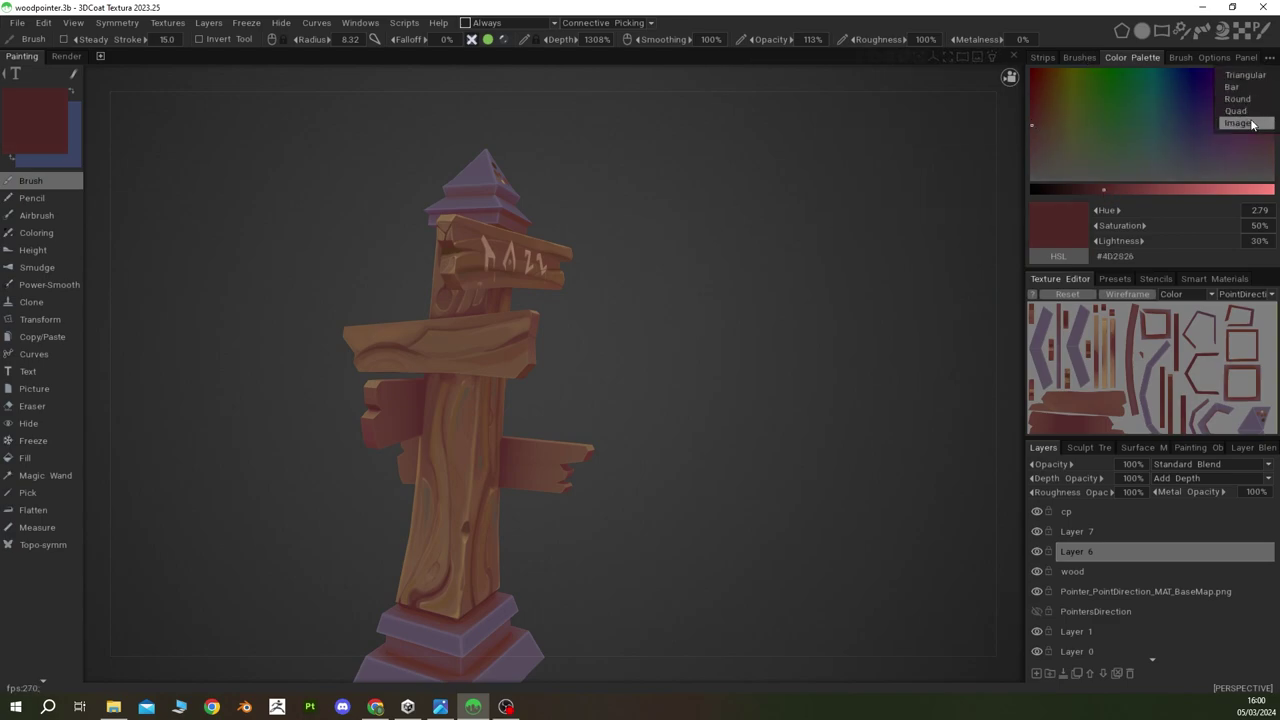
click(1229, 120)
click(1140, 163)
mouse_move(620, 430)
right_down()
mouse_move(548, 465)
mouse_move(565, 462)
mouse_move(364, 413)
right_up()
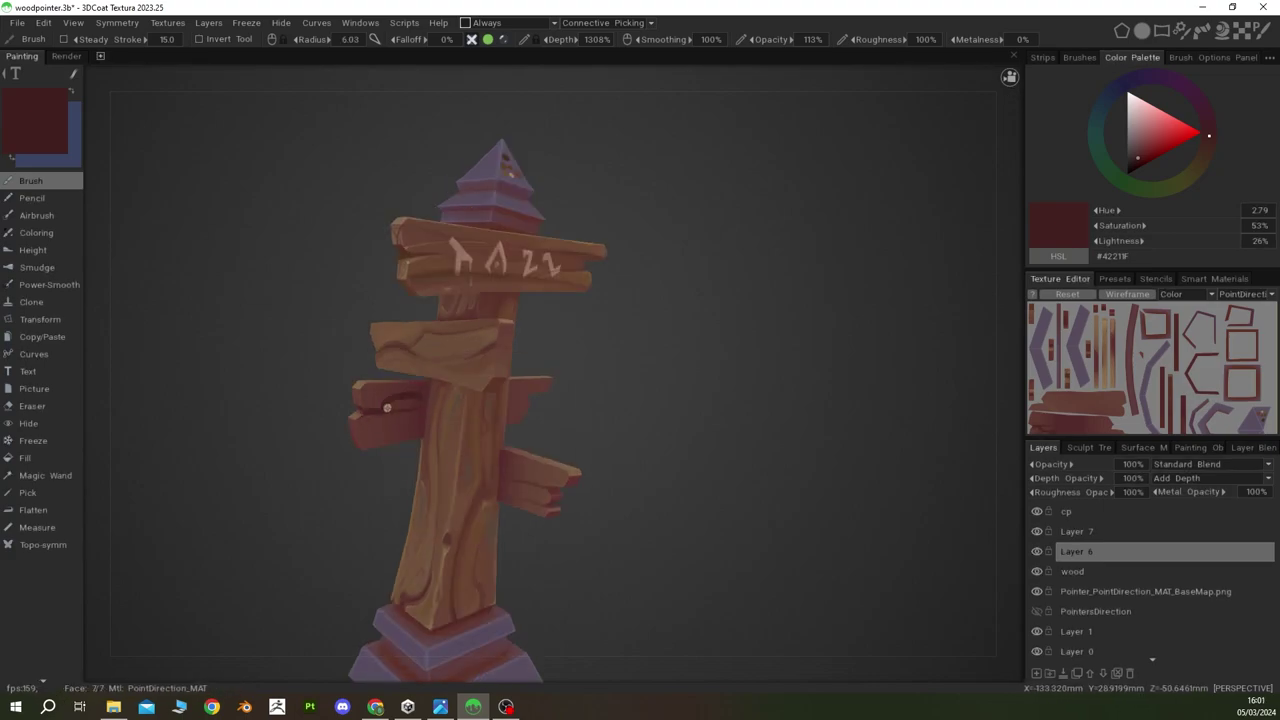
Step: Sample a brown and then a light tan from the wood
key(v)
mouse_move(387, 407)
right_down()
mouse_move(499, 434)
mouse_move(596, 368)
right_up()
key(v)
scroll(476, 358, up, 3)
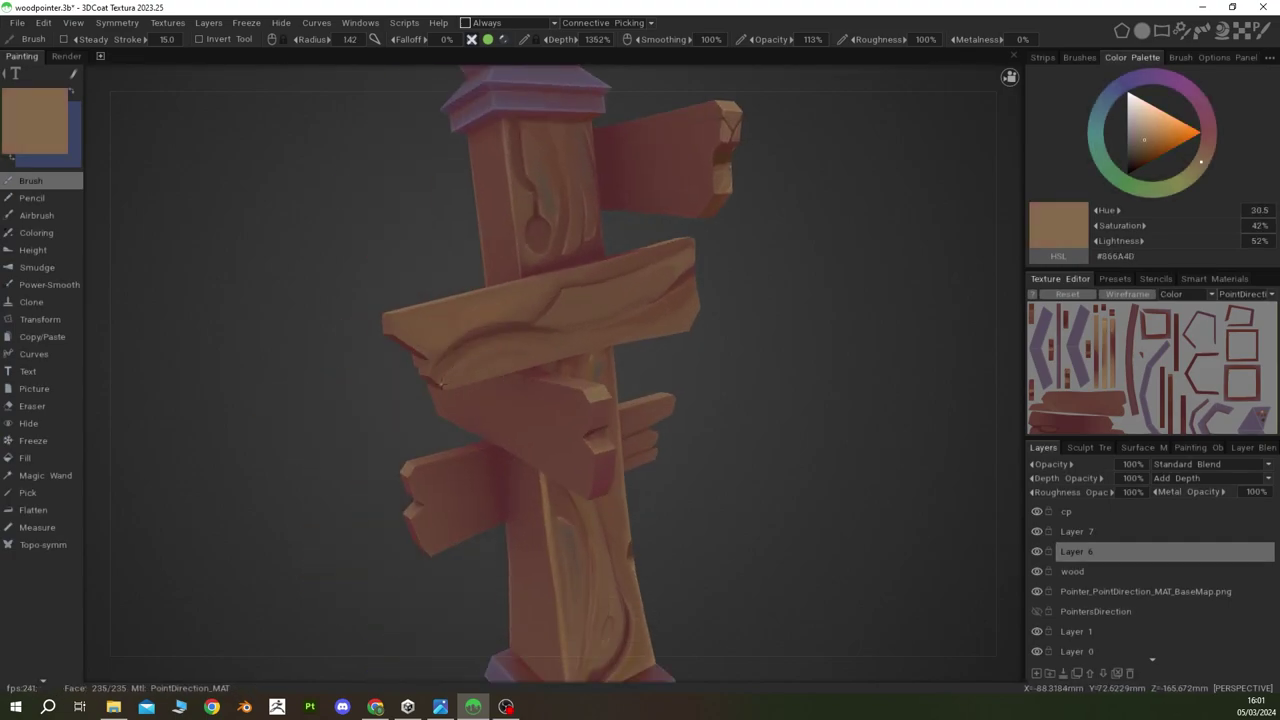
right_drag(493, 367, 488, 344)
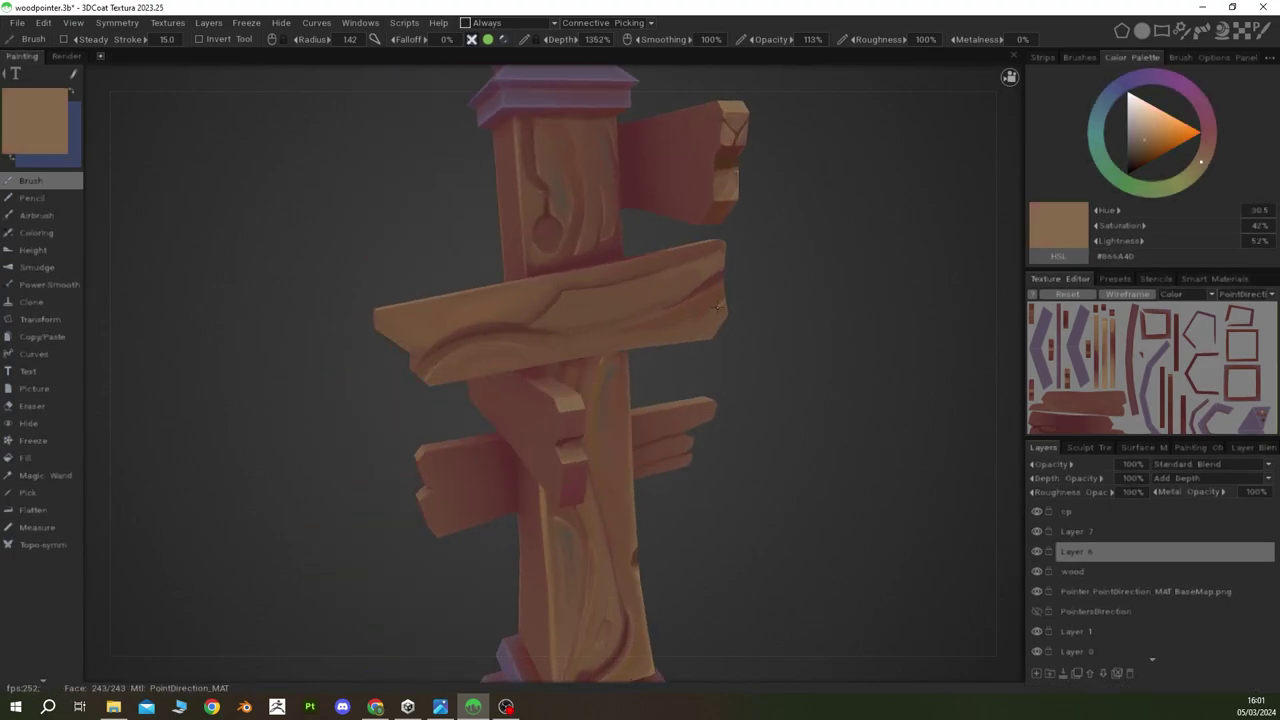
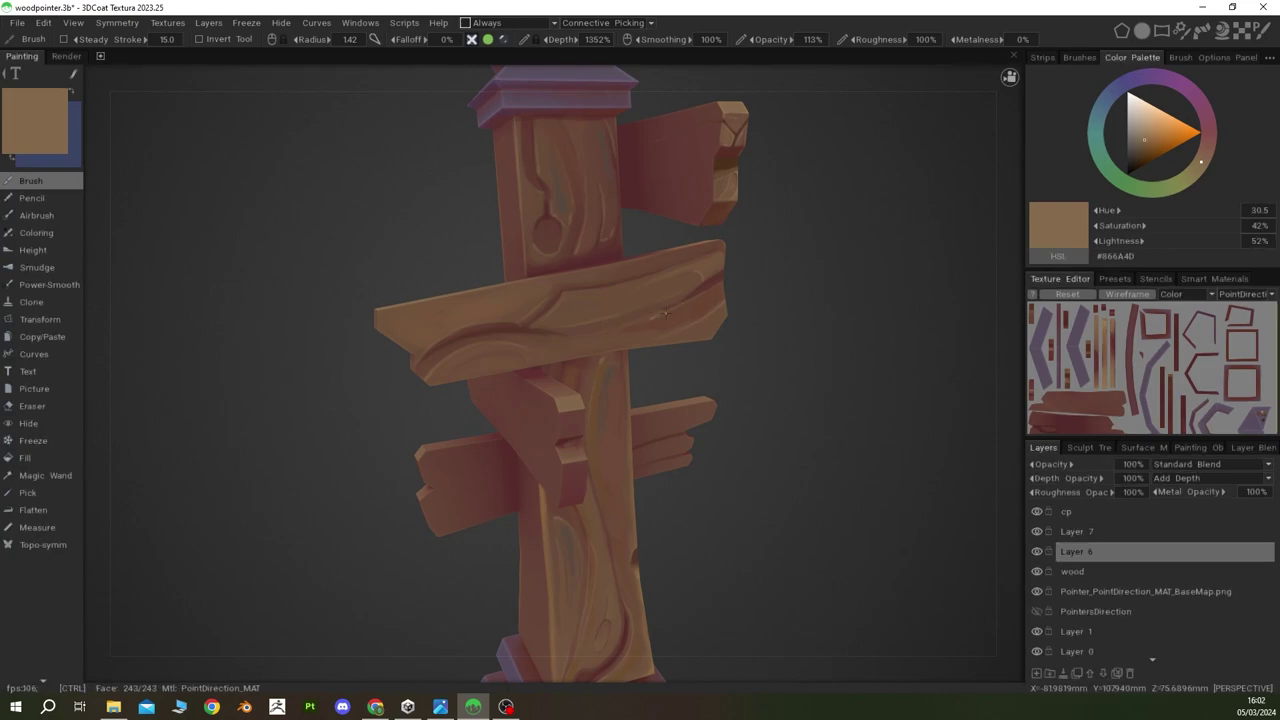
Step: Sample dark red, brown and light tan tones from the planks and paint grain strokes
scroll(650, 320, down, 5)
mouse_move(654, 312)
alt+mouse_down()
mouse_move(860, 348)
mouse_move(752, 341)
alt+mouse_up()
scroll(700, 315, up, 5)
key(v)
scroll(647, 284, up, 3)
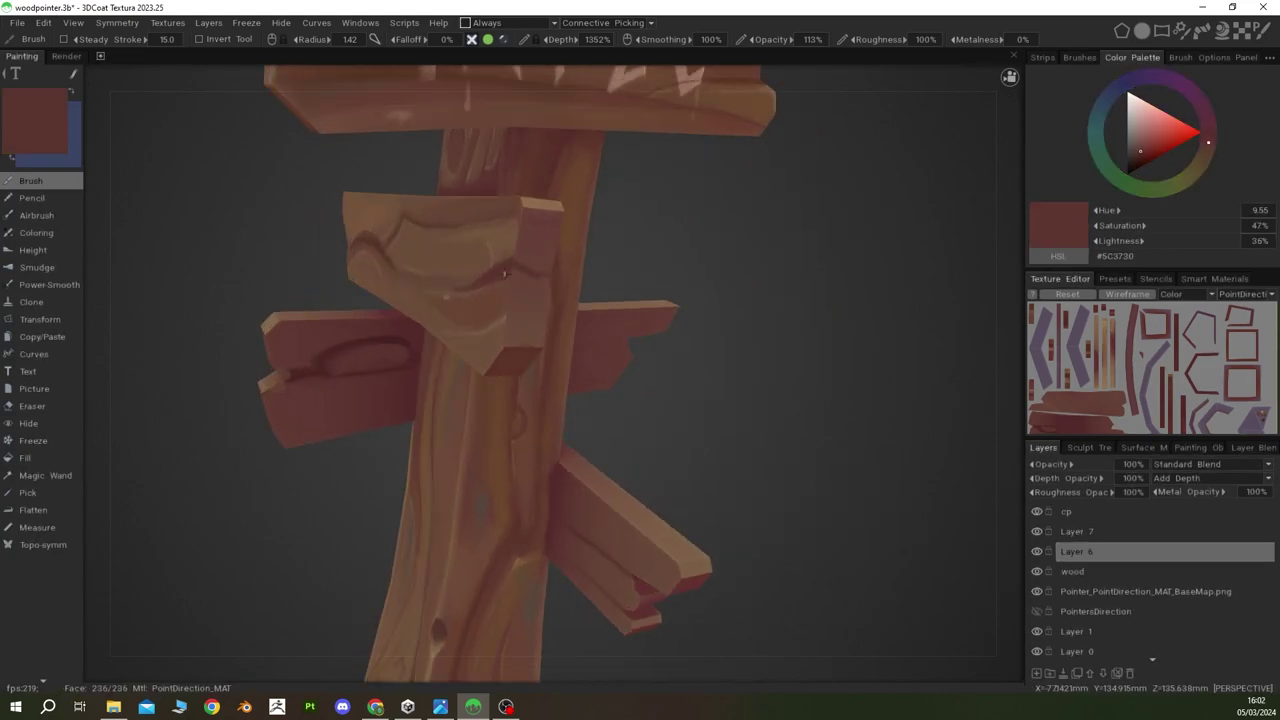
key(v)
mouse_move(523, 267)
alt+mouse_down()
mouse_move(545, 284)
mouse_move(676, 240)
mouse_move(586, 300)
alt+mouse_up()
key(v)
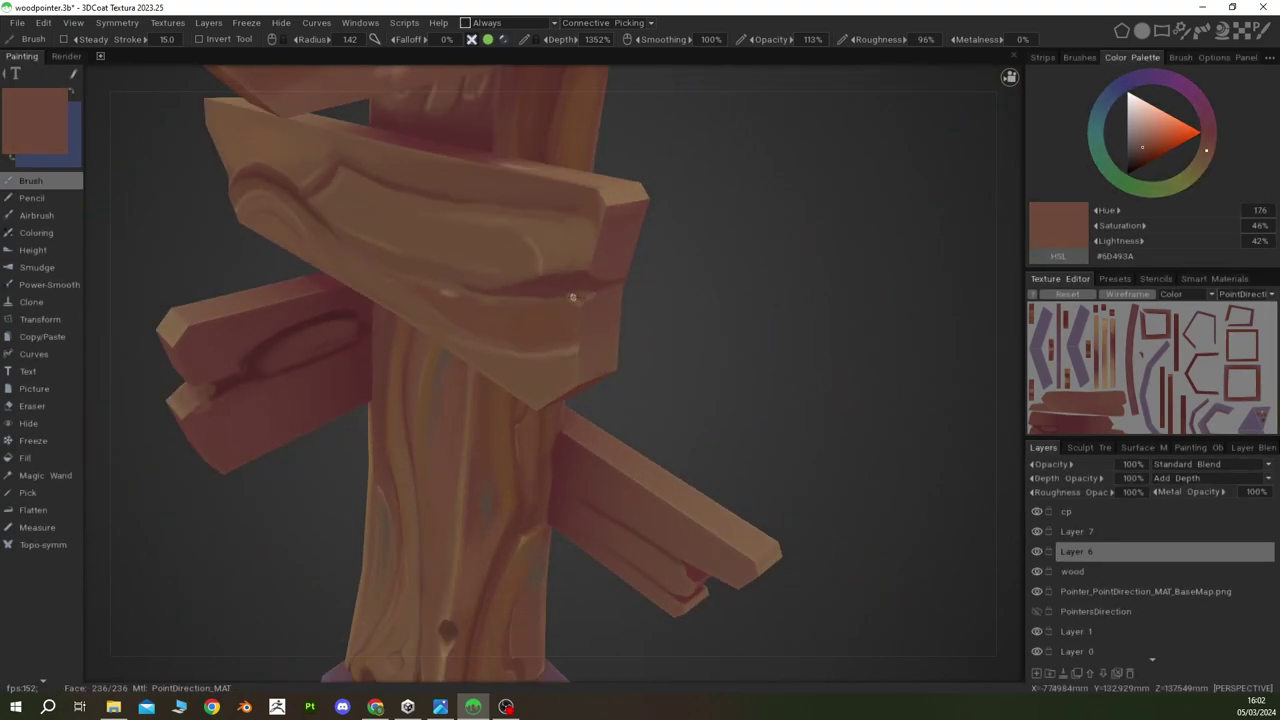
key(v)
key(v)
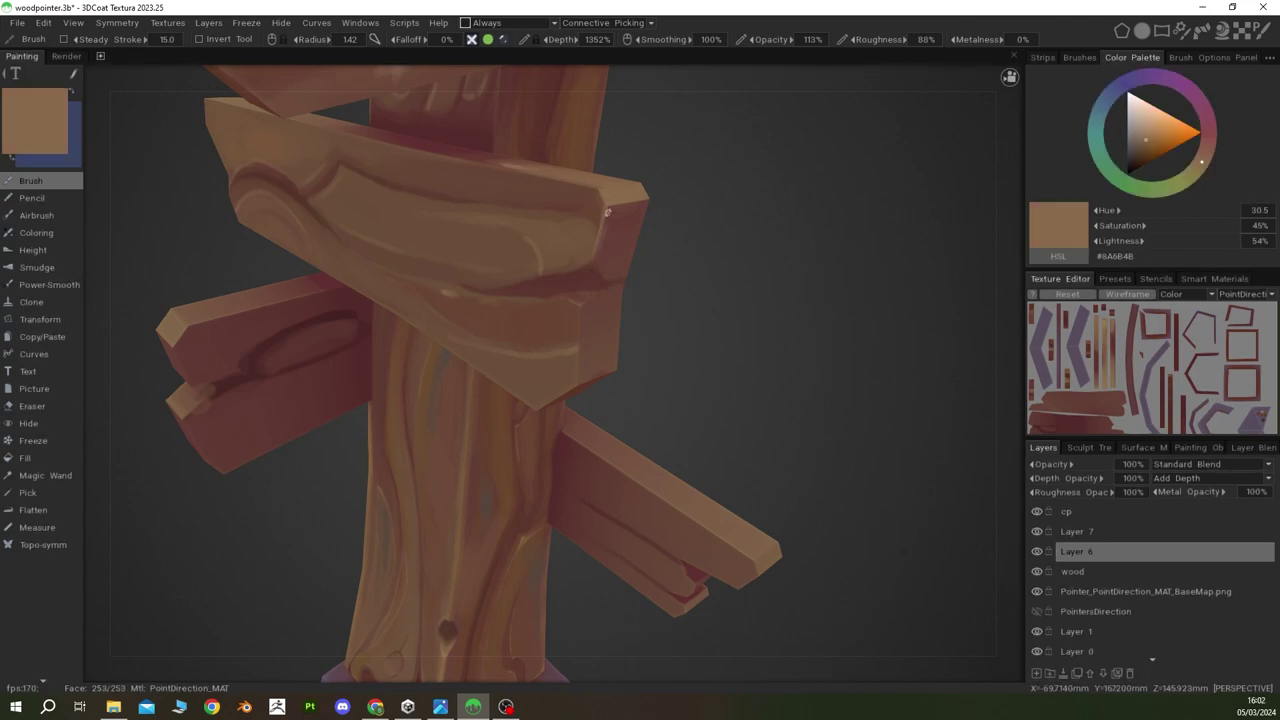
key(v)
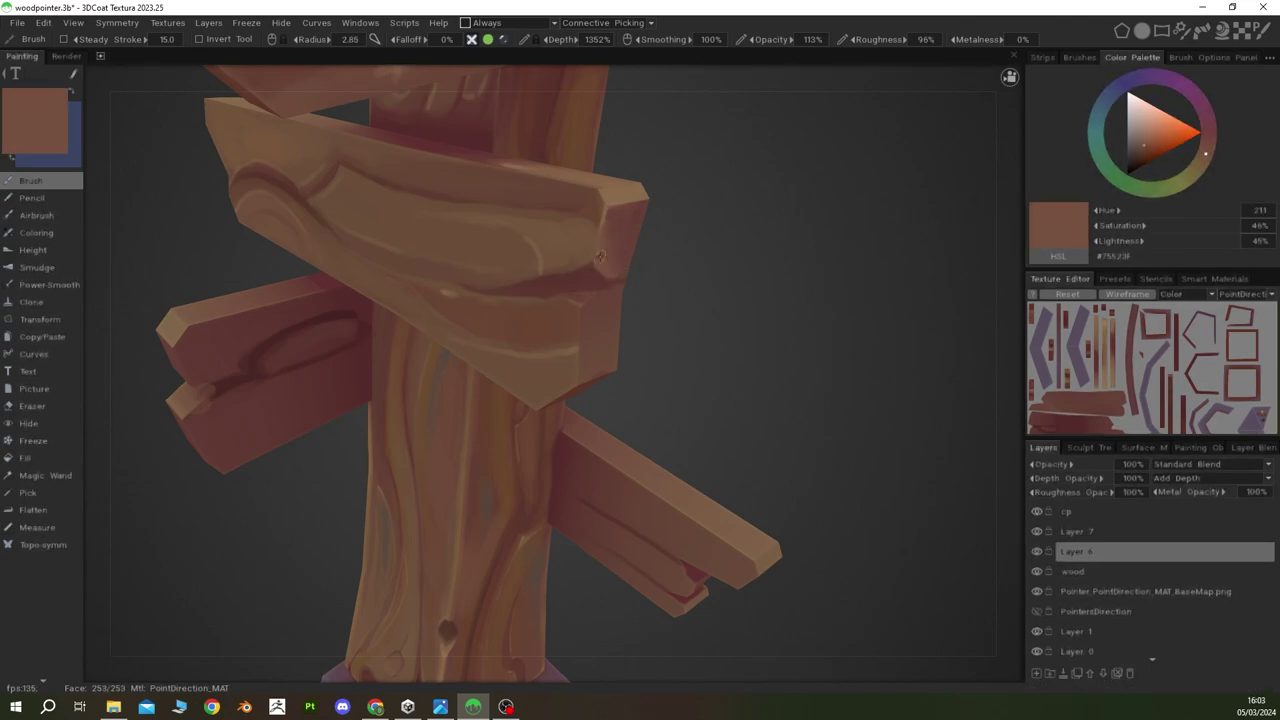
Step: Paint grain on the post's left side with a dark reddish brown (#653F32)
mouse_move(608, 228)
alt+mouse_down()
mouse_move(605, 308)
mouse_move(815, 401)
alt+mouse_up()
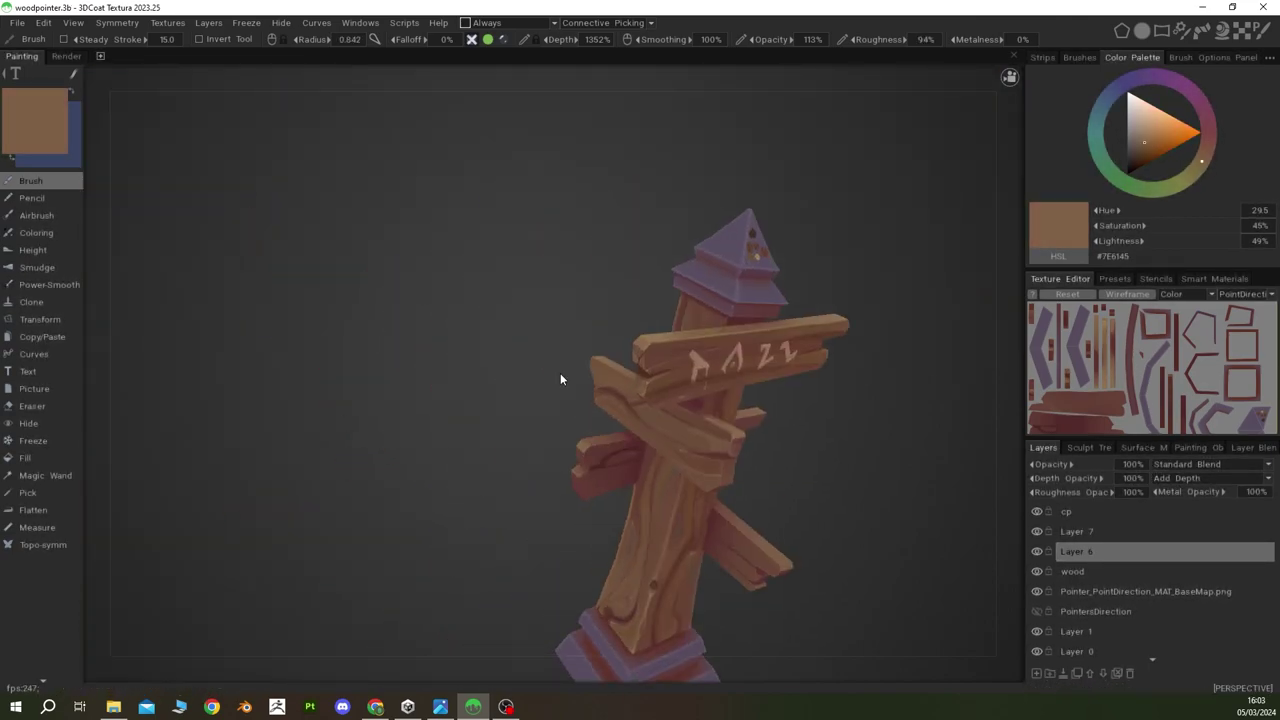
scroll(815, 401, up, 5)
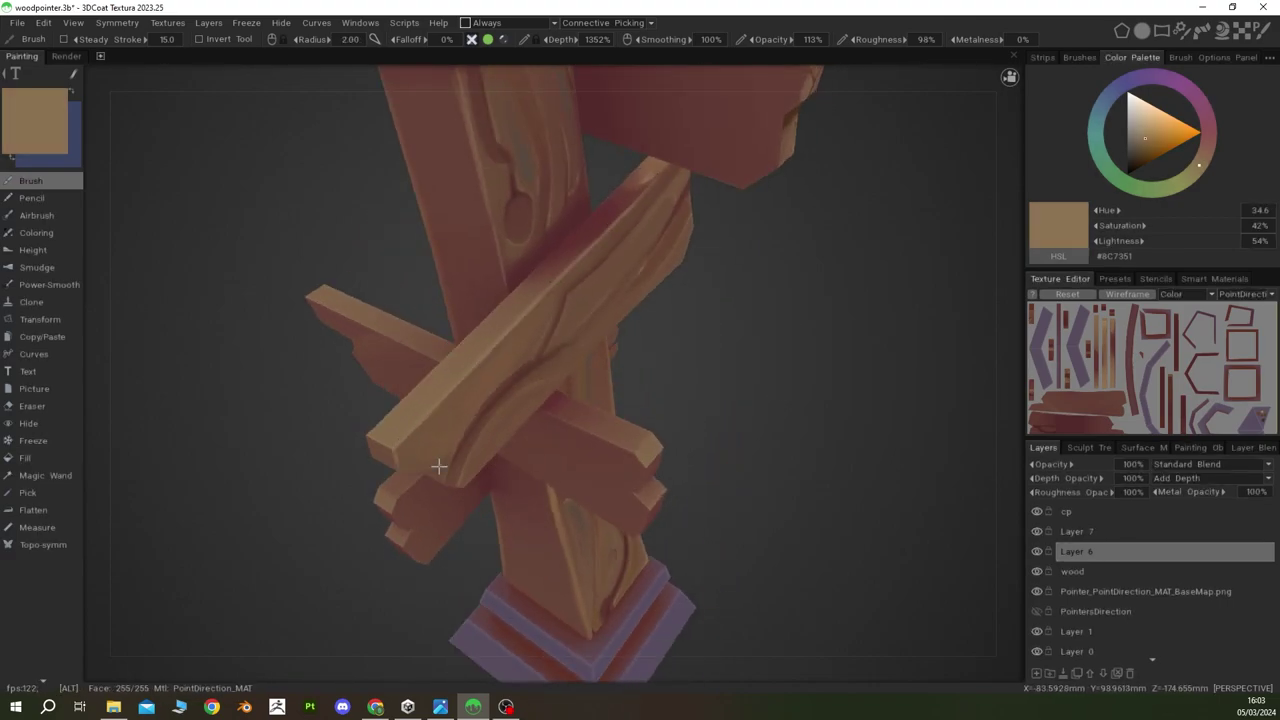
alt+drag(439, 466, 788, 323)
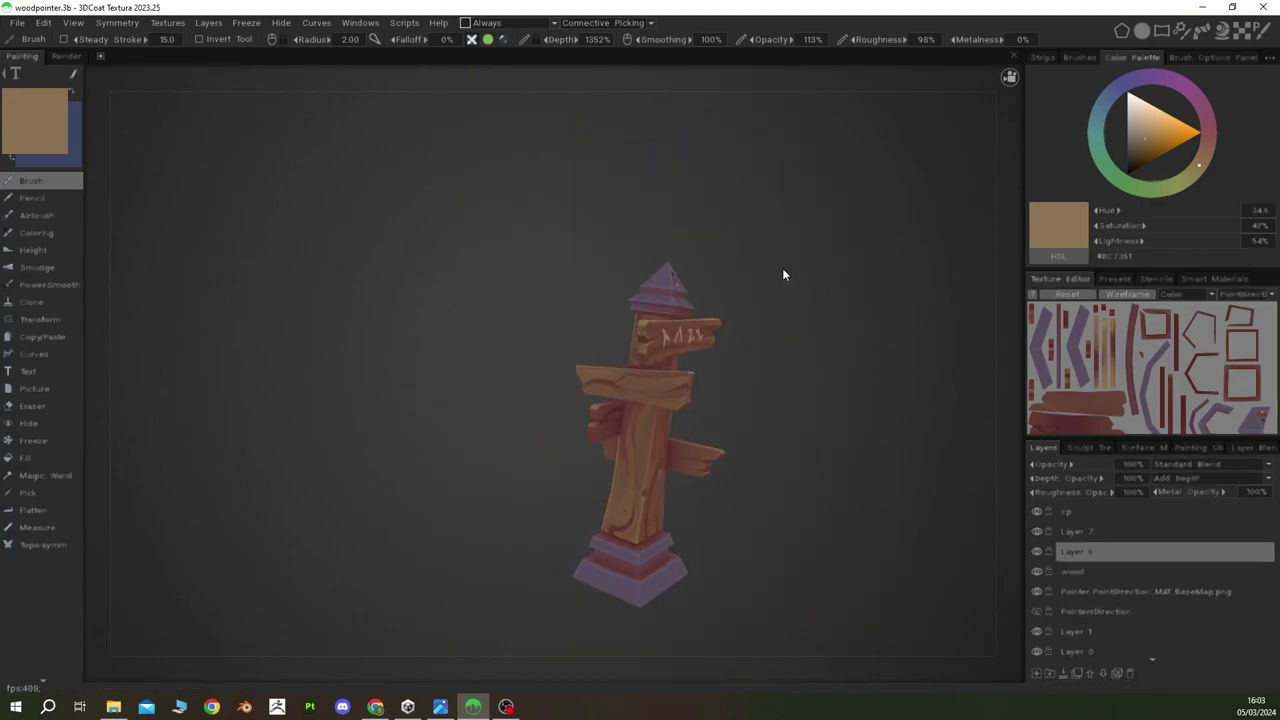
mouse_move(782, 268)
alt+mouse_down()
mouse_move(742, 381)
mouse_move(786, 436)
mouse_move(935, 412)
mouse_move(892, 427)
mouse_move(726, 420)
mouse_move(700, 371)
mouse_move(794, 414)
mouse_move(698, 381)
mouse_move(722, 361)
mouse_move(676, 434)
mouse_move(767, 466)
mouse_move(781, 528)
mouse_move(648, 337)
mouse_move(820, 369)
mouse_move(575, 275)
mouse_move(543, 342)
alt+mouse_up()
key(v)
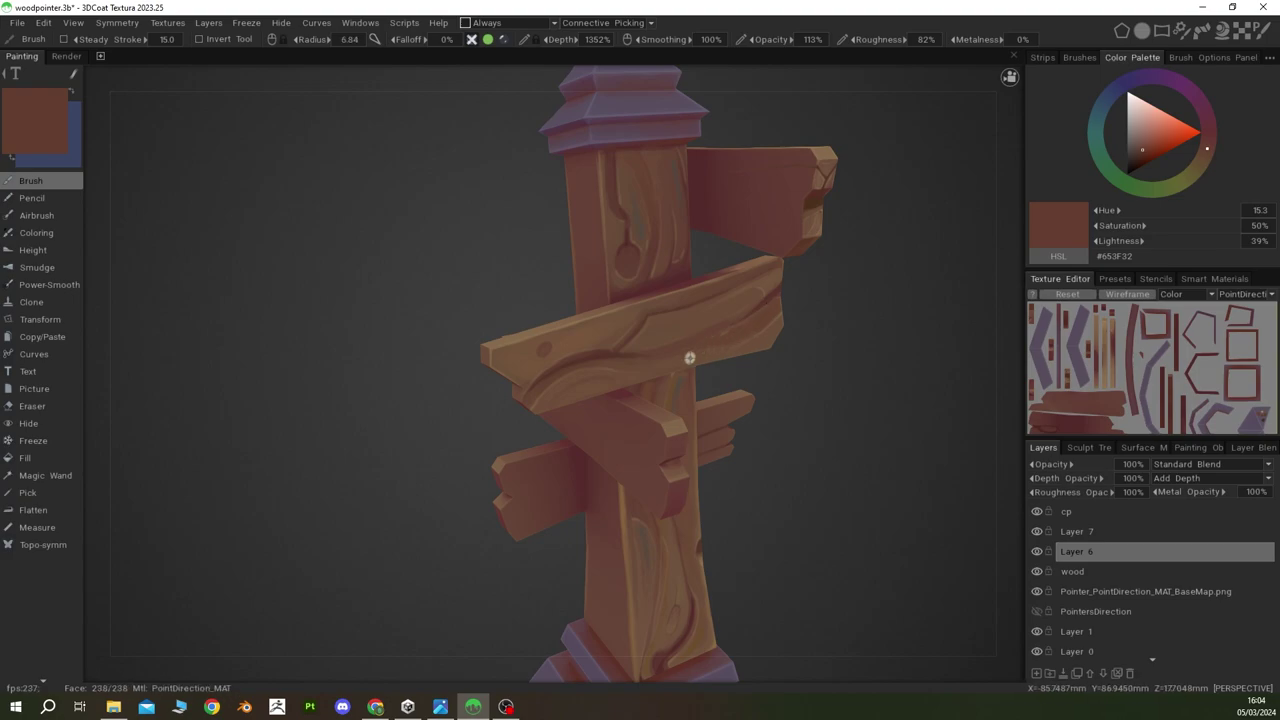
Step: Paint grain streaks on the lower crossed plank, sampling muted and reddish browns
key(v)
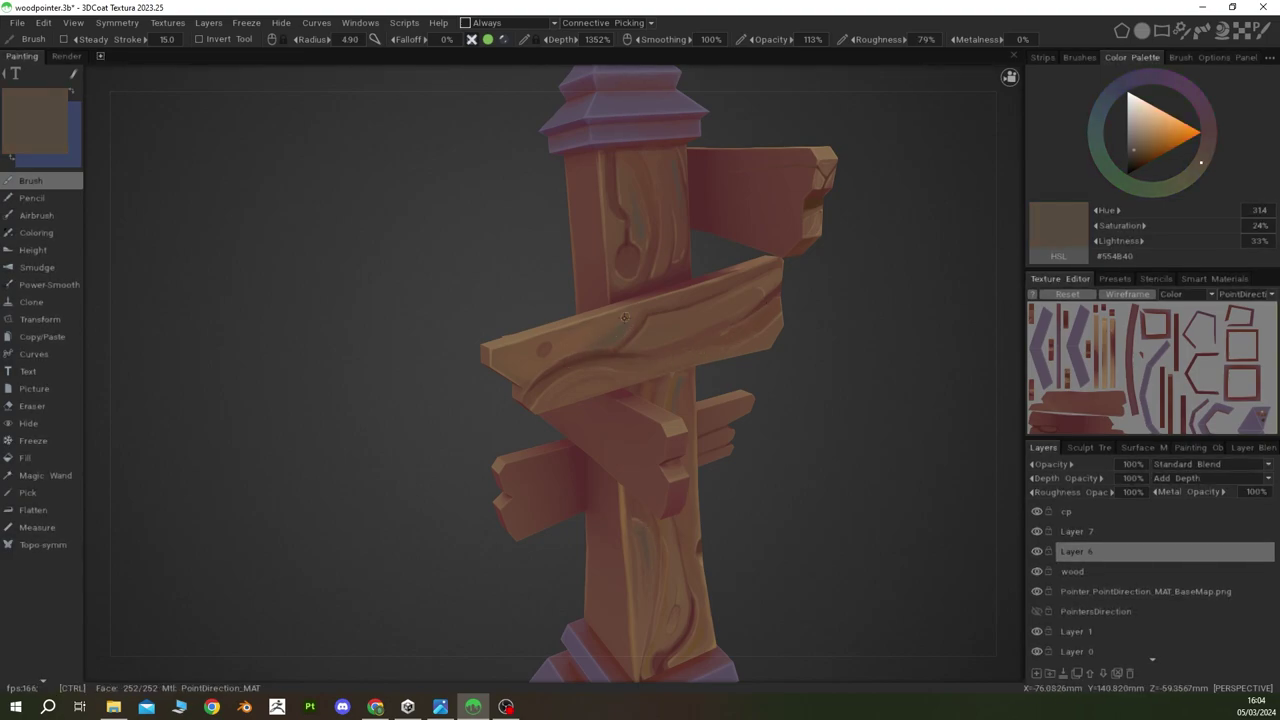
alt+drag(586, 344, 709, 314)
key(v)
key(v)
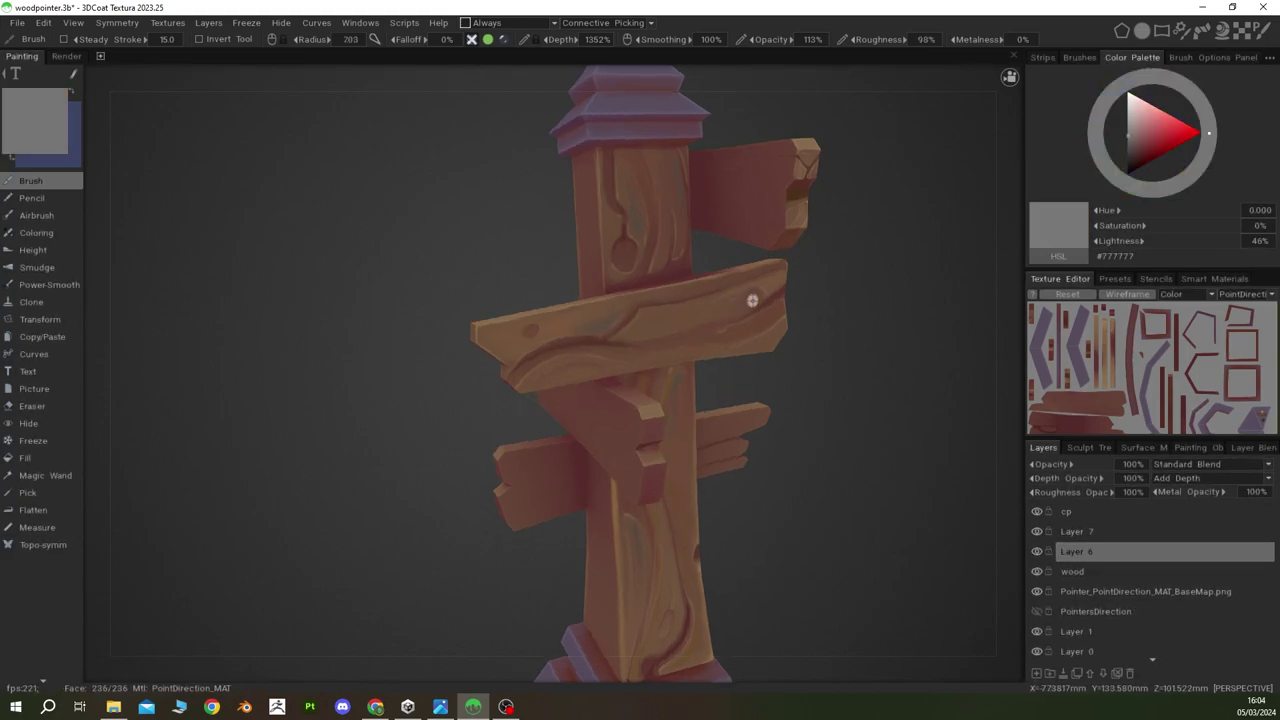
key(v)
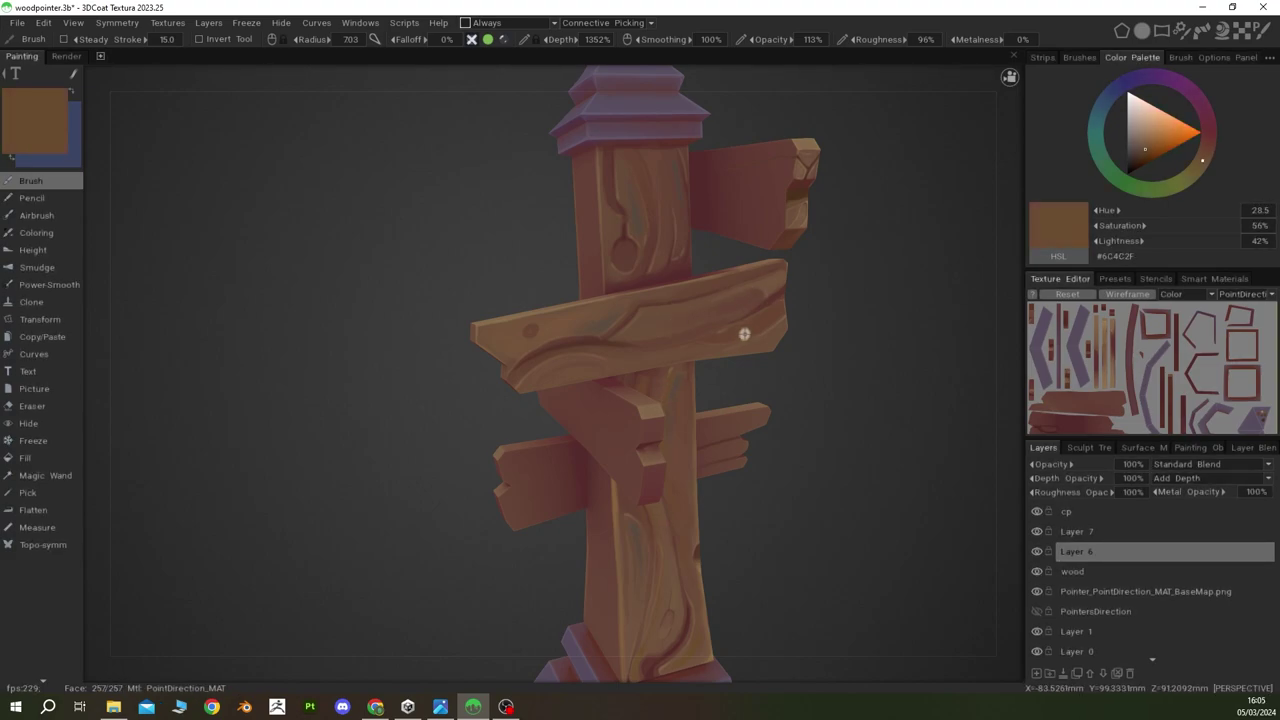
alt+drag(778, 307, 540, 403)
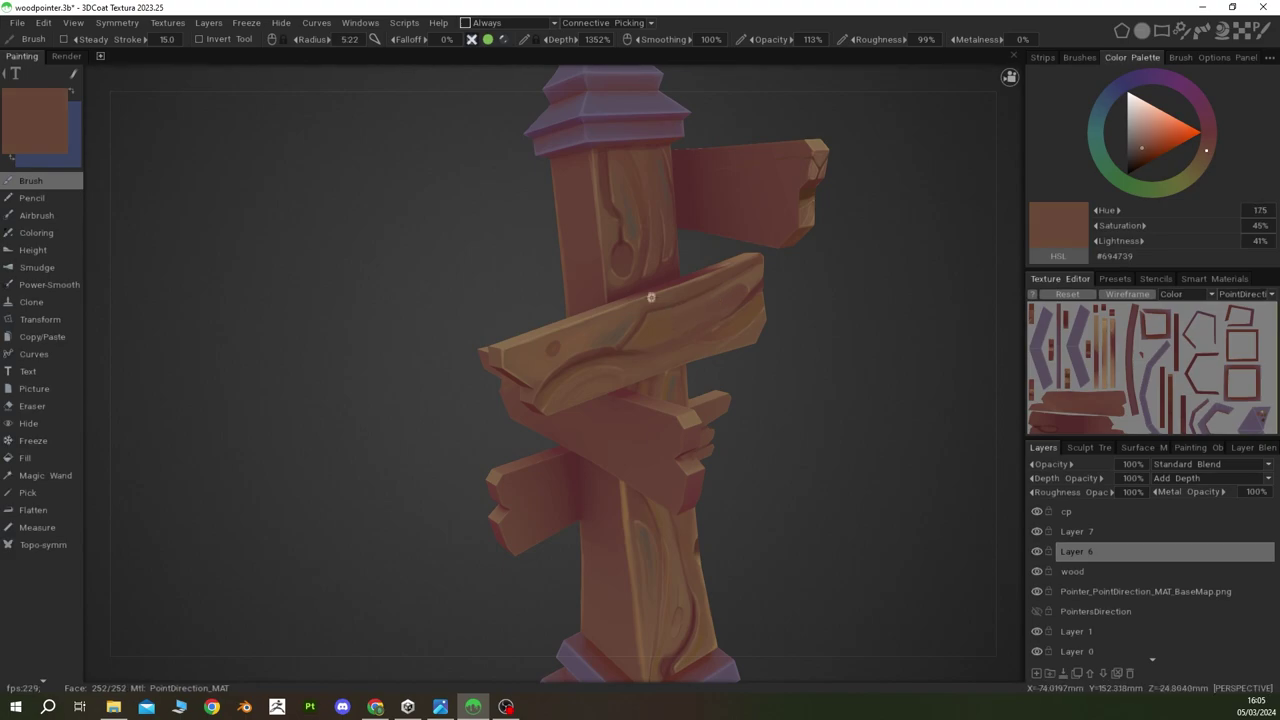
key(v)
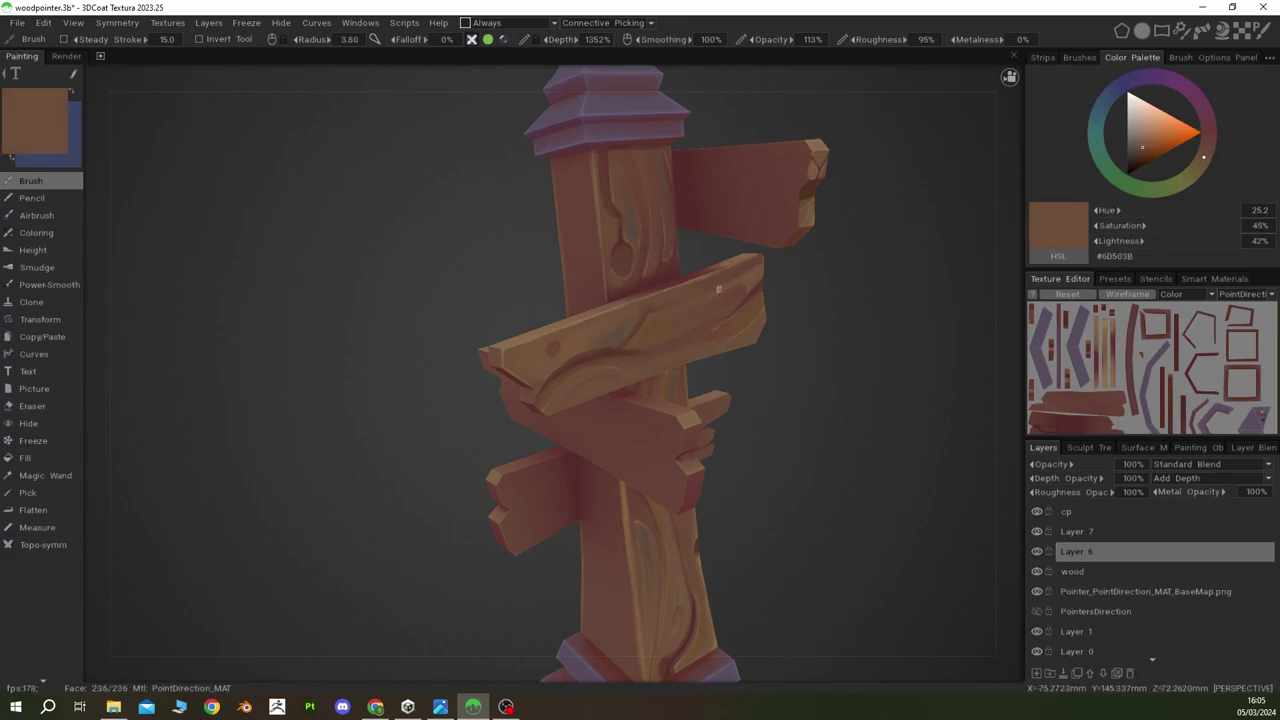
key(v)
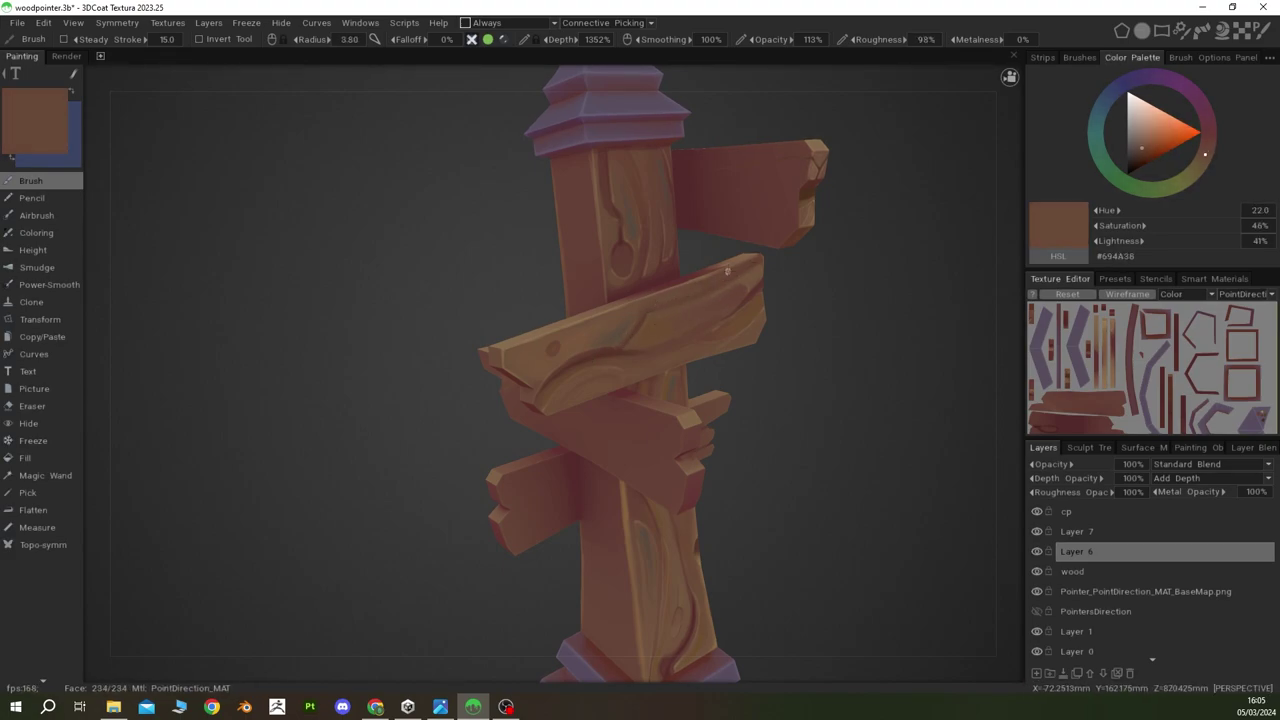
mouse_move(727, 271)
alt+mouse_down()
mouse_move(700, 314)
mouse_move(688, 257)
alt+mouse_up()
key(v)
key(v)
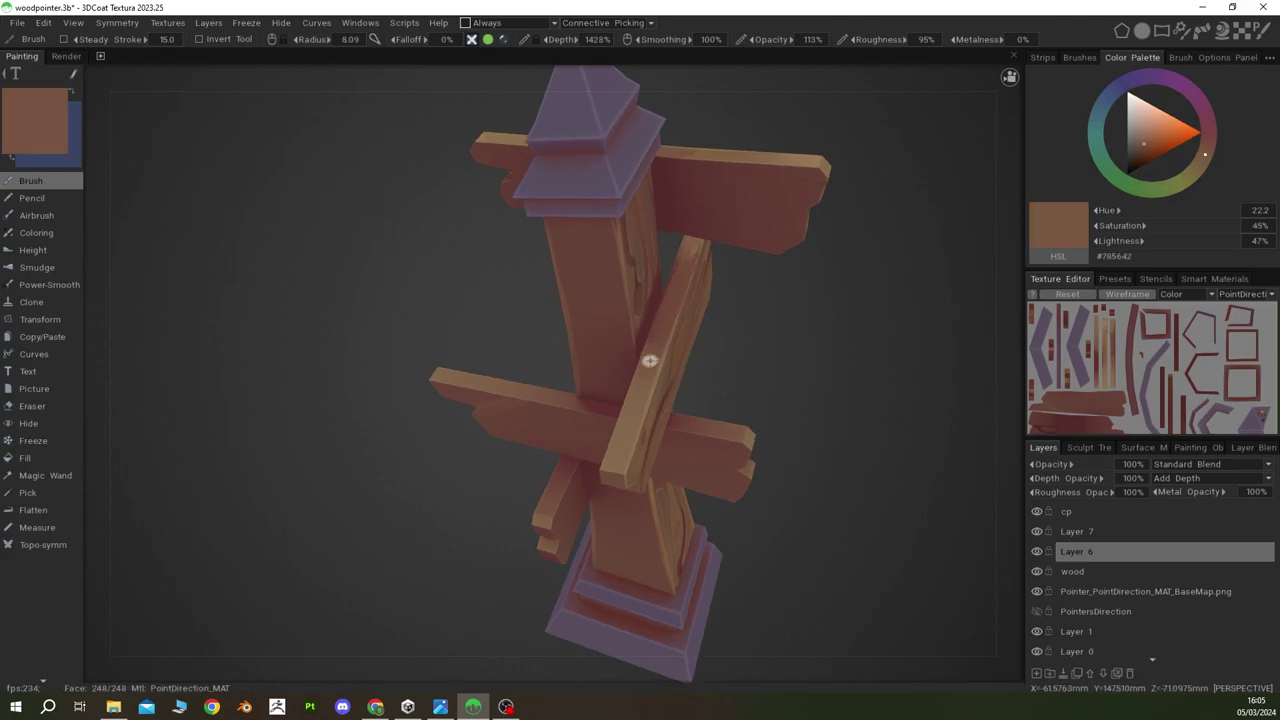
key(v)
key(v)
Step: Add darker curved grain lines along the lower plank edge using a dark reddish brown
key(v)
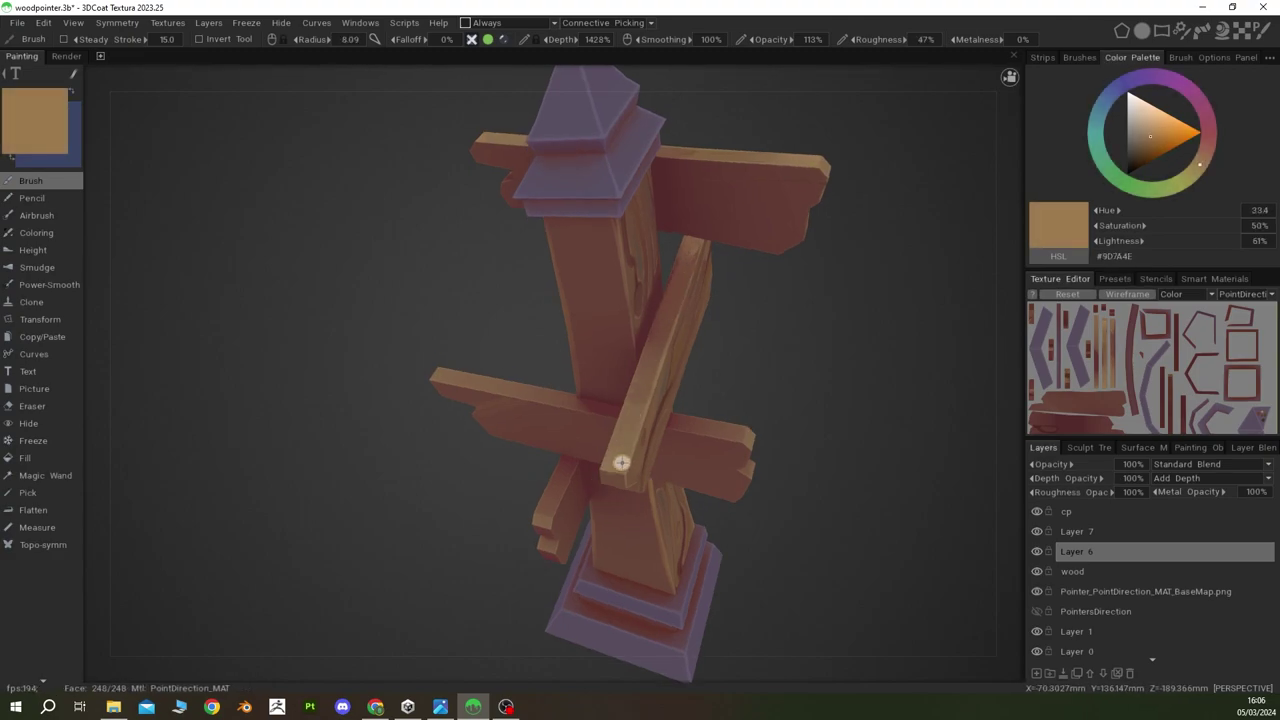
key(v)
mouse_move(609, 470)
alt+mouse_down()
mouse_move(533, 588)
mouse_move(743, 409)
mouse_move(711, 394)
alt+mouse_up()
key(v)
key(v)
scroll(715, 390, up, 5)
key(v)
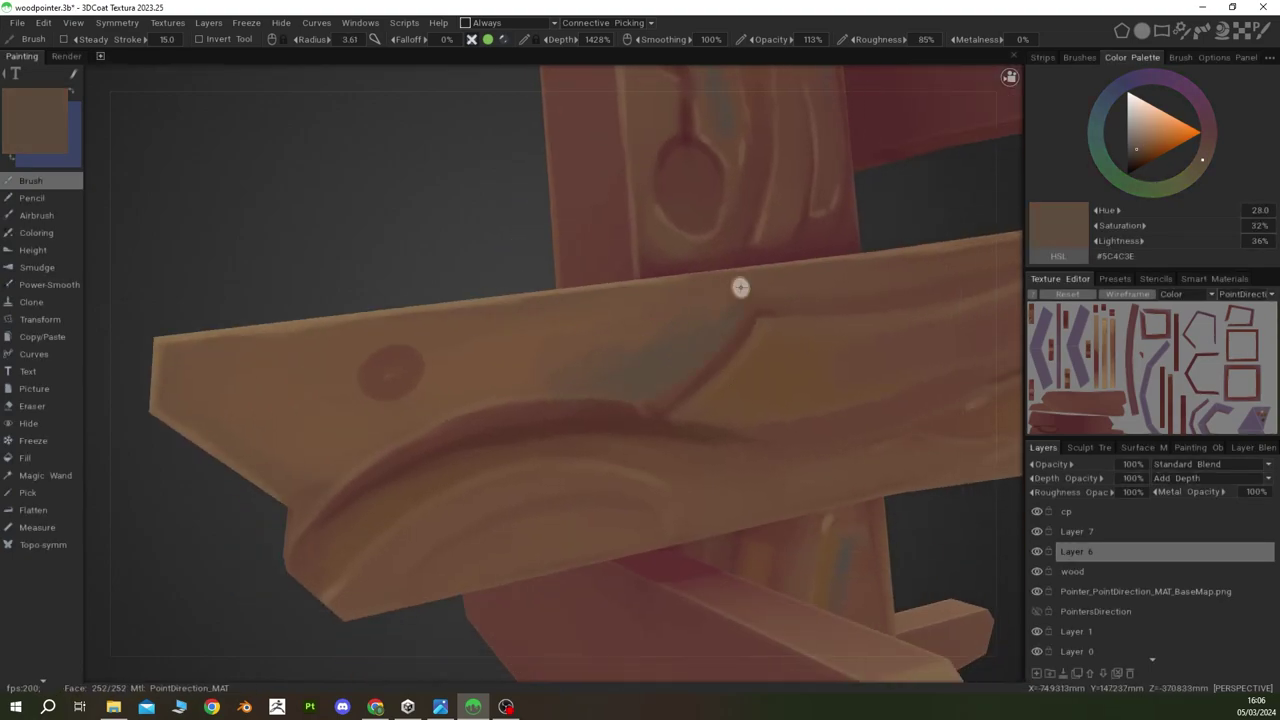
key(v)
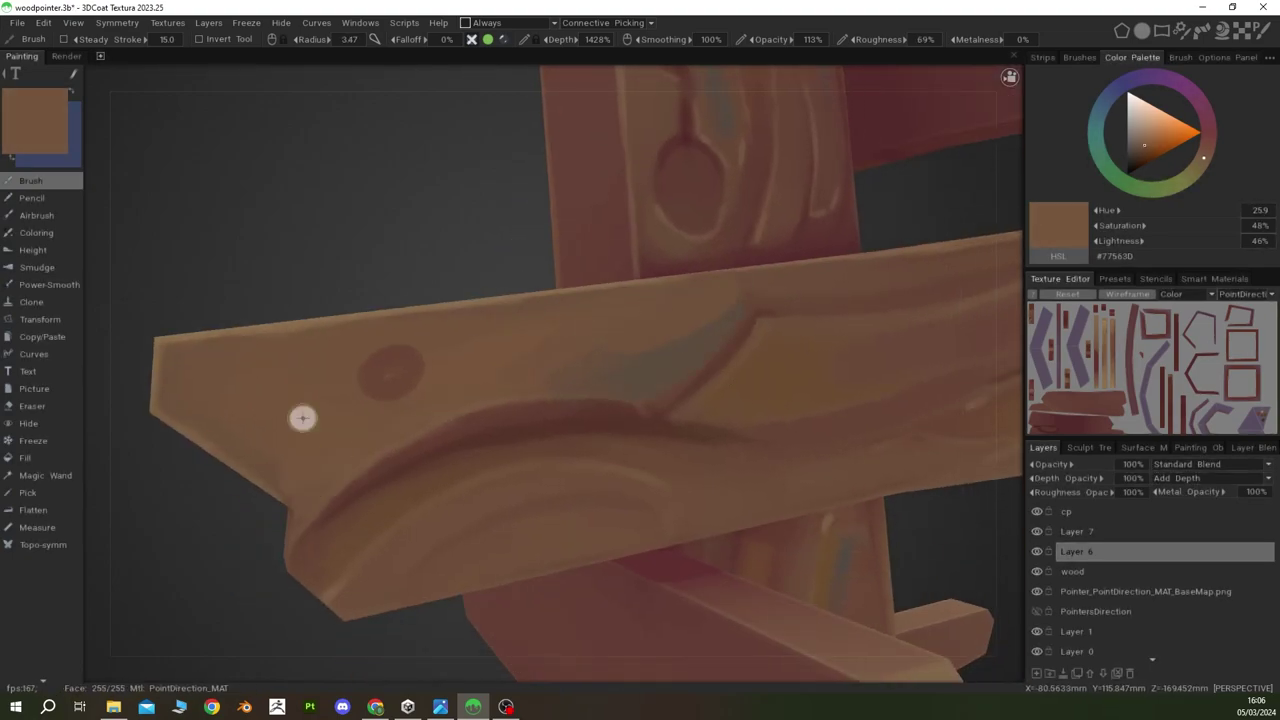
key(v)
key(v)
key(v)
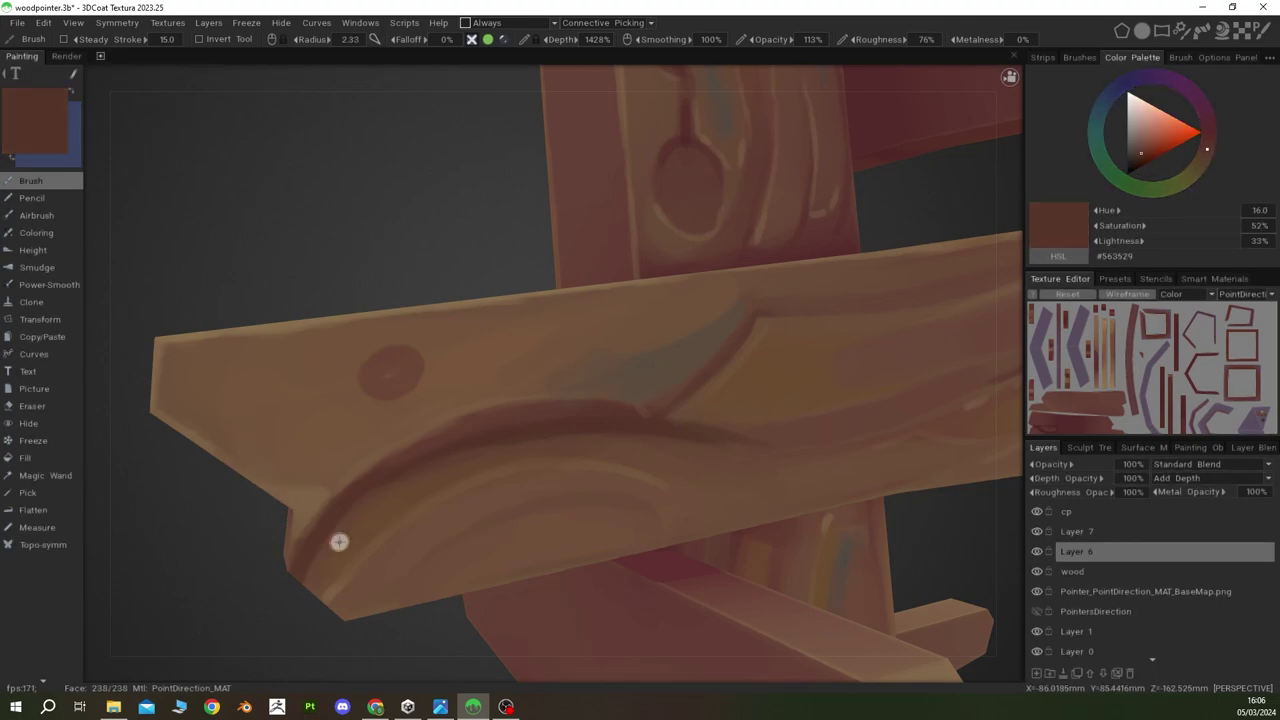
key(v)
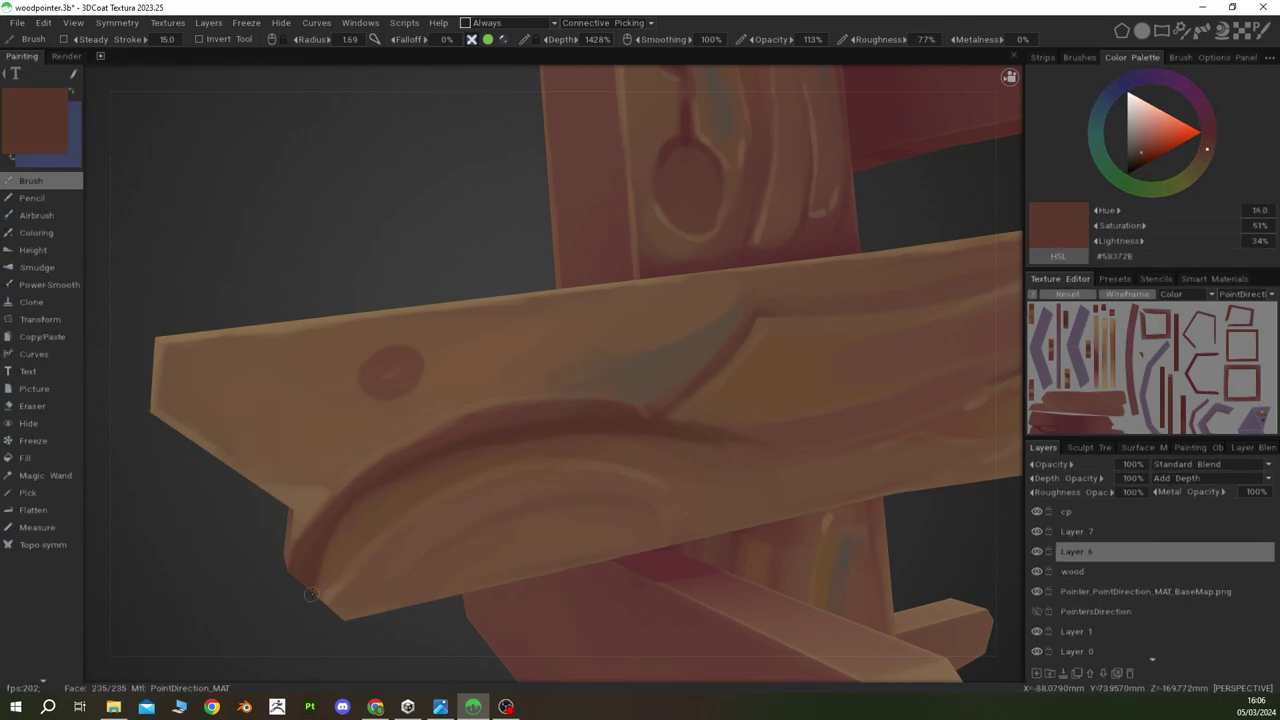
key(v)
alt+drag(310, 594, 423, 423)
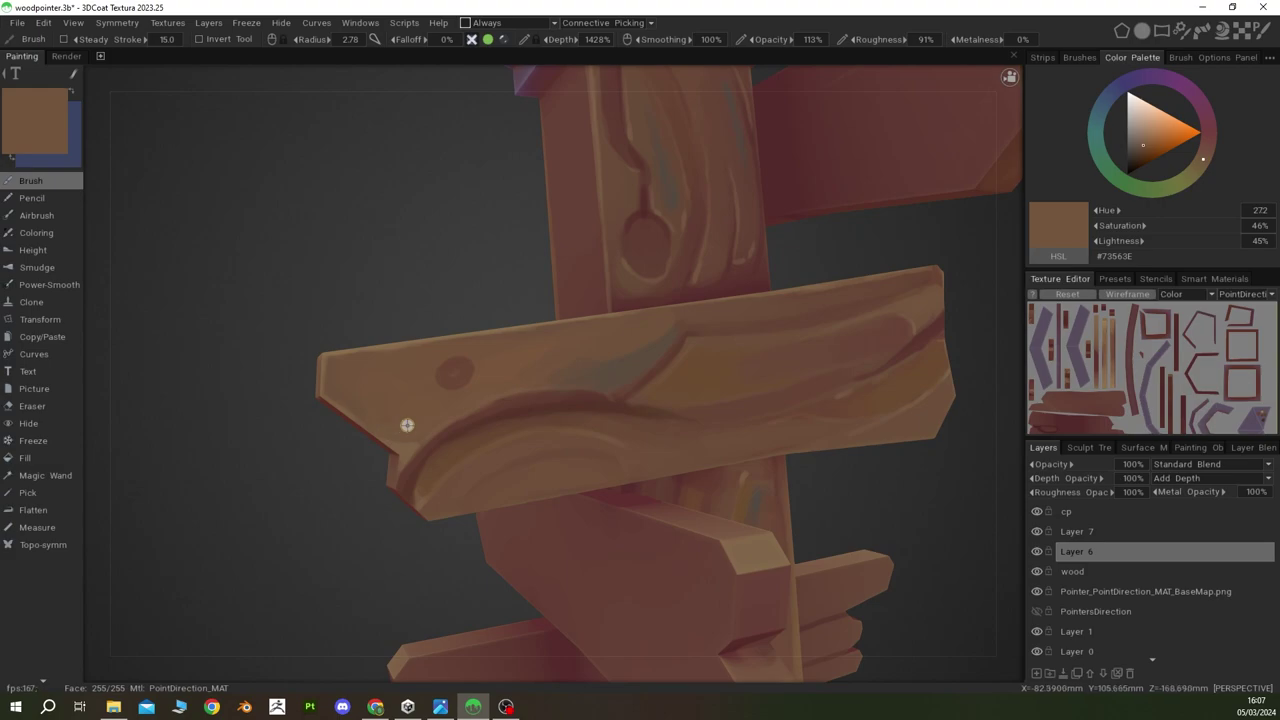
scroll(407, 425, down, 10)
alt+drag(465, 298, 784, 413)
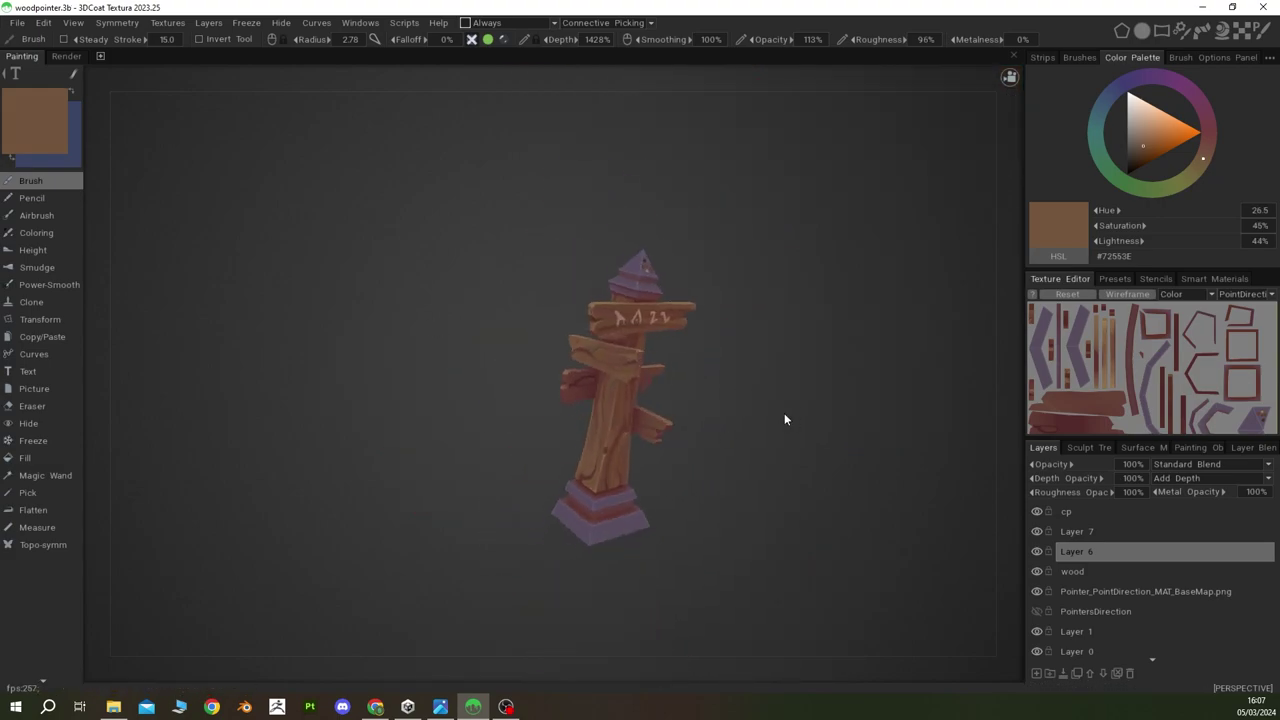
Step: Paint a knot on the small plank under the rune board with sampled browns and dark red
scroll(777, 410, up, 10)
scroll(450, 257, up, 5)
key(v)
mouse_move(450, 257)
alt+mouse_down()
mouse_move(486, 366)
mouse_move(509, 346)
alt+mouse_up()
key(v)
key(v)
key(v)
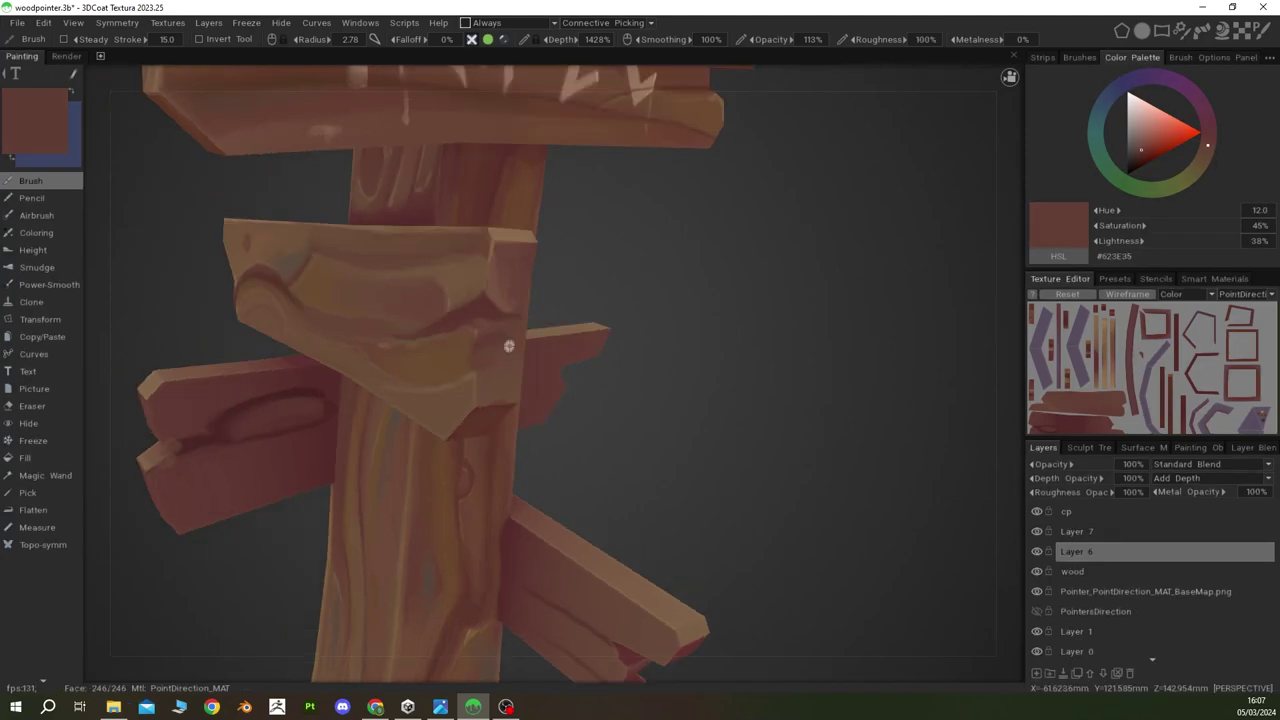
key(v)
key(v)
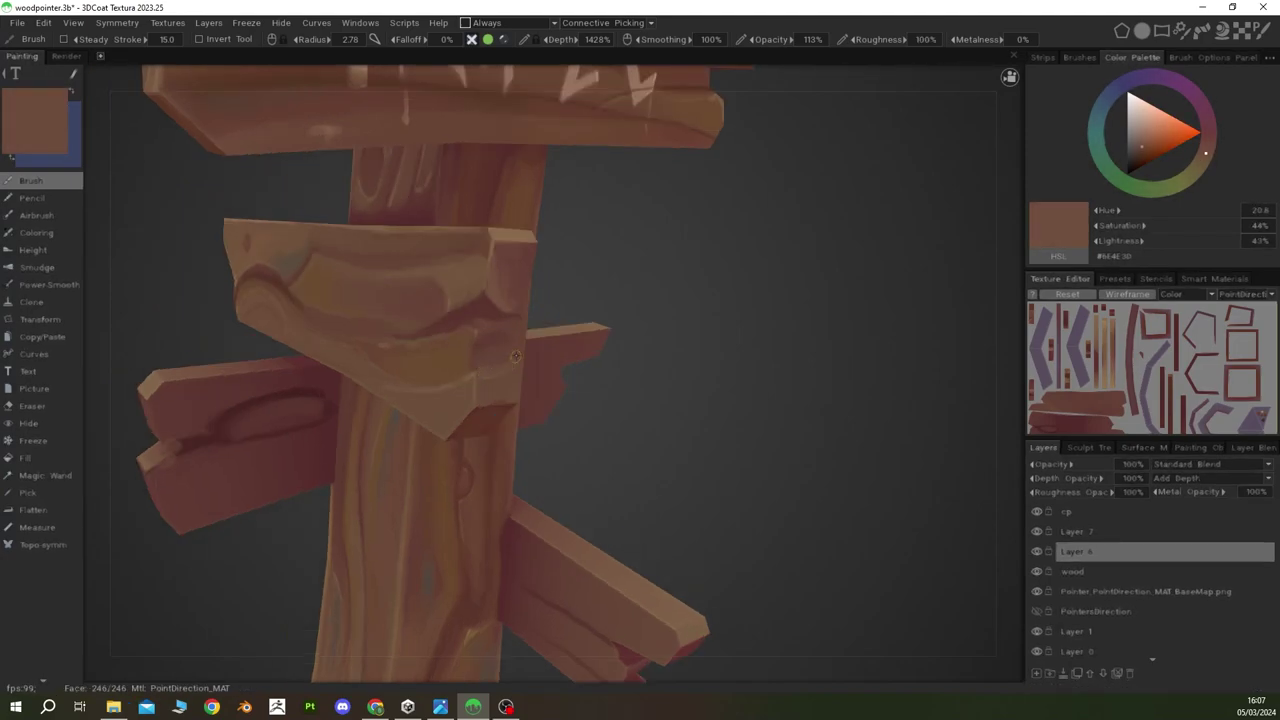
key(v)
alt+drag(497, 354, 478, 345)
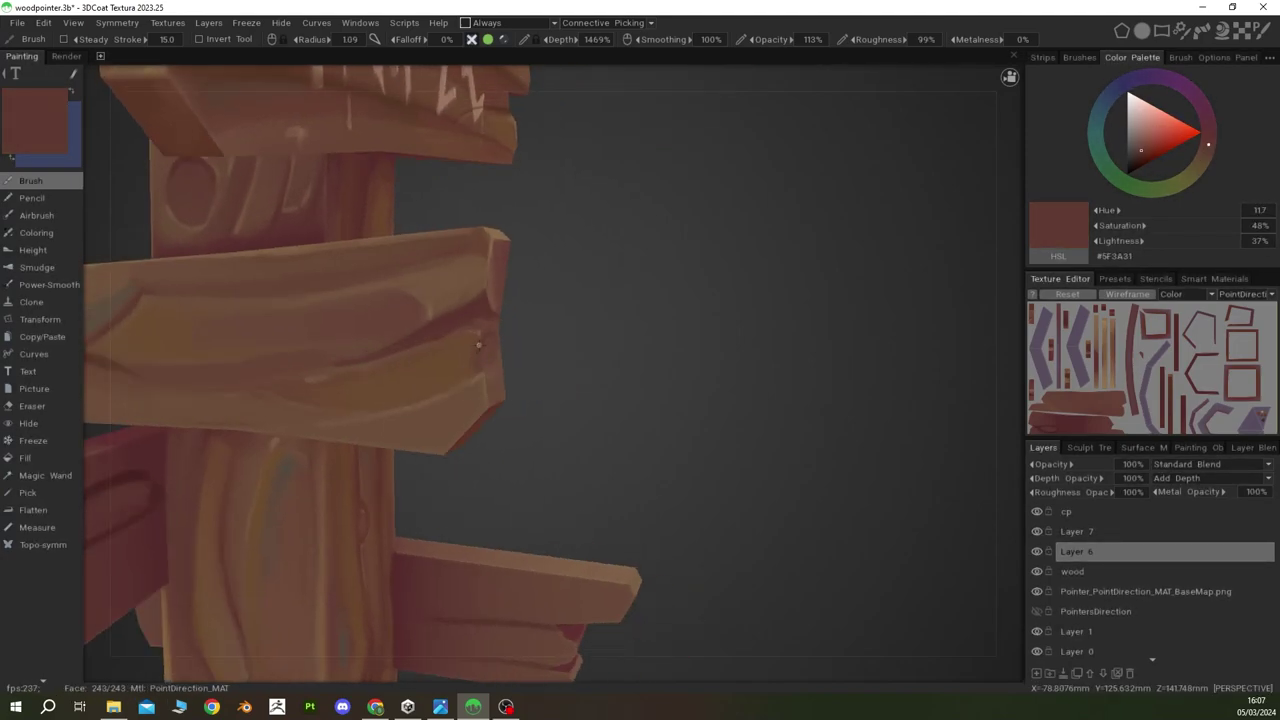
mouse_move(450, 387)
alt+mouse_down()
mouse_move(486, 354)
mouse_move(506, 357)
mouse_move(486, 371)
alt+mouse_up()
key(v)
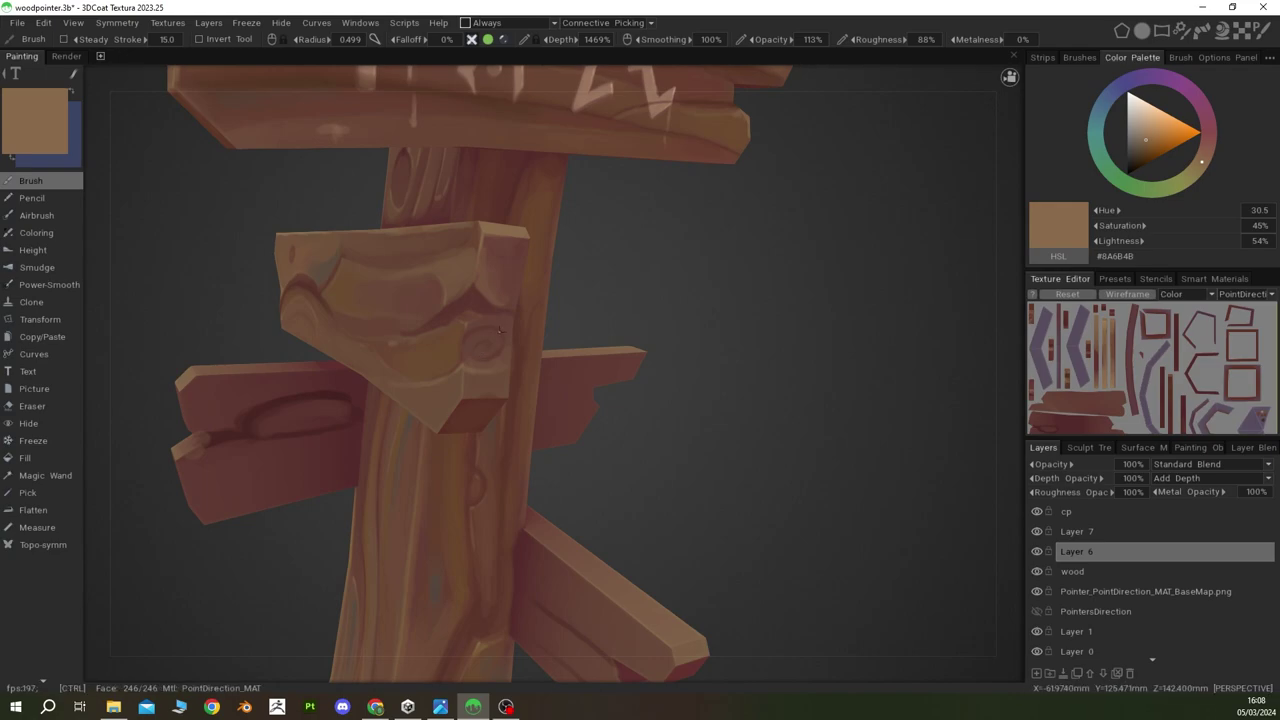
key(v)
alt+drag(475, 321, 471, 316)
scroll(471, 316, down, 5)
scroll(711, 369, down, 3)
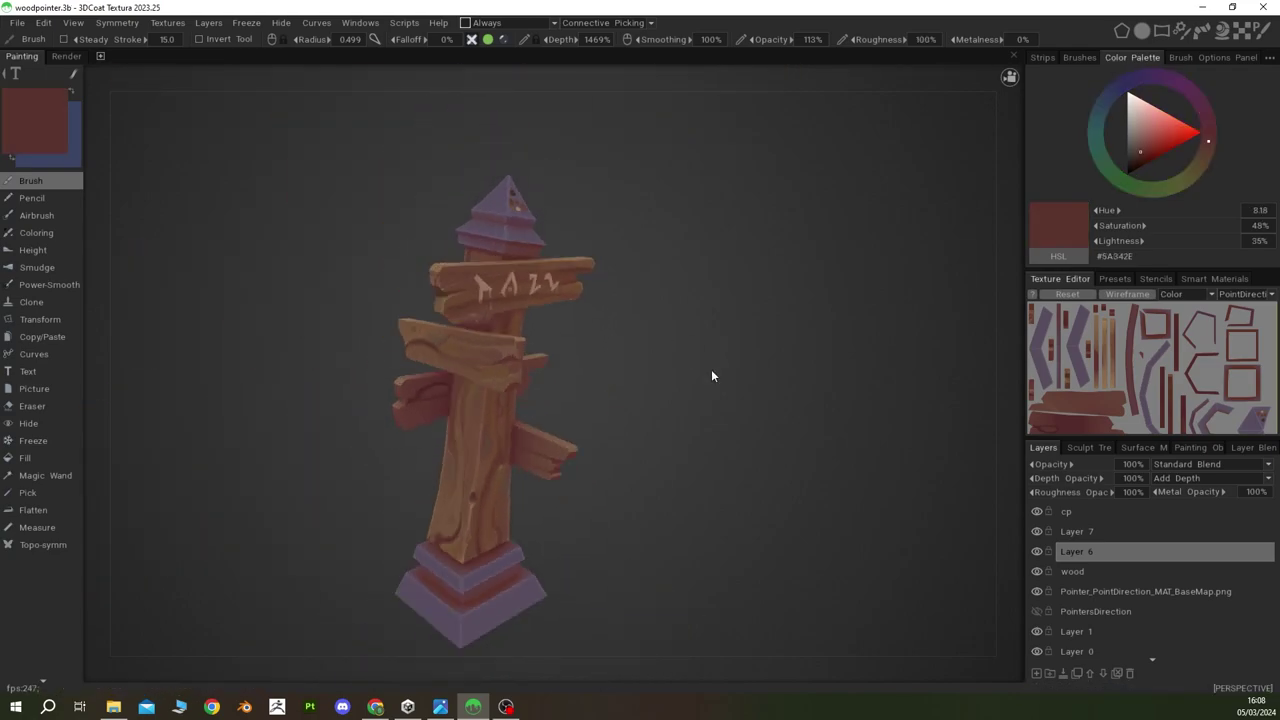
Step: Export the colour map as png over Pointer_PointDirection_MAT_BaseMap and add Layer 8
click(167, 22)
click(437, 66)
click(206, 323)
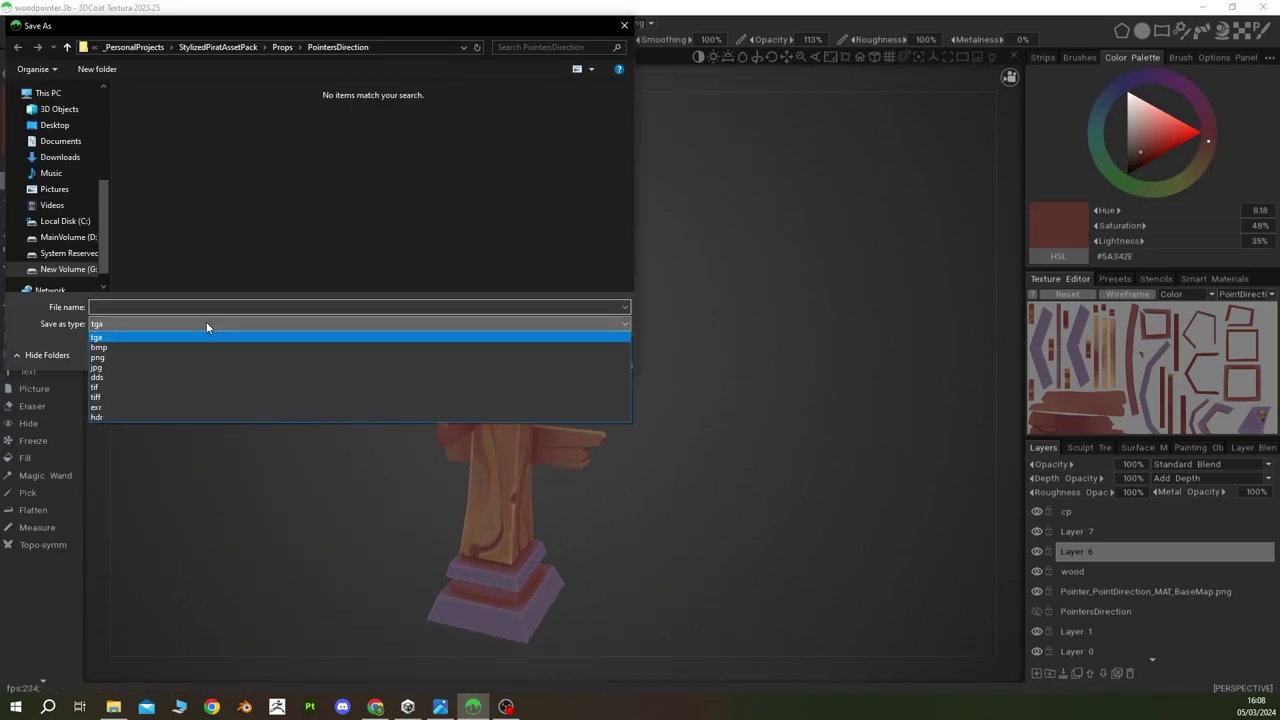
click(206, 329)
scroll(60, 180, up, 3)
scroll(60, 180, down, 3)
click(156, 120)
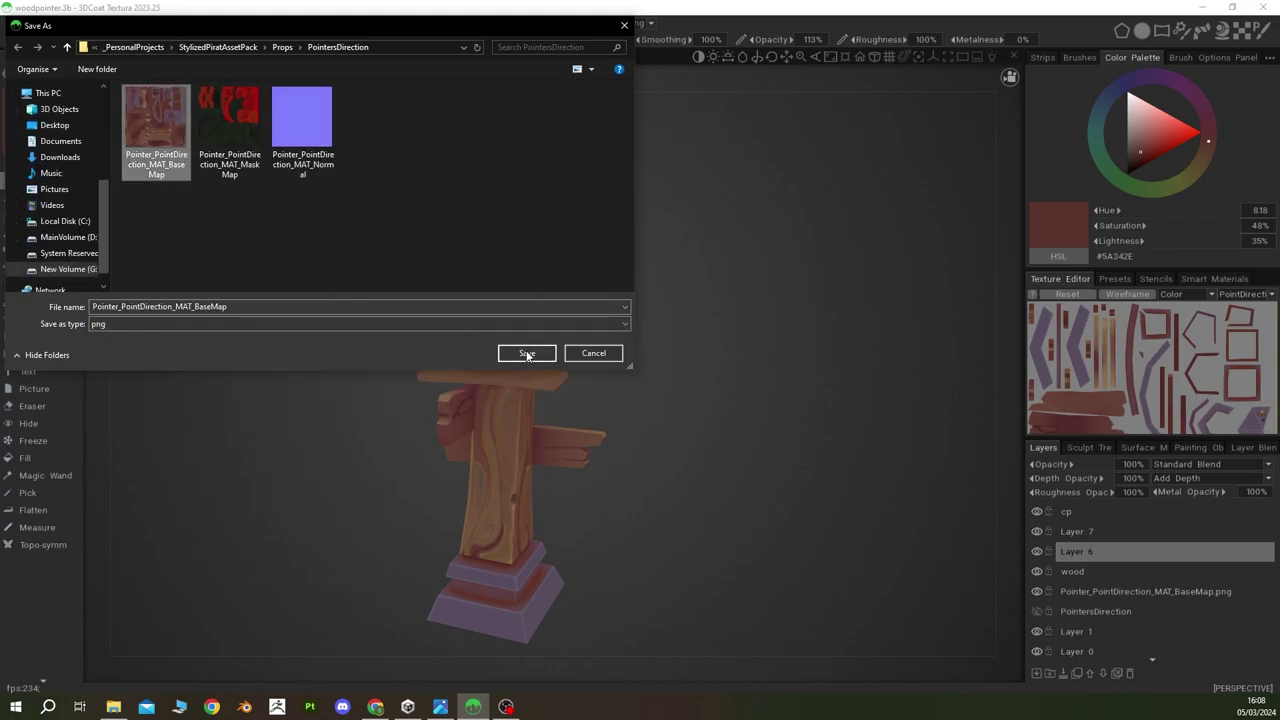
click(527, 353)
click(1036, 673)
Step: Name the new layer 'metal'
double_click(1077, 531)
text(me)
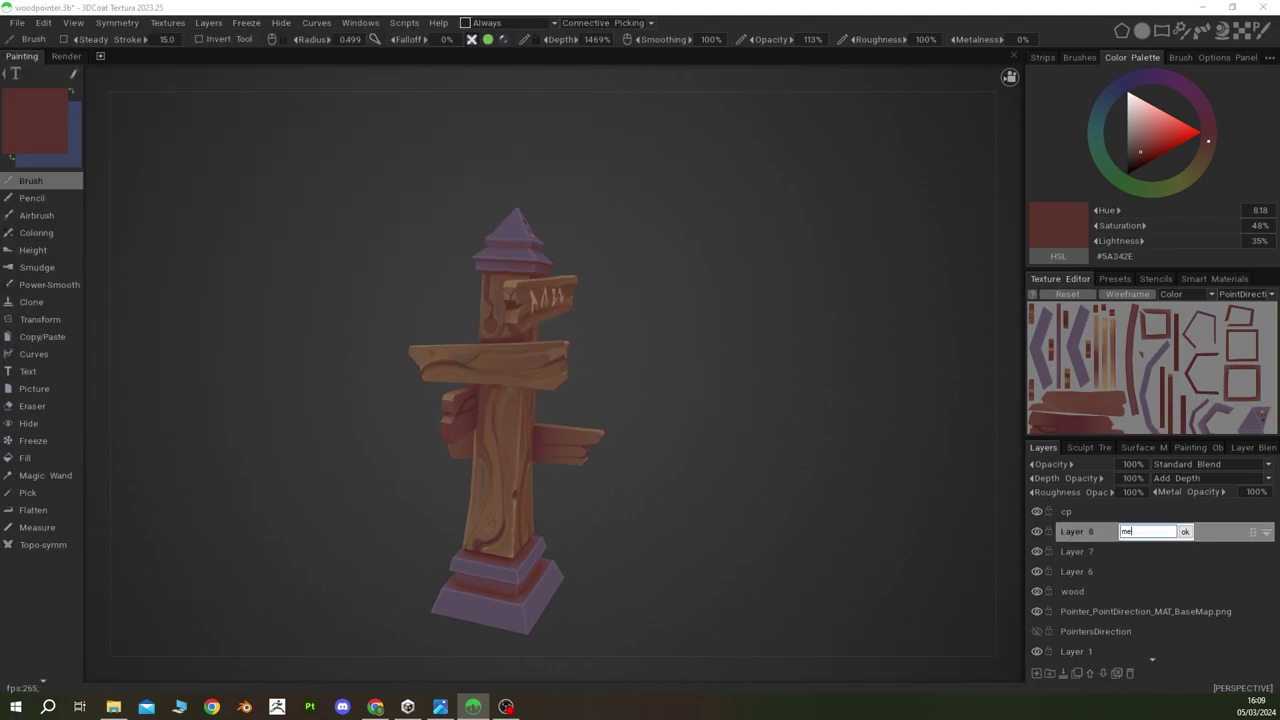
text(tal)
key(Return)
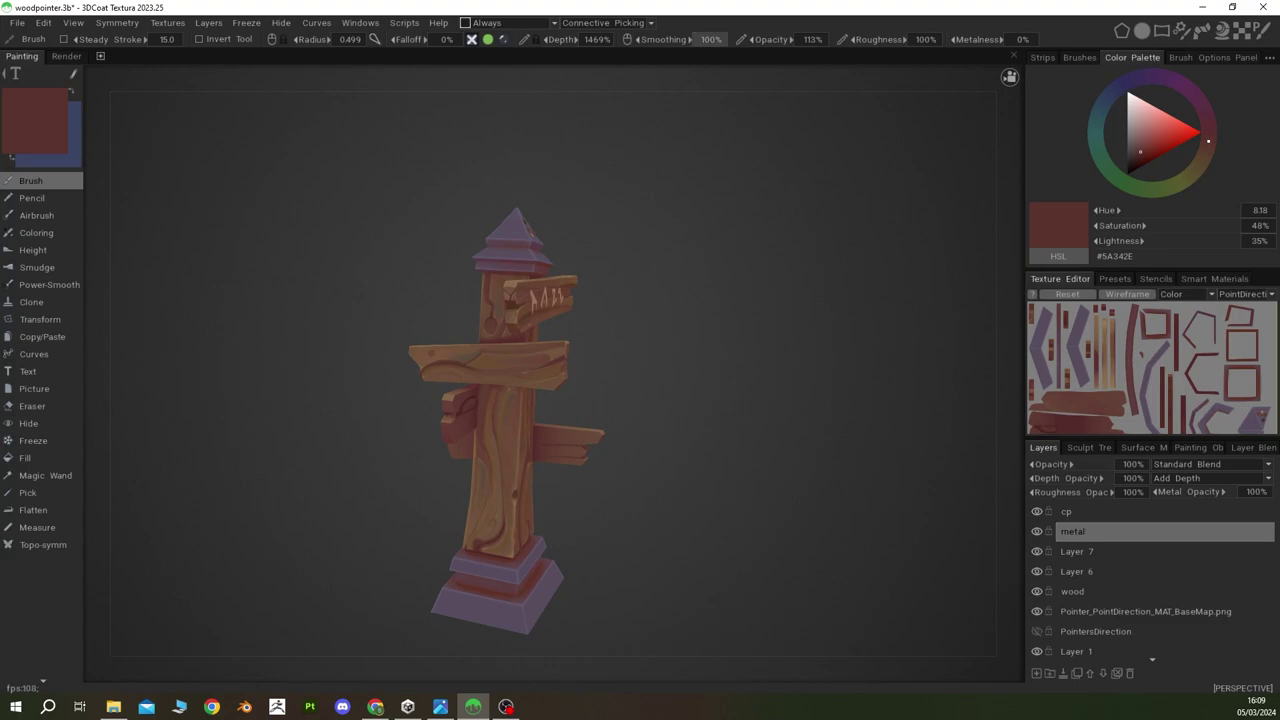
Step: Pick a muted purple paint colour for the metal, with brush radius 6.51
key(v)
drag(380, 255, 438, 258)
click(1079, 57)
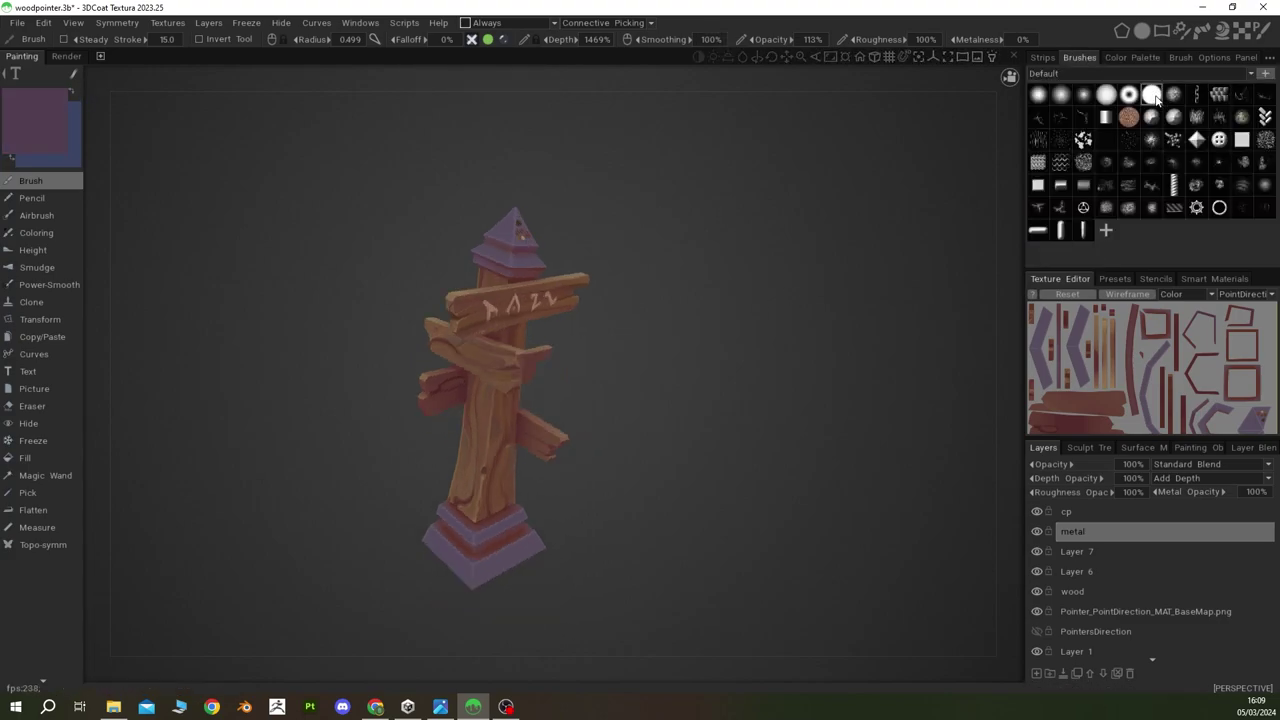
scroll(530, 440, up, 3)
mouse_move(537, 427)
alt+mouse_down()
mouse_move(535, 523)
mouse_move(713, 450)
mouse_move(651, 349)
mouse_move(669, 356)
mouse_move(603, 401)
alt+mouse_up()
scroll(651, 349, down, 3)
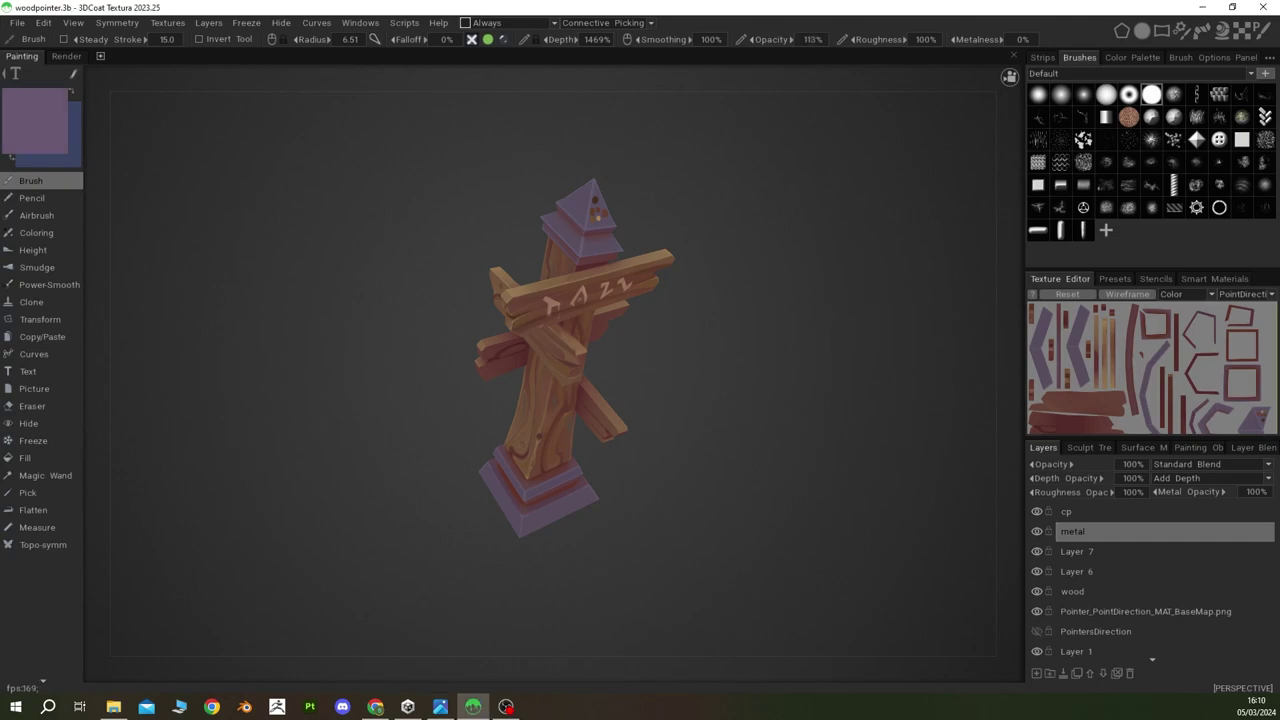
Step: Sample greyish, darker and lighter purples from the pedestal base as the paint colour
click(1131, 57)
alt+drag(620, 300, 563, 391)
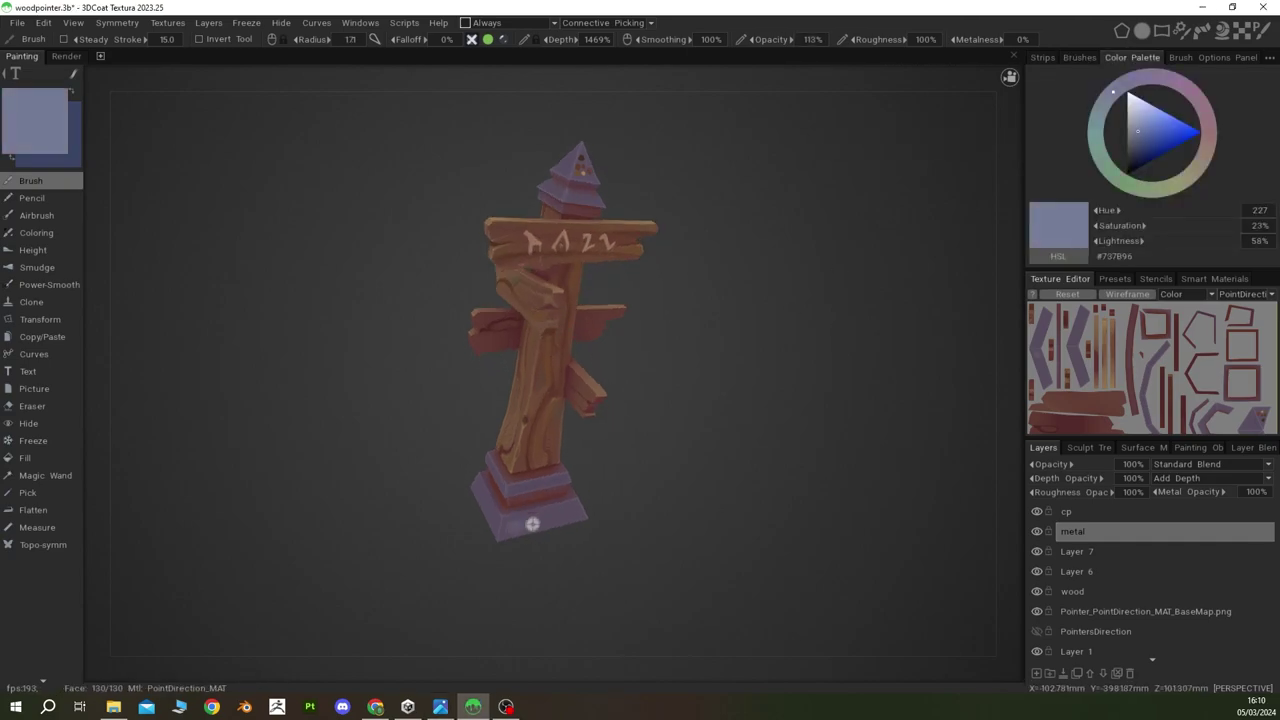
alt+drag(531, 523, 496, 507)
key(v)
key(v)
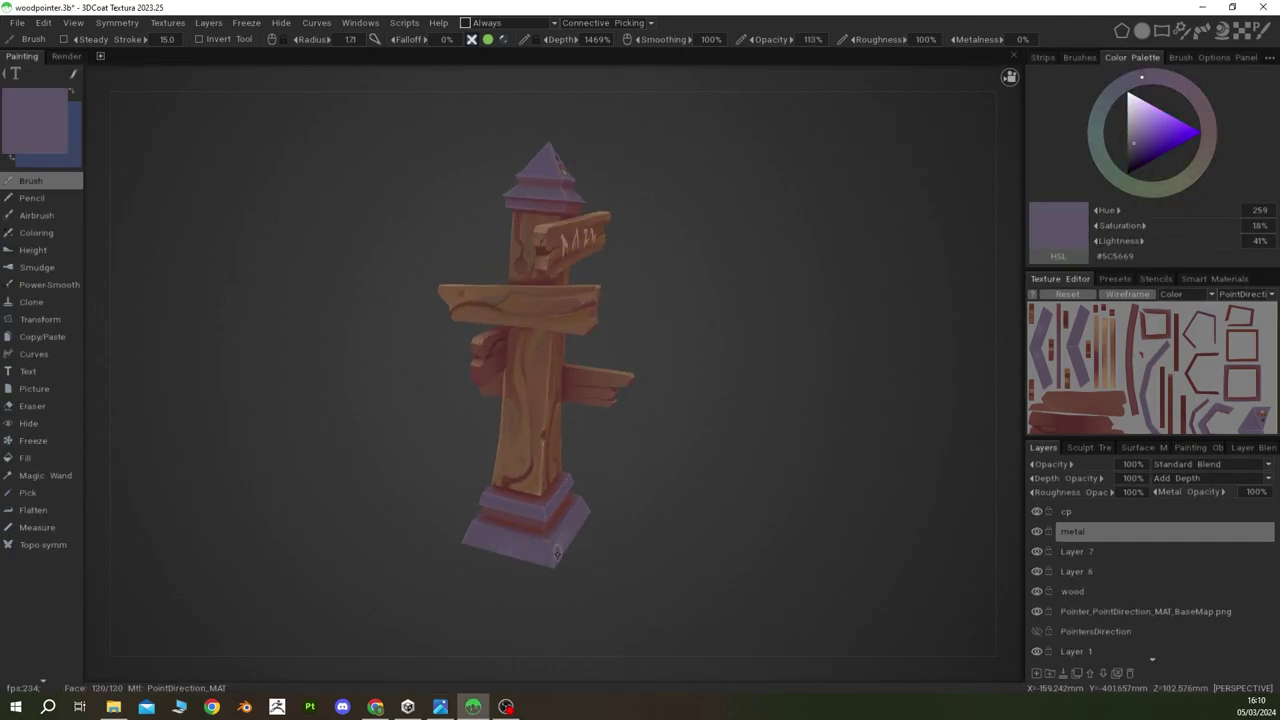
key(v)
alt+drag(557, 553, 537, 450)
key(v)
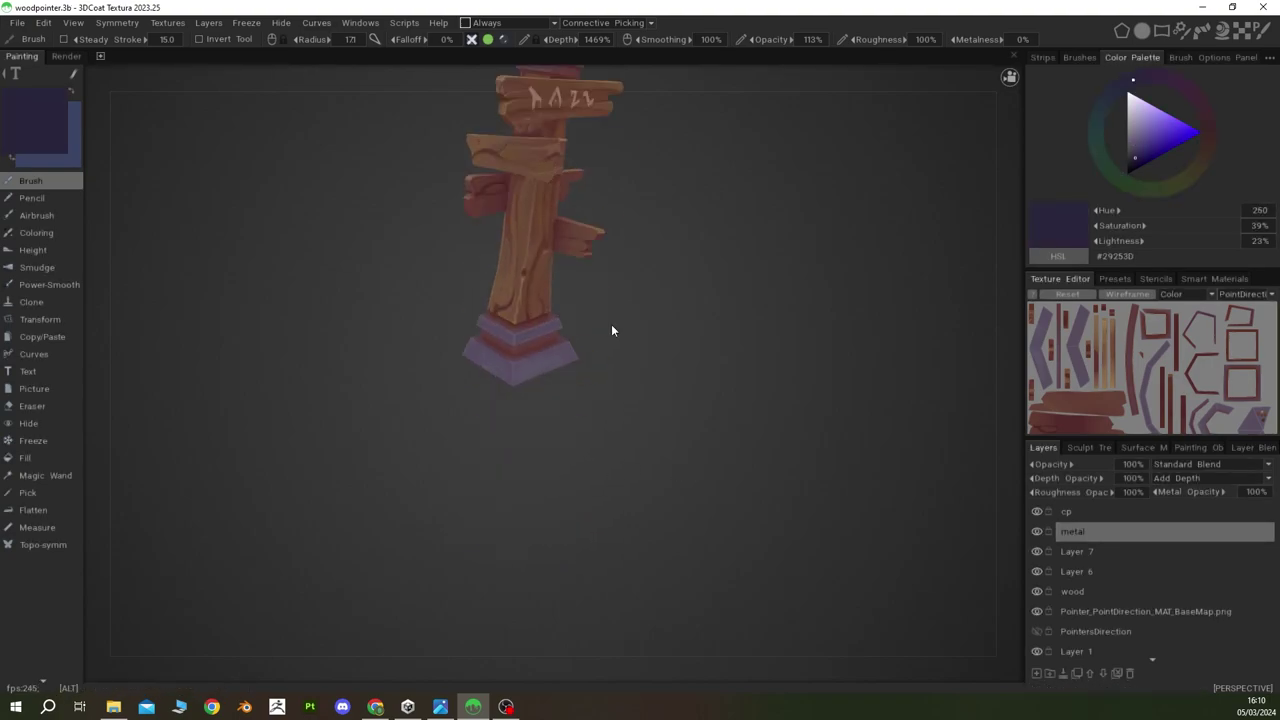
alt+drag(609, 329, 416, 401)
key(v)
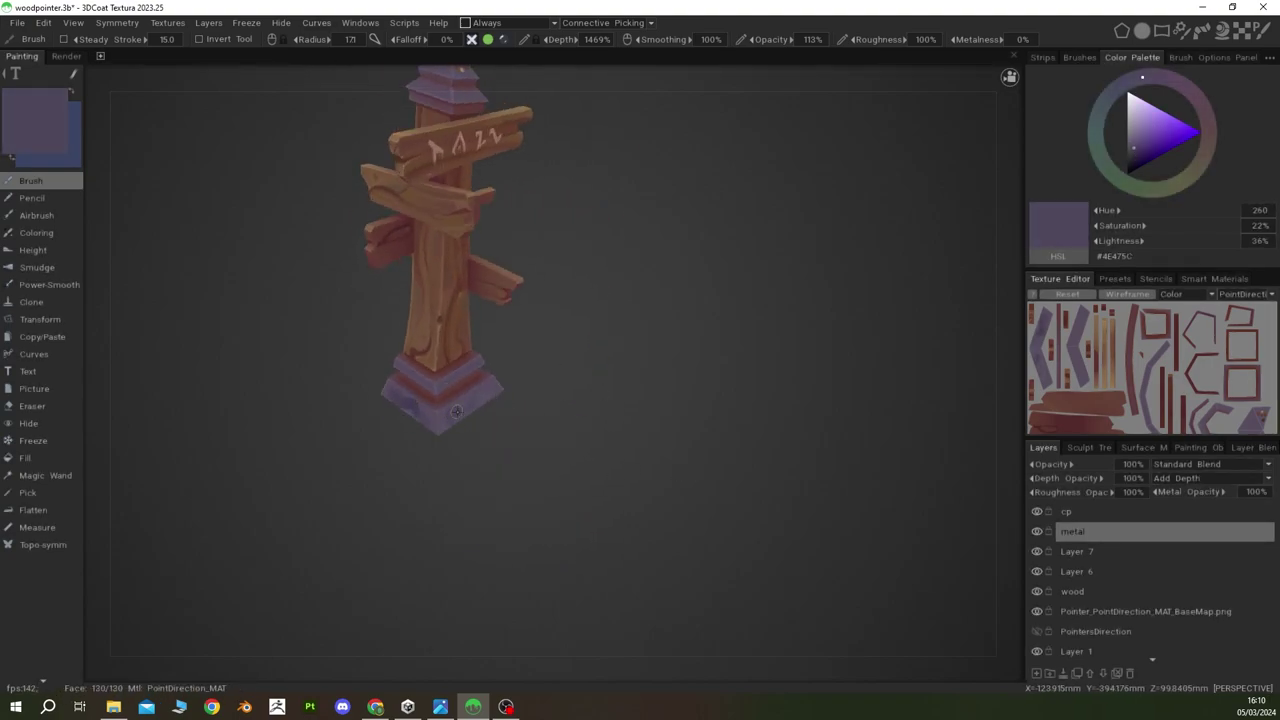
mouse_move(441, 413)
alt+mouse_down()
mouse_move(458, 409)
mouse_move(366, 427)
mouse_move(414, 429)
mouse_move(546, 357)
mouse_move(517, 469)
alt+mouse_up()
key(v)
key(v)
key(v)
key(v)
key(v)
mouse_move(517, 469)
alt+right_down()
mouse_move(590, 423)
mouse_move(520, 517)
mouse_move(484, 527)
alt+right_up()
mouse_move(530, 406)
alt+mouse_down()
mouse_move(519, 519)
mouse_move(608, 400)
mouse_move(803, 426)
mouse_move(654, 409)
alt+mouse_up()
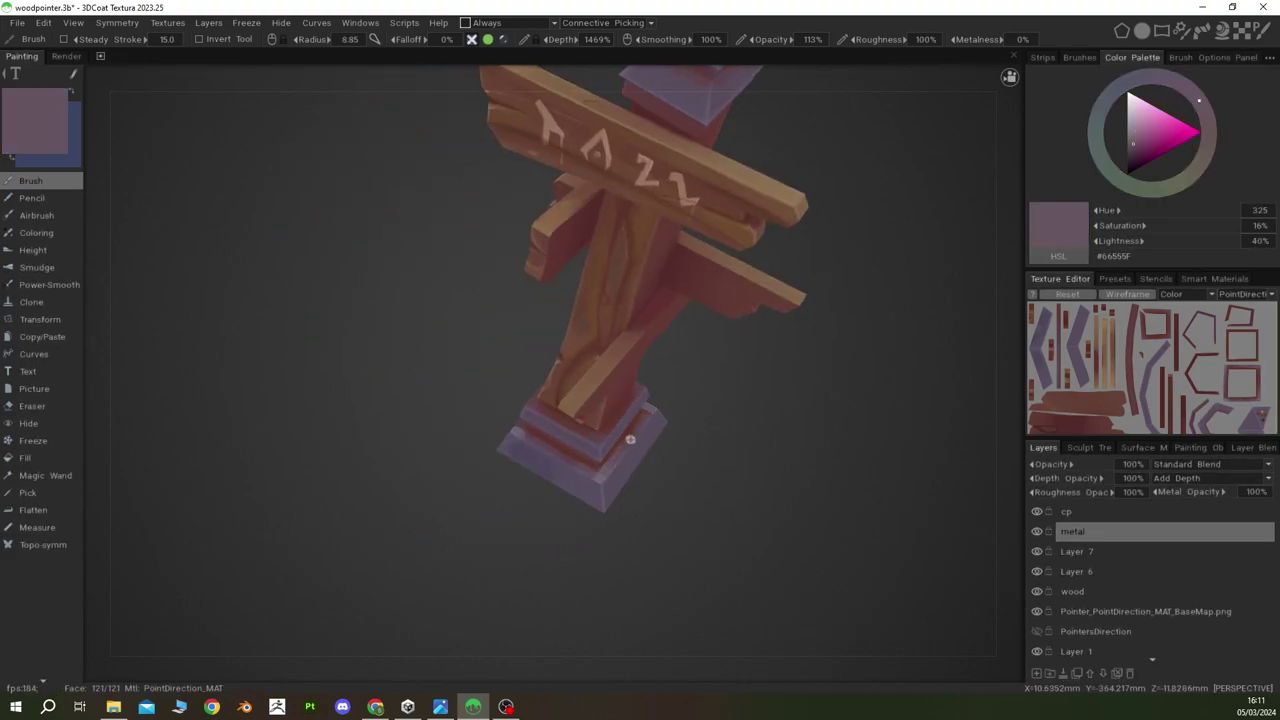
Step: Set a pale cyan paint colour and paint highlights down the base's corner edges
click(1136, 145)
drag(1136, 145, 1097, 120)
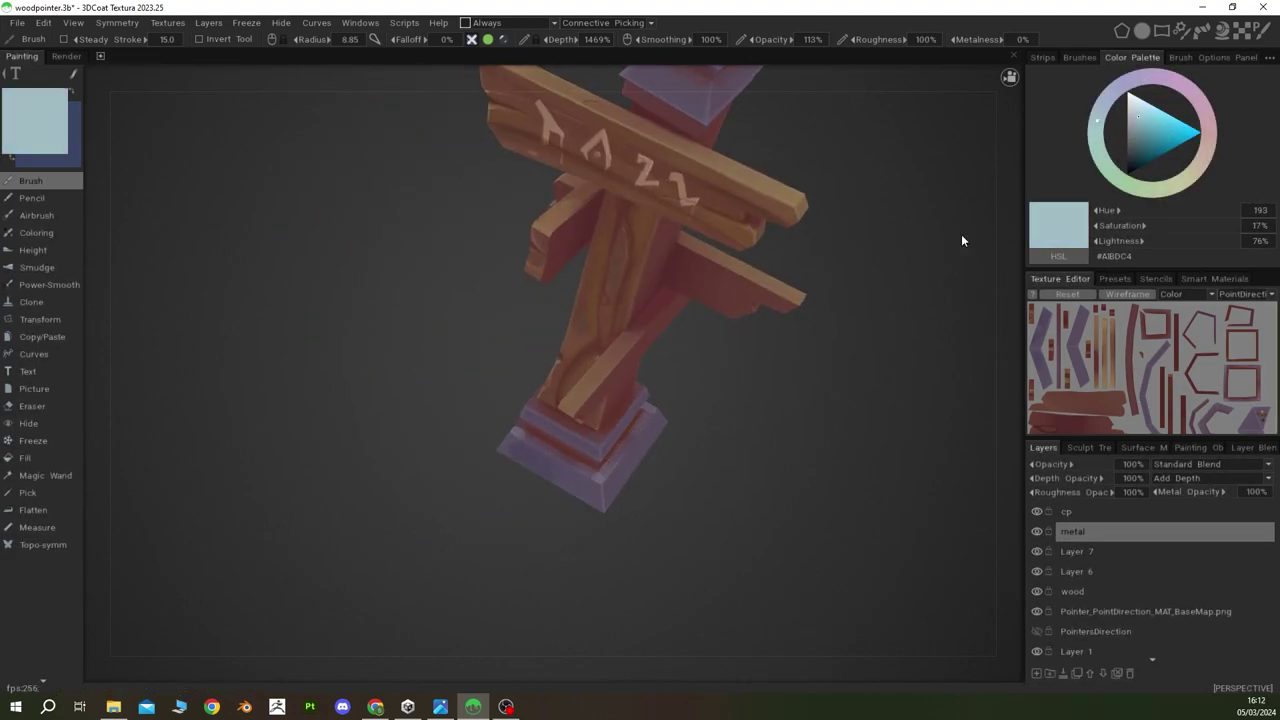
scroll(674, 351, up, 5)
mouse_move(614, 369)
shift+mouse_down()
mouse_move(613, 493)
mouse_move(471, 400)
mouse_move(406, 409)
mouse_move(551, 340)
mouse_move(397, 330)
shift+mouse_up()
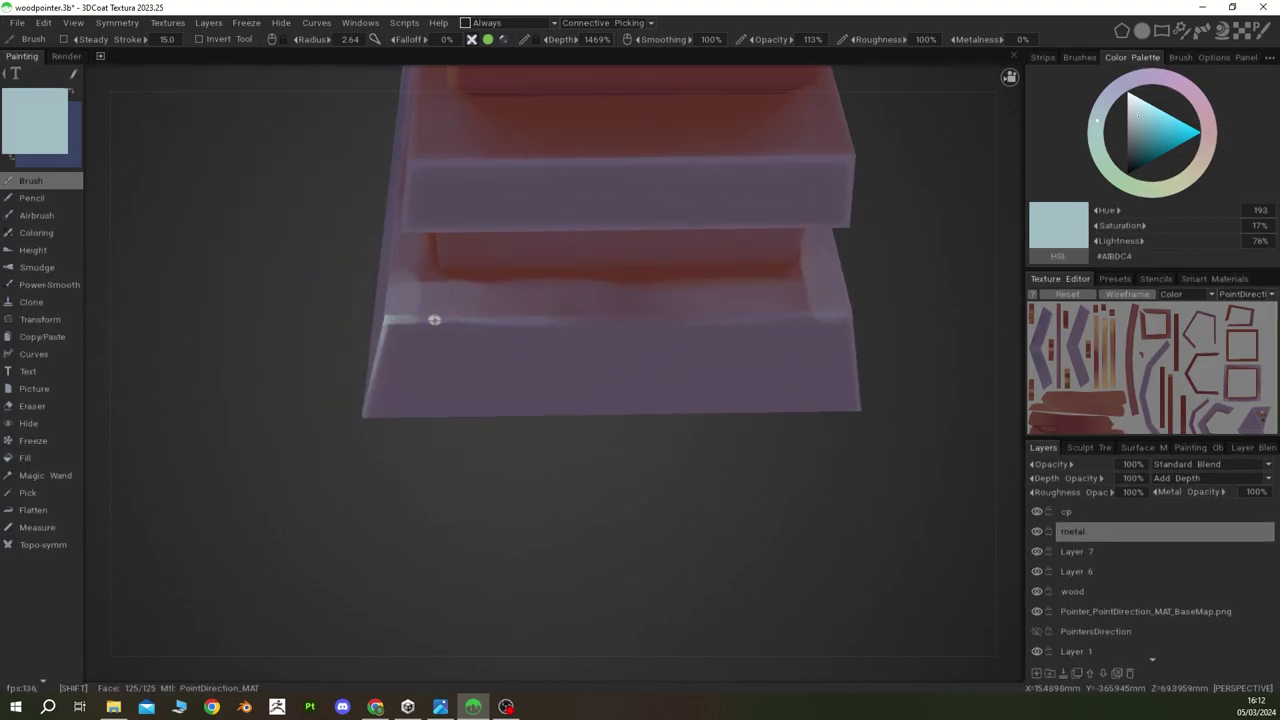
alt+drag(791, 314, 600, 333)
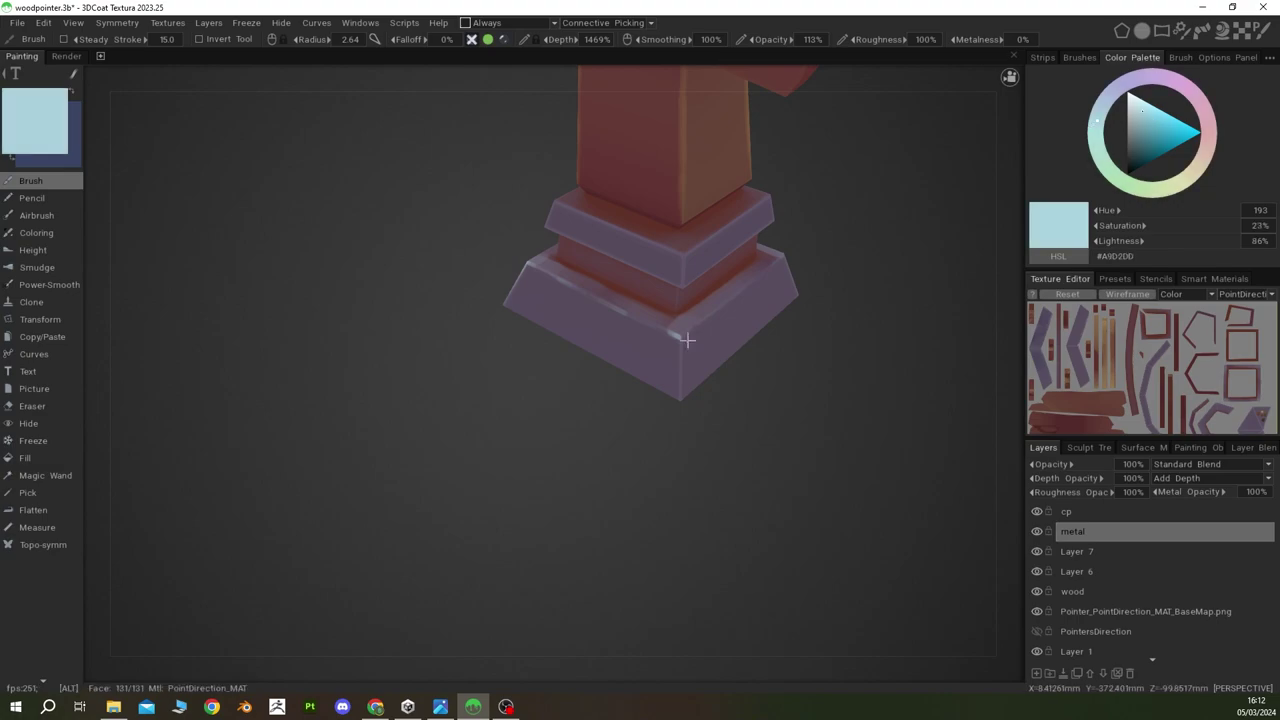
scroll(689, 374, down, 4)
scroll(495, 378, up, 4)
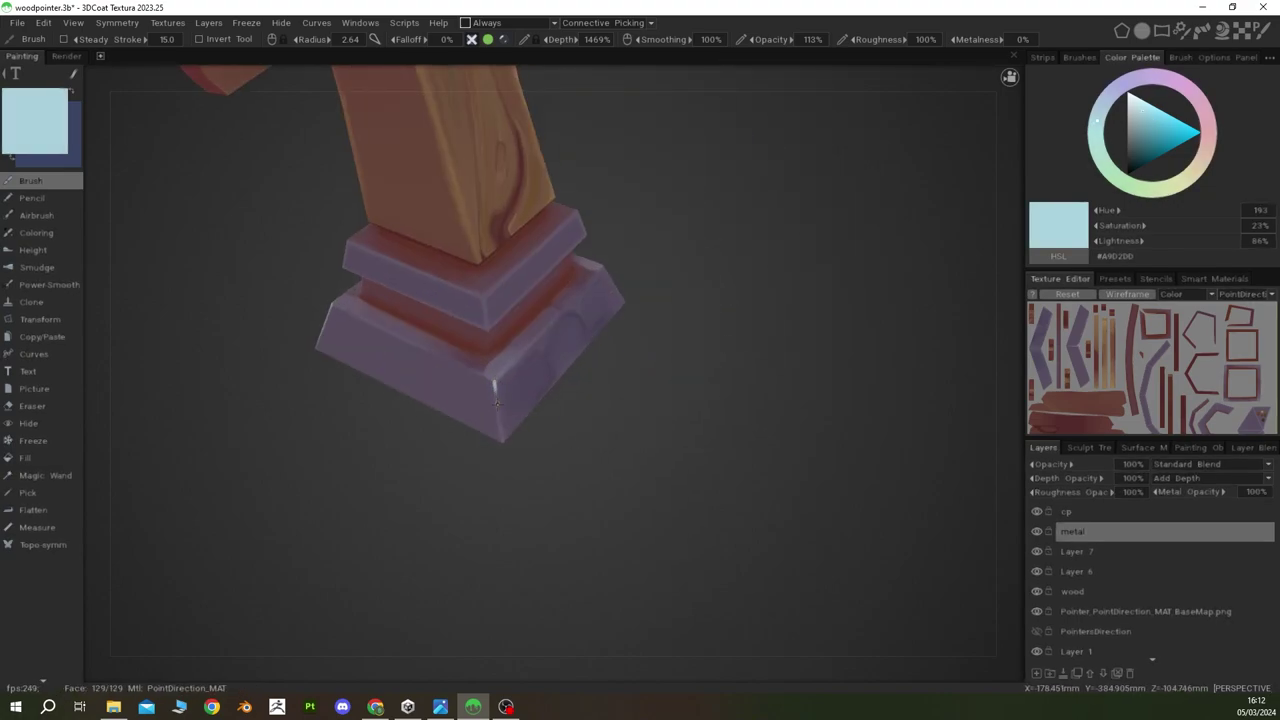
mouse_move(493, 378)
mouse_down()
mouse_move(501, 442)
mouse_move(588, 280)
mouse_up()
Step: Orbit and zoom around the pedestal base to inspect its top faces and highlighted edges
mouse_move(528, 363)
alt+mouse_down()
mouse_move(593, 323)
mouse_move(592, 334)
alt+mouse_up()
scroll(590, 326, up, 5)
scroll(608, 343, down, 5)
scroll(517, 431, up, 3)
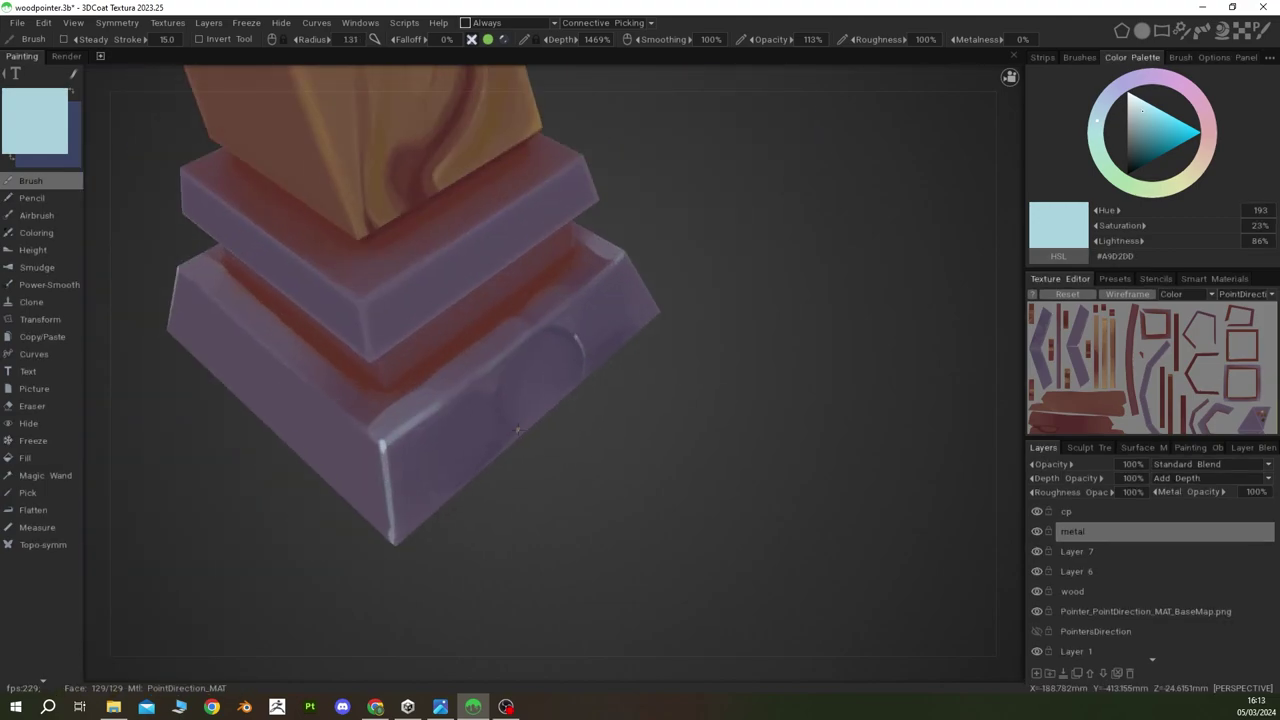
scroll(515, 378, down, 5)
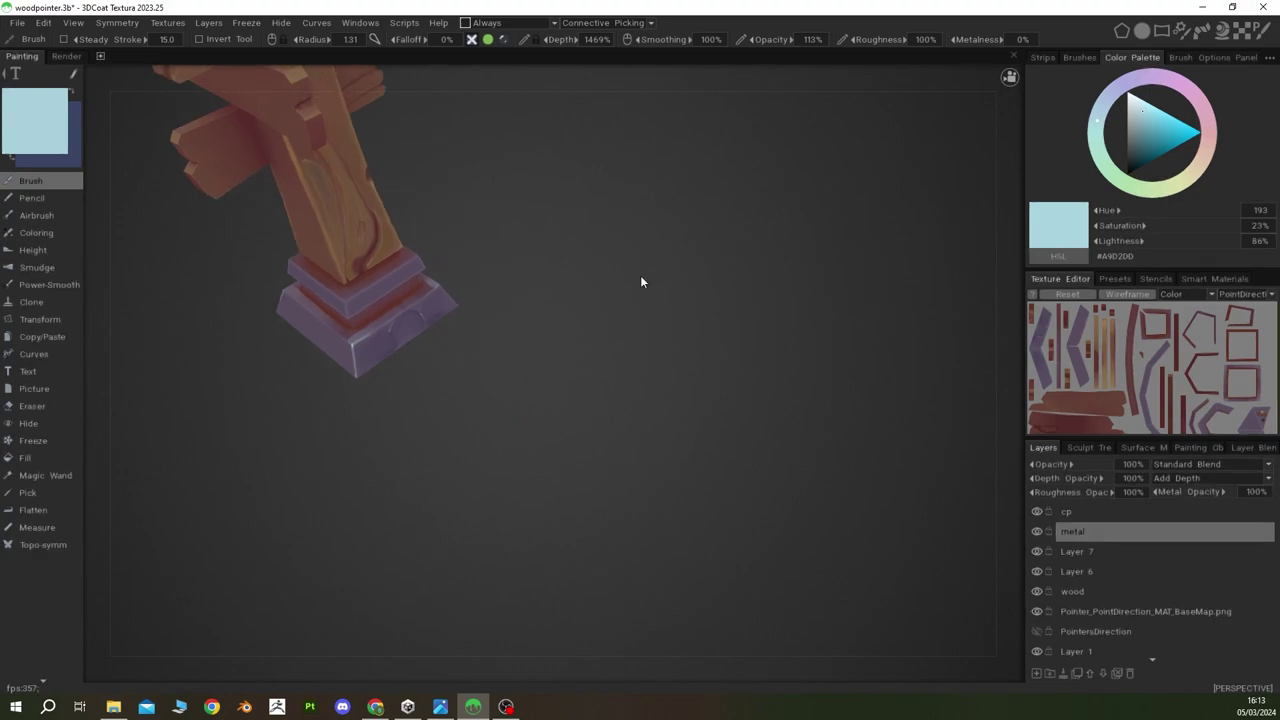
alt+drag(643, 280, 606, 343)
scroll(606, 343, up, 1)
scroll(447, 445, up, 4)
scroll(446, 444, up, 3)
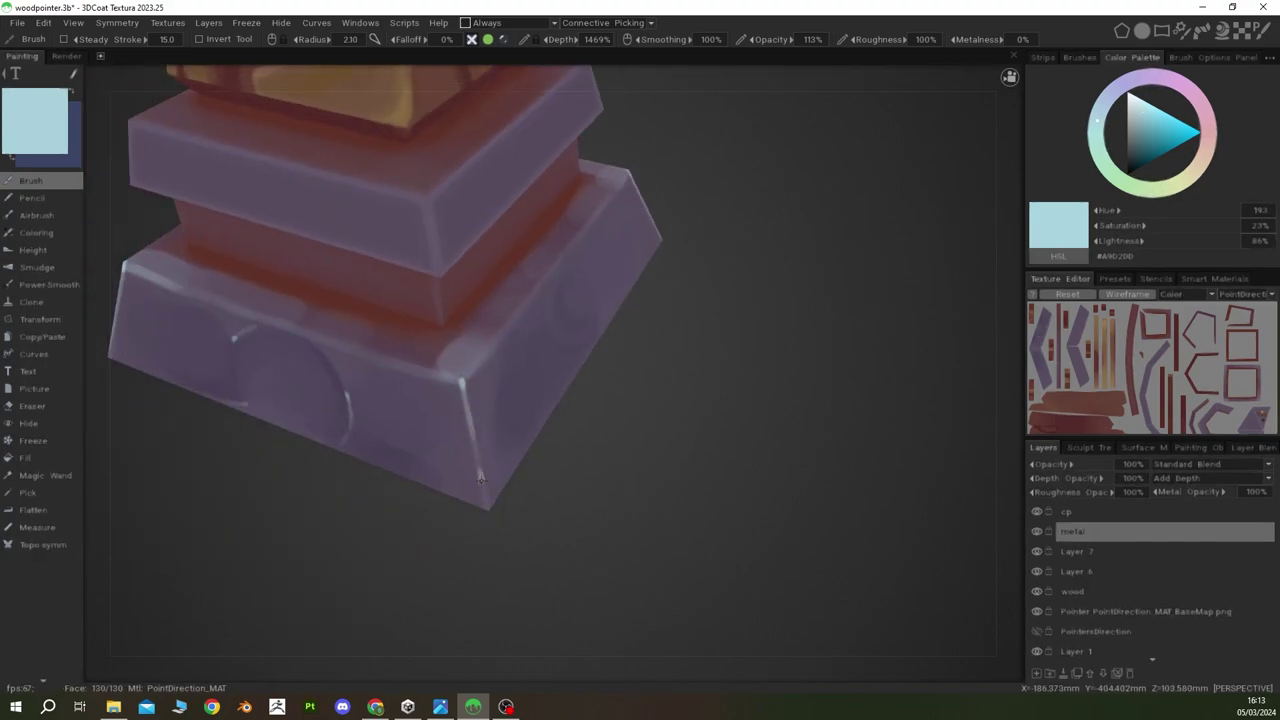
alt+drag(480, 480, 481, 352)
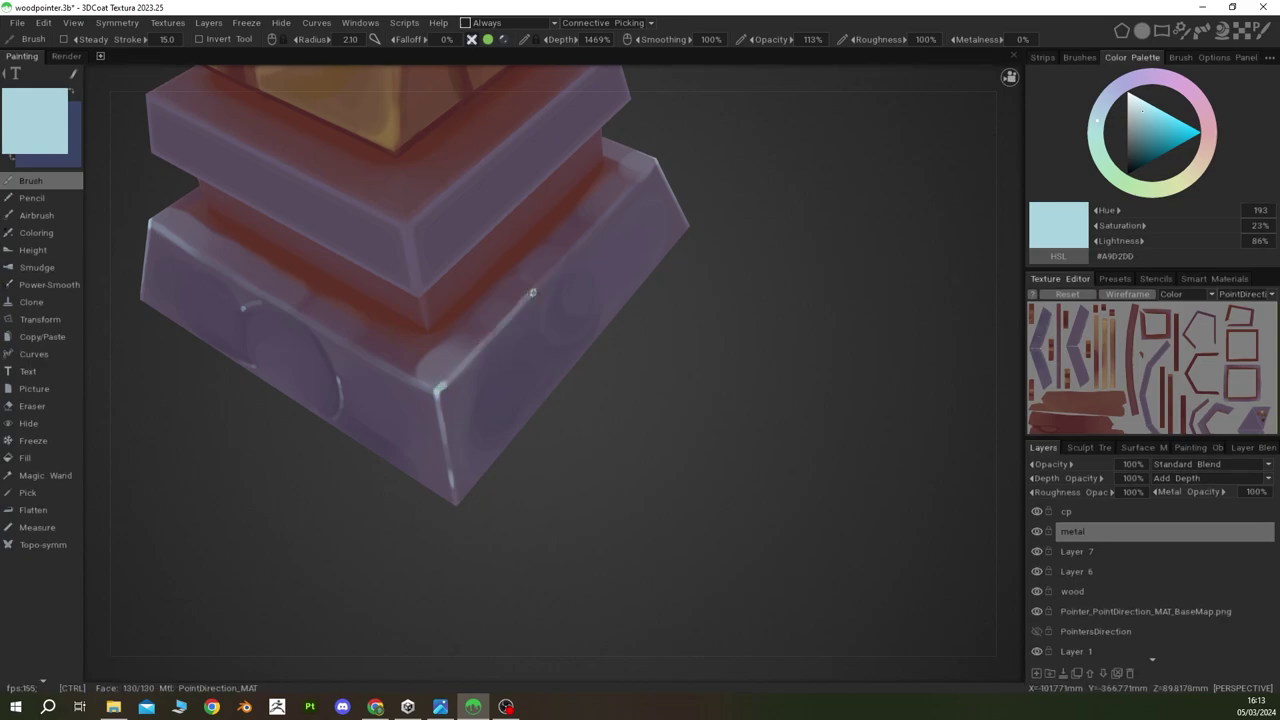
scroll(616, 198, down, 5)
scroll(740, 303, down, 2)
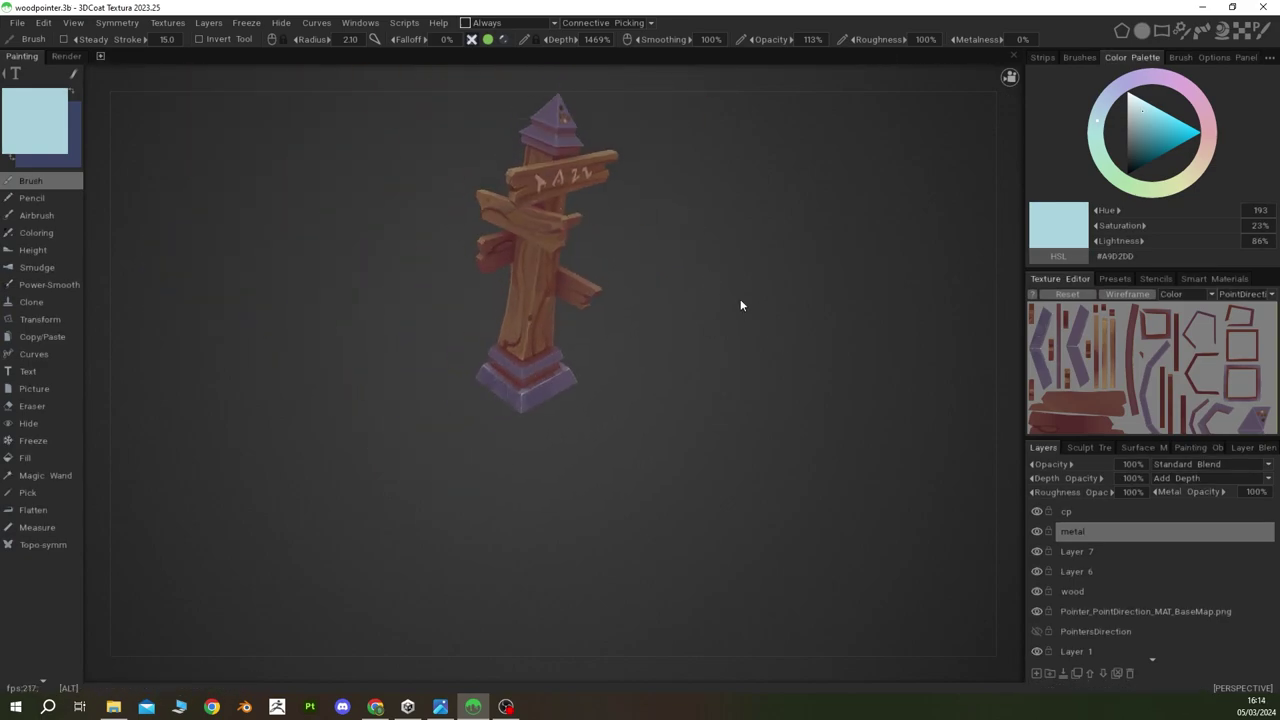
alt+drag(740, 303, 754, 393)
scroll(720, 346, up, 5)
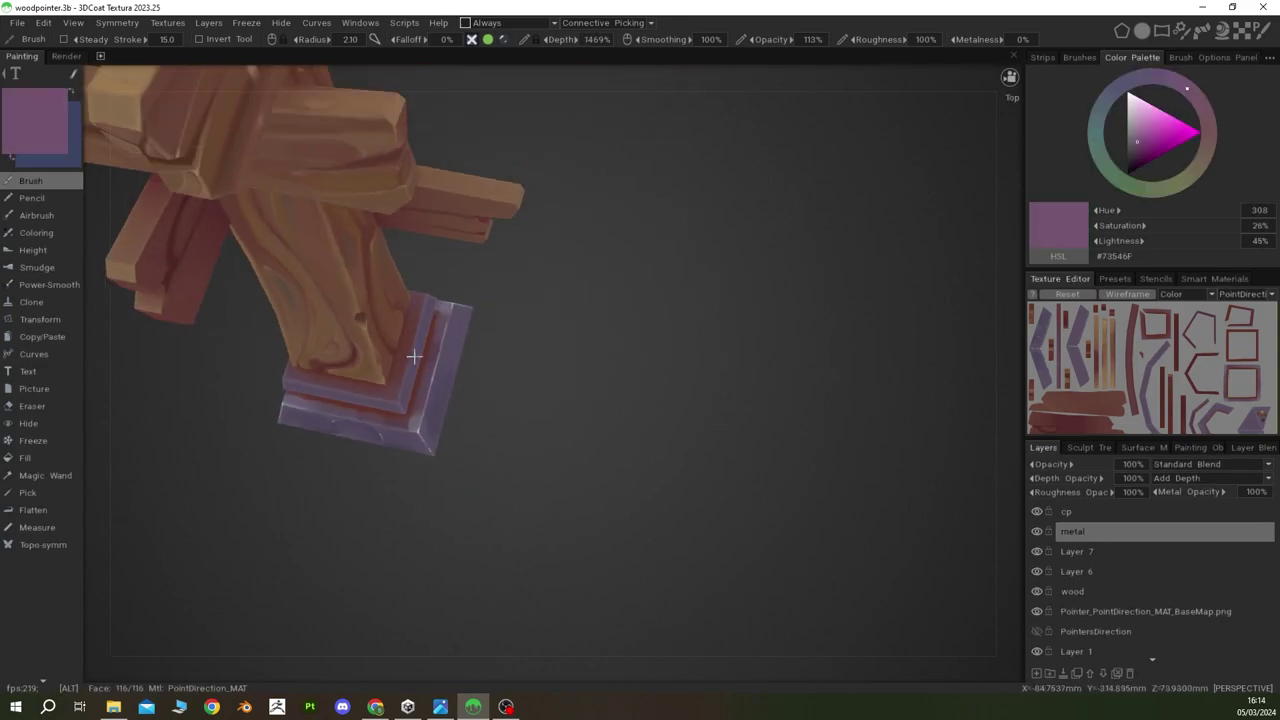
mouse_move(720, 346)
alt+mouse_down()
mouse_move(436, 404)
mouse_move(411, 477)
alt+mouse_up()
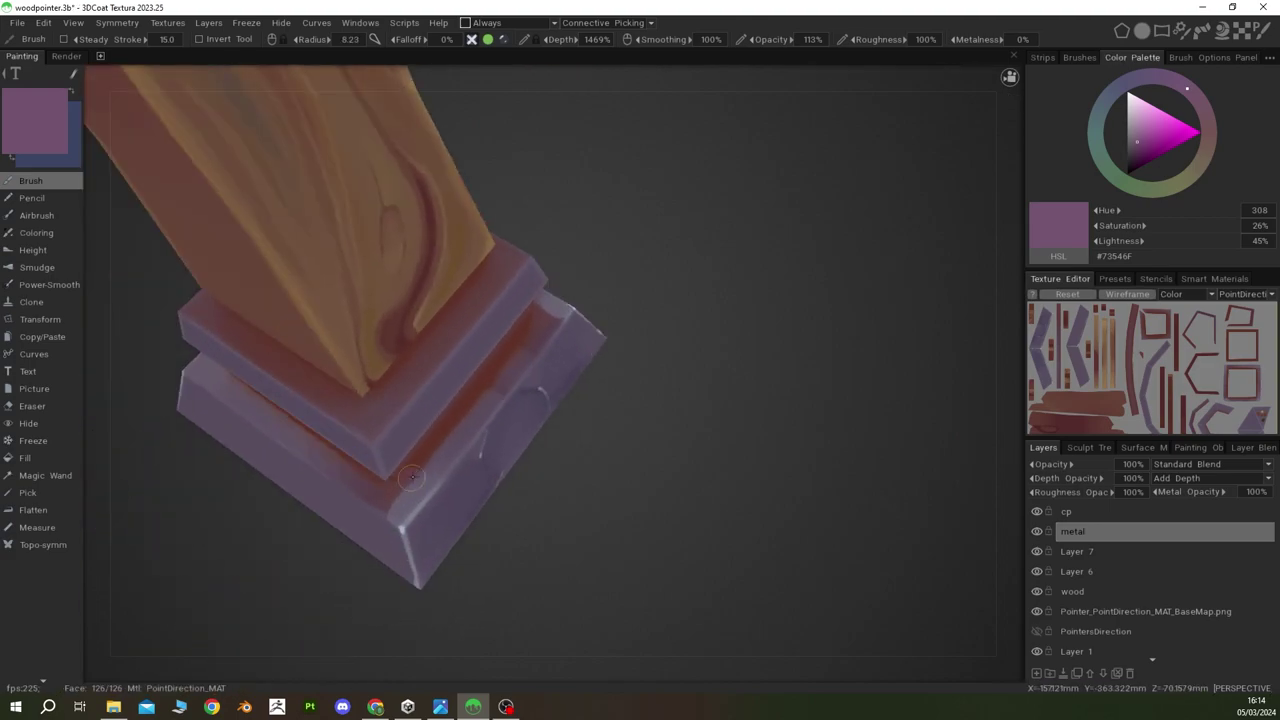
Step: Sample grey and magenta-toned purples from the base to continue painting the metal
key(v)
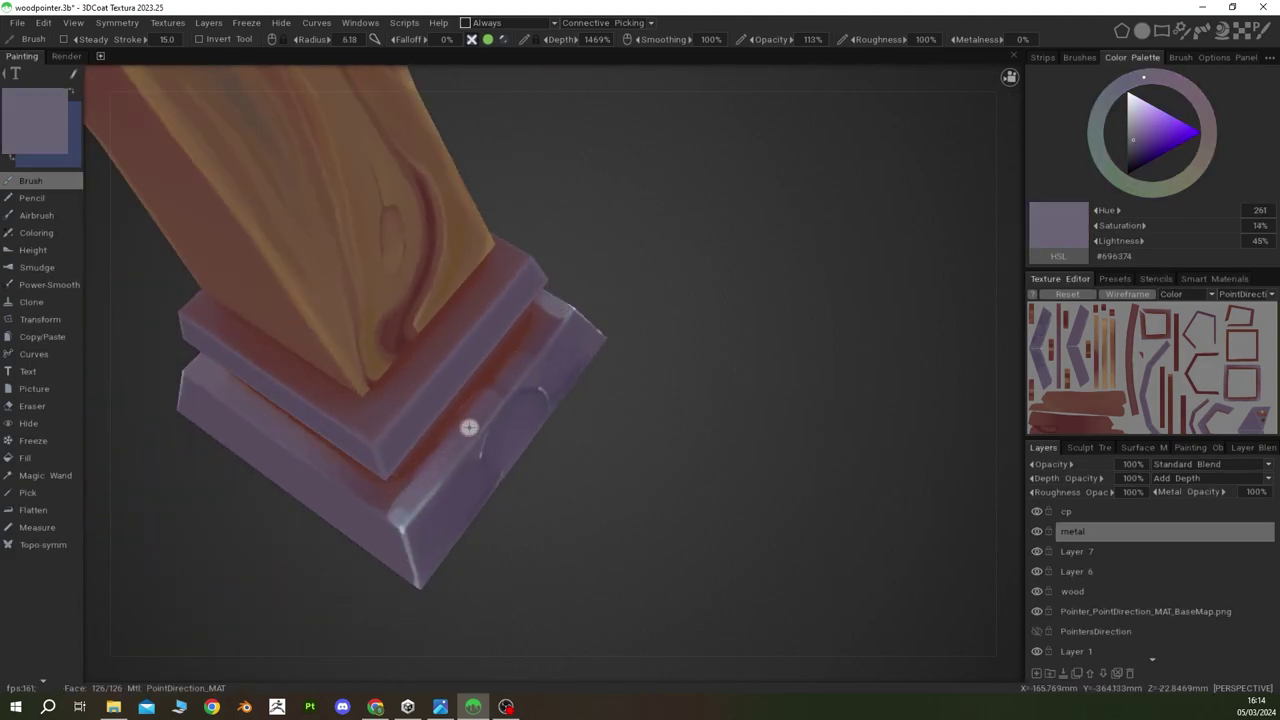
key(v)
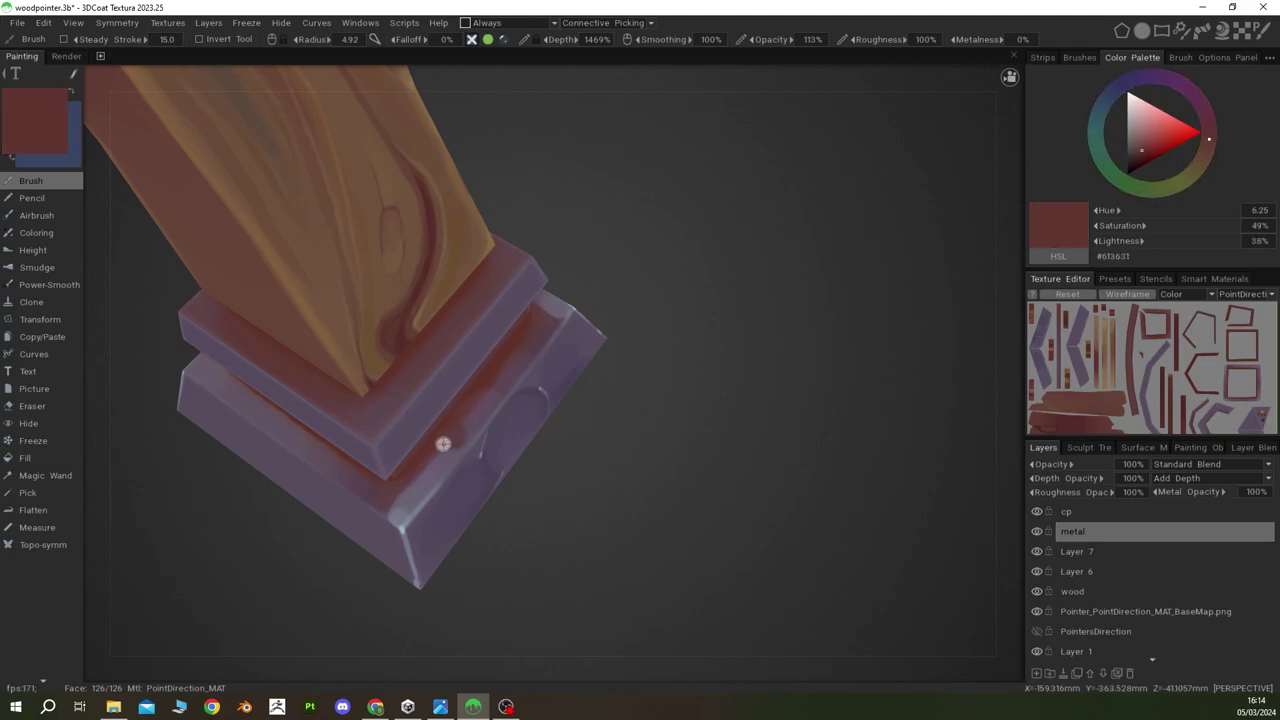
key(v)
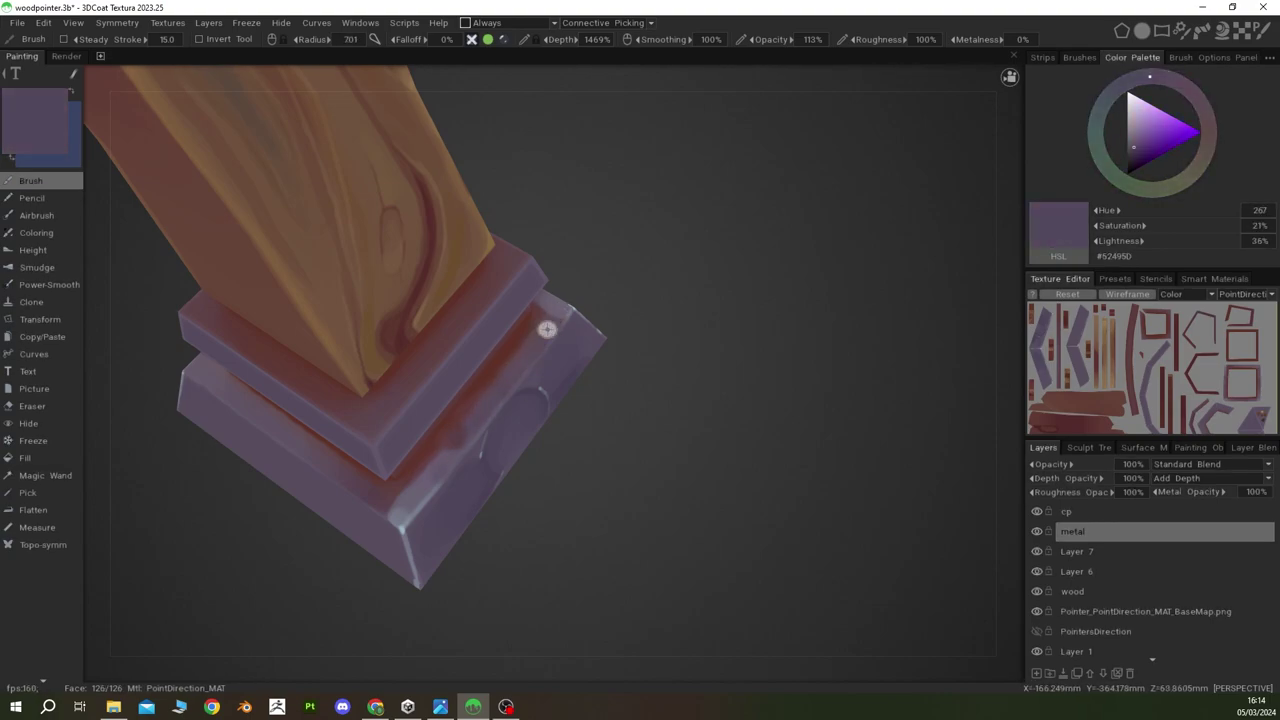
alt+drag(550, 320, 503, 314)
alt+right_drag(503, 314, 617, 437)
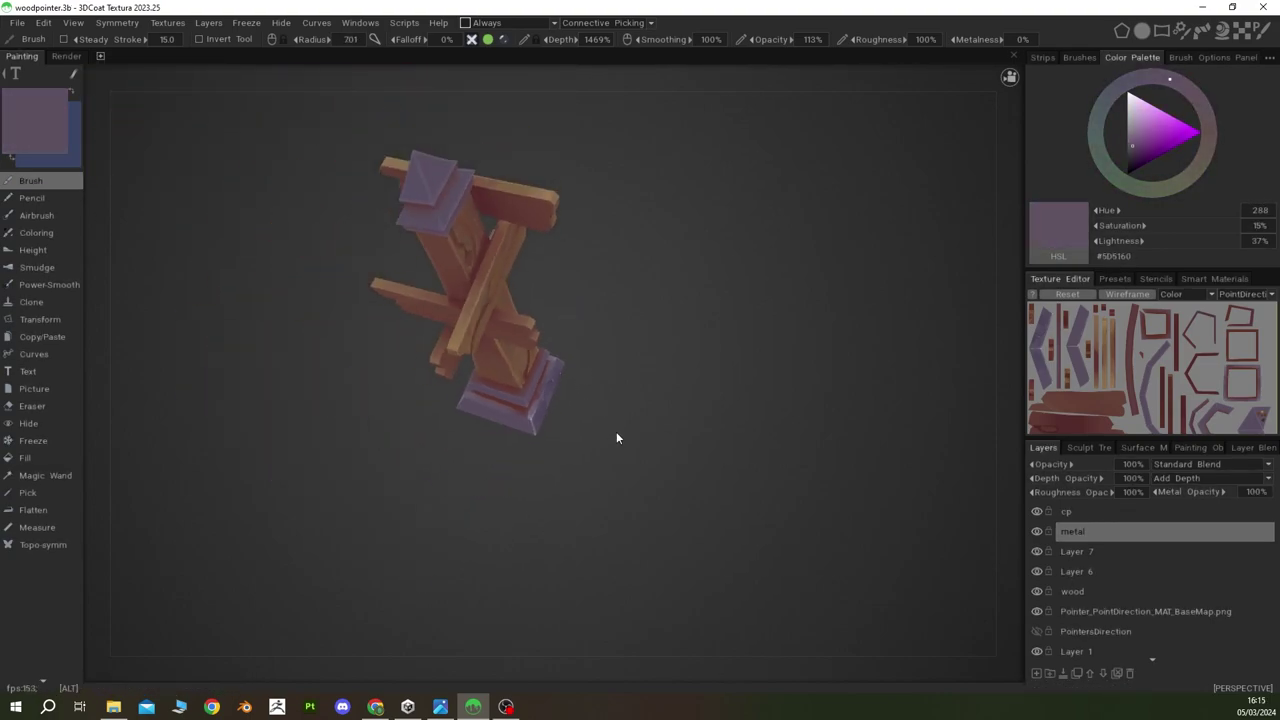
mouse_move(617, 437)
alt+mouse_down()
mouse_move(322, 377)
mouse_move(700, 398)
alt+mouse_up()
alt+right_drag(700, 398, 423, 389)
key(v)
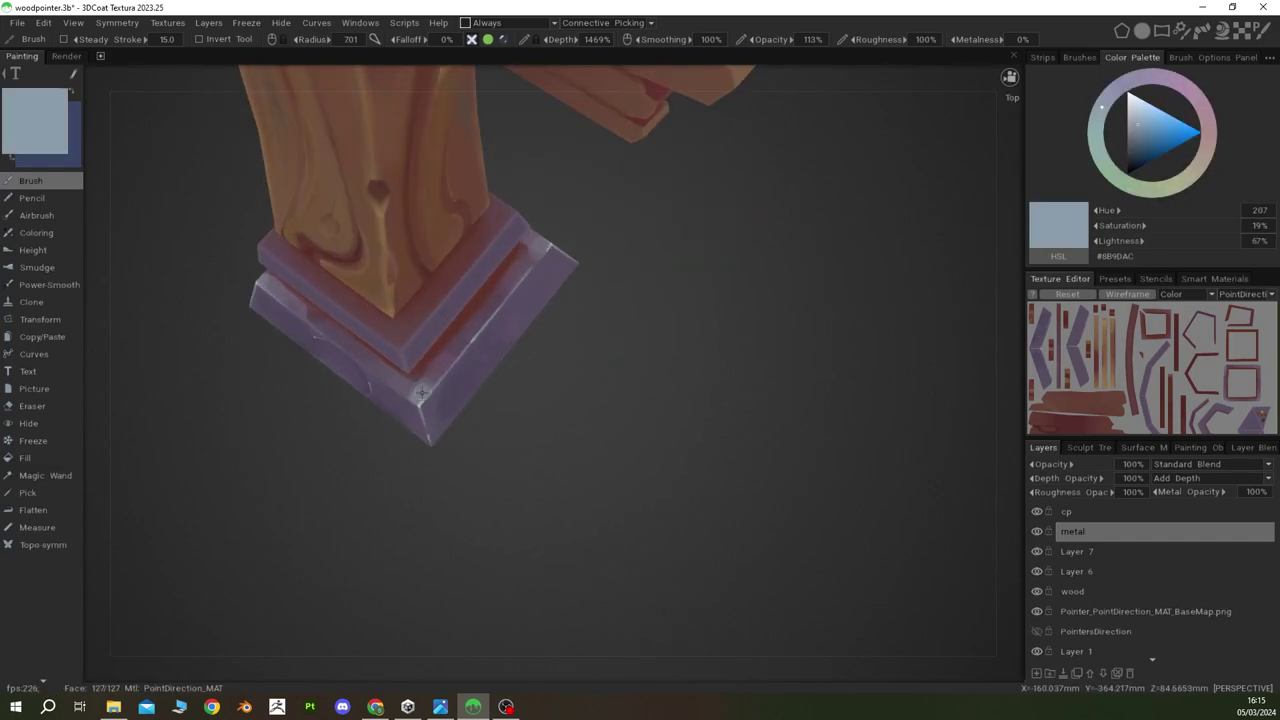
key(v)
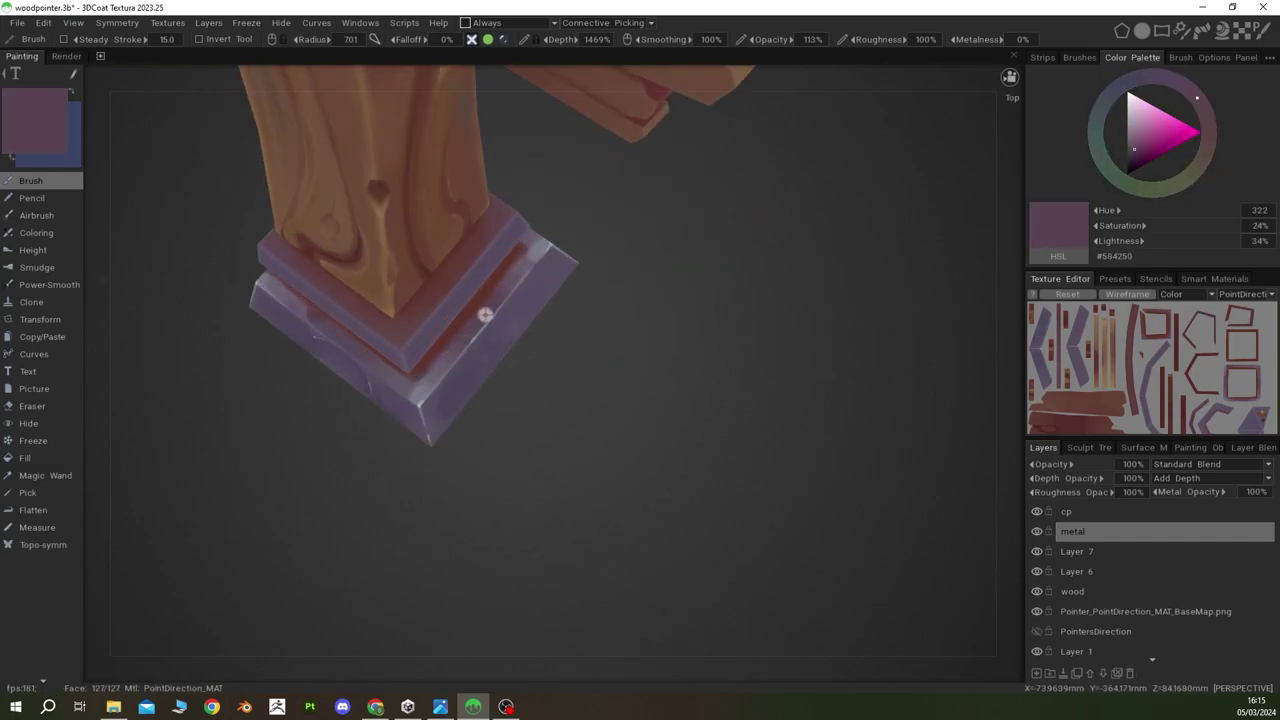
key(v)
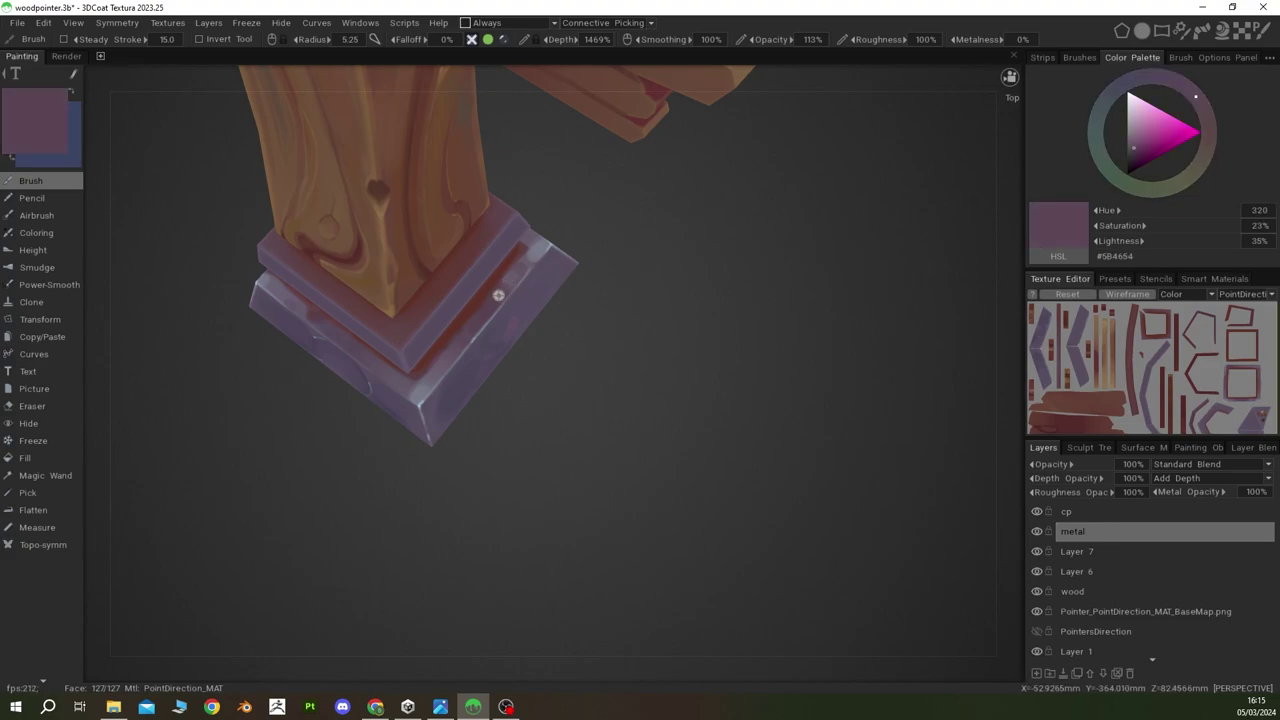
key(v)
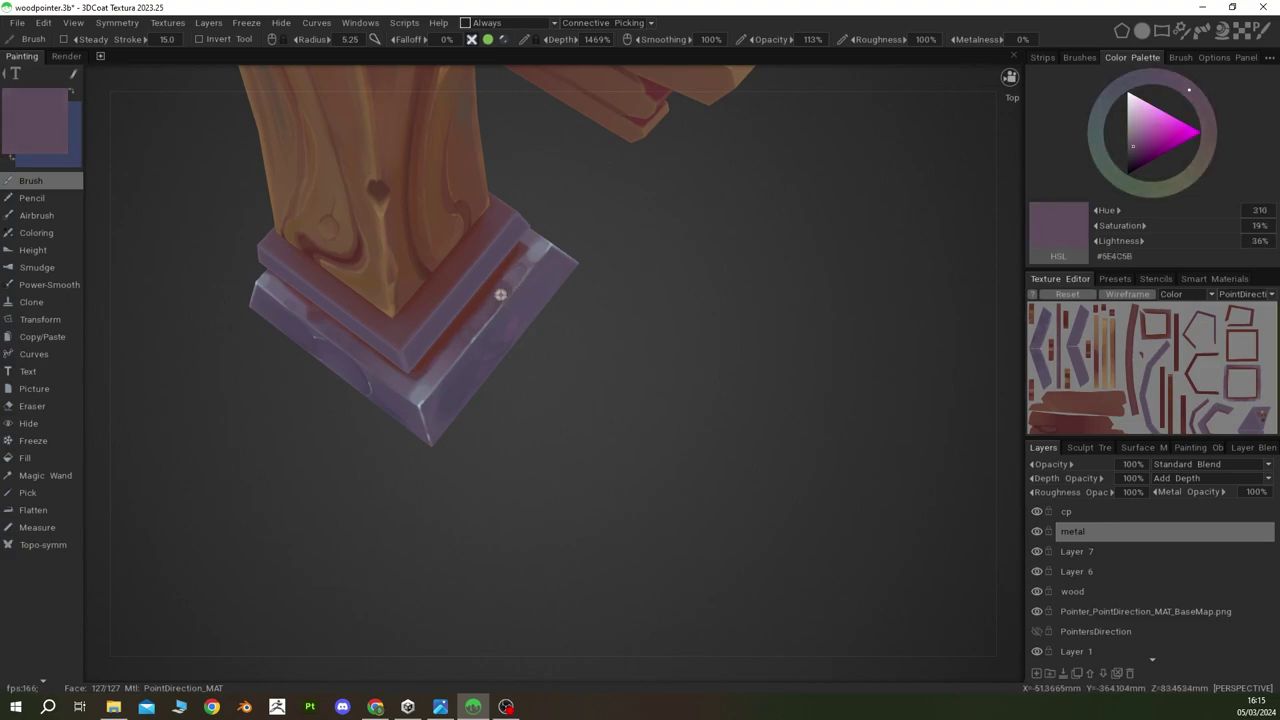
key(v)
key(v)
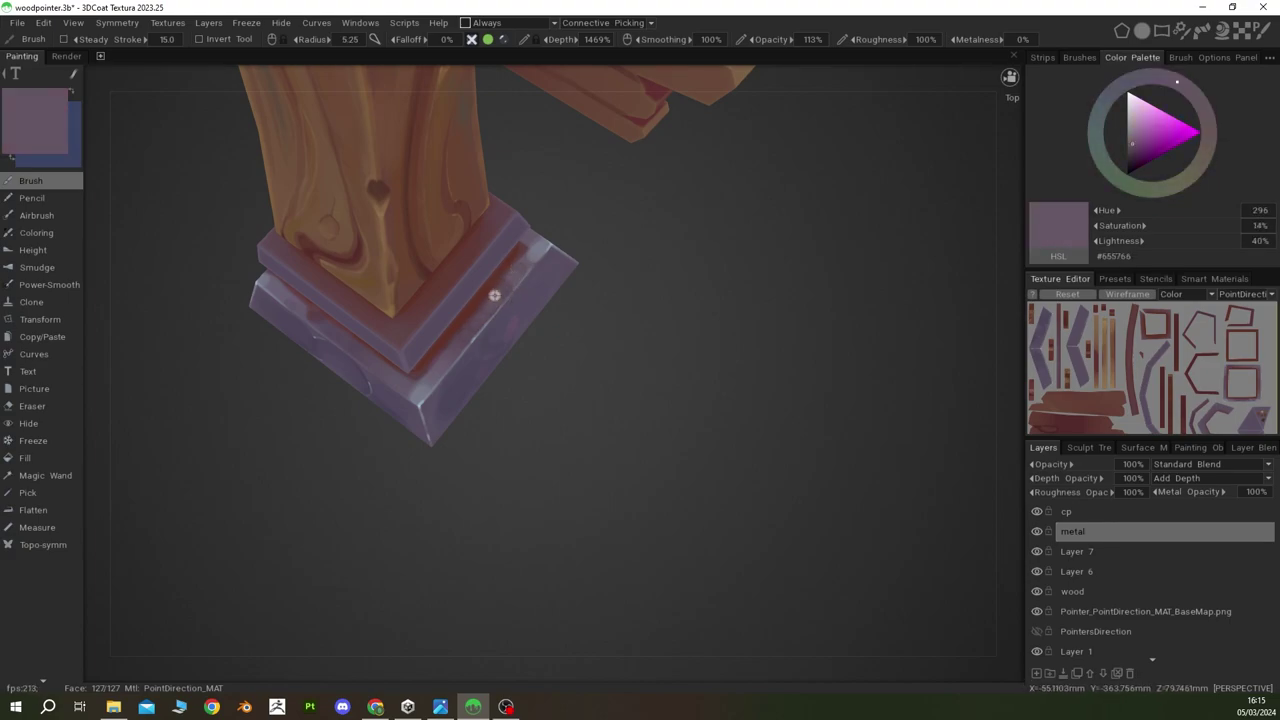
Step: Pick a light blue and add final edge highlights to the pillar base
key(v)
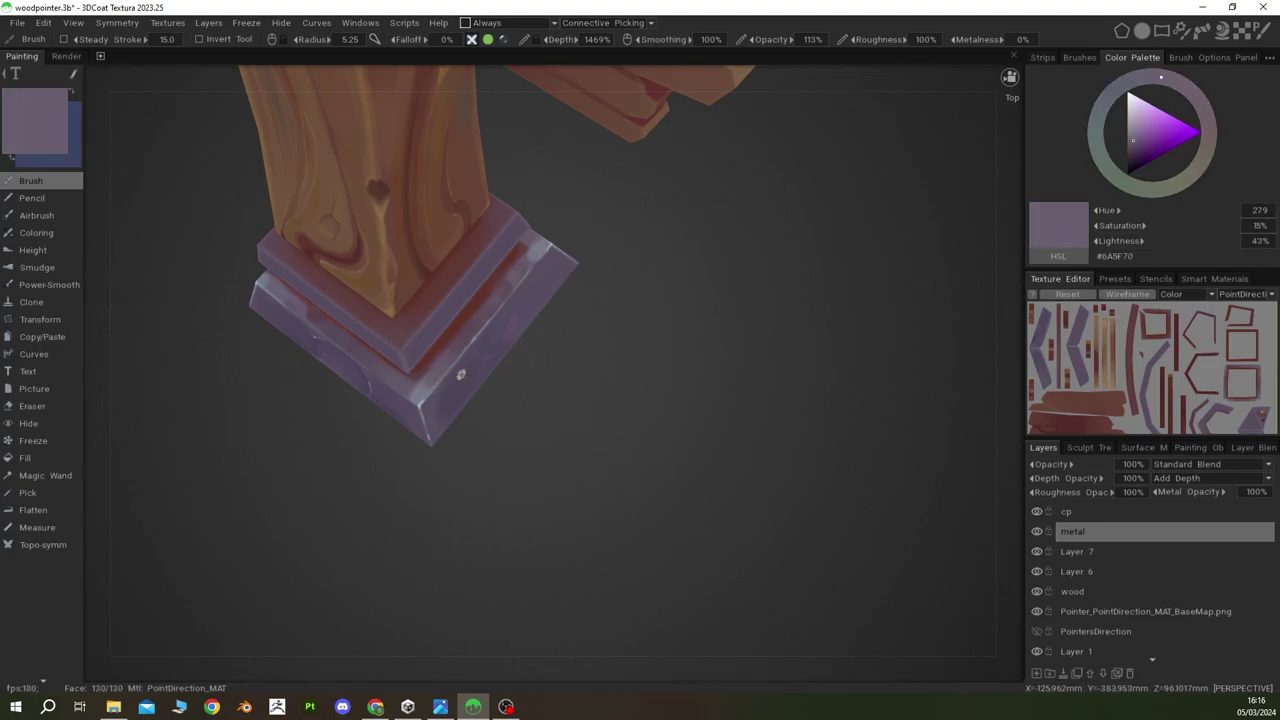
alt+drag(459, 347, 616, 408)
scroll(497, 340, up, 3)
key(v)
scroll(497, 340, up, 3)
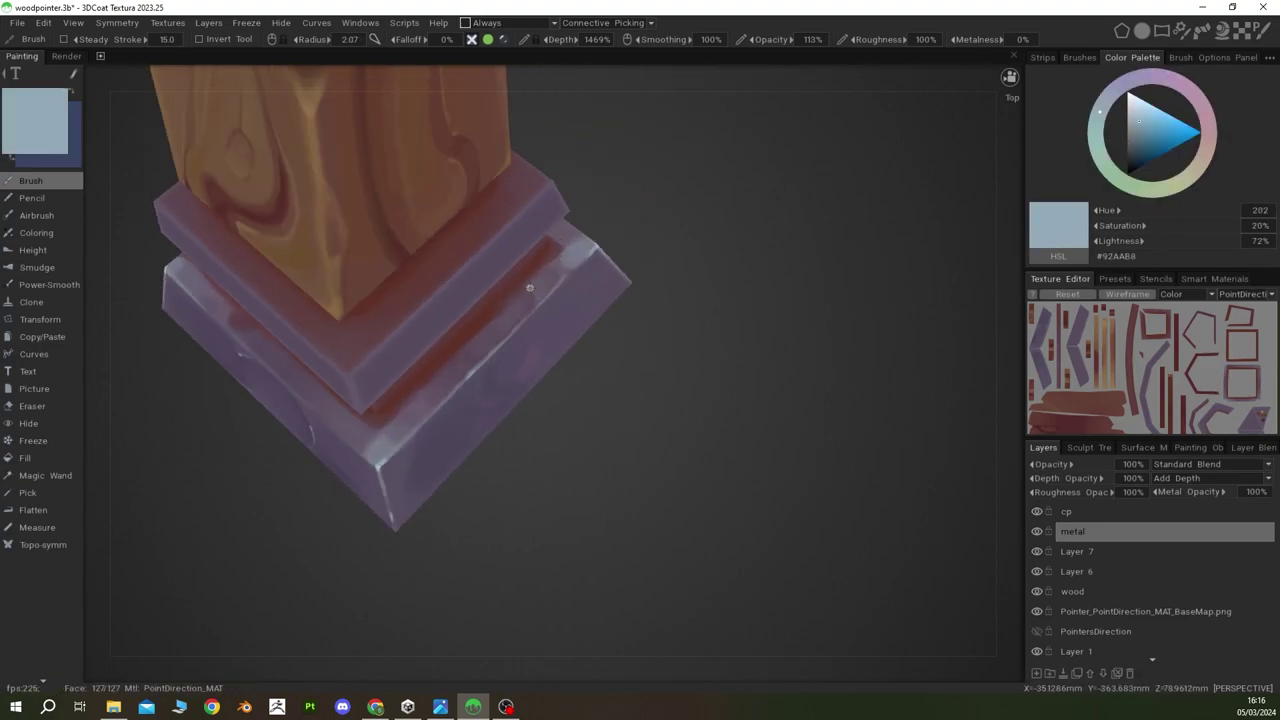
scroll(530, 287, up, 3)
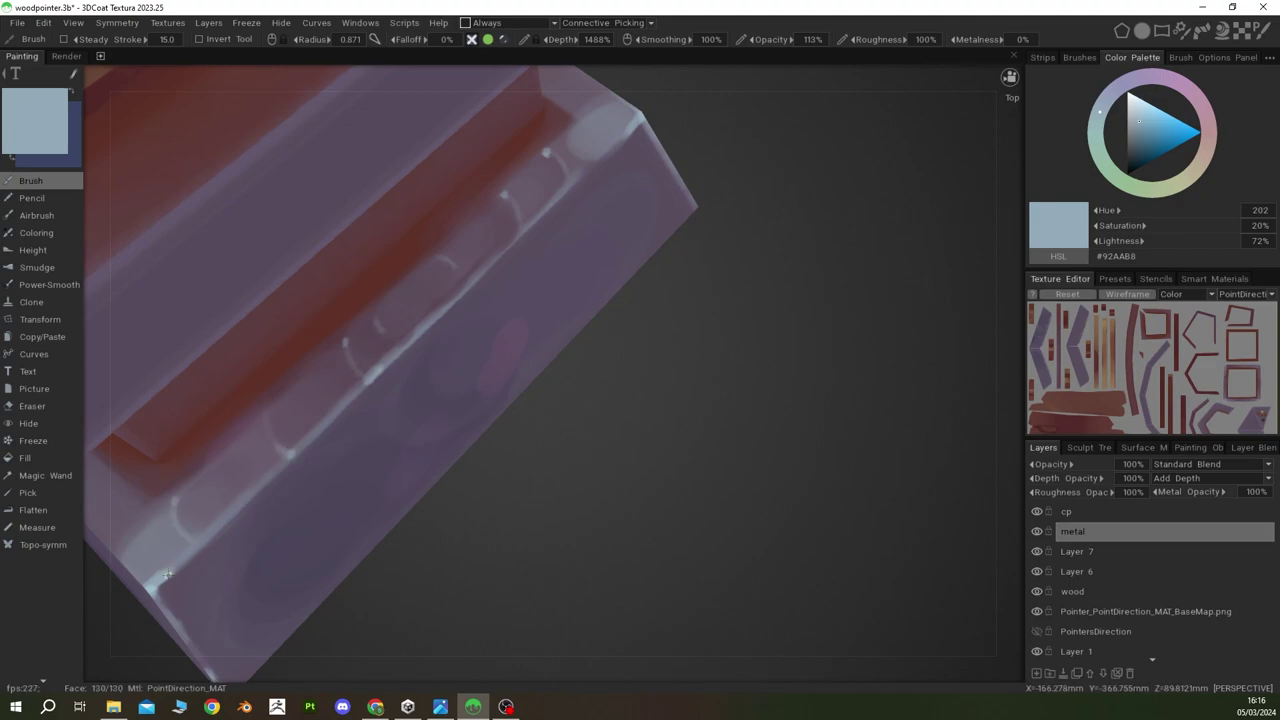
drag(592, 363, 690, 433)
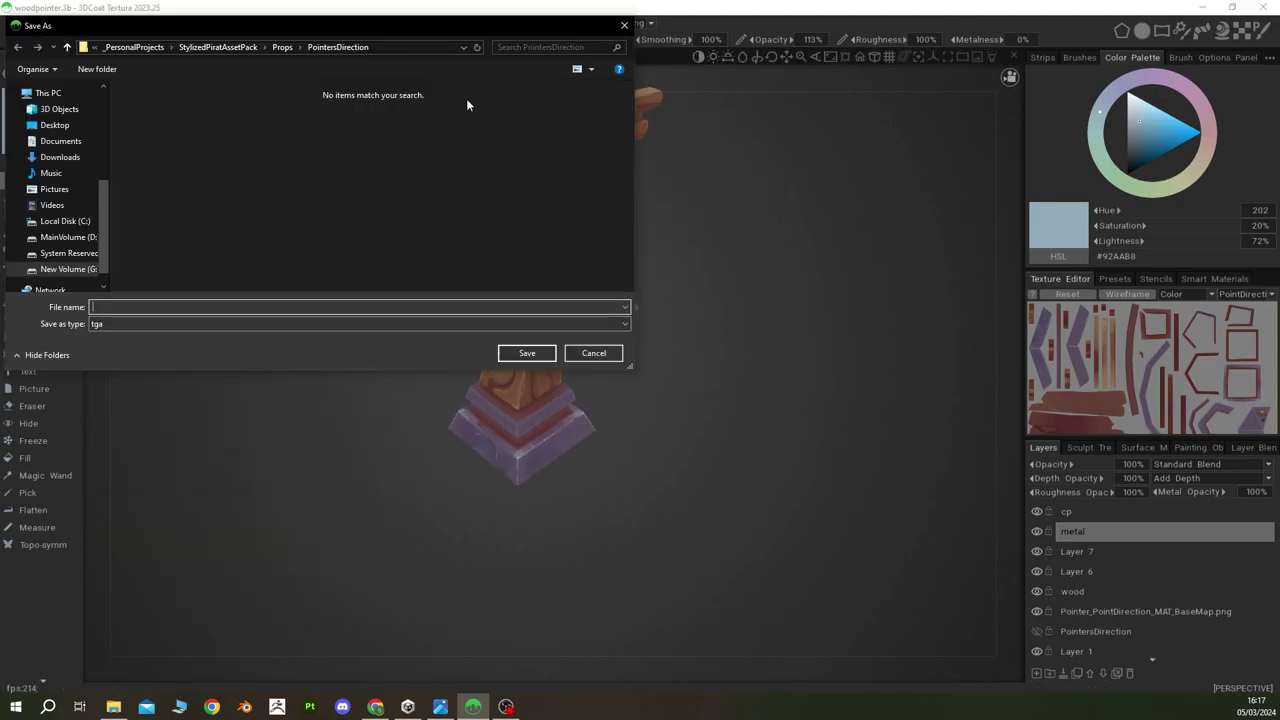
Step: Save the exported TGA texture, inspect the finished signpost, and switch to Unity
click(593, 353)
mouse_move(743, 386)
mouse_down()
mouse_move(726, 406)
mouse_move(780, 405)
mouse_move(785, 385)
mouse_move(690, 632)
mouse_up()
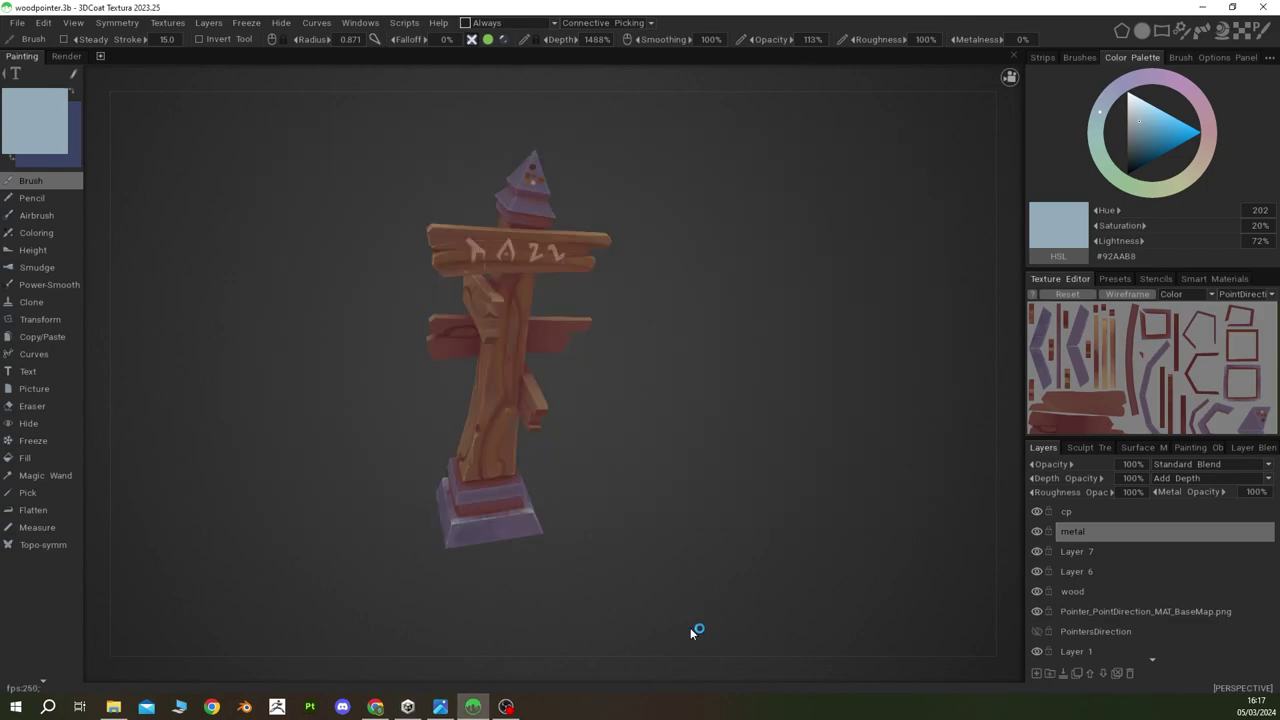
drag(681, 467, 720, 479)
key(v)
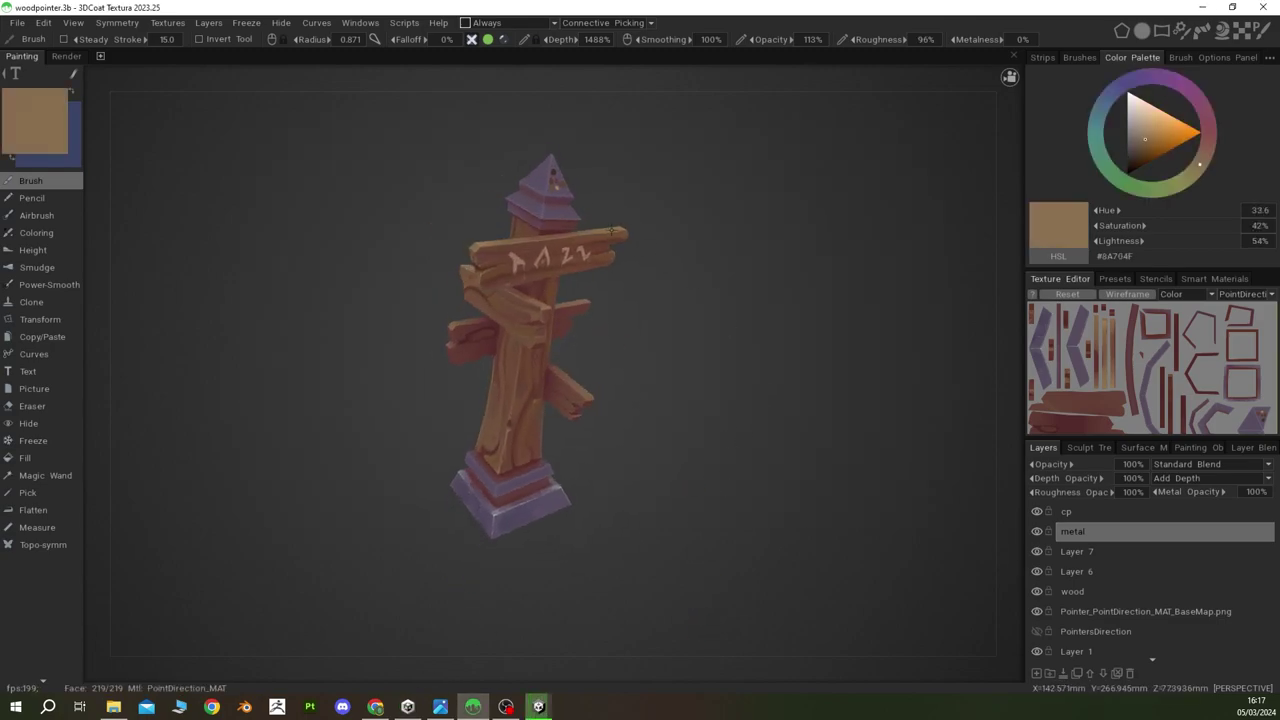
click(538, 707)
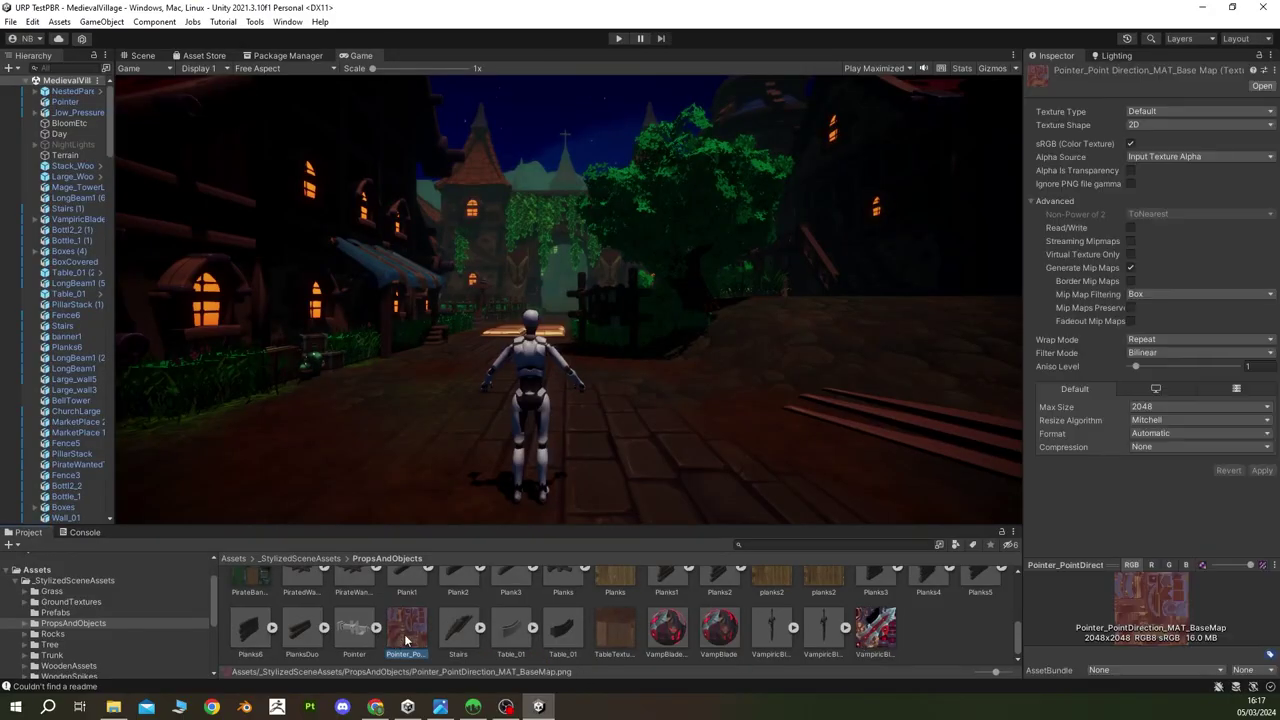
Step: Reimport Pointer_PointDirection_MAT_BaseMap and test the signpost in a Play-mode run, then stop
key(Return)
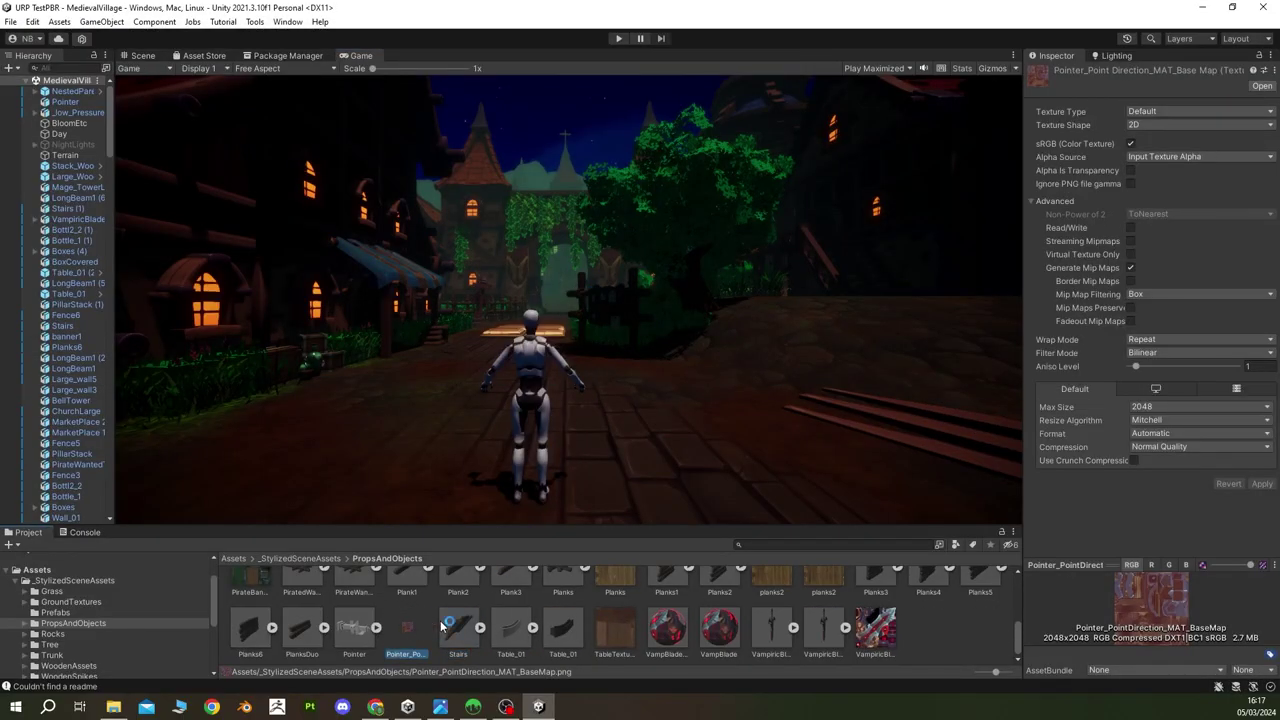
click(618, 38)
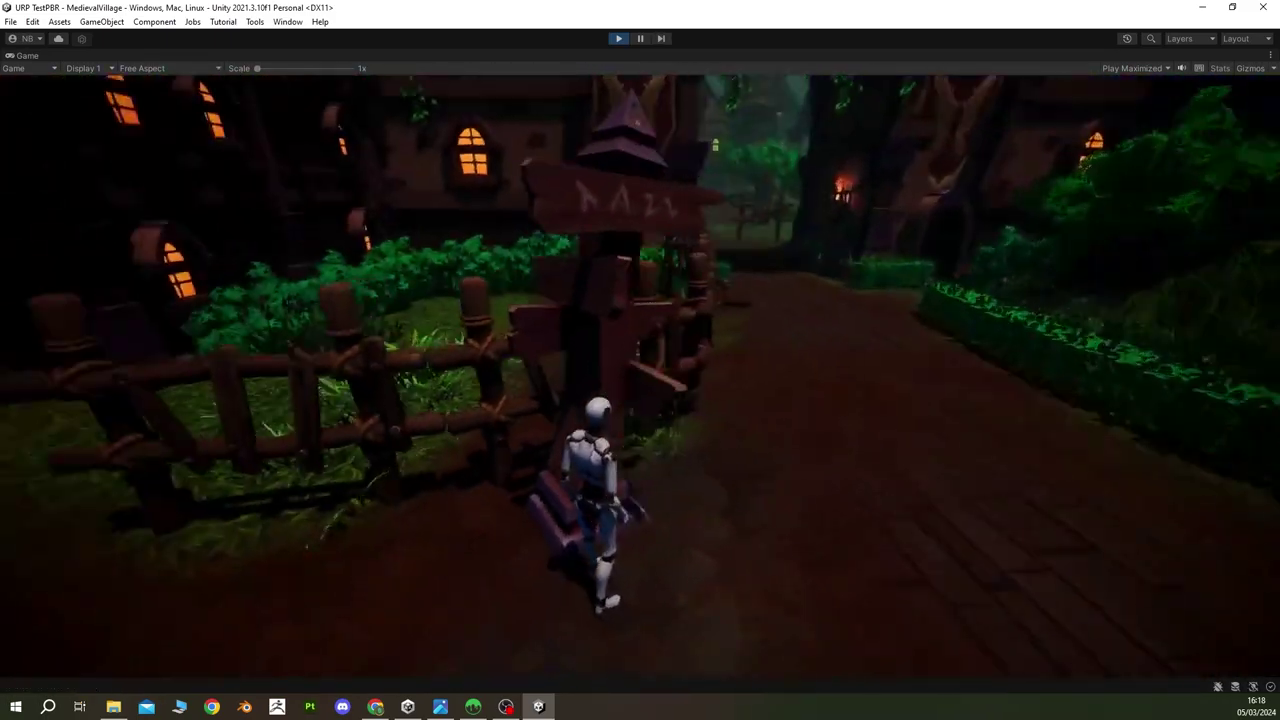
key(ctrl+p)
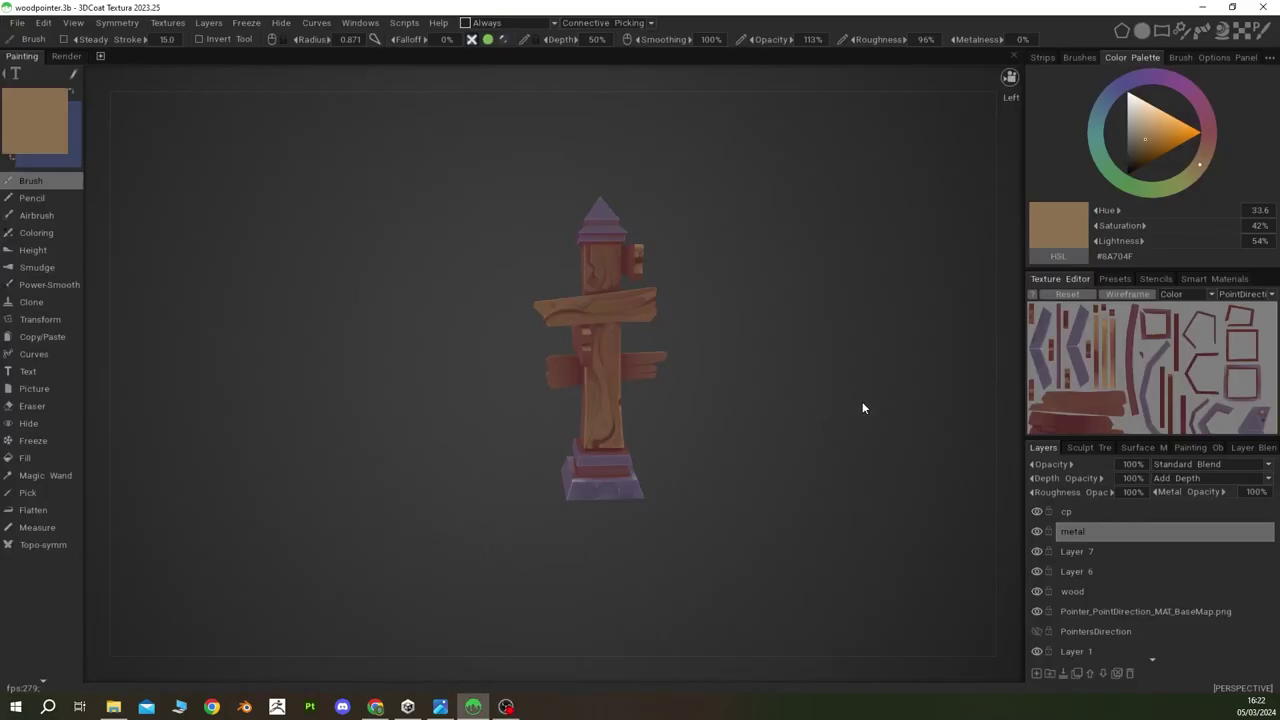
Step: Zoom in on the metal base and sample its purple-grey and muted purple tones
mouse_move(862, 401)
alt+right_down()
mouse_move(576, 355)
mouse_move(626, 426)
alt+right_up()
key(v)
alt+drag(626, 426, 554, 480)
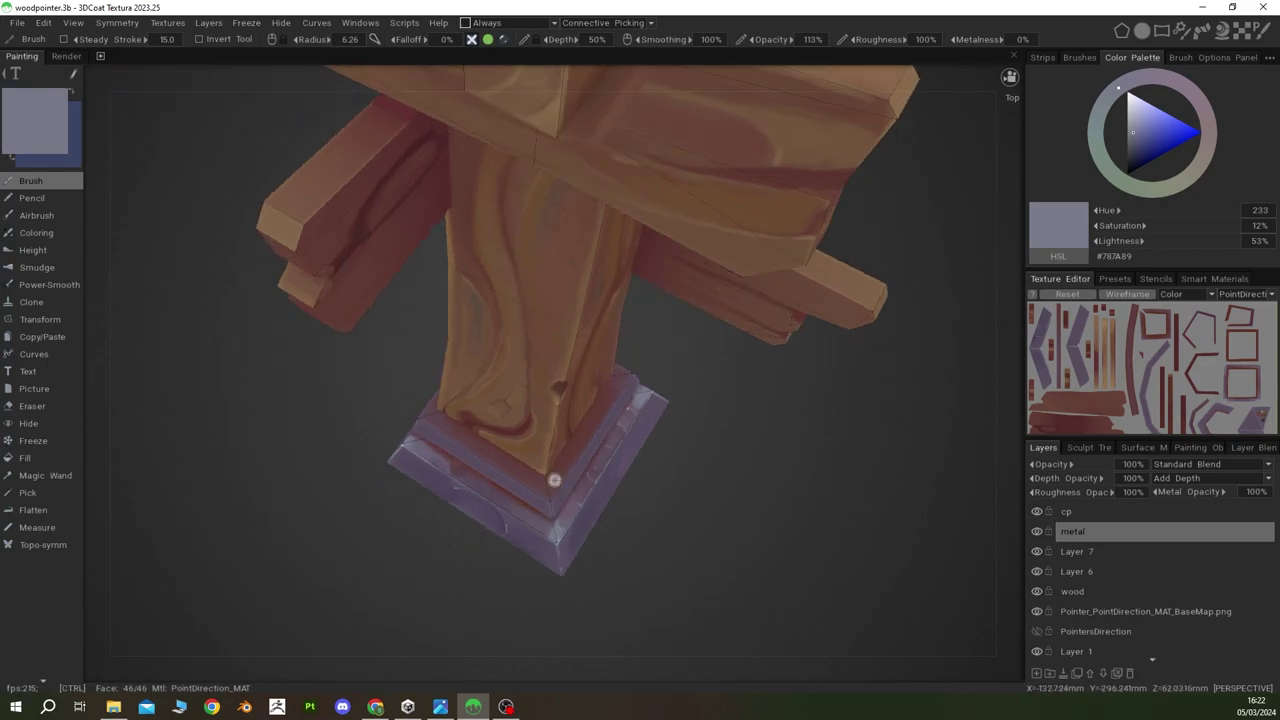
alt+drag(489, 446, 687, 306)
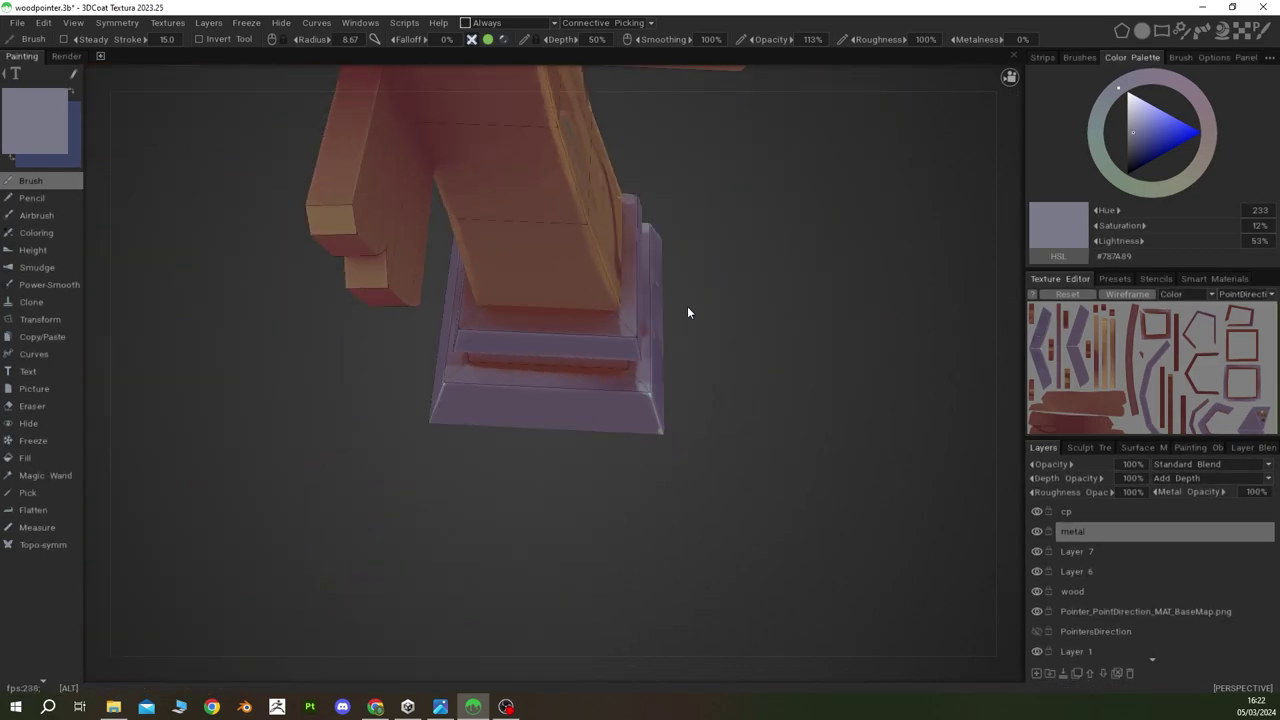
alt+right_drag(687, 306, 661, 331)
alt+drag(661, 331, 501, 445)
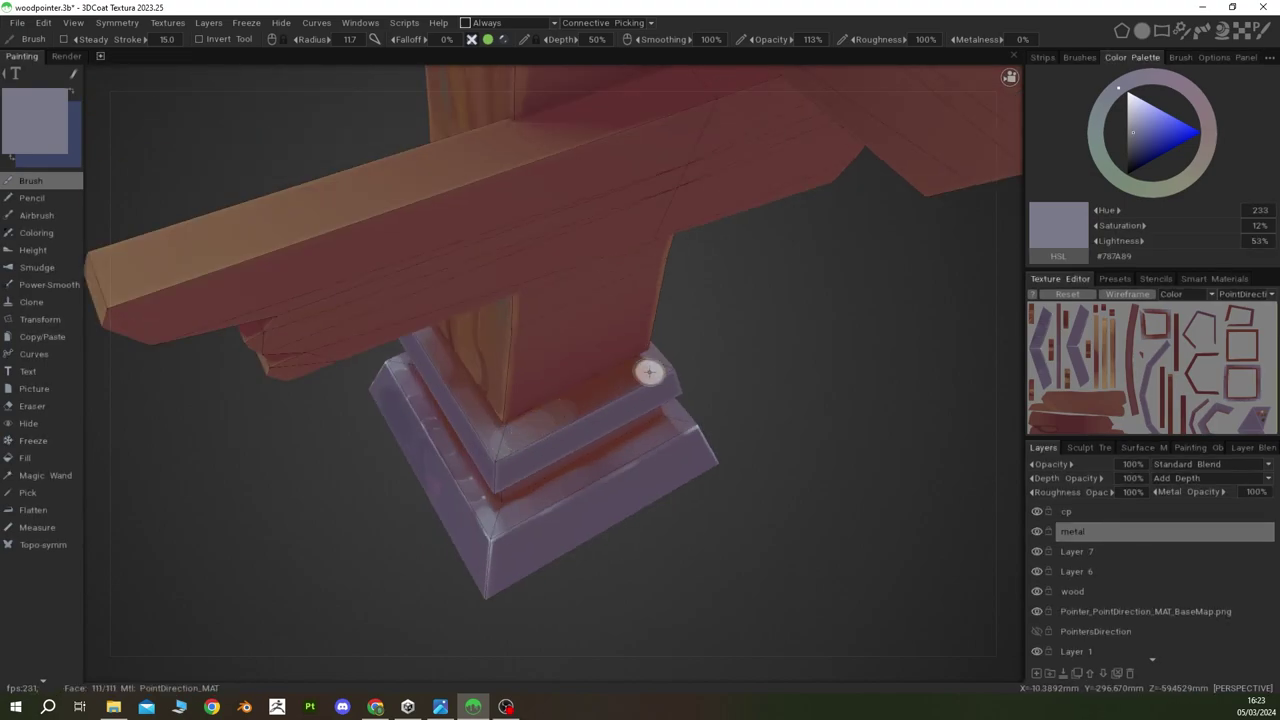
mouse_move(648, 366)
alt+mouse_down()
mouse_move(634, 309)
mouse_move(538, 488)
alt+mouse_up()
key(v)
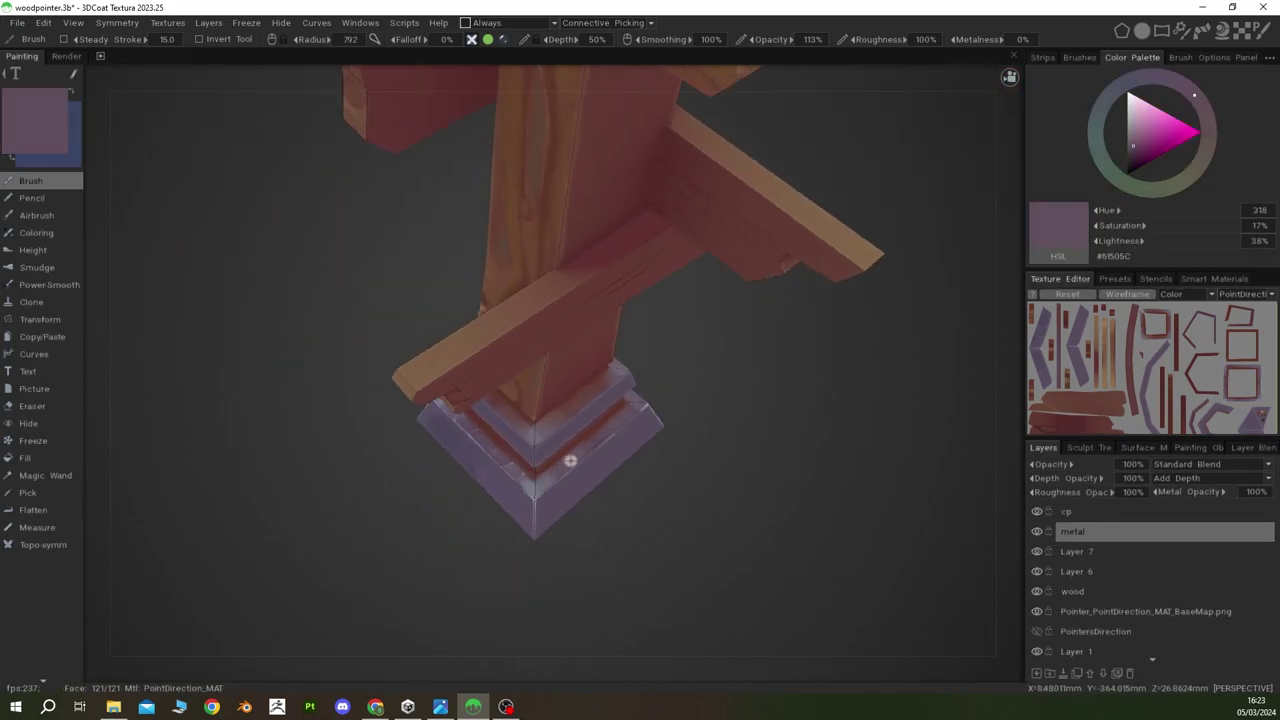
key(v)
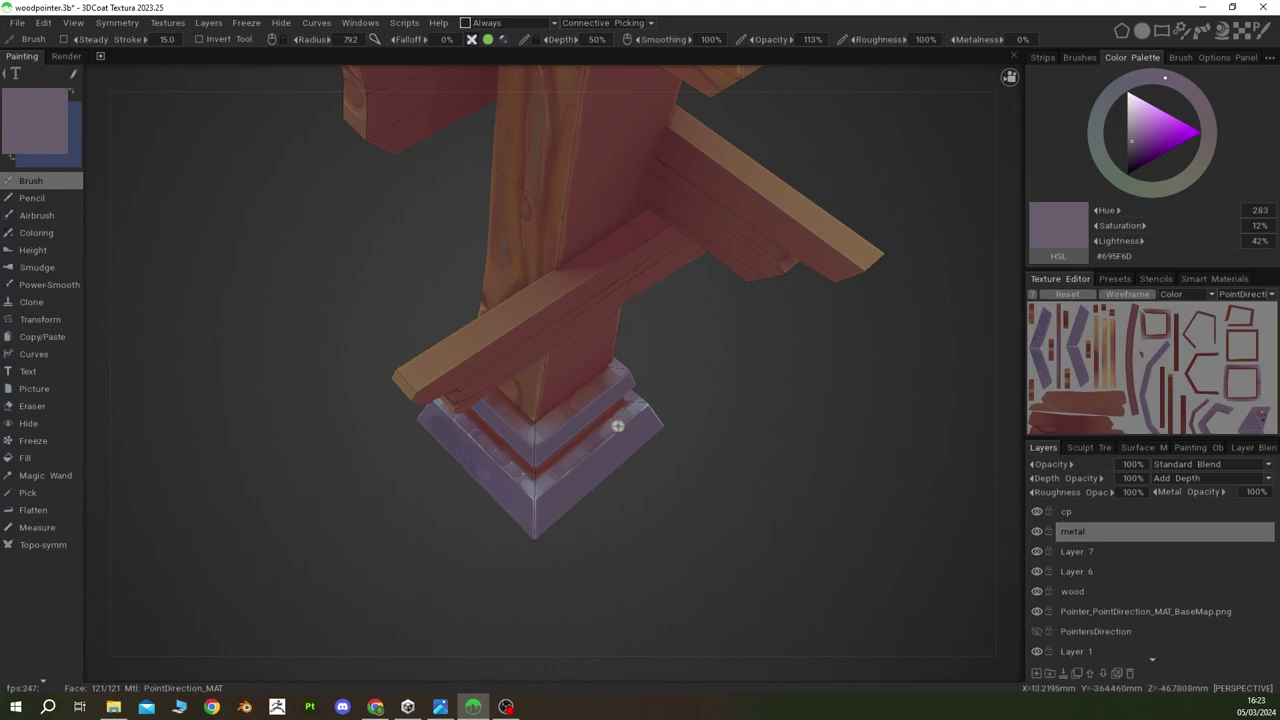
Step: Shade the base tiers with lighter purples, darker mauves and a deep violet sampled from the model
alt+drag(627, 430, 566, 366)
key(v)
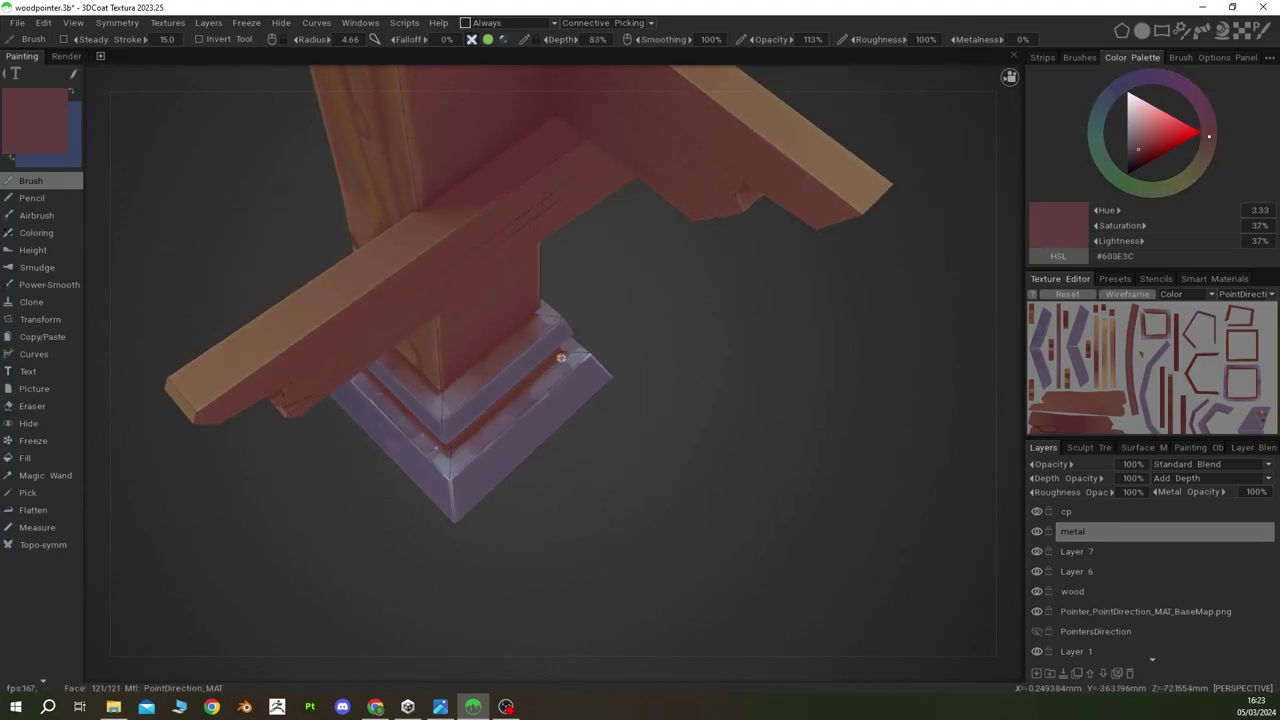
key(v)
key(v)
key(v)
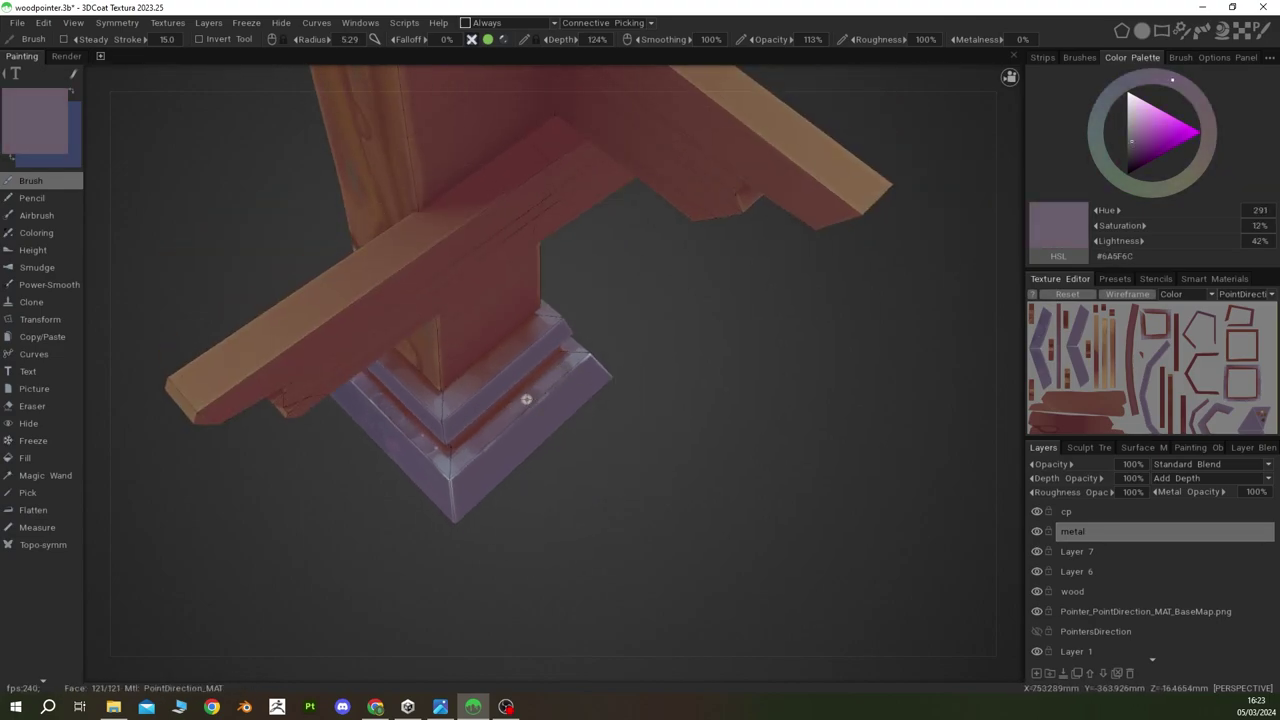
key(v)
key(v)
key(v)
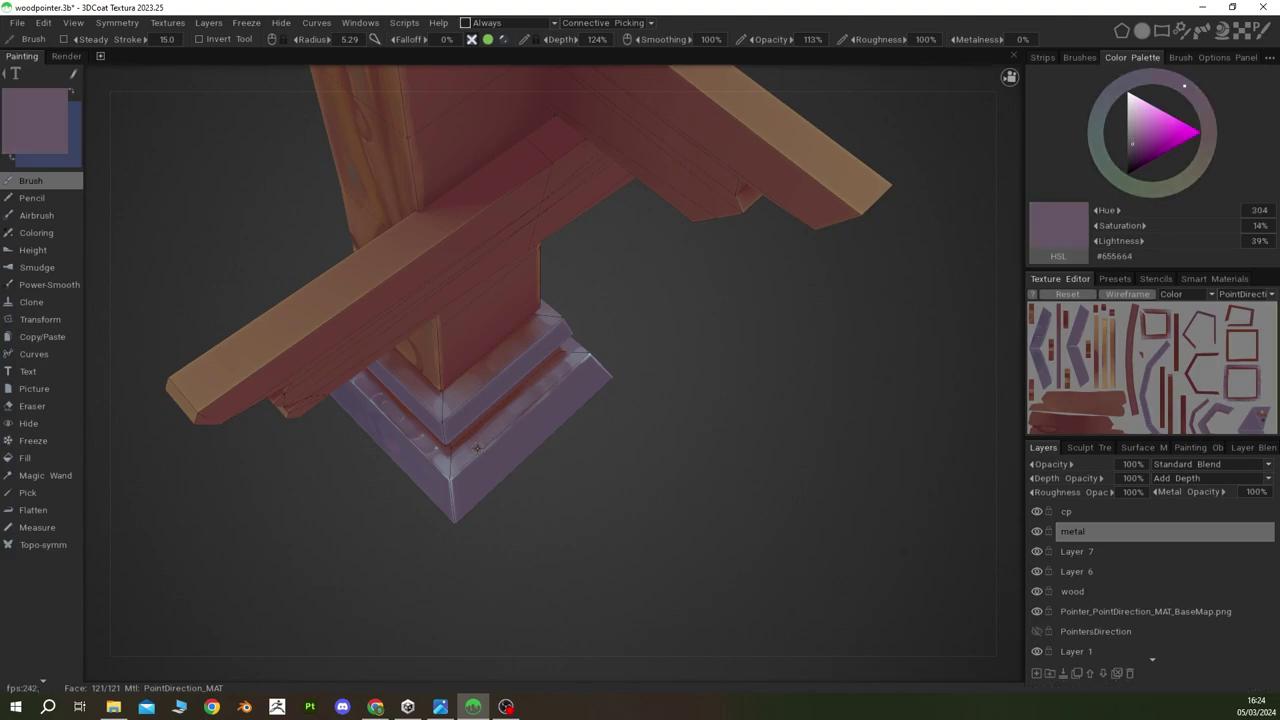
mouse_move(549, 380)
alt+mouse_down()
mouse_move(495, 397)
mouse_move(549, 432)
mouse_move(518, 365)
mouse_move(339, 400)
alt+mouse_up()
key(v)
key(v)
key(v)
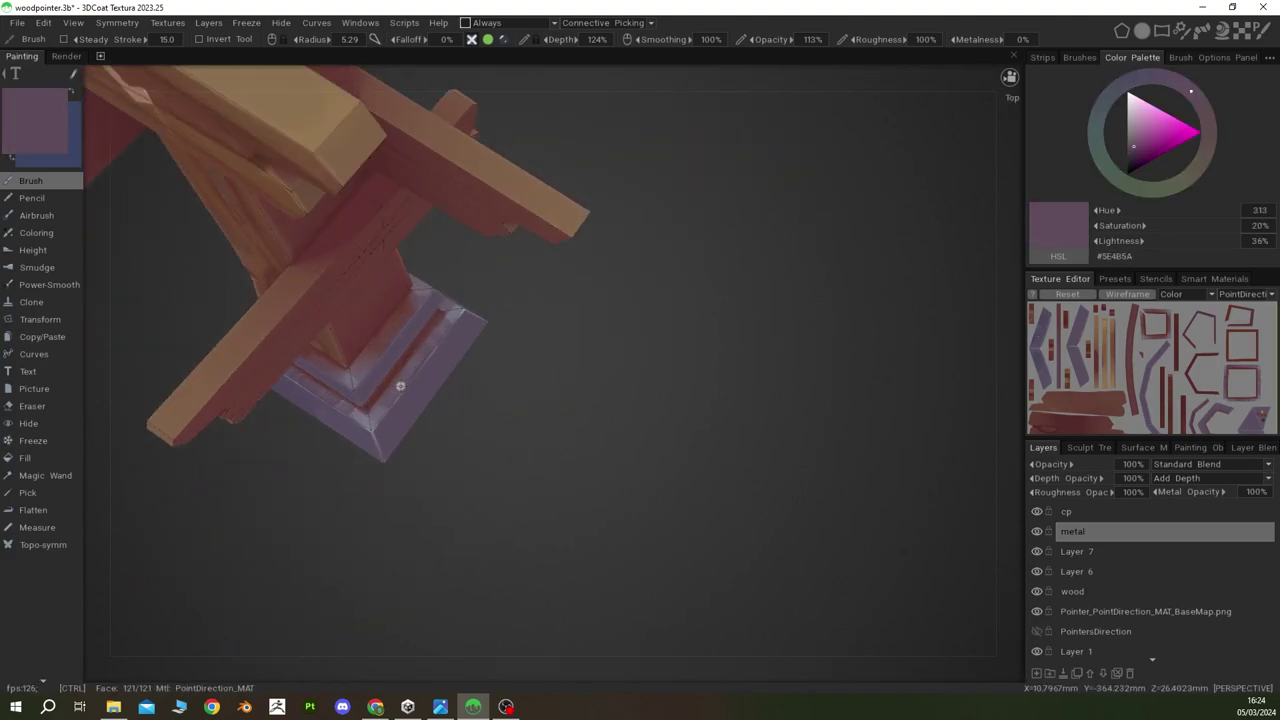
key(v)
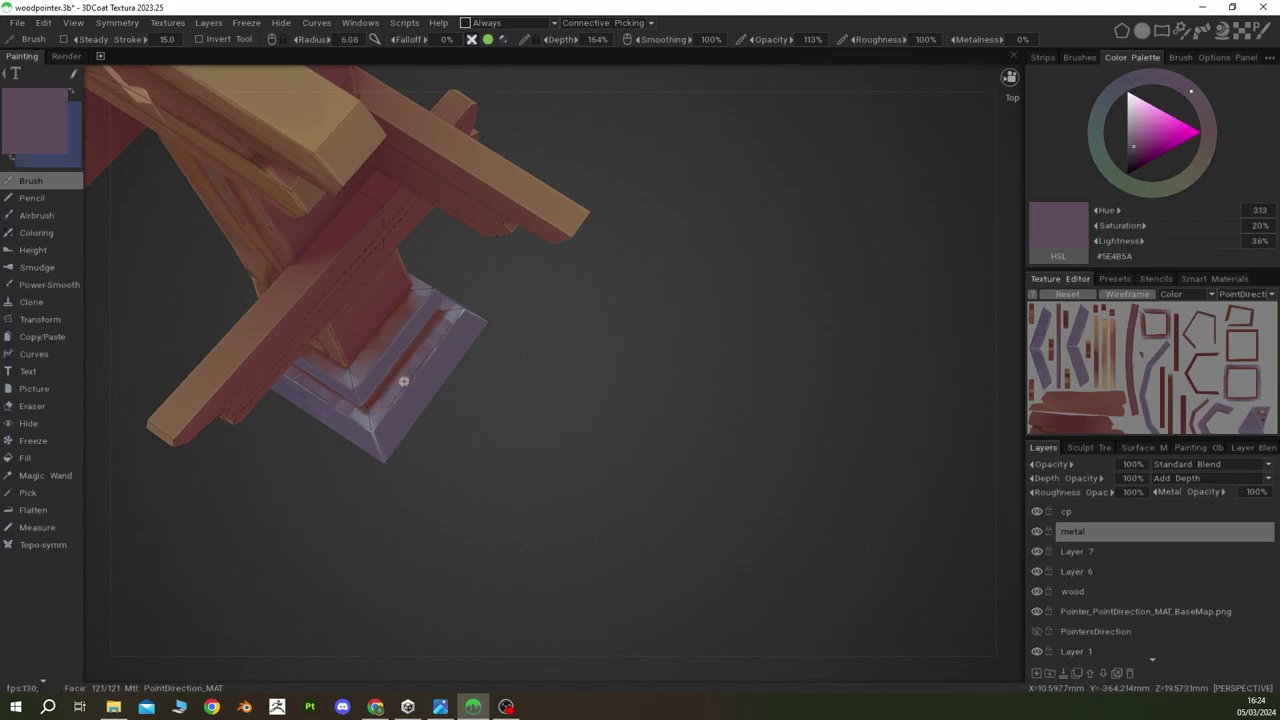
key(v)
key(v)
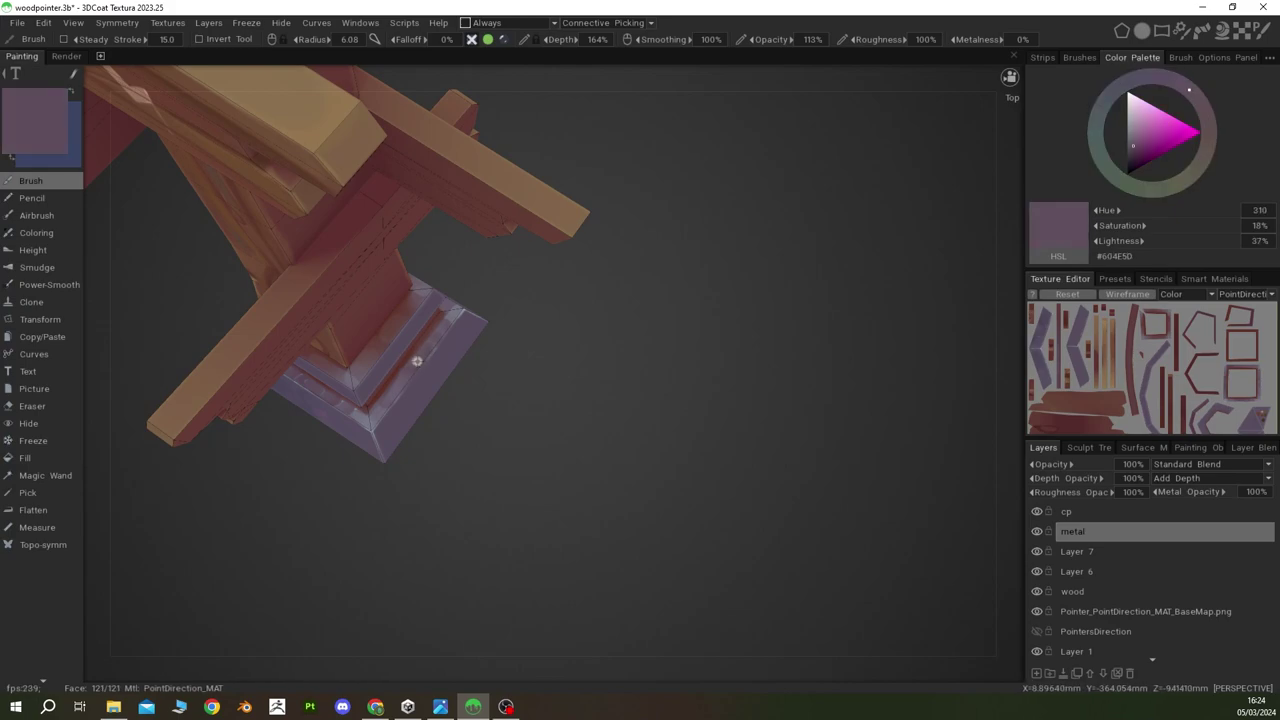
key(v)
key(v)
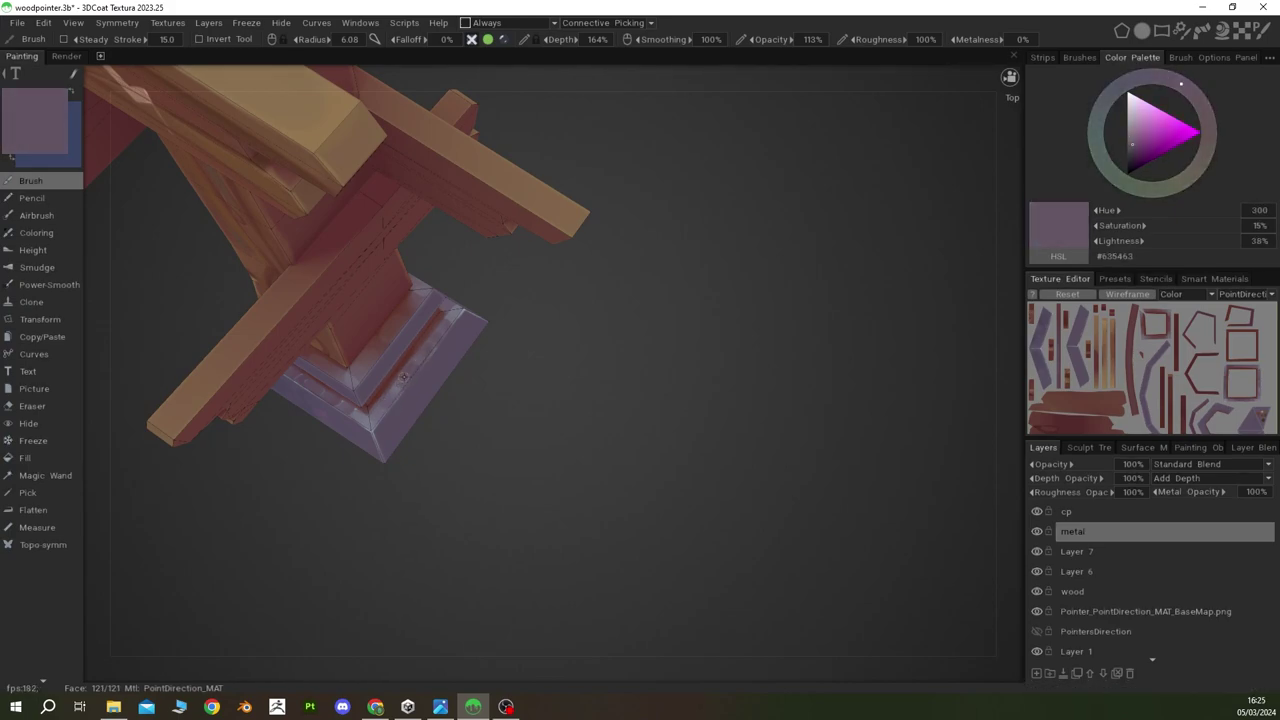
key(v)
mouse_move(404, 376)
right_down()
mouse_move(463, 441)
mouse_move(501, 427)
mouse_move(516, 441)
right_up()
key(v)
key(v)
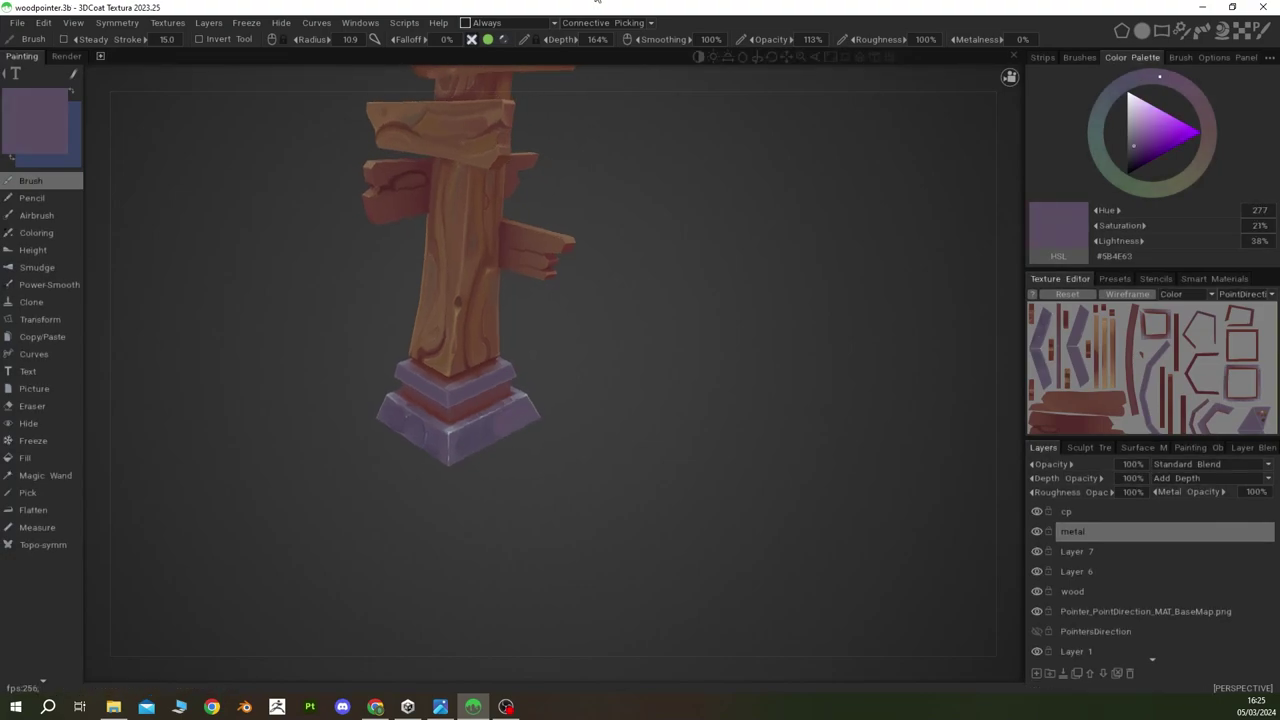
Step: Shade the bottom base tier with sampled grey-violet, dark violet and lighter violet tones
key(v)
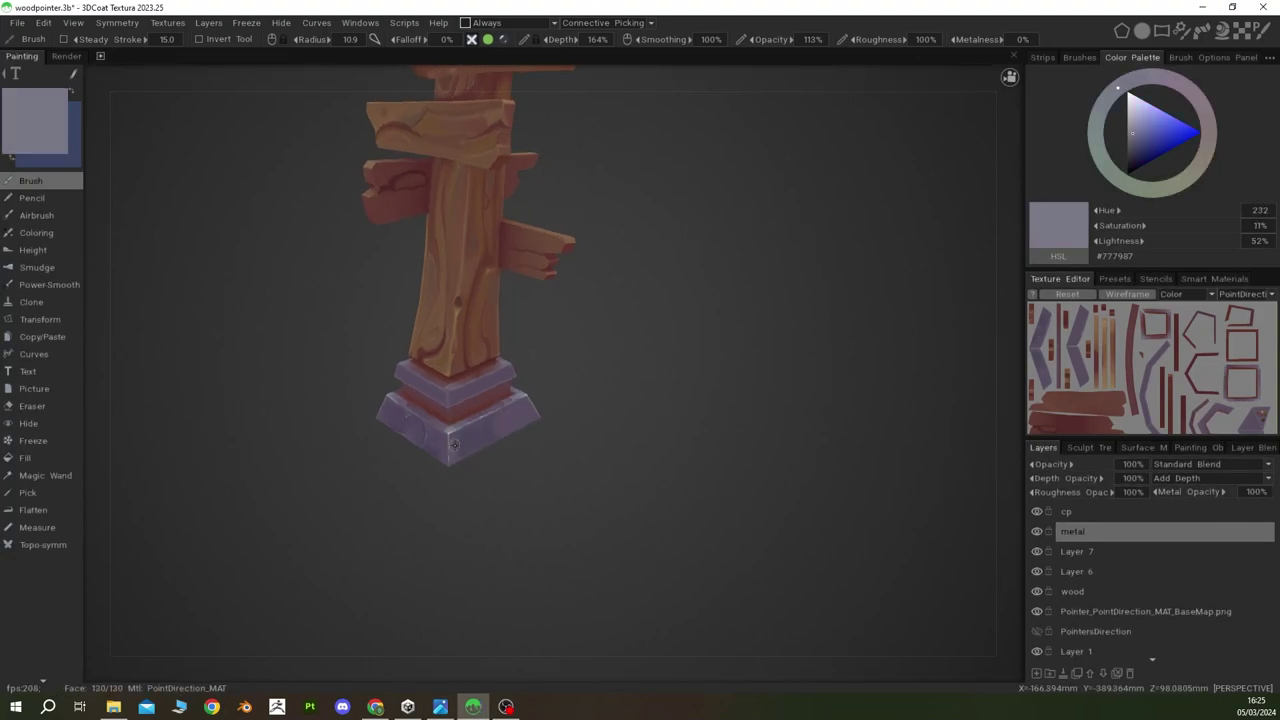
right_drag(453, 445, 468, 437)
key(v)
key(v)
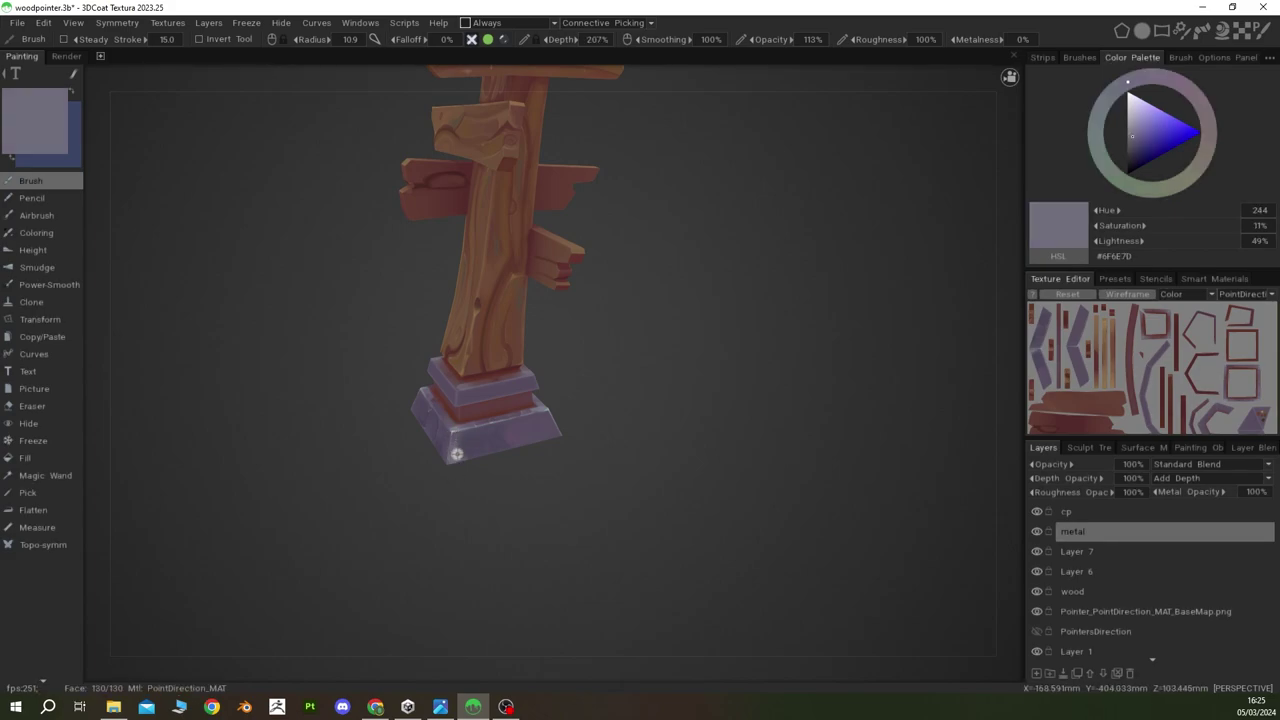
scroll(440, 420, up, 3)
key(v)
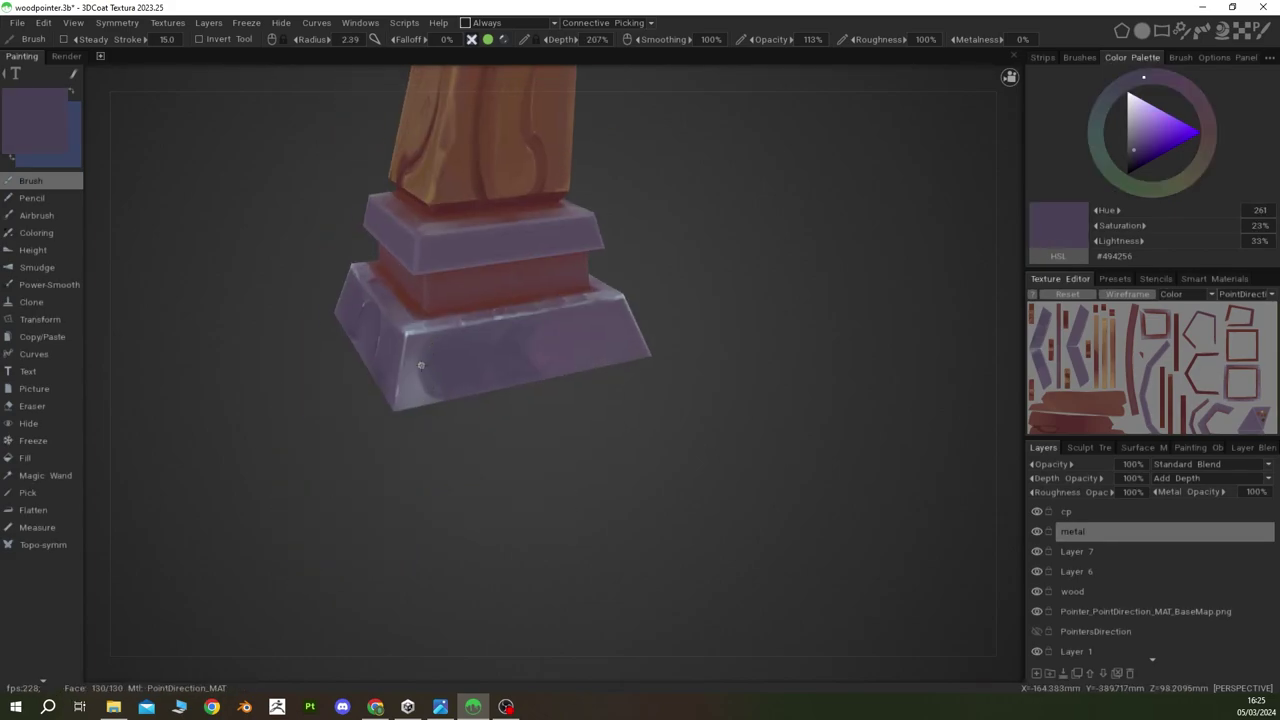
key(v)
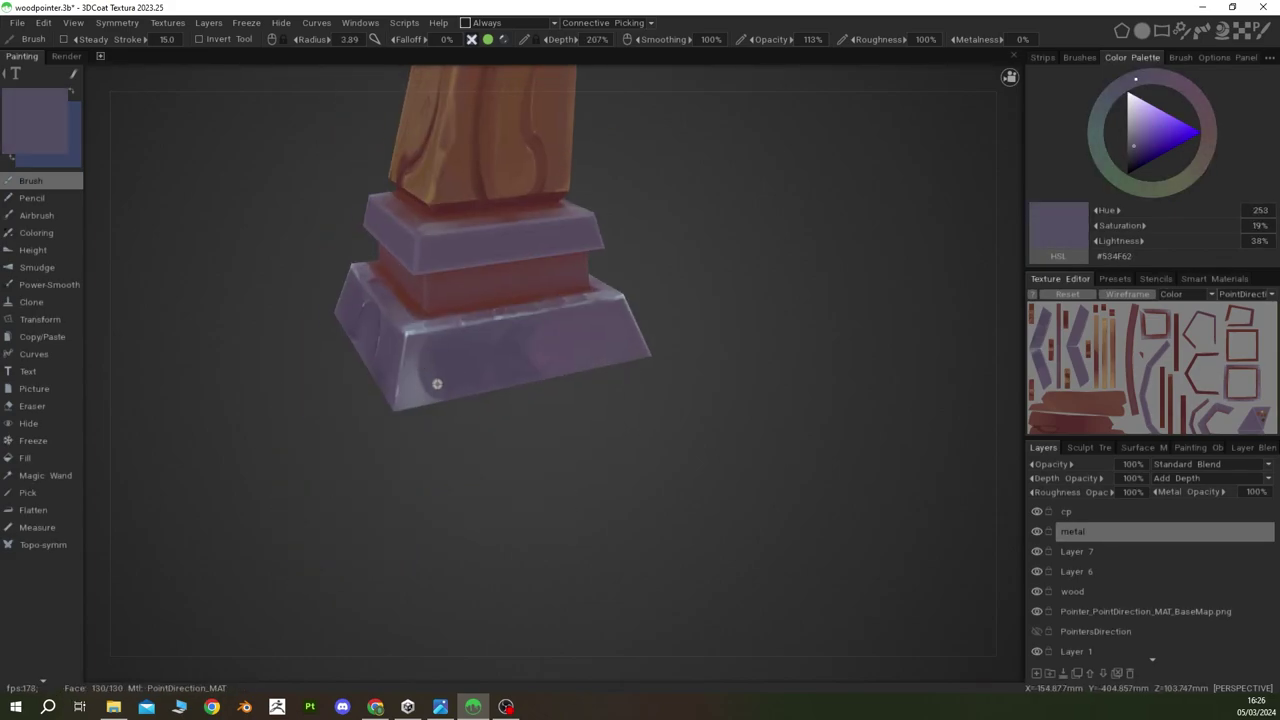
key(v)
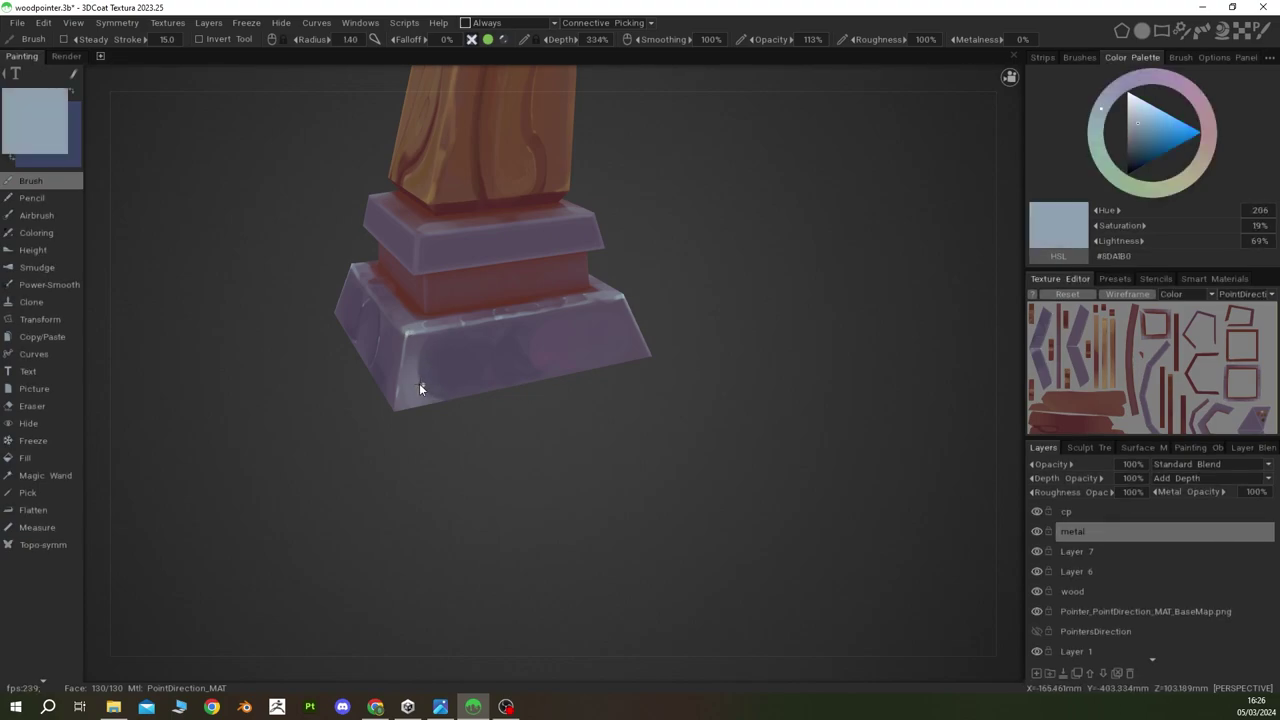
alt+drag(420, 388, 424, 383)
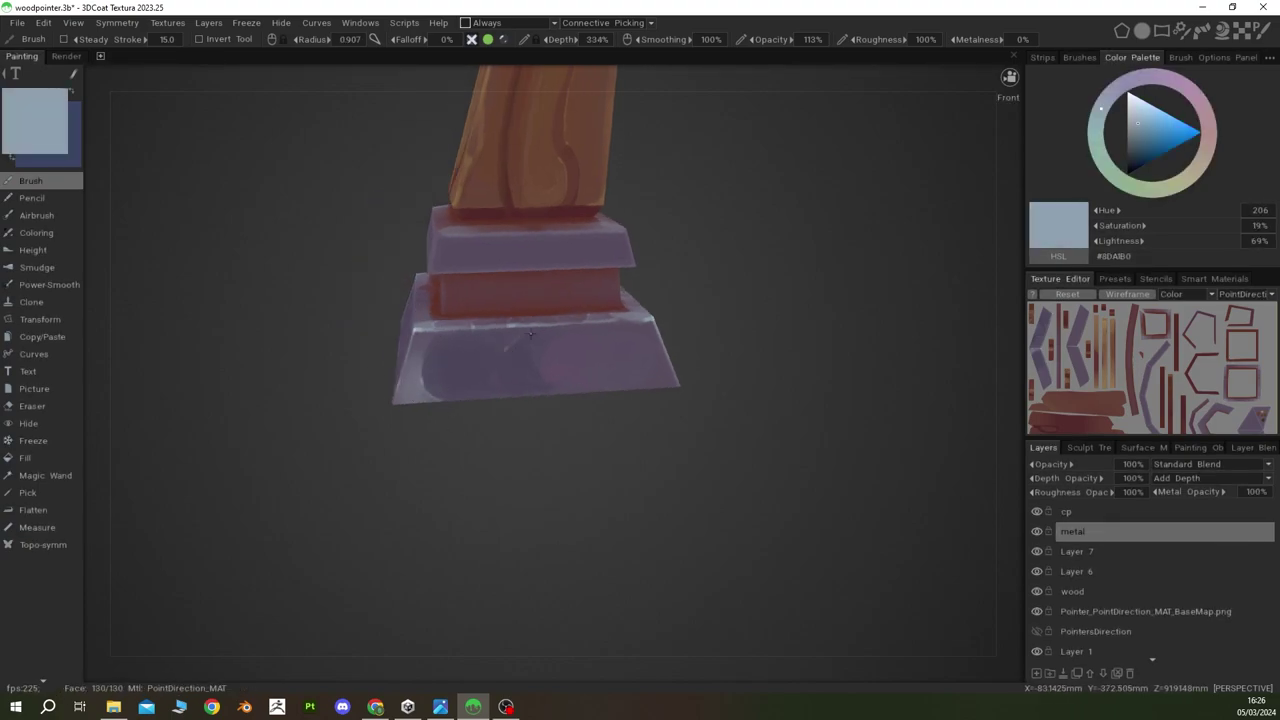
key(v)
mouse_move(654, 365)
alt+mouse_down()
mouse_move(603, 389)
mouse_move(630, 345)
alt+mouse_up()
key(v)
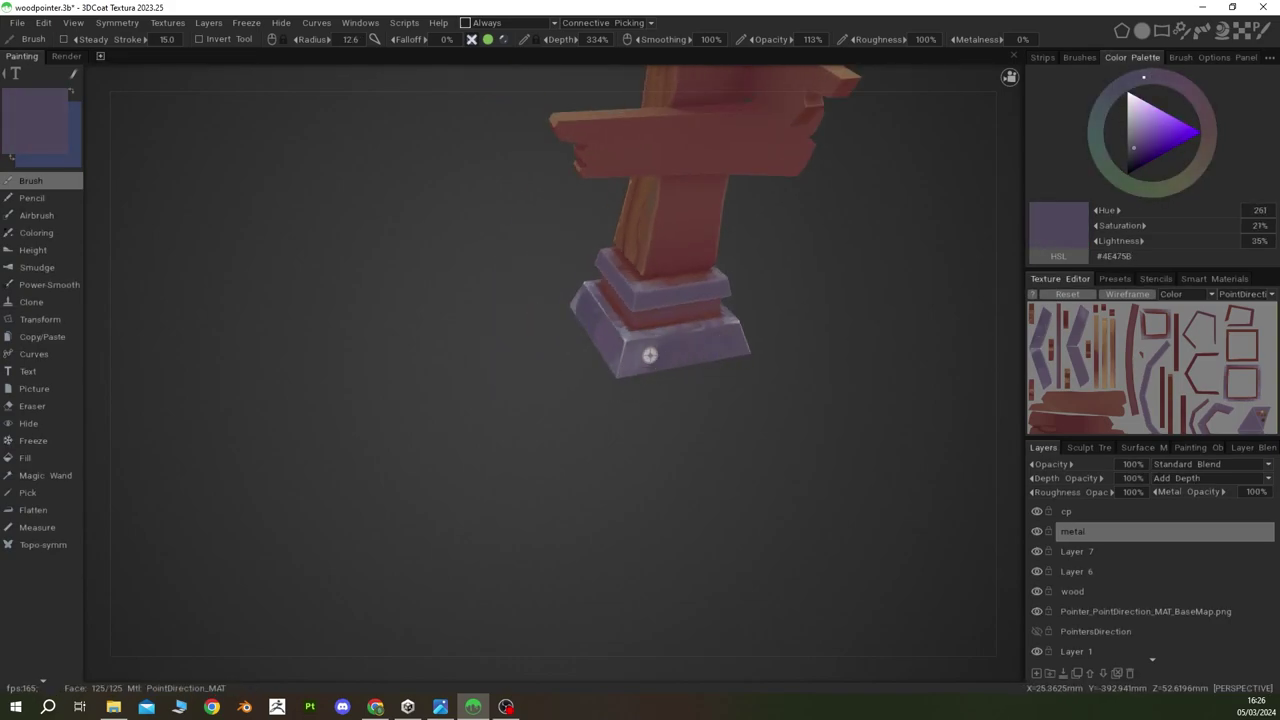
key(v)
mouse_move(640, 351)
alt+mouse_down()
mouse_move(760, 331)
mouse_move(771, 381)
mouse_move(680, 269)
mouse_move(729, 400)
mouse_move(740, 357)
mouse_move(837, 372)
mouse_move(620, 280)
mouse_move(566, 240)
mouse_move(574, 252)
mouse_move(573, 206)
mouse_move(562, 246)
mouse_move(513, 243)
mouse_move(523, 218)
alt+mouse_up()
key(v)
Step: Brush pale blue #9CBCC8 highlights along the base tier edges
key(v)
key(v)
key(v)
key(v)
key(v)
key(v)
key(v)
key(v)
key(v)
mouse_move(960, 534)
alt+mouse_down()
mouse_move(379, 296)
mouse_move(740, 388)
alt+mouse_up()
key(v)
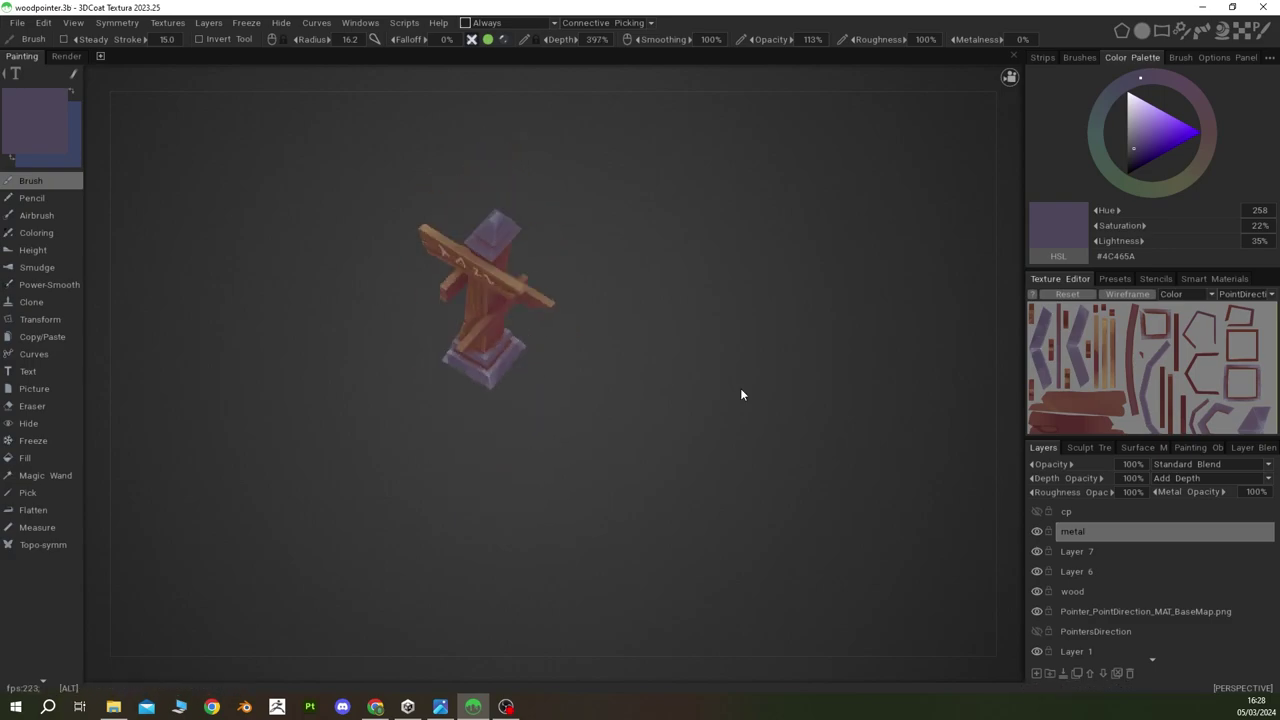
key(v)
scroll(558, 298, up, 5)
alt+drag(558, 298, 558, 150)
key(v)
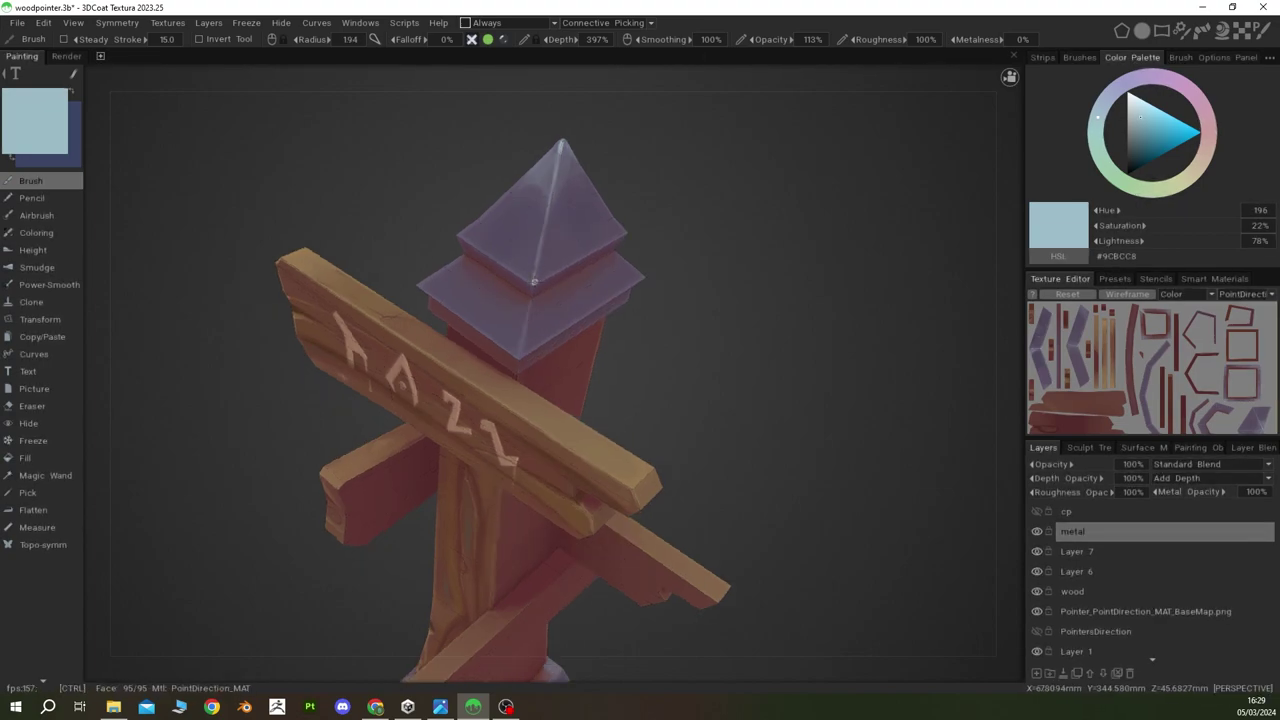
Step: Shade the pyramid cap with sampled purple, light blue-grey and darker purple tones
mouse_move(526, 271)
alt+mouse_down()
mouse_move(597, 282)
mouse_move(497, 258)
mouse_move(570, 330)
alt+mouse_up()
scroll(522, 278, up, 3)
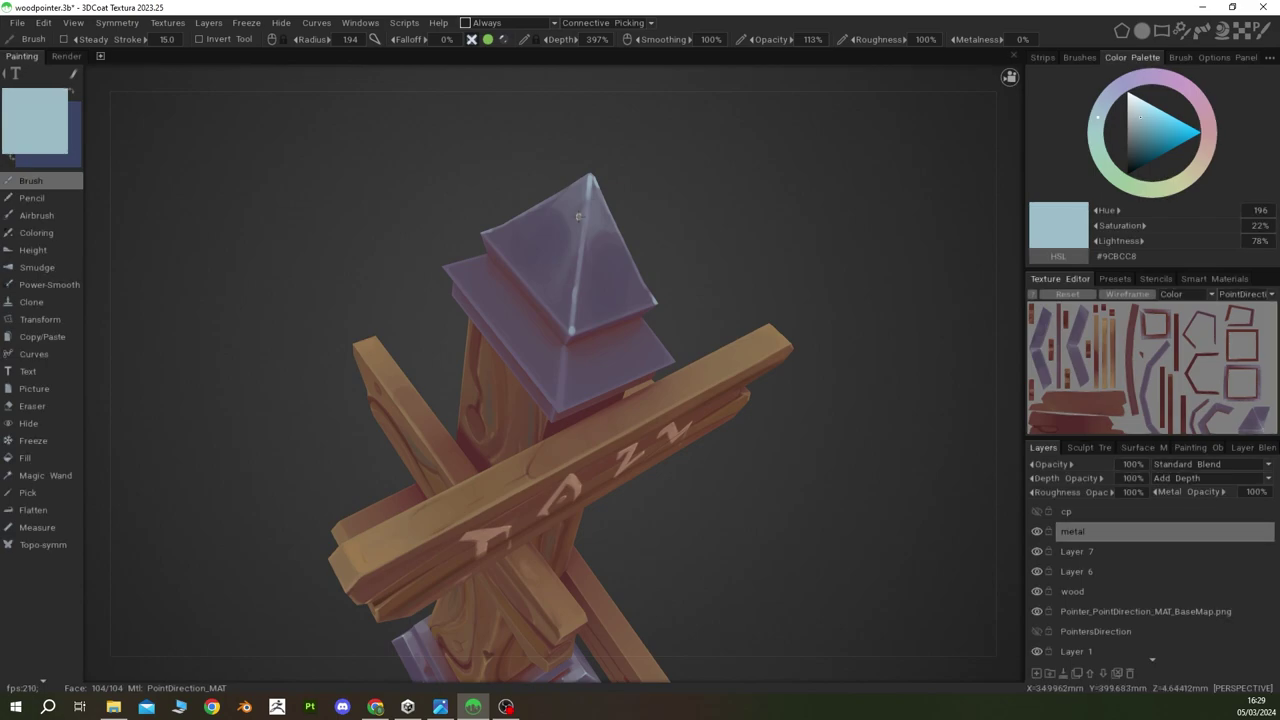
mouse_move(590, 183)
alt+mouse_down()
mouse_move(586, 237)
mouse_move(486, 186)
alt+mouse_up()
key(v)
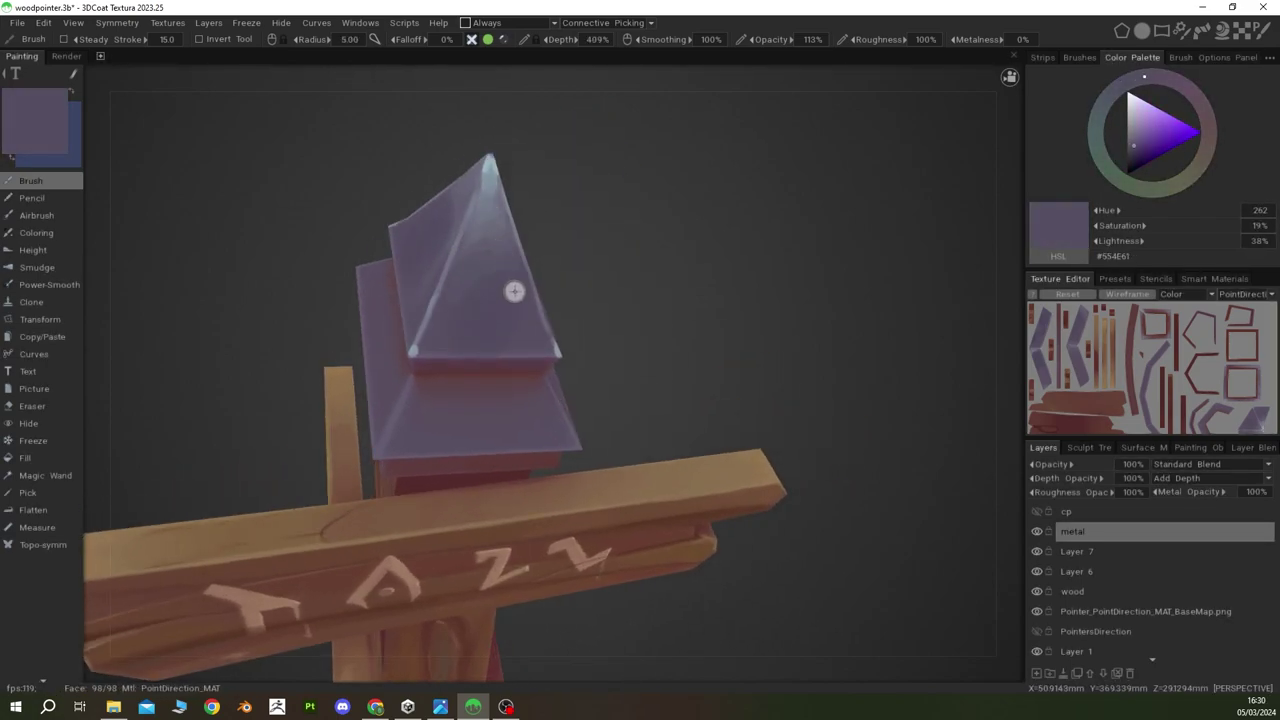
key(v)
key(v)
key(v)
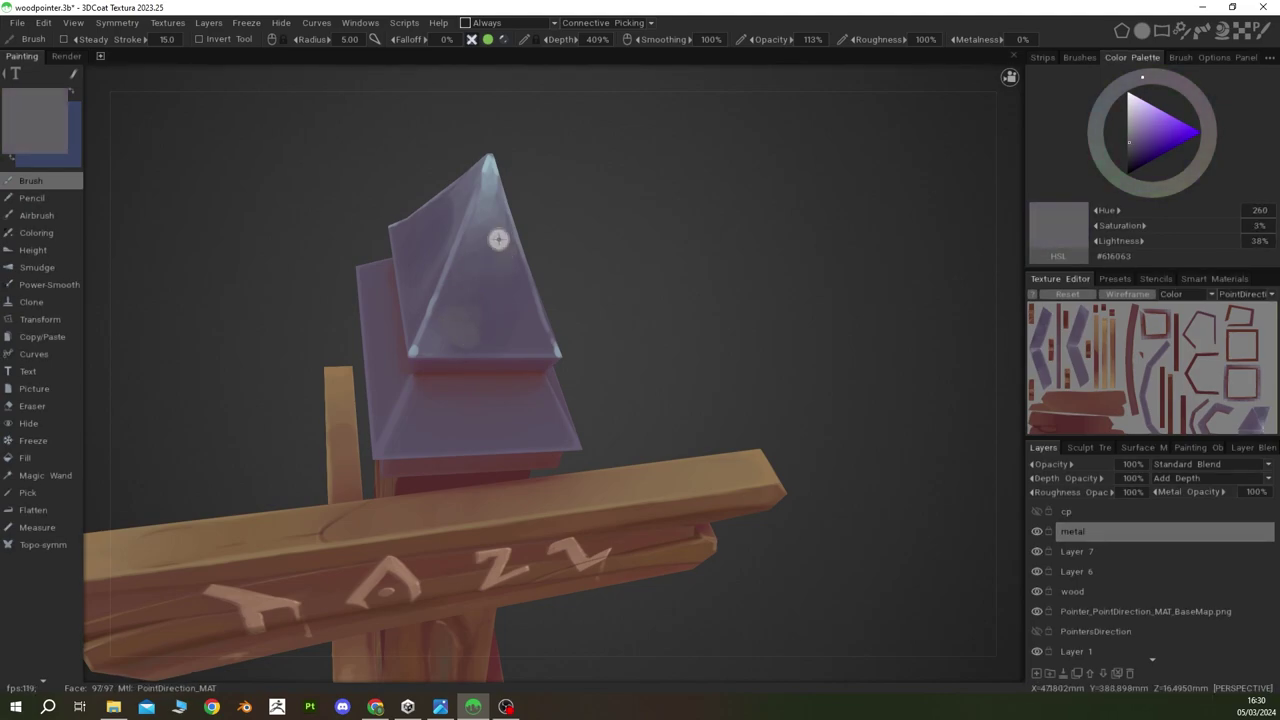
key(v)
key(v)
key(v)
key(v)
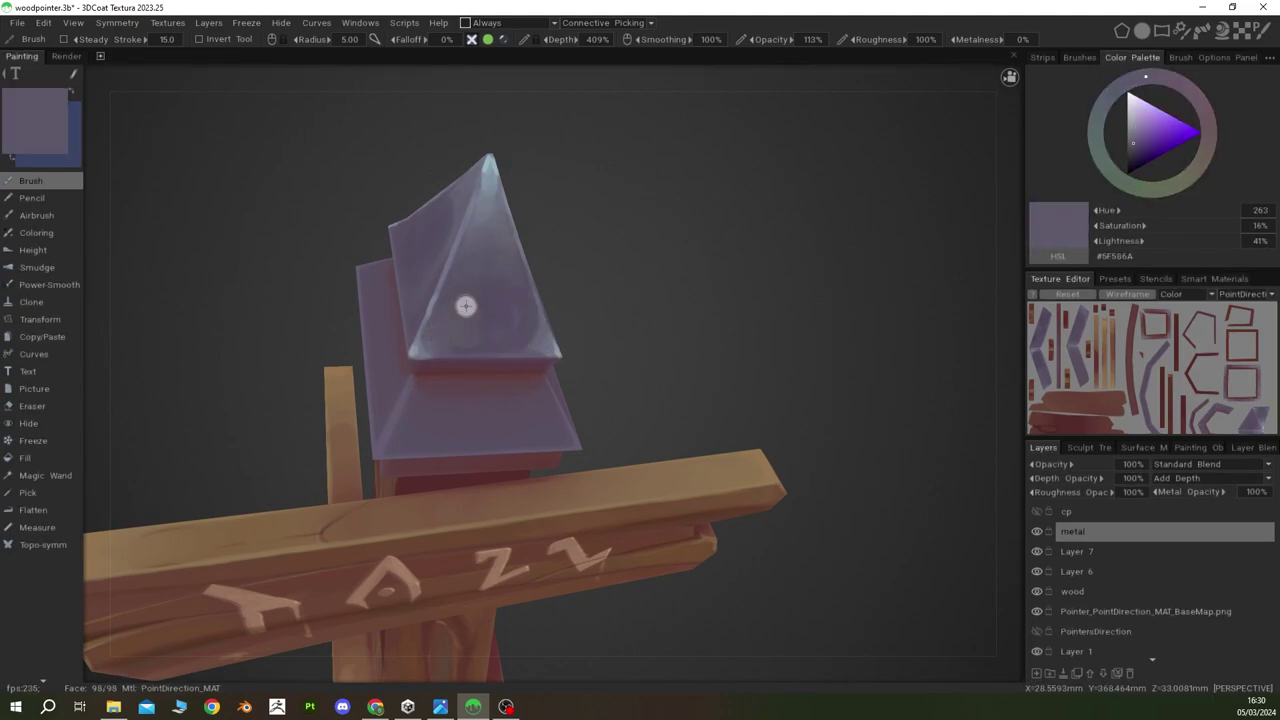
key(v)
key(v)
key(v)
key(v)
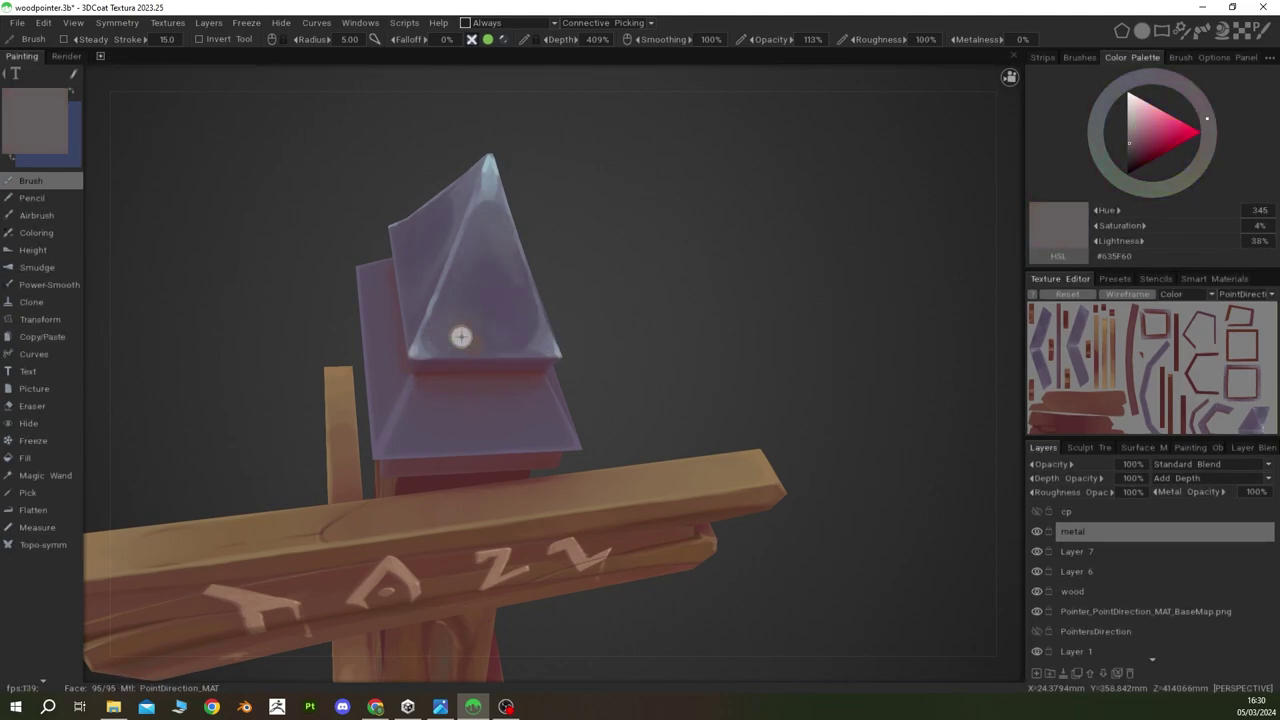
key(v)
Step: Add reddish-brown stains and light blue-grey highlights to the cap
scroll(655, 343, down, 5)
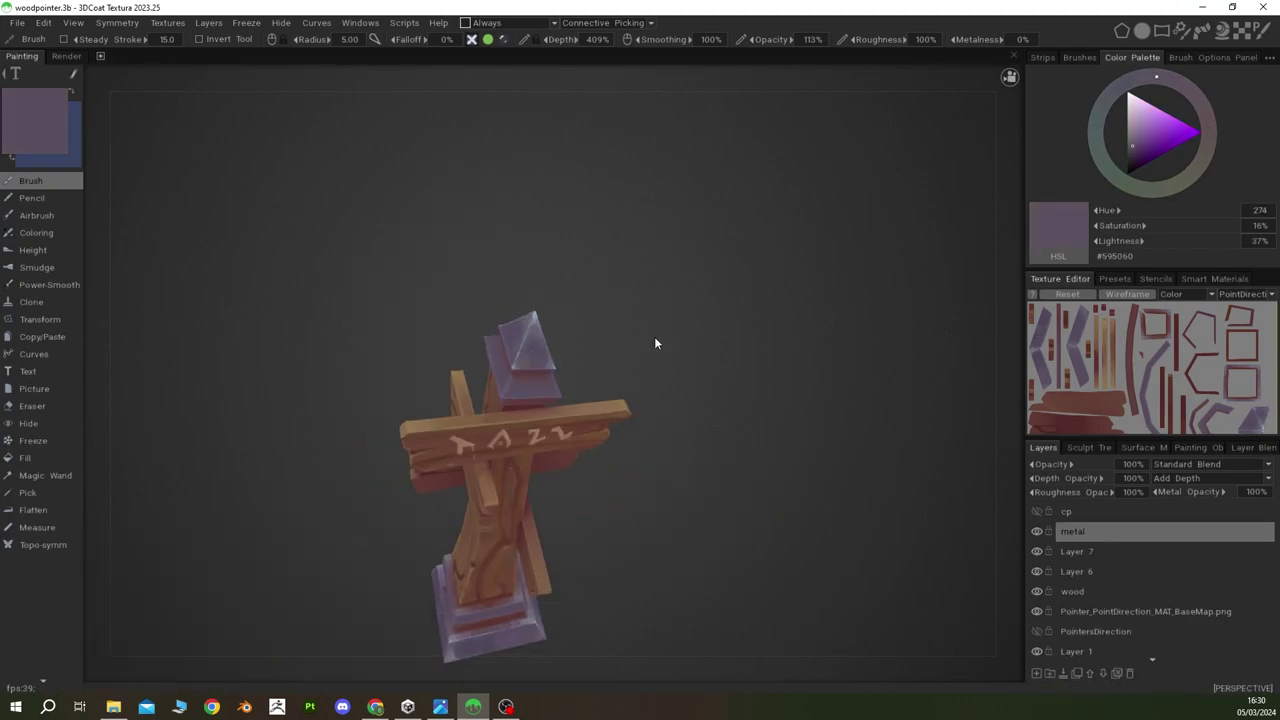
key(v)
scroll(486, 284, up, 5)
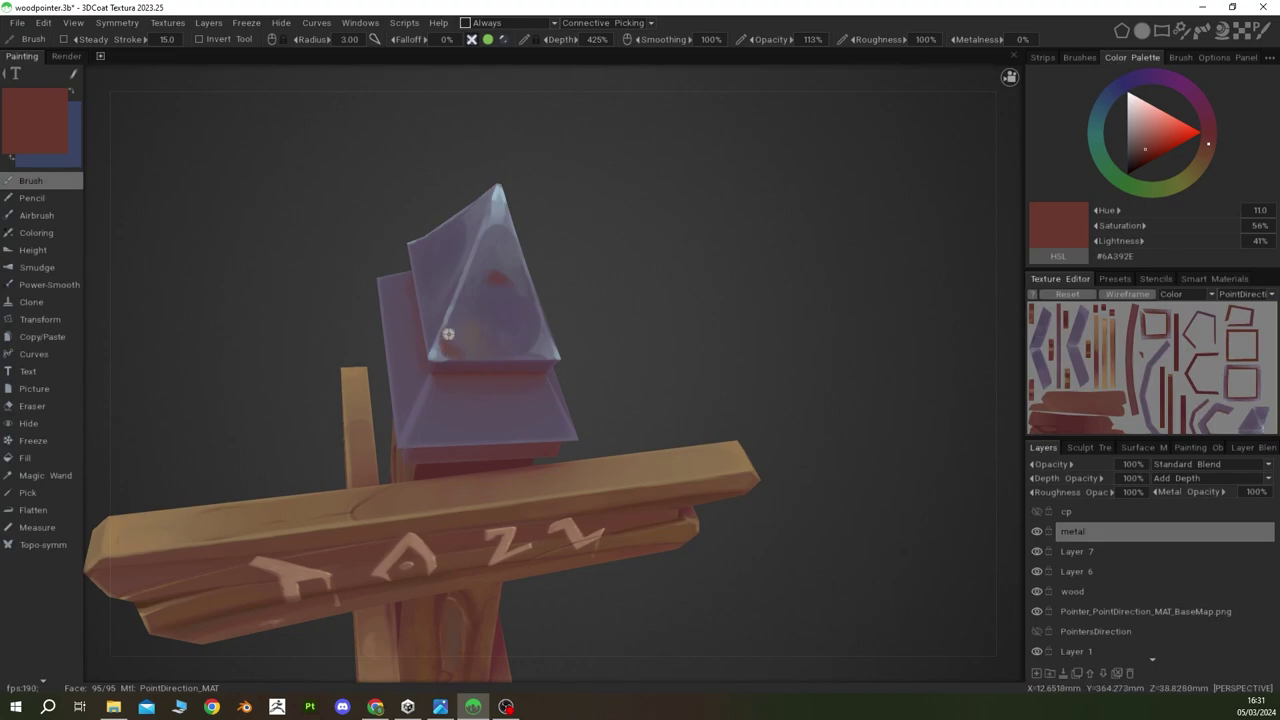
scroll(472, 274, down, 5)
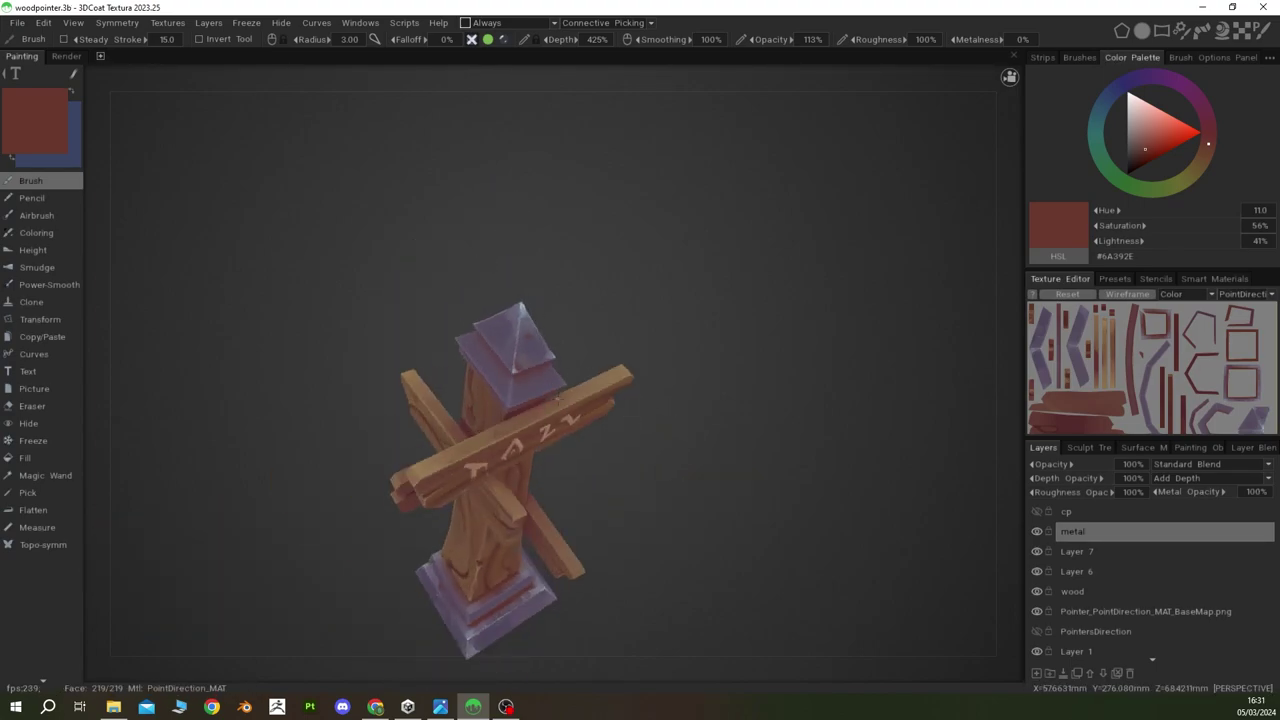
key(v)
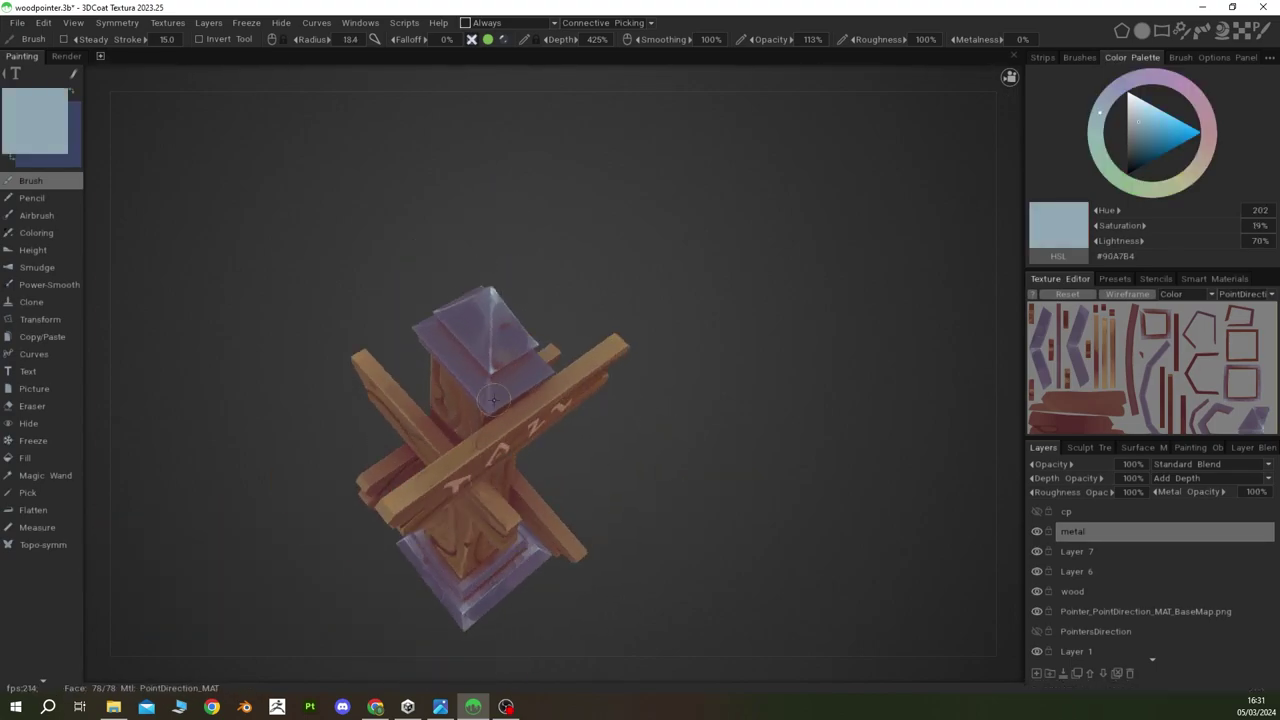
scroll(493, 399, up, 3)
key(v)
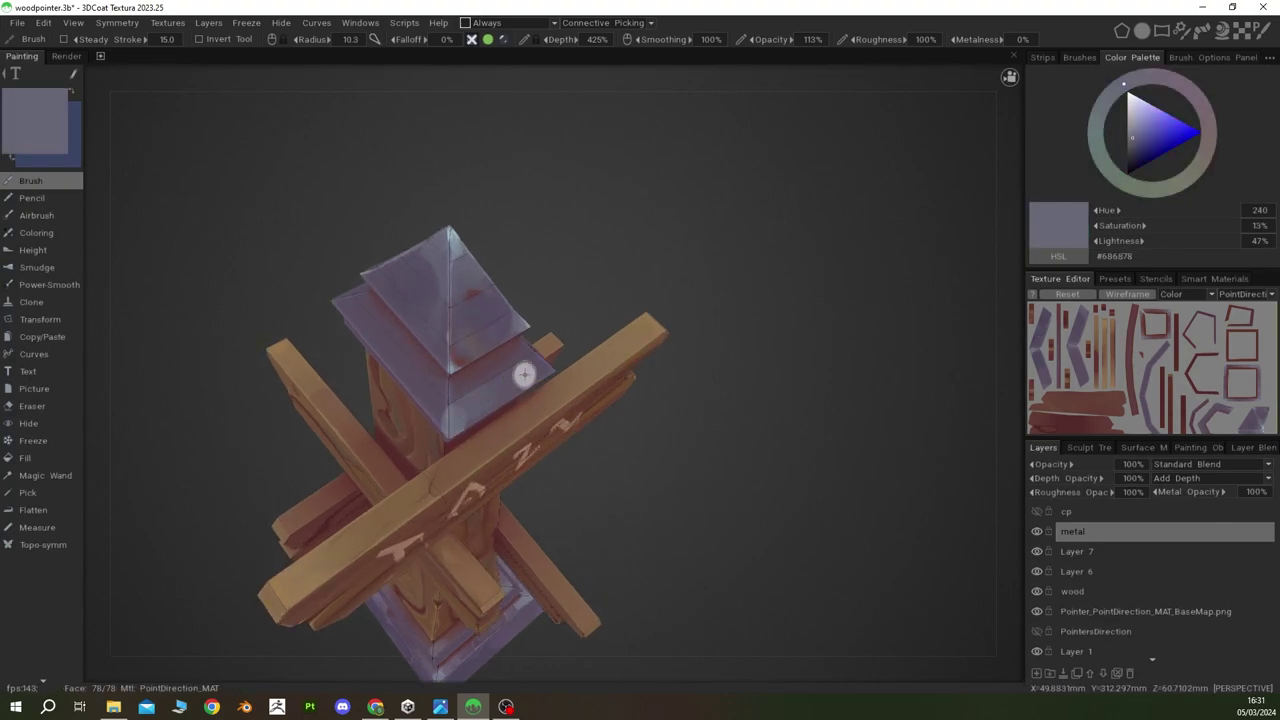
key(v)
Step: Work grey-blue, purple, grey and mauve streaks over the cap, finishing on blue-grey #8494A3
key(v)
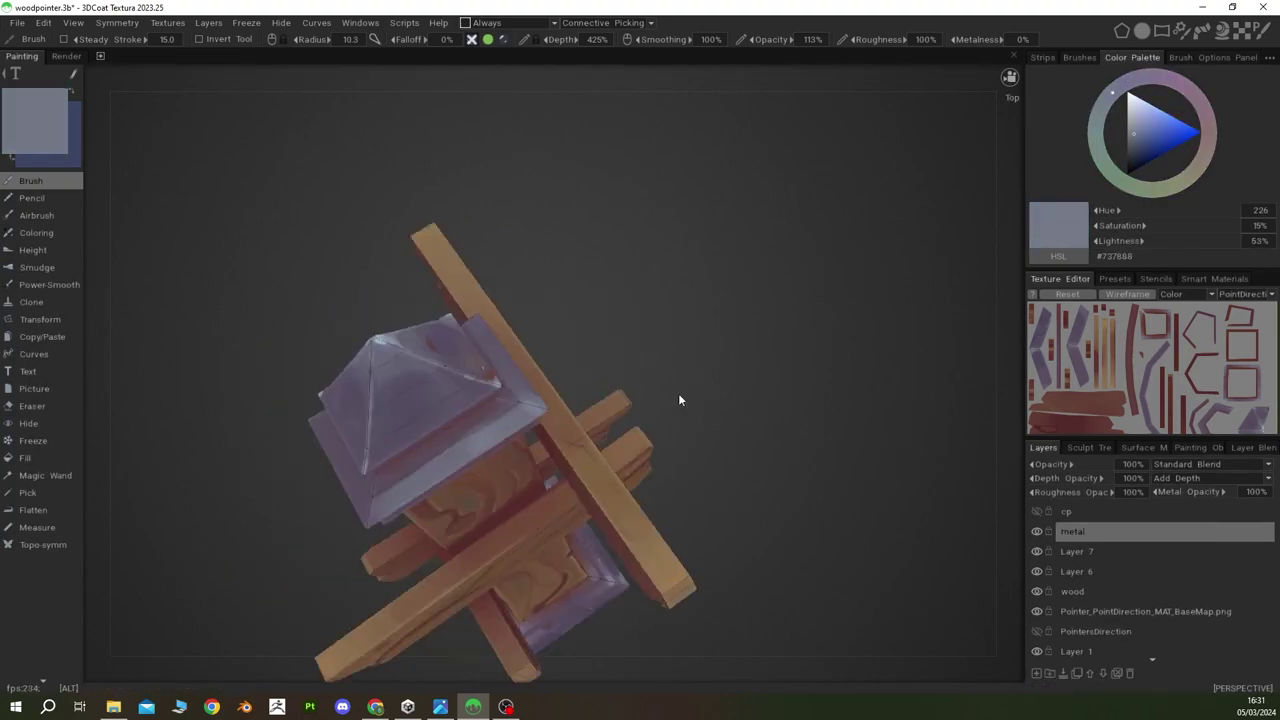
middle_drag(381, 348, 623, 426)
key(v)
key(v)
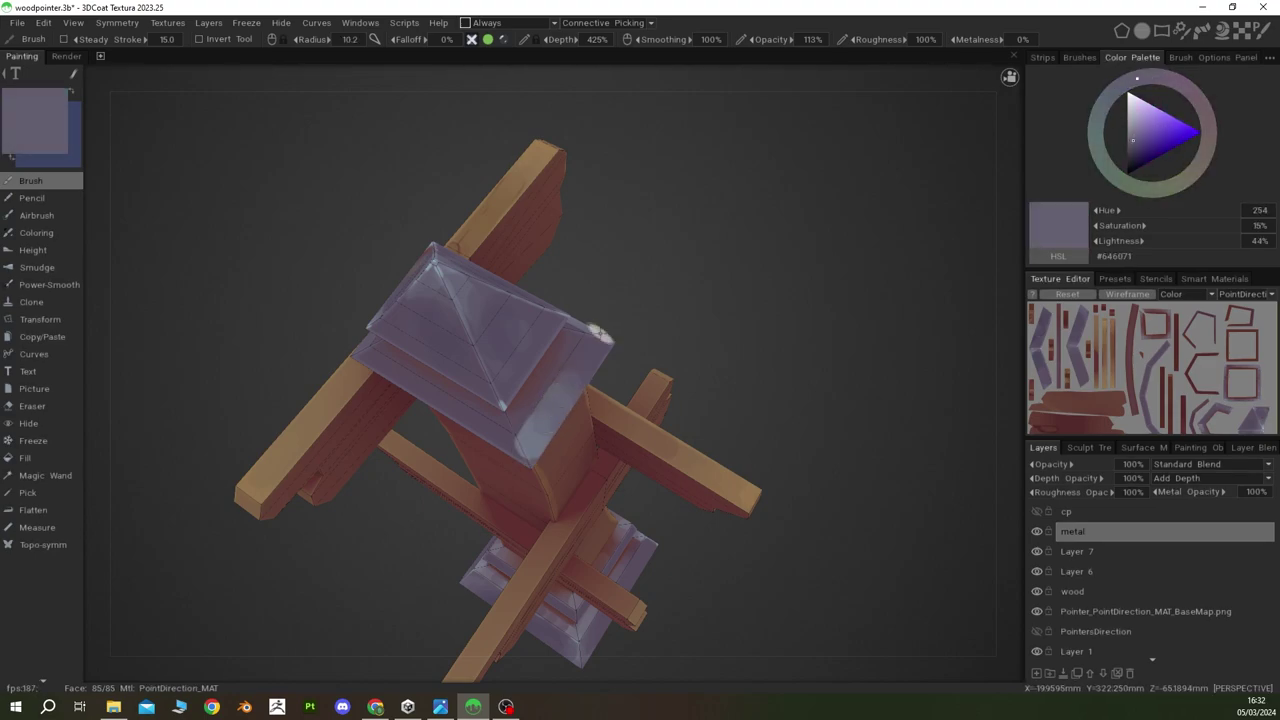
middle_drag(545, 422, 566, 500)
scroll(566, 500, up, 2)
key(v)
key(v)
key(v)
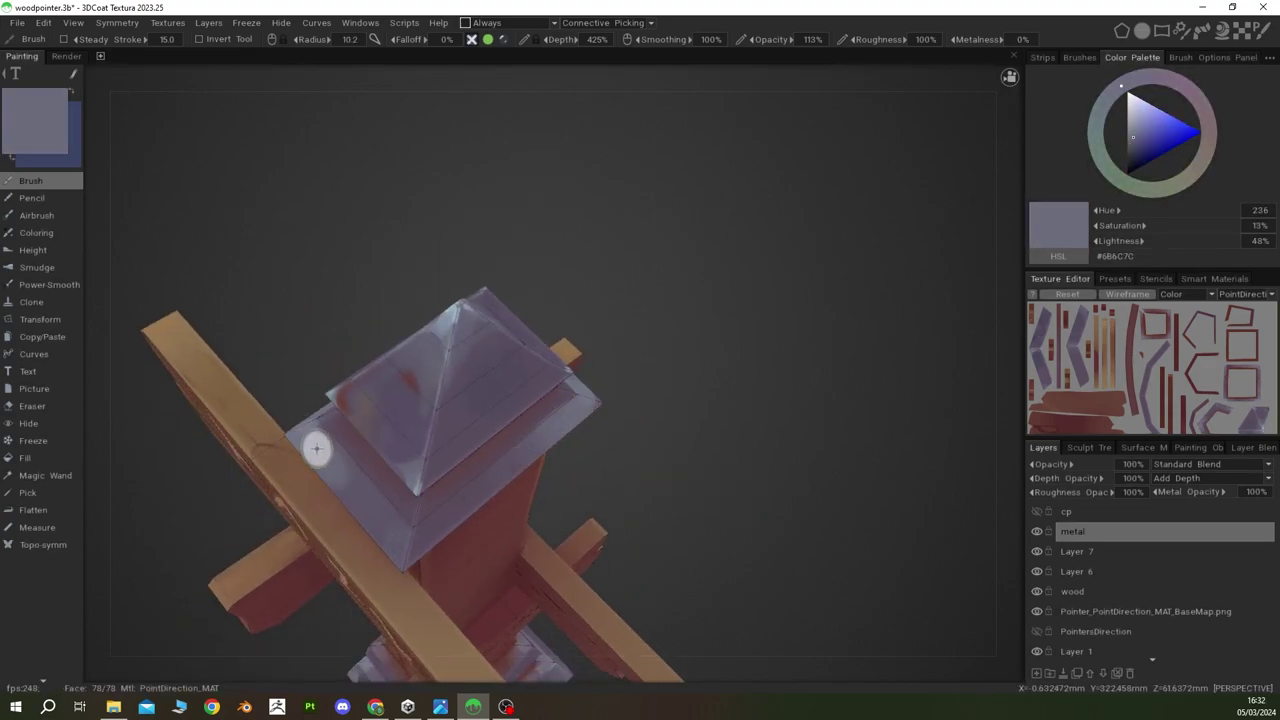
key(v)
key(v)
middle_drag(317, 557, 449, 460)
key(v)
key(v)
key(v)
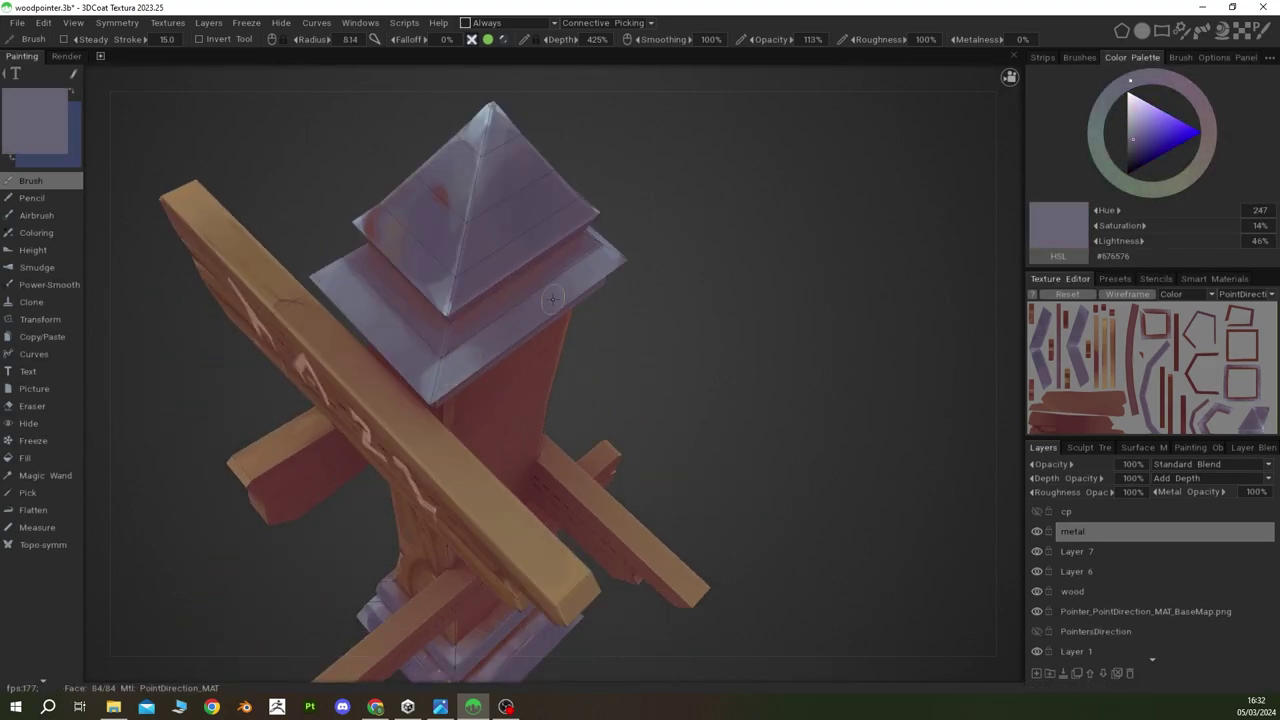
key(v)
key(v)
scroll(854, 428, down, 5)
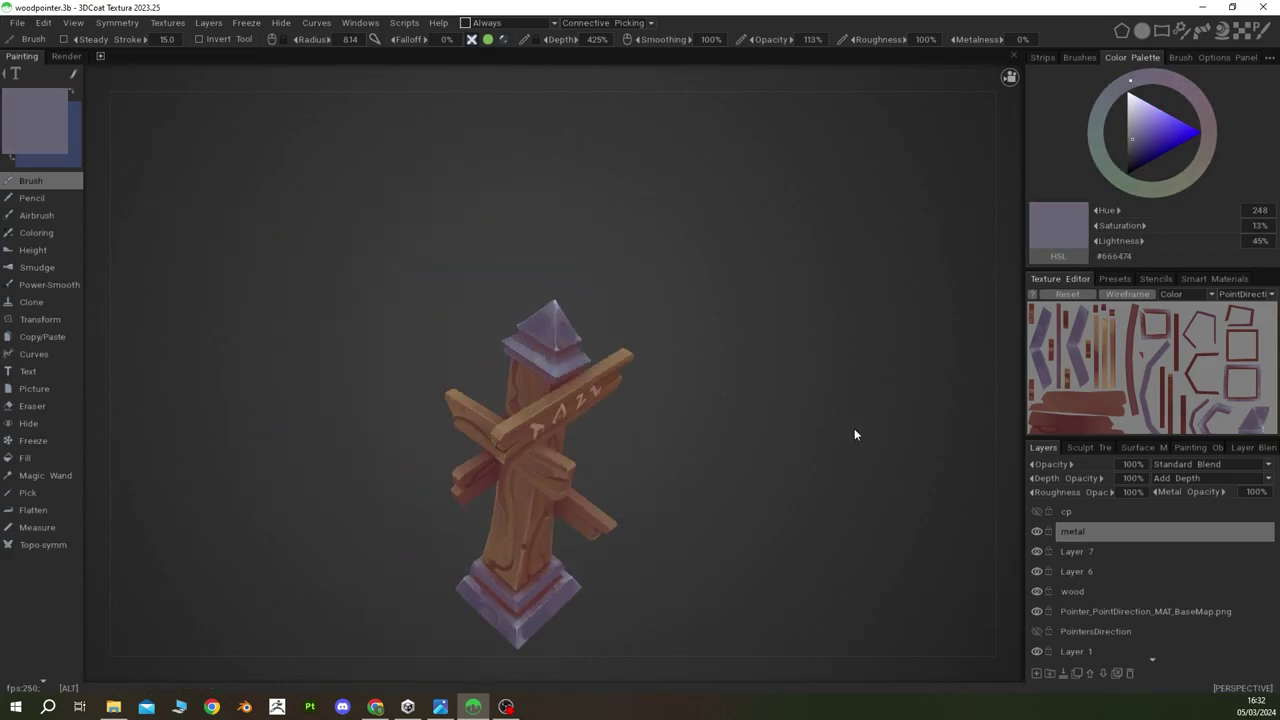
mouse_move(854, 428)
middle_down()
mouse_move(534, 377)
mouse_move(594, 232)
middle_up()
key(v)
key(v)
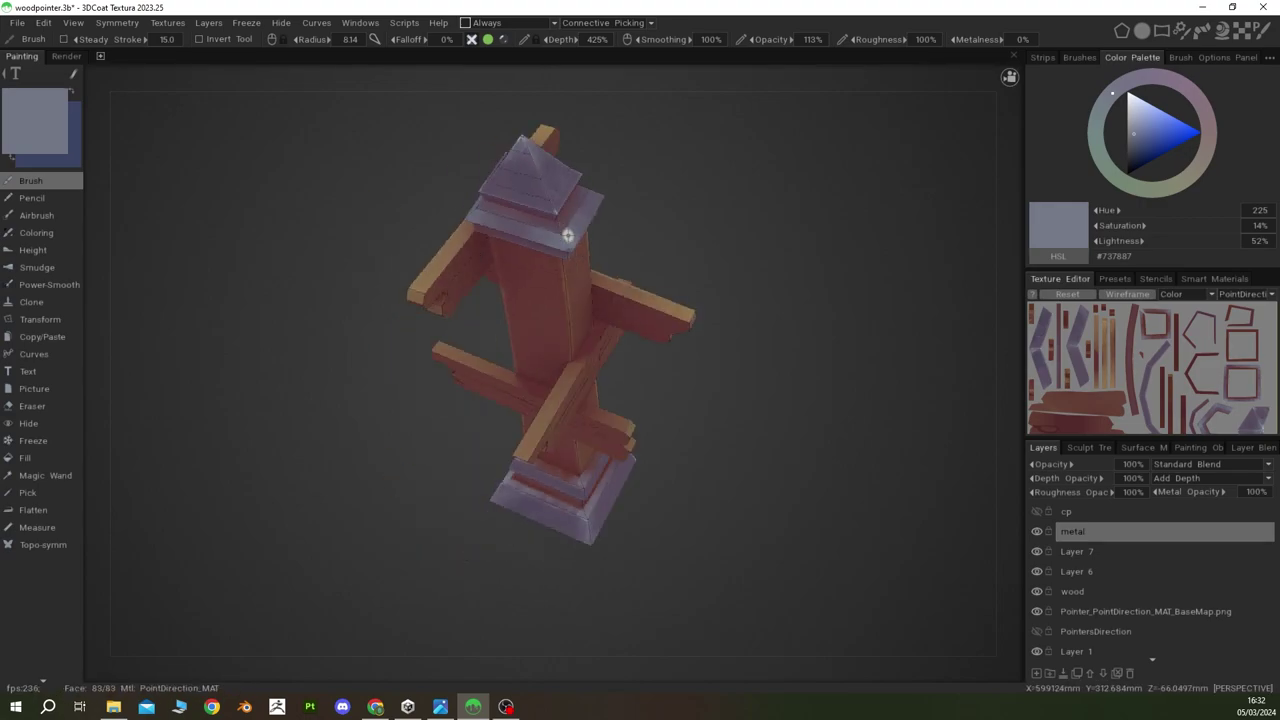
key(v)
key(v)
scroll(594, 232, up, 5)
Step: Choose dark red #51292A and paint rust patches around every side of the stepped cap
middle_drag(594, 232, 700, 250)
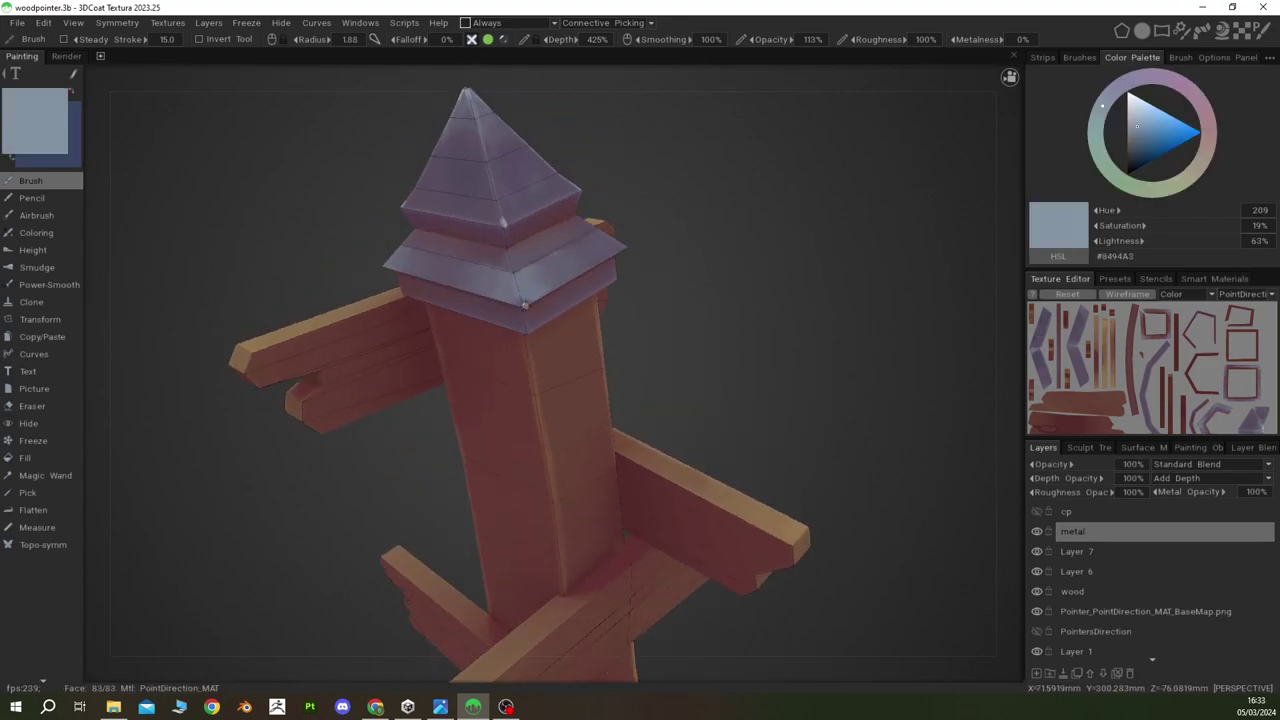
click(1107, 127)
drag(1107, 127, 1100, 114)
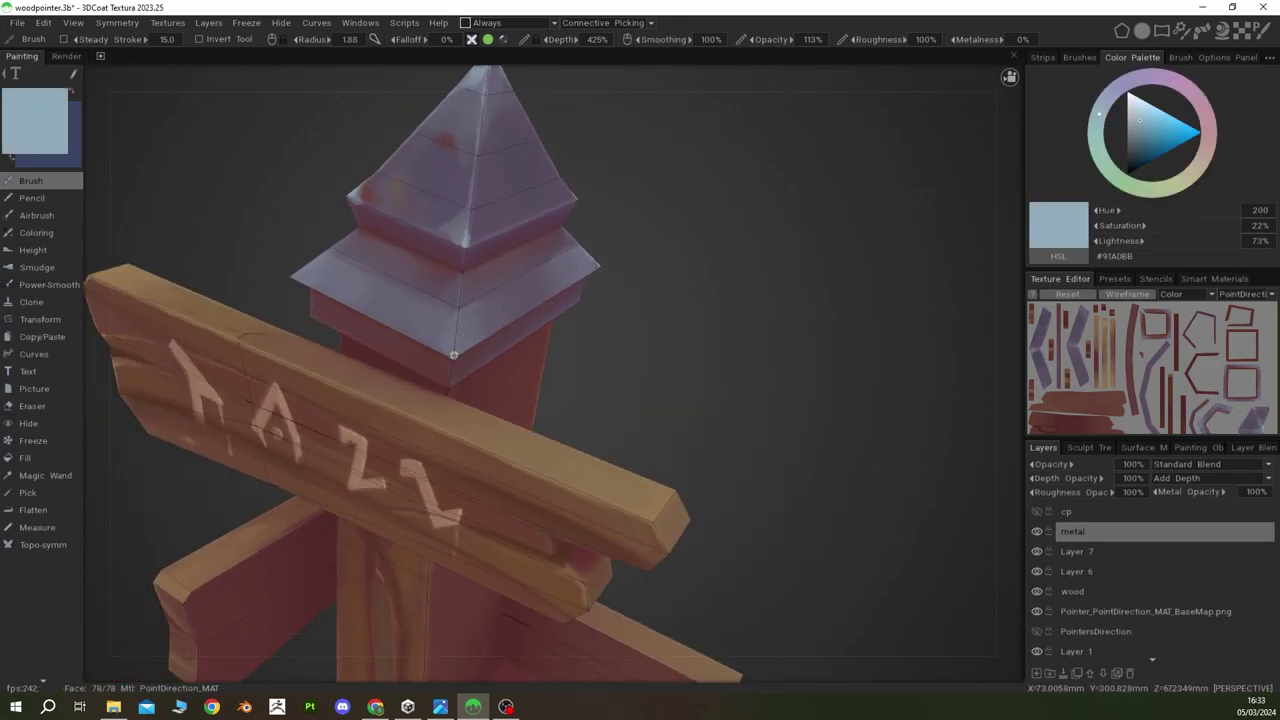
mouse_move(533, 291)
middle_down()
mouse_move(648, 329)
mouse_move(417, 346)
mouse_move(408, 408)
mouse_move(493, 276)
mouse_move(568, 403)
middle_up()
scroll(430, 360, down, 5)
scroll(560, 300, up, 5)
middle_drag(555, 281, 554, 298)
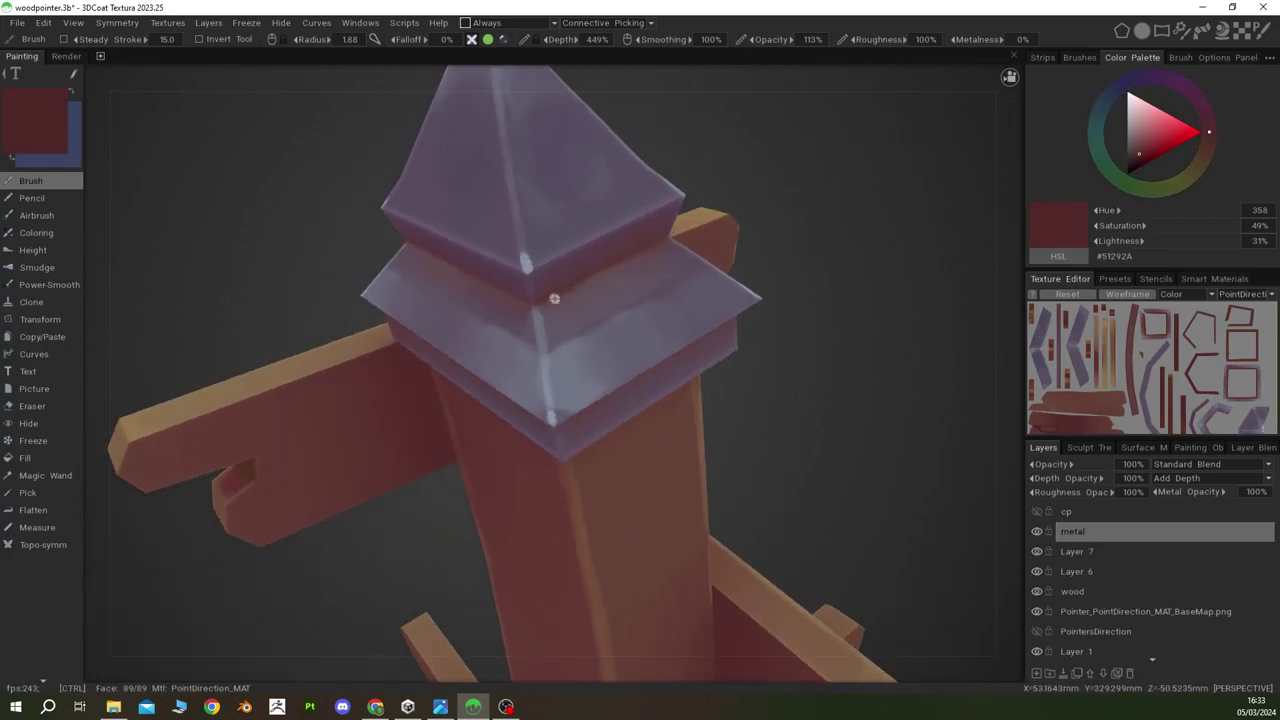
middle_drag(656, 236, 426, 362)
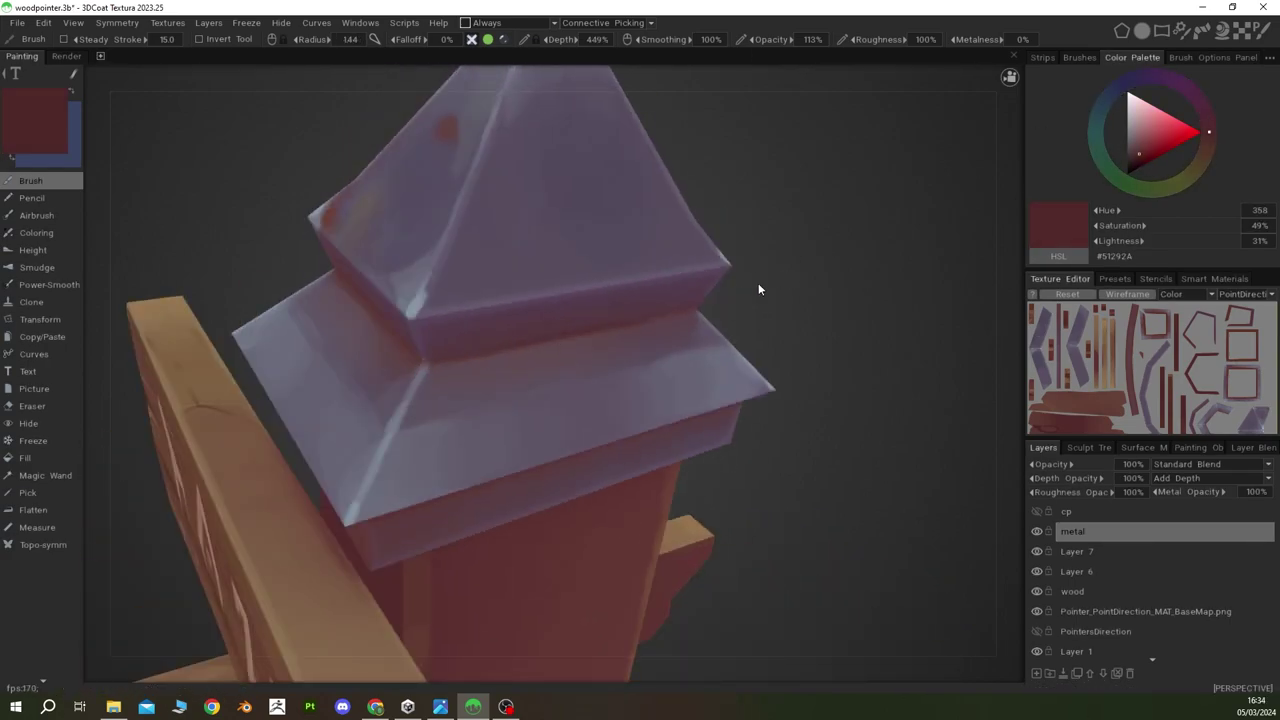
mouse_move(758, 289)
middle_down()
mouse_move(771, 374)
mouse_move(528, 363)
mouse_move(420, 339)
middle_up()
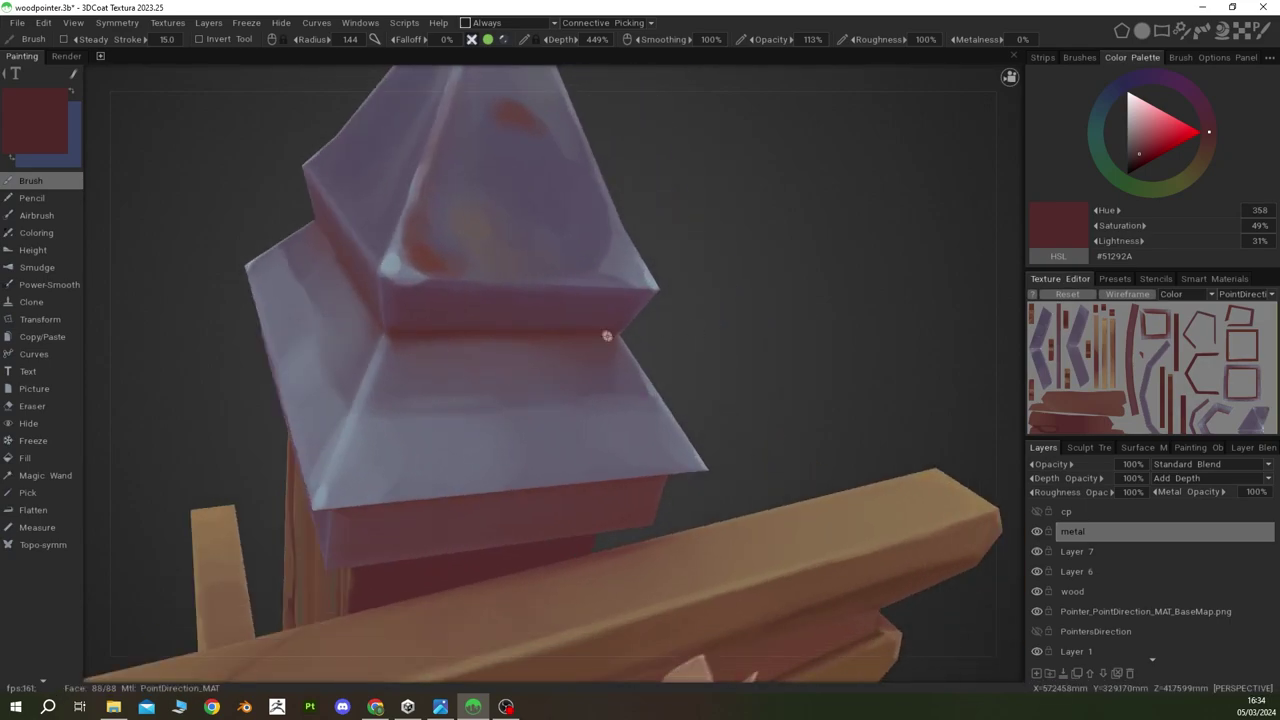
mouse_move(607, 336)
middle_down()
mouse_move(714, 372)
mouse_move(405, 400)
middle_up()
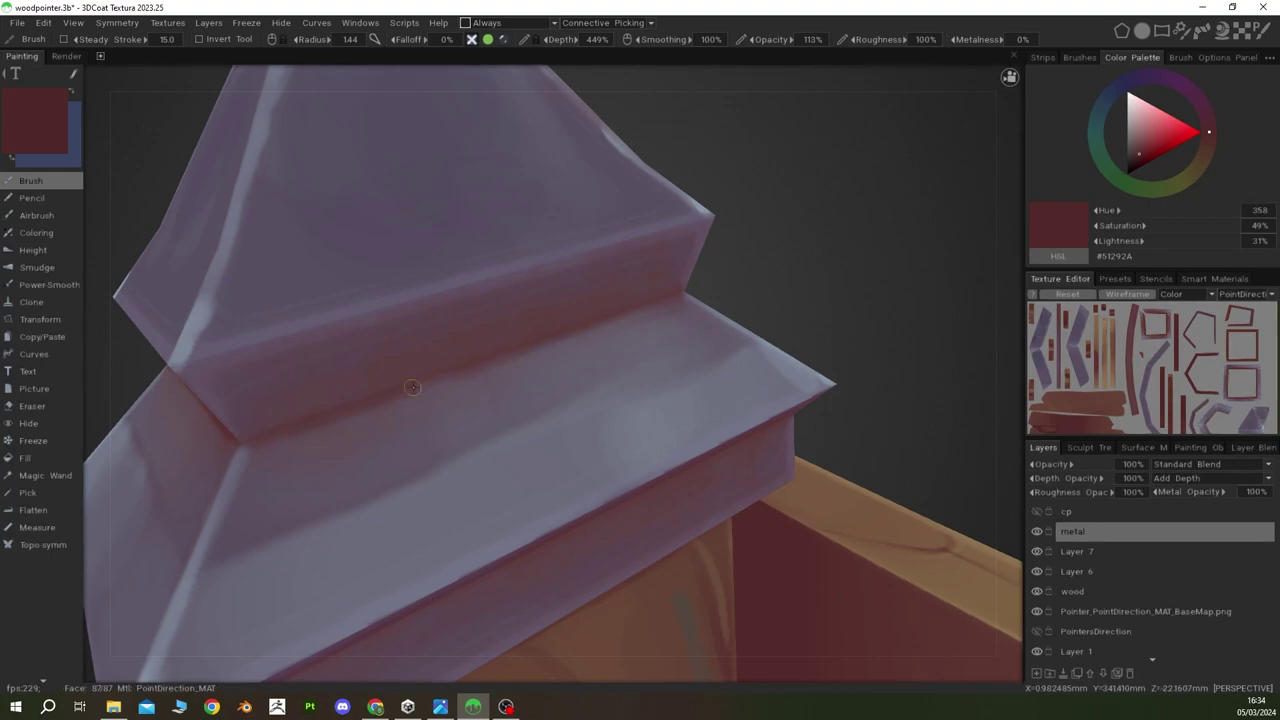
scroll(711, 340, down, 5)
mouse_move(711, 340)
middle_down()
mouse_move(569, 346)
mouse_move(416, 379)
mouse_move(720, 430)
mouse_move(714, 371)
mouse_move(723, 403)
mouse_move(689, 431)
middle_up()
Step: Shift the paint colour toward teal-green and orbit until the front lettered plank faces the camera
scroll(689, 431, up, 2)
click(1096, 136)
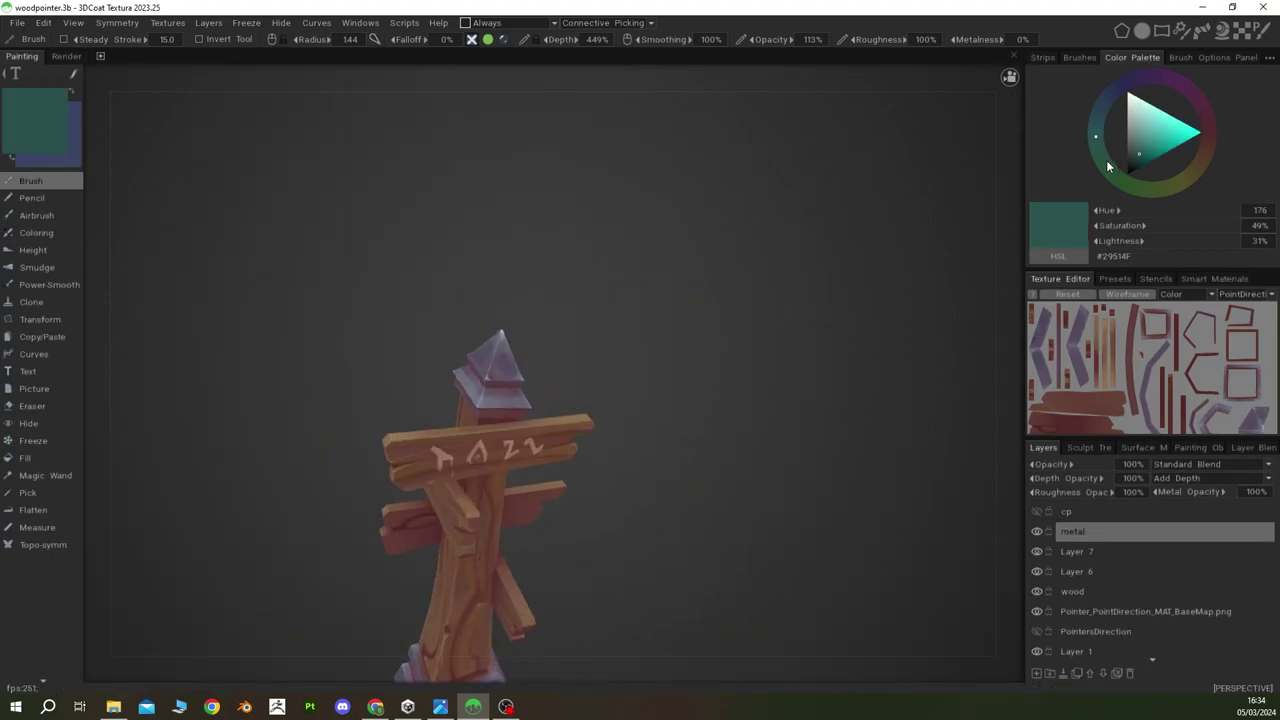
drag(1107, 162, 1101, 155)
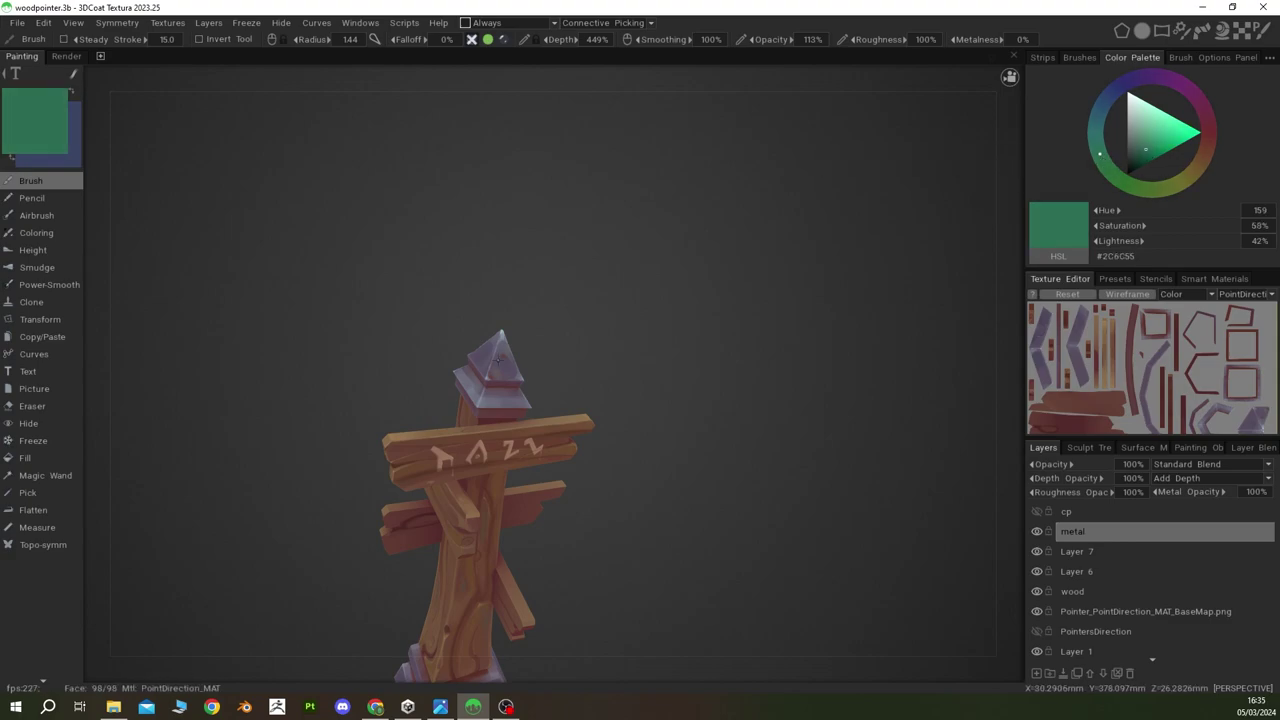
scroll(498, 358, up, 3)
middle_drag(446, 342, 296, 344)
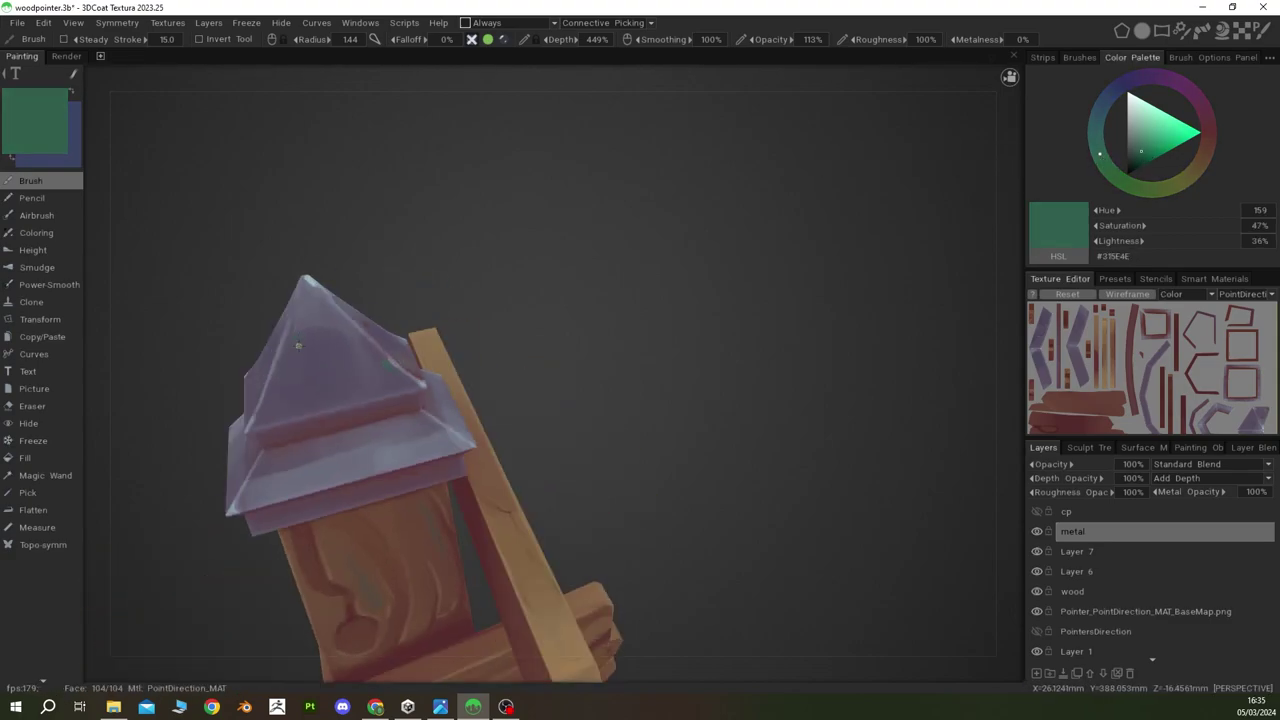
middle_drag(283, 463, 255, 397)
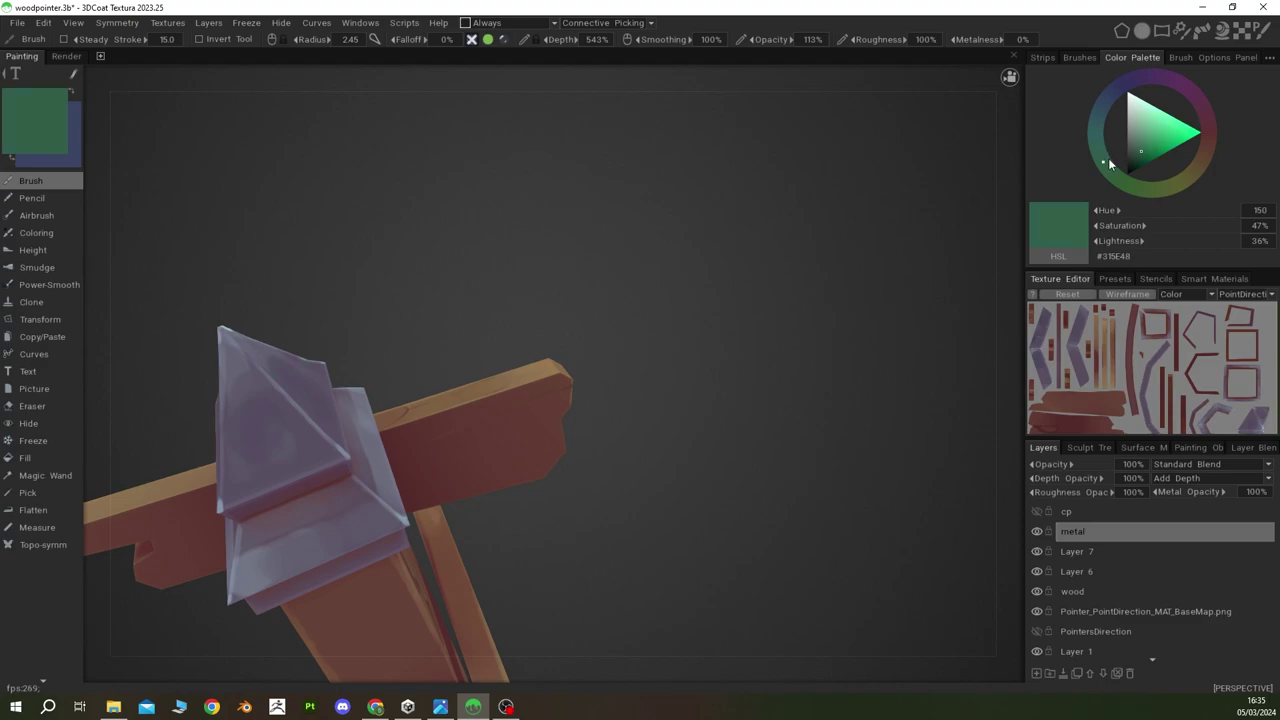
scroll(283, 303, down, 3)
middle_drag(283, 303, 397, 368)
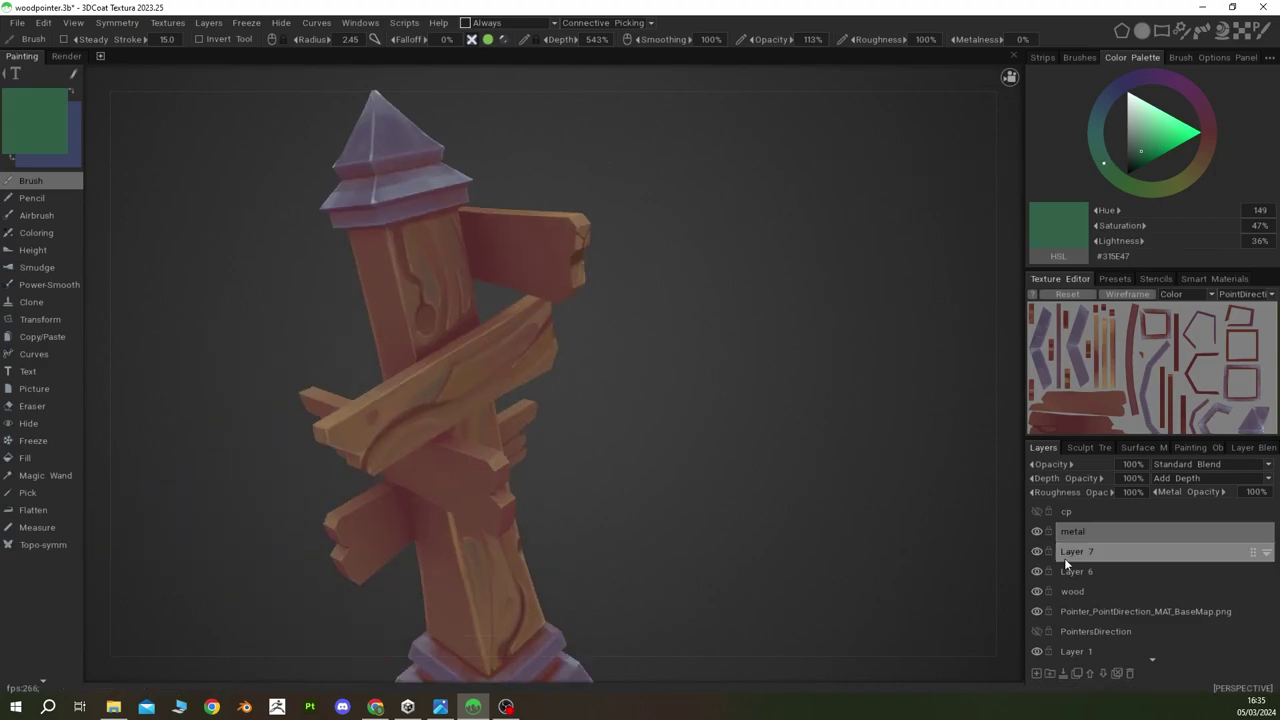
scroll(397, 368, up, 3)
mouse_move(328, 459)
middle_down()
mouse_move(533, 370)
mouse_move(462, 369)
middle_up()
scroll(555, 345, down, 3)
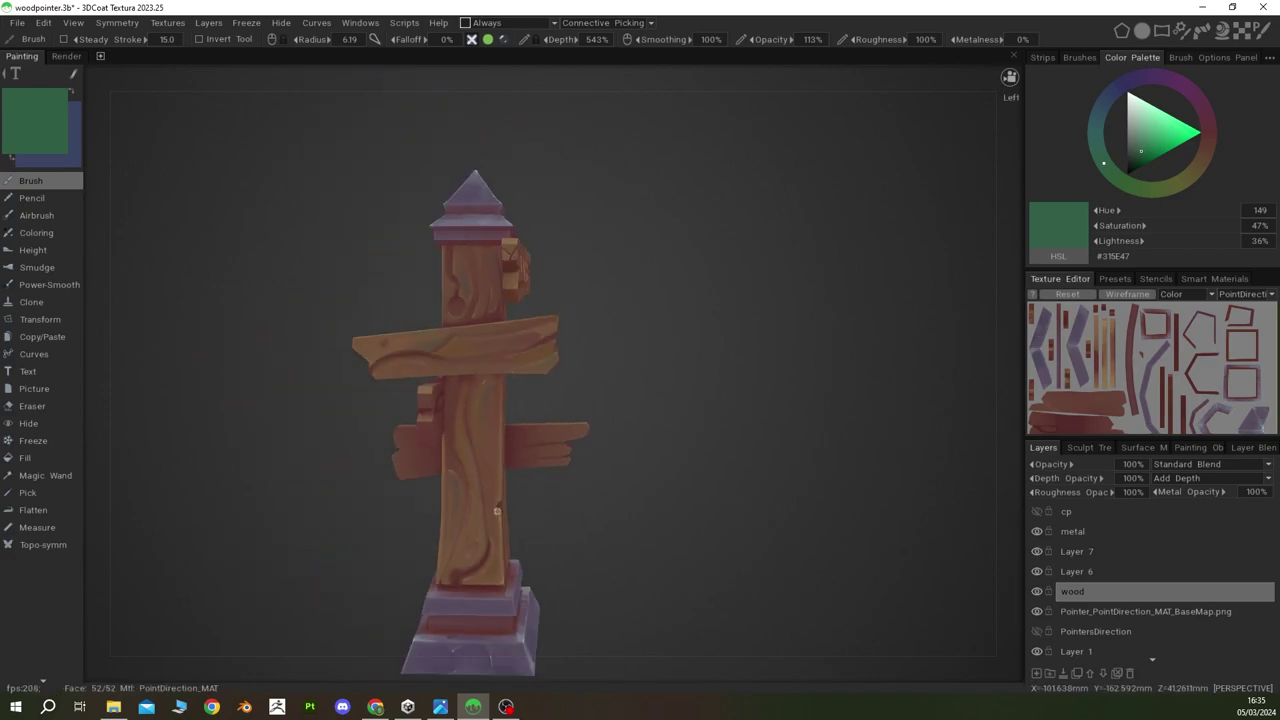
mouse_move(555, 345)
middle_down()
mouse_move(520, 320)
mouse_move(581, 300)
middle_up()
scroll(607, 296, up, 3)
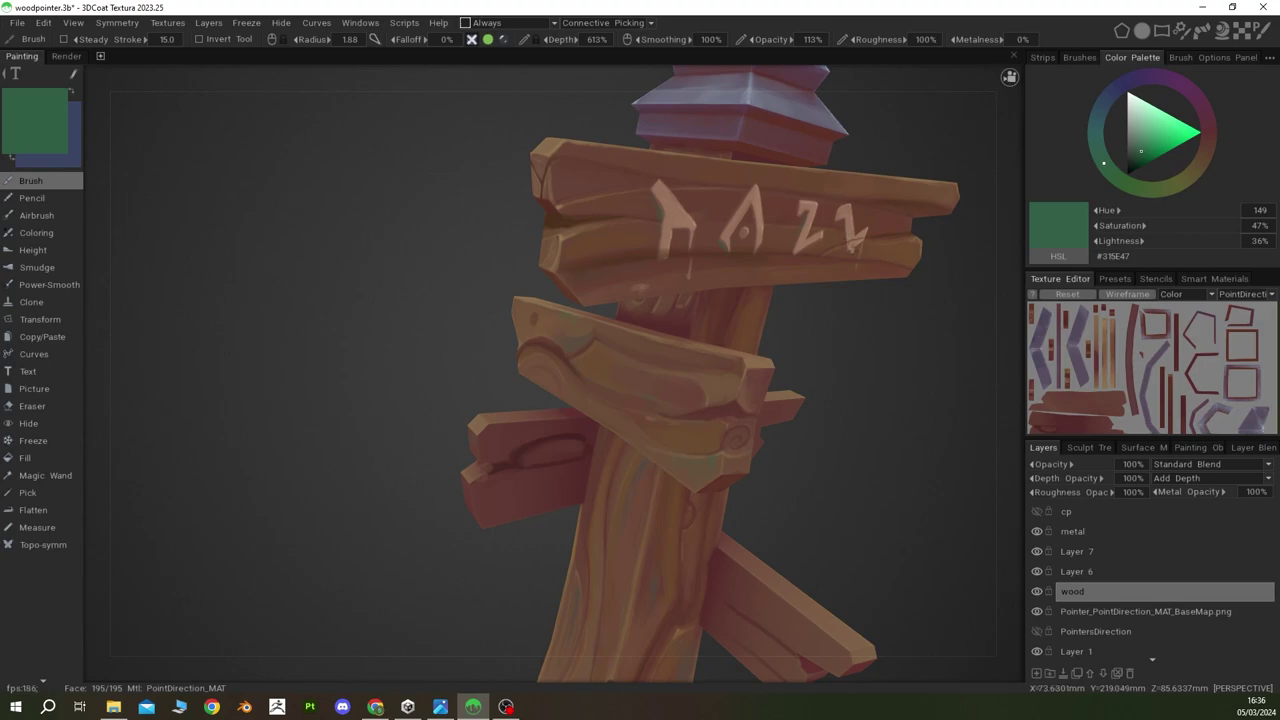
Step: Sample browns and a light tan from the plank and paint a round knot, ending on #664B3A
click(1155, 157)
mouse_move(1098, 124)
mouse_down()
mouse_move(1062, 135)
mouse_move(1060, 78)
mouse_up()
scroll(566, 300, down, 5)
mouse_move(566, 300)
middle_down()
mouse_move(630, 520)
mouse_move(924, 520)
middle_up()
scroll(506, 500, up, 5)
key(v)
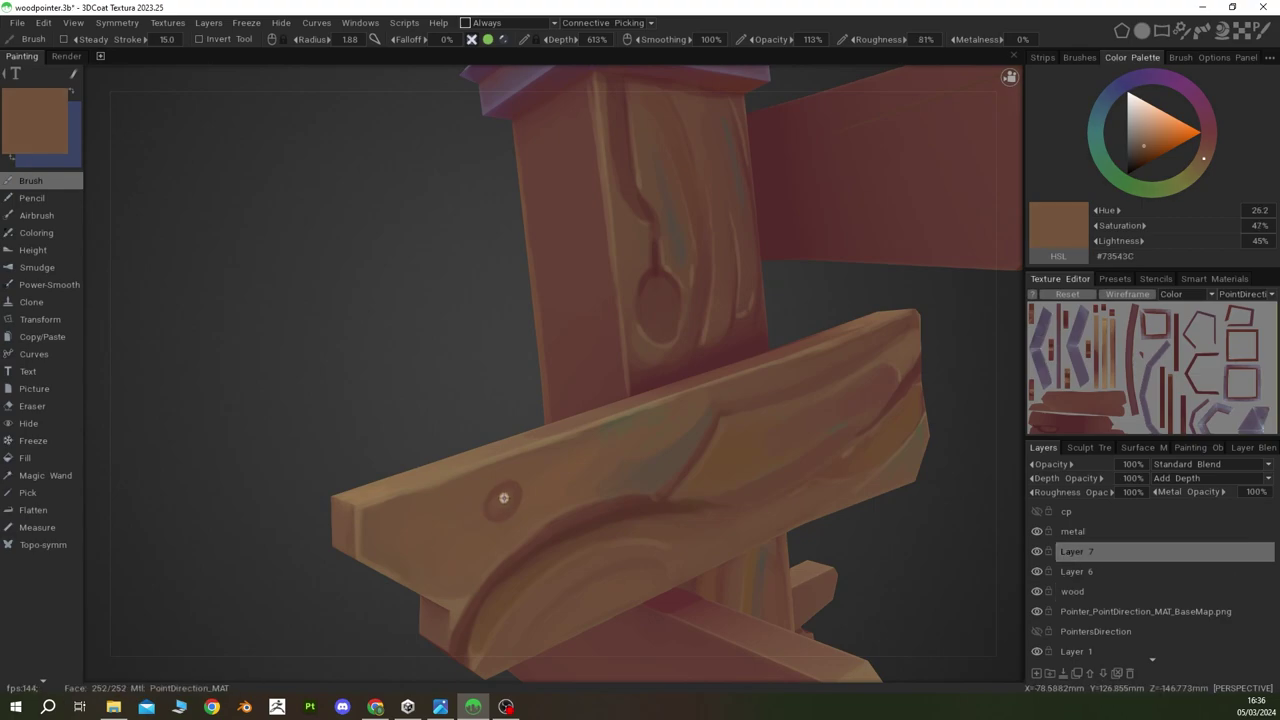
key(v)
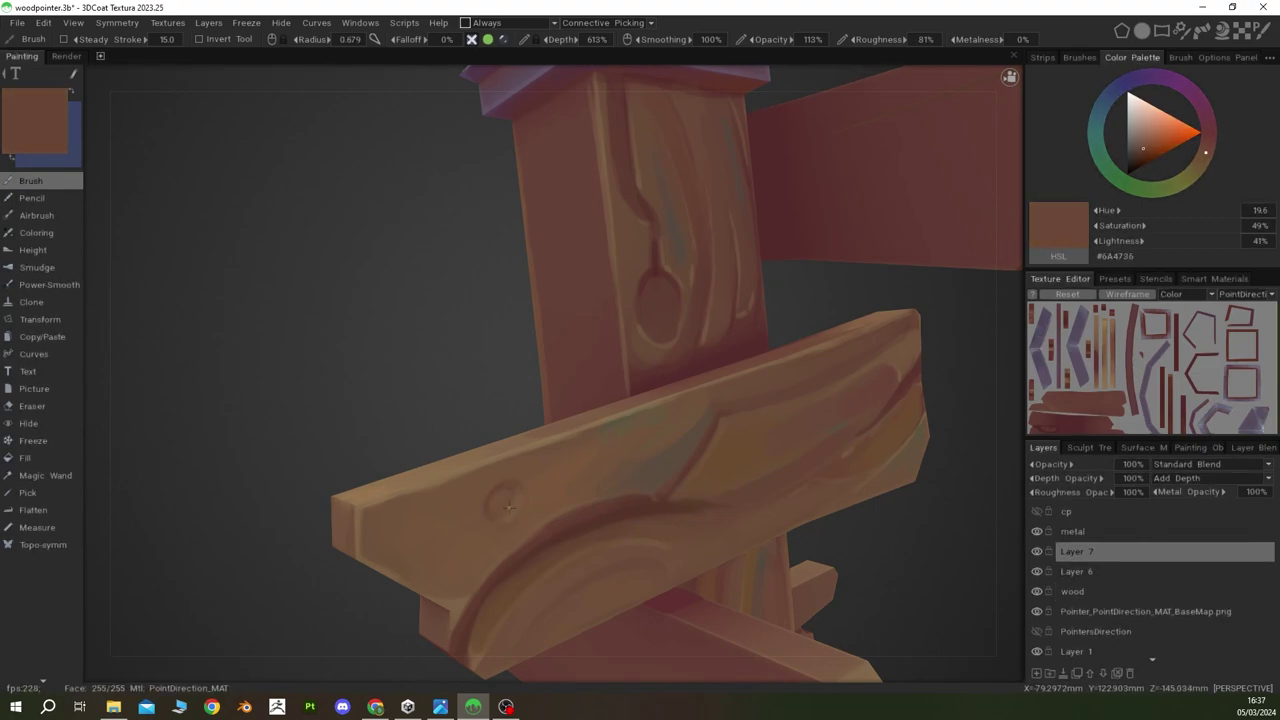
key(v)
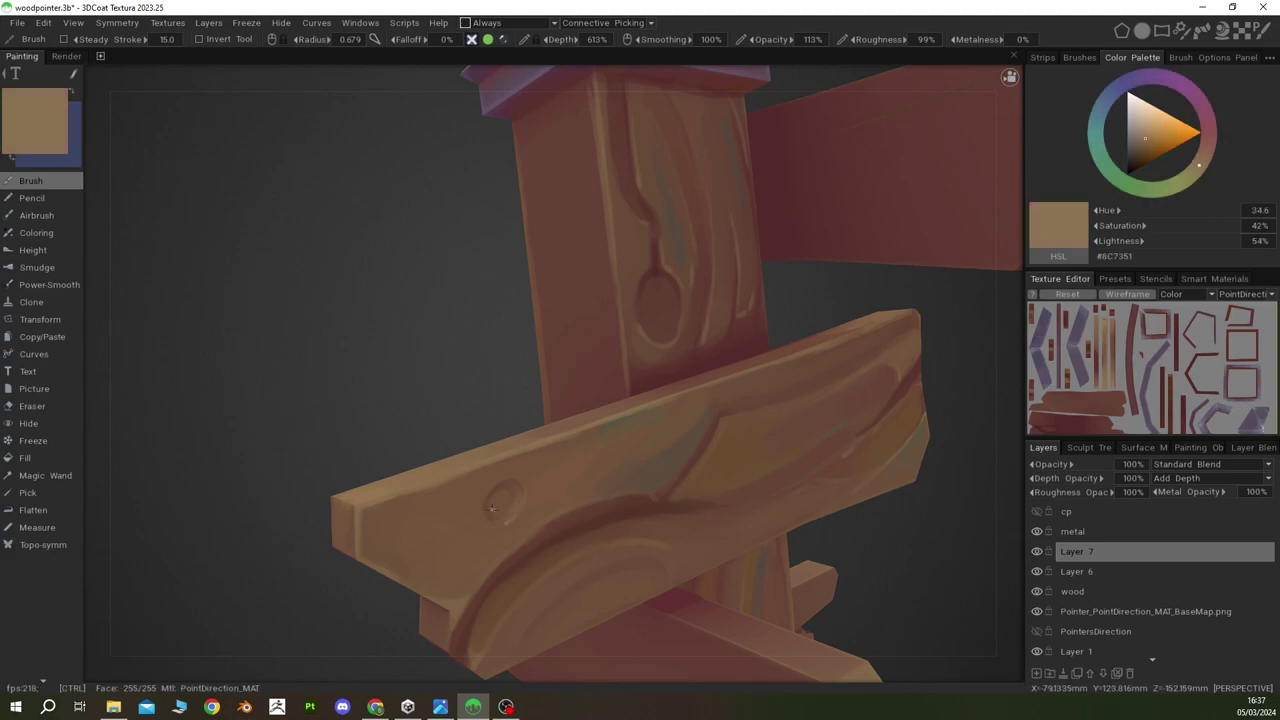
scroll(506, 497, down, 5)
mouse_move(529, 388)
middle_down()
mouse_move(654, 350)
mouse_move(706, 387)
mouse_move(668, 389)
mouse_move(763, 422)
middle_up()
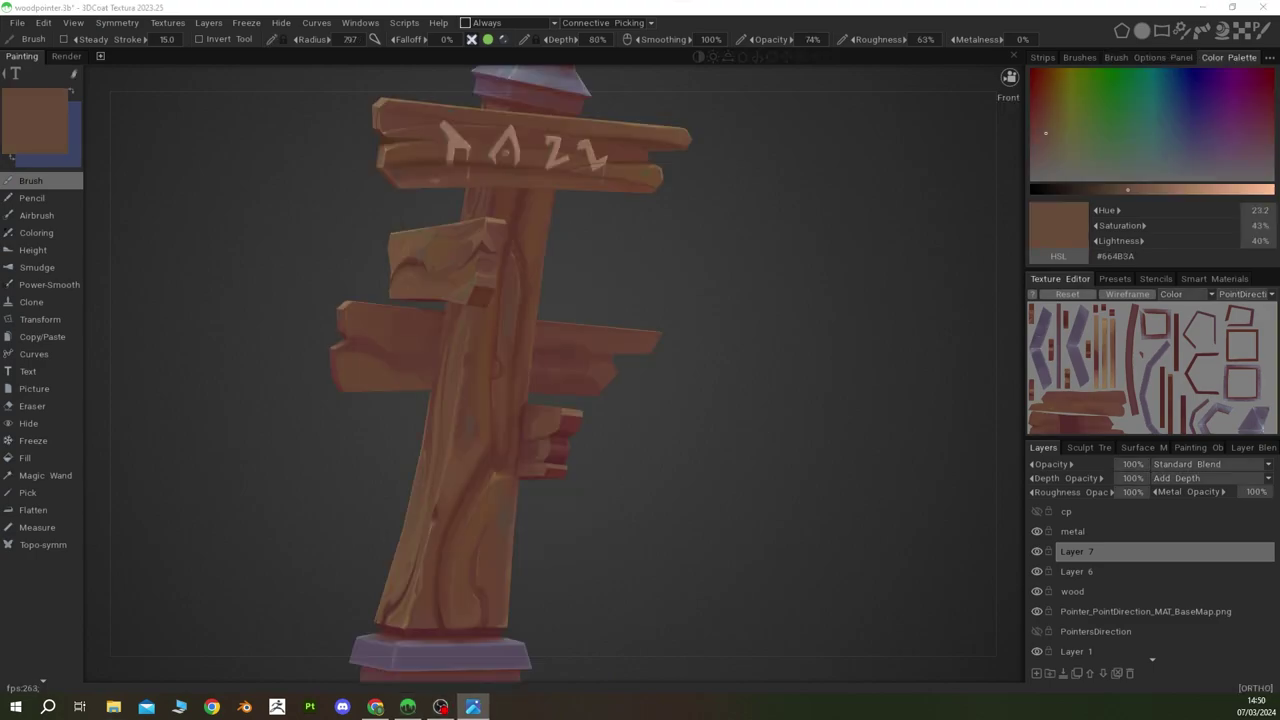
Step: Sample dark and red-brown tones, resize the brush, and shade the crossboard's notched left end
alt+drag(763, 220, 630, 187)
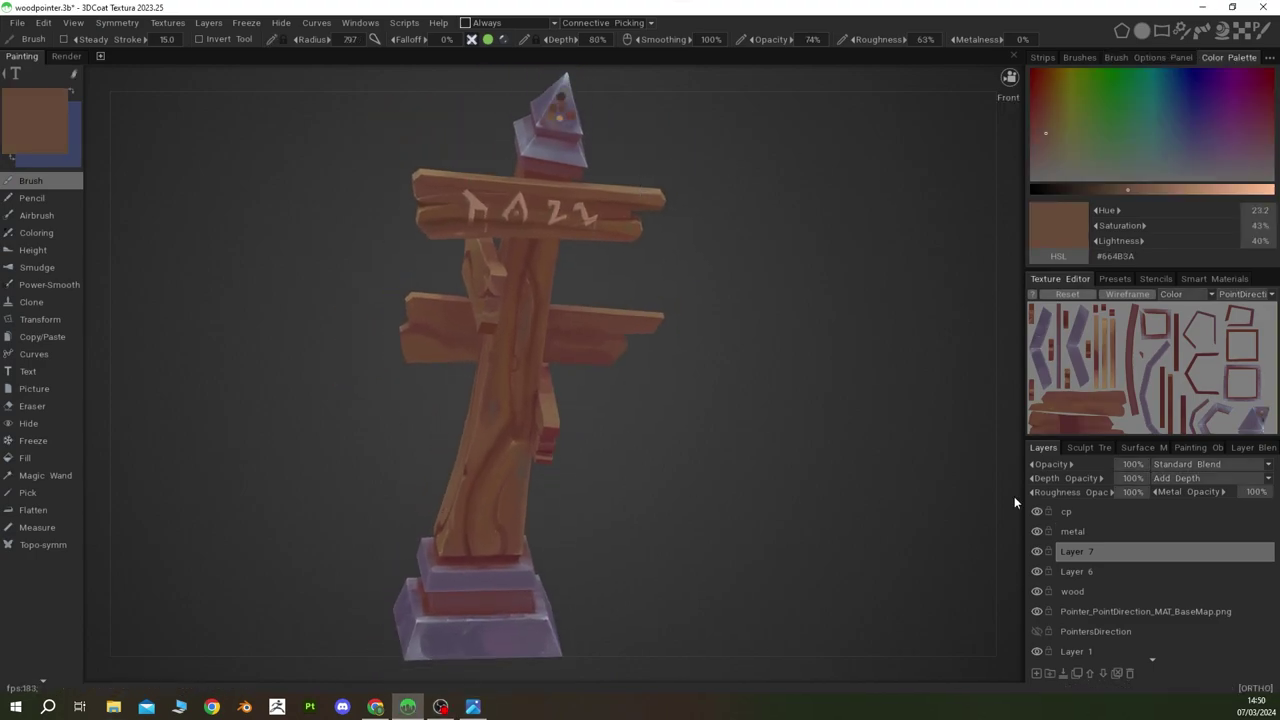
key(v)
scroll(380, 320, up, 3)
scroll(256, 272, up, 3)
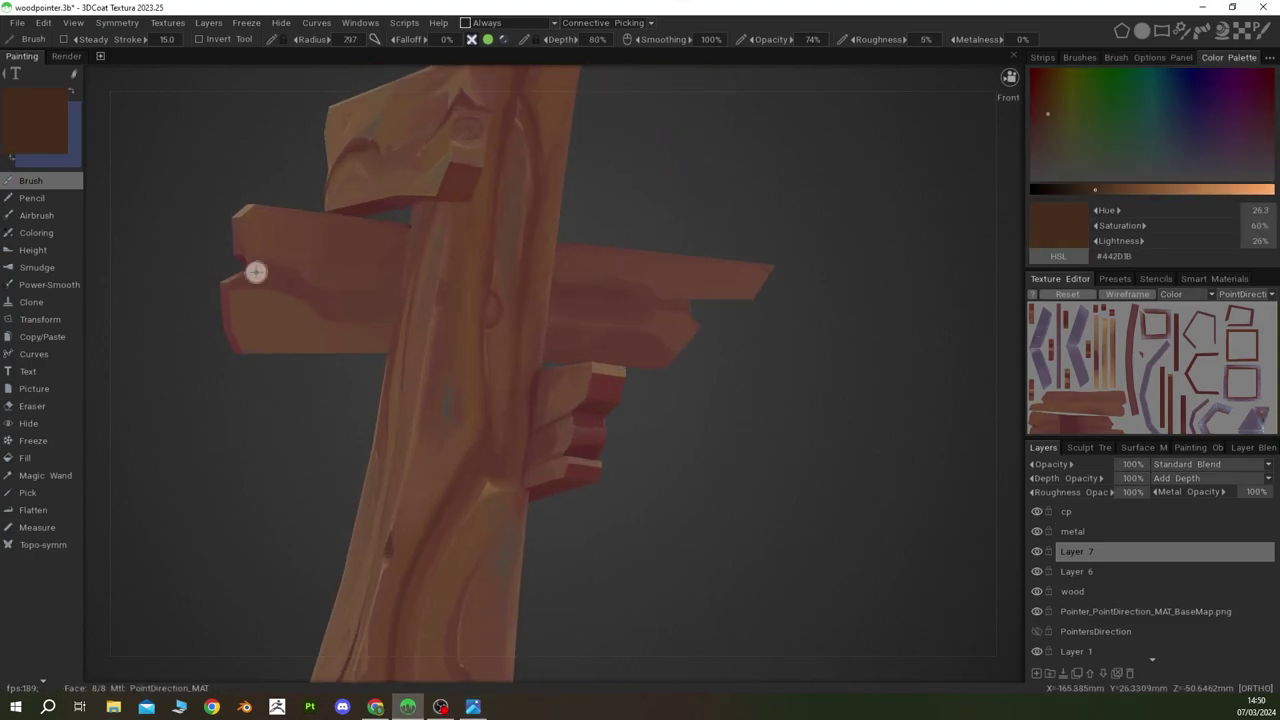
click(1088, 183)
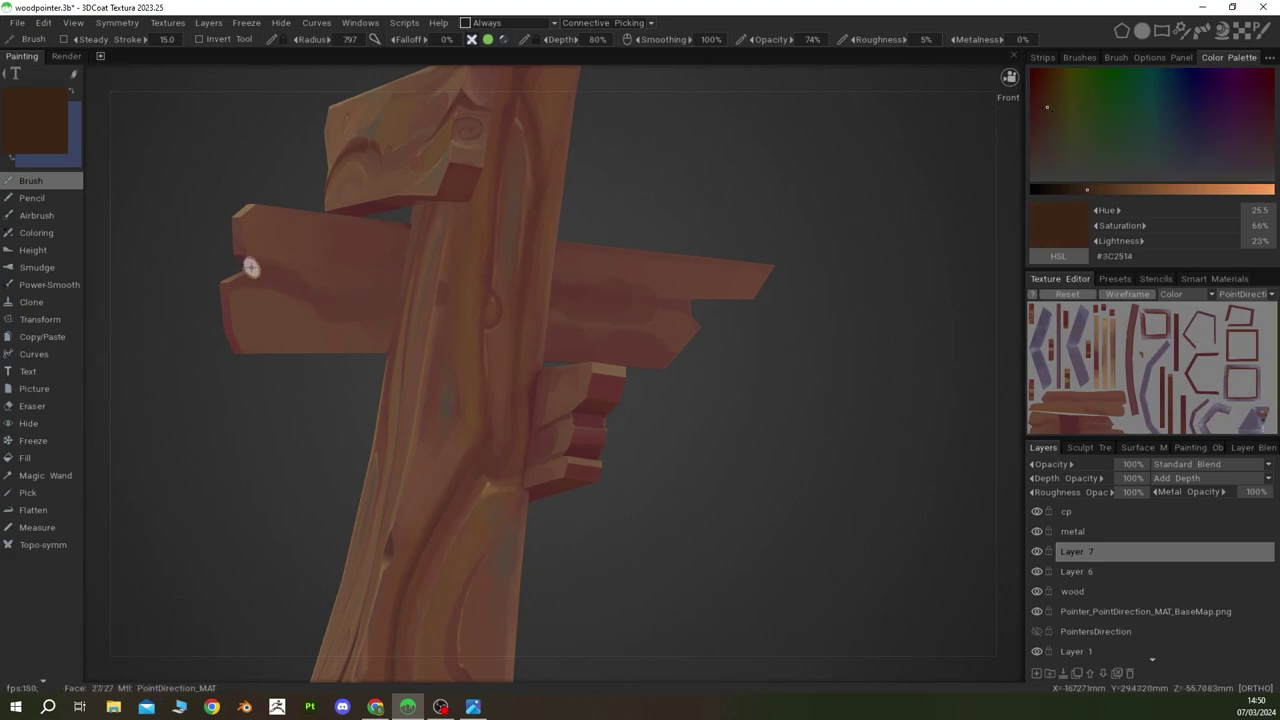
right_drag(252, 267, 374, 297)
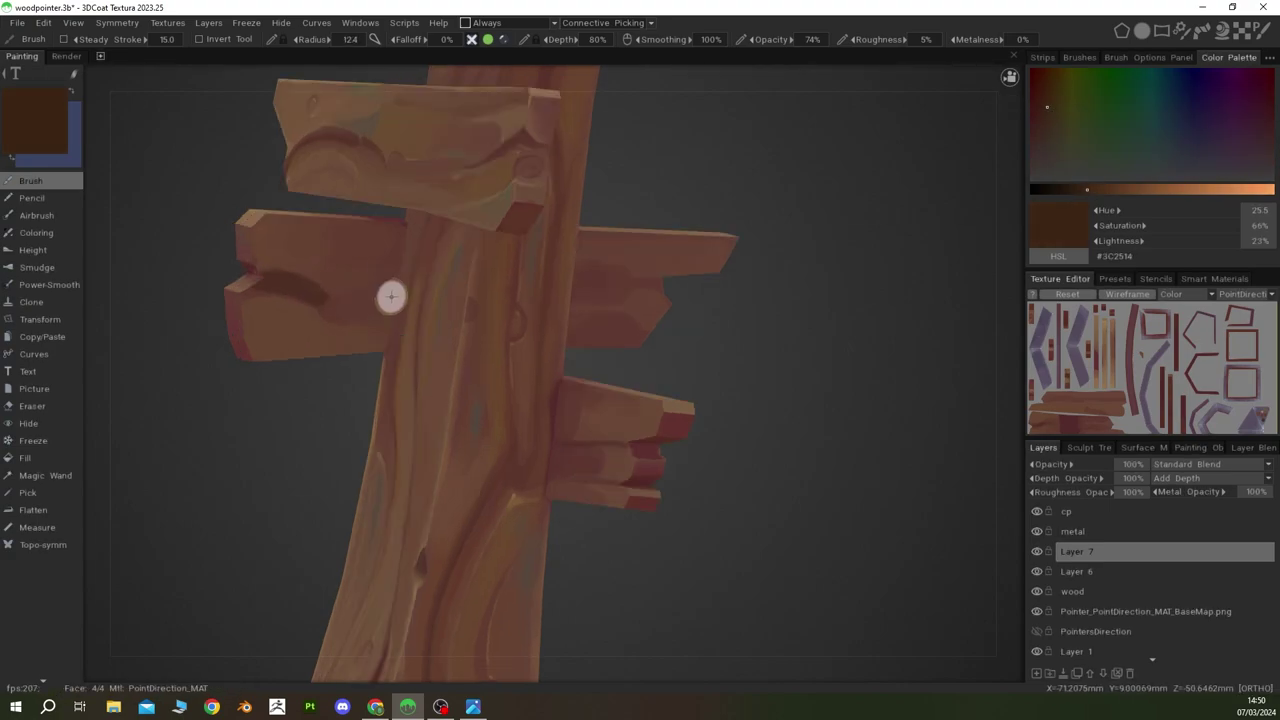
right_drag(269, 283, 217, 234)
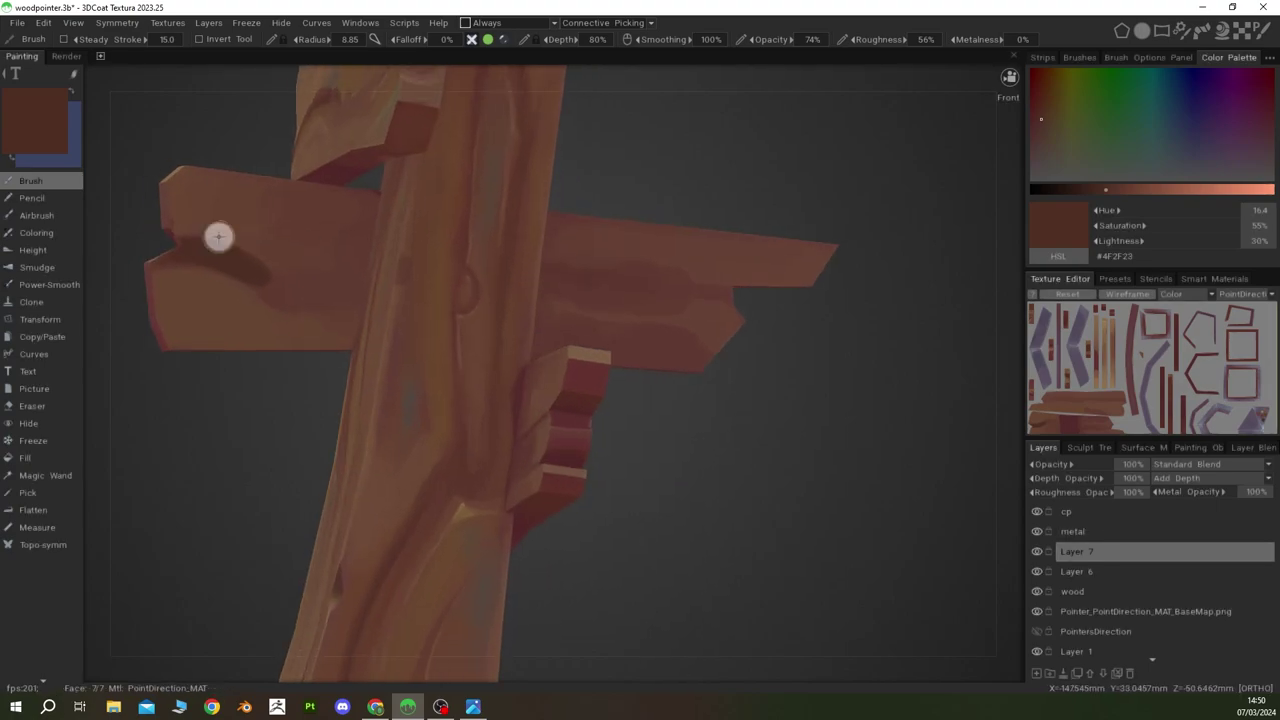
key(v)
key(v)
right_drag(329, 271, 356, 317)
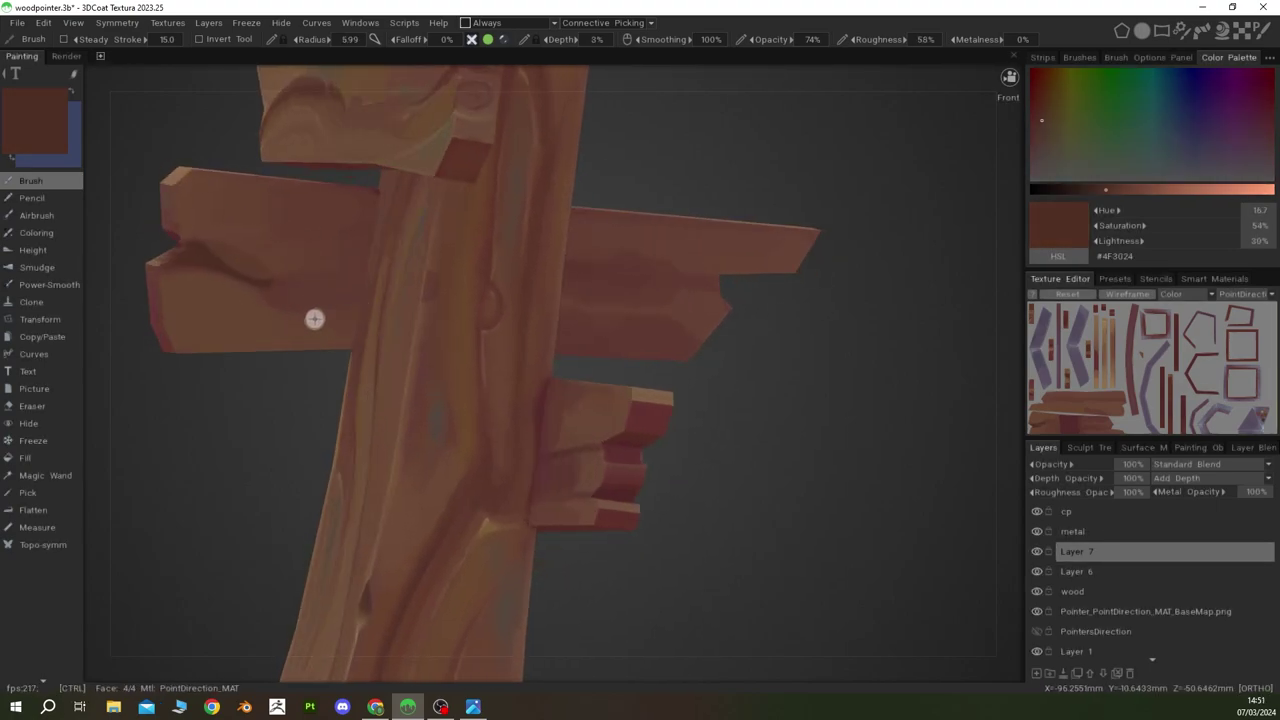
key(v)
key(v)
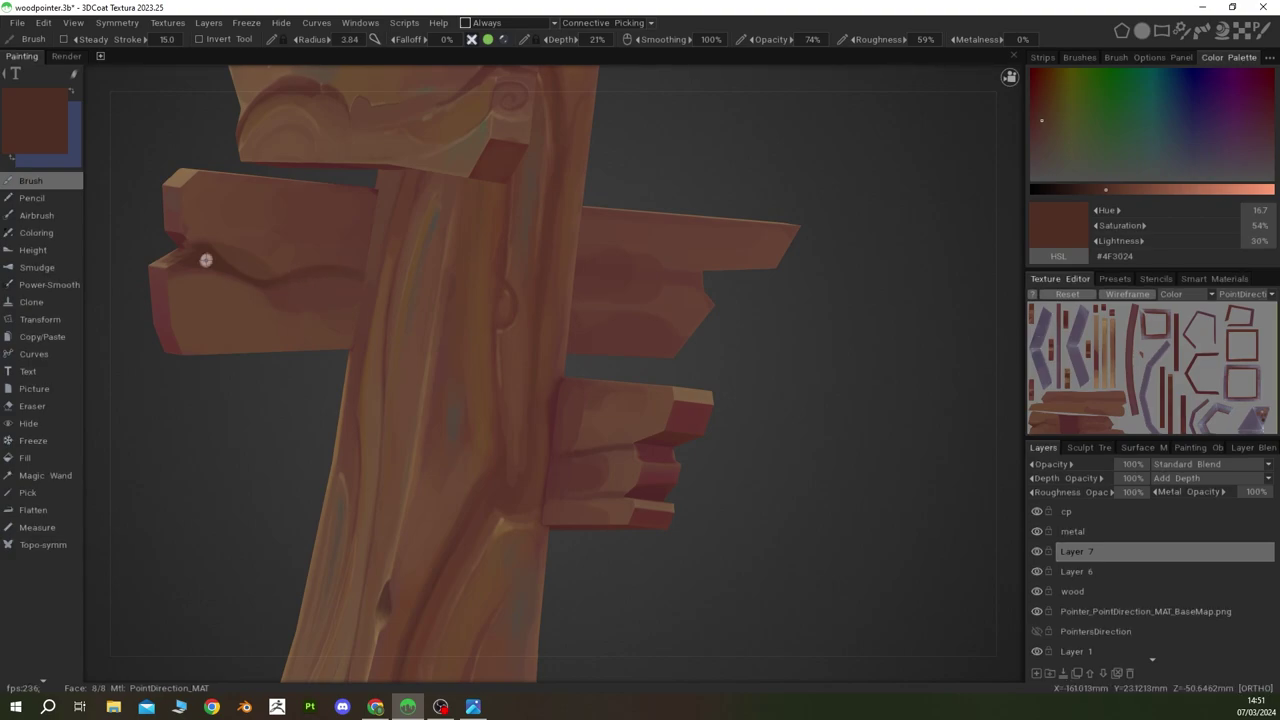
mouse_move(205, 260)
middle_down()
mouse_move(486, 286)
mouse_move(456, 269)
mouse_move(391, 279)
mouse_move(509, 286)
mouse_move(517, 220)
mouse_move(628, 117)
mouse_move(527, 195)
mouse_move(508, 178)
middle_up()
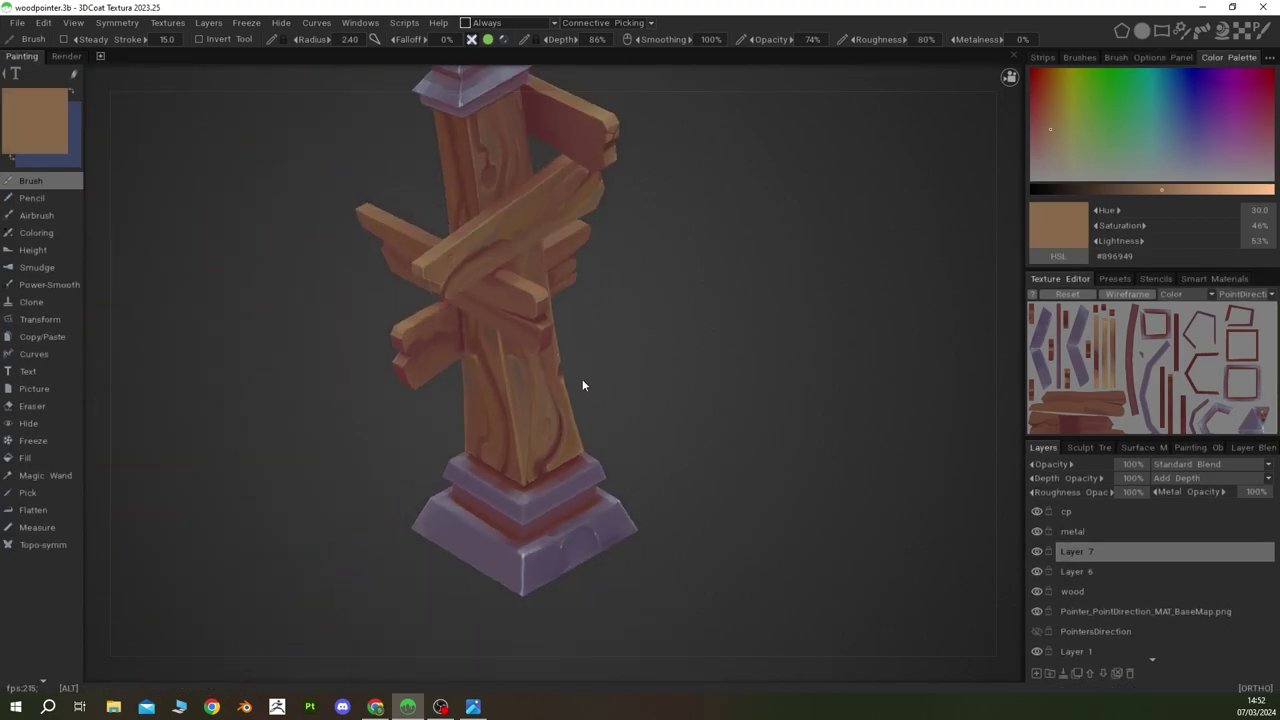
Step: Sample lighter and mid browns and a light tan from the wood, viewing the boards from front and left
alt+drag(503, 279, 611, 268)
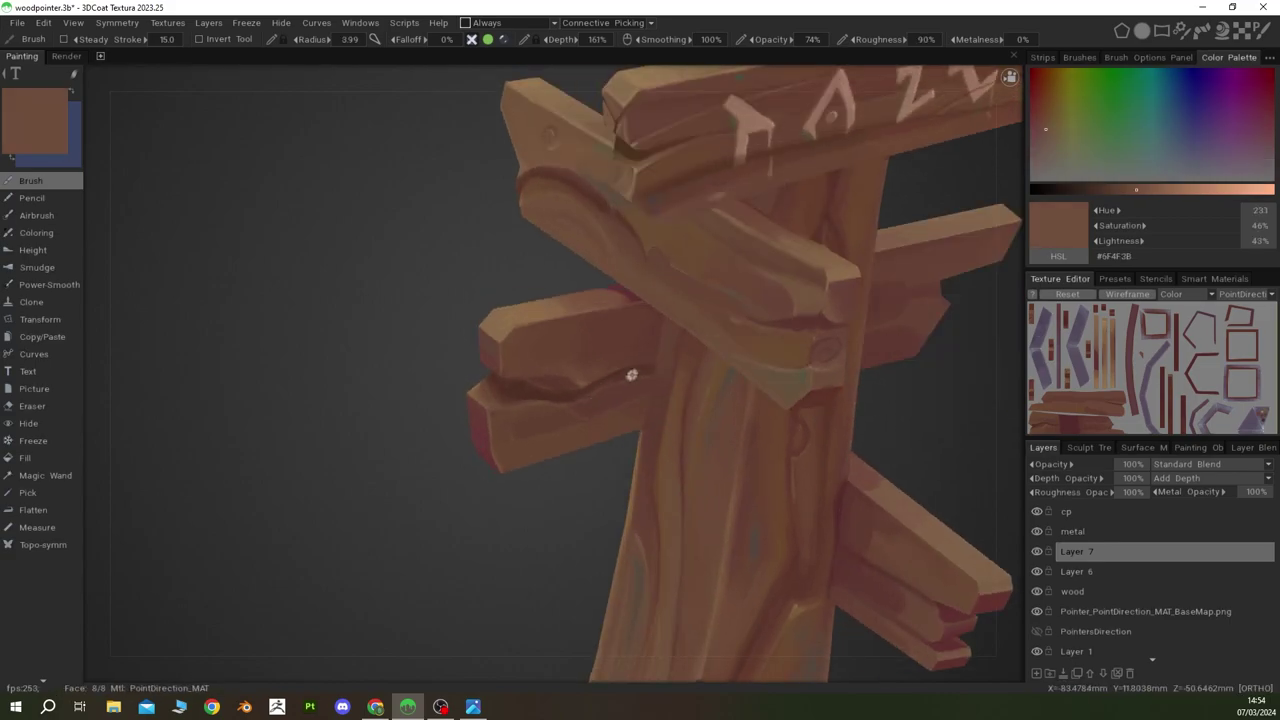
middle_drag(655, 371, 558, 413)
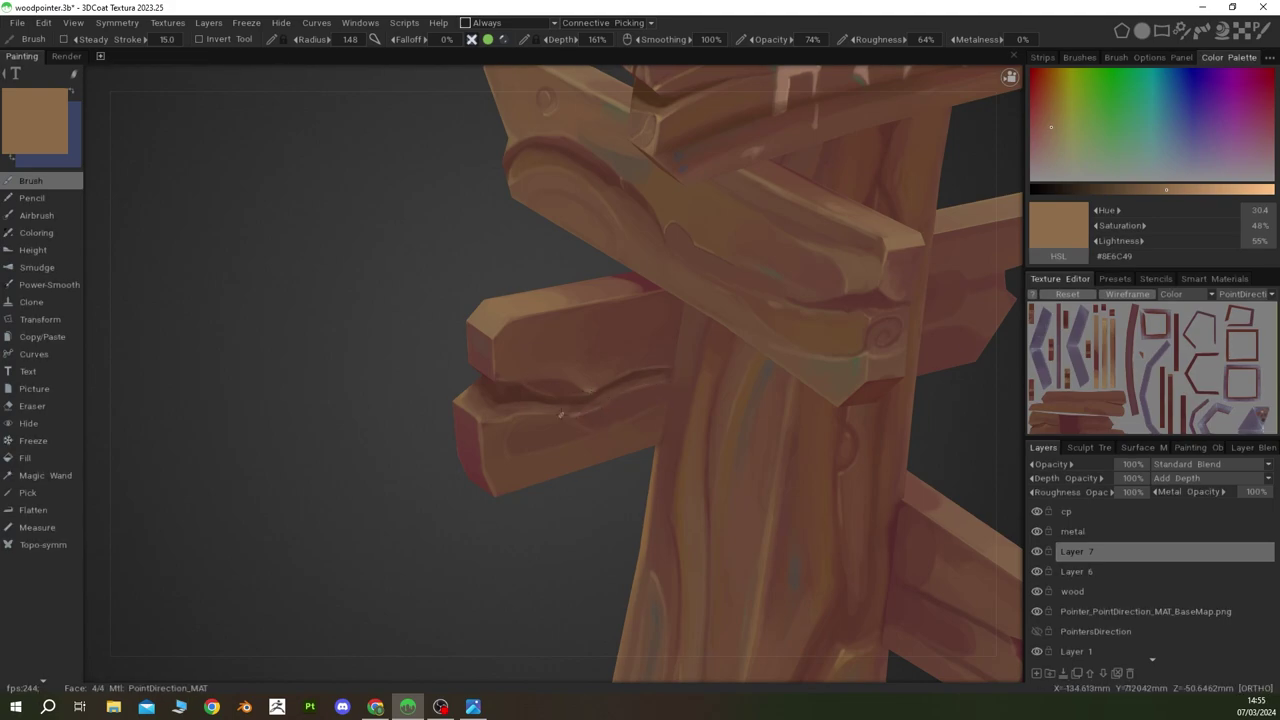
scroll(700, 370, down, 5)
alt+drag(700, 370, 749, 370)
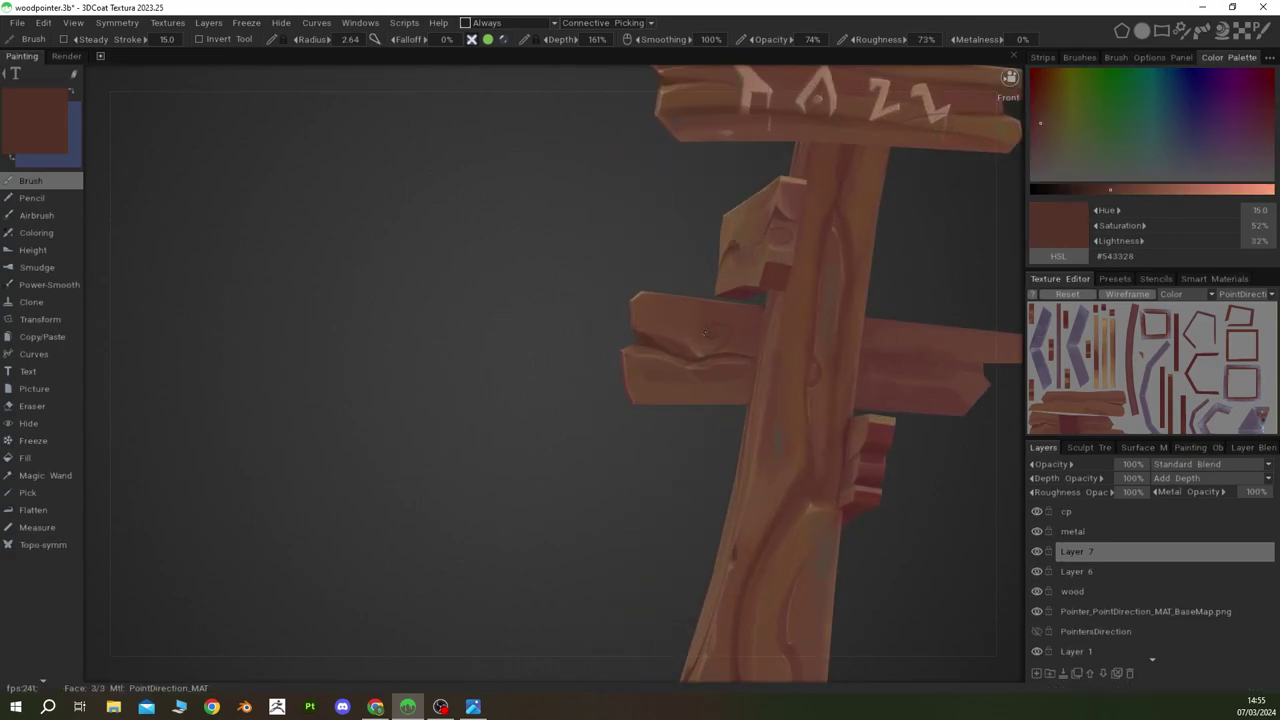
key(v)
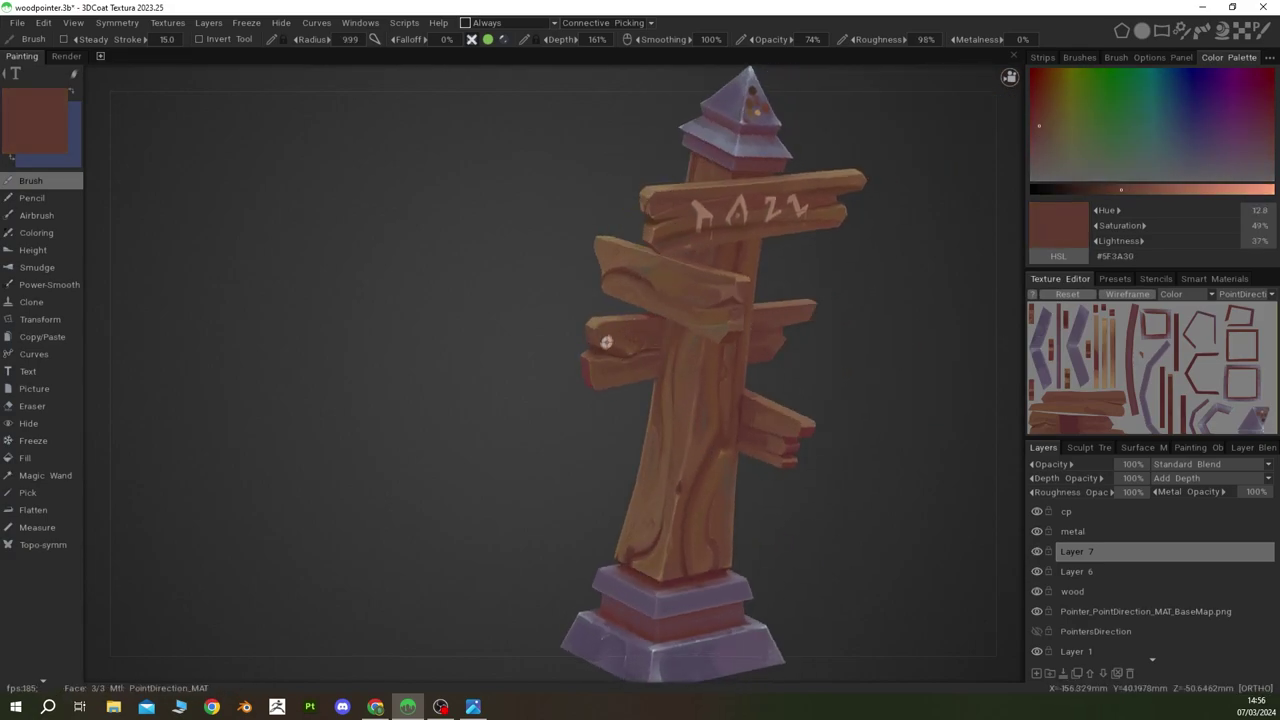
key(v)
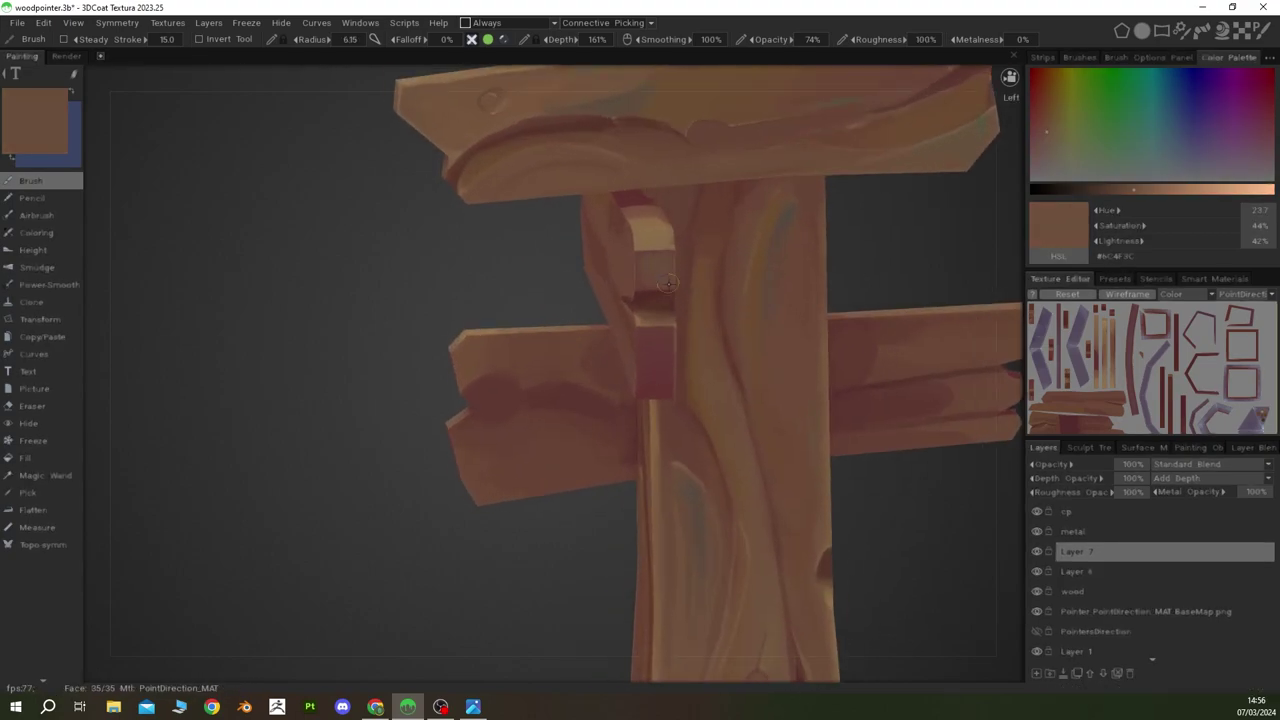
key(v)
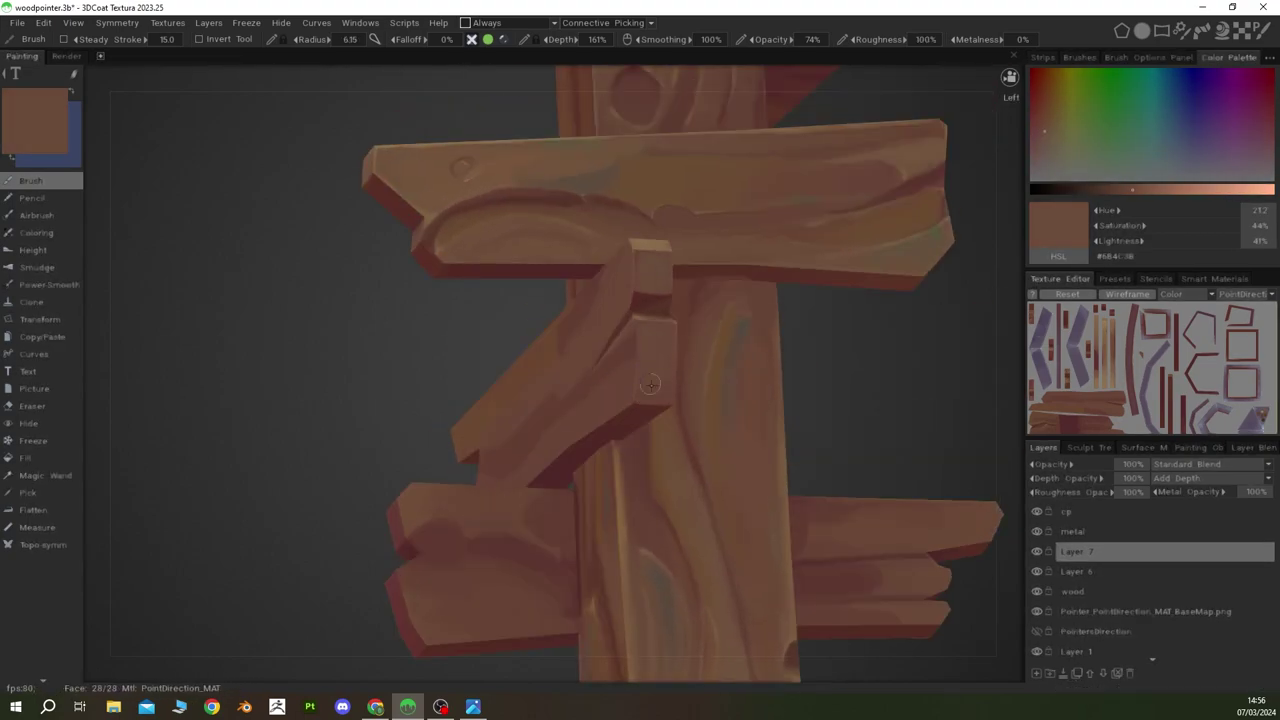
key(v)
Step: Pick a dark red-brown and enlarge the brush to shade the boards below the sign
mouse_move(621, 331)
alt+shift+mouse_down()
mouse_move(543, 393)
mouse_move(552, 371)
alt+shift+mouse_up()
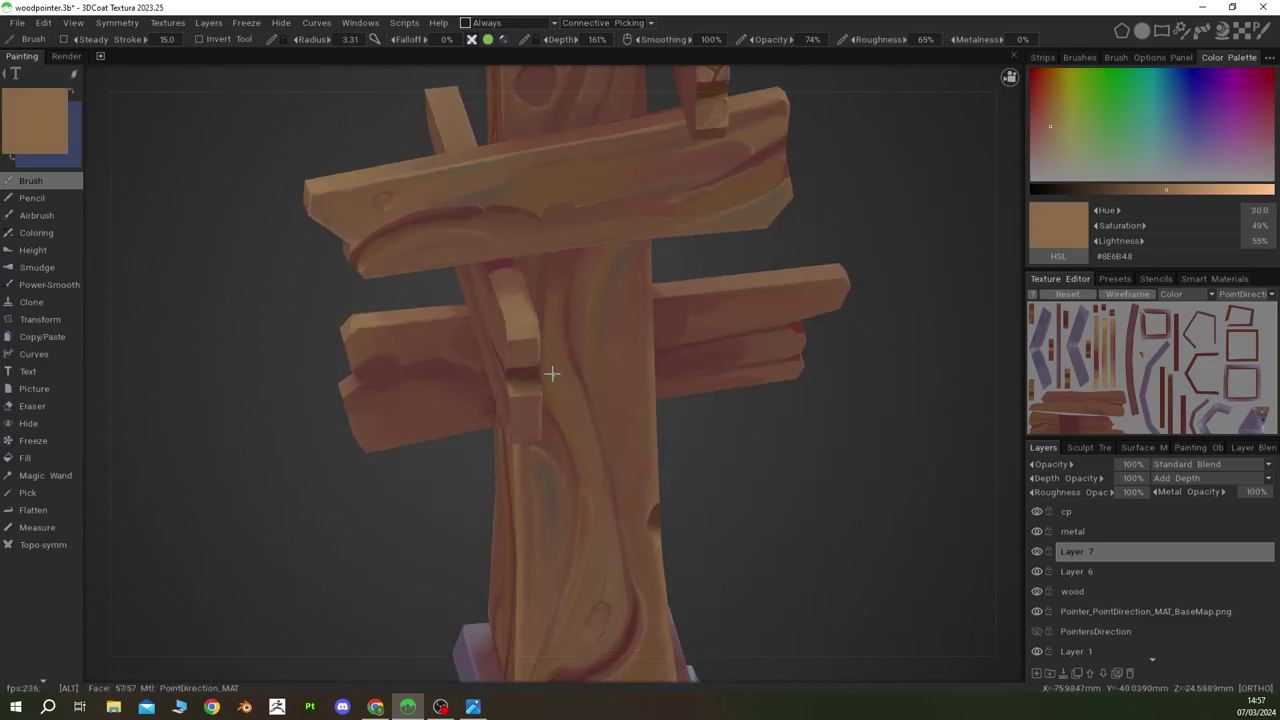
scroll(616, 330, down, 3)
alt+drag(616, 330, 551, 366)
scroll(777, 371, up, 3)
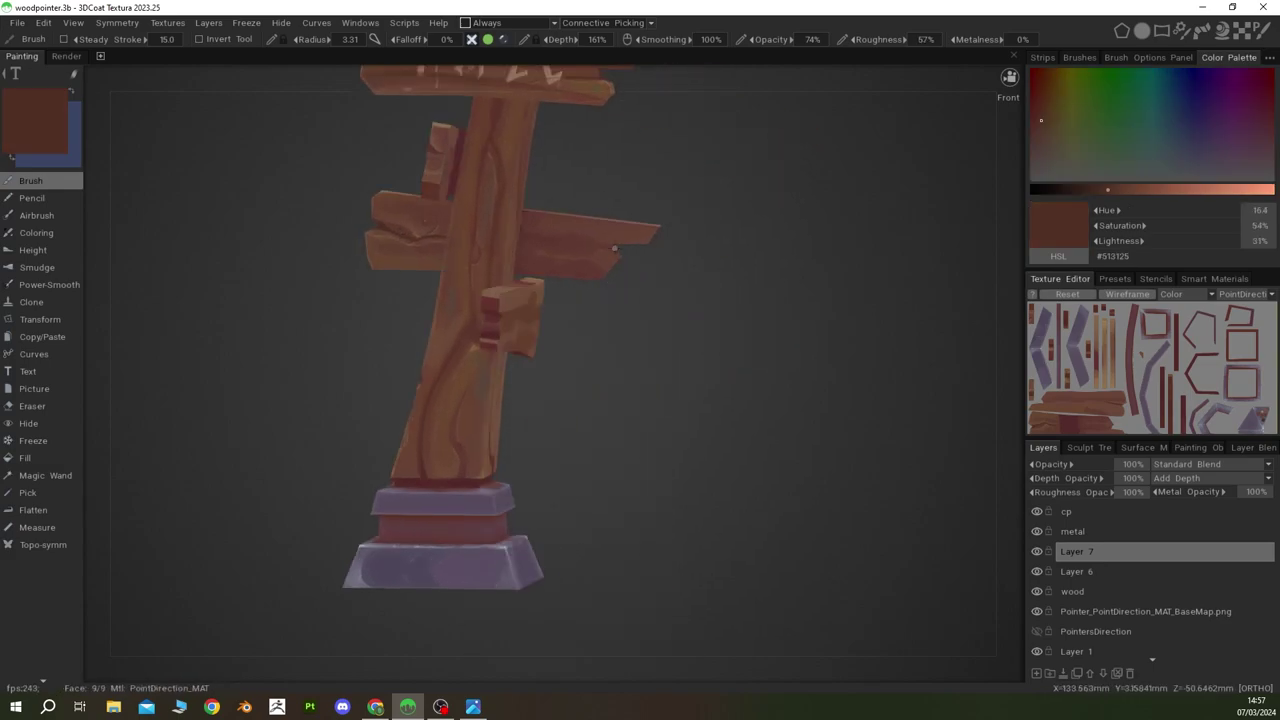
key(v)
alt+drag(500, 270, 561, 312)
key(v)
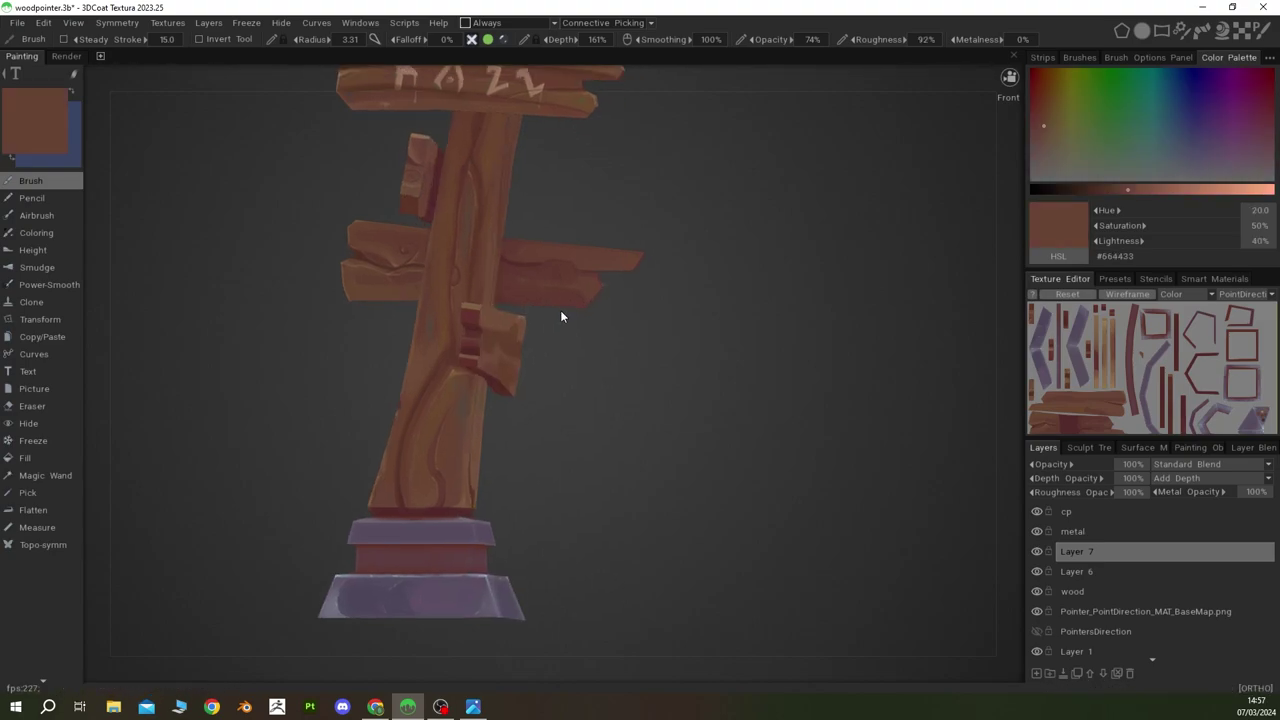
mouse_move(562, 253)
alt+mouse_down()
mouse_move(615, 168)
mouse_move(505, 242)
alt+mouse_up()
Step: Paint reddish-brown shading on the right crossboard and side block, finishing on a light tan
key(v)
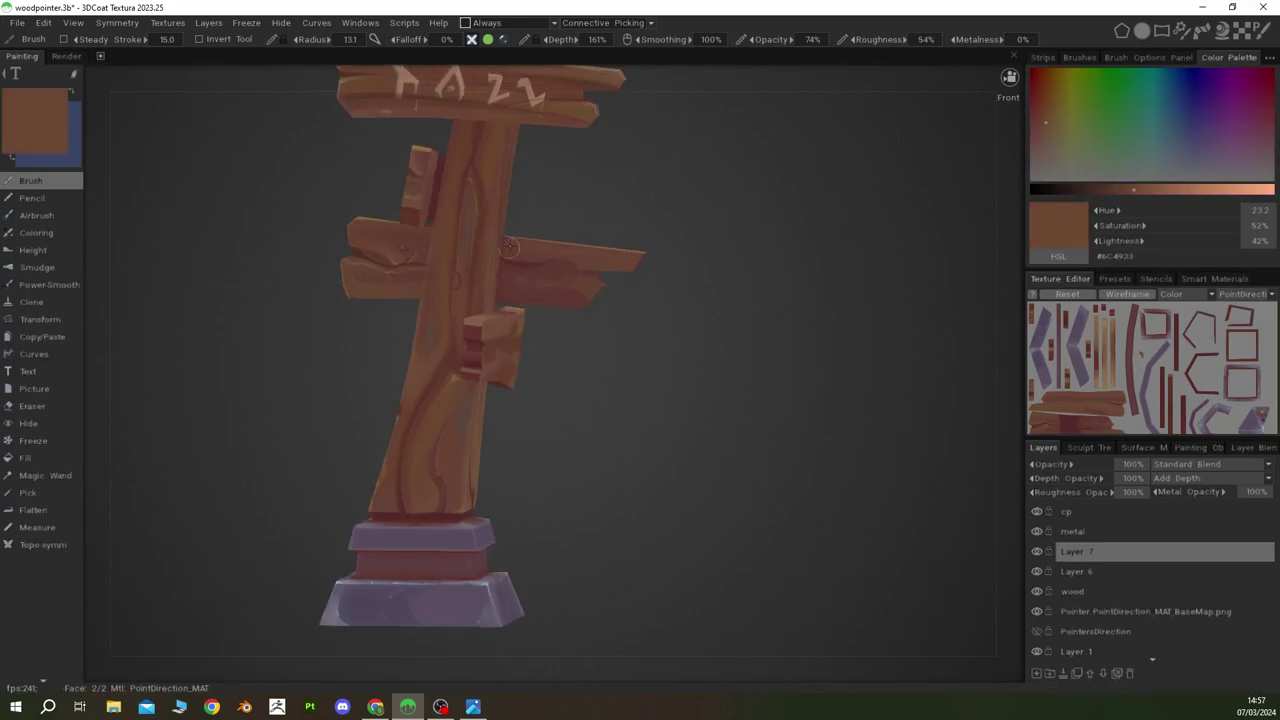
key(v)
key(v)
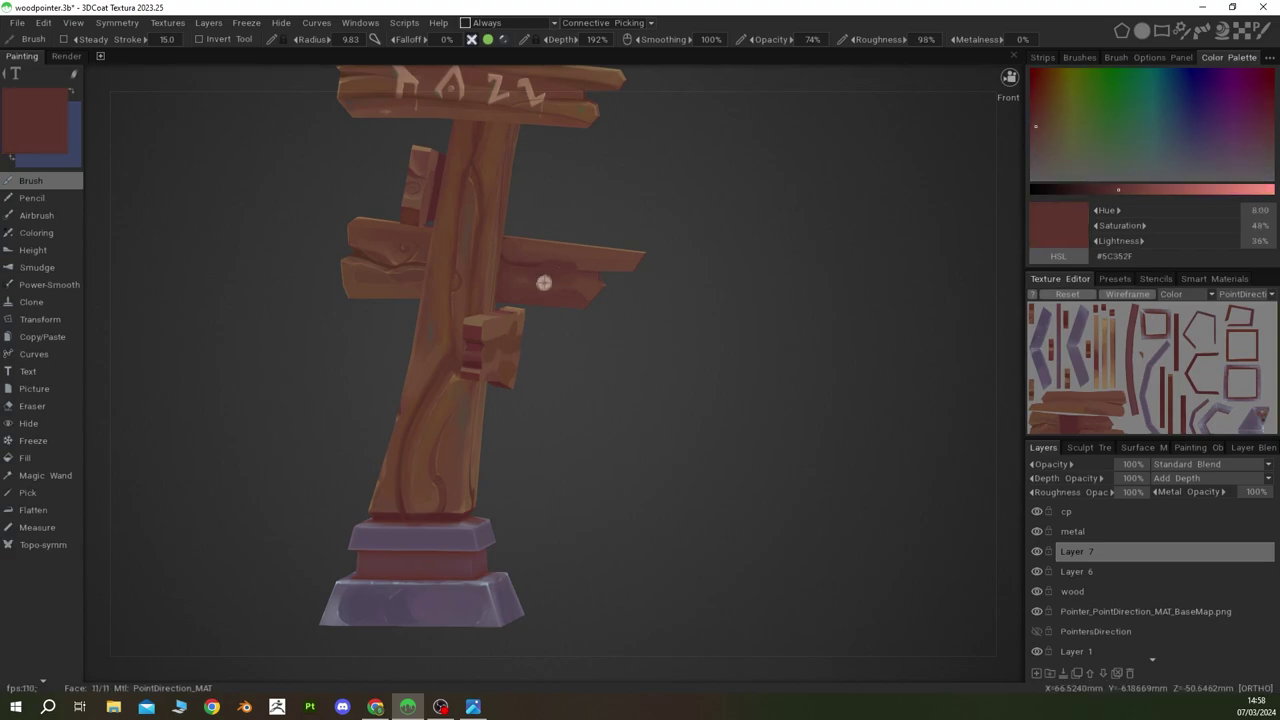
key(v)
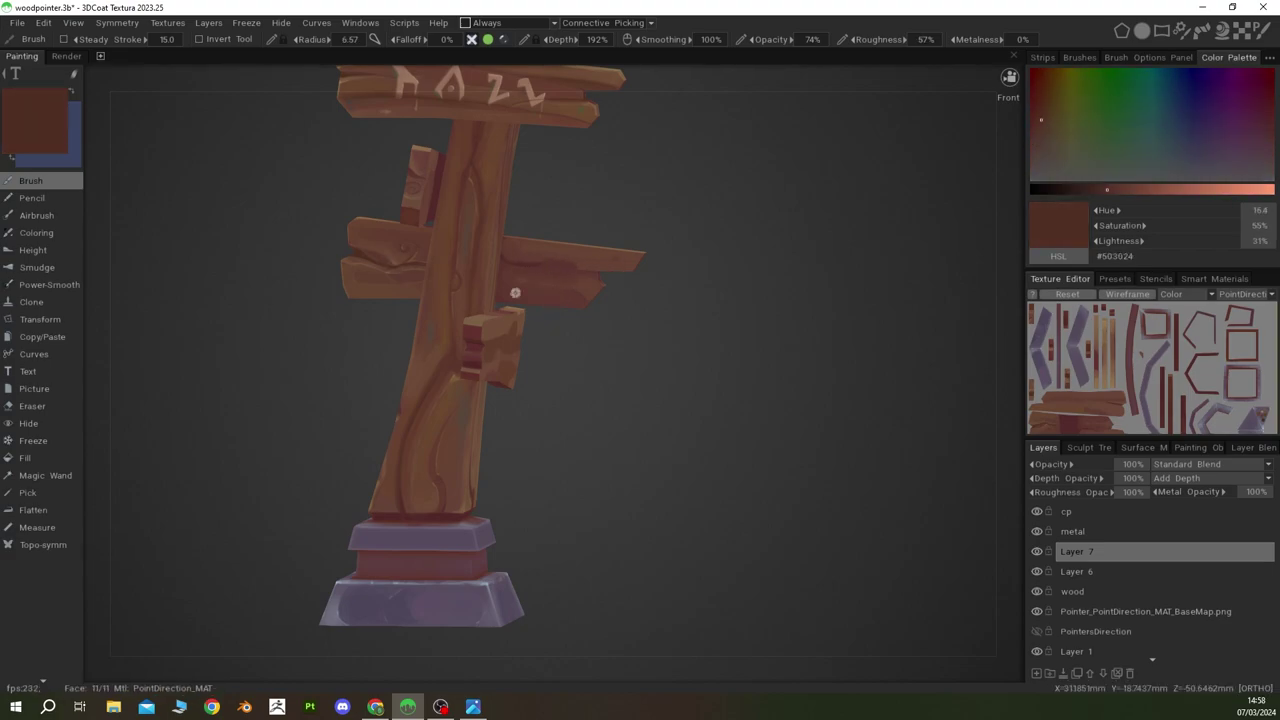
key(v)
scroll(515, 292, up, 3)
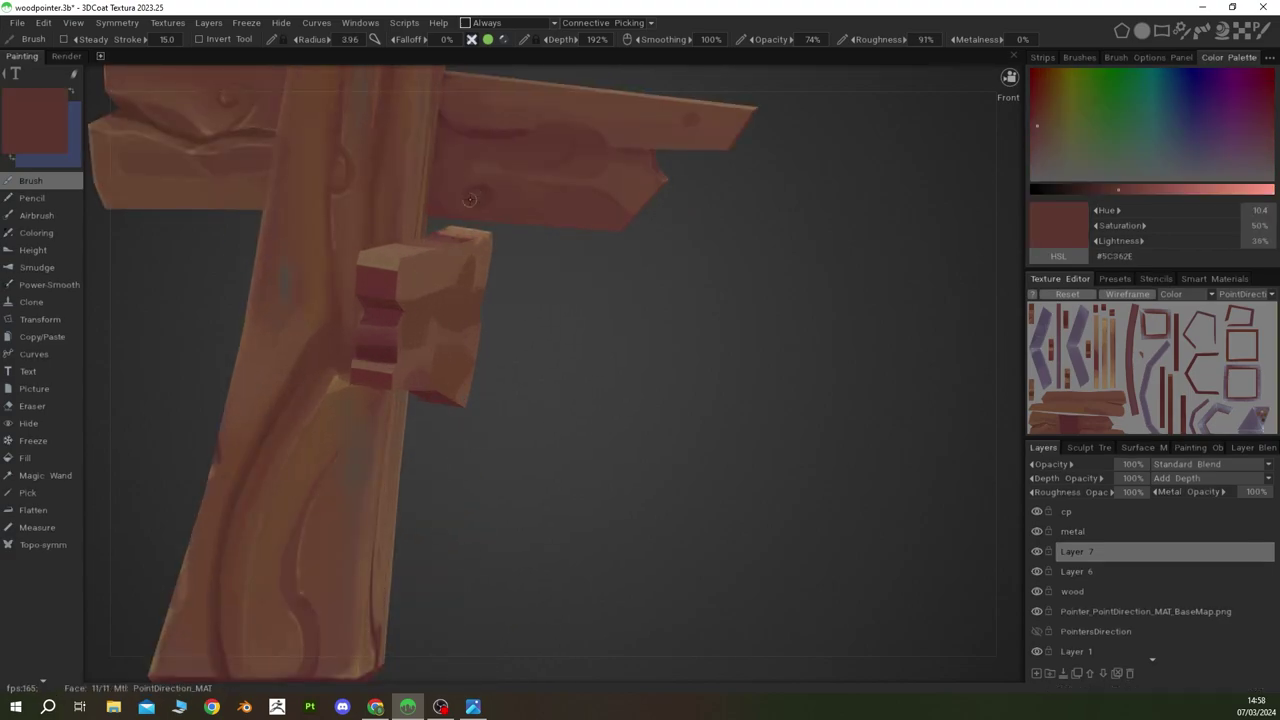
key(v)
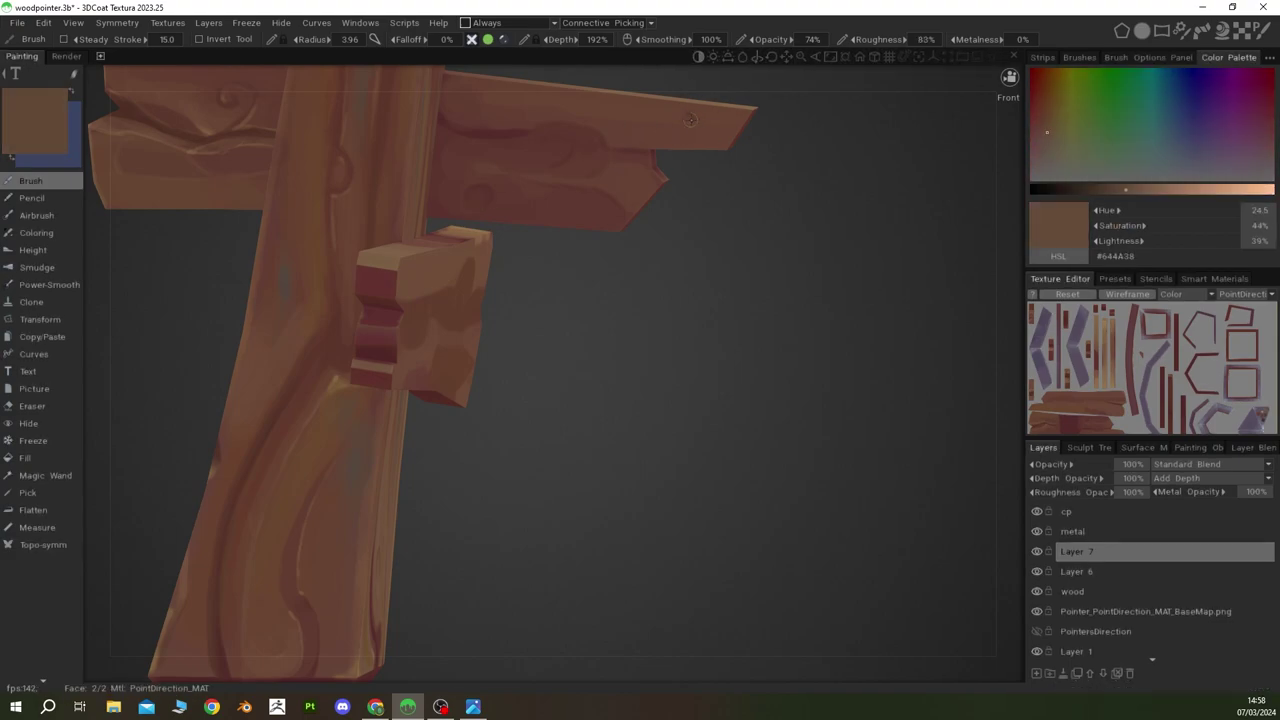
scroll(690, 120, down, 3)
alt+drag(500, 318, 583, 300)
Step: Sample pale tan, mid and dark red-browns, and shrink the brush for fine grain on a horizontal board
scroll(440, 380, up, 3)
key(v)
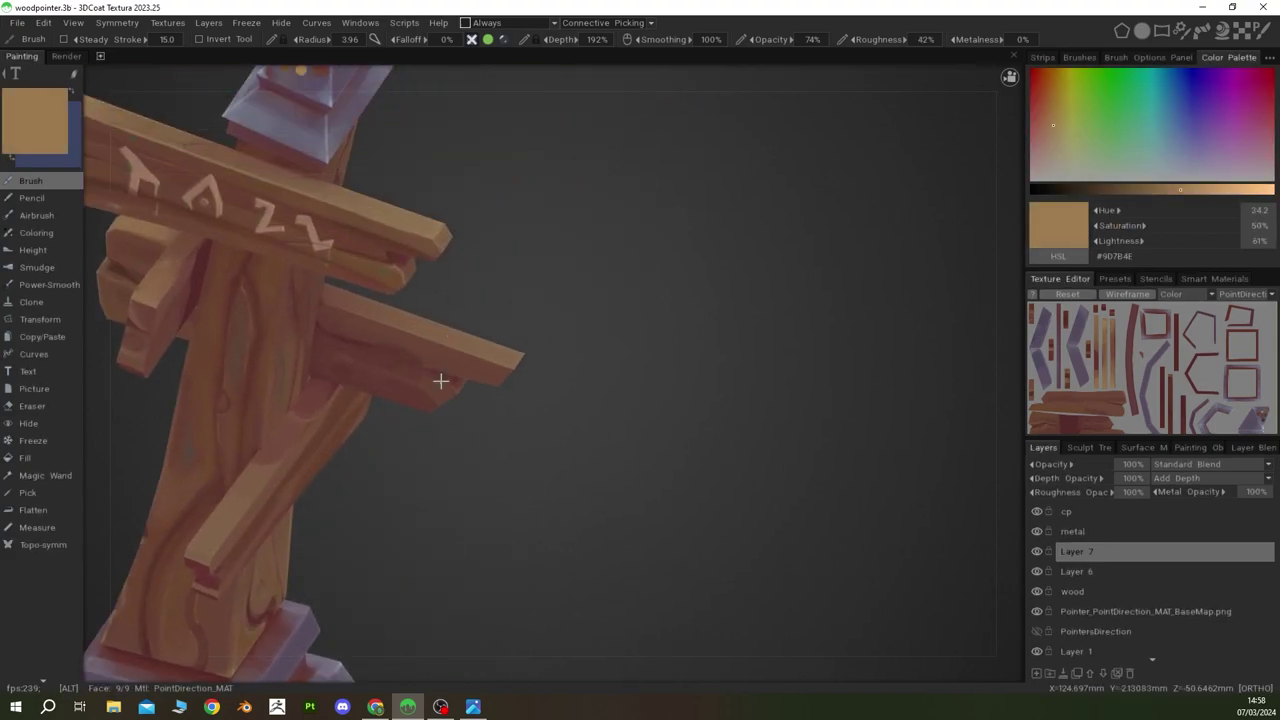
mouse_move(440, 380)
alt+mouse_down()
mouse_move(424, 315)
mouse_move(445, 370)
alt+mouse_up()
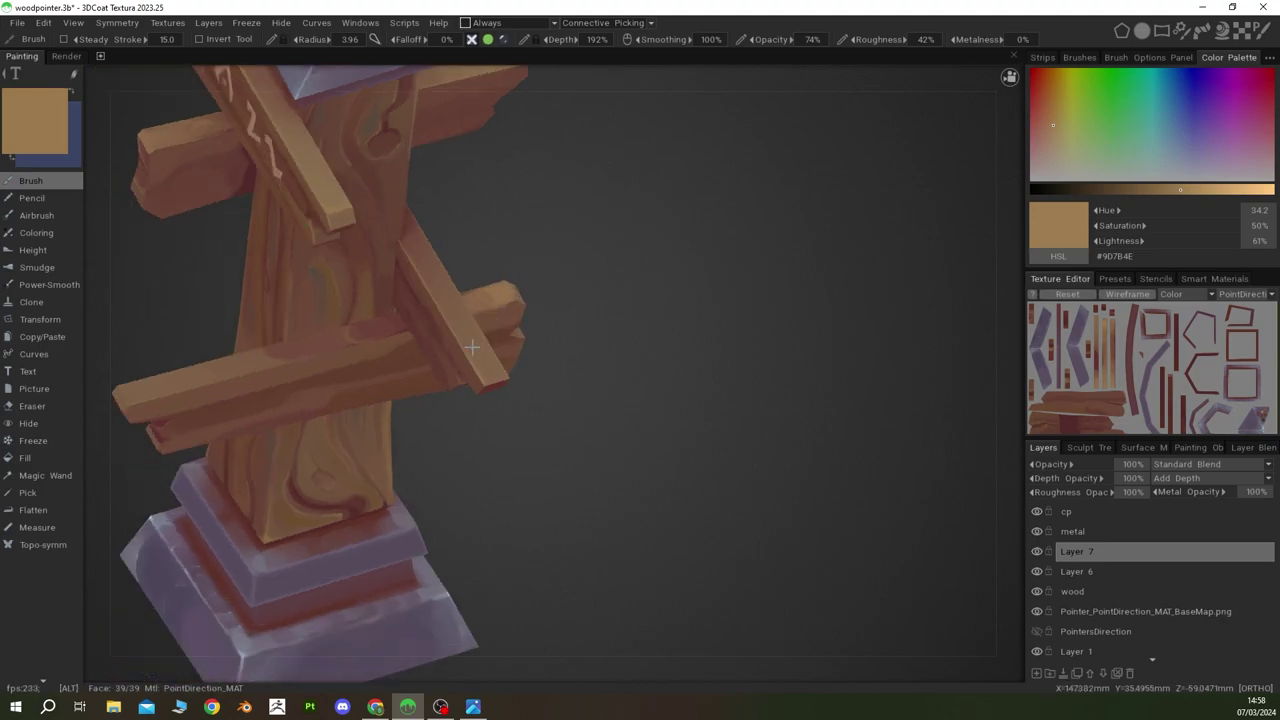
scroll(445, 370, up, 3)
key(v)
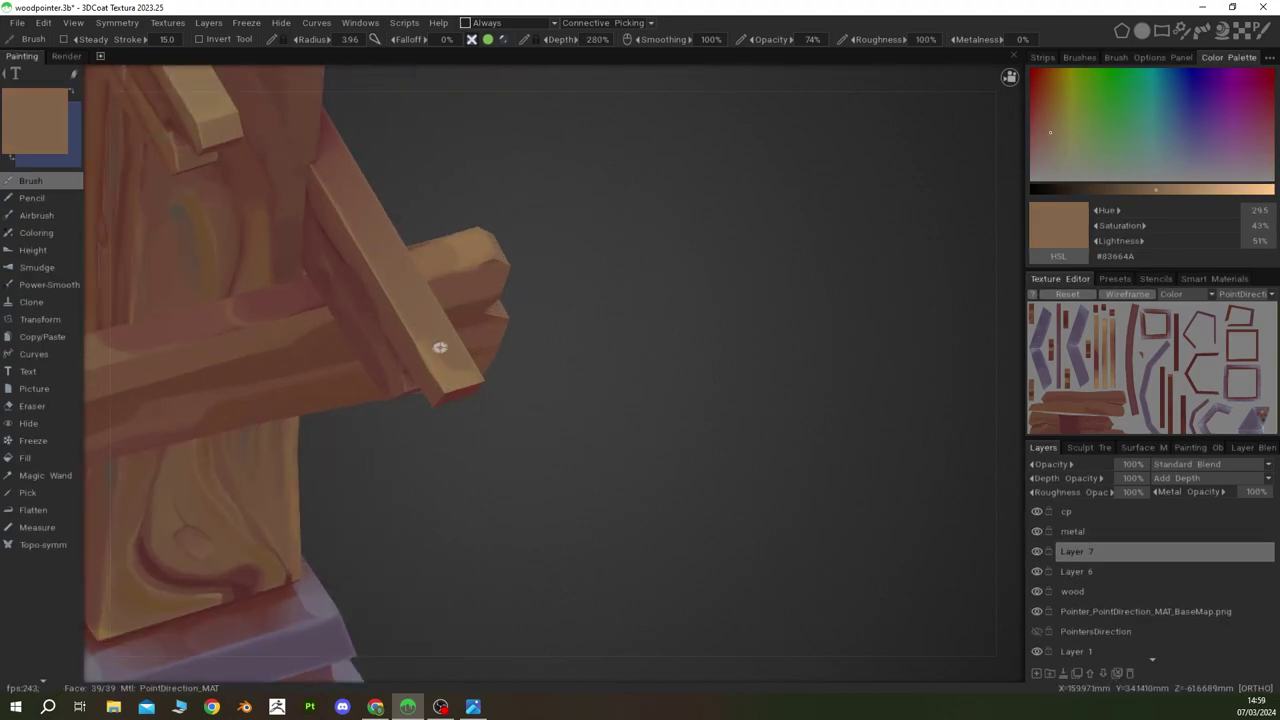
mouse_move(431, 321)
alt+mouse_down()
mouse_move(434, 397)
mouse_move(391, 357)
alt+mouse_up()
key(v)
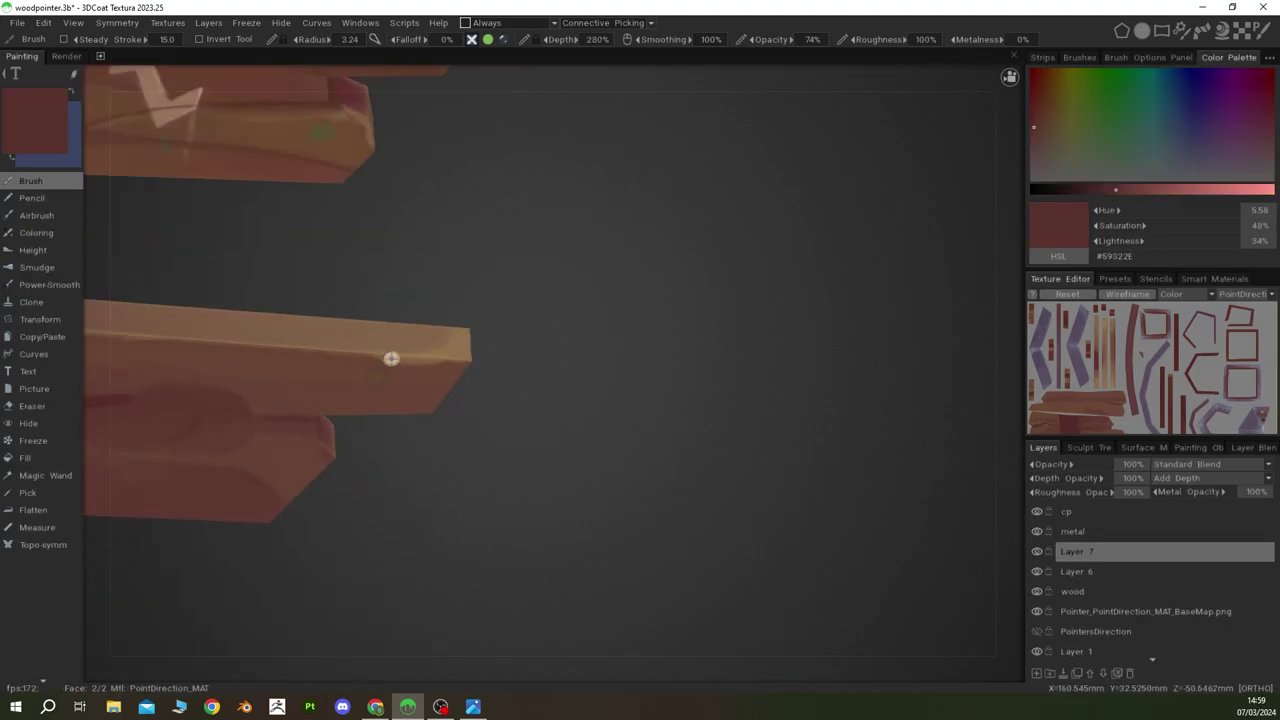
key(v)
key(bracketleft)
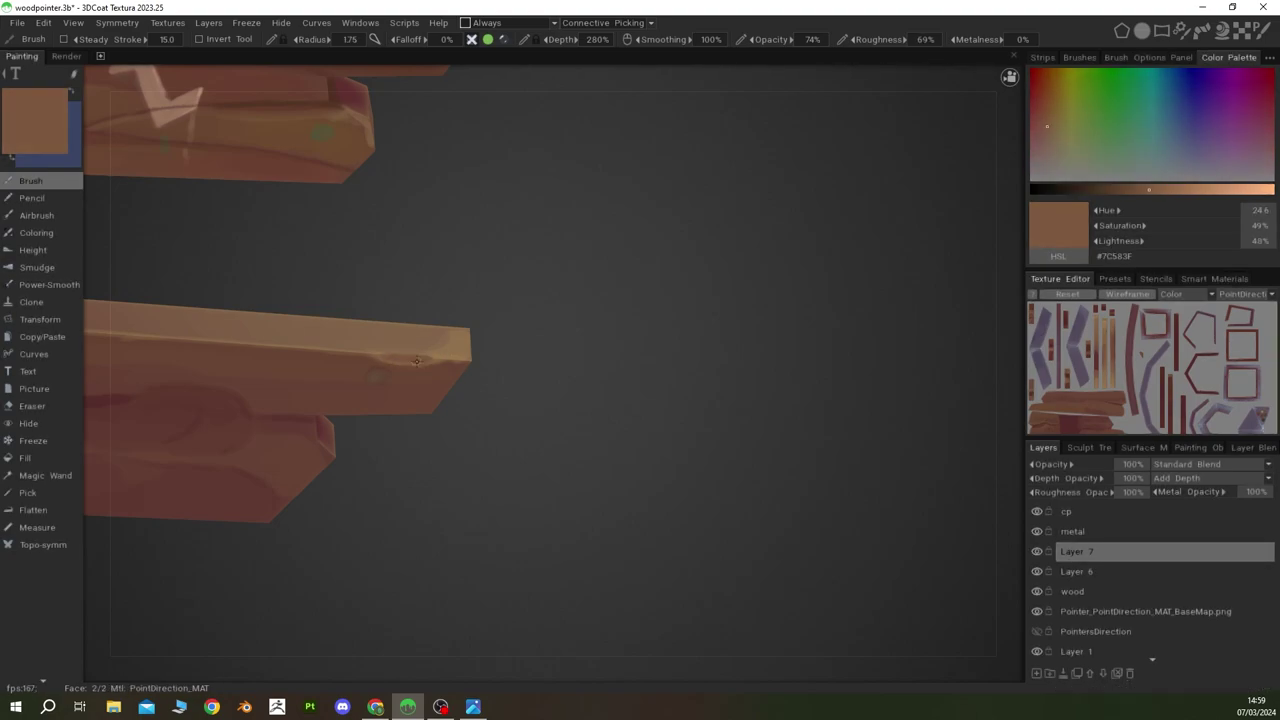
key(v)
Step: Paint darker brown and light wood strokes on the board and crossbeams
mouse_move(417, 360)
alt+mouse_down()
mouse_move(450, 507)
mouse_move(463, 301)
alt+mouse_up()
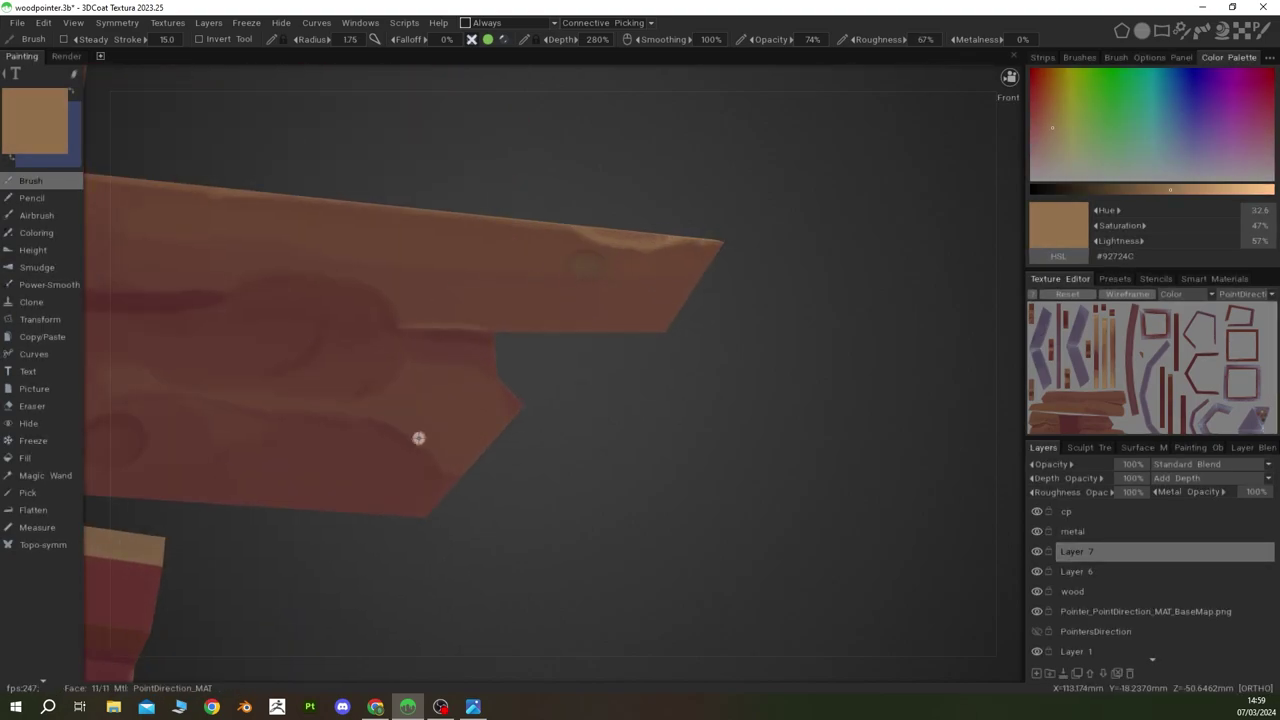
scroll(452, 464, up, 2)
mouse_move(488, 380)
alt+mouse_down()
mouse_move(486, 466)
mouse_move(511, 406)
alt+mouse_up()
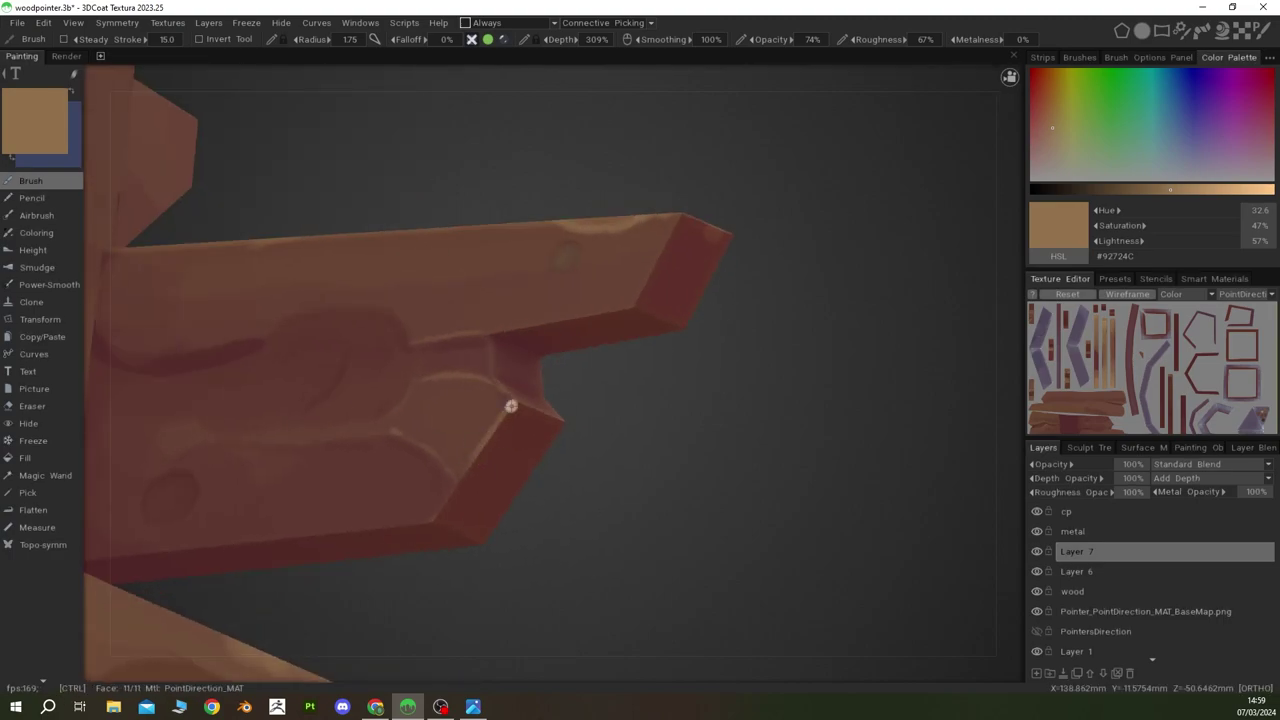
key(v)
key(v)
mouse_move(627, 314)
alt+mouse_down()
mouse_move(700, 400)
mouse_move(778, 448)
mouse_move(665, 380)
alt+mouse_up()
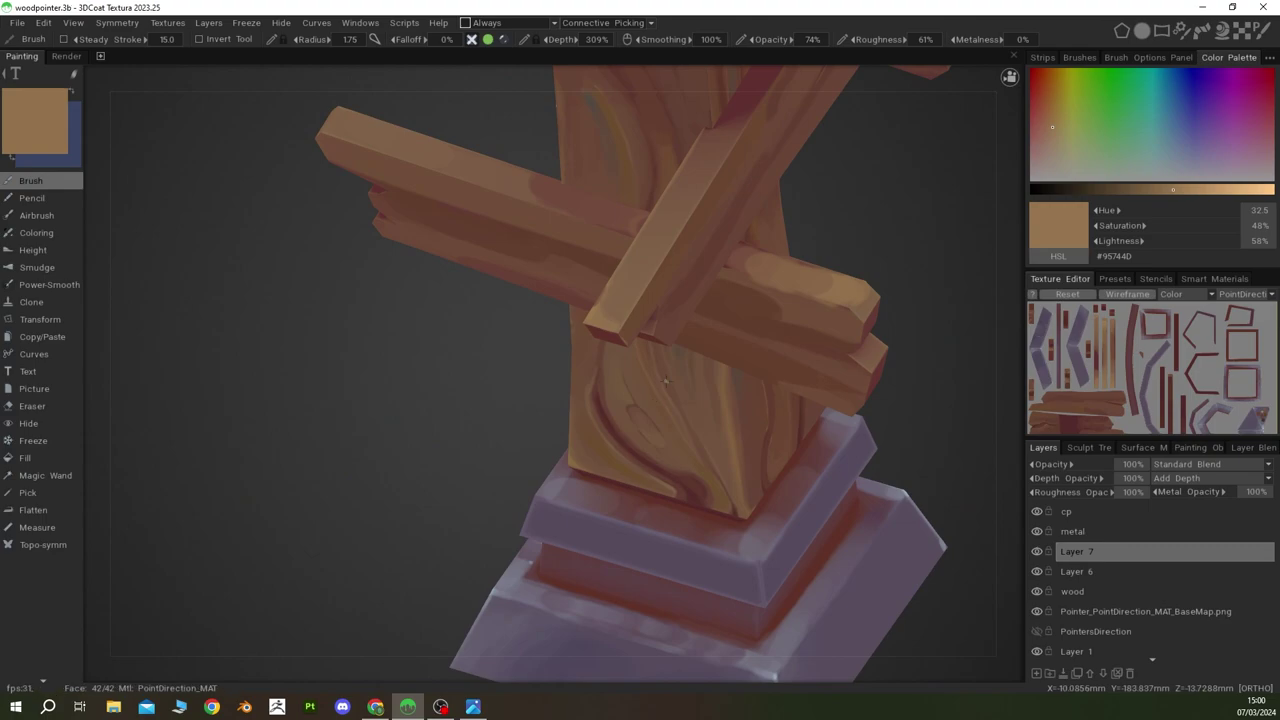
scroll(617, 323, down, 5)
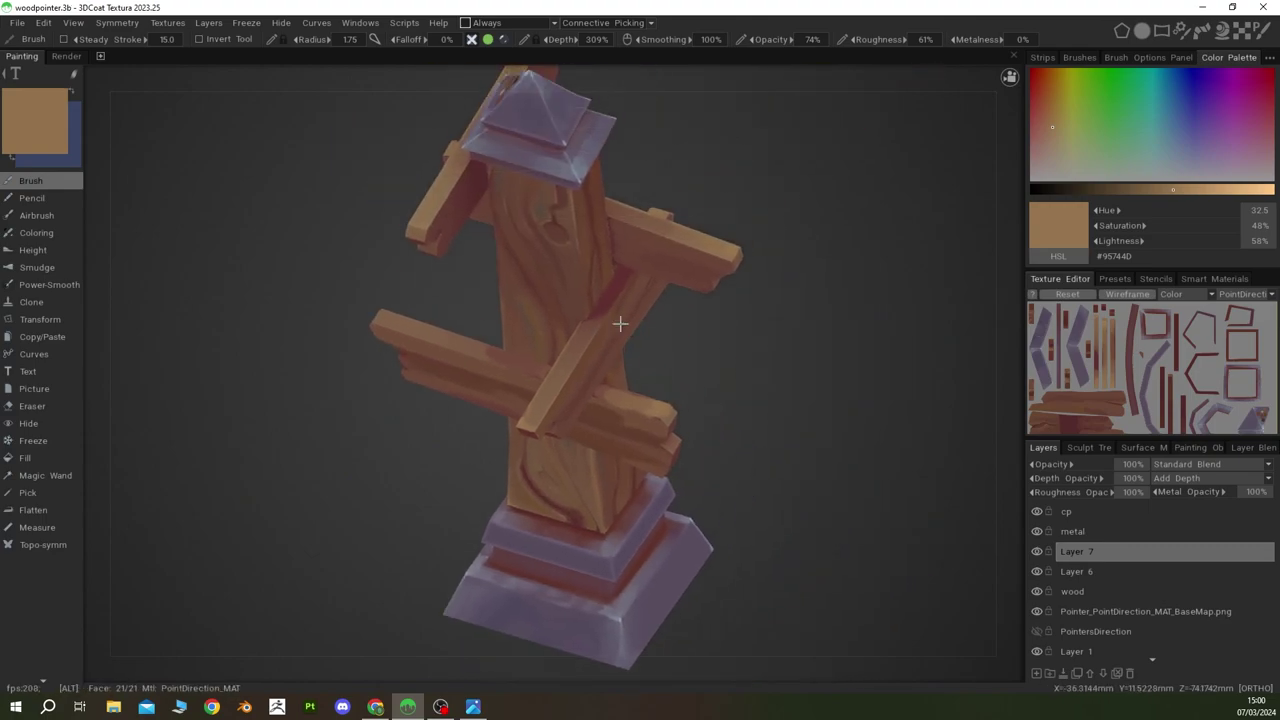
scroll(617, 323, up, 5)
alt+drag(617, 323, 449, 413)
key(v)
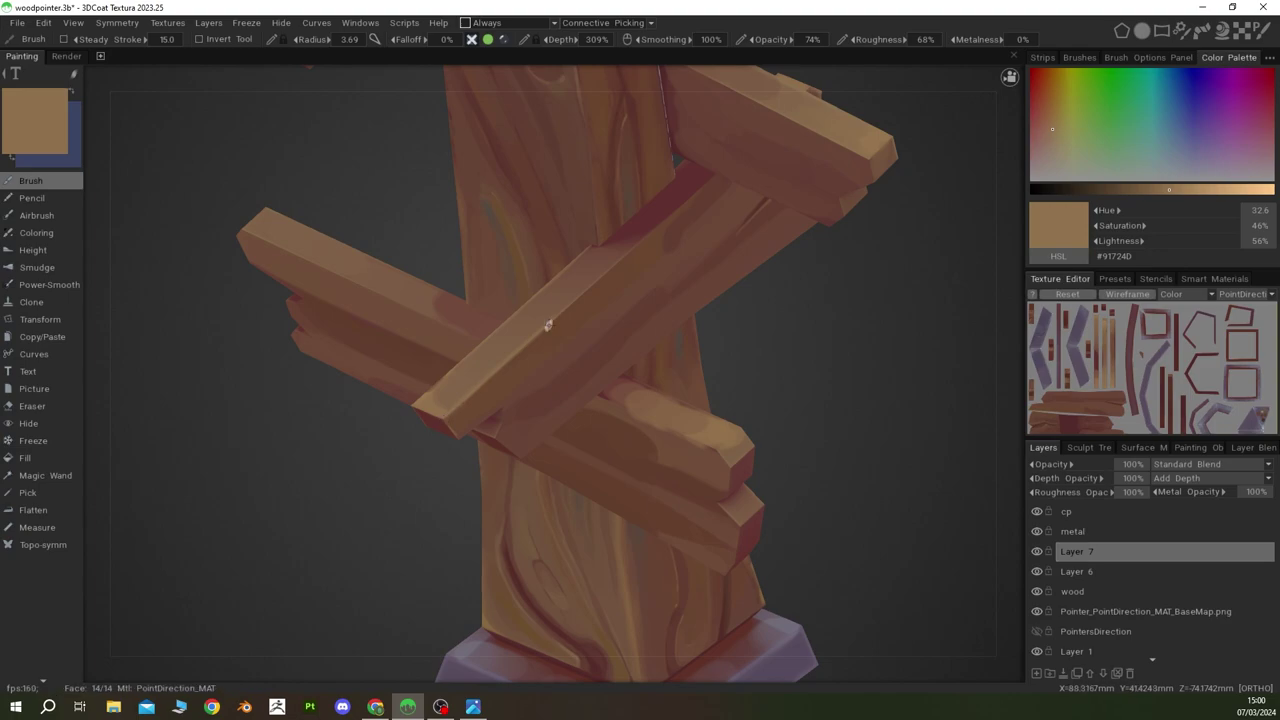
Step: Add dark red-brown shading around the post and base
mouse_move(600, 275)
alt+mouse_down()
mouse_move(700, 190)
mouse_move(642, 244)
mouse_move(499, 289)
mouse_move(568, 302)
alt+mouse_up()
scroll(583, 326, down, 5)
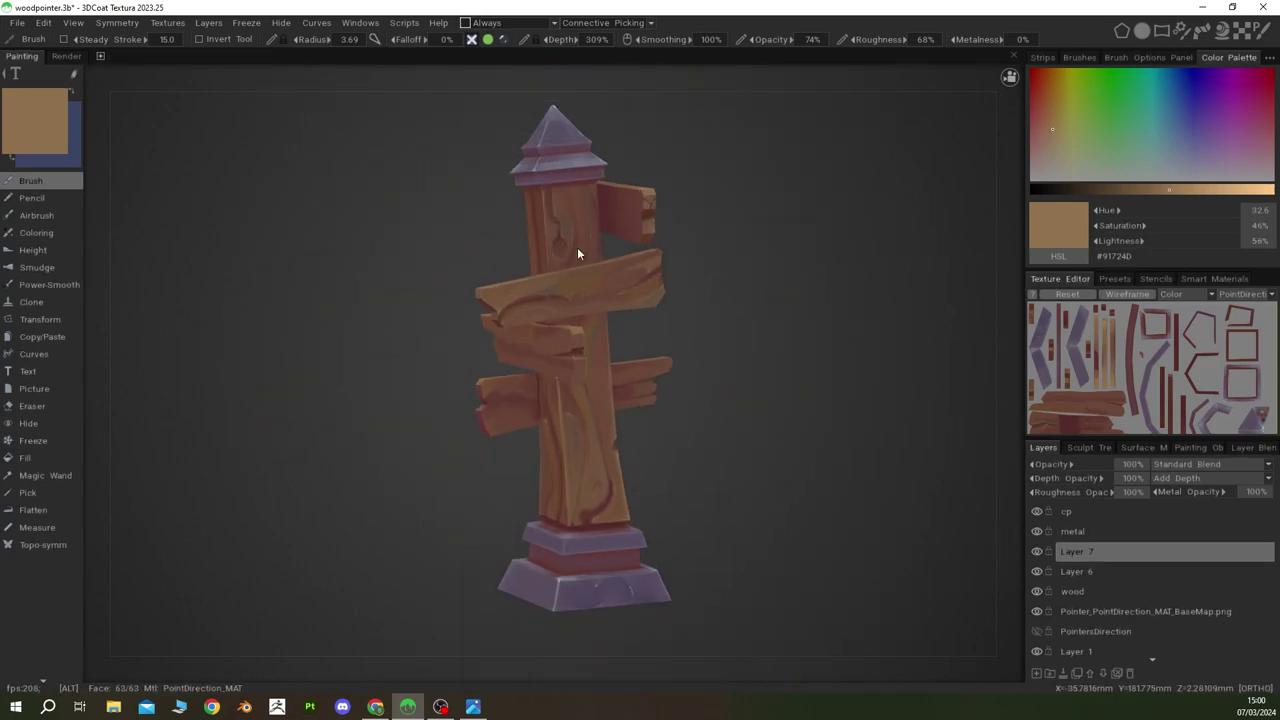
alt+drag(577, 251, 697, 423)
scroll(697, 423, up, 3)
scroll(737, 366, up, 2)
key(v)
key(v)
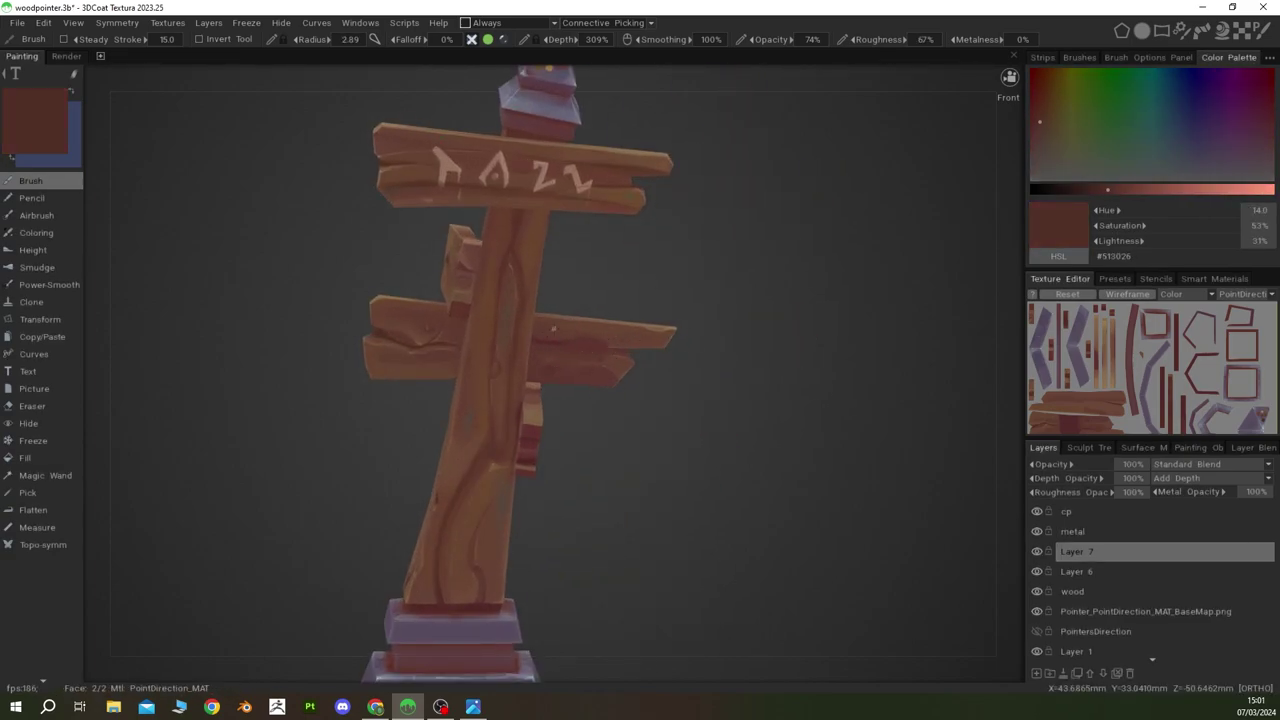
alt+drag(553, 328, 550, 331)
Step: Brush mid, darker and lighter brown grain streaks across the middle crossboards
key(v)
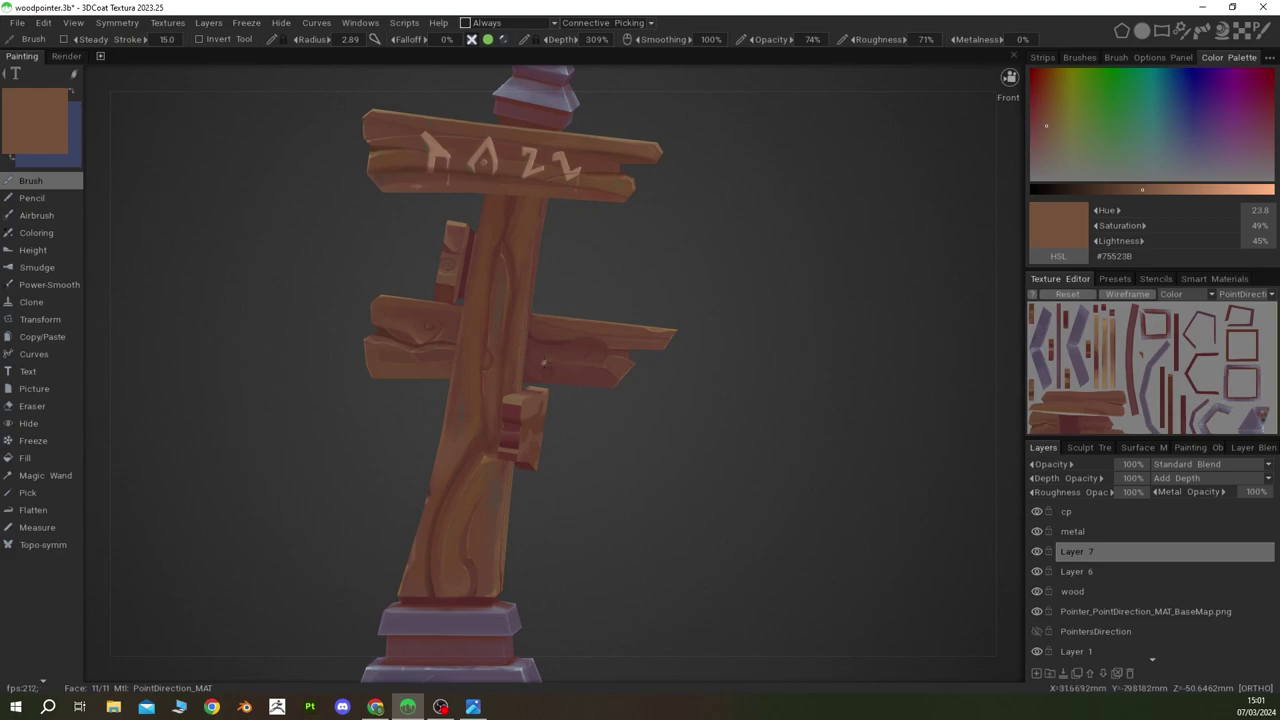
key(v)
alt+drag(612, 364, 538, 380)
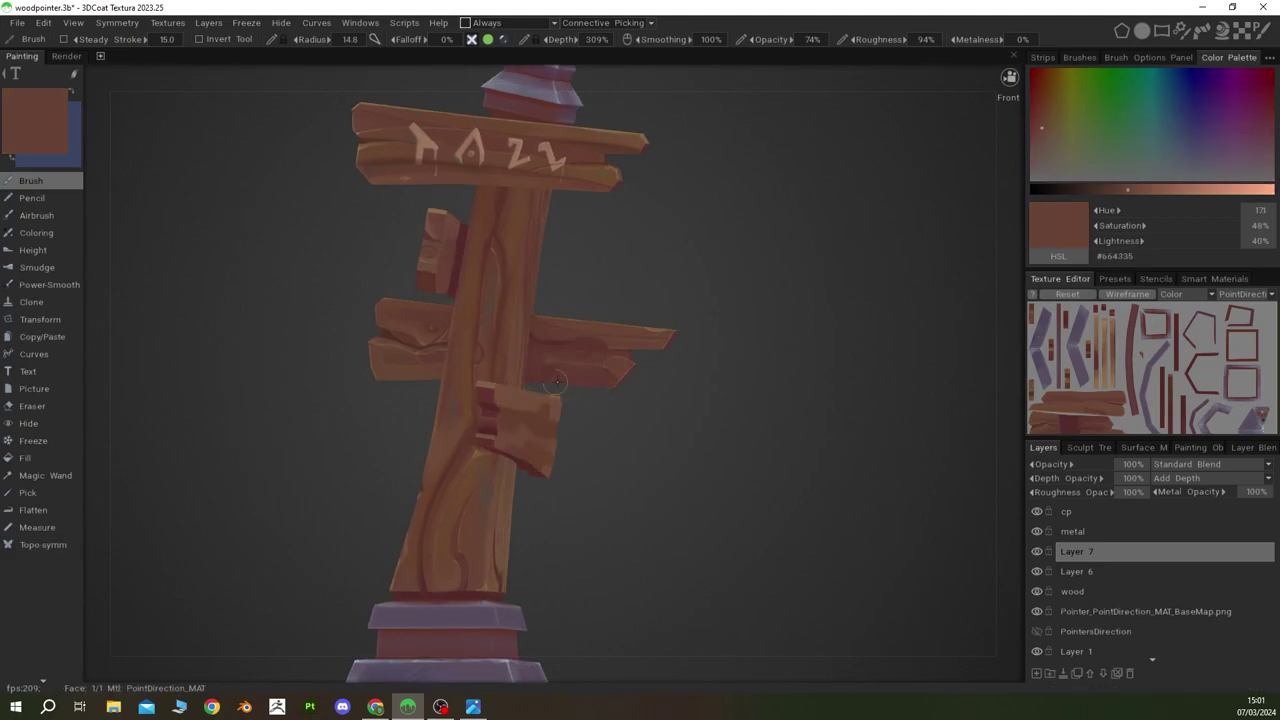
key(v)
scroll(527, 322, up, 2)
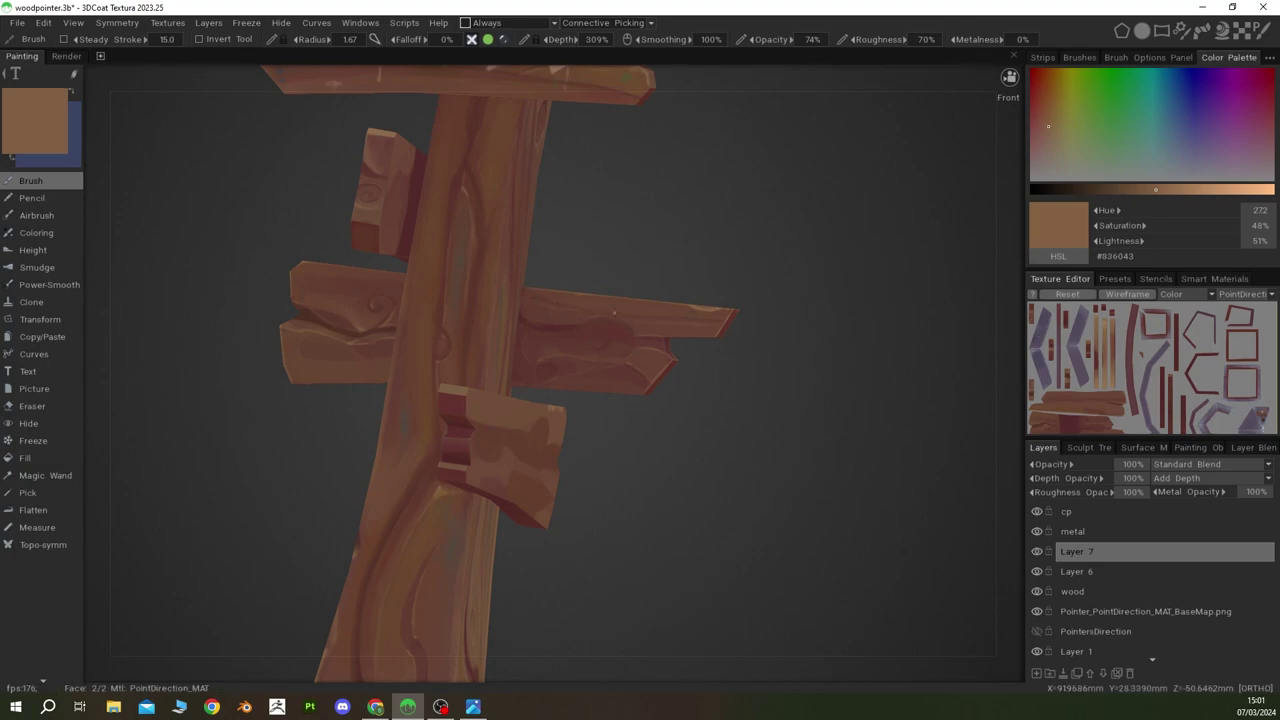
scroll(560, 426, down, 5)
mouse_move(560, 426)
alt+mouse_down()
mouse_move(880, 505)
mouse_move(524, 339)
alt+mouse_up()
Step: Sample wood browns from the board backs and paint darker tones along the grooves
key(v)
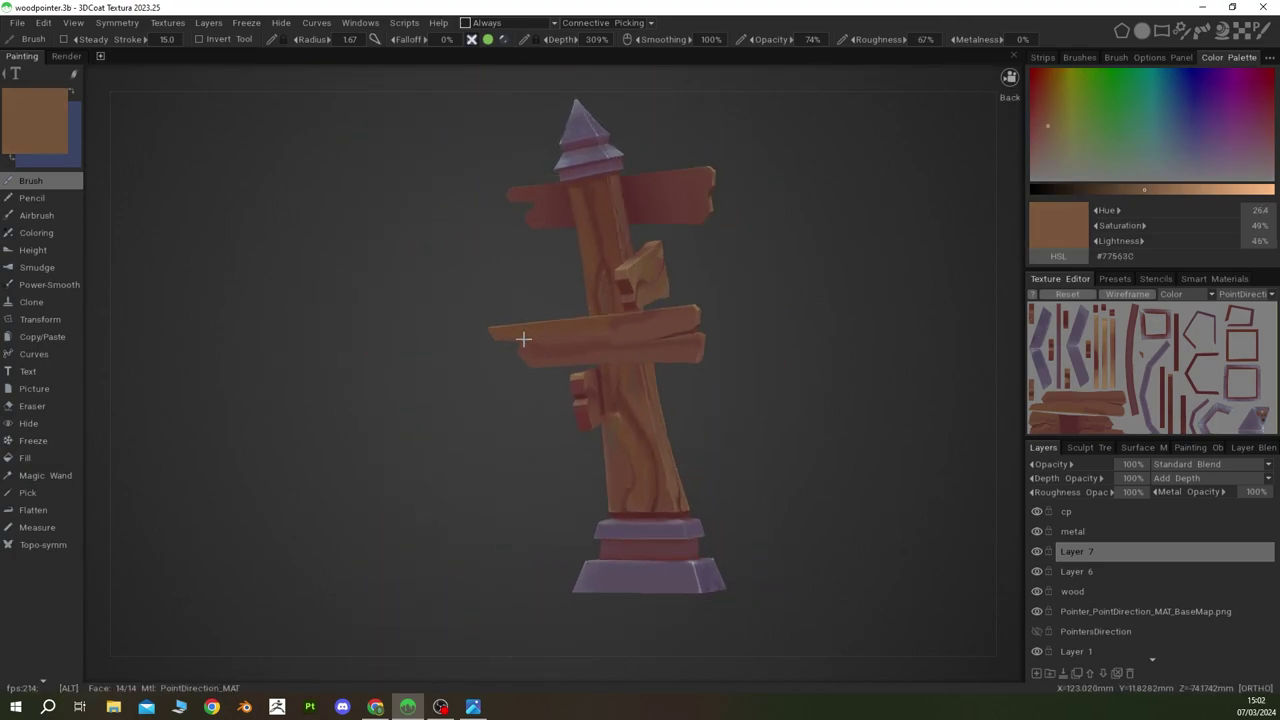
key(v)
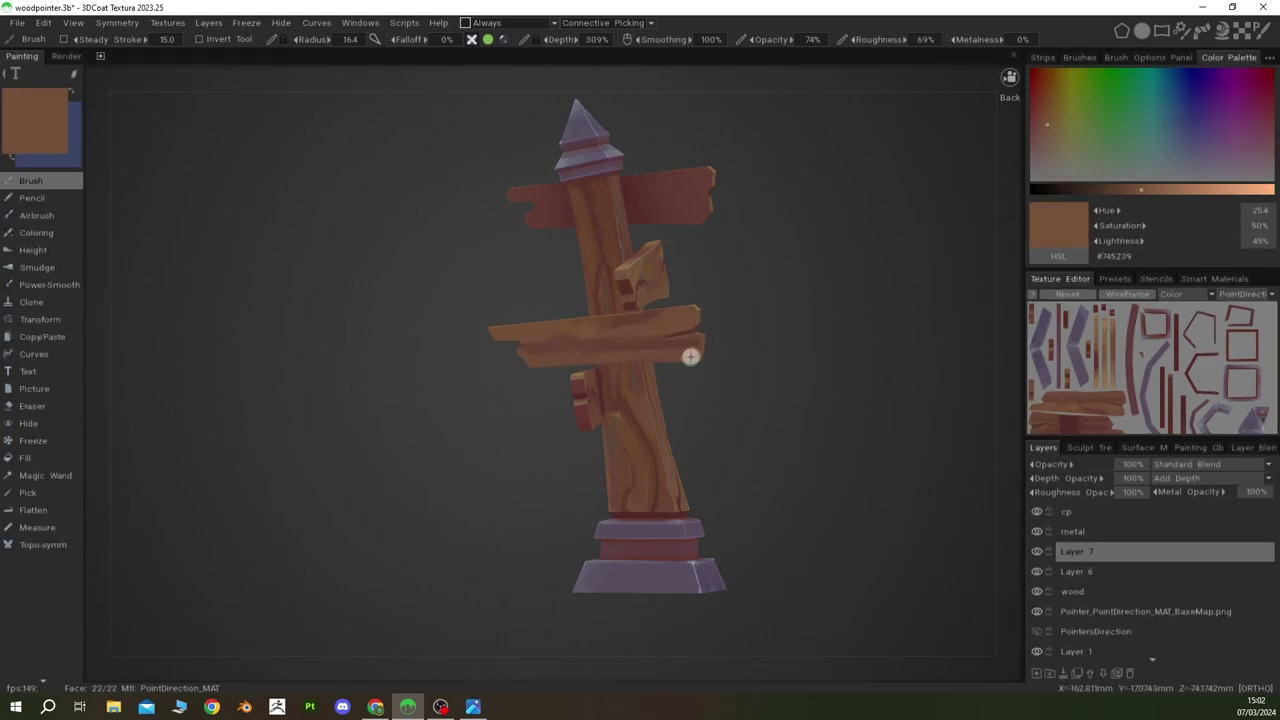
key(v)
alt+drag(643, 326, 623, 331)
key(v)
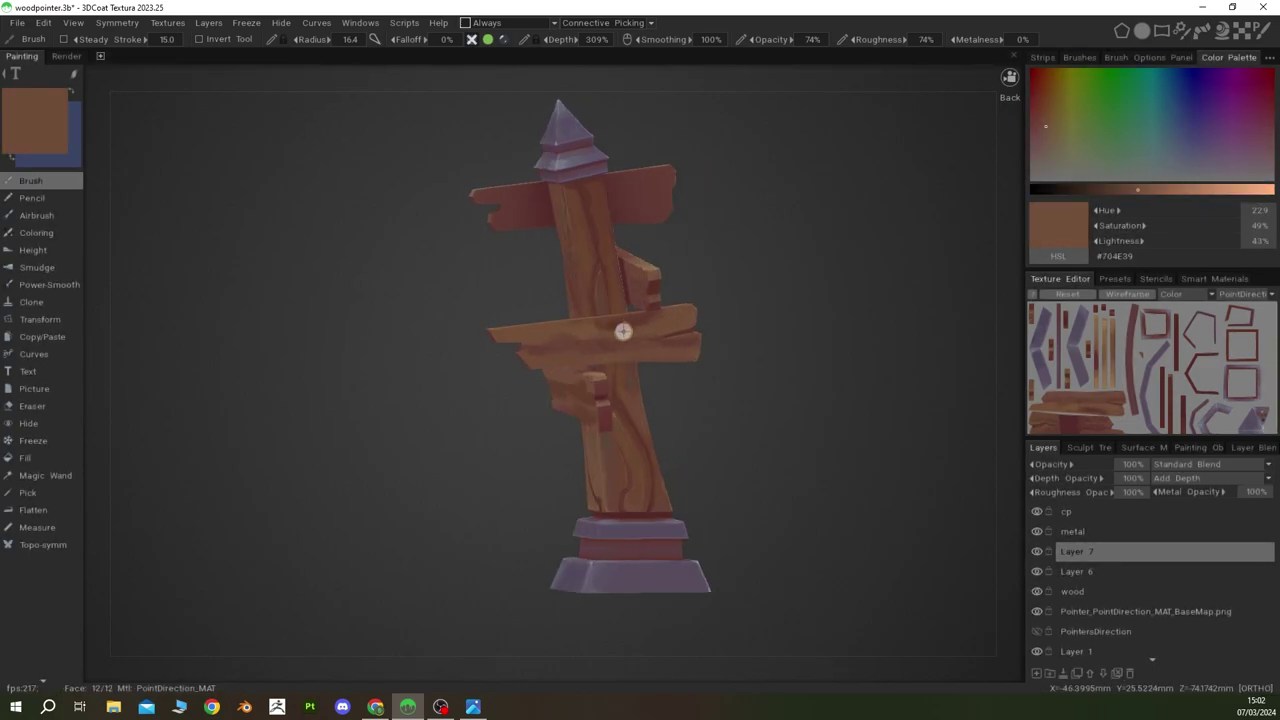
key(v)
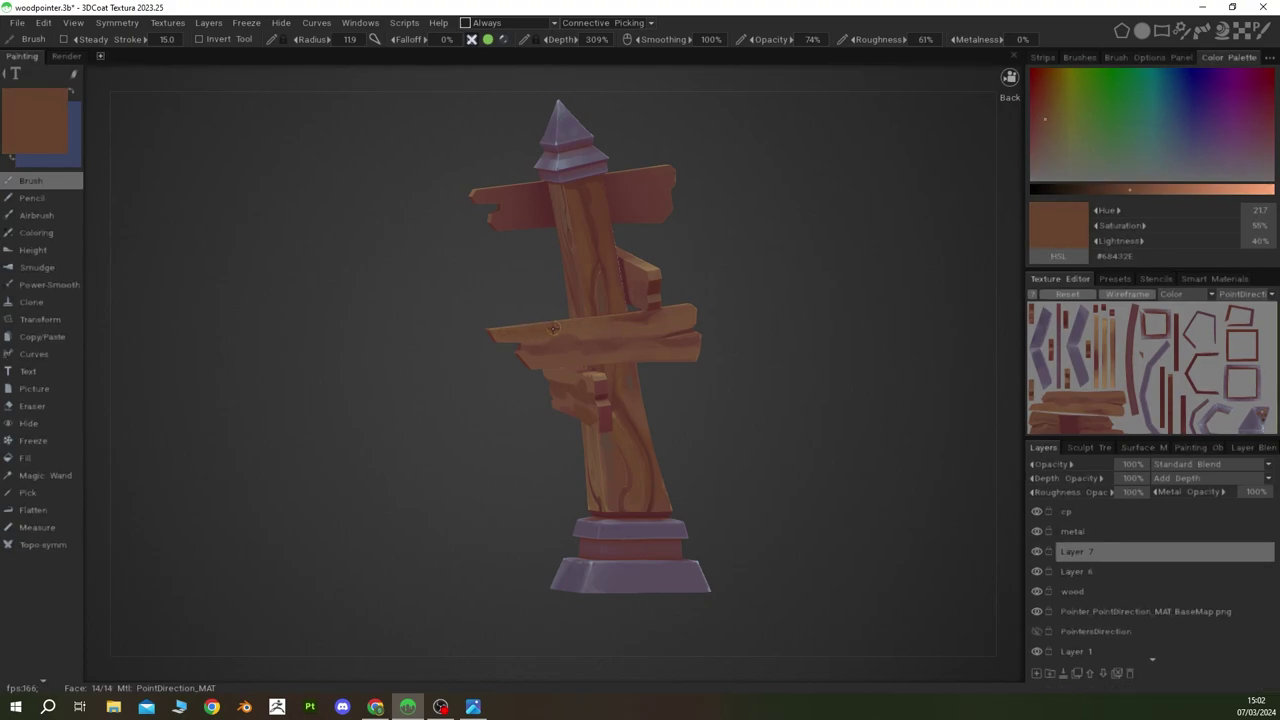
key(v)
Step: Layer darker, lighter, dark red and mid-brown strokes along the middle signboards
scroll(677, 389, down, 3)
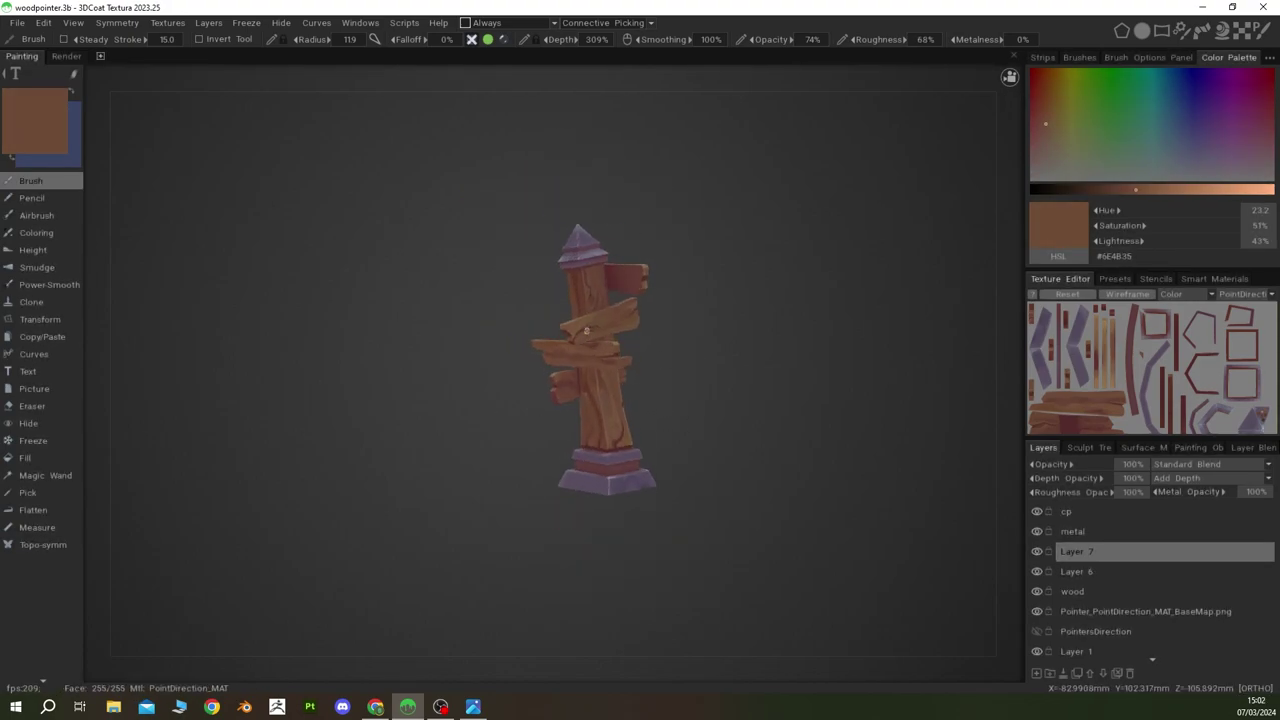
key(v)
scroll(537, 349, up, 3)
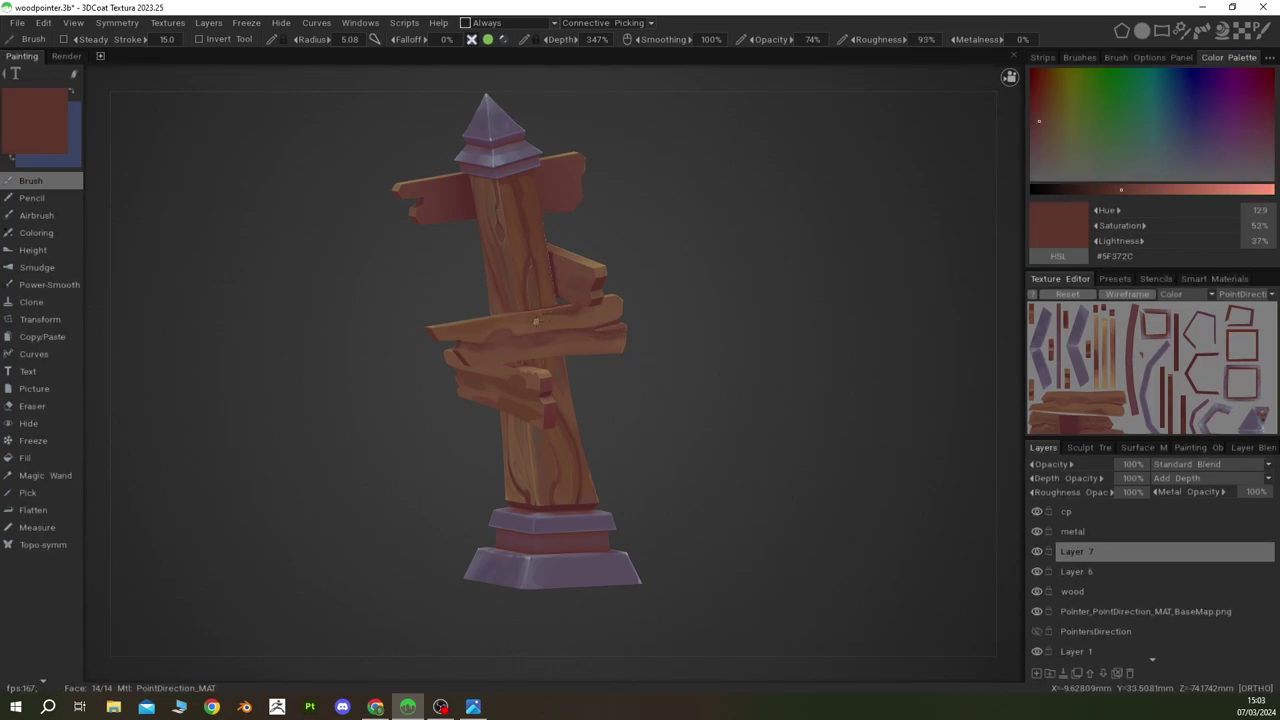
key(v)
key(v)
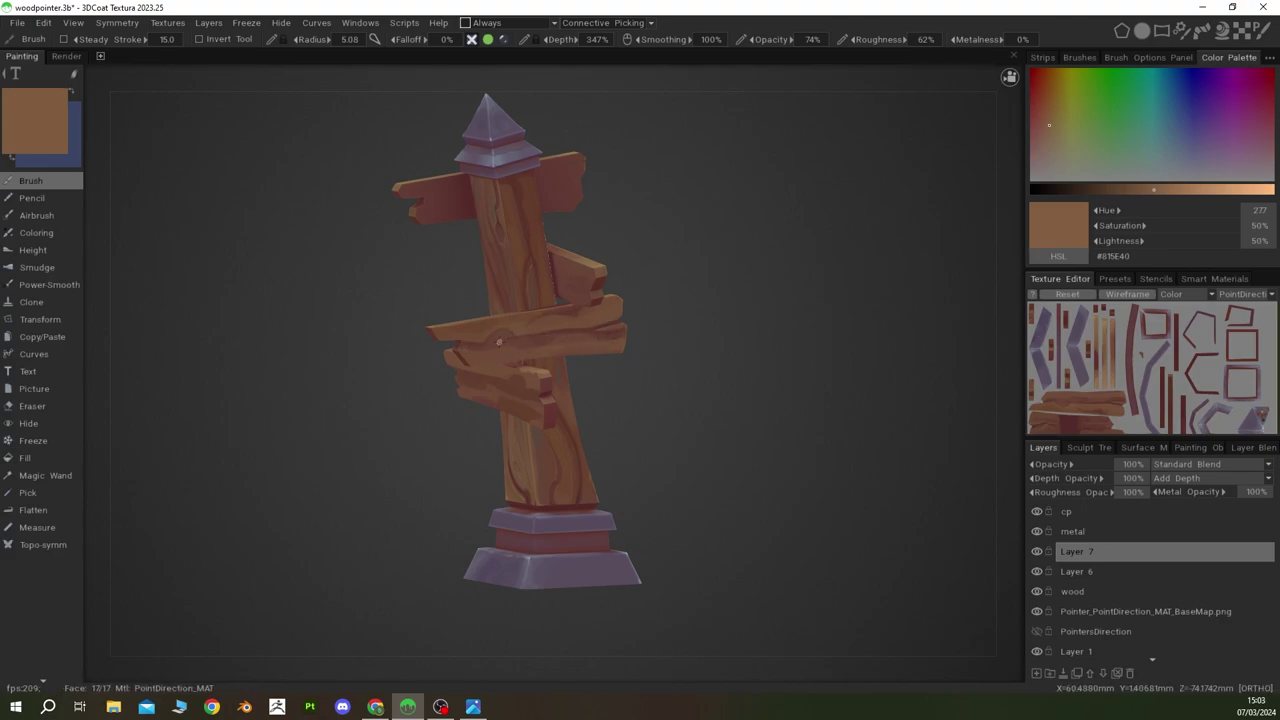
key(v)
scroll(506, 334, up, 4)
scroll(414, 309, up, 1)
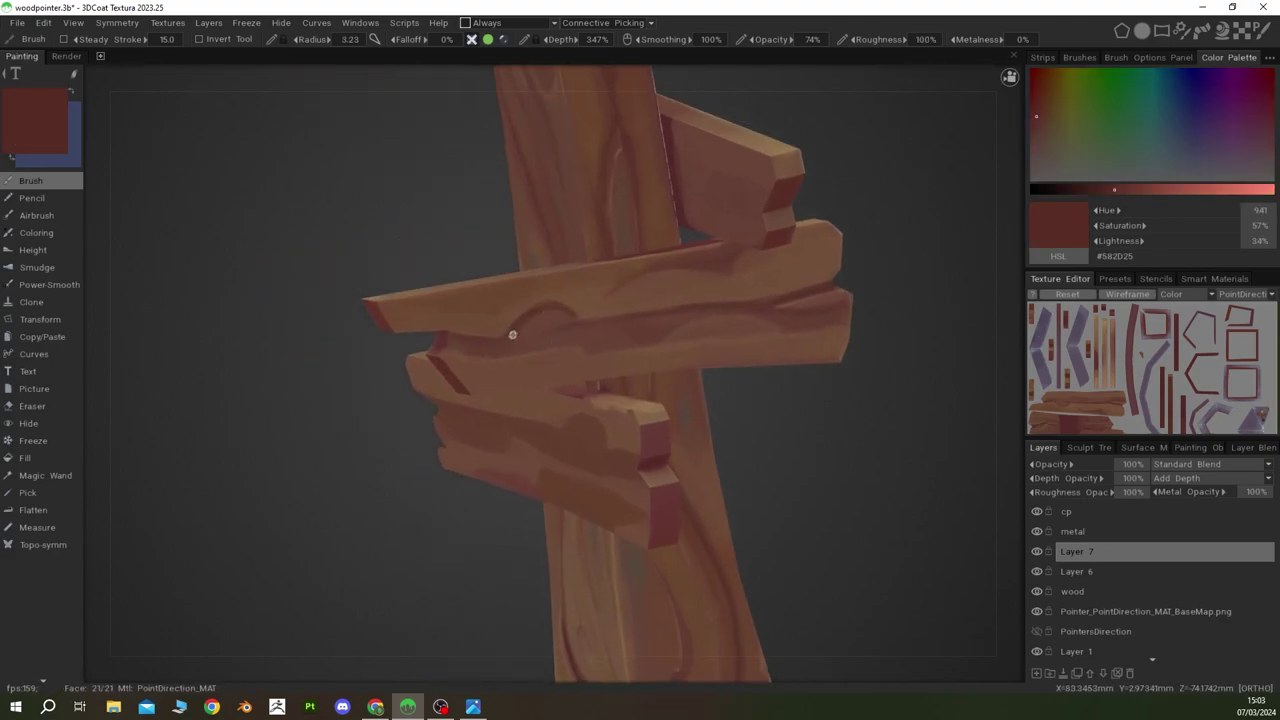
key(v)
key(v)
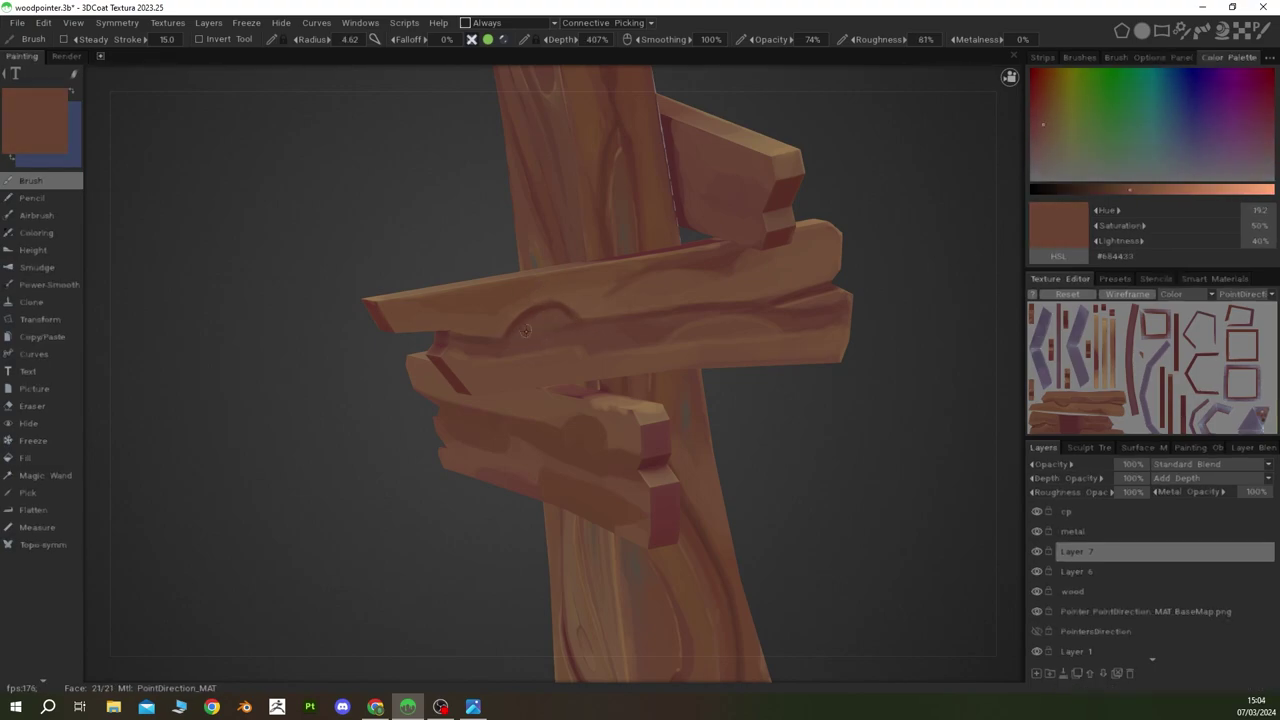
Step: Shade board edges with dark red-brown using a larger brush, checking the whole signpost
key(v)
mouse_move(494, 334)
alt+mouse_down()
mouse_move(416, 337)
mouse_move(566, 354)
mouse_move(581, 312)
mouse_move(611, 377)
mouse_move(493, 312)
alt+mouse_up()
key(v)
key(v)
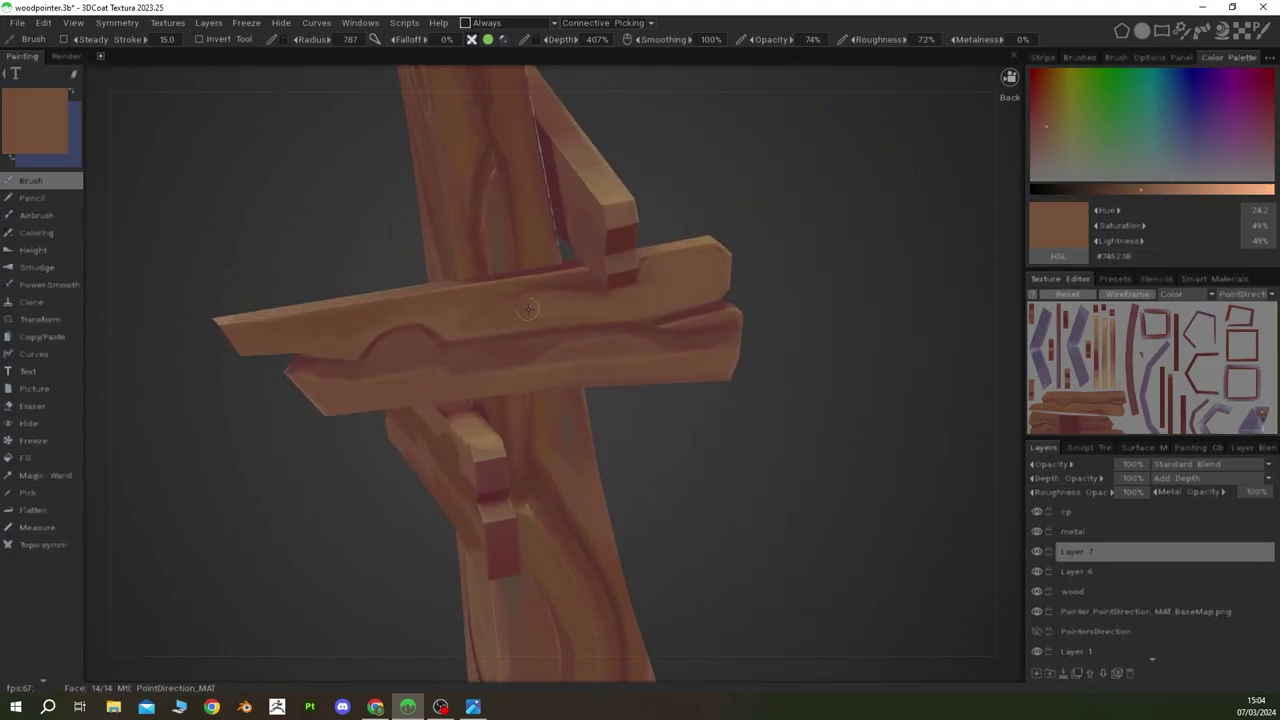
key(v)
mouse_move(578, 300)
alt+mouse_down()
mouse_move(621, 301)
mouse_move(444, 324)
alt+mouse_up()
key(v)
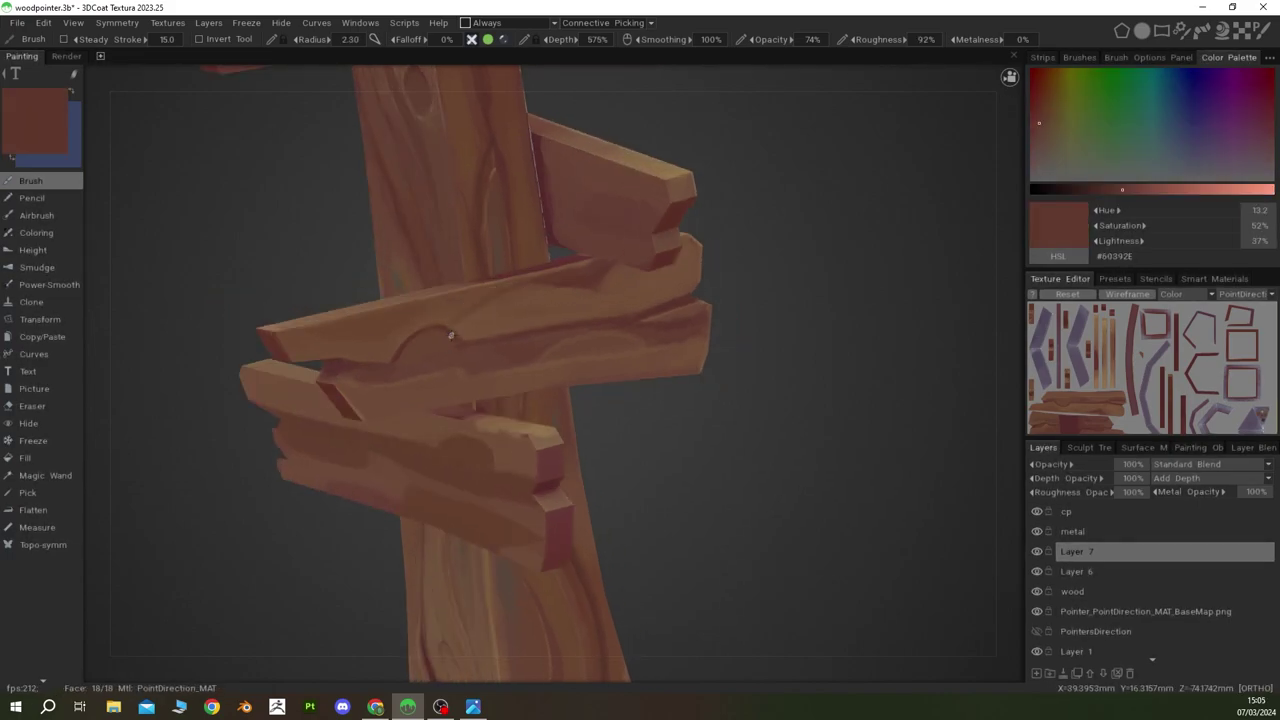
key(v)
scroll(585, 281, down, 5)
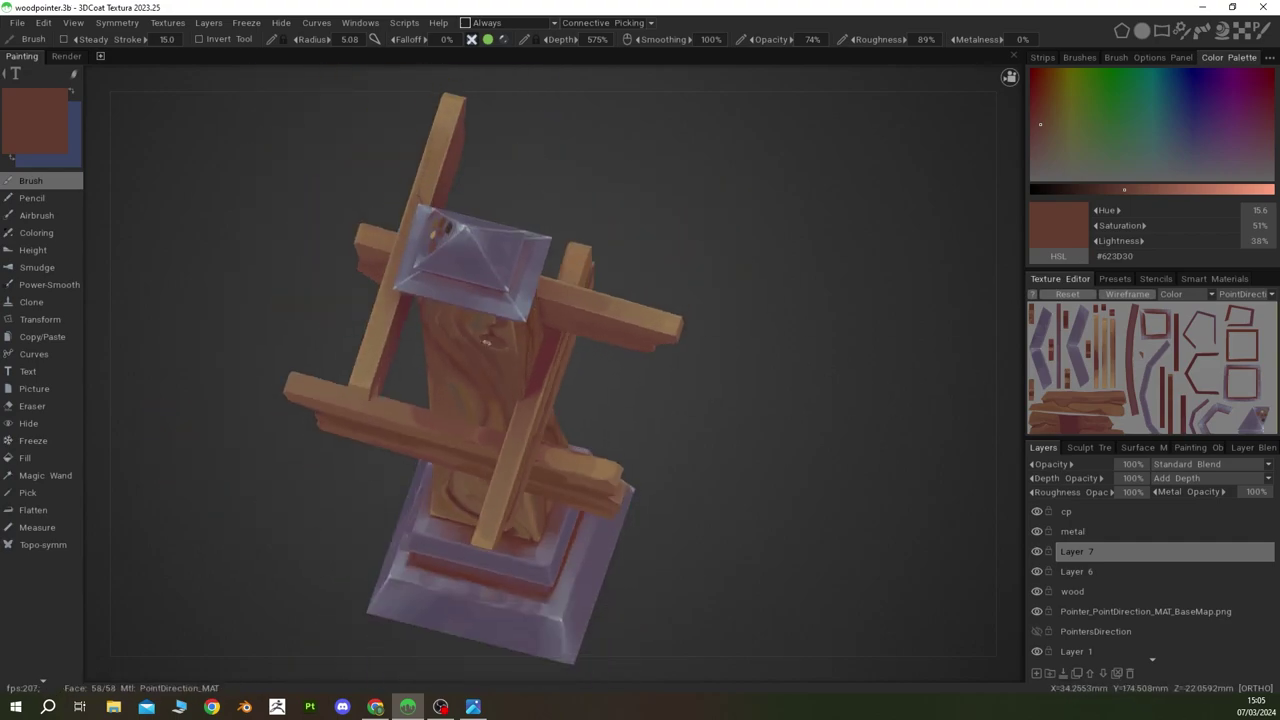
mouse_move(585, 281)
alt+mouse_down()
mouse_move(514, 449)
mouse_move(651, 277)
mouse_move(634, 386)
mouse_move(594, 388)
alt+mouse_up()
Step: Paint warm, mid and dark red-brown strokes on the middle boards with a small brush
key(v)
key(v)
scroll(528, 413, up, 5)
key(v)
scroll(625, 303, down, 5)
key(v)
scroll(512, 398, up, 5)
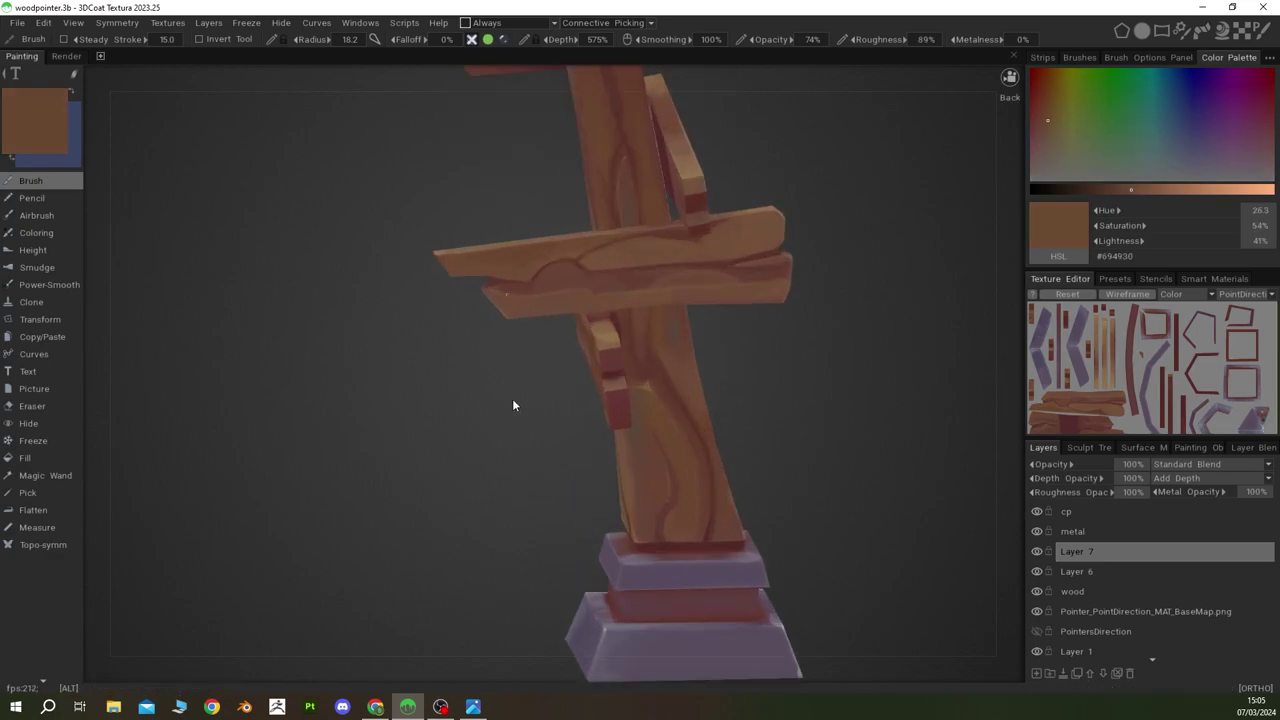
alt+drag(512, 398, 498, 292)
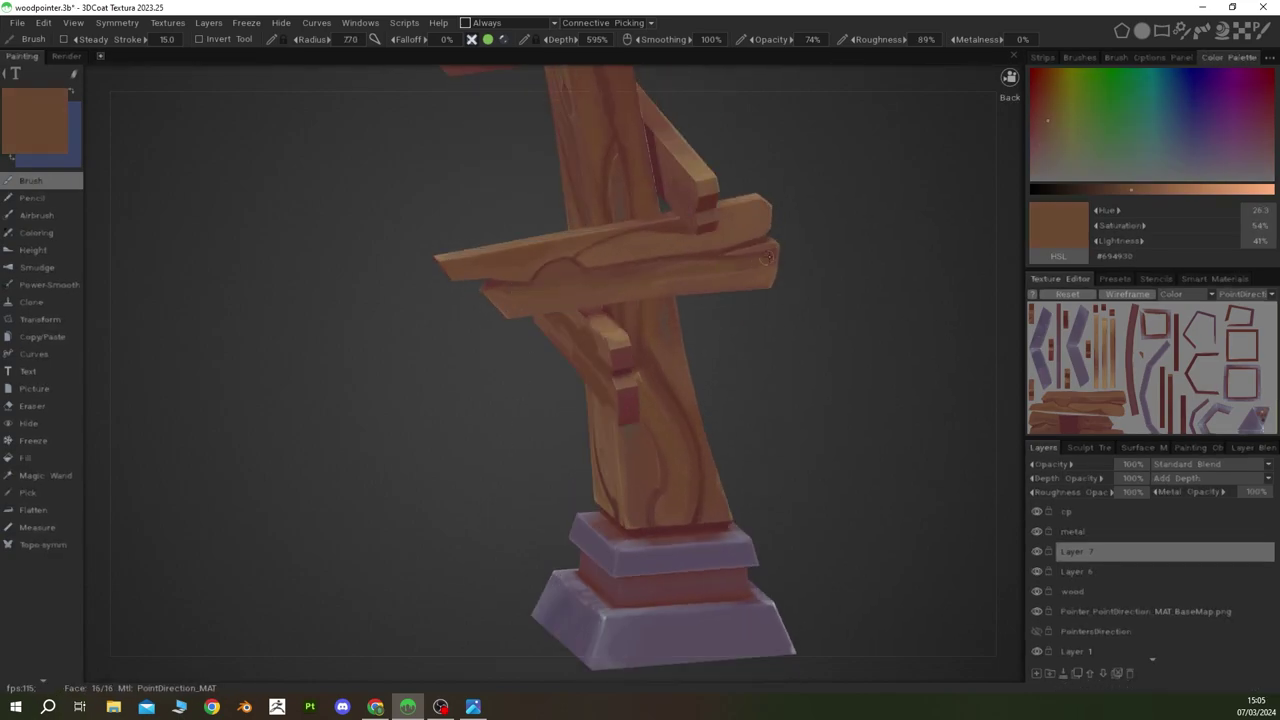
key(v)
mouse_move(719, 278)
alt+mouse_down()
mouse_move(570, 289)
mouse_move(642, 254)
alt+mouse_up()
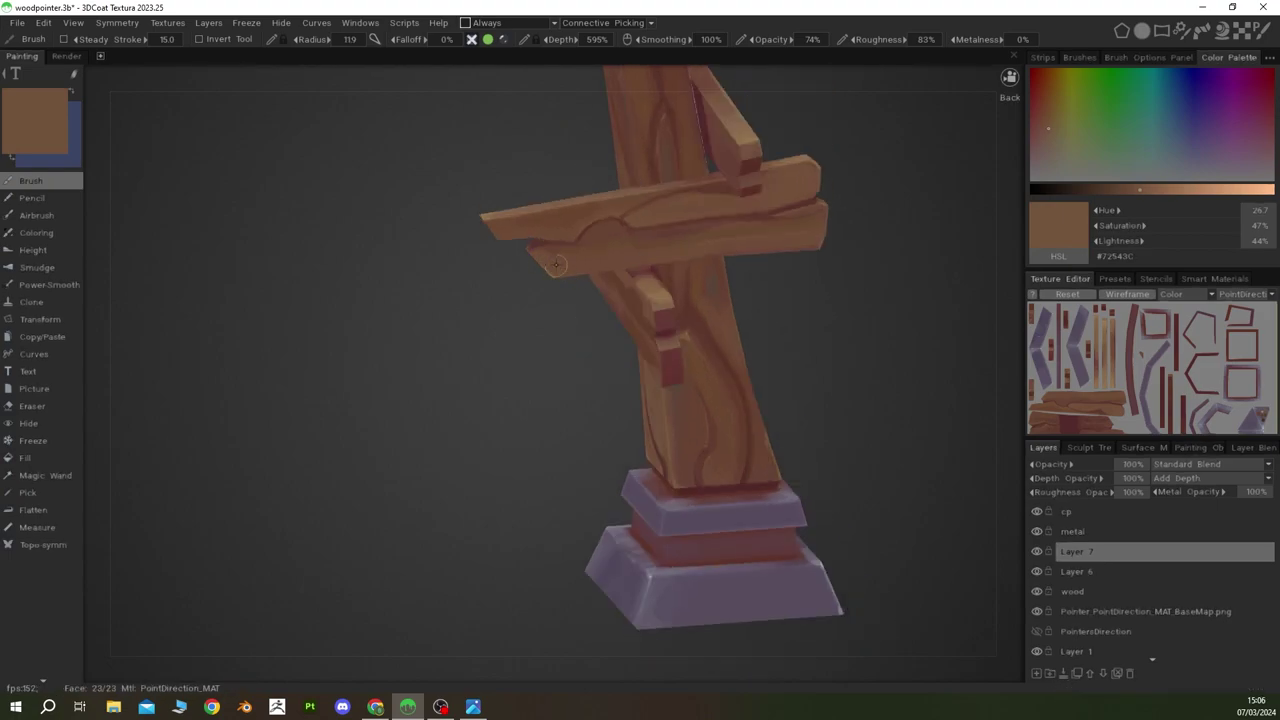
key(v)
key(v)
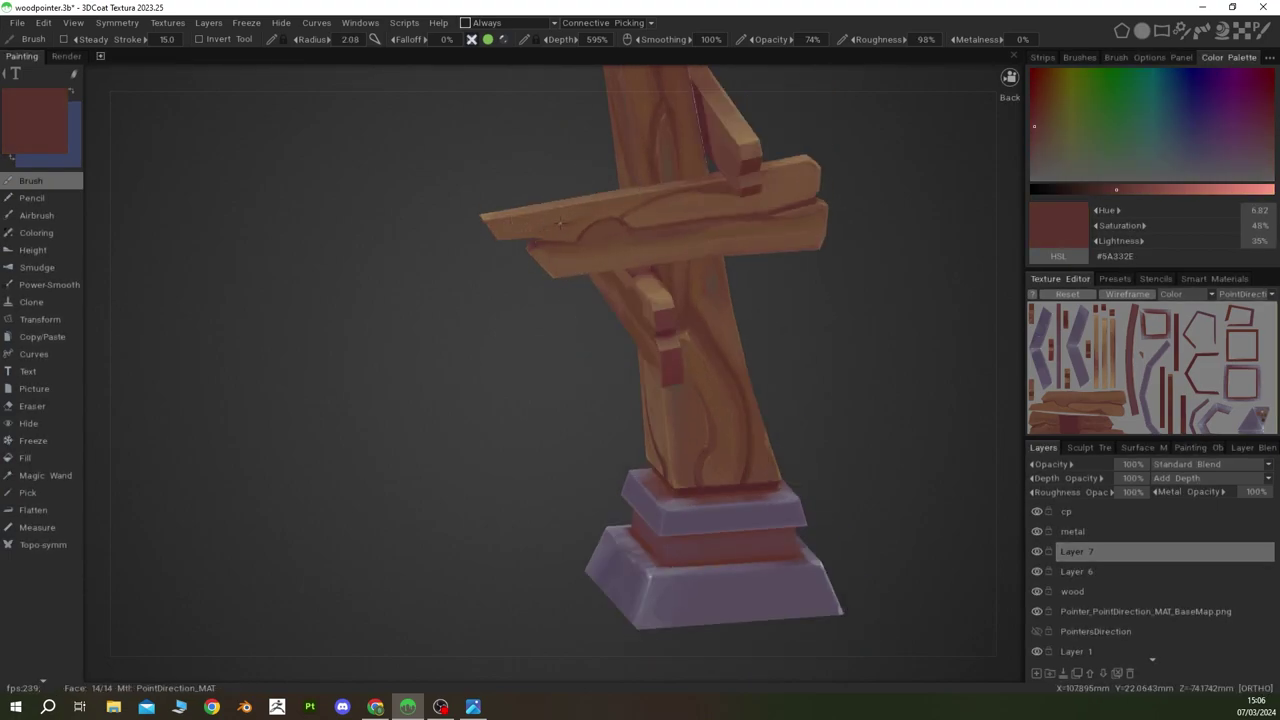
key(v)
Step: Draw curved grain lines and shade the upper-right board, ending on reddish-brown #6C4935
mouse_move(687, 192)
alt+mouse_down()
mouse_move(719, 245)
mouse_move(624, 212)
mouse_move(620, 100)
mouse_move(563, 214)
alt+mouse_up()
scroll(543, 240, up, 5)
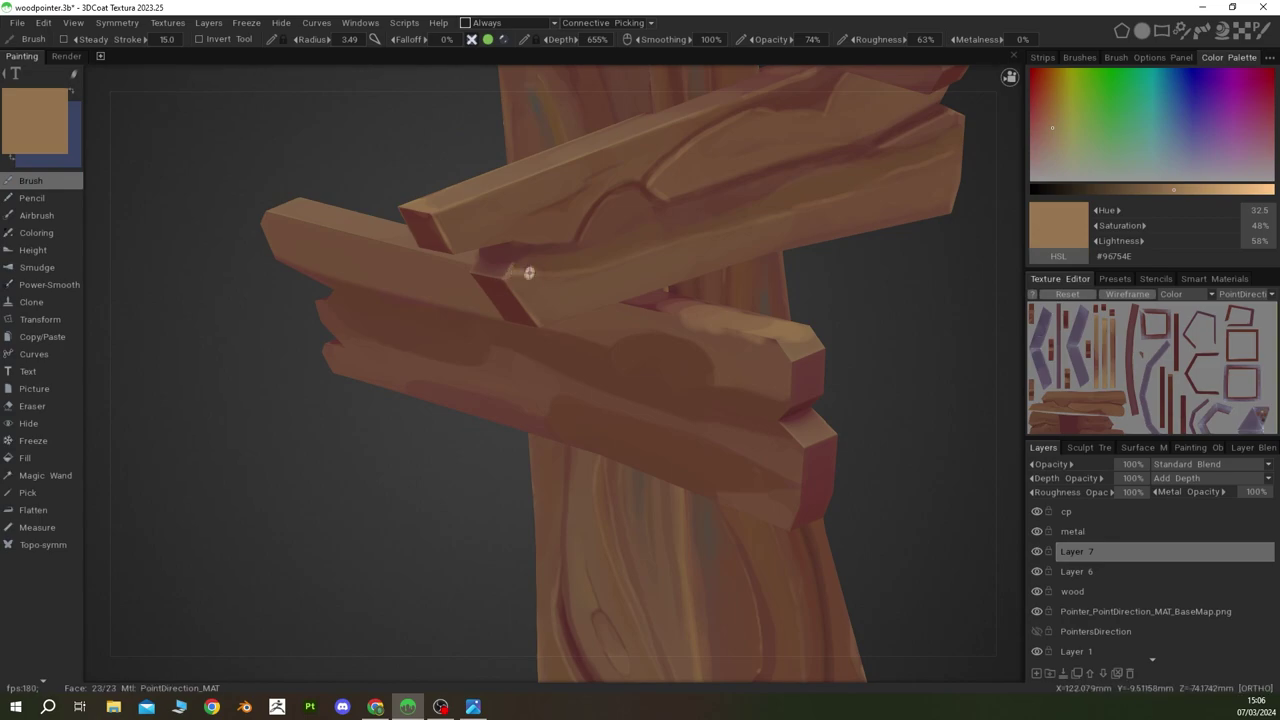
key(v)
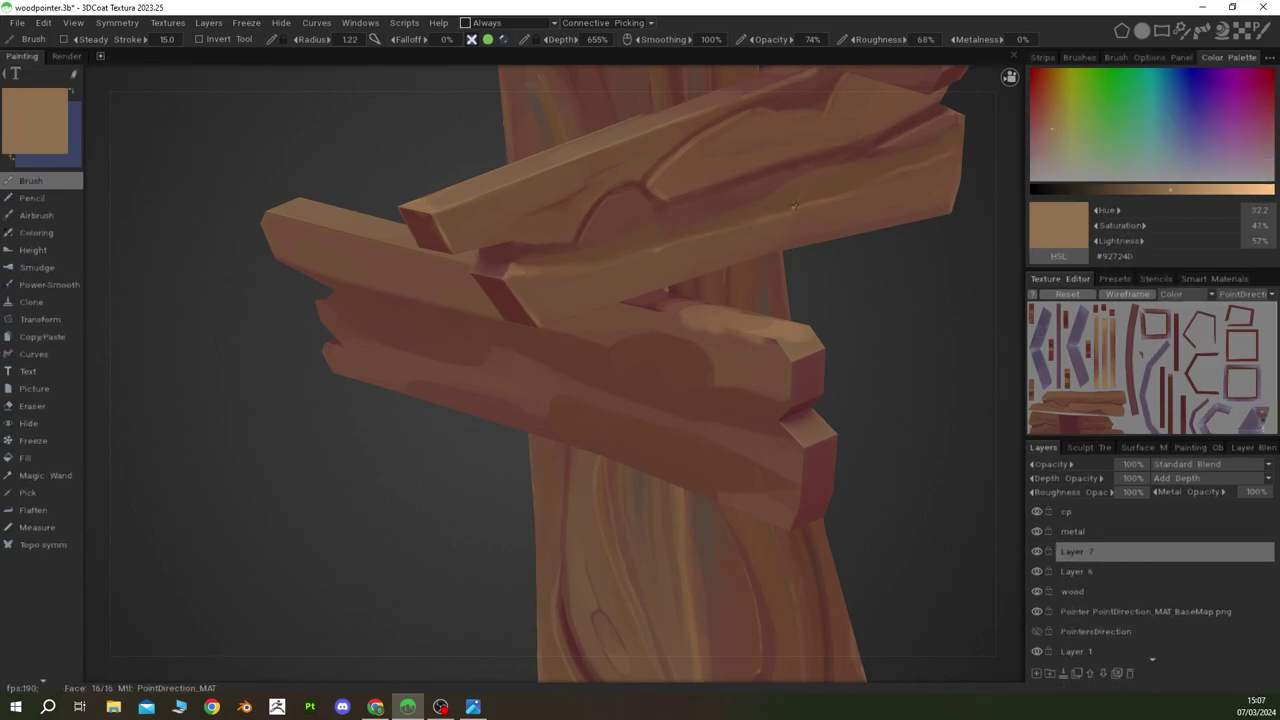
alt+drag(795, 205, 641, 204)
key(v)
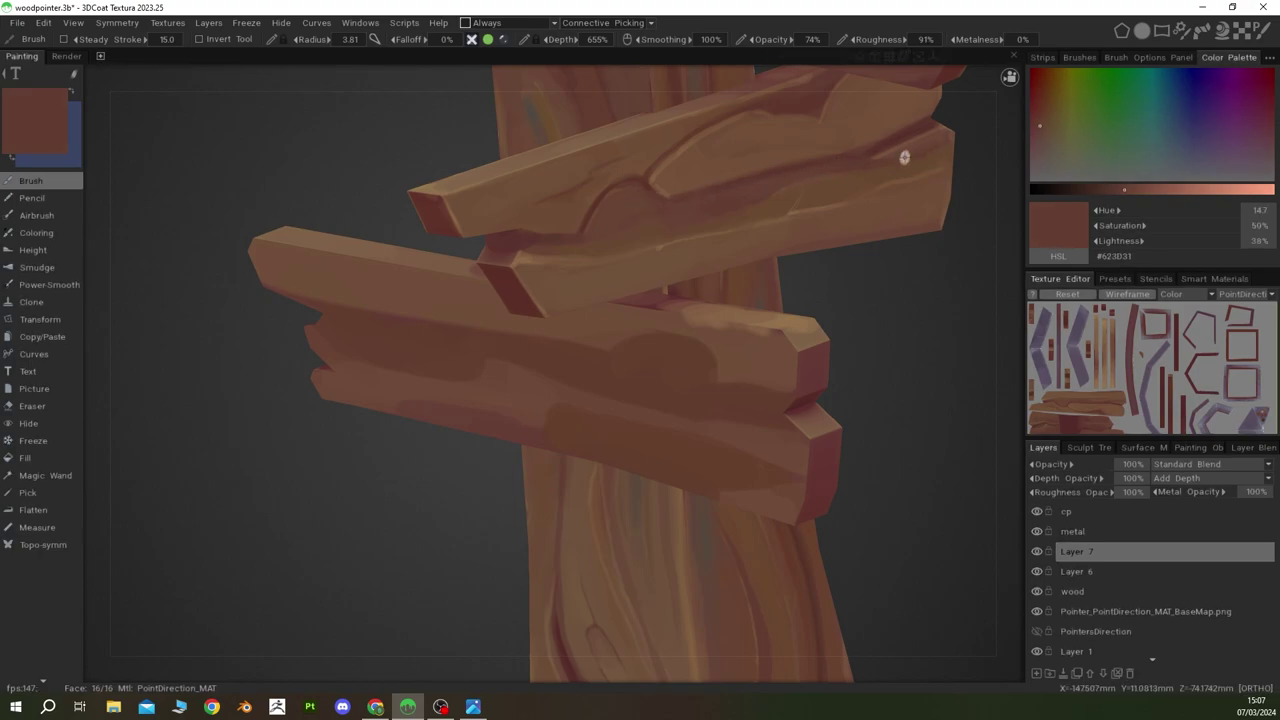
key(v)
alt+drag(904, 157, 623, 214)
scroll(609, 277, up, 5)
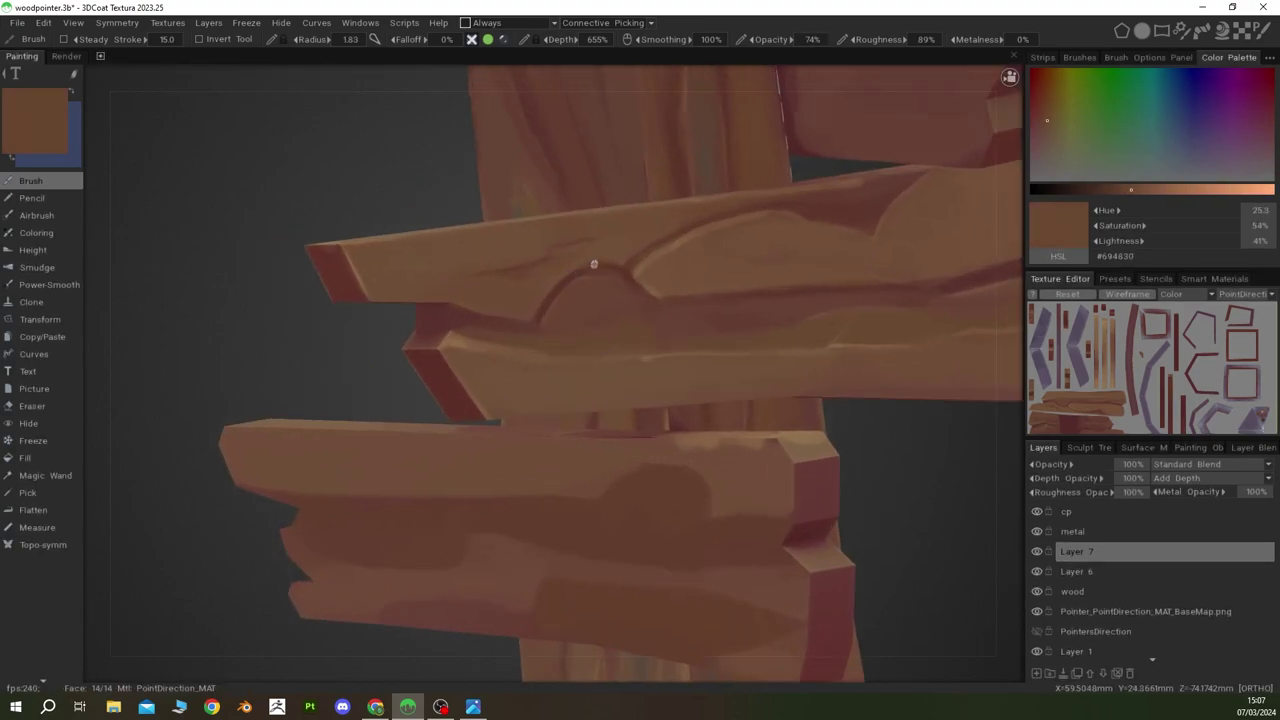
key(v)
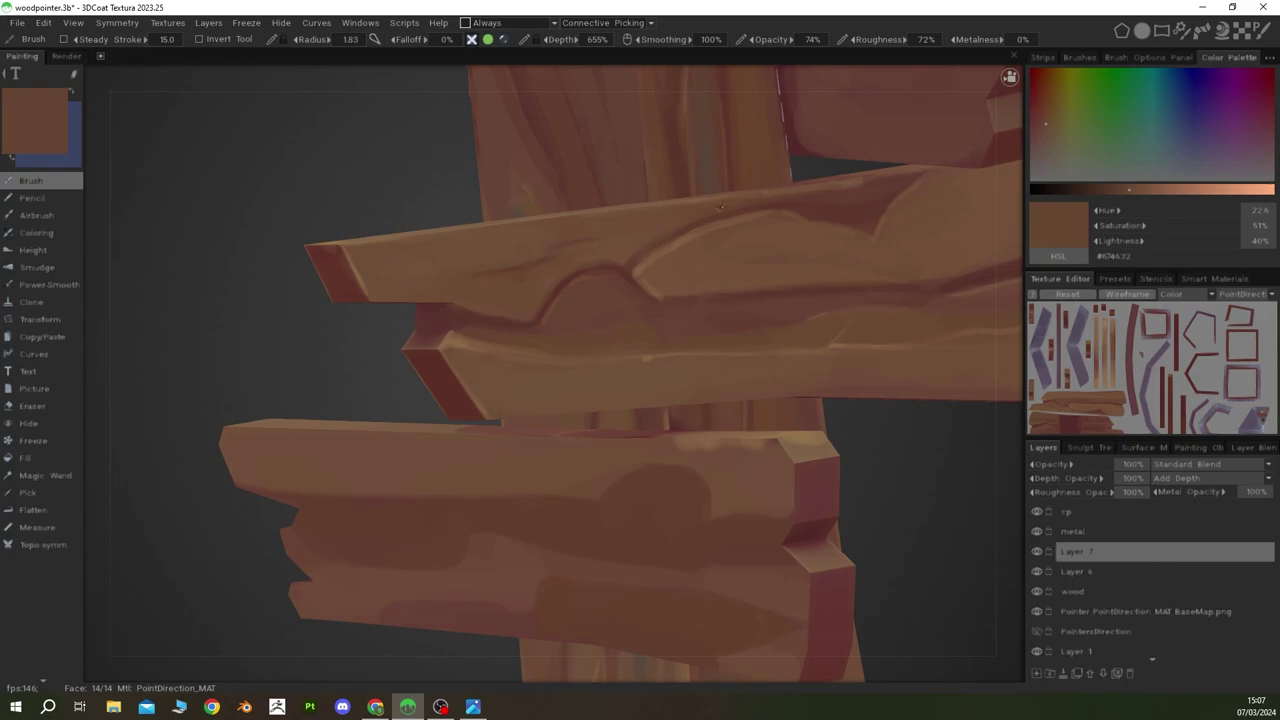
right_drag(614, 248, 884, 185)
key(v)
scroll(808, 328, down, 10)
Step: Paint lighter tan highlights on the top sign board and the post's middle board
drag(824, 398, 782, 392)
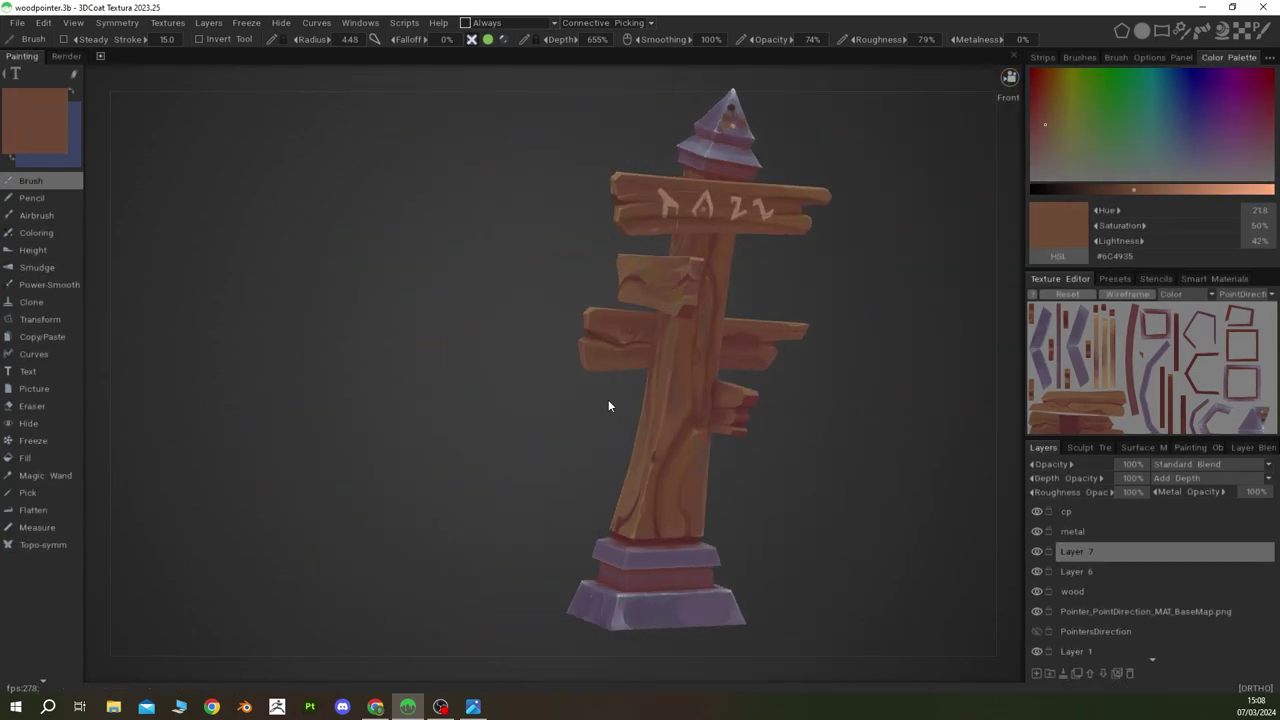
key(v)
scroll(509, 318, up, 3)
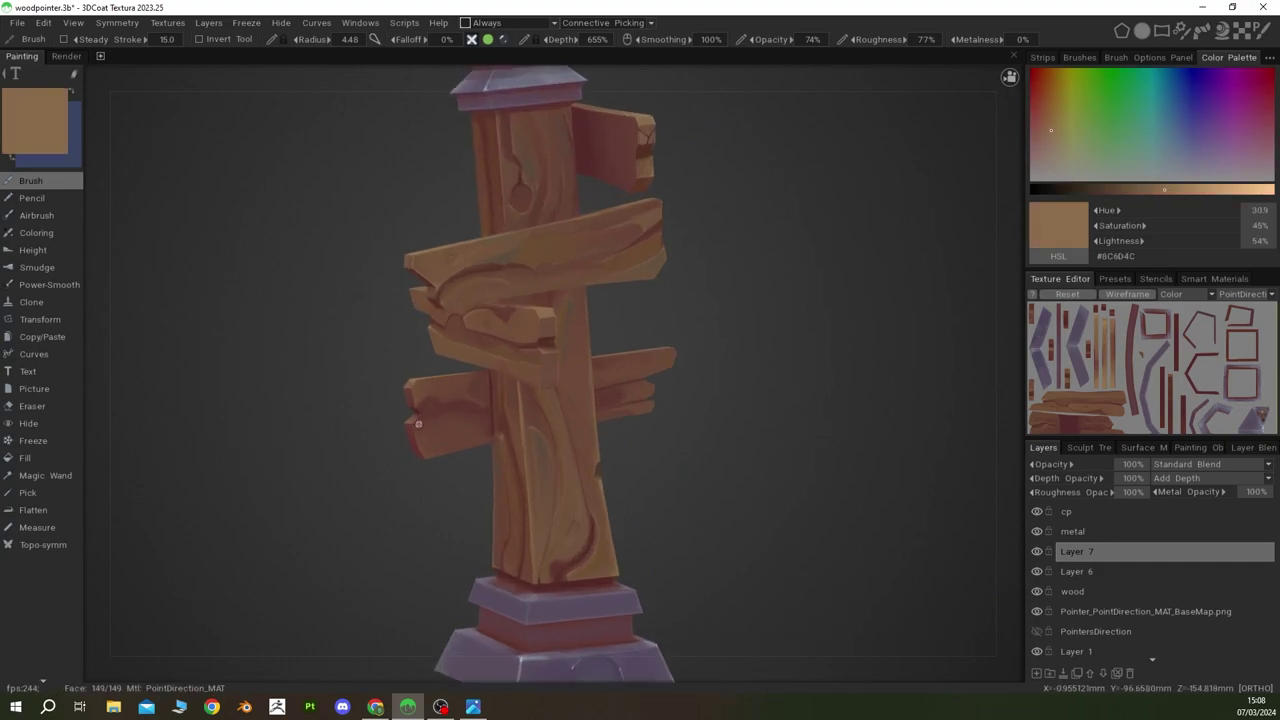
mouse_move(416, 444)
alt+mouse_down()
mouse_move(467, 425)
mouse_move(534, 481)
mouse_move(489, 398)
alt+mouse_up()
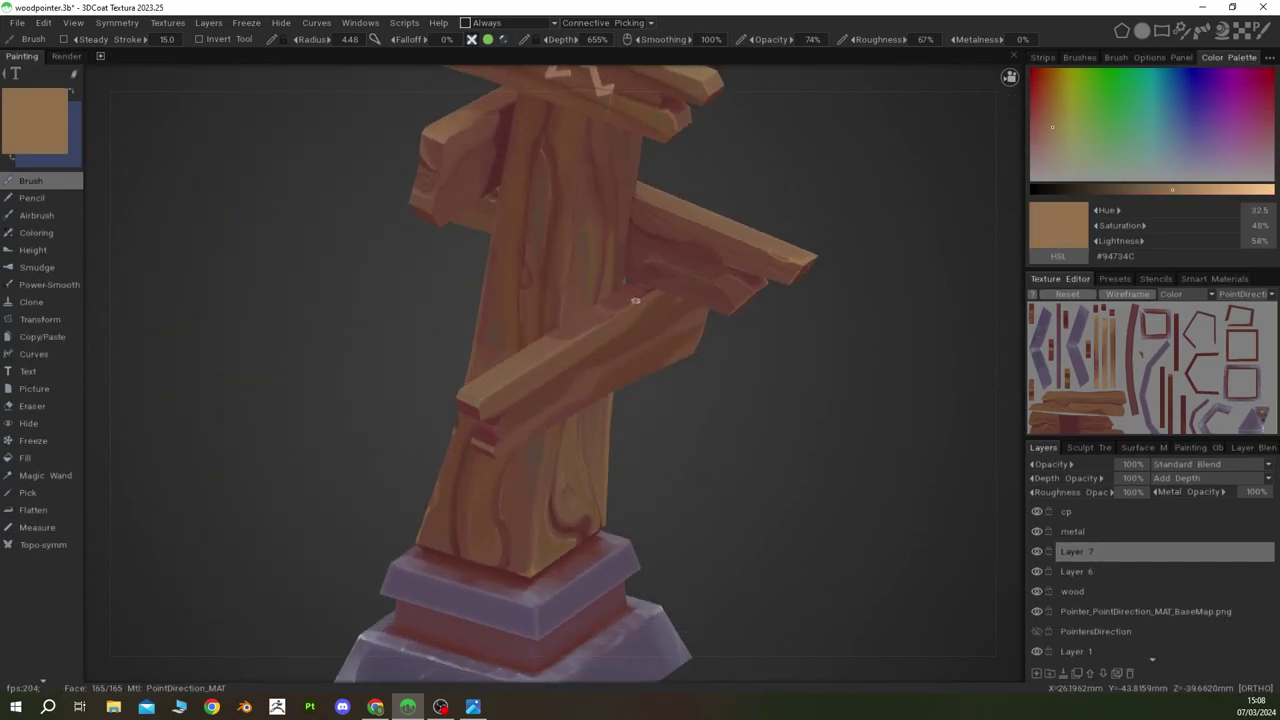
alt+drag(635, 300, 585, 366)
mouse_move(647, 420)
alt+mouse_down()
mouse_move(637, 331)
mouse_move(534, 260)
mouse_move(549, 346)
alt+mouse_up()
scroll(561, 323, up, 2)
Step: Add dark red edge shading and tan highlights to the middle and lower signboards
key(v)
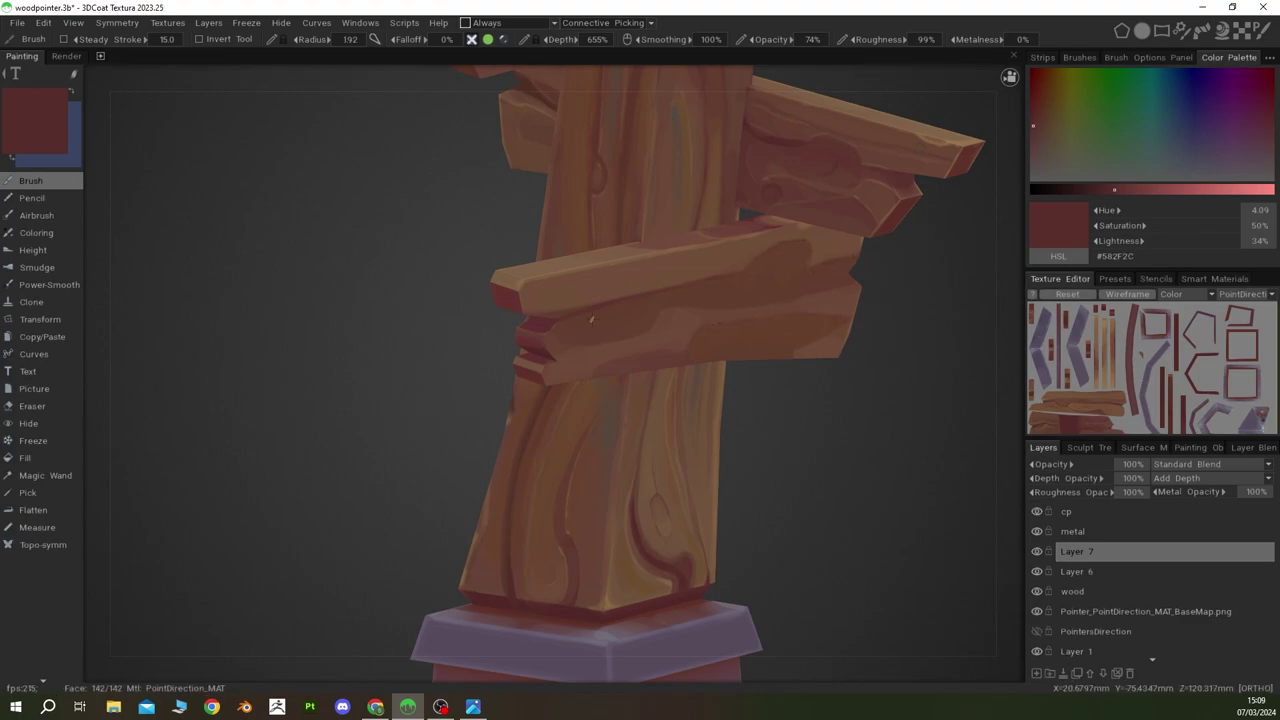
scroll(553, 358, up, 3)
key(v)
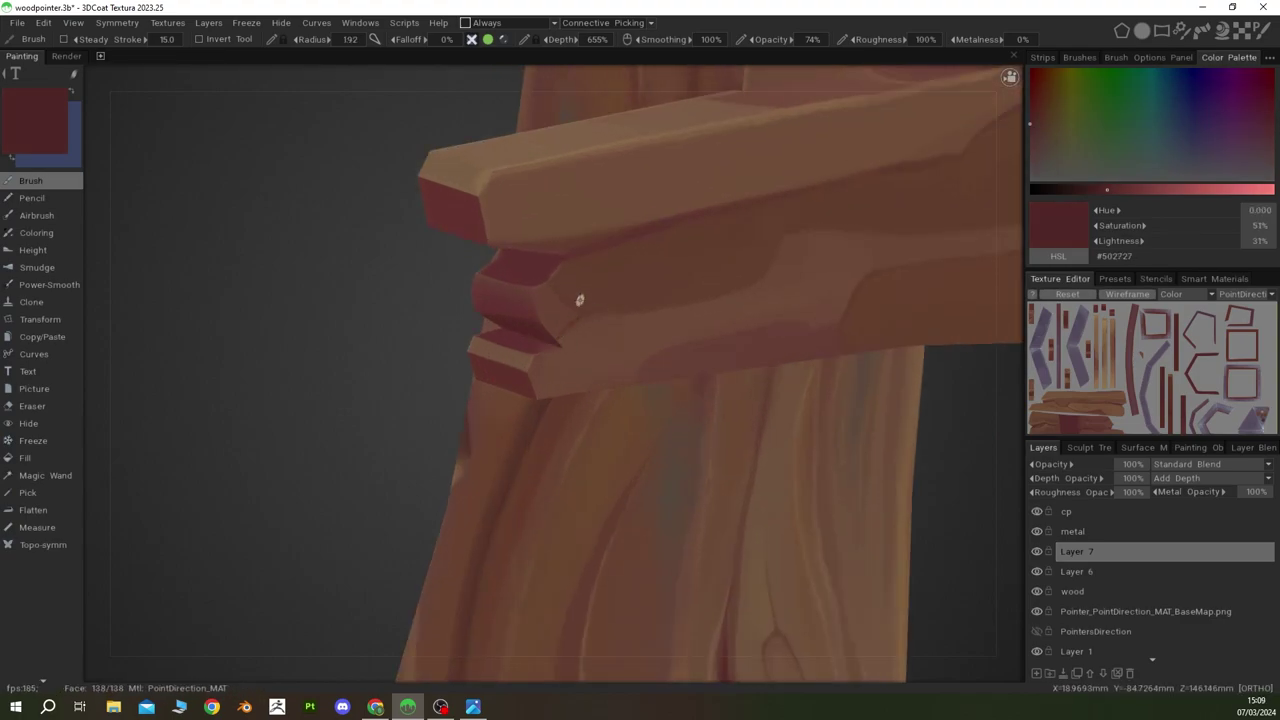
key(v)
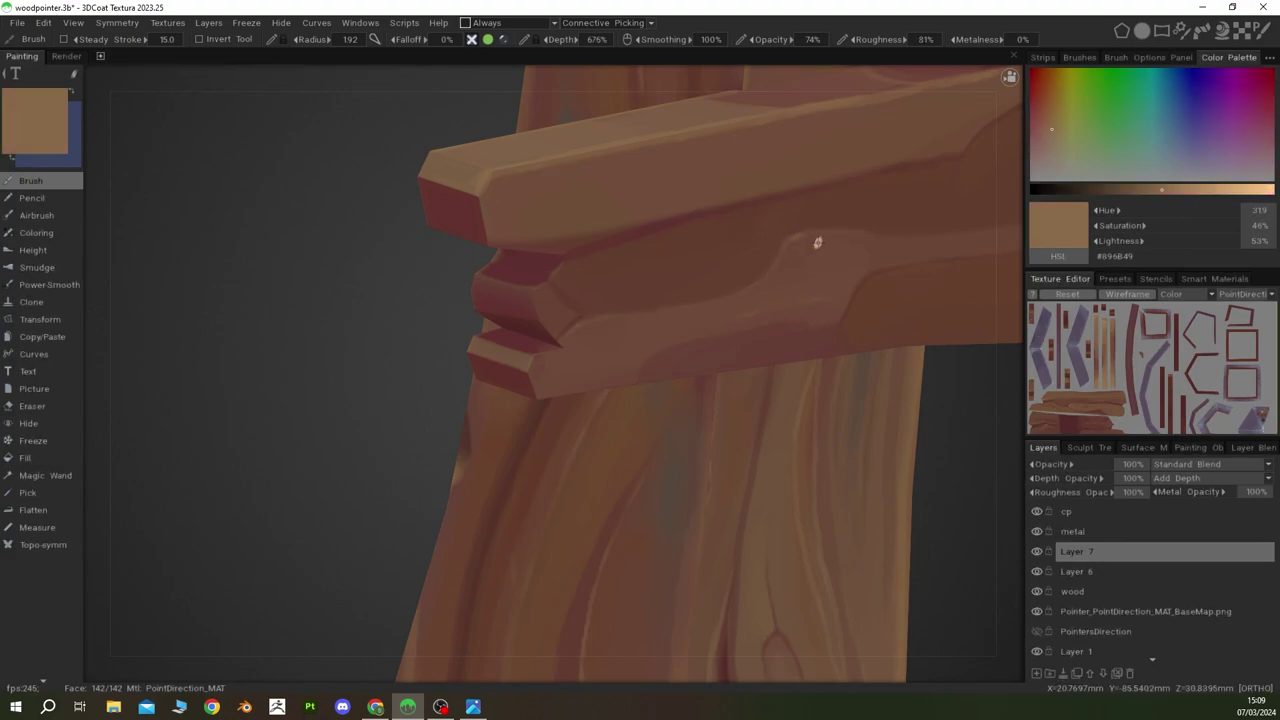
right_drag(817, 242, 871, 111)
drag(871, 111, 618, 314)
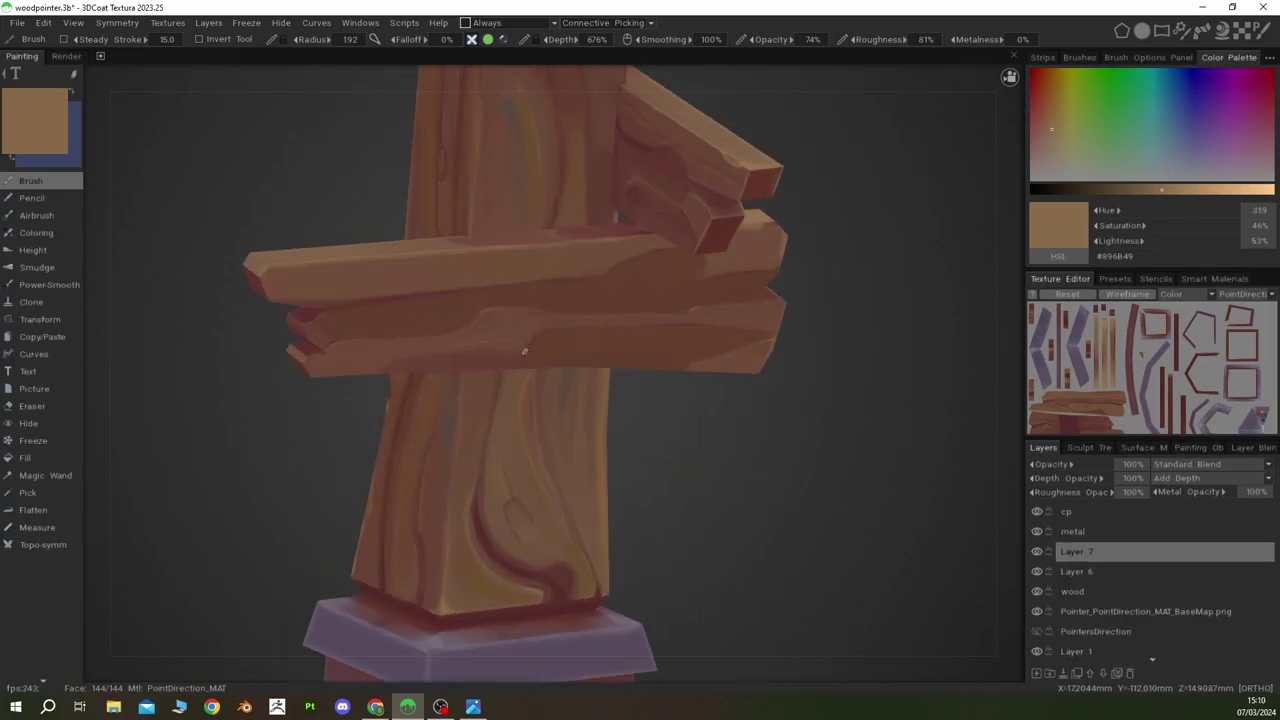
Step: Orbit and zoom out to review the whole painted signpost
alt+drag(501, 354, 372, 344)
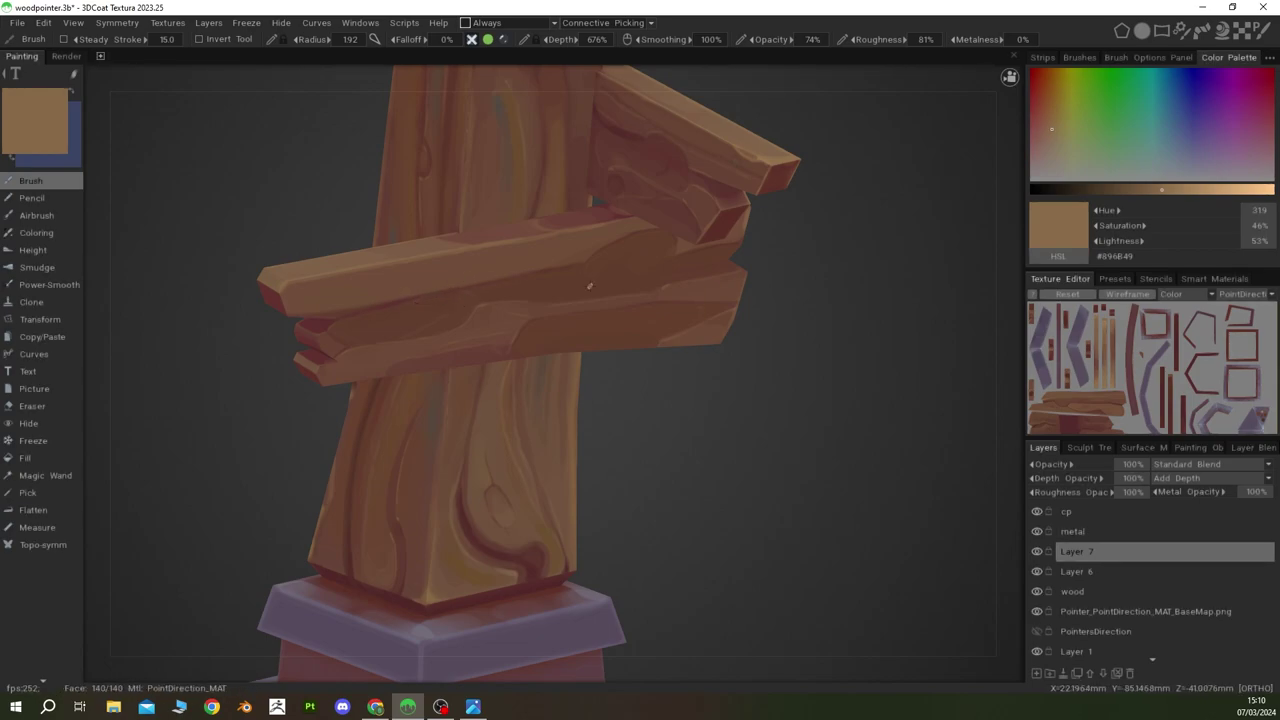
alt+right_drag(656, 236, 464, 317)
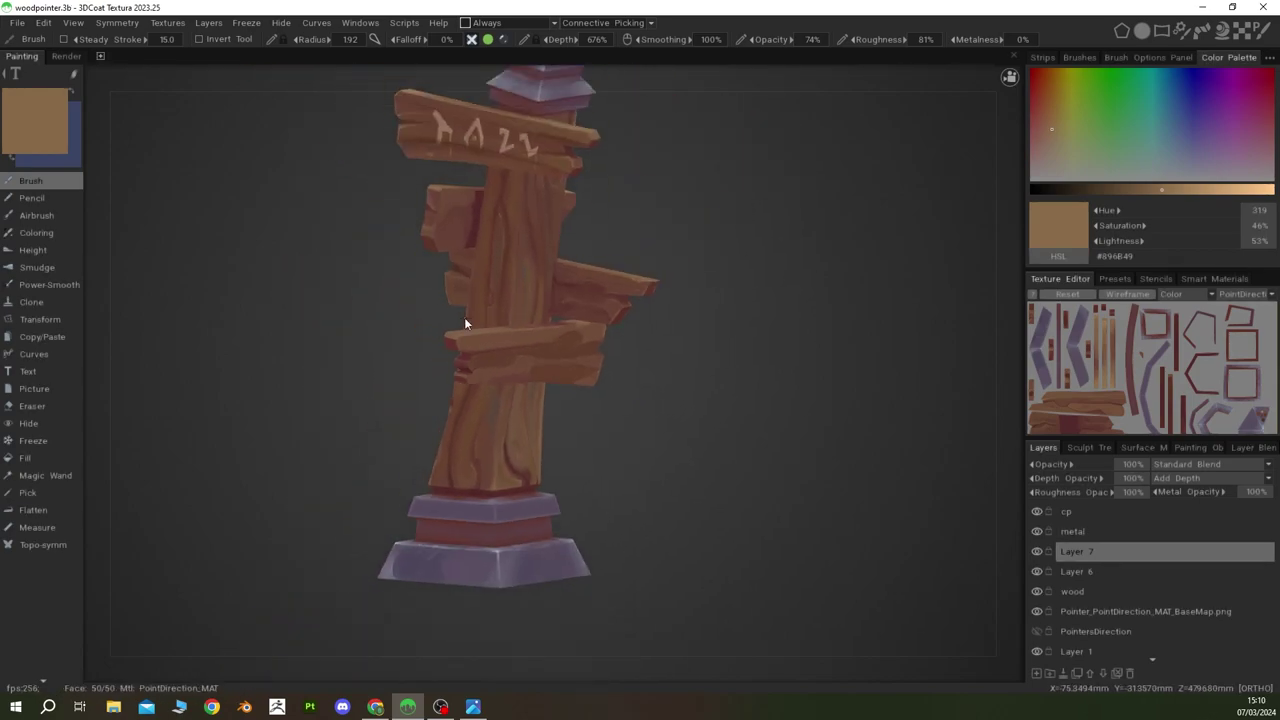
mouse_move(464, 317)
alt+mouse_down()
mouse_move(612, 406)
mouse_move(414, 437)
mouse_move(726, 449)
mouse_move(646, 466)
mouse_move(600, 452)
mouse_move(797, 431)
mouse_move(397, 437)
mouse_move(503, 537)
alt+mouse_up()
alt+right_drag(503, 537, 445, 464)
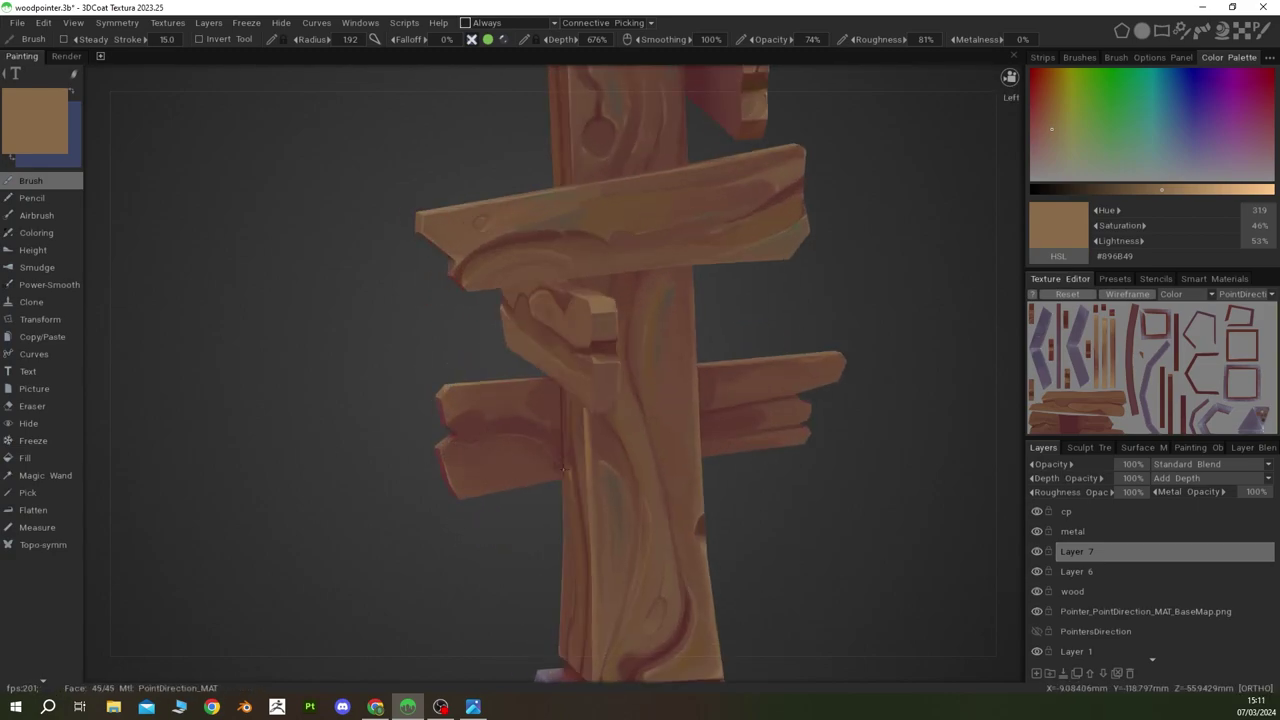
alt+drag(548, 377, 762, 426)
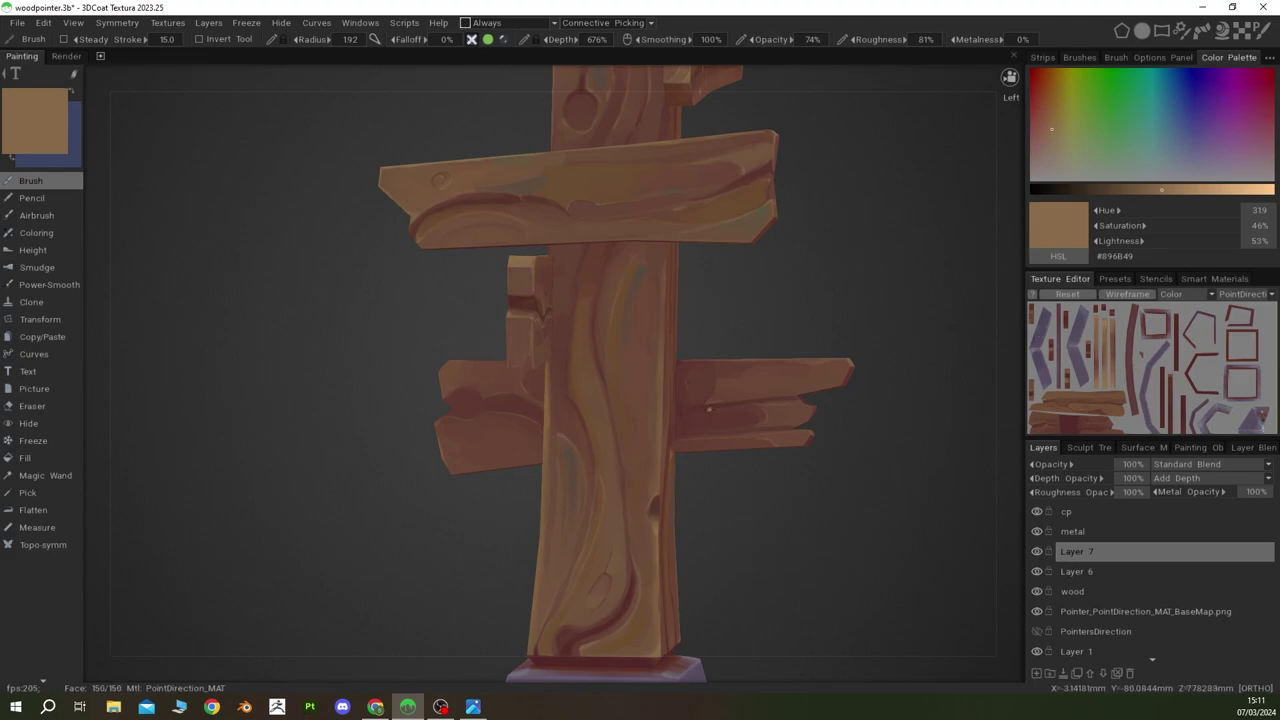
alt+drag(813, 366, 483, 475)
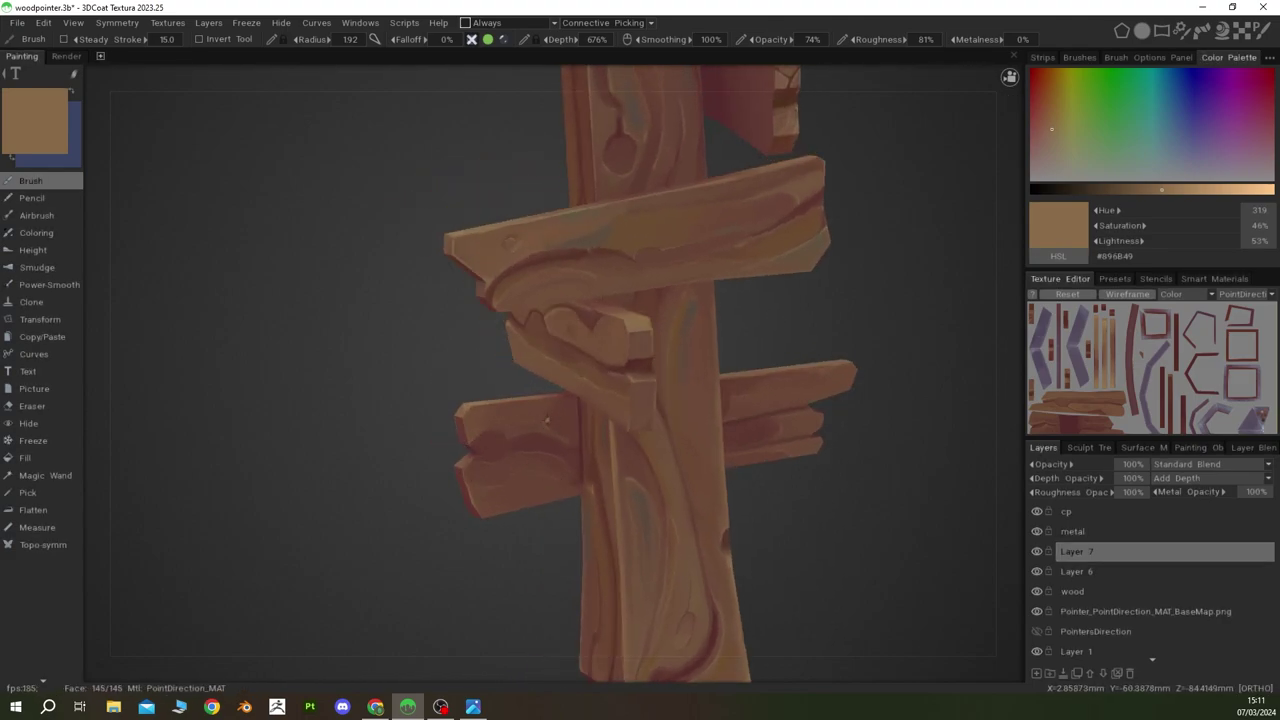
scroll(547, 420, down, 5)
mouse_move(711, 434)
alt+mouse_down()
mouse_move(403, 440)
mouse_move(711, 449)
alt+mouse_up()
Step: Sample mid, light, dark and olive-brown wood tones from the lower boards and post
key(v)
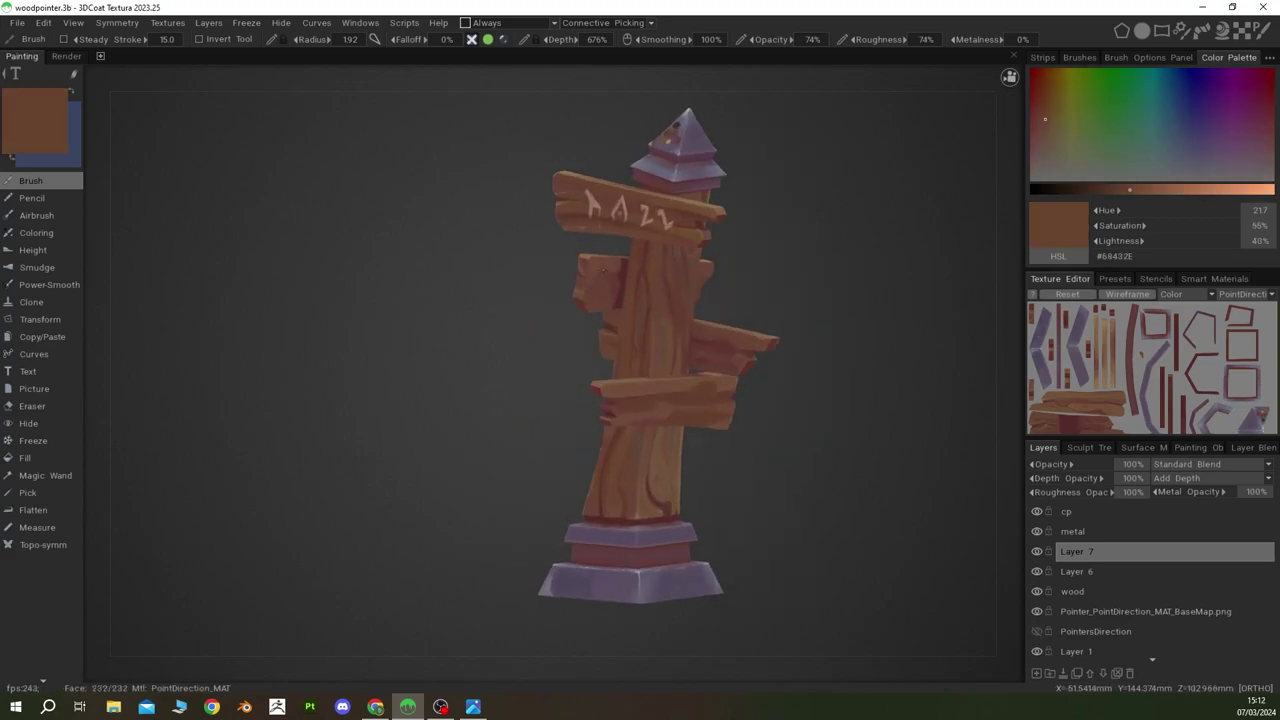
scroll(634, 403, up, 3)
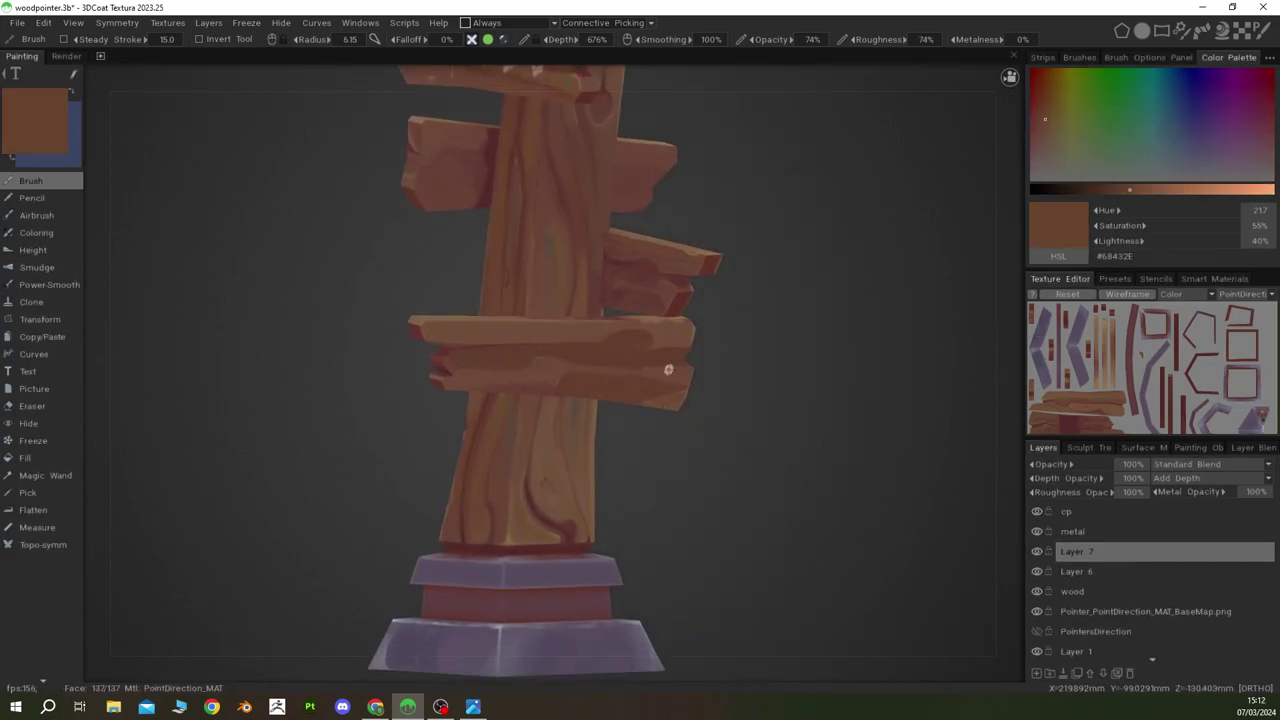
key(v)
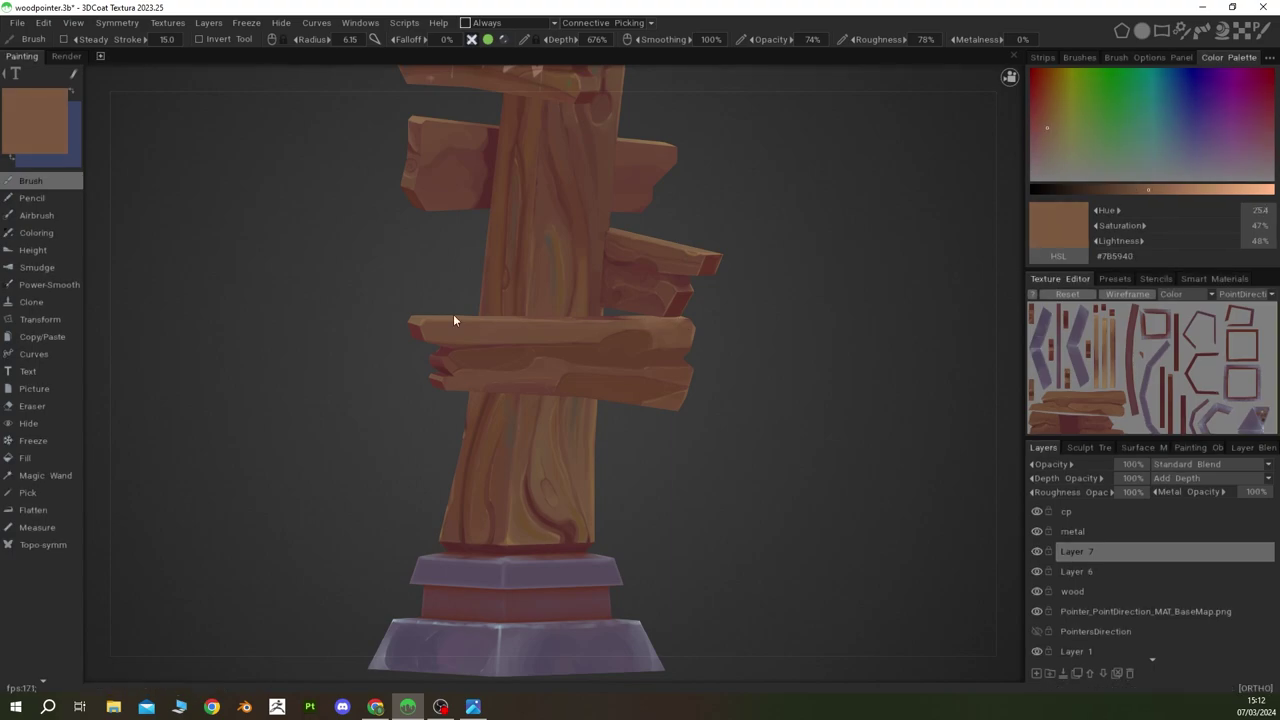
key(v)
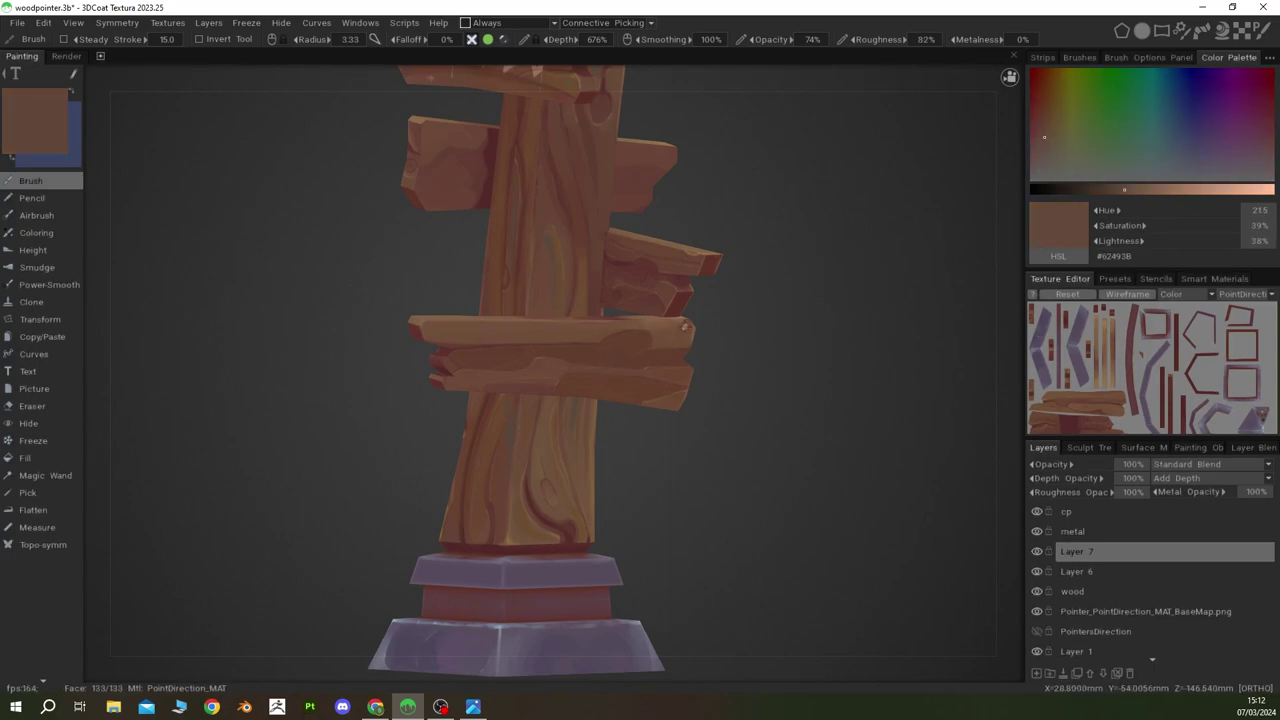
key(v)
key(v)
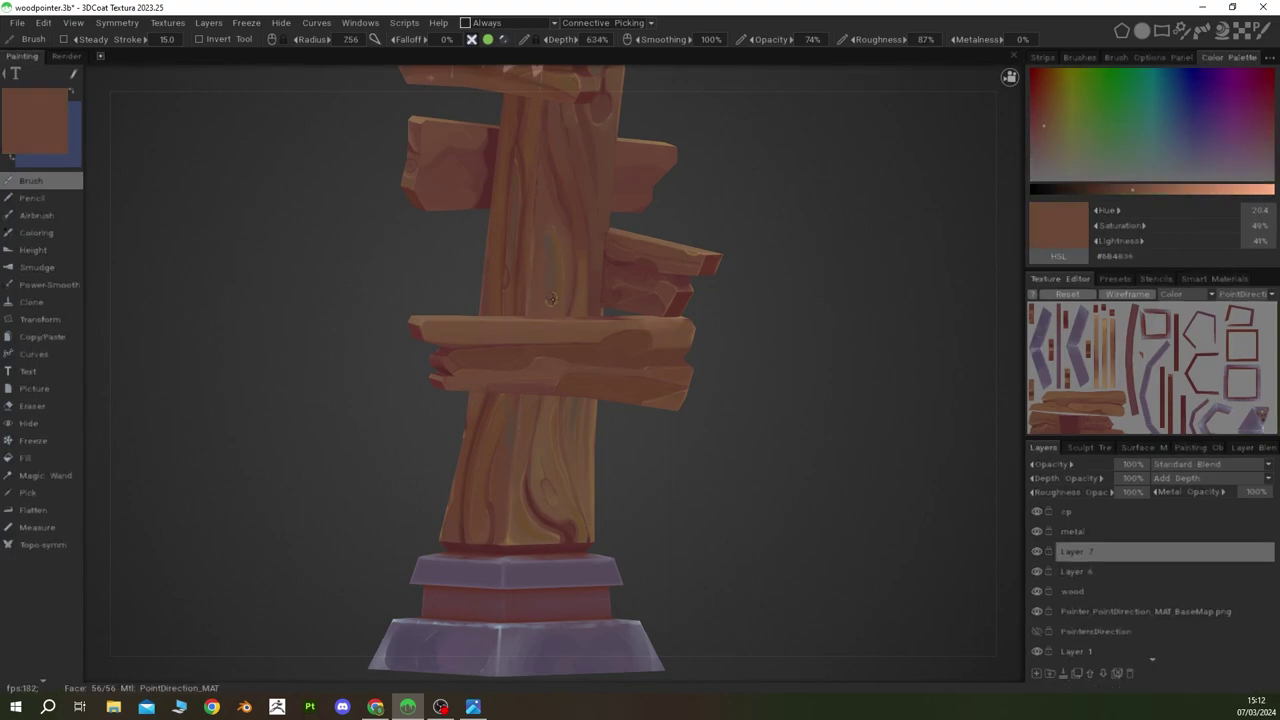
scroll(526, 306, down, 2)
scroll(555, 316, down, 3)
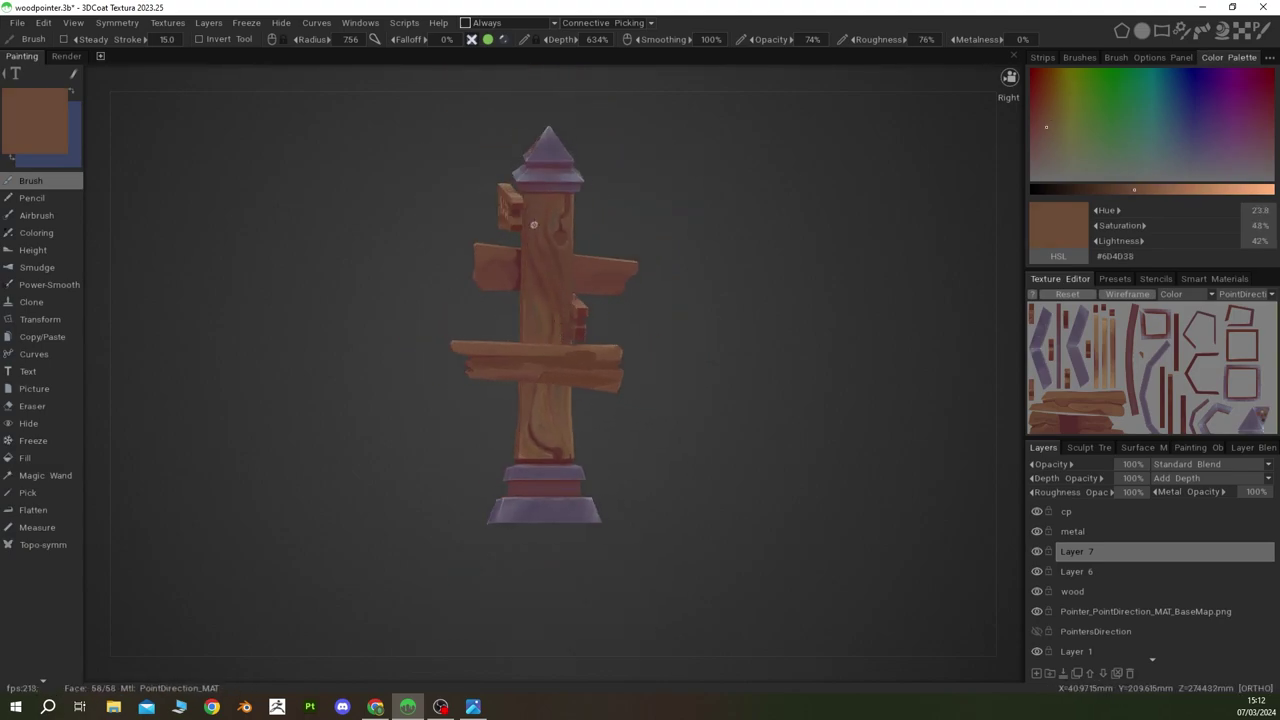
key(v)
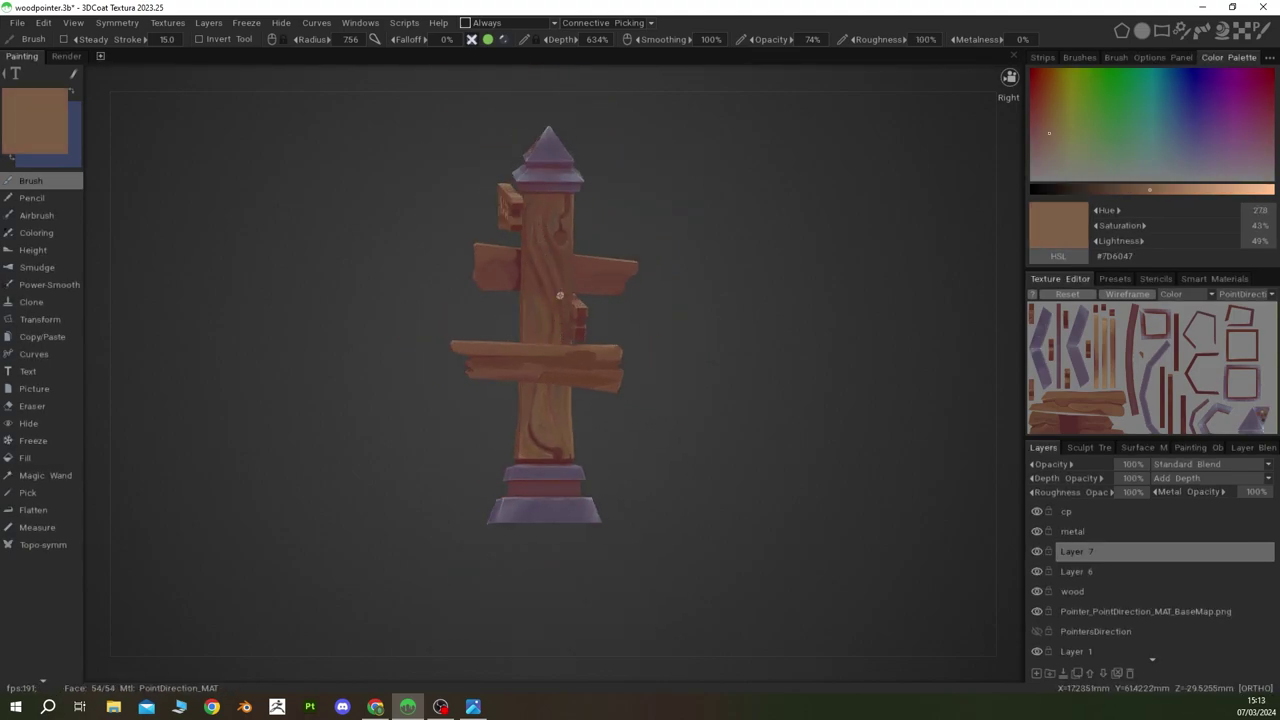
Step: Orbit to the back of the signpost, resize the brush, and pick reddish-brown and tan tones
mouse_move(576, 248)
alt+mouse_down()
mouse_move(543, 414)
mouse_move(691, 449)
mouse_move(523, 417)
mouse_move(575, 405)
alt+mouse_up()
scroll(575, 404, up, 3)
mouse_move(496, 365)
alt+mouse_down()
mouse_move(777, 340)
mouse_move(663, 330)
alt+mouse_up()
key(v)
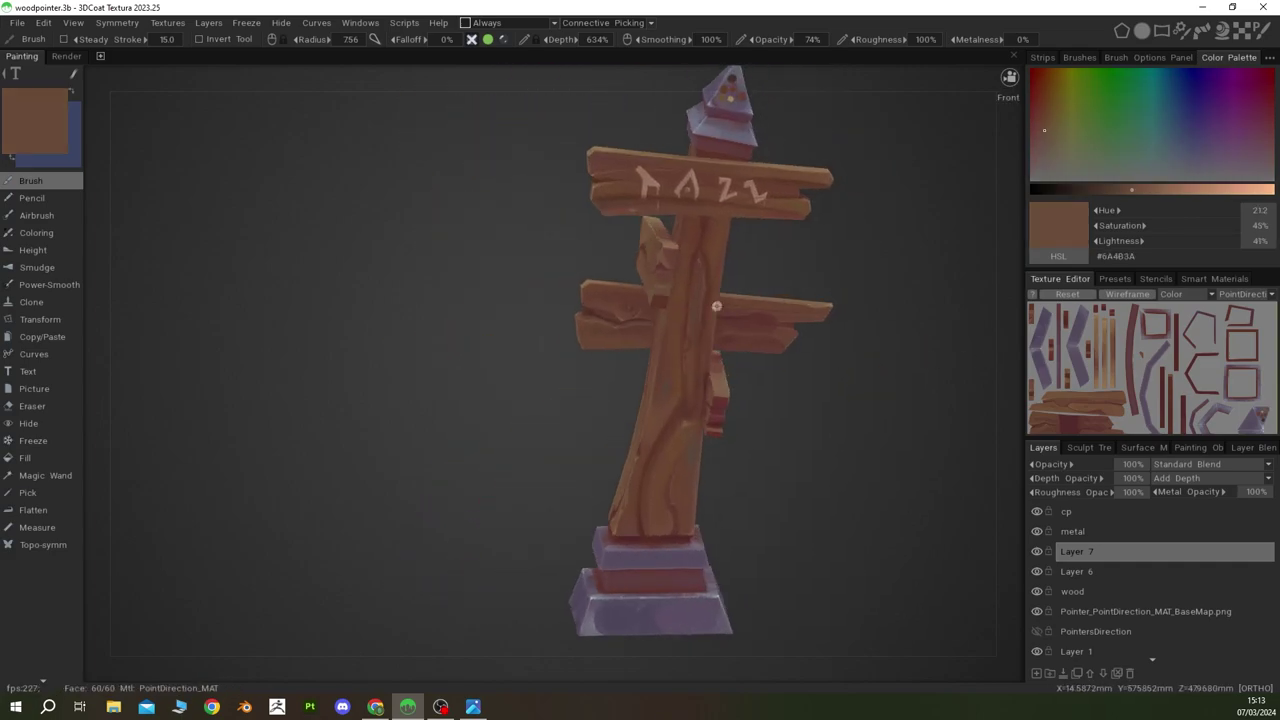
scroll(663, 330, up, 2)
right_drag(663, 330, 673, 325)
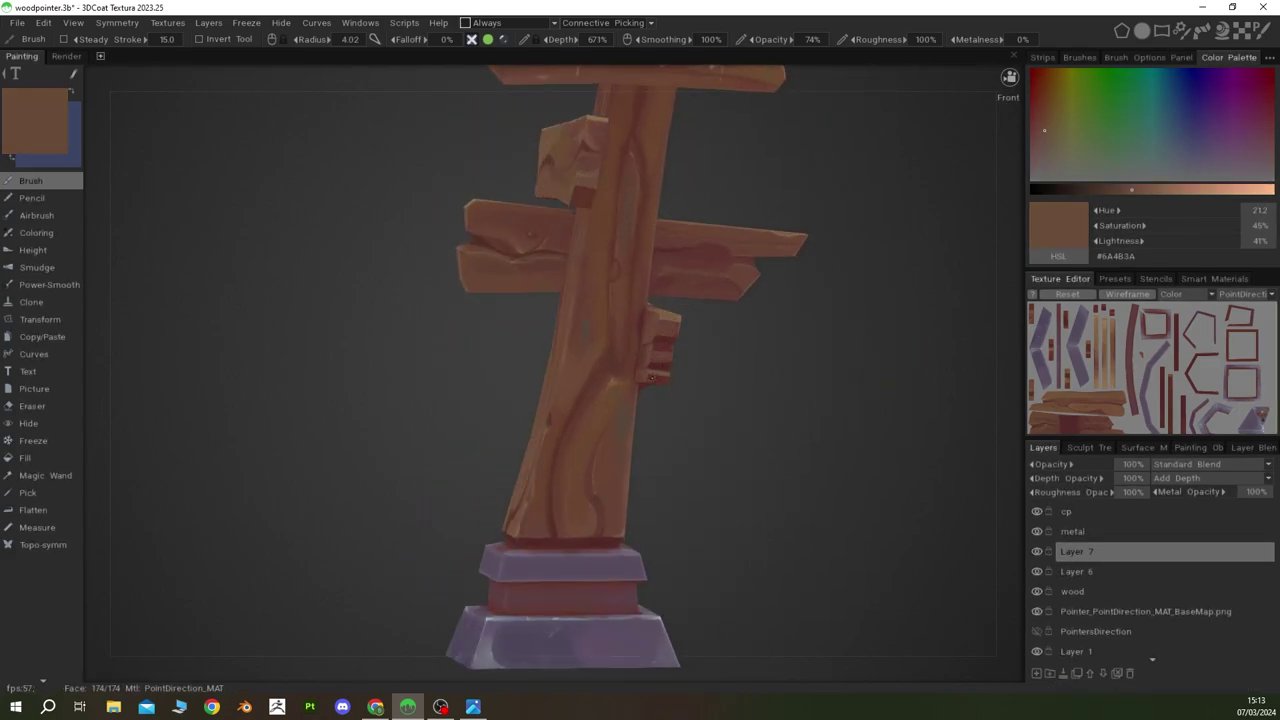
mouse_move(669, 384)
alt+mouse_down()
mouse_move(632, 351)
mouse_move(689, 319)
mouse_move(700, 345)
alt+mouse_up()
right_drag(699, 358, 701, 375)
key(v)
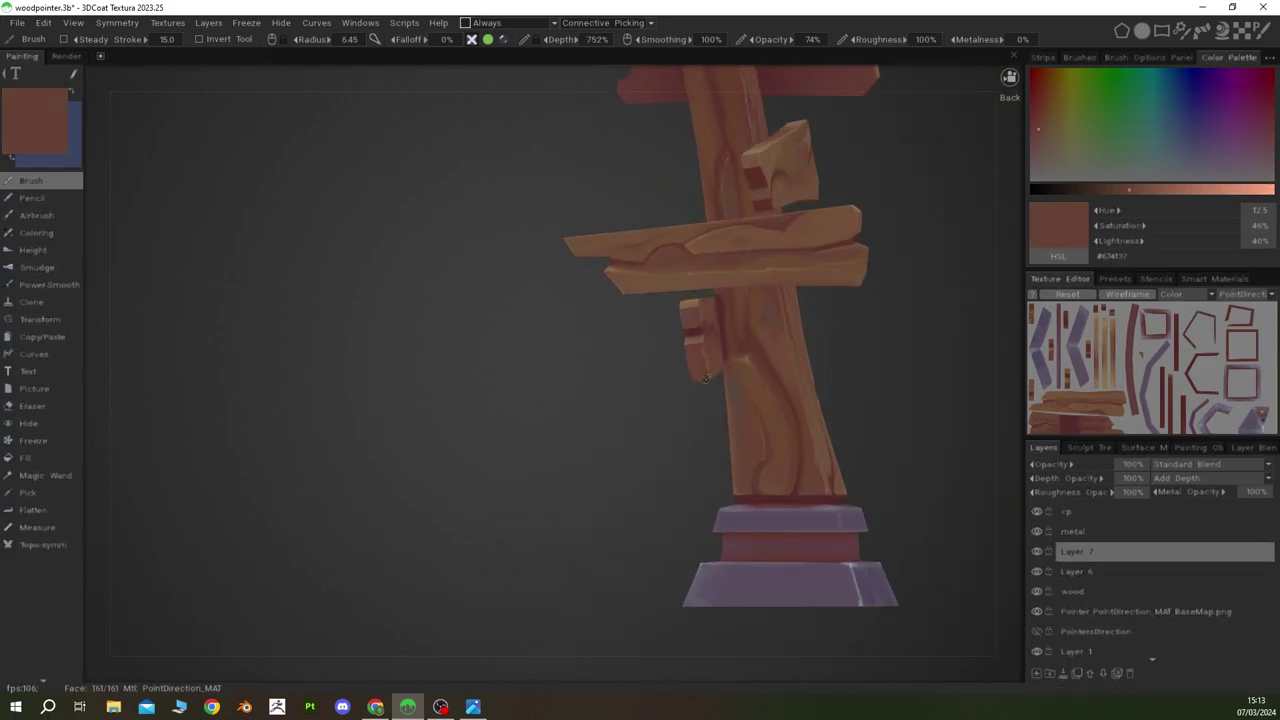
key(v)
Step: Paint wide soft shading on the upper rear board, ending on brown #6E4B36
mouse_move(748, 337)
alt+mouse_down()
mouse_move(762, 428)
mouse_move(871, 406)
mouse_move(630, 372)
mouse_move(700, 140)
alt+mouse_up()
key(v)
key(v)
right_drag(700, 140, 706, 140)
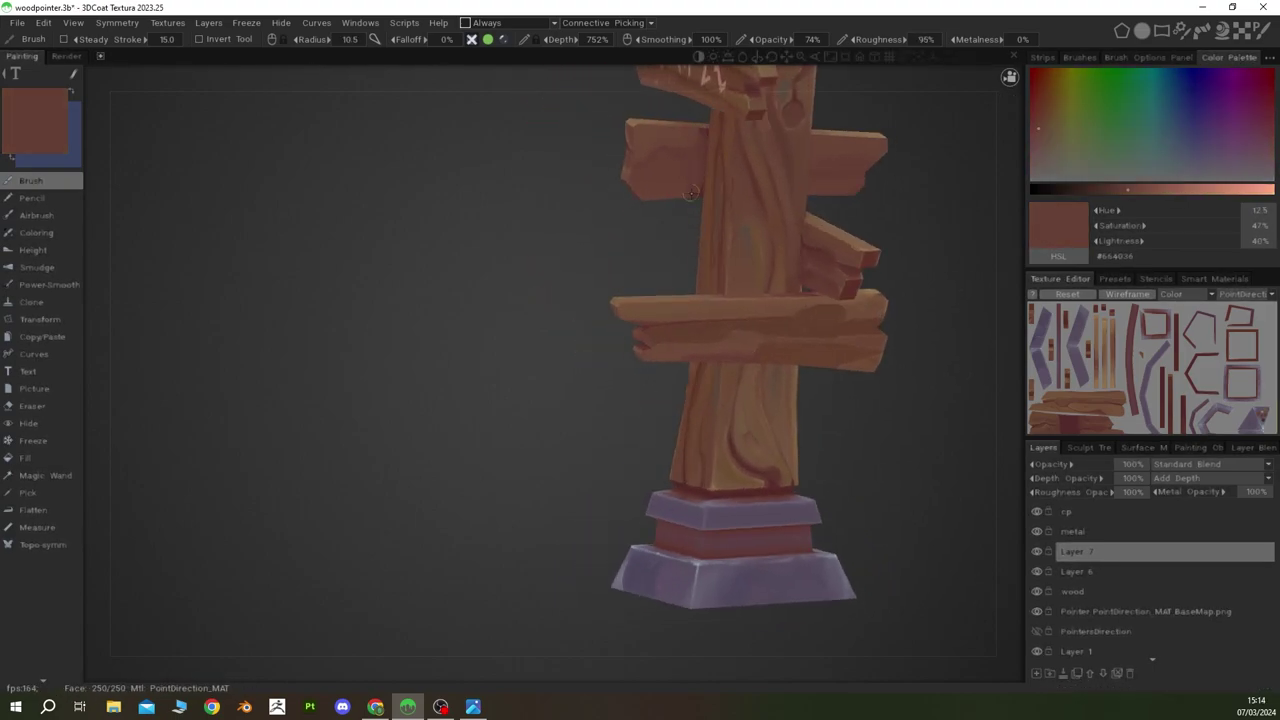
key(v)
key(v)
key(v)
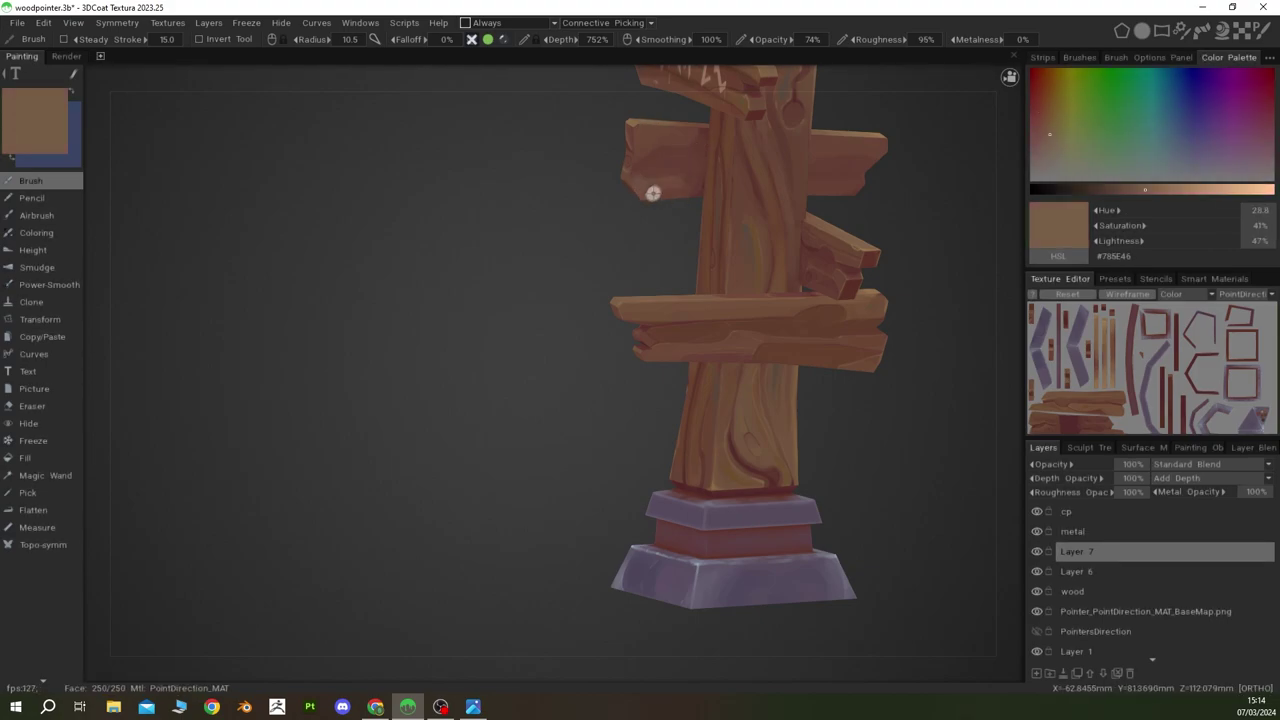
key(v)
key(v)
key(v)
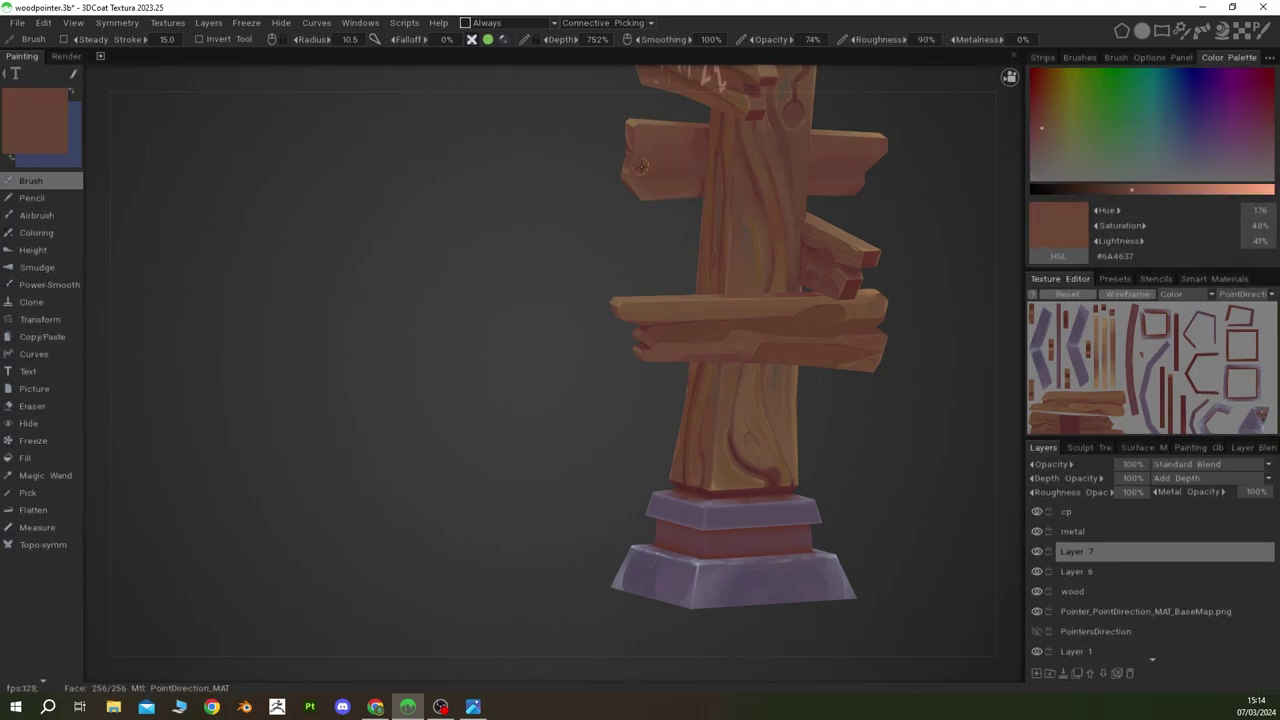
key(v)
alt+shift+drag(700, 140, 772, 182)
key(v)
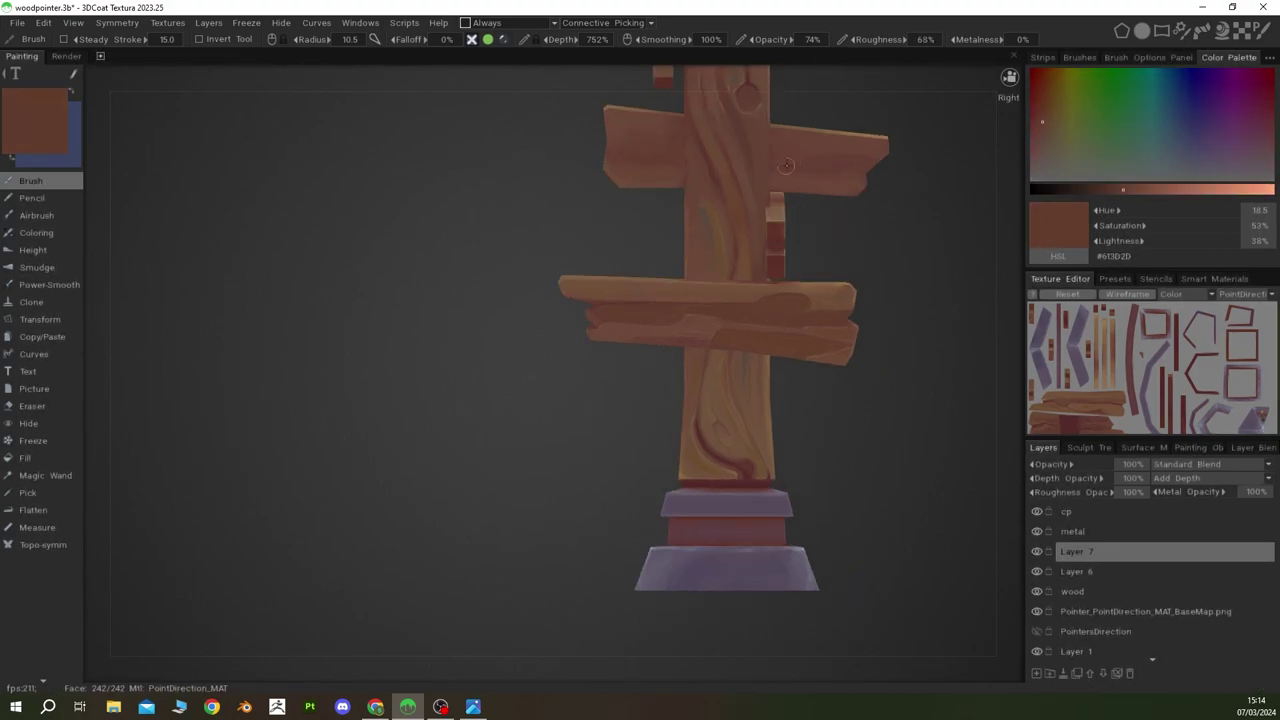
key(v)
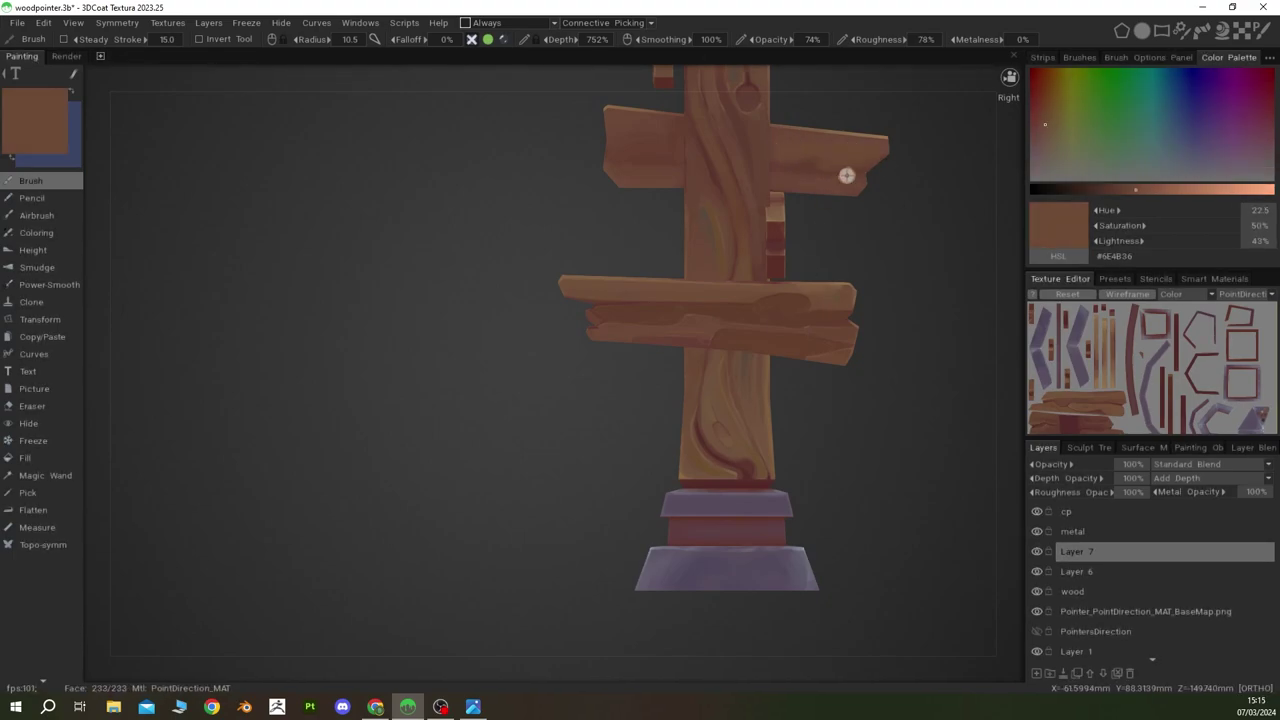
key(v)
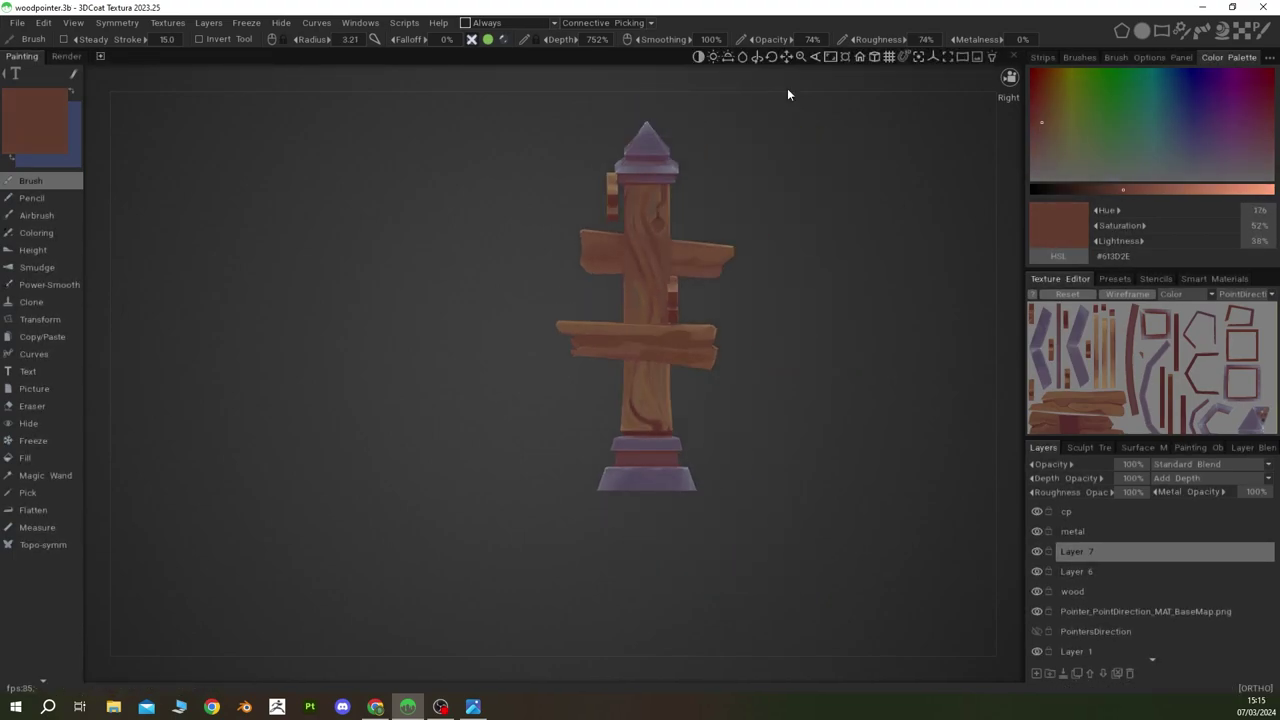
Step: Shrink the brush and redo the knot strokes with darker and lighter sampled wood tones
drag(787, 88, 524, 340)
middle_drag(524, 340, 554, 398)
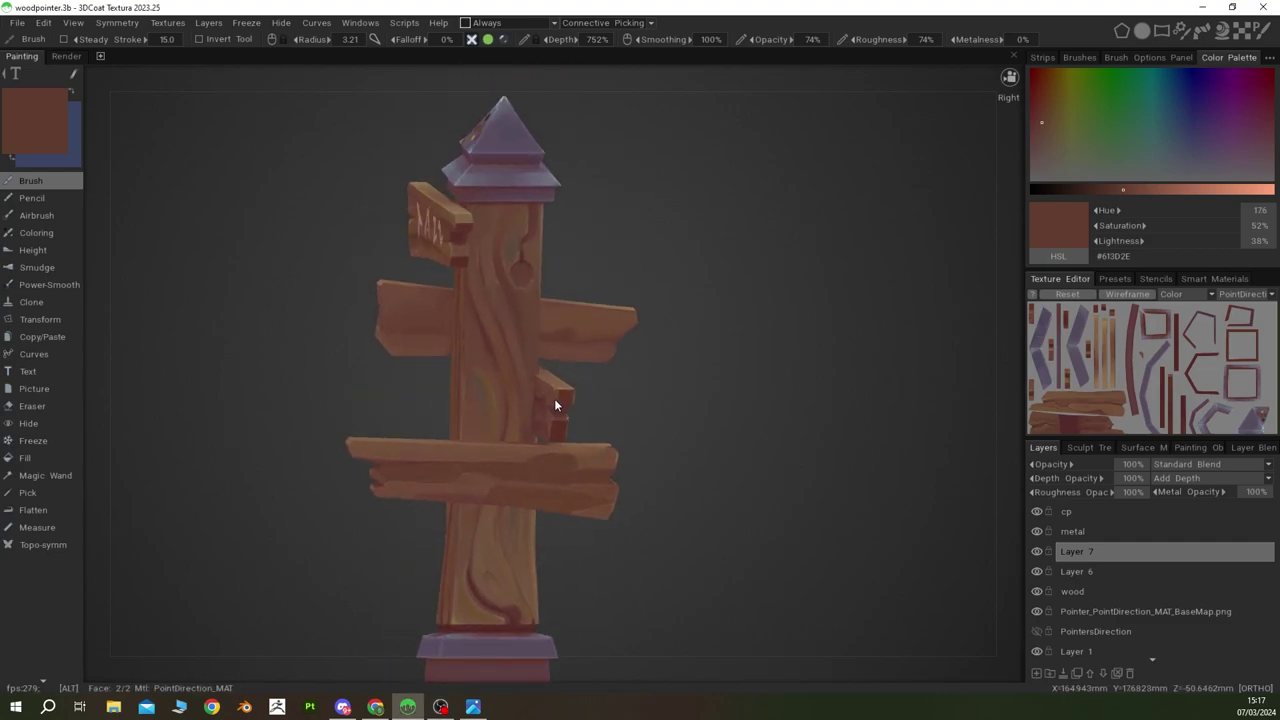
key(v)
middle_drag(458, 338, 460, 338)
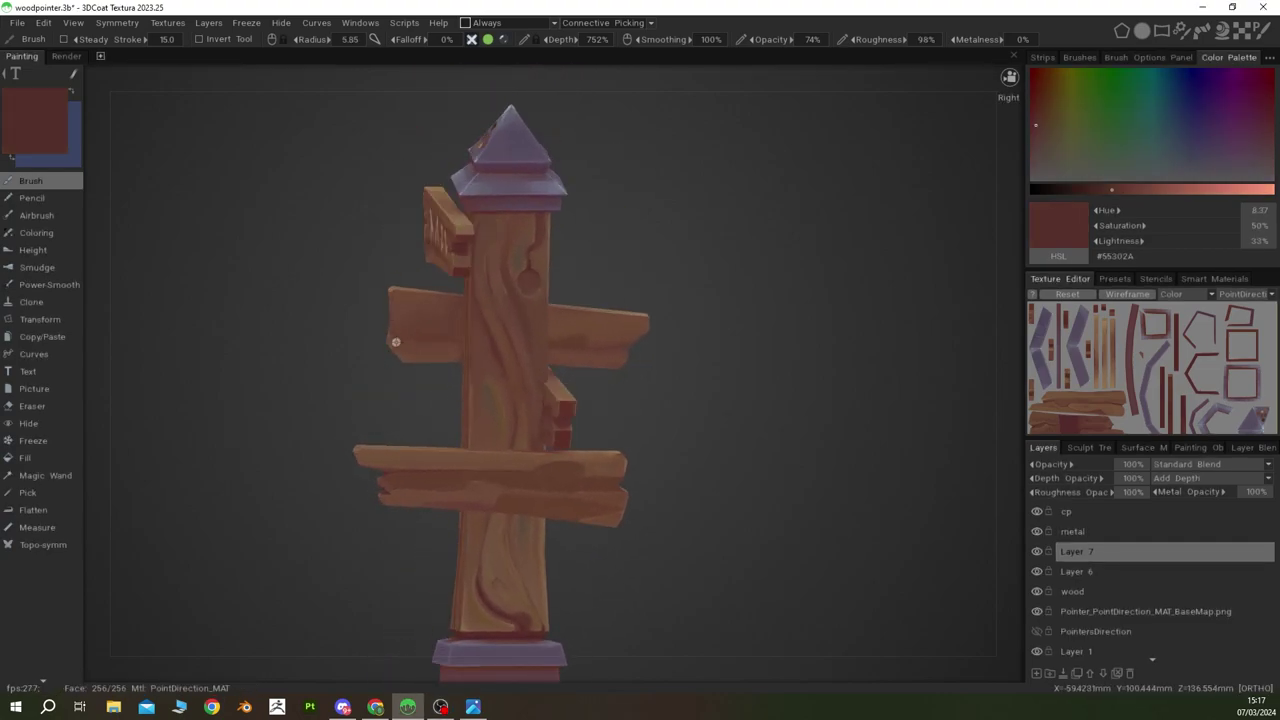
mouse_move(458, 338)
right_down()
mouse_move(440, 338)
mouse_move(450, 344)
right_up()
key(ctrl+z)
key(v)
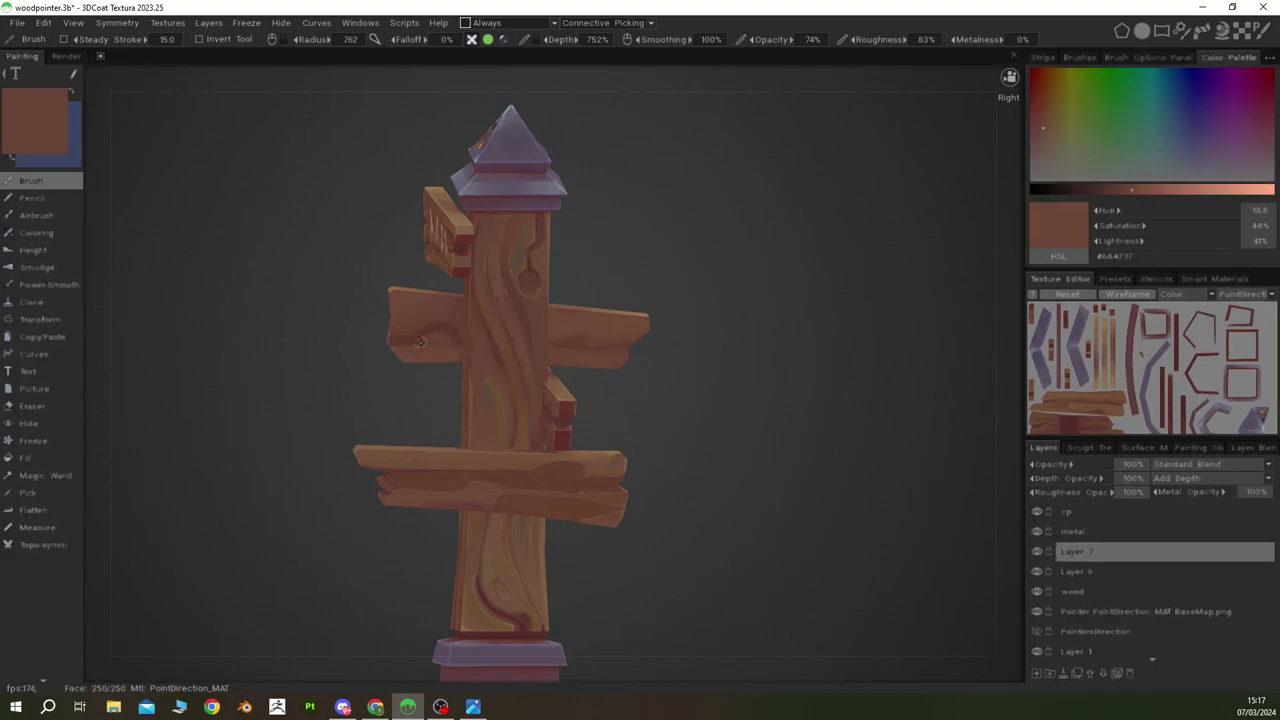
Step: Paint grain highlights on the rune board and right board using sampled red-browns and mid browns
middle_drag(433, 346, 582, 393)
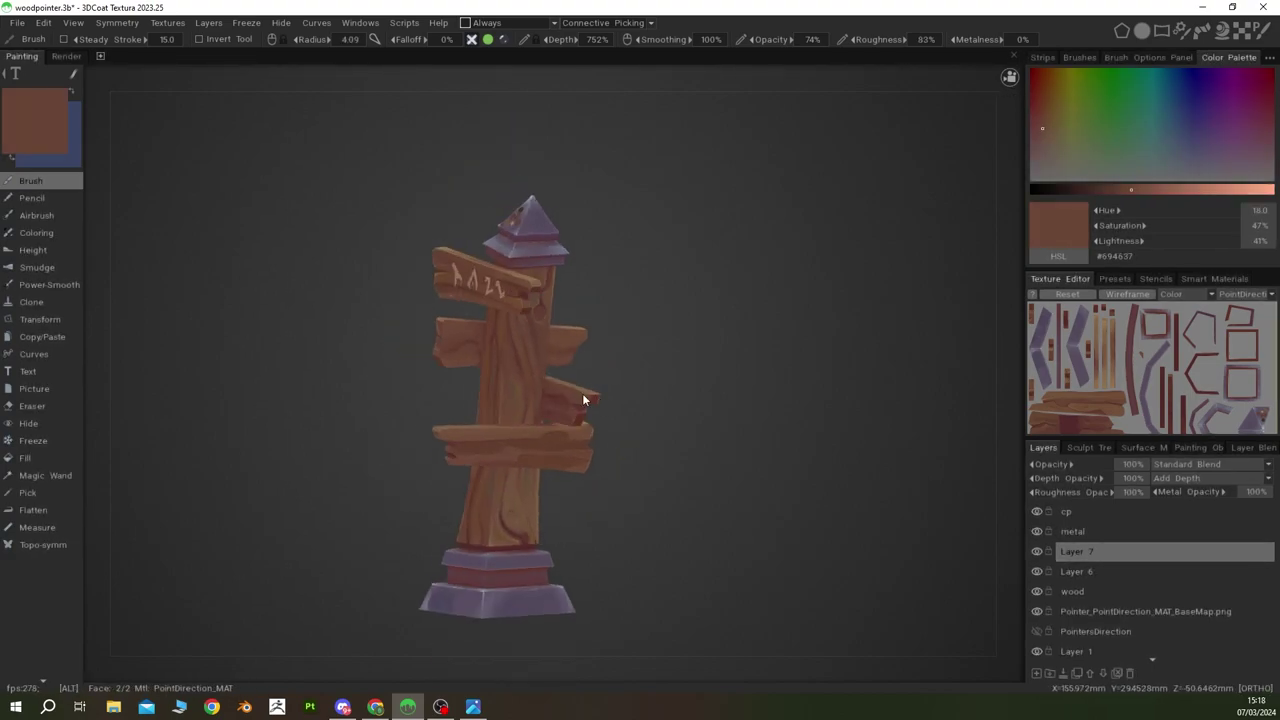
scroll(474, 383, up, 3)
key(v)
scroll(415, 368, up, 2)
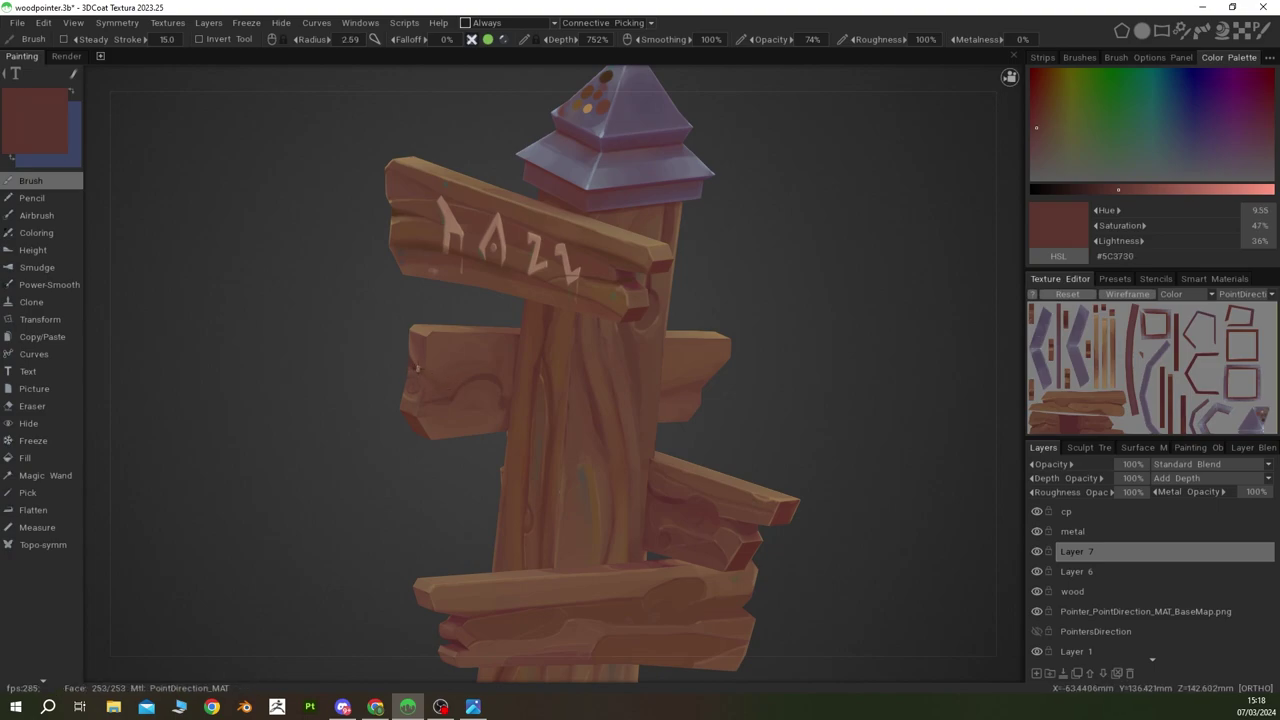
key(v)
key(v)
mouse_move(455, 404)
middle_down()
mouse_move(430, 343)
mouse_move(447, 393)
mouse_move(560, 366)
mouse_move(575, 387)
middle_up()
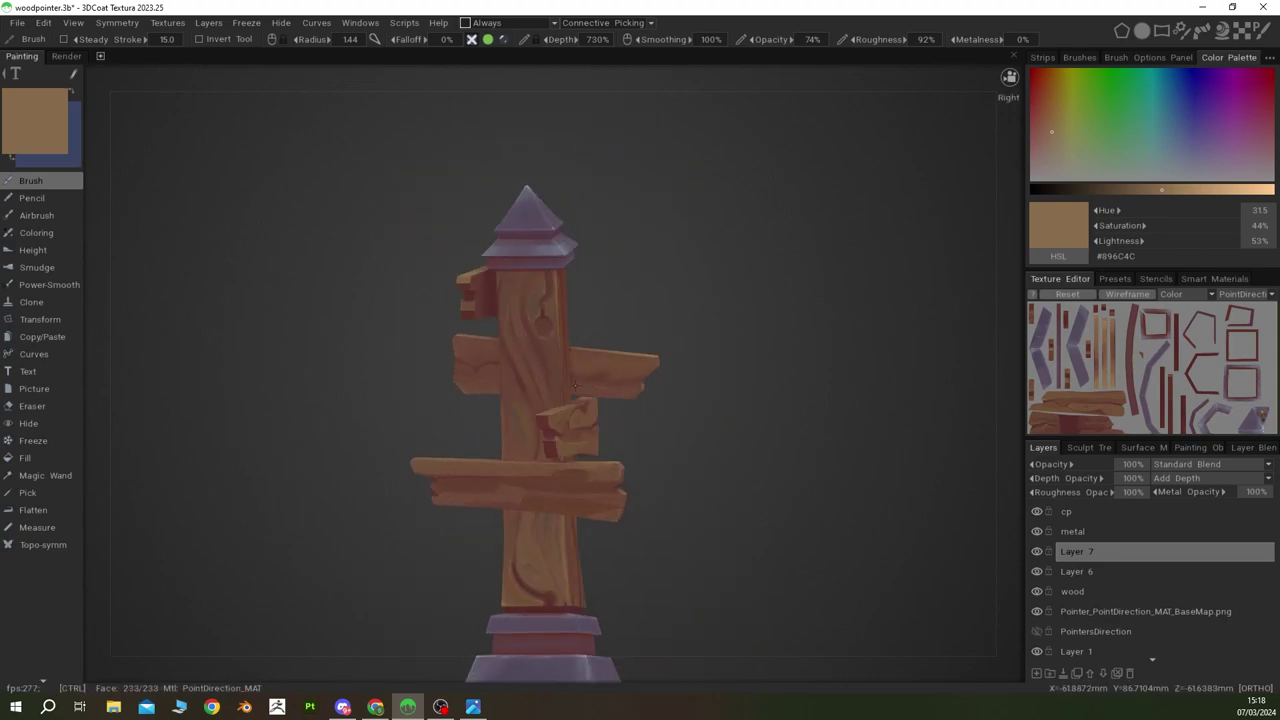
scroll(622, 385, up, 3)
scroll(594, 466, up, 3)
key(v)
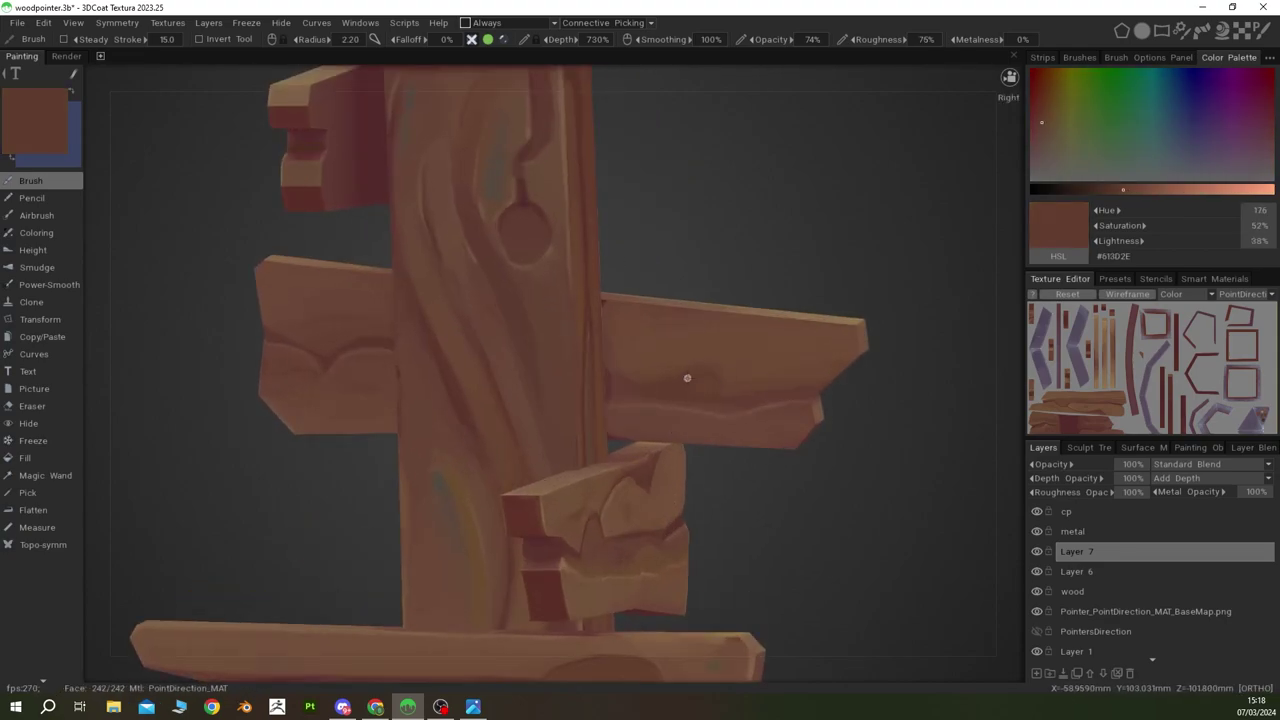
key(v)
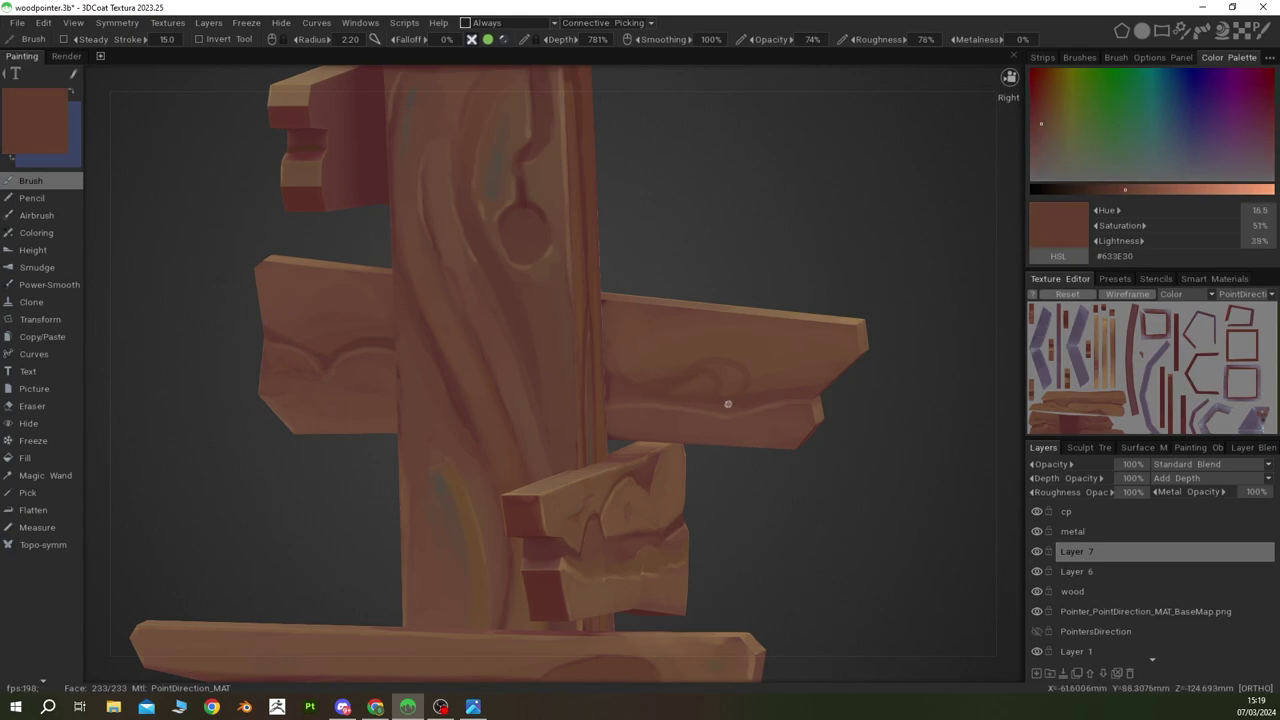
key(v)
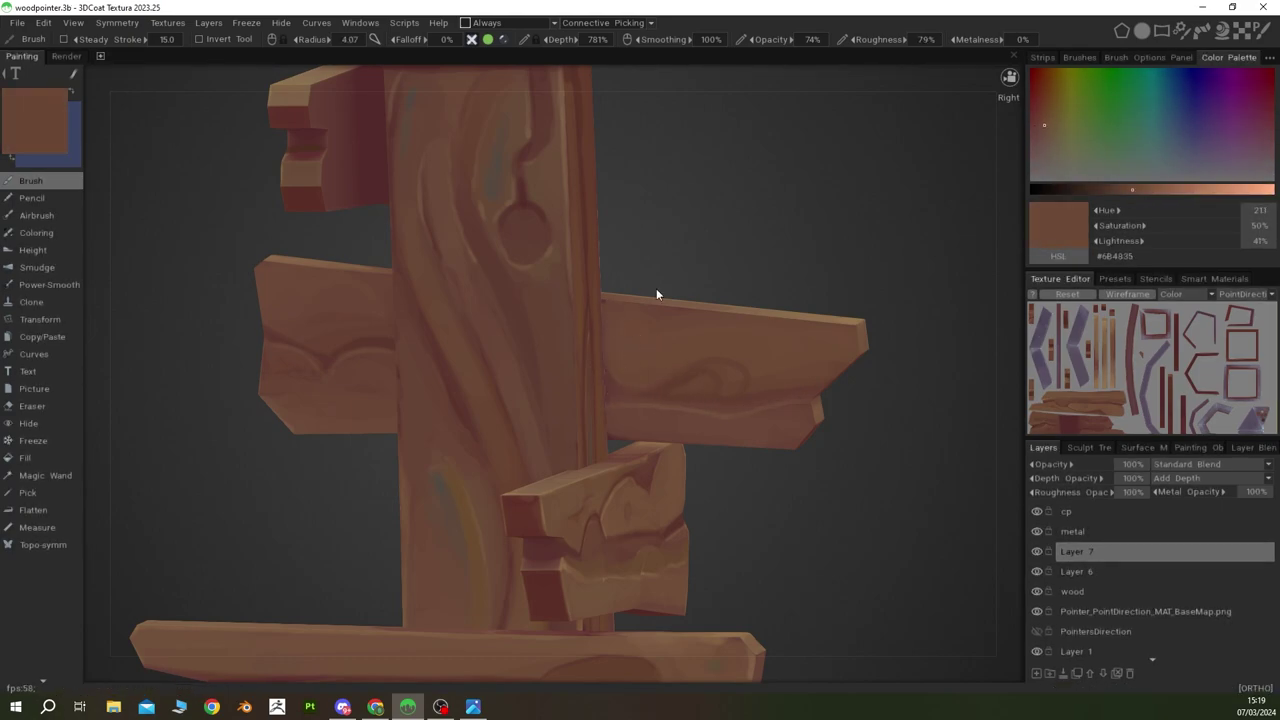
Step: Paint knots on the left and right boards with darker and lighter sampled browns
drag(656, 288, 673, 330)
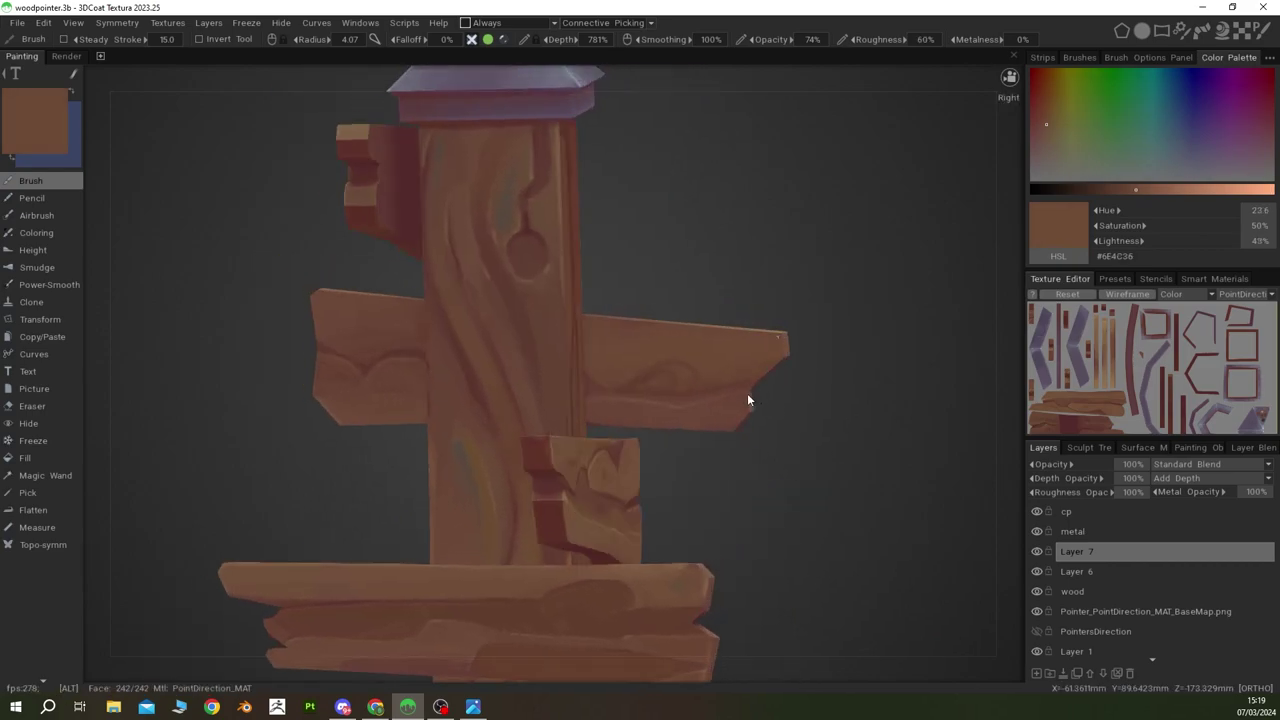
key(v)
mouse_move(314, 286)
mouse_down()
mouse_move(433, 304)
mouse_move(701, 405)
mouse_up()
key(v)
key(v)
key(v)
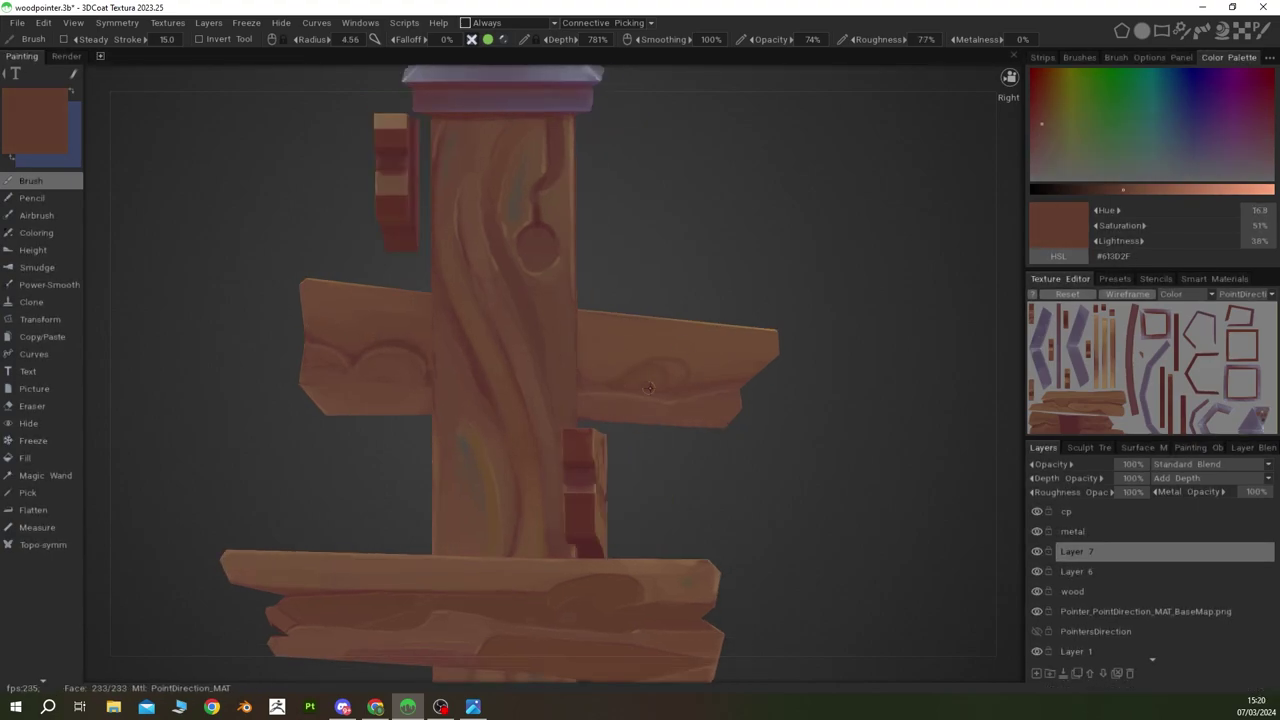
key(v)
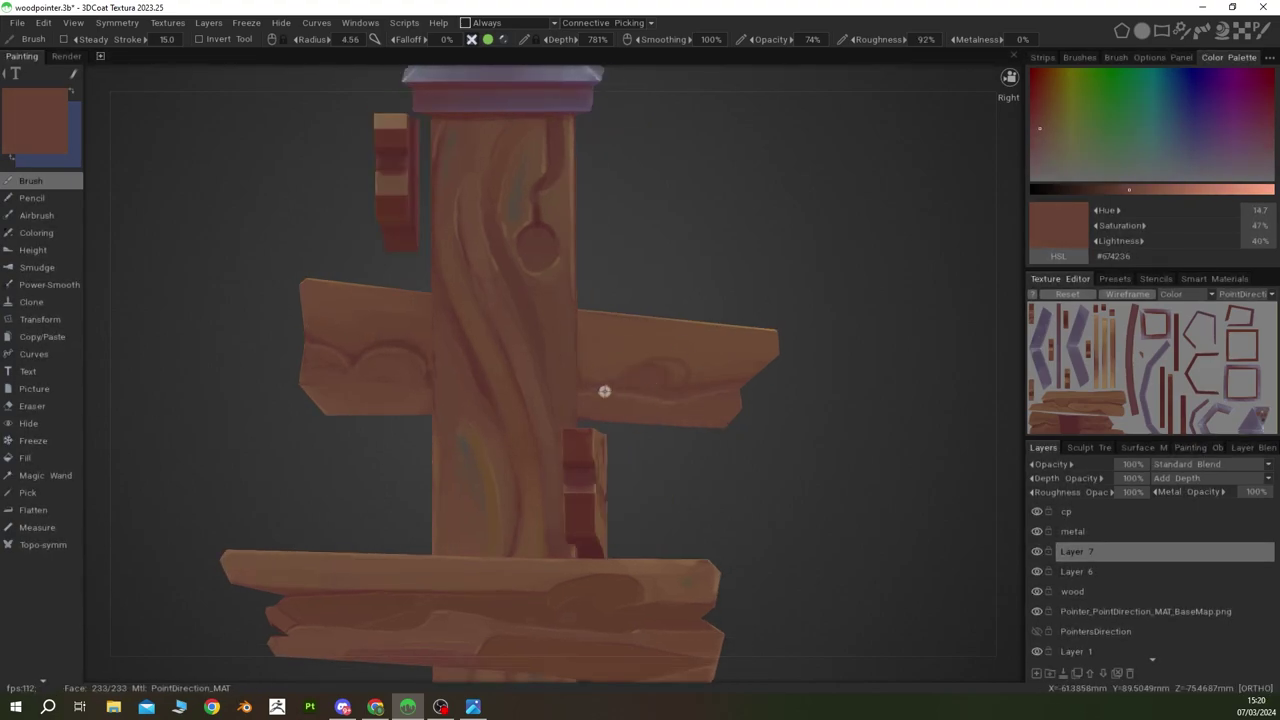
scroll(749, 320, down, 1)
key(v)
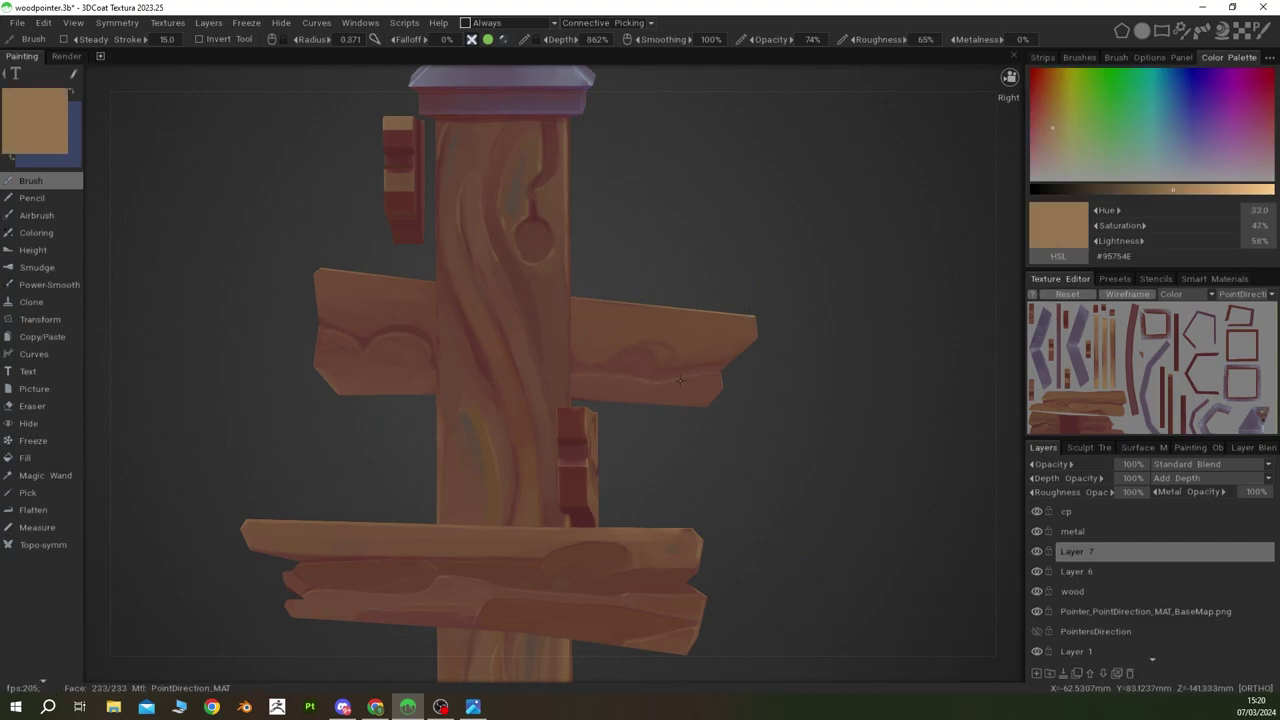
scroll(680, 380, up, 1)
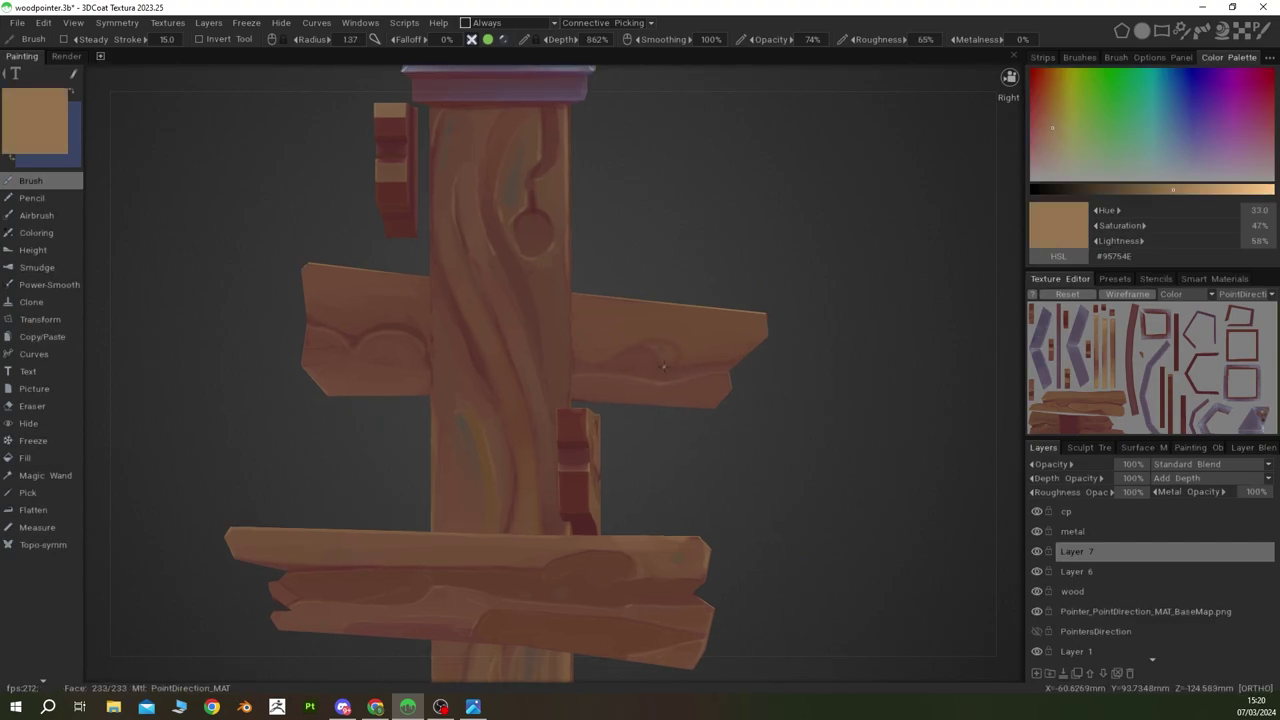
scroll(749, 340, down, 5)
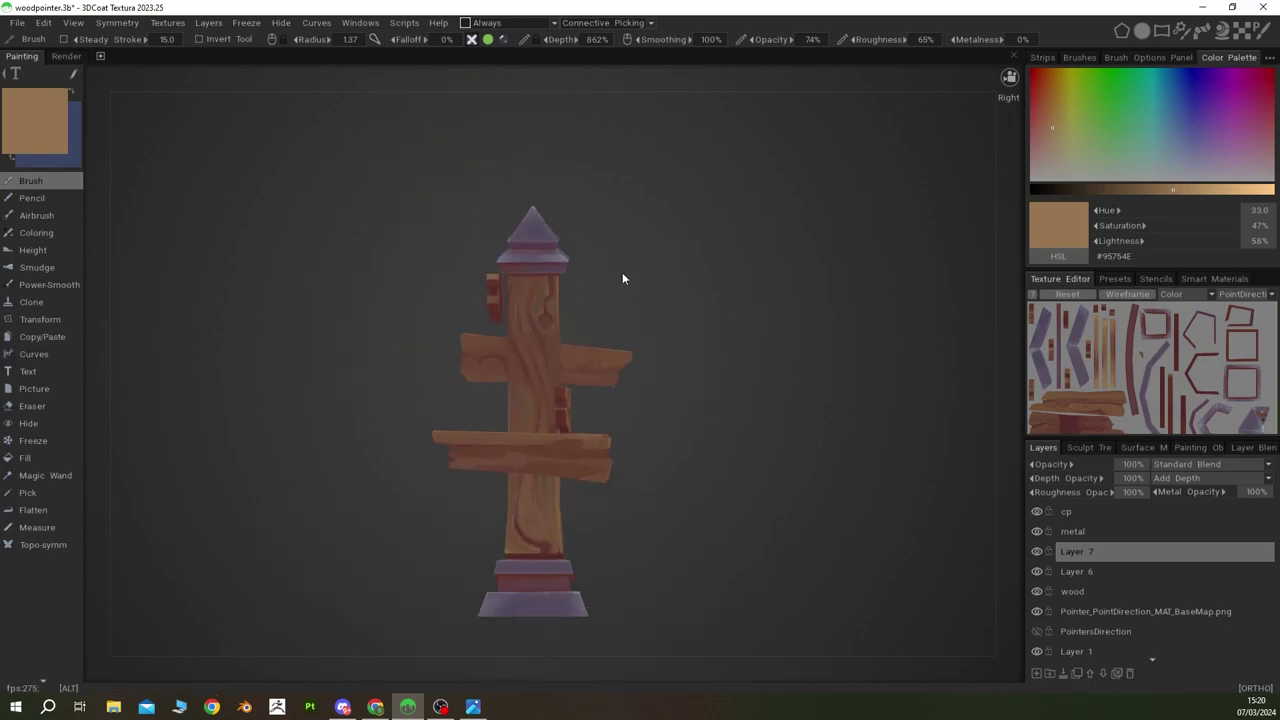
Step: Add a dark red-brown knot and mid-tone grain to the boards and post
mouse_move(622, 272)
mouse_down()
mouse_move(721, 444)
mouse_move(698, 387)
mouse_up()
scroll(698, 387, up, 2)
key(v)
scroll(698, 387, up, 4)
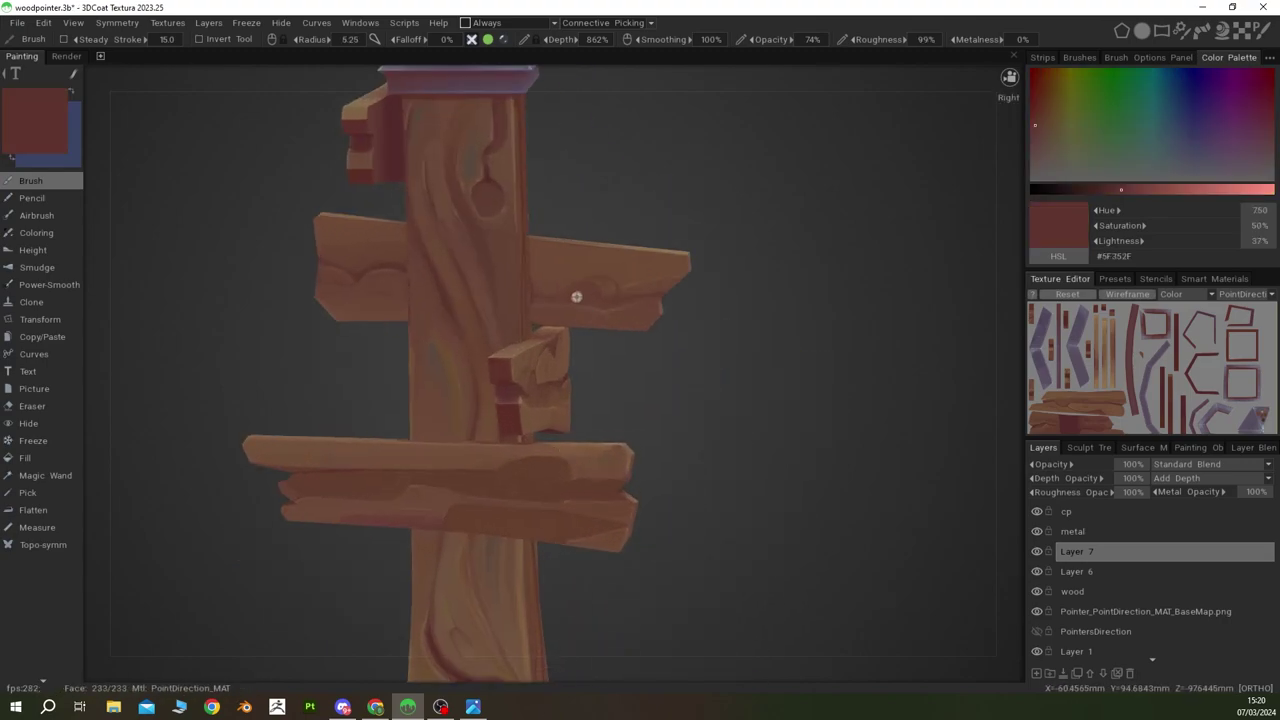
key(v)
key(v)
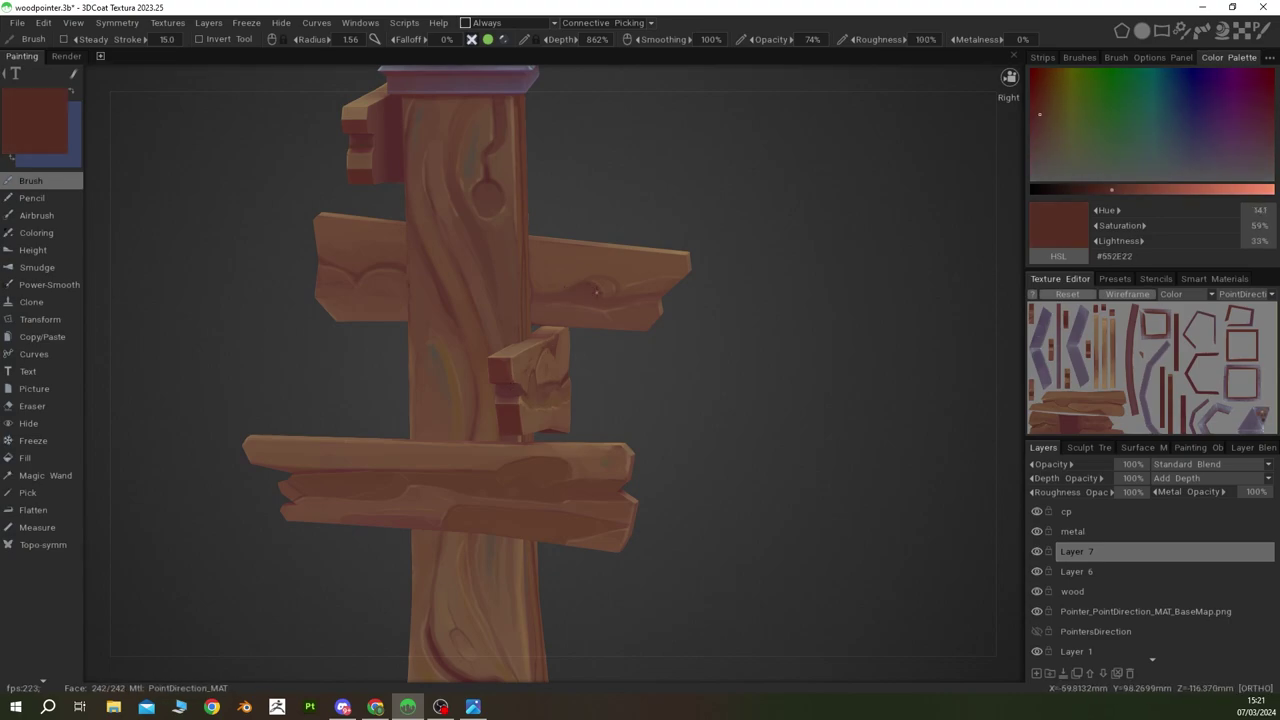
key(v)
scroll(645, 399, down, 4)
Step: Paint grain highlights along the post from a tilted top view with sampled wood colours
drag(645, 399, 616, 472)
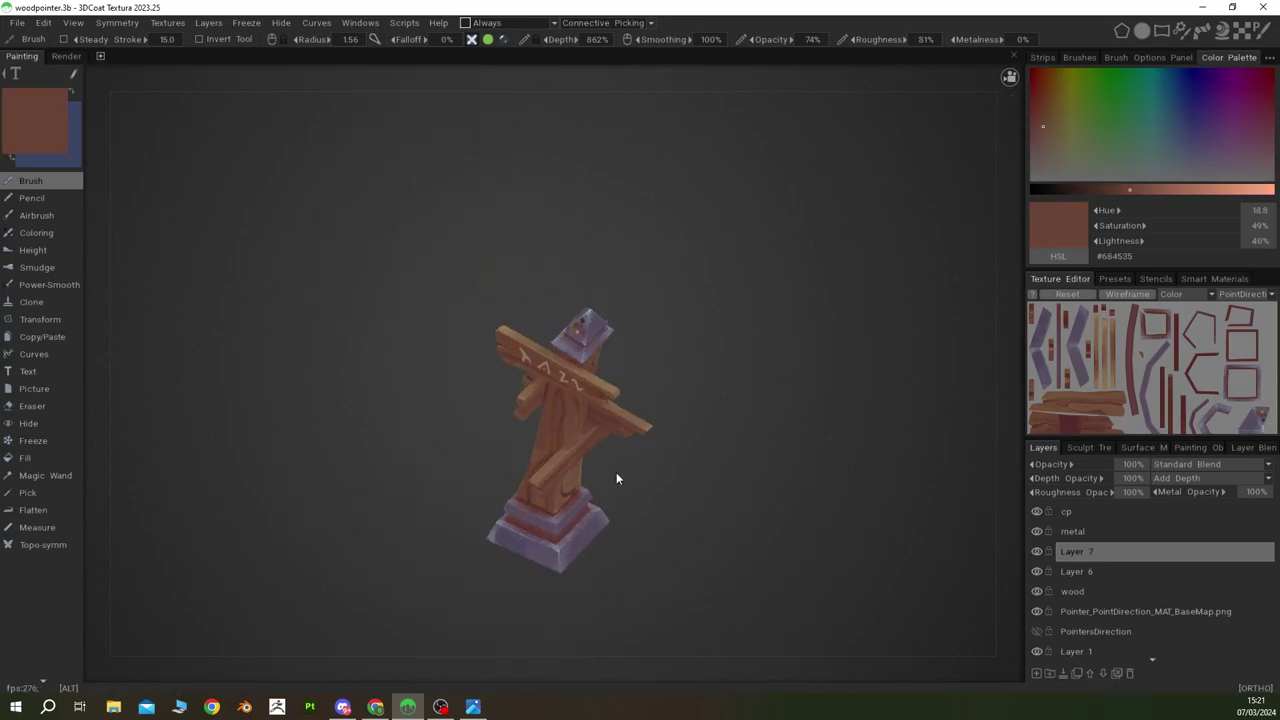
key(v)
scroll(503, 418, up, 4)
key(v)
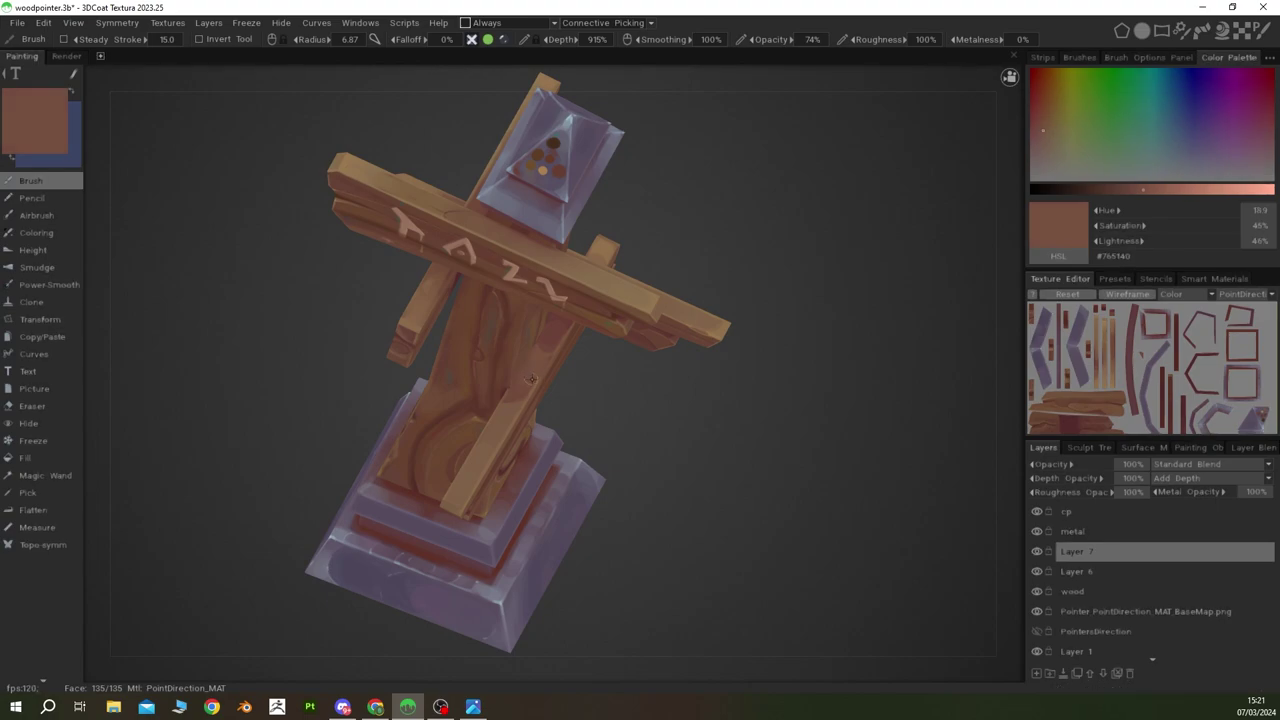
key(v)
drag(538, 362, 560, 330)
scroll(560, 330, up, 2)
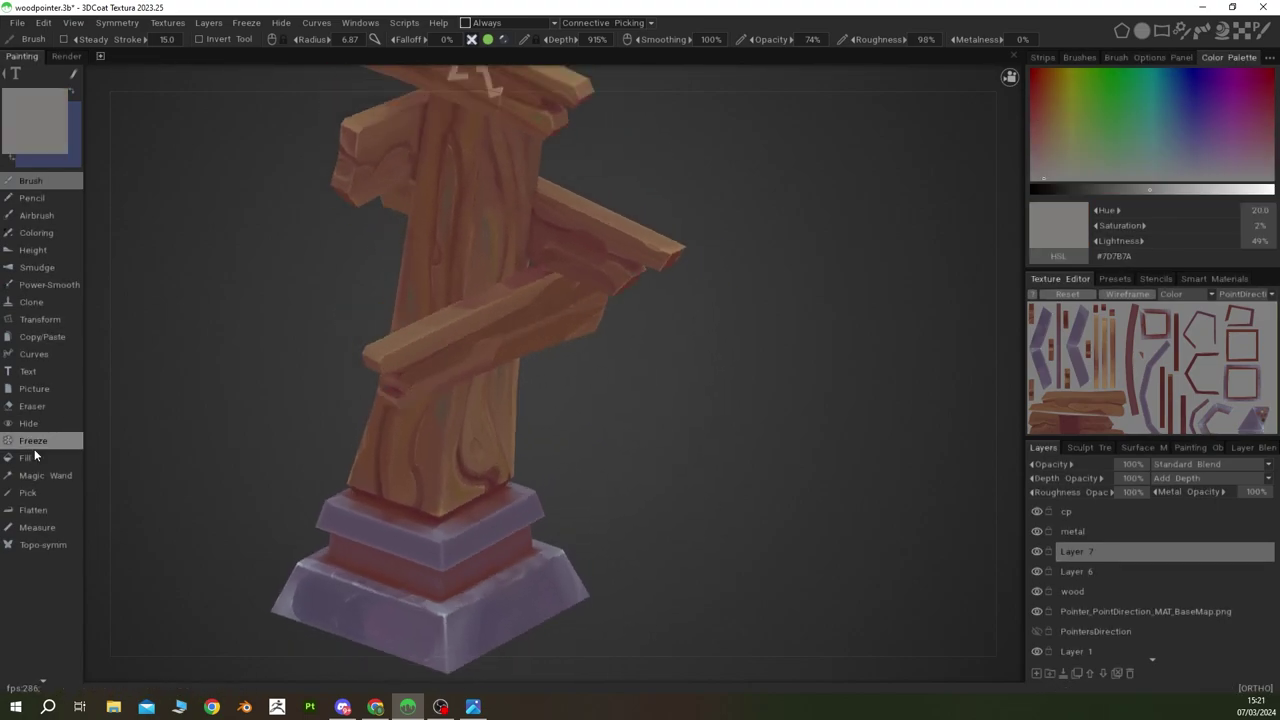
Step: Return to the Brush and sample muted mauve #685153 from the metal base
click(28, 423)
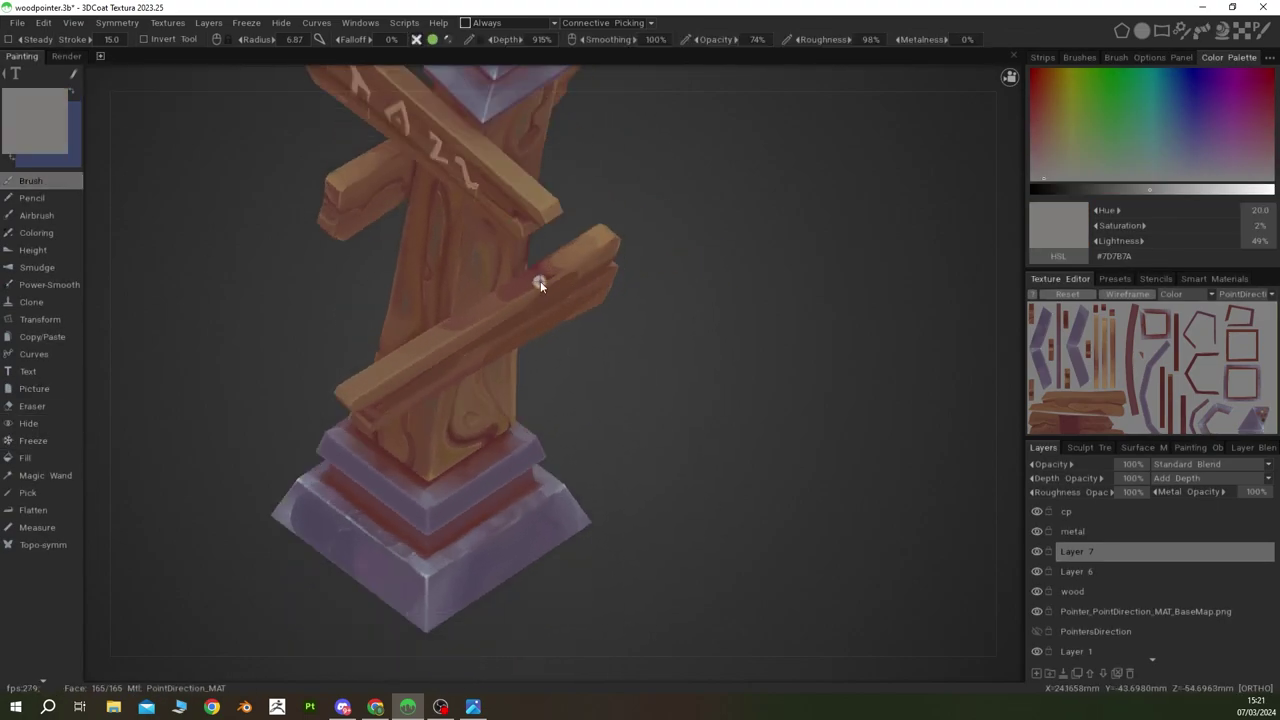
key(v)
key(v)
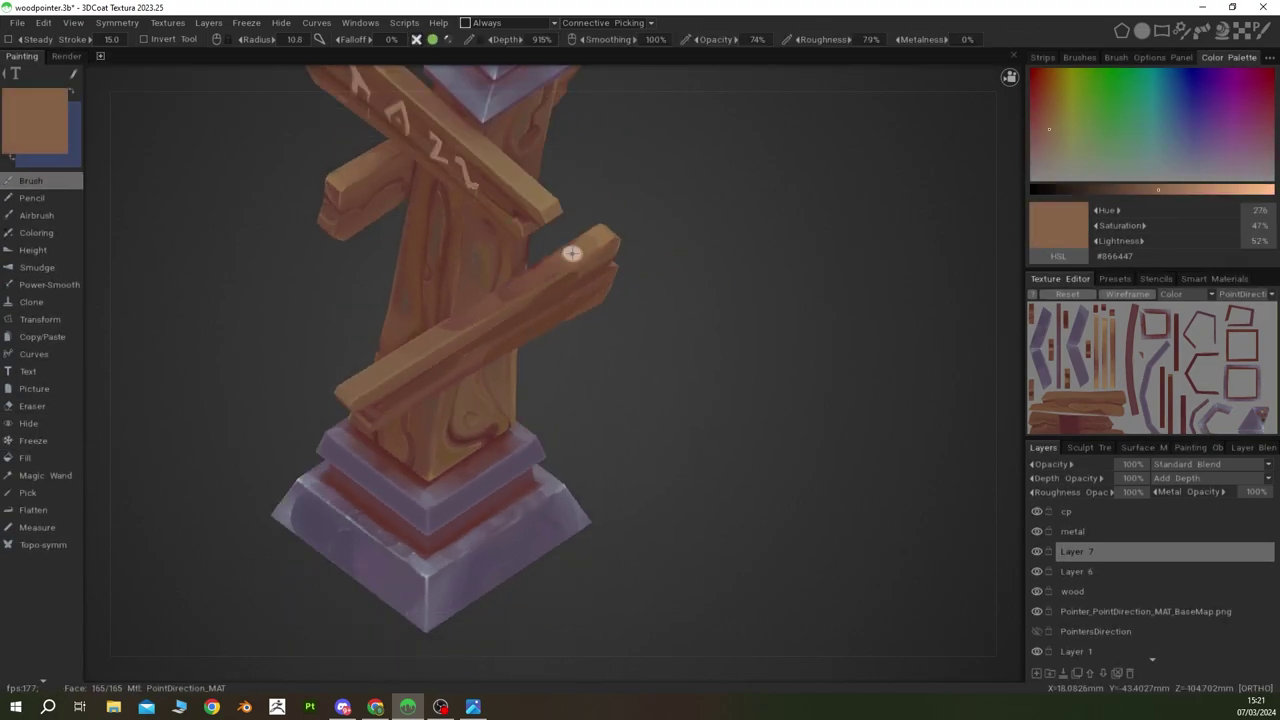
key(v)
scroll(631, 420, down, 3)
drag(631, 420, 486, 514)
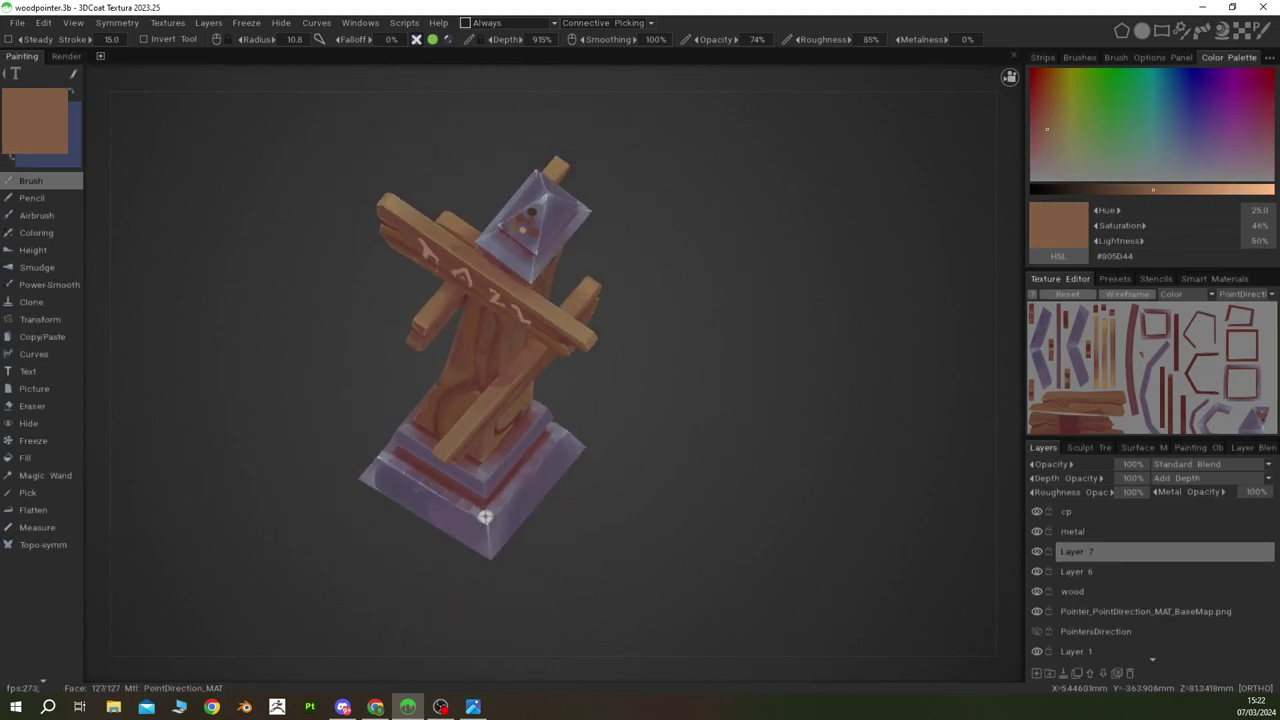
key(v)
key(v)
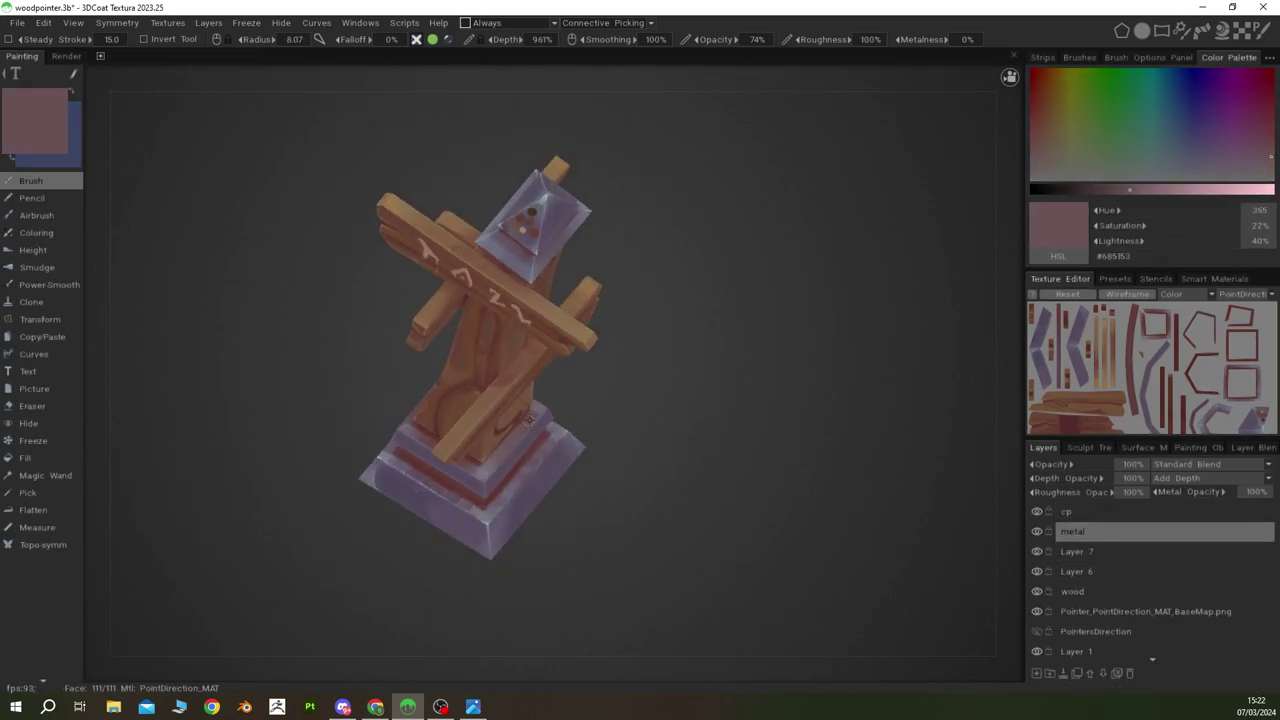
key(v)
mouse_move(487, 523)
middle_down()
mouse_move(489, 466)
mouse_move(482, 495)
mouse_move(437, 500)
middle_up()
key(v)
key(v)
key(v)
key(v)
key(v)
key(v)
key(v)
key(v)
key(v)
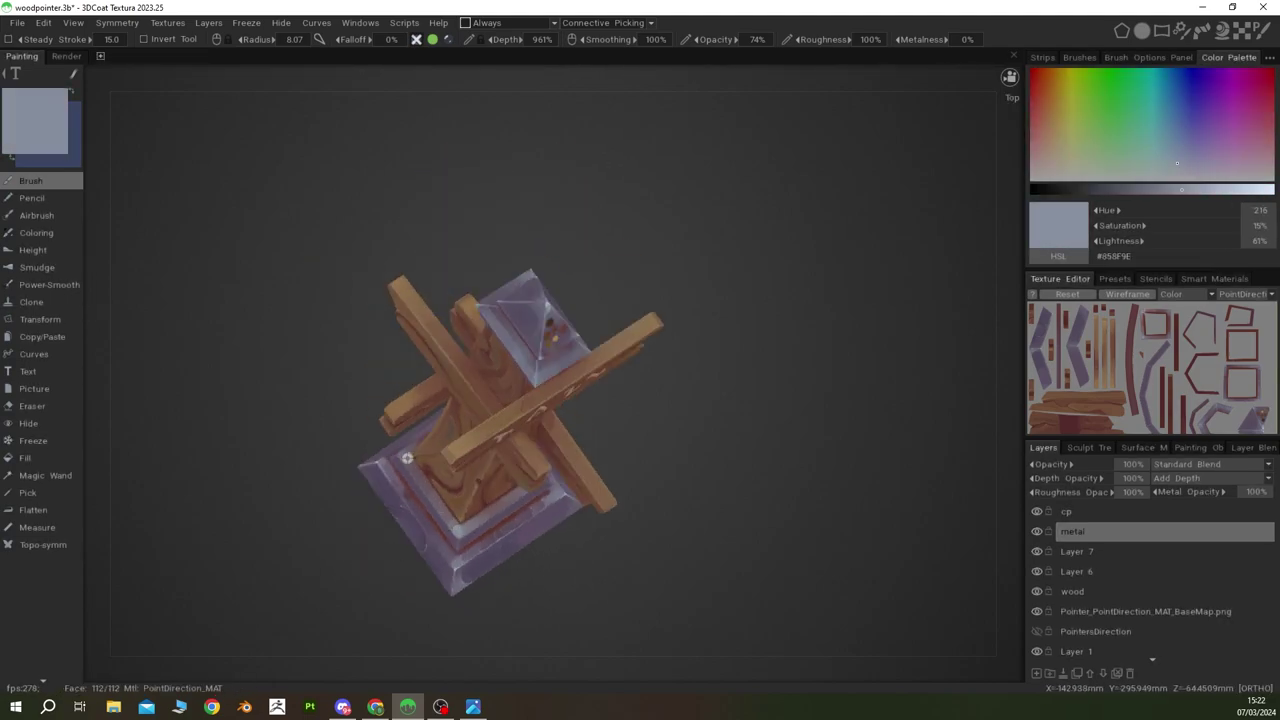
key(v)
key(v)
mouse_move(437, 500)
middle_down()
mouse_move(599, 429)
mouse_move(425, 483)
middle_up()
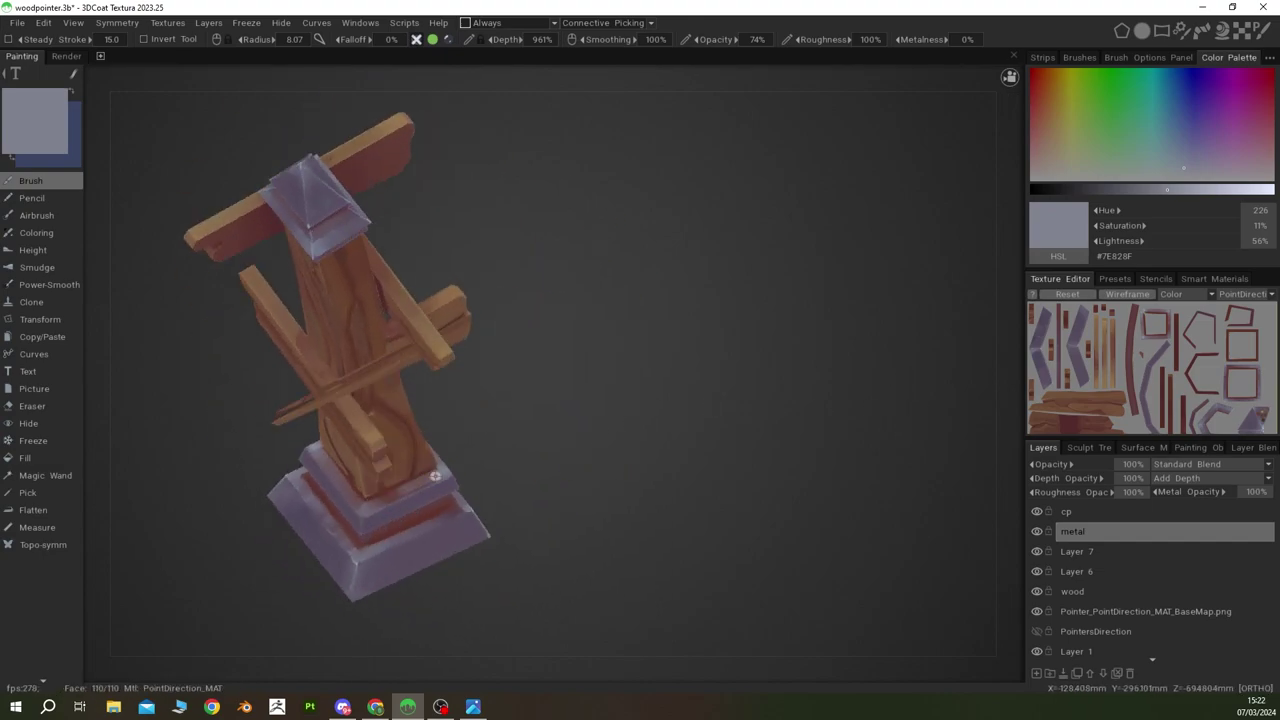
key(v)
key(v)
key(v)
key(v)
key(v)
key(v)
key(v)
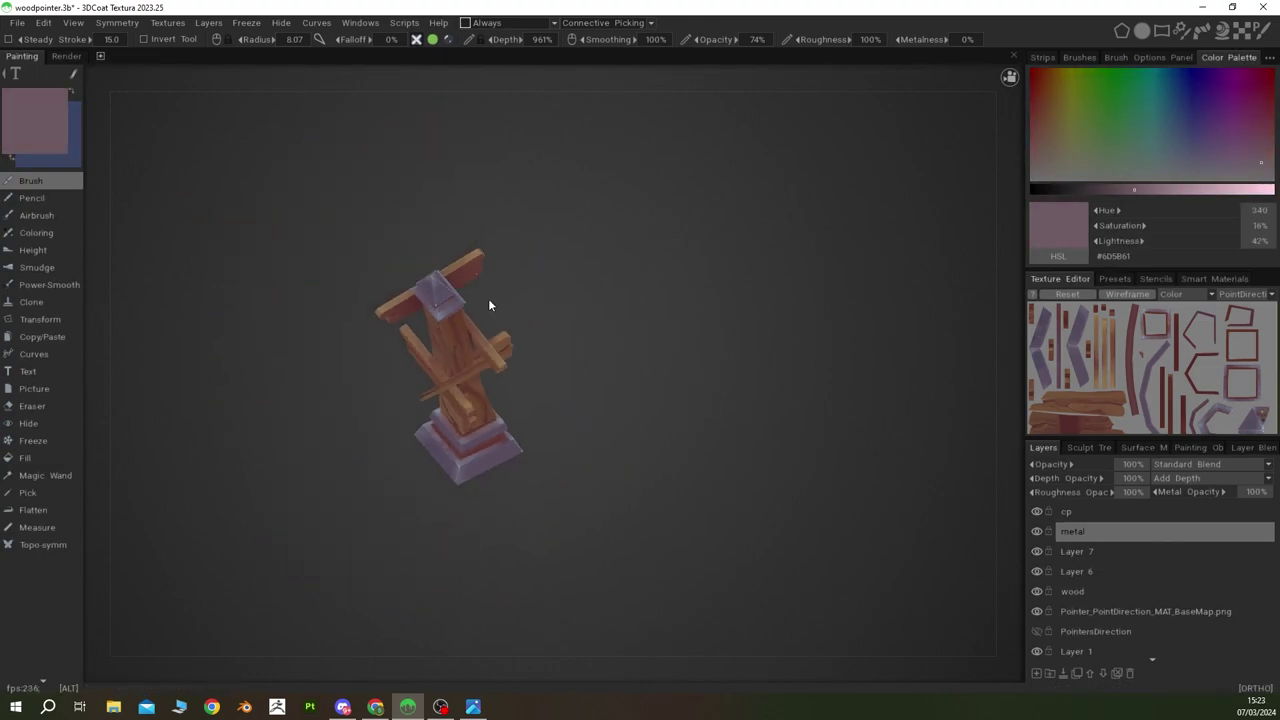
middle_drag(425, 483, 724, 485)
key(v)
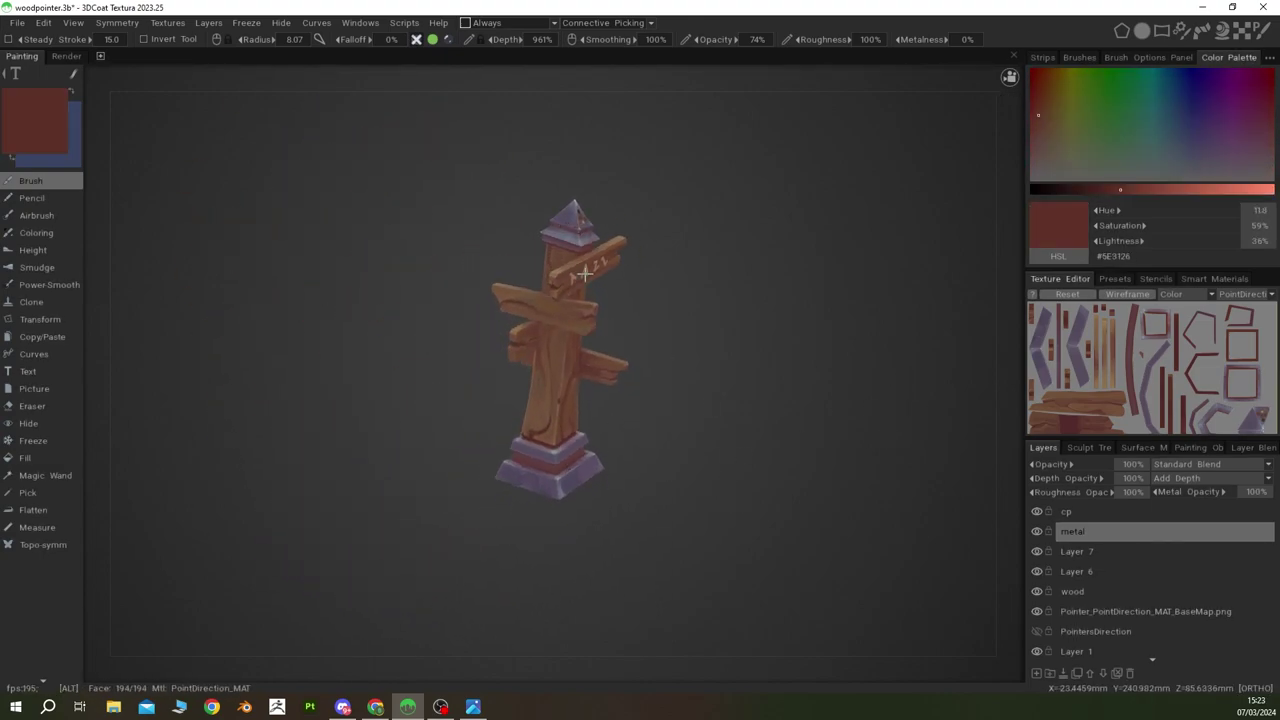
middle_drag(584, 230, 428, 428)
scroll(428, 428, up, 5)
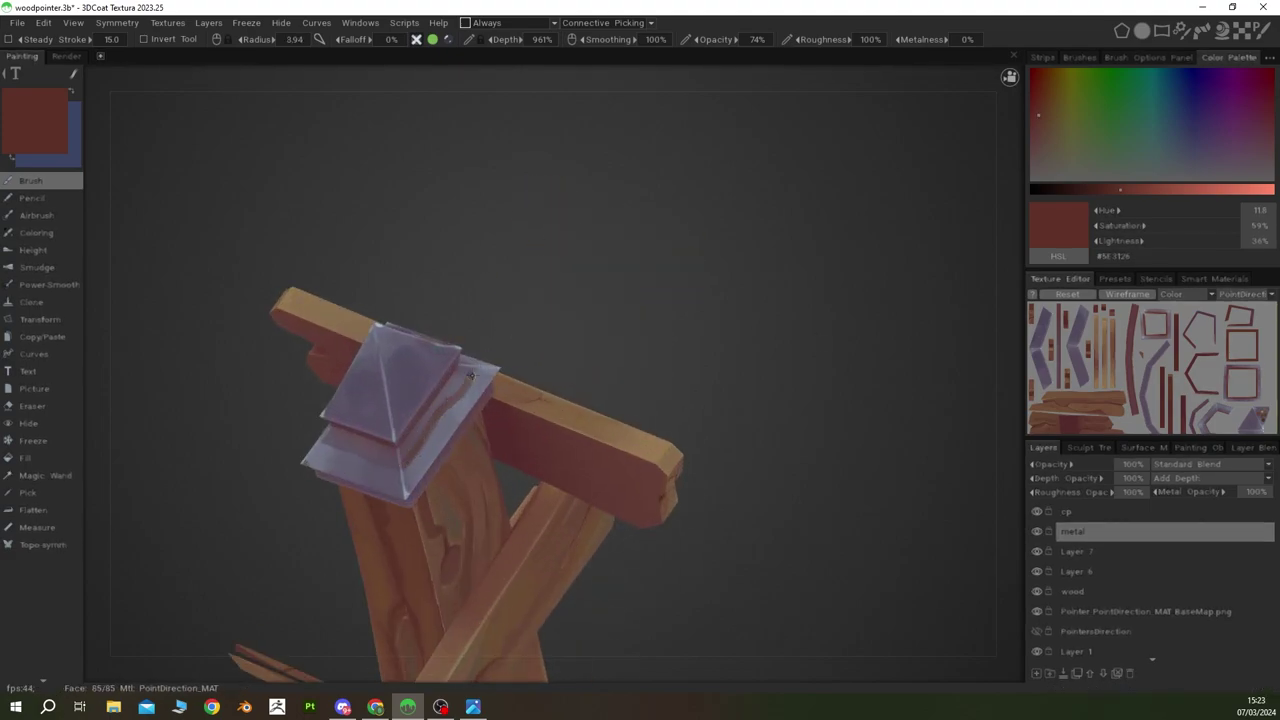
key(v)
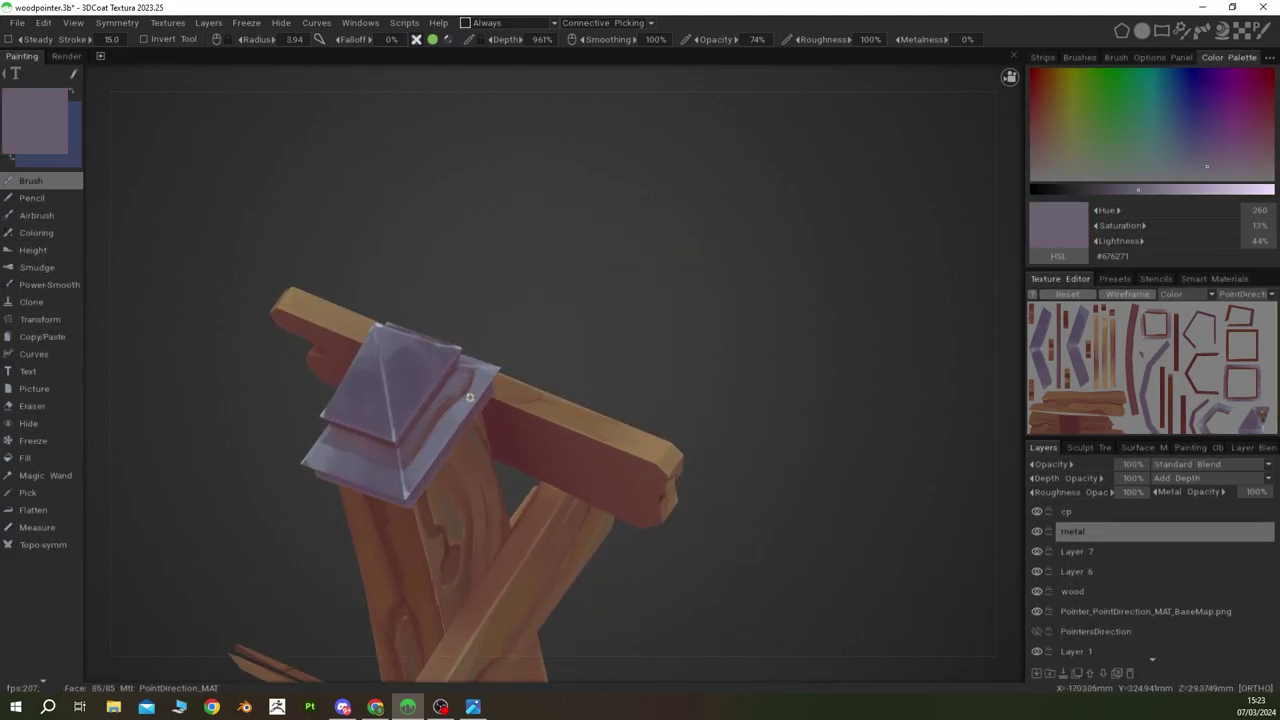
scroll(470, 397, down, 5)
key(v)
scroll(447, 425, up, 4)
mouse_move(404, 433)
middle_down()
mouse_move(400, 480)
mouse_move(520, 529)
mouse_move(694, 473)
mouse_move(523, 352)
mouse_move(506, 427)
middle_up()
key(v)
key(v)
scroll(400, 480, down, 3)
key(v)
scroll(523, 352, up, 1)
key(v)
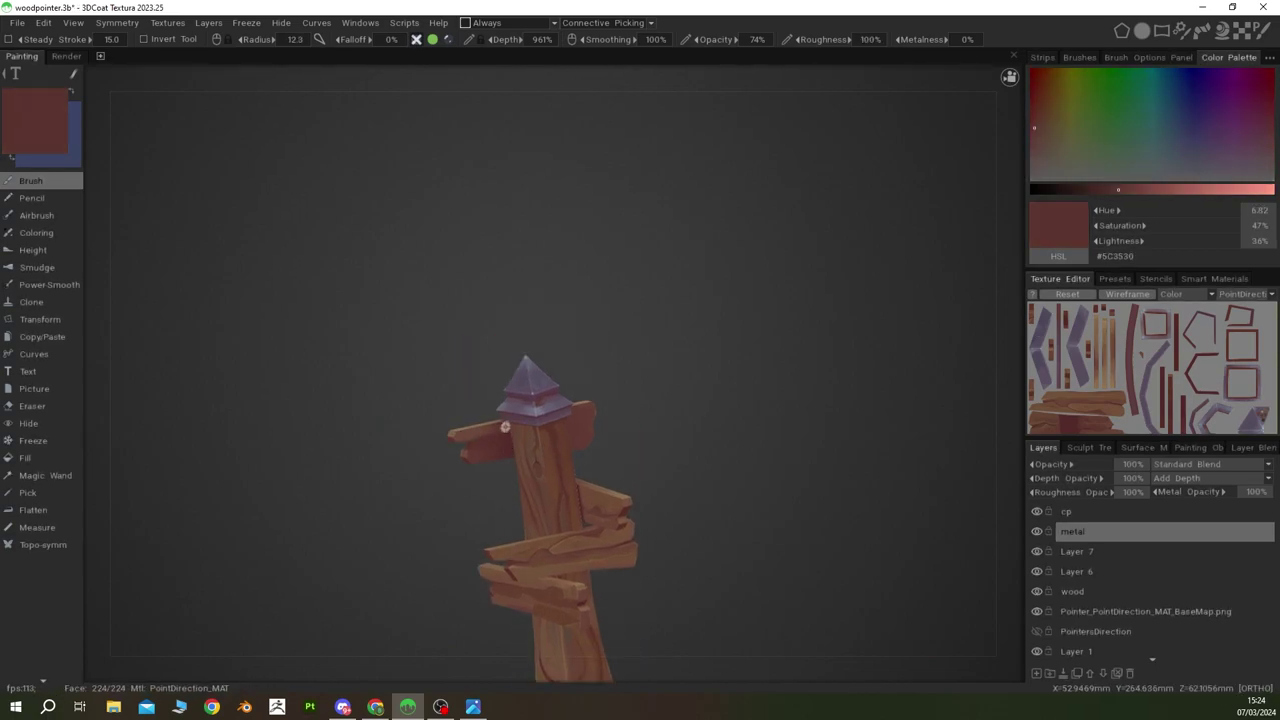
key(v)
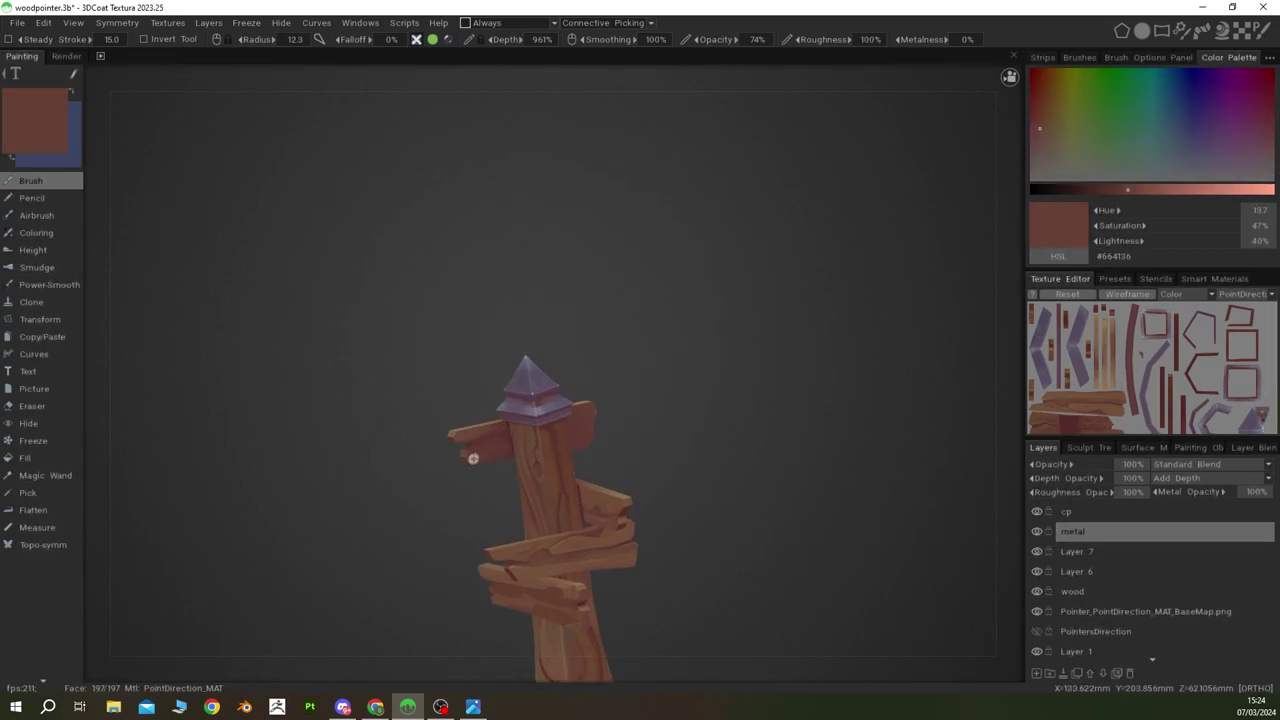
middle_drag(473, 459, 538, 443)
key(v)
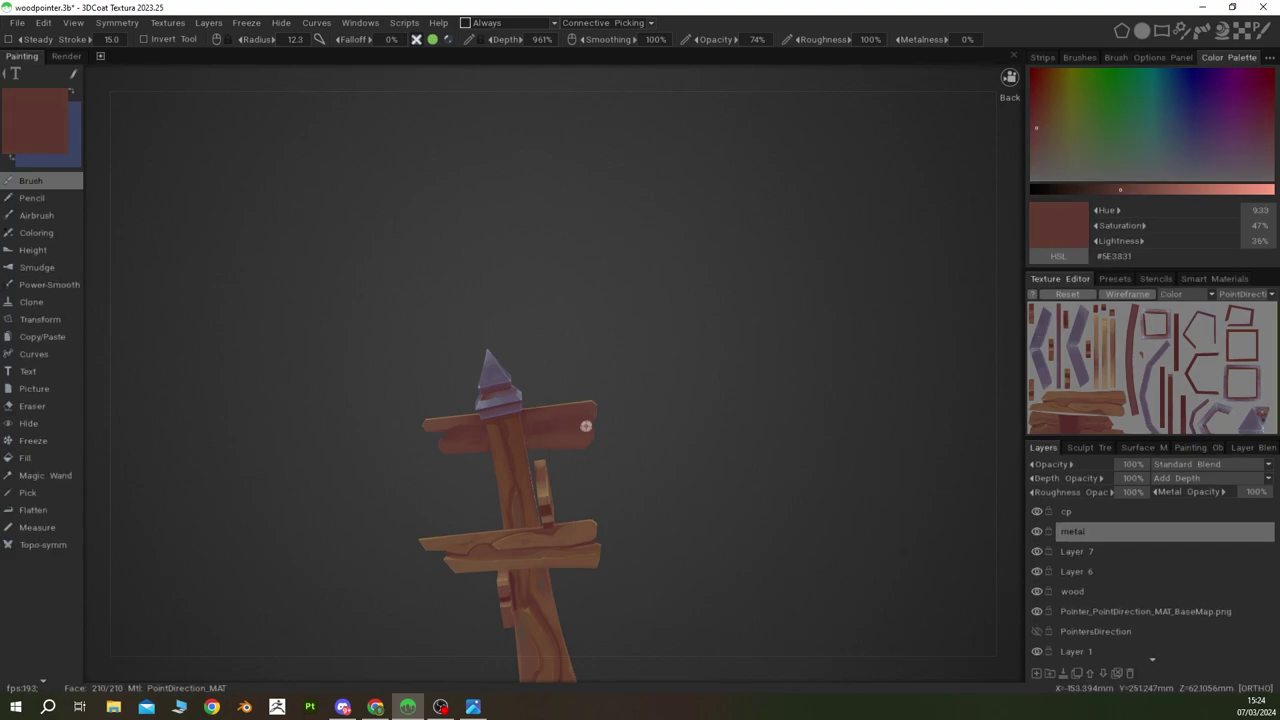
key(v)
key(v)
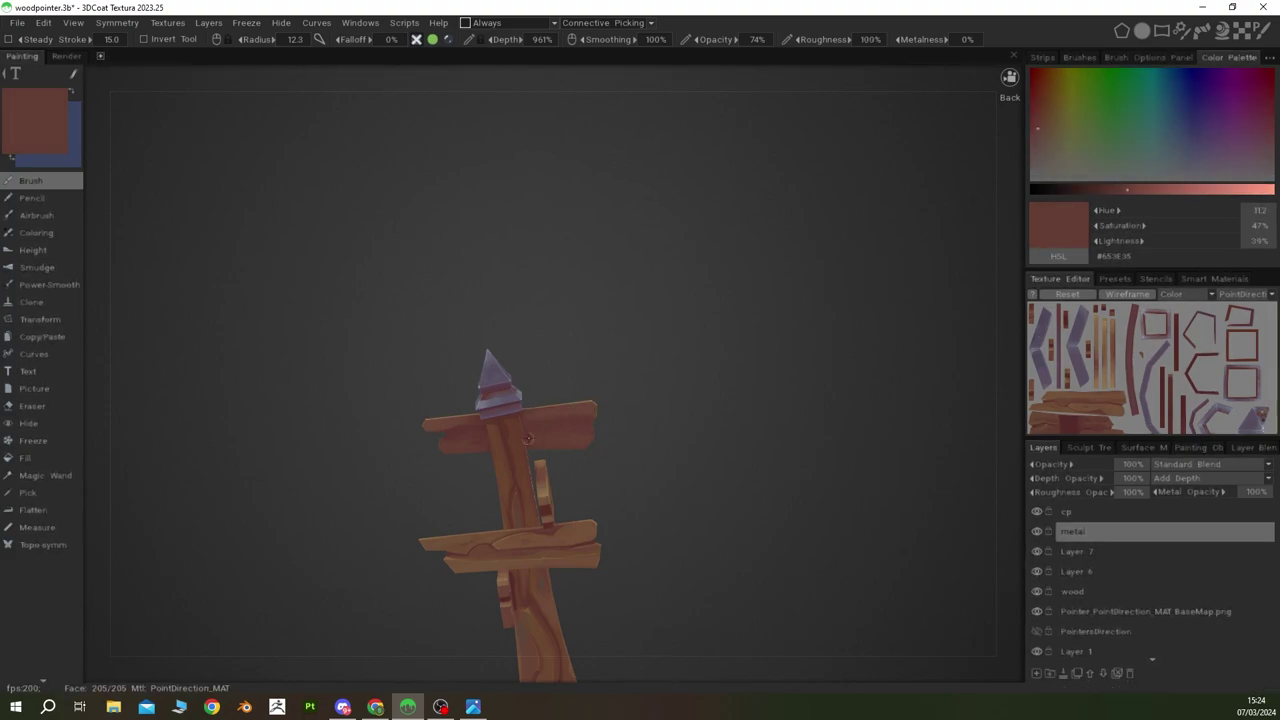
key(v)
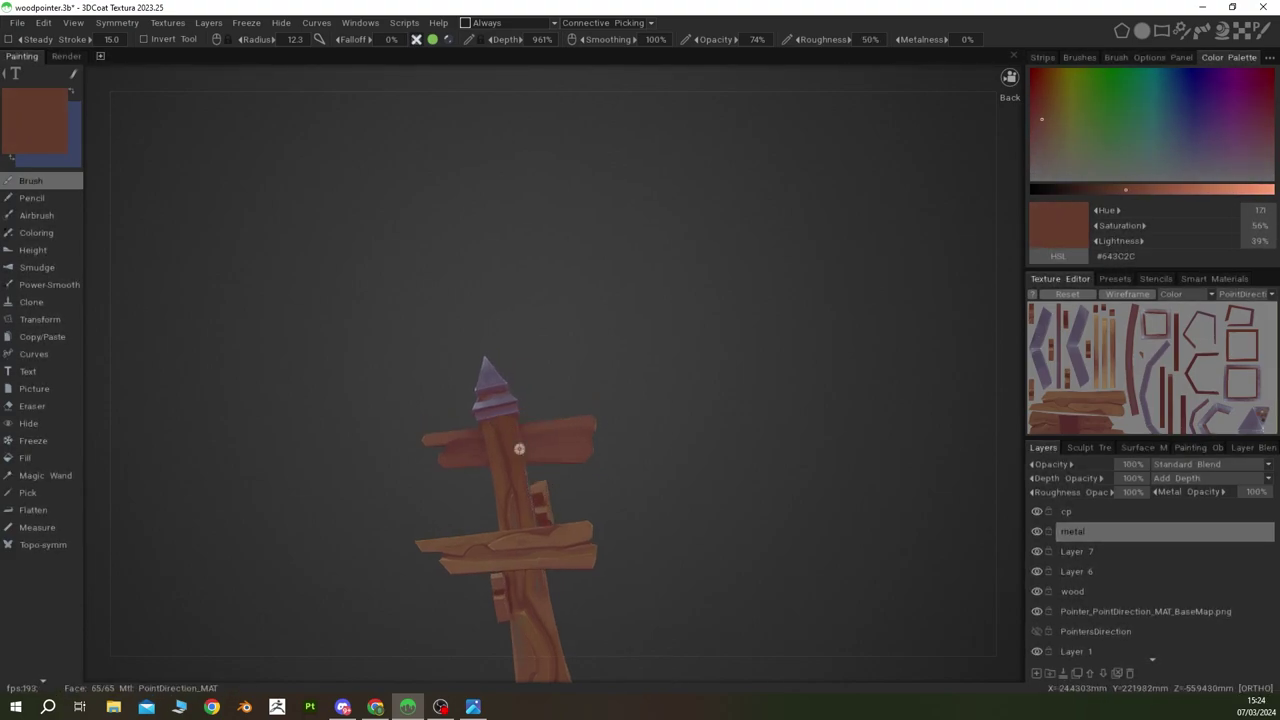
mouse_move(491, 427)
alt+mouse_down()
mouse_move(622, 485)
mouse_move(560, 470)
alt+mouse_up()
key(v)
key(v)
mouse_move(330, 260)
alt+mouse_down()
mouse_move(441, 368)
mouse_move(565, 336)
mouse_move(610, 354)
alt+mouse_up()
key(v)
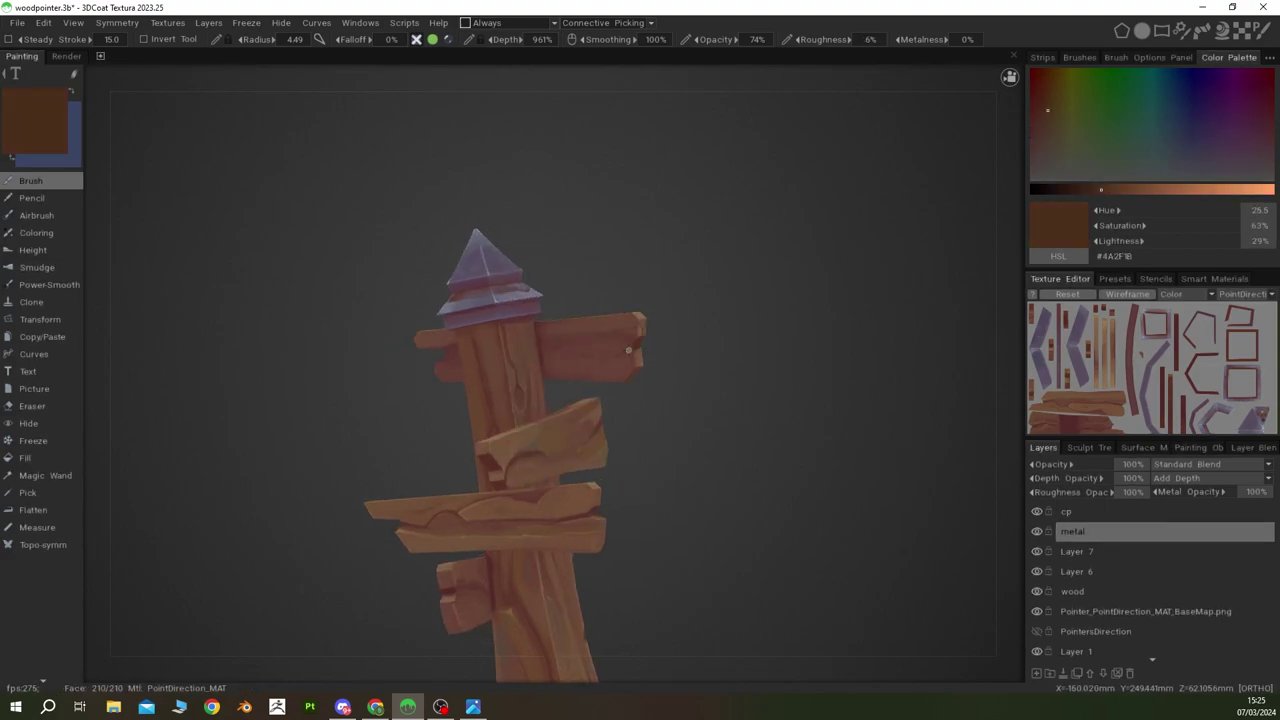
key(v)
key(v)
key(v)
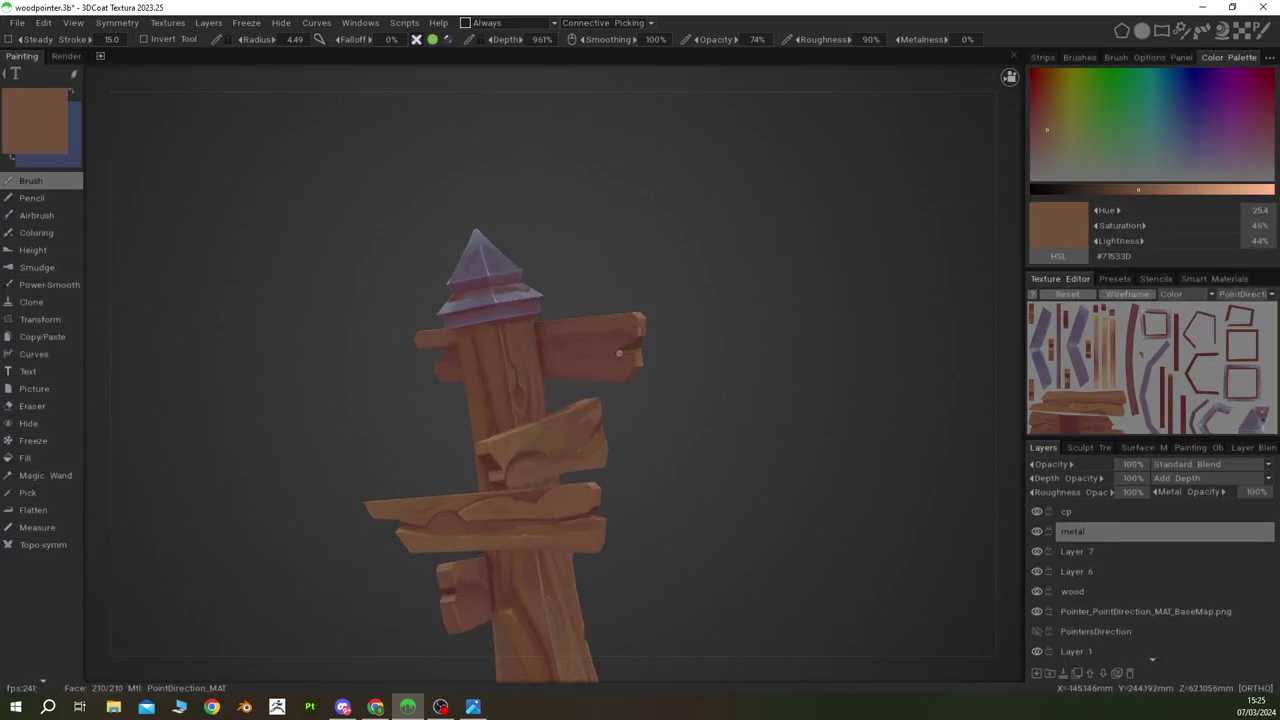
key(v)
mouse_move(631, 354)
alt+mouse_down()
mouse_move(457, 370)
mouse_move(862, 452)
mouse_move(800, 443)
mouse_move(922, 506)
mouse_move(757, 506)
mouse_move(604, 414)
alt+mouse_up()
key(v)
scroll(658, 414, down, 2)
scroll(800, 443, up, 2)
key(v)
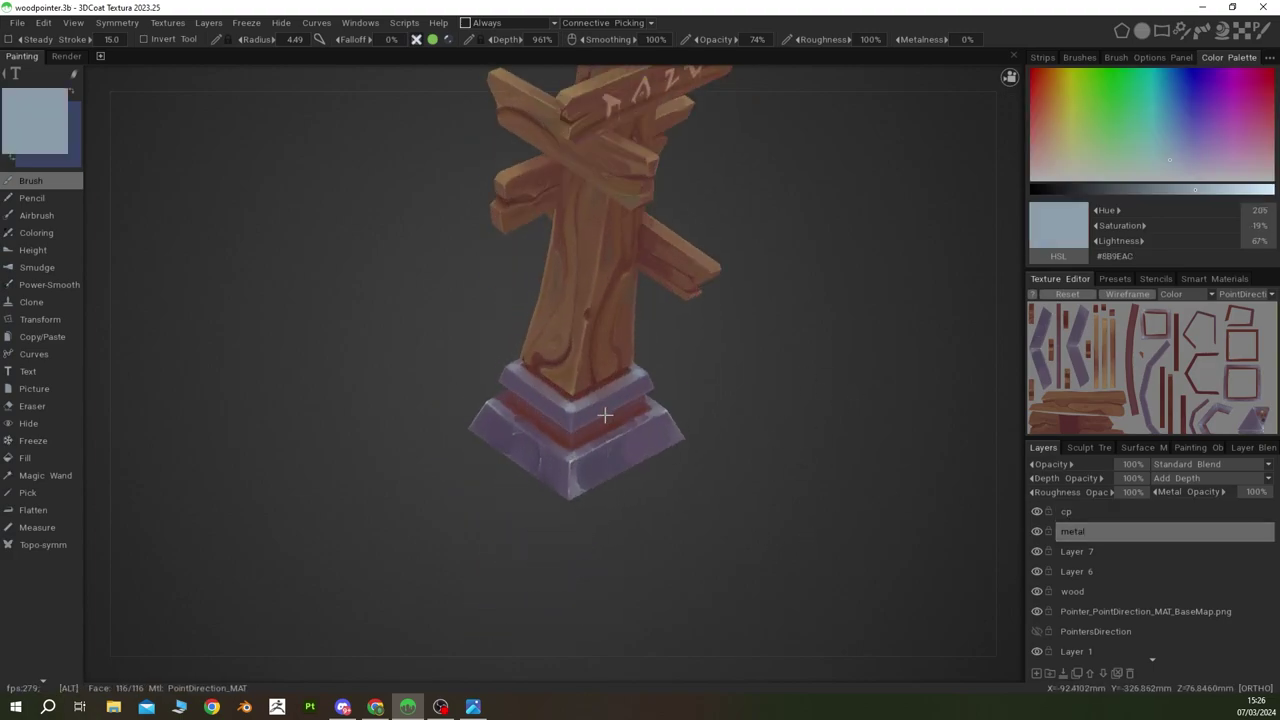
scroll(604, 414, up, 2)
click(1213, 189)
key(v)
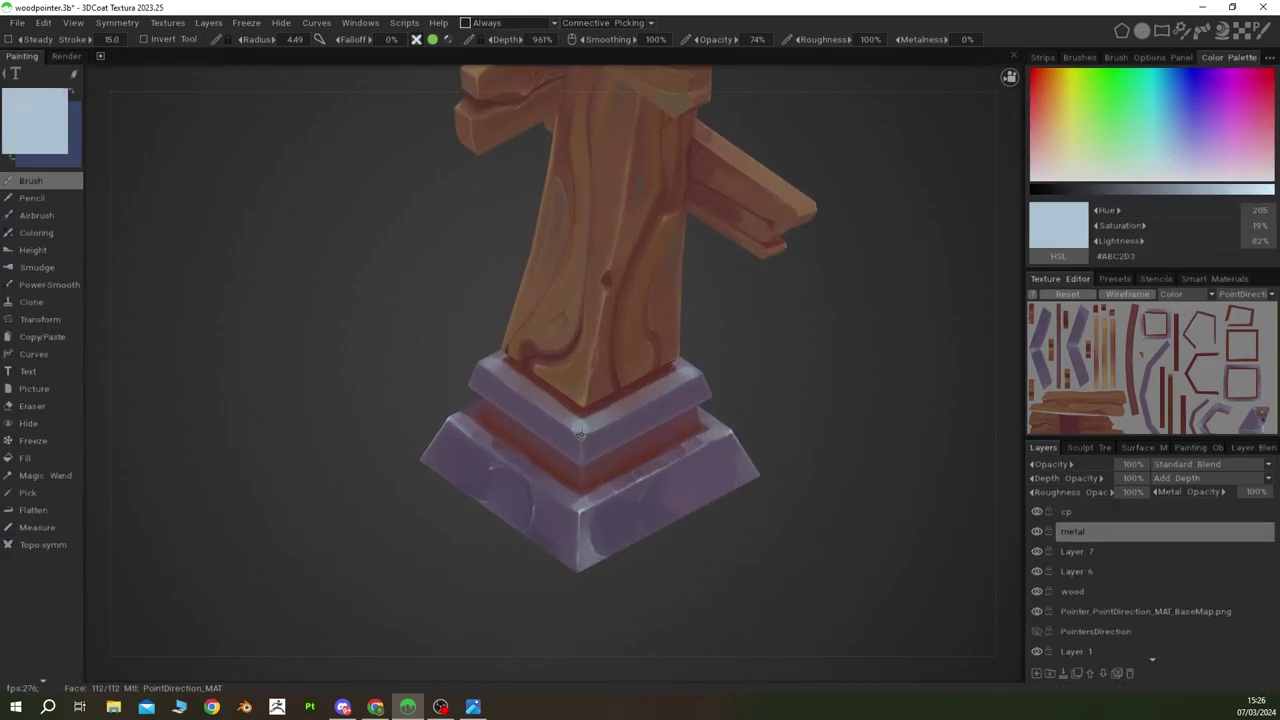
mouse_move(589, 436)
right_down()
mouse_move(610, 478)
mouse_move(606, 517)
right_up()
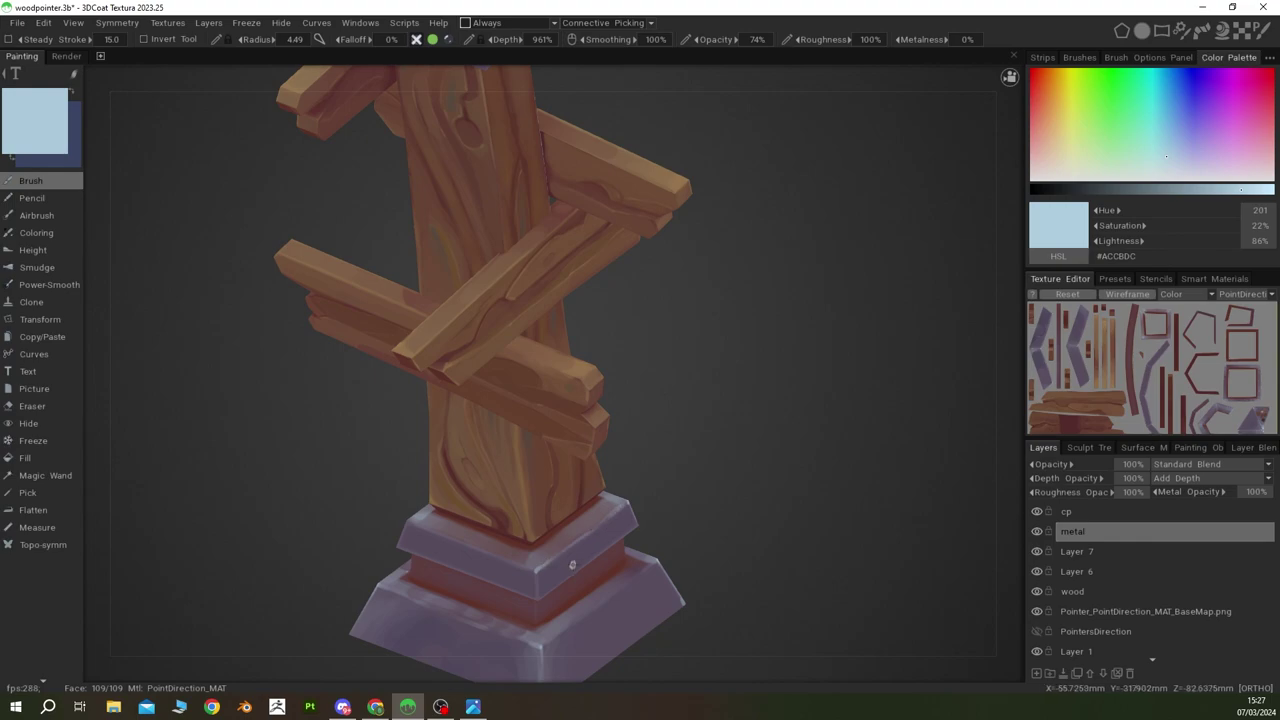
mouse_move(572, 565)
right_down()
mouse_move(575, 518)
mouse_move(609, 466)
mouse_move(571, 443)
mouse_move(474, 457)
mouse_move(571, 386)
mouse_move(457, 320)
mouse_move(742, 276)
mouse_move(674, 374)
mouse_move(717, 409)
mouse_move(714, 371)
right_up()
scroll(714, 371, up, 3)
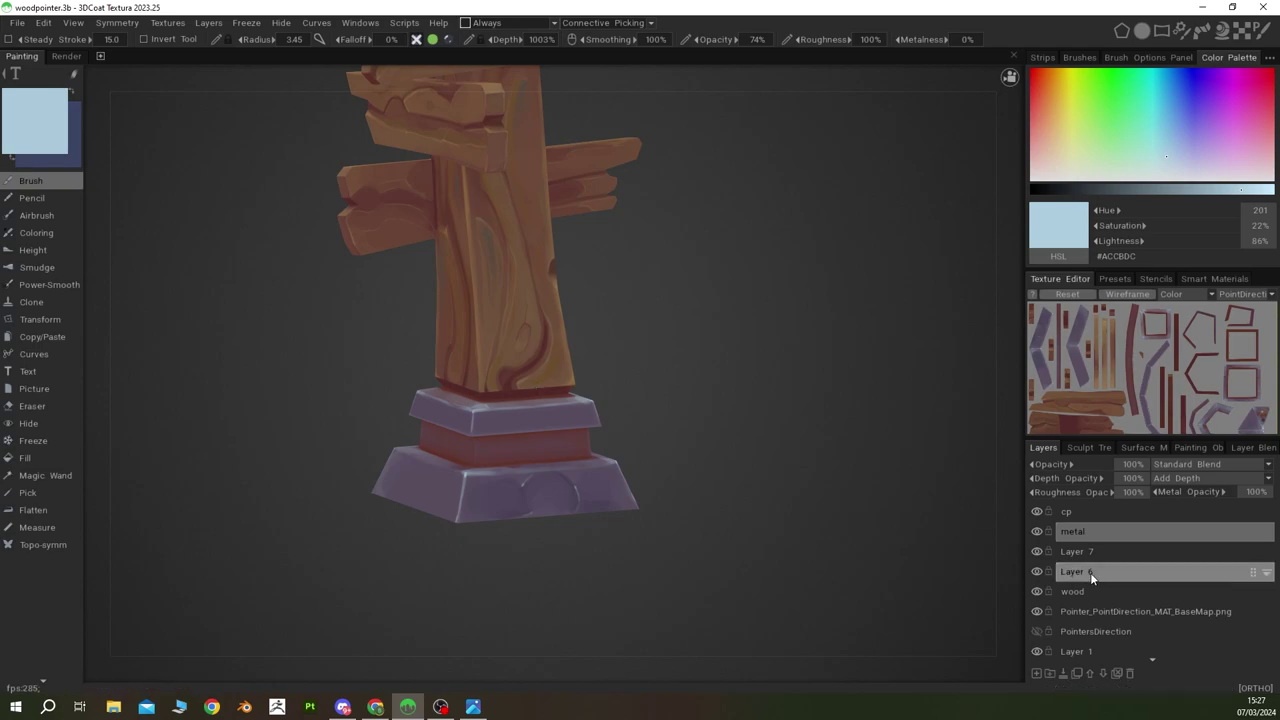
key(v)
mouse_move(483, 397)
right_down()
mouse_move(363, 409)
mouse_move(520, 517)
mouse_move(808, 374)
mouse_move(1094, 531)
right_up()
scroll(363, 409, down, 3)
Step: Add new Layer 9, pick a pinkish-brown colour, and shrink the brush for fine strokes
mouse_move(810, 428)
right_down()
mouse_move(683, 454)
mouse_move(1095, 531)
right_up()
click(1036, 673)
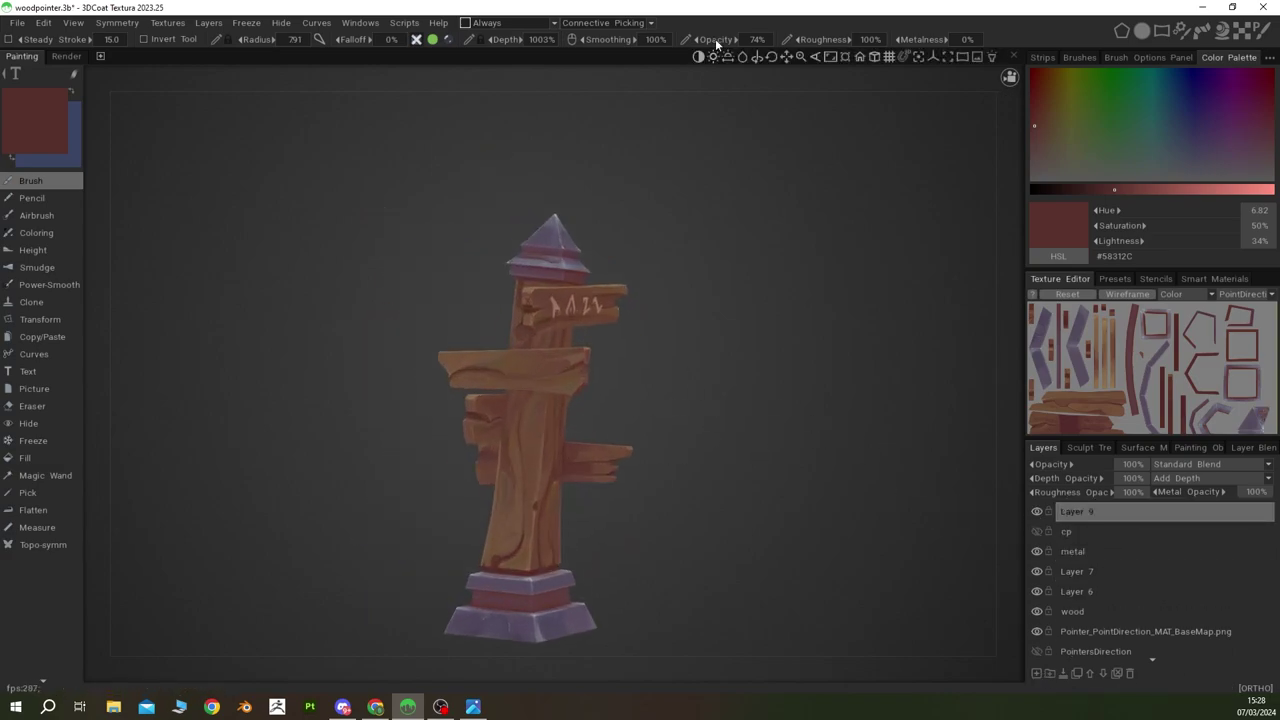
right_drag(877, 94, 684, 67)
key(v)
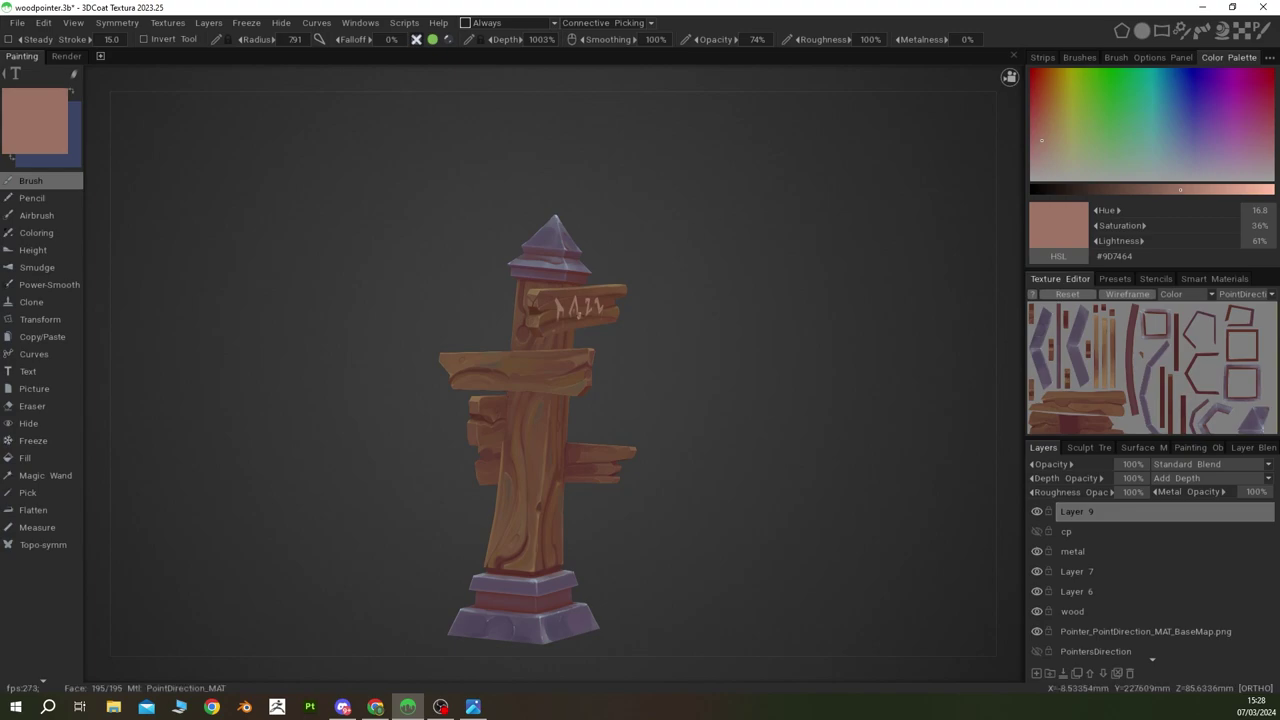
scroll(782, 369, up, 5)
middle_drag(486, 500, 495, 304)
right_drag(495, 304, 538, 301)
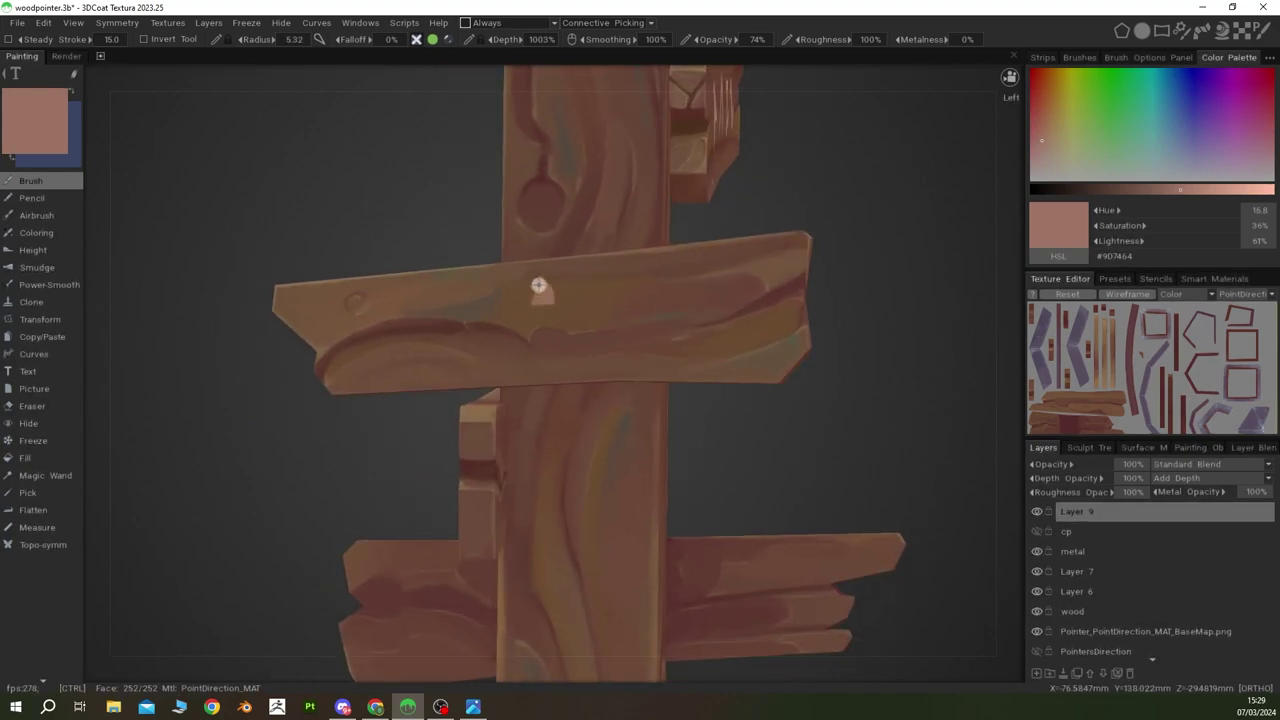
Step: Paint an H-shaped rune and a 7-shaped rune on the middle plank from the front
mouse_move(582, 280)
mouse_down()
mouse_move(576, 330)
mouse_move(615, 300)
mouse_move(612, 328)
mouse_up()
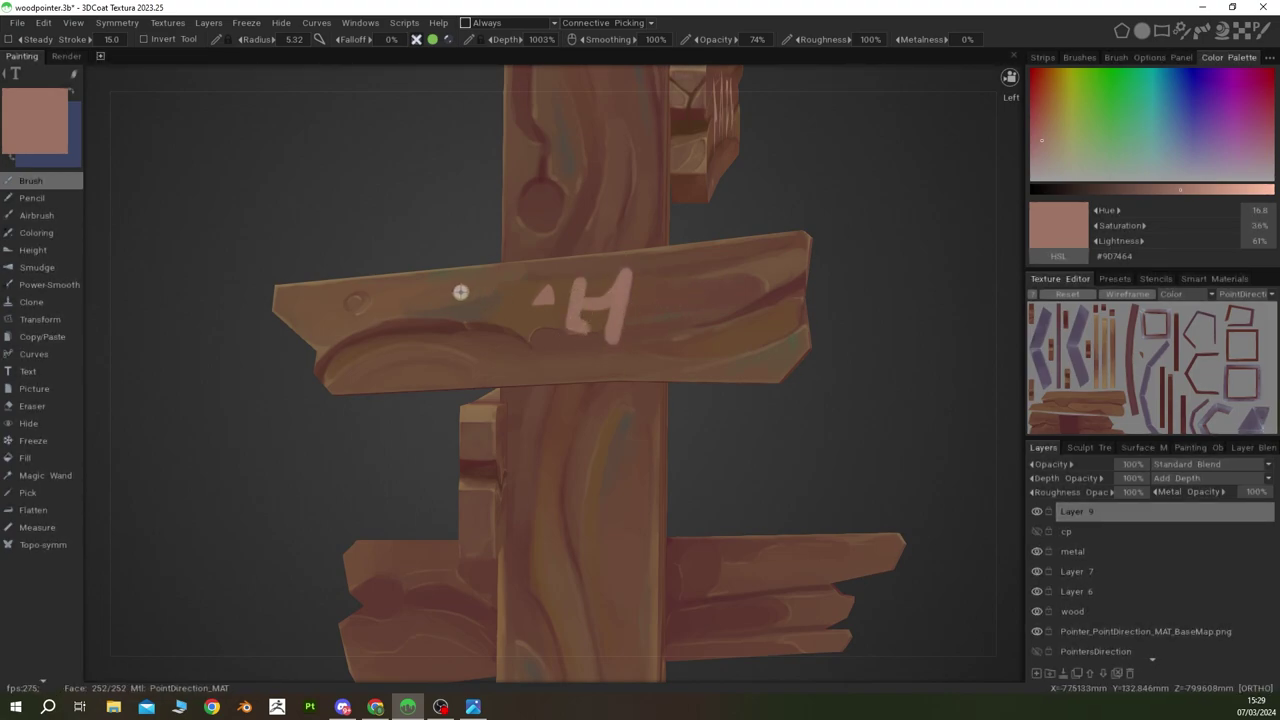
drag(460, 291, 493, 340)
drag(494, 294, 493, 340)
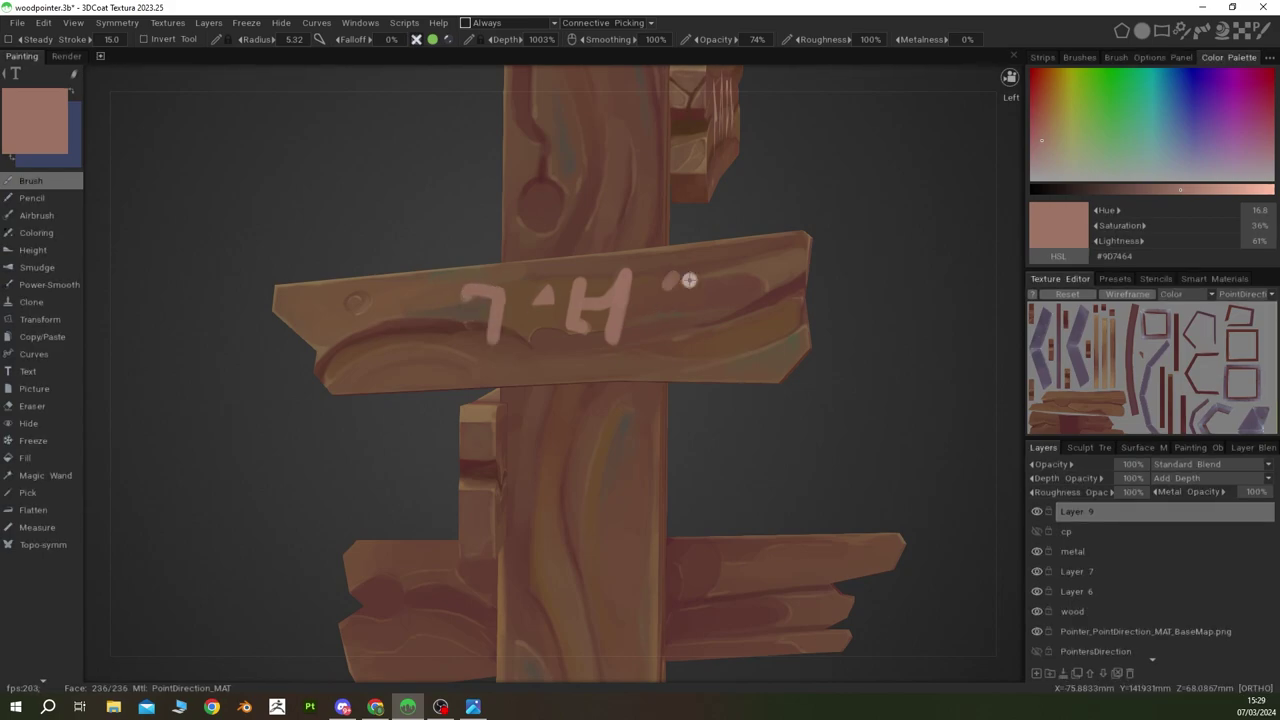
scroll(689, 280, down, 5)
Step: From the right side, paint vertical, hook, dot and curved rune strokes on the plank
alt+drag(624, 342, 357, 457)
scroll(550, 407, up, 5)
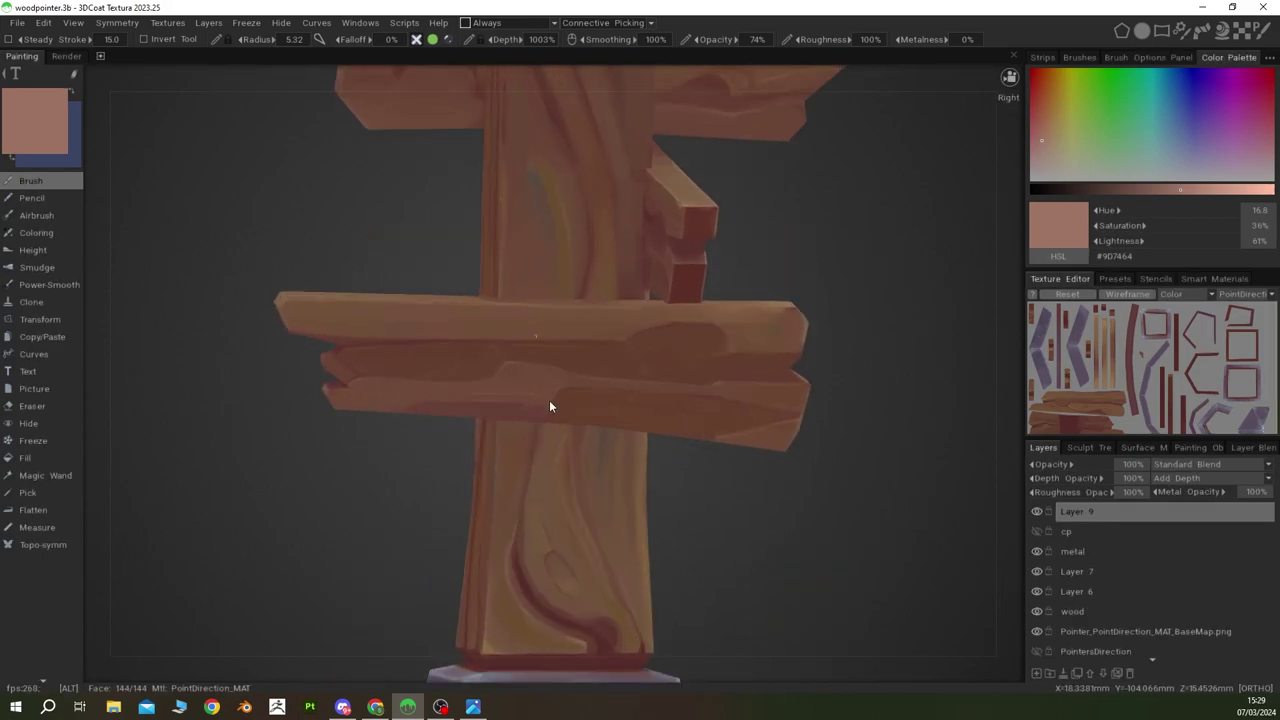
scroll(550, 407, up, 2)
mouse_move(440, 318)
mouse_down()
mouse_move(444, 392)
mouse_move(452, 312)
mouse_up()
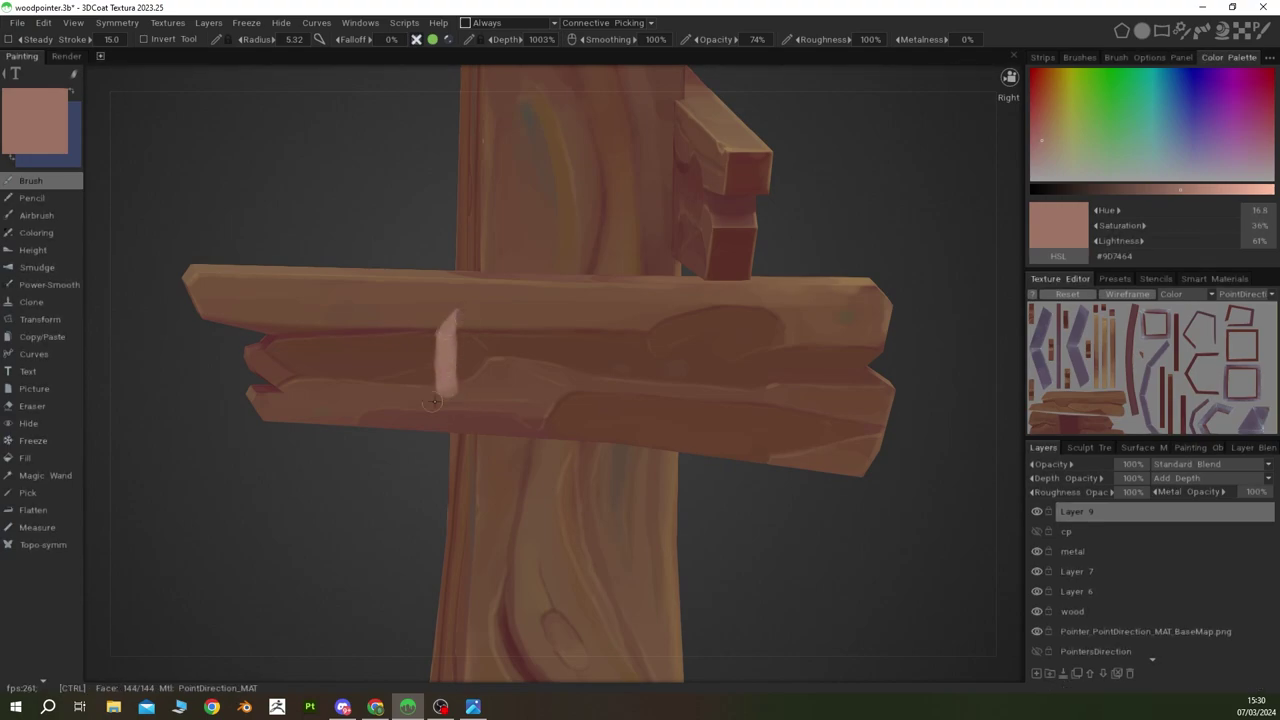
mouse_move(486, 366)
mouse_down()
mouse_move(538, 360)
mouse_move(547, 388)
mouse_up()
key(ctrl+z)
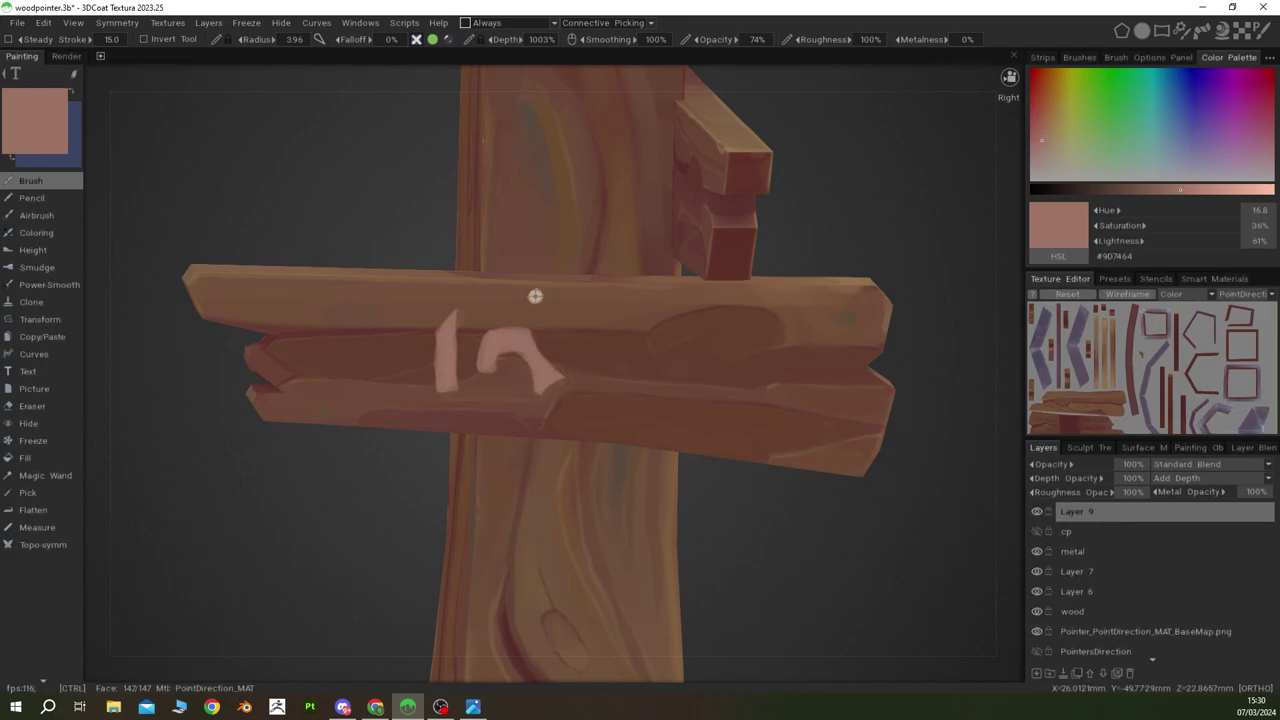
click(510, 374)
mouse_move(566, 352)
mouse_down()
mouse_move(618, 315)
mouse_move(597, 360)
mouse_up()
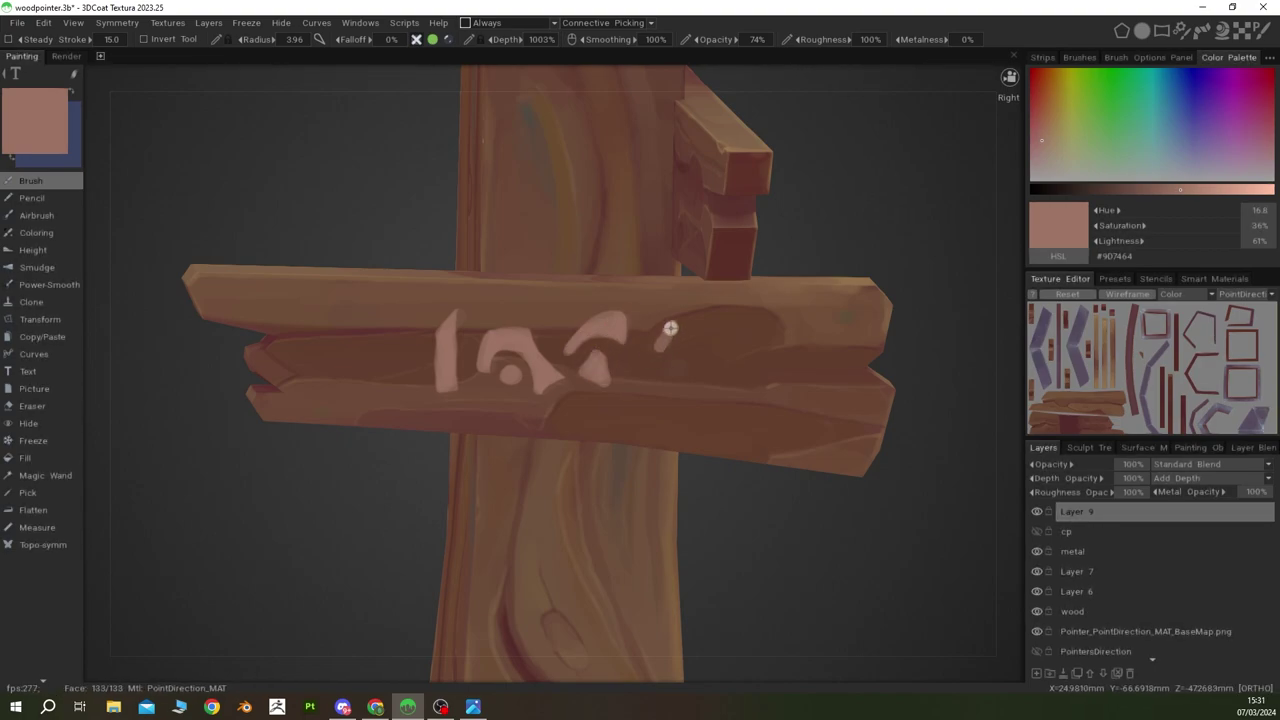
drag(670, 328, 676, 327)
Step: Cross the vertical mark to form a K-like rune, adding a dot and short stroke beside it
scroll(430, 302, down, 5)
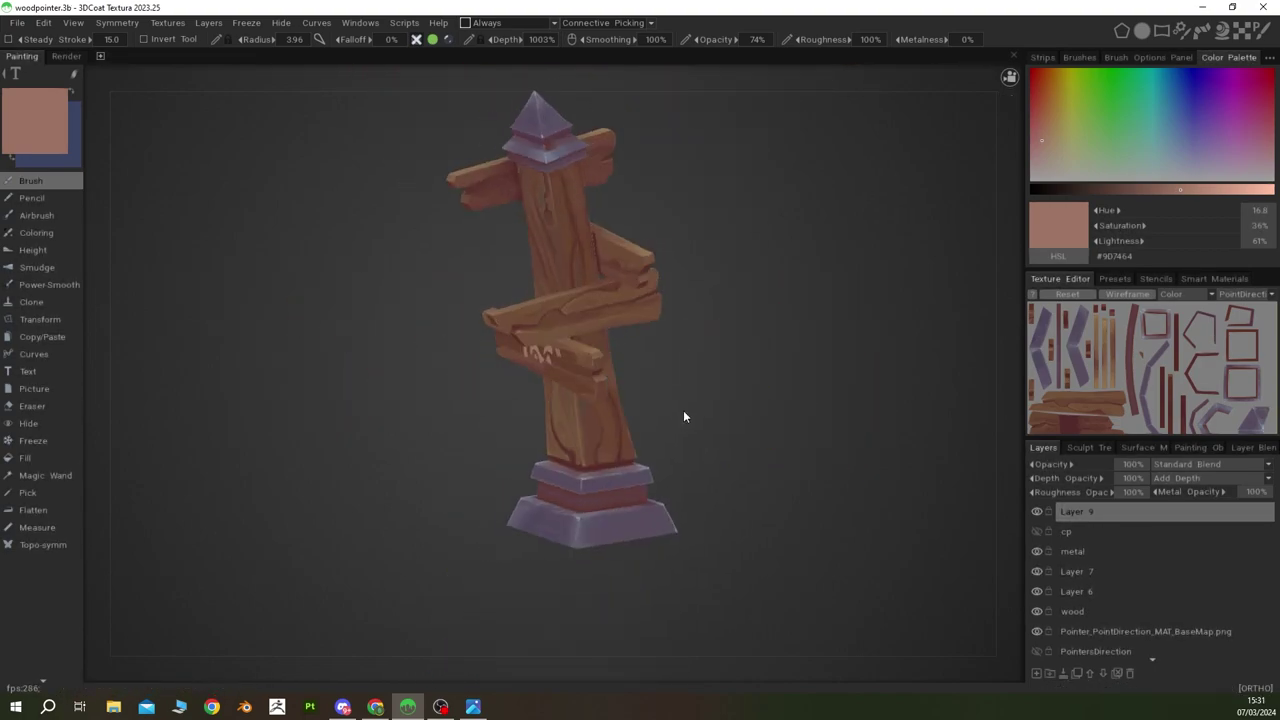
mouse_move(596, 333)
alt+mouse_down()
mouse_move(810, 394)
mouse_move(399, 409)
mouse_move(883, 374)
alt+mouse_up()
scroll(634, 334, up, 3)
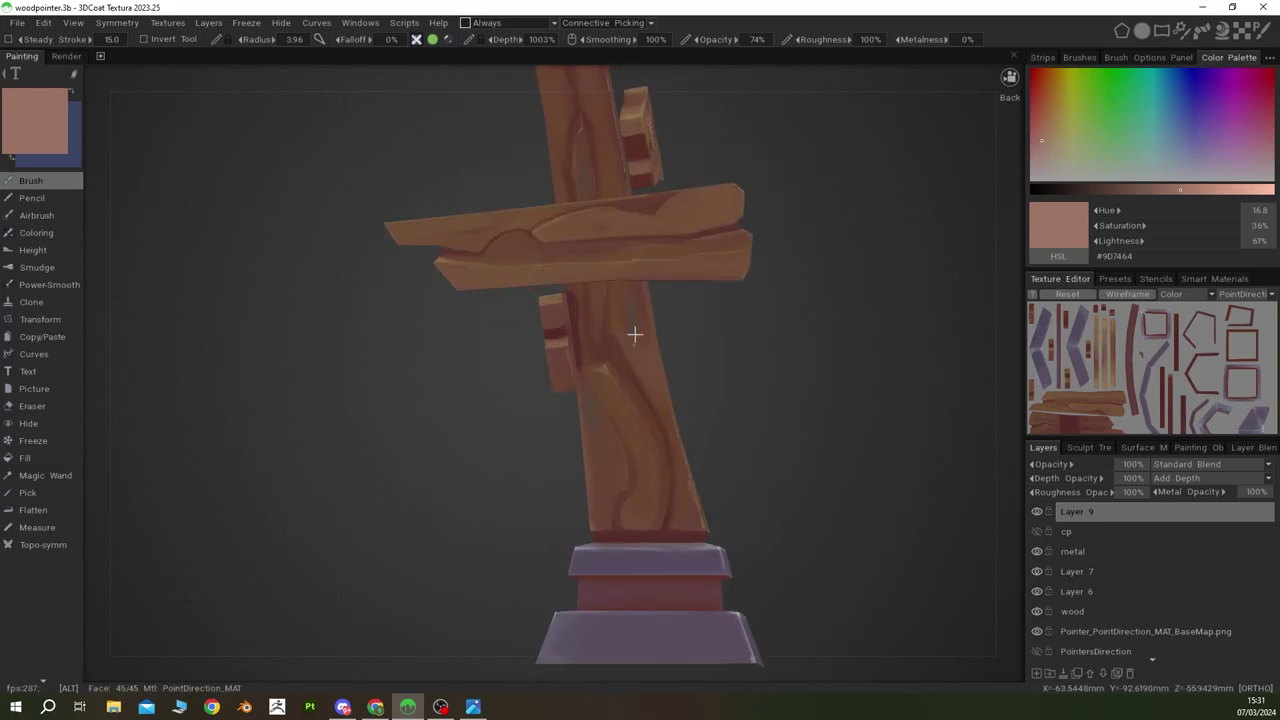
scroll(456, 378, up, 3)
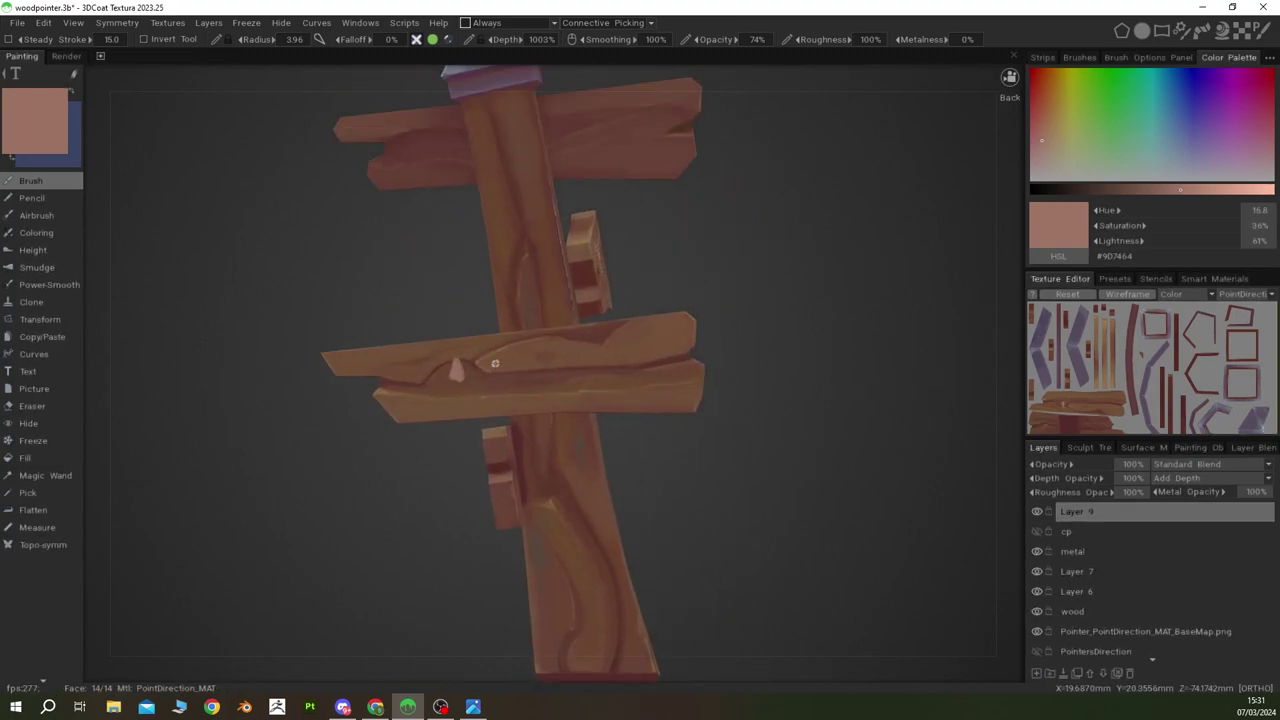
drag(485, 371, 513, 367)
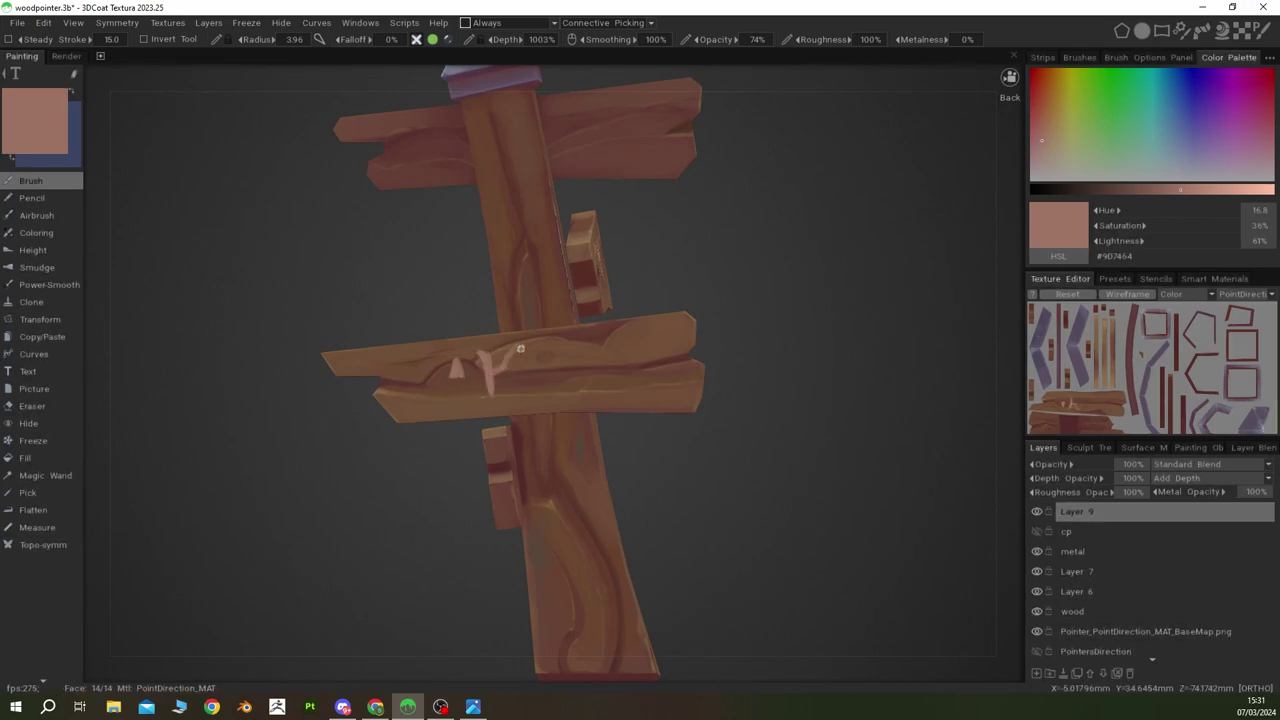
drag(520, 348, 514, 394)
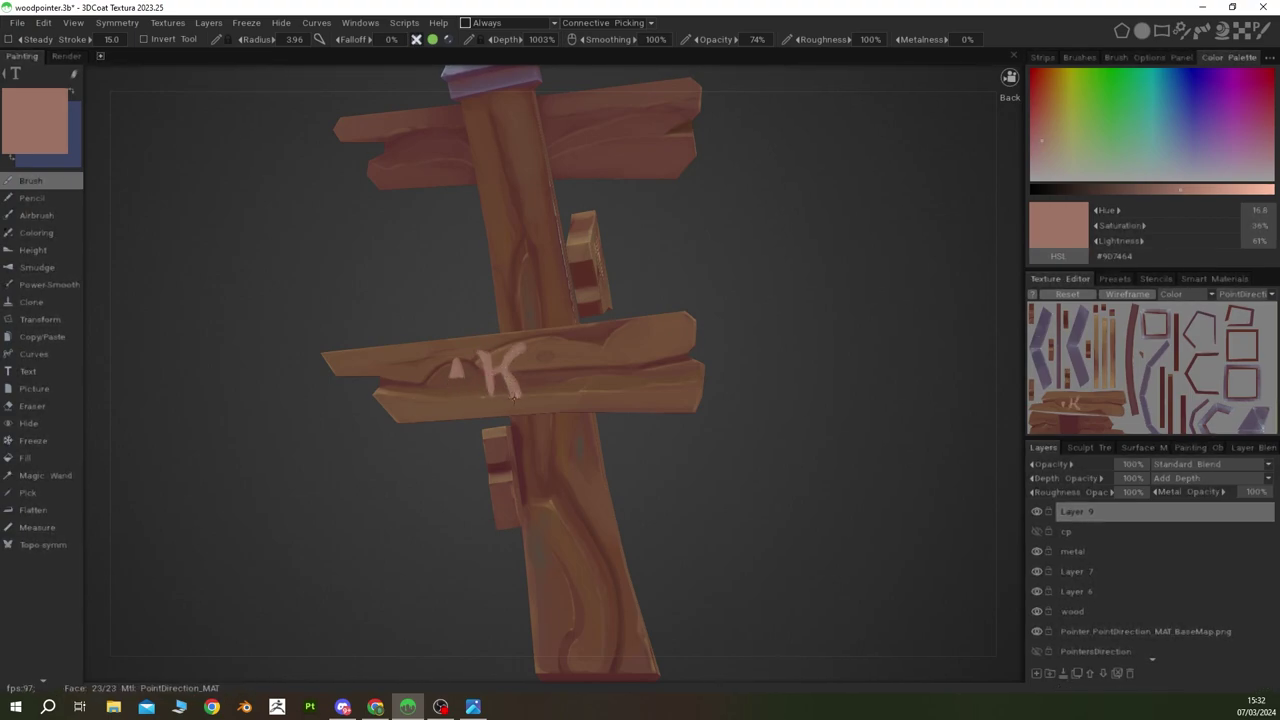
click(530, 369)
drag(564, 349, 562, 362)
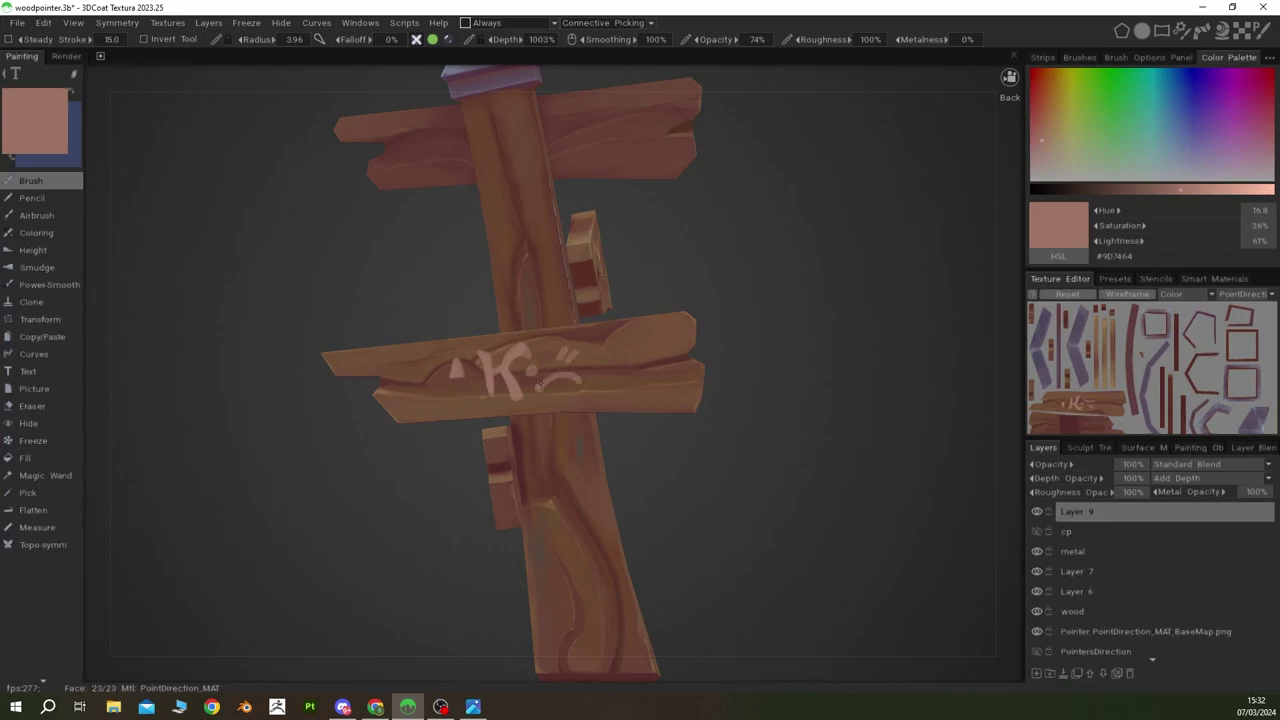
Step: Switch to the front orthographic view (numpad 1) and zoom in on the middle sign plank
key(KP_1)
drag(840, 300, 869, 303)
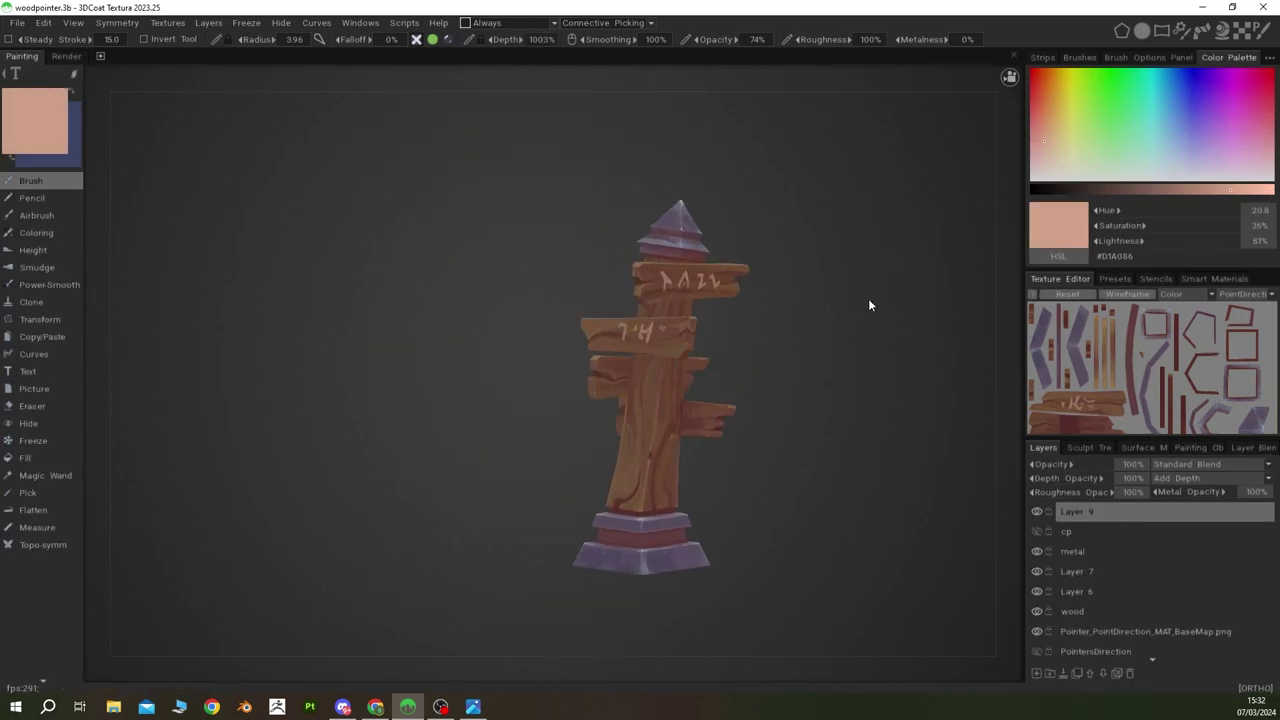
scroll(506, 374, up, 3)
scroll(483, 380, up, 2)
scroll(540, 335, up, 3)
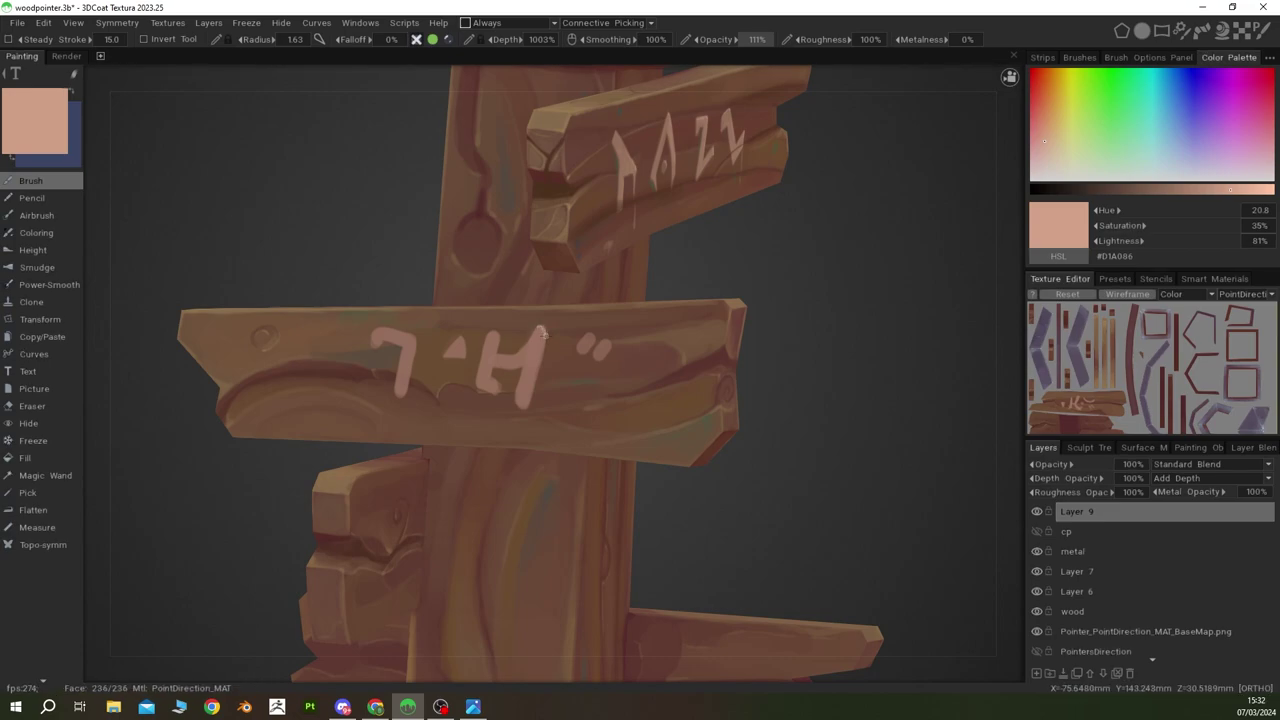
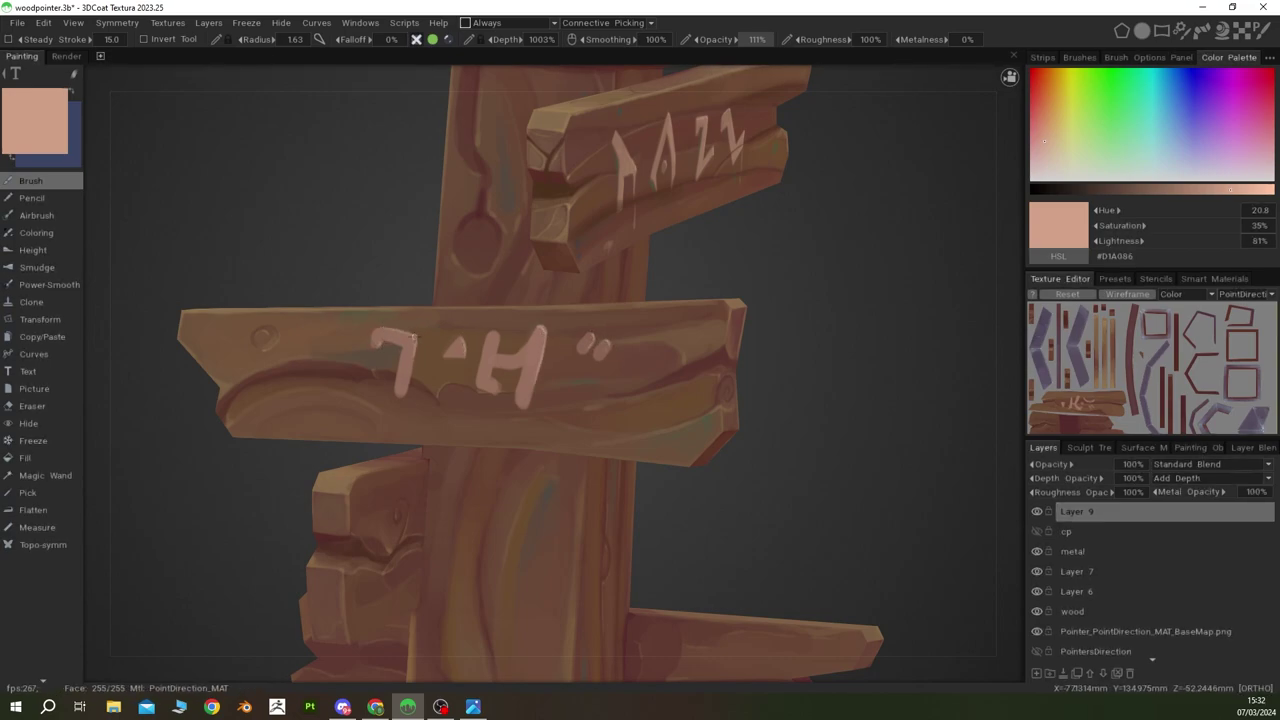
Step: Orbit around the signpost to inspect the painted runes on each plank from front, sides and back
alt+drag(419, 365, 623, 306)
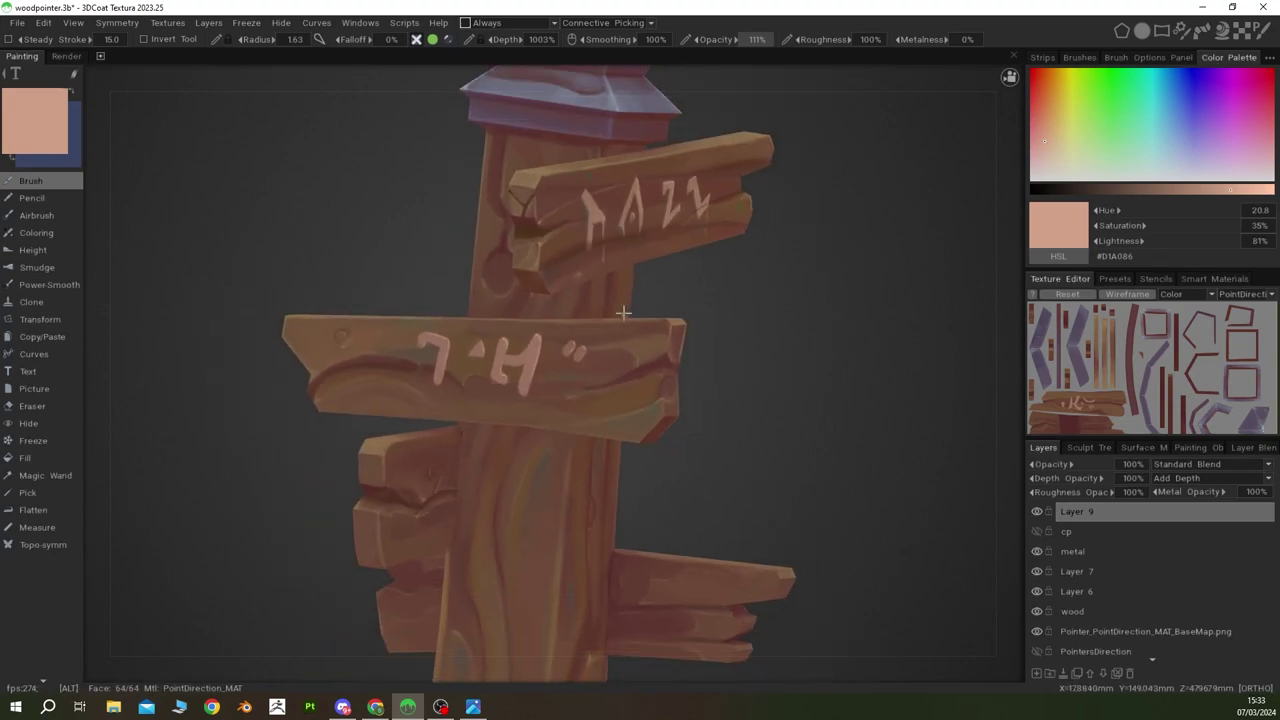
alt+right_drag(612, 190, 649, 380)
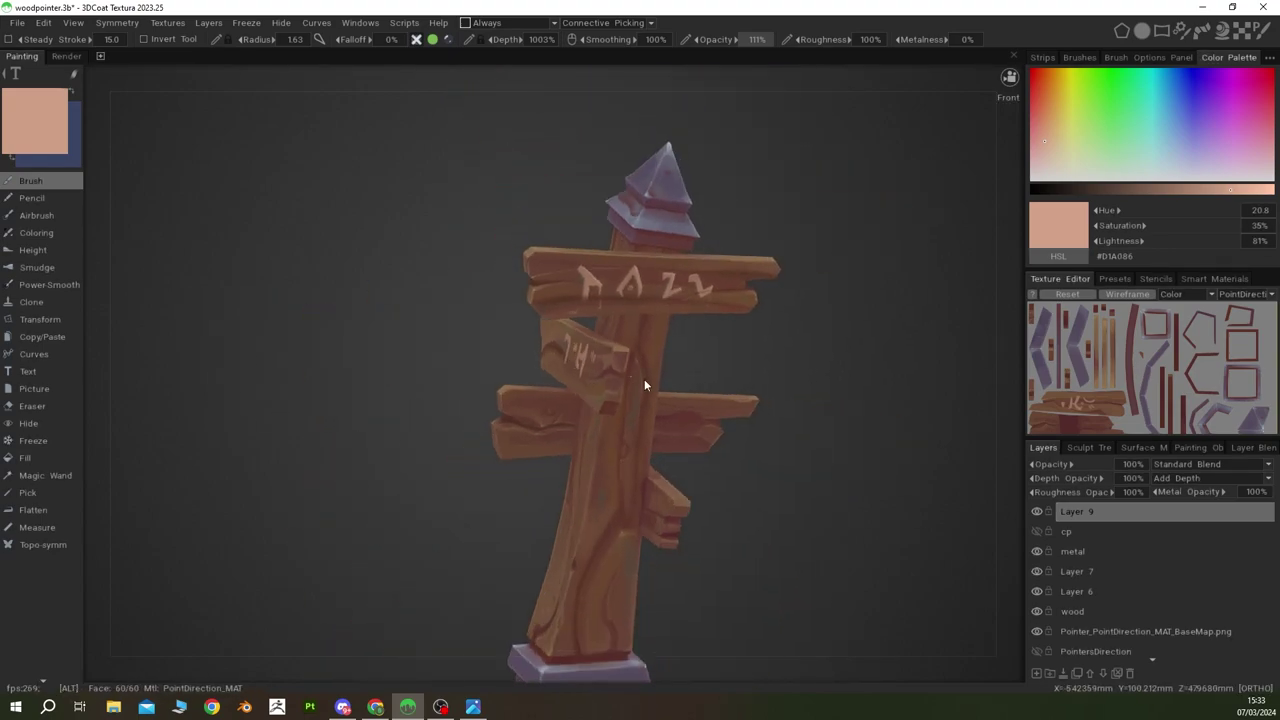
alt+drag(649, 380, 634, 451)
alt+right_drag(634, 451, 523, 254)
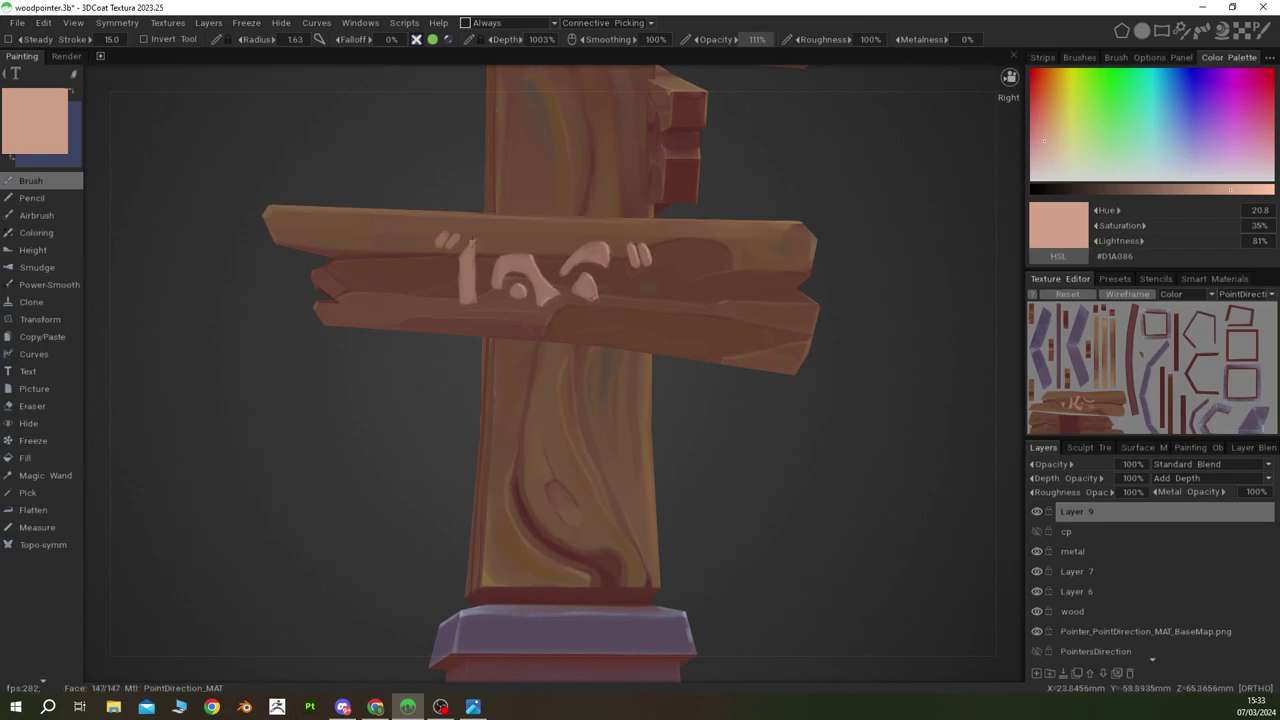
alt+drag(490, 285, 508, 287)
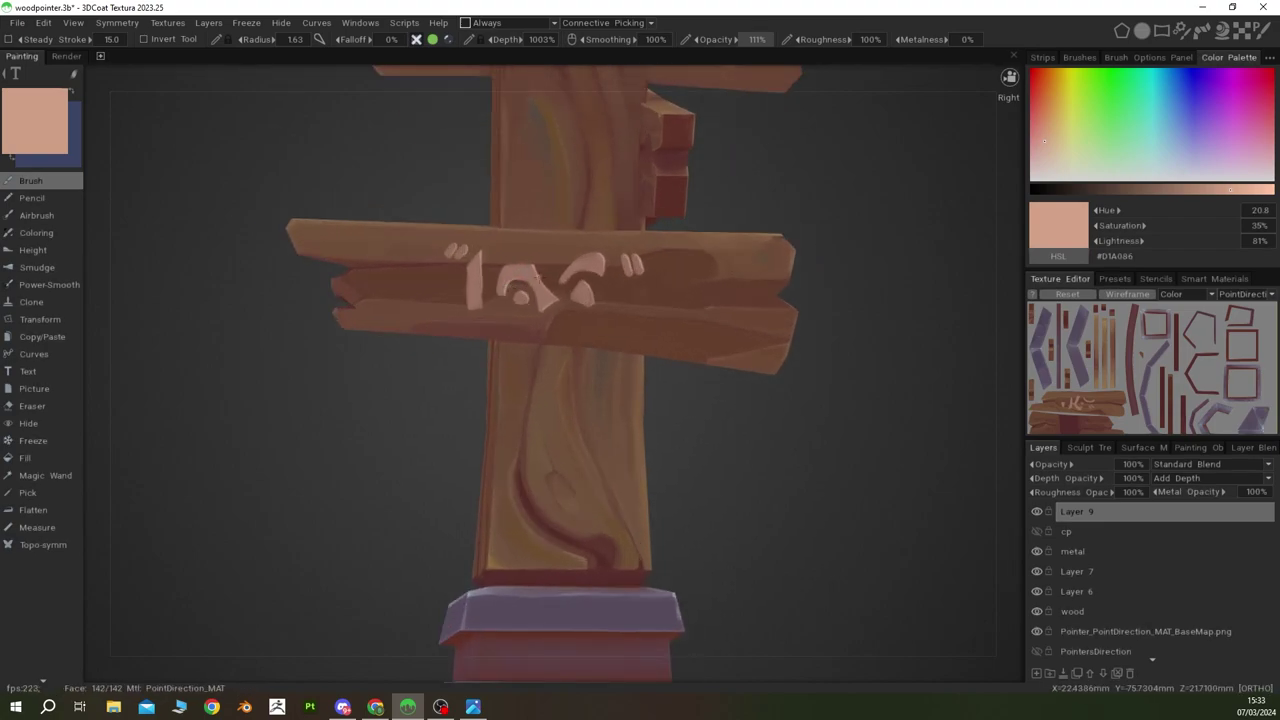
alt+drag(600, 300, 825, 346)
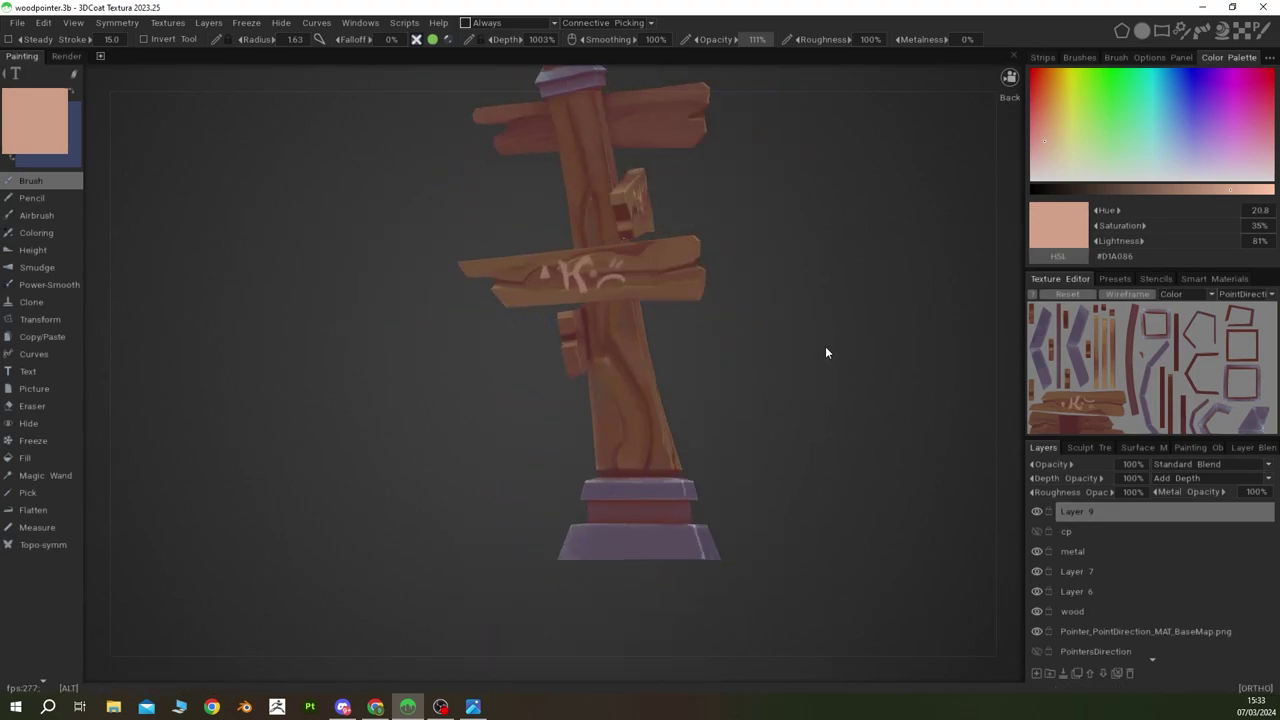
alt+right_drag(825, 346, 605, 205)
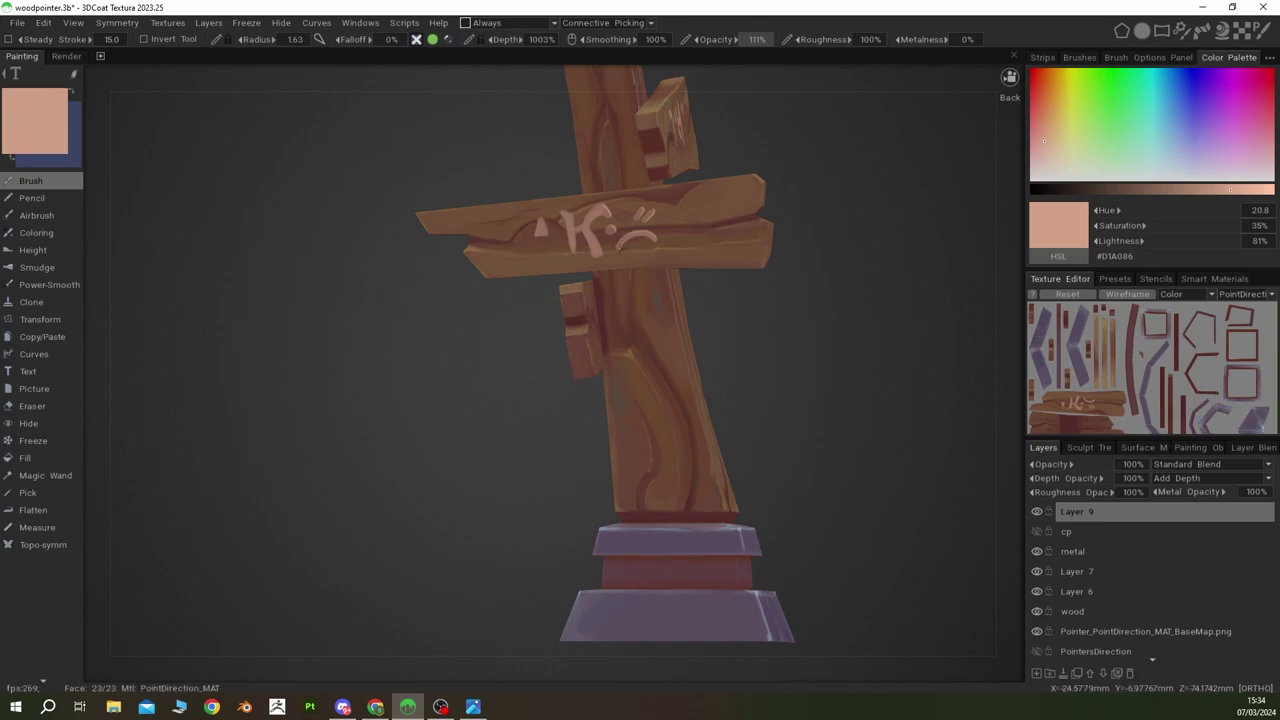
alt+right_drag(563, 223, 563, 190)
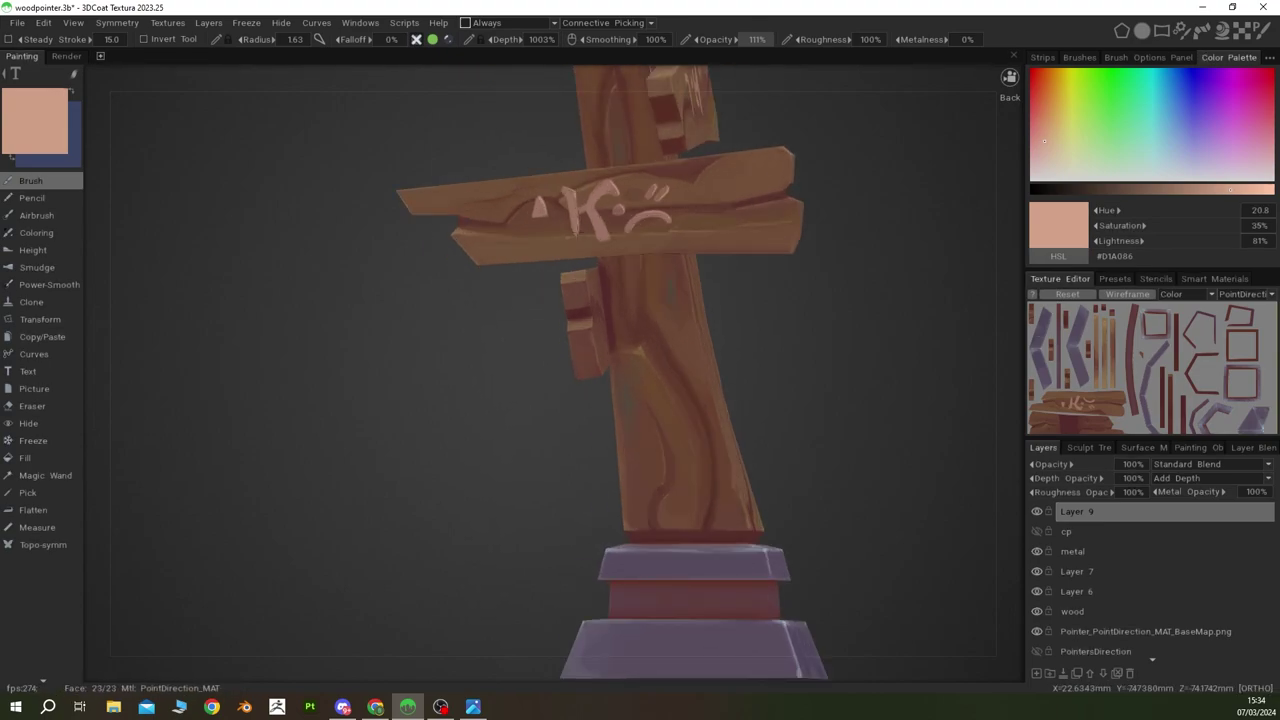
scroll(844, 320, down, 3)
alt+drag(844, 320, 941, 370)
Step: Try SoftLight blending on Layer 9, then return it to Standard Blend
click(1190, 464)
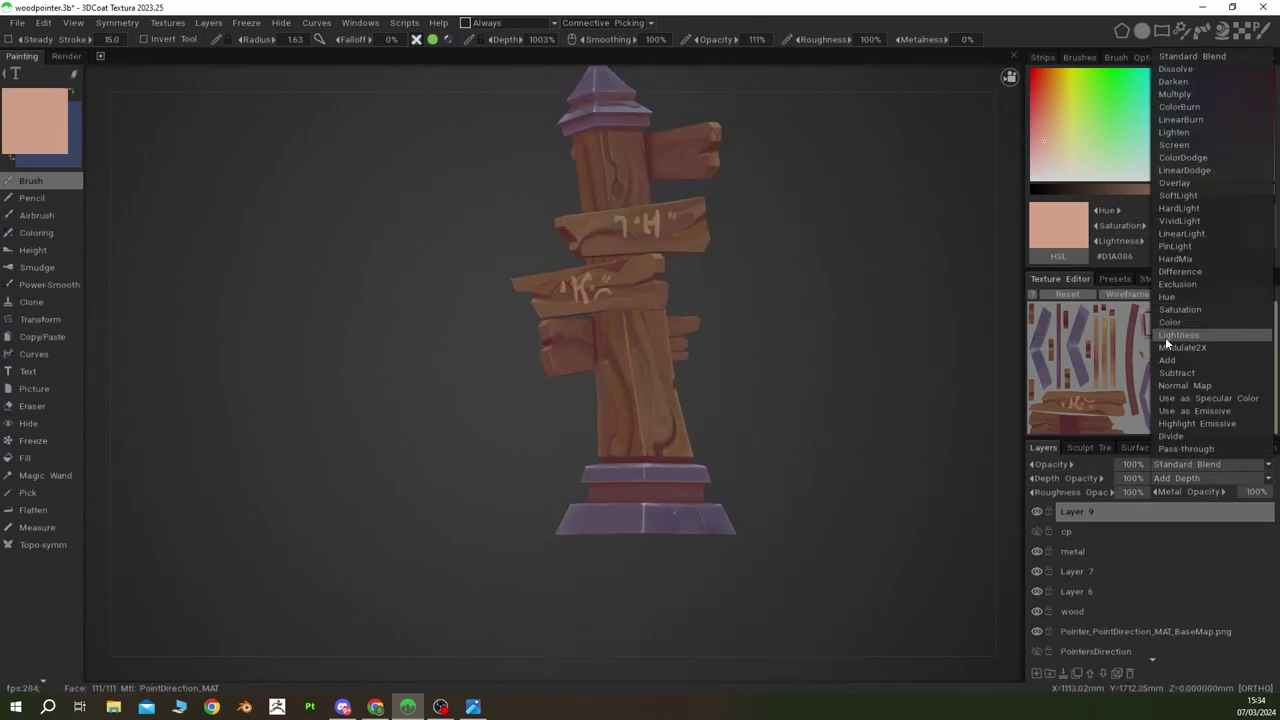
click(1166, 343)
click(1190, 464)
click(1186, 100)
click(1190, 464)
click(1178, 195)
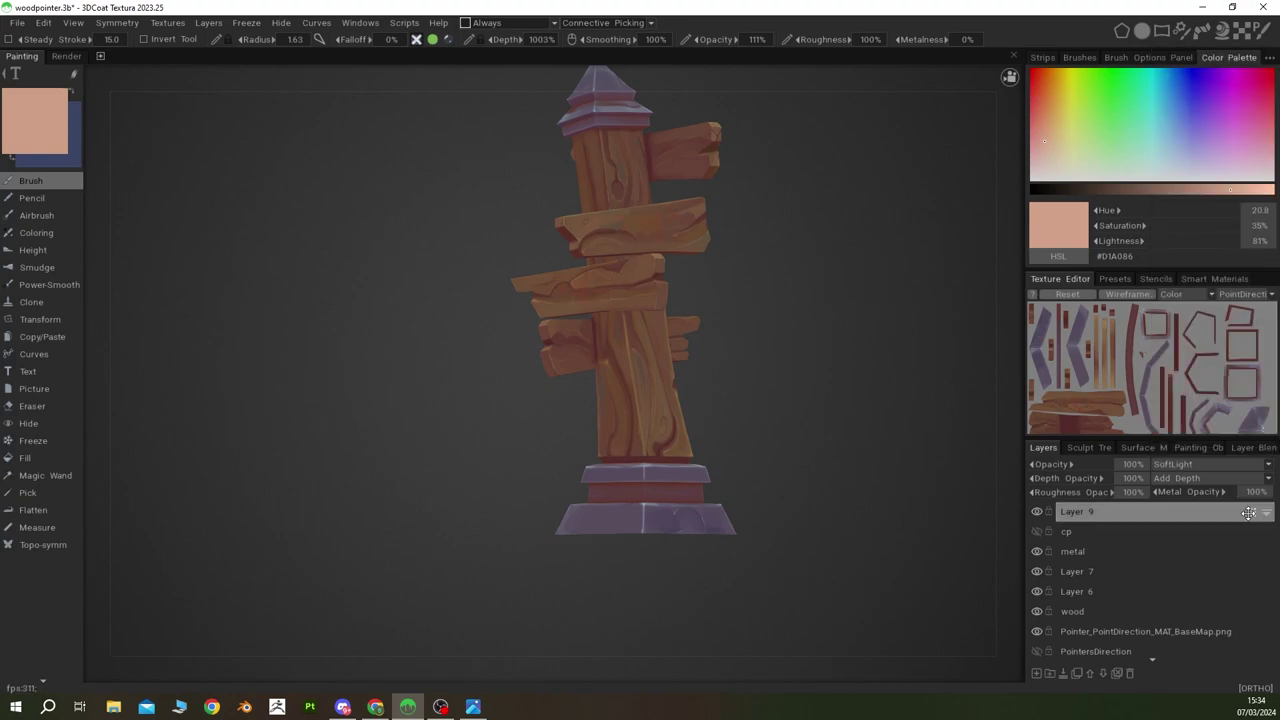
click(1190, 464)
click(1187, 327)
click(1190, 464)
click(1208, 82)
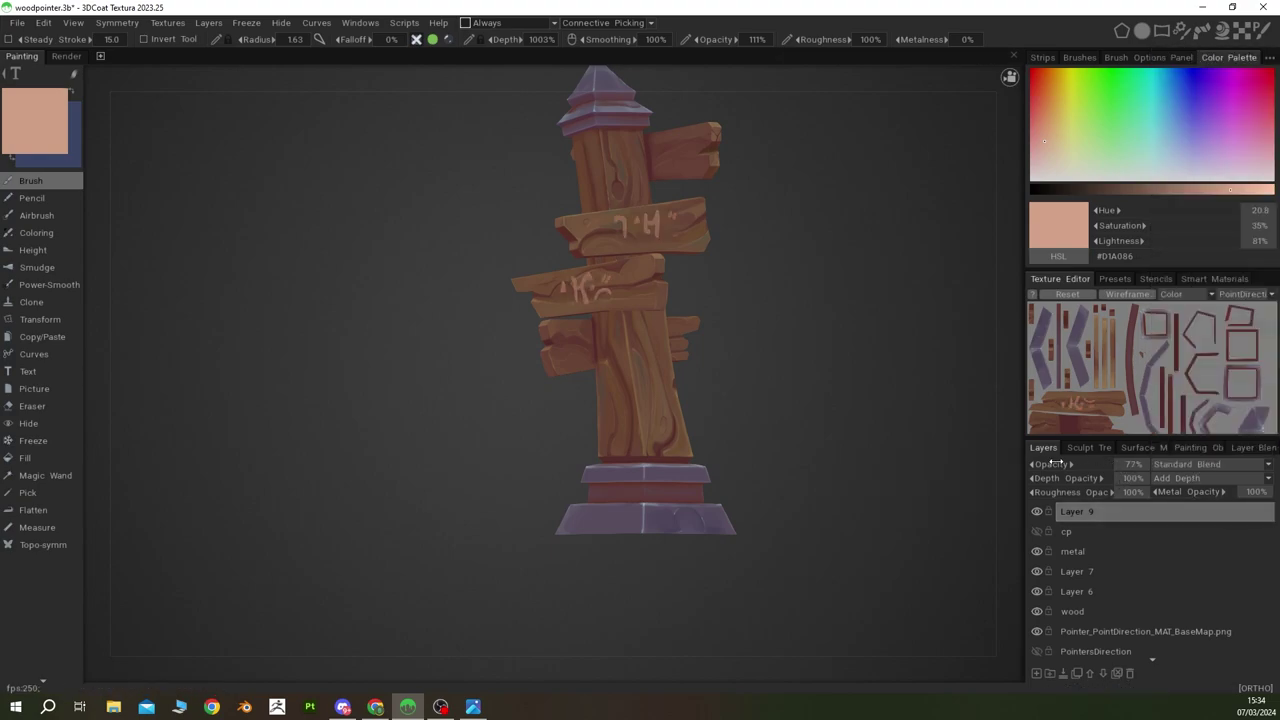
Step: Sample a darker brown paint colour from the sign with the V picker
scroll(912, 354, up, 3)
alt+drag(912, 354, 880, 300)
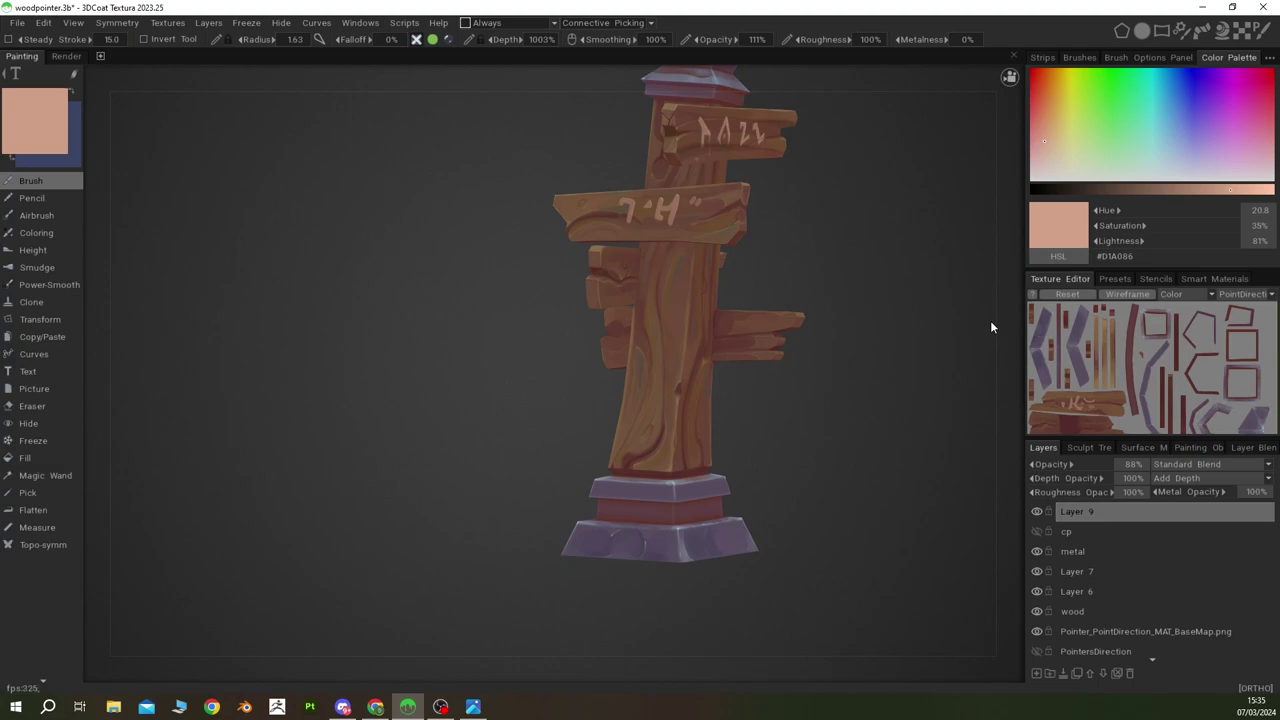
key(v)
alt+drag(877, 254, 687, 403)
scroll(687, 403, up, 5)
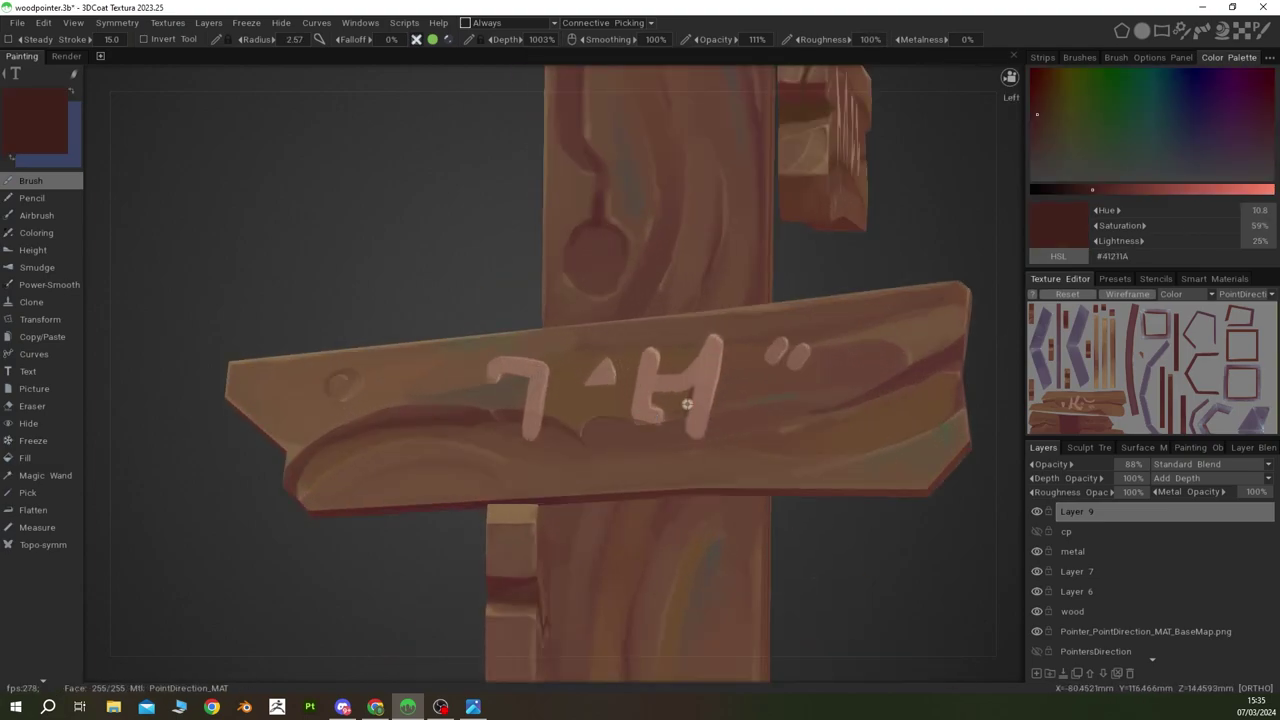
key(v)
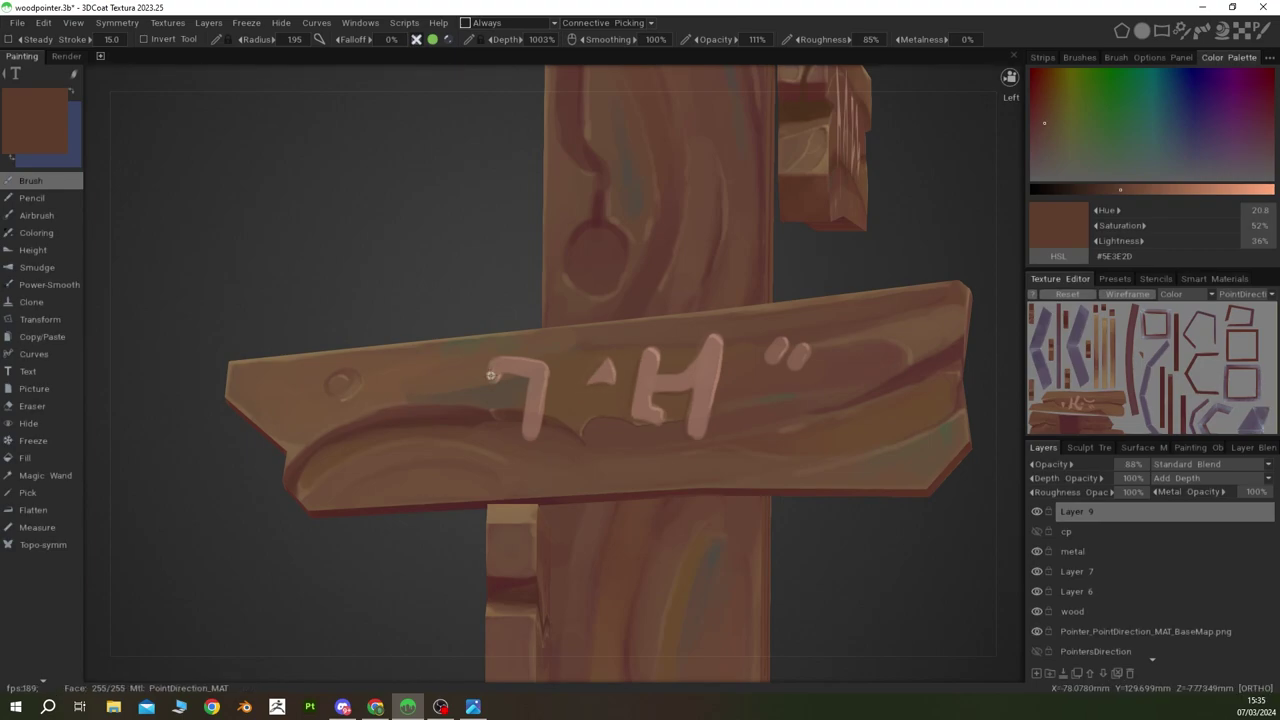
scroll(491, 375, down, 5)
scroll(753, 347, up, 4)
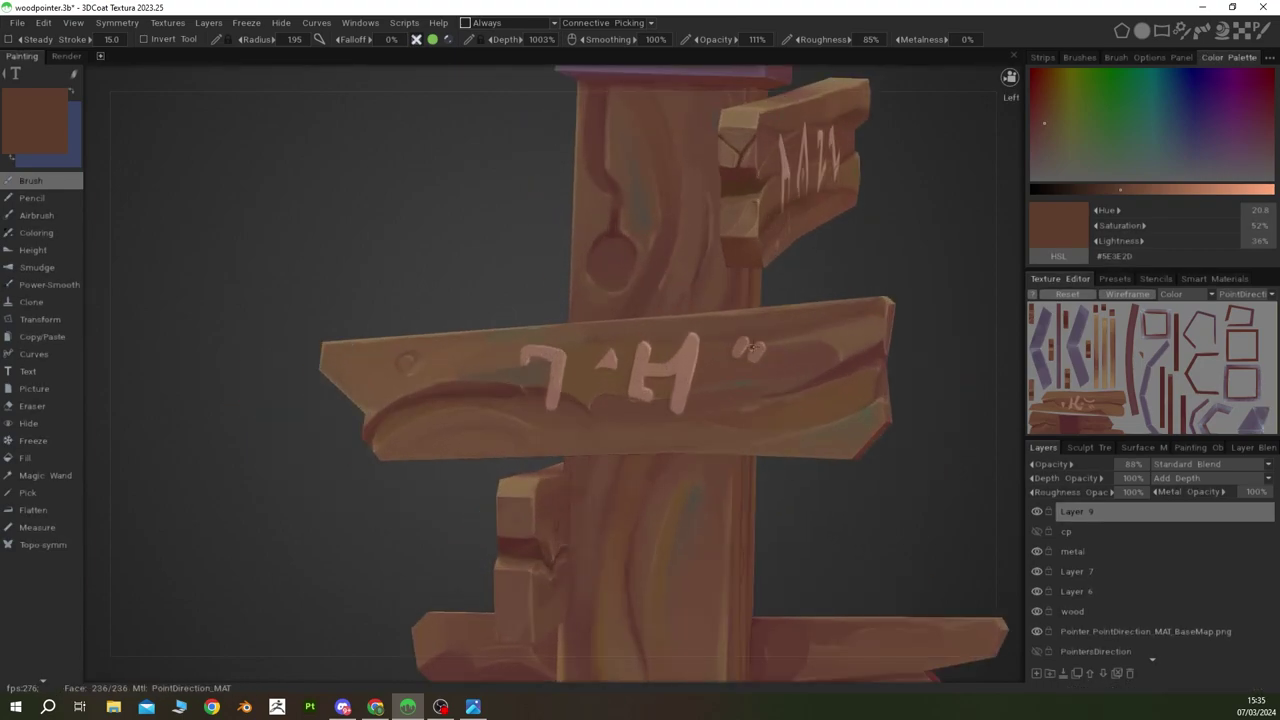
scroll(753, 347, down, 3)
alt+drag(753, 347, 796, 386)
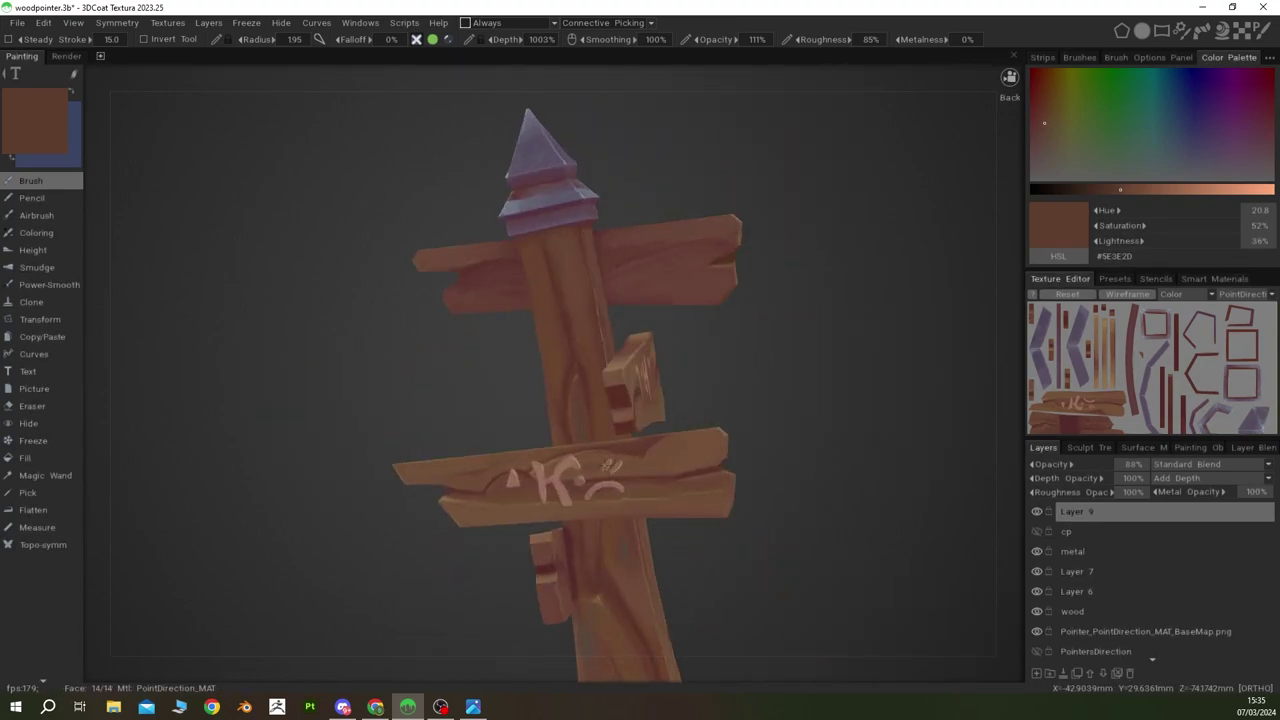
mouse_move(796, 386)
alt+mouse_down()
mouse_move(640, 386)
mouse_move(573, 454)
mouse_move(402, 377)
mouse_move(297, 430)
mouse_move(362, 425)
alt+mouse_up()
Step: Select the metal layer, sample the cap's light blue and set brush opacity to 90%
scroll(362, 425, up, 3)
click(1072, 551)
scroll(621, 390, up, 3)
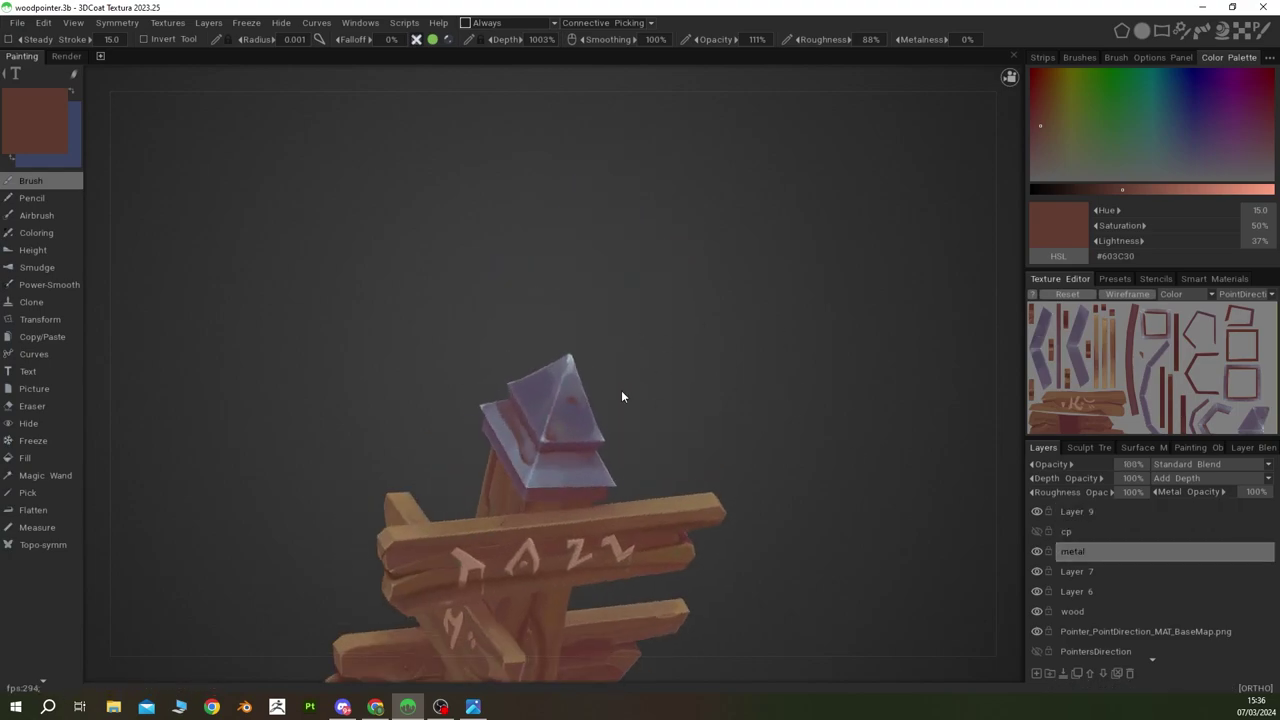
key(v)
scroll(617, 437, up, 2)
scroll(618, 420, up, 2)
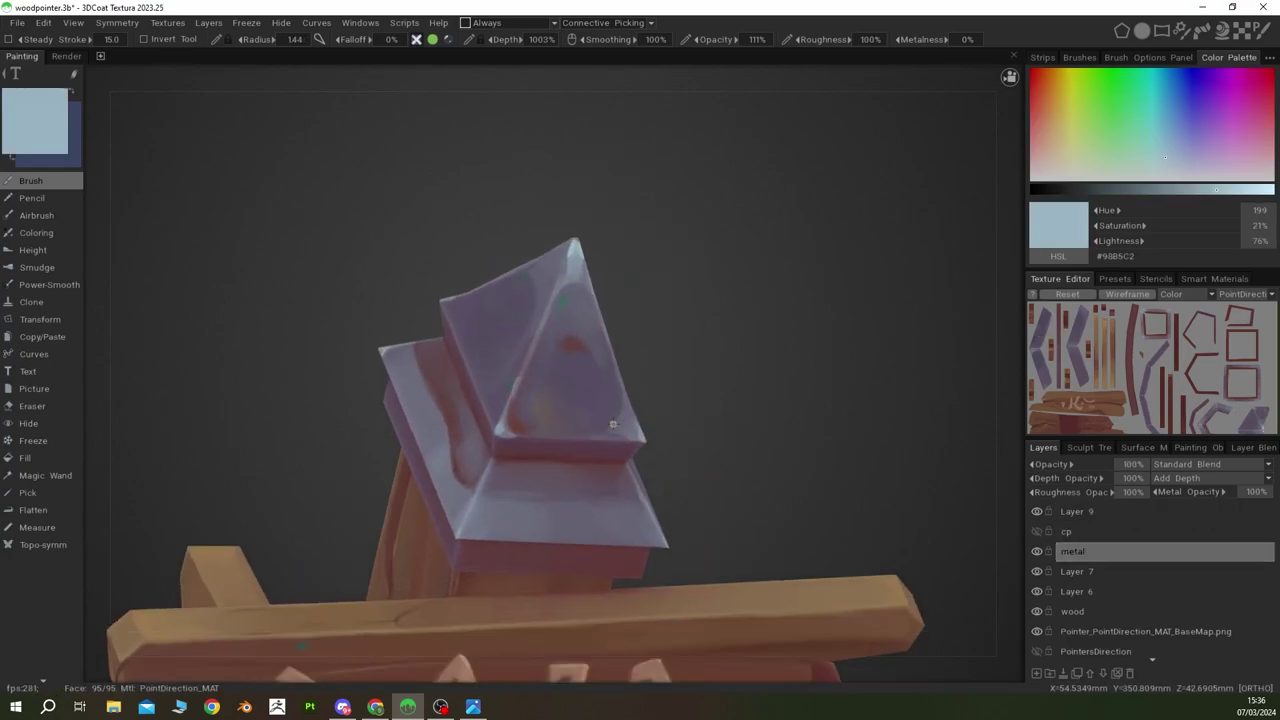
text(90)
key(Return)
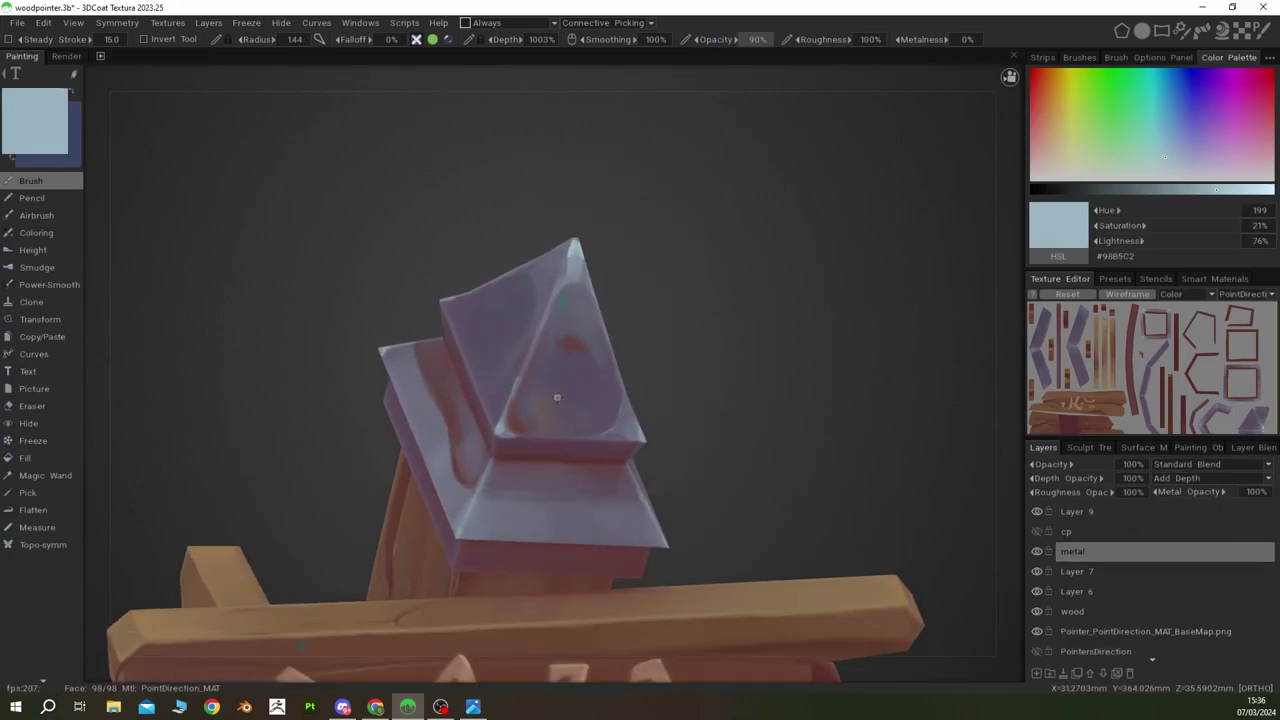
Step: Sample the metal cap's colour from several angles and lighten it to 70%
alt+drag(595, 406, 452, 298)
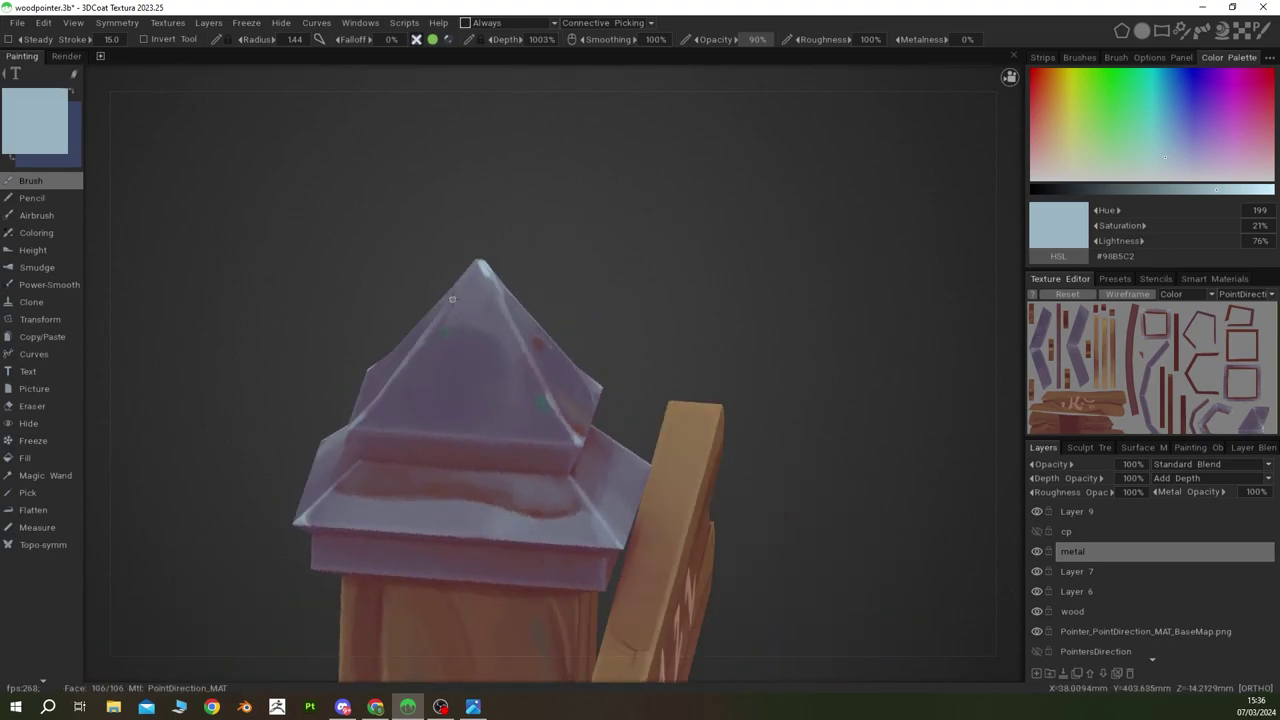
mouse_move(506, 350)
alt+mouse_down()
mouse_move(640, 406)
mouse_move(480, 432)
alt+mouse_up()
key(v)
mouse_move(472, 377)
alt+mouse_down()
mouse_move(551, 397)
mouse_move(409, 418)
alt+mouse_up()
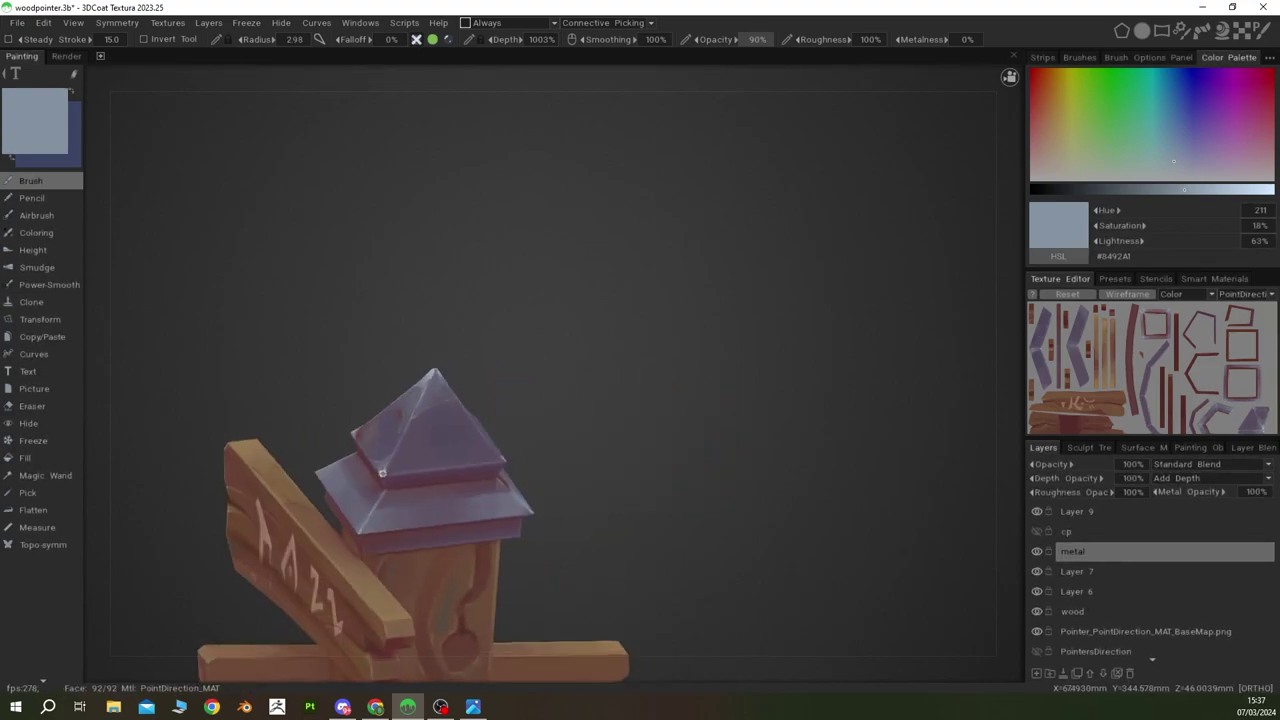
key(v)
mouse_move(460, 383)
alt+mouse_down()
mouse_move(544, 469)
mouse_move(441, 416)
mouse_move(600, 466)
mouse_move(510, 488)
alt+mouse_up()
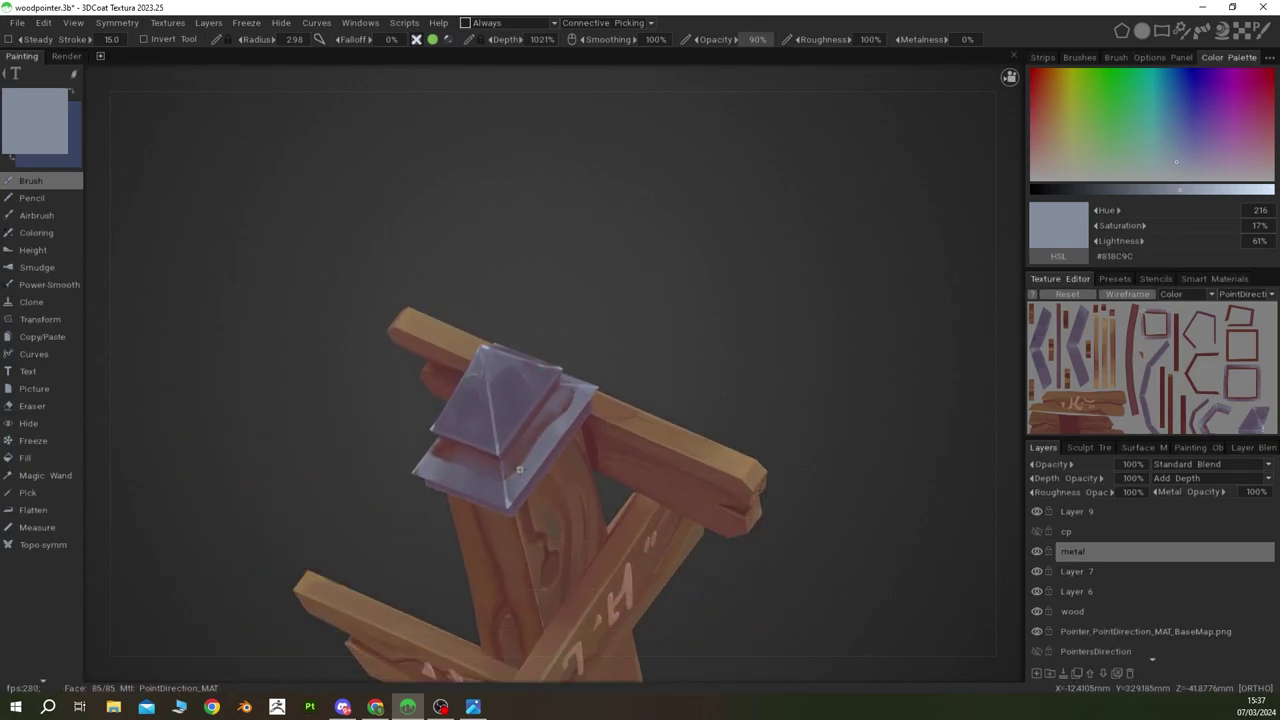
key(v)
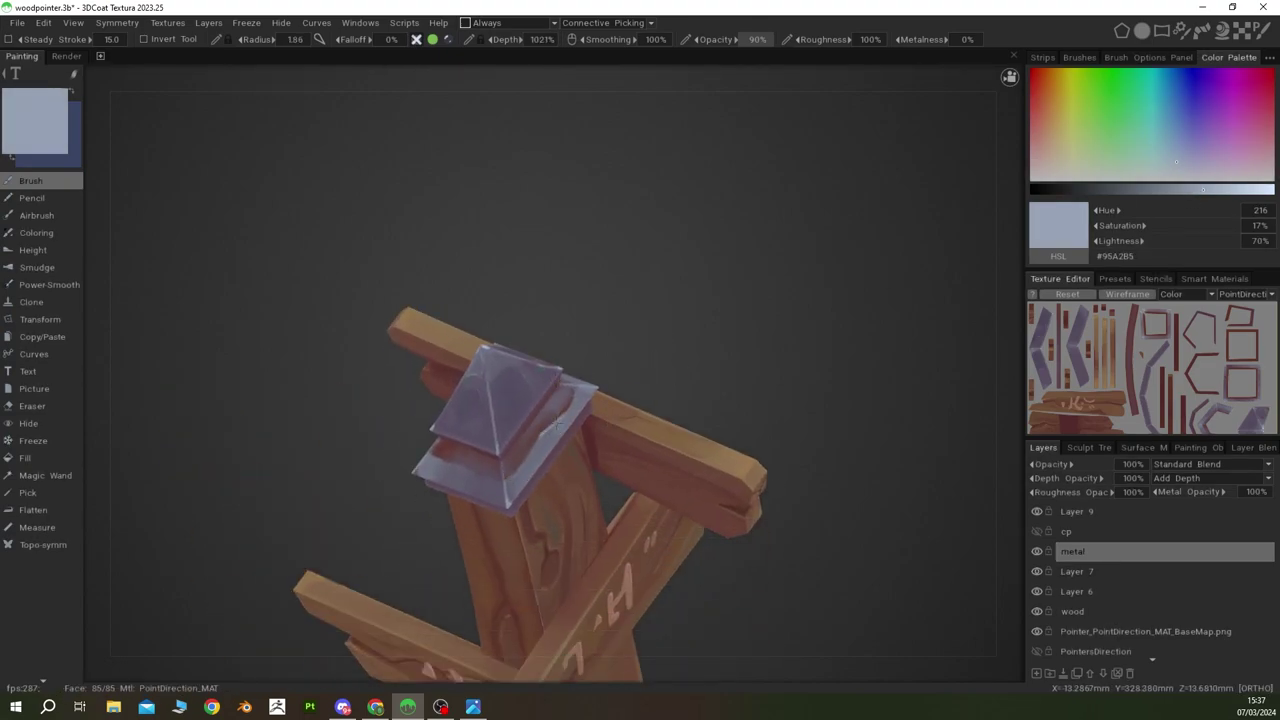
Step: Orbit and zoom to review the whole signpost with its purple caps
mouse_move(574, 402)
alt+mouse_down()
mouse_move(766, 506)
mouse_move(605, 420)
mouse_move(514, 325)
mouse_move(603, 329)
mouse_move(615, 395)
mouse_move(579, 486)
mouse_move(754, 457)
mouse_move(754, 353)
mouse_move(831, 272)
mouse_move(803, 446)
mouse_move(804, 413)
mouse_move(653, 424)
mouse_move(772, 394)
alt+mouse_up()
scroll(514, 325, down, 5)
scroll(590, 450, up, 5)
scroll(754, 457, down, 5)
scroll(689, 472, up, 5)
scroll(719, 471, down, 5)
scroll(831, 272, up, 3)
Step: Add Layer 10 and set up a gradient Fill running from dark magenta to orange
click(1036, 673)
click(40, 457)
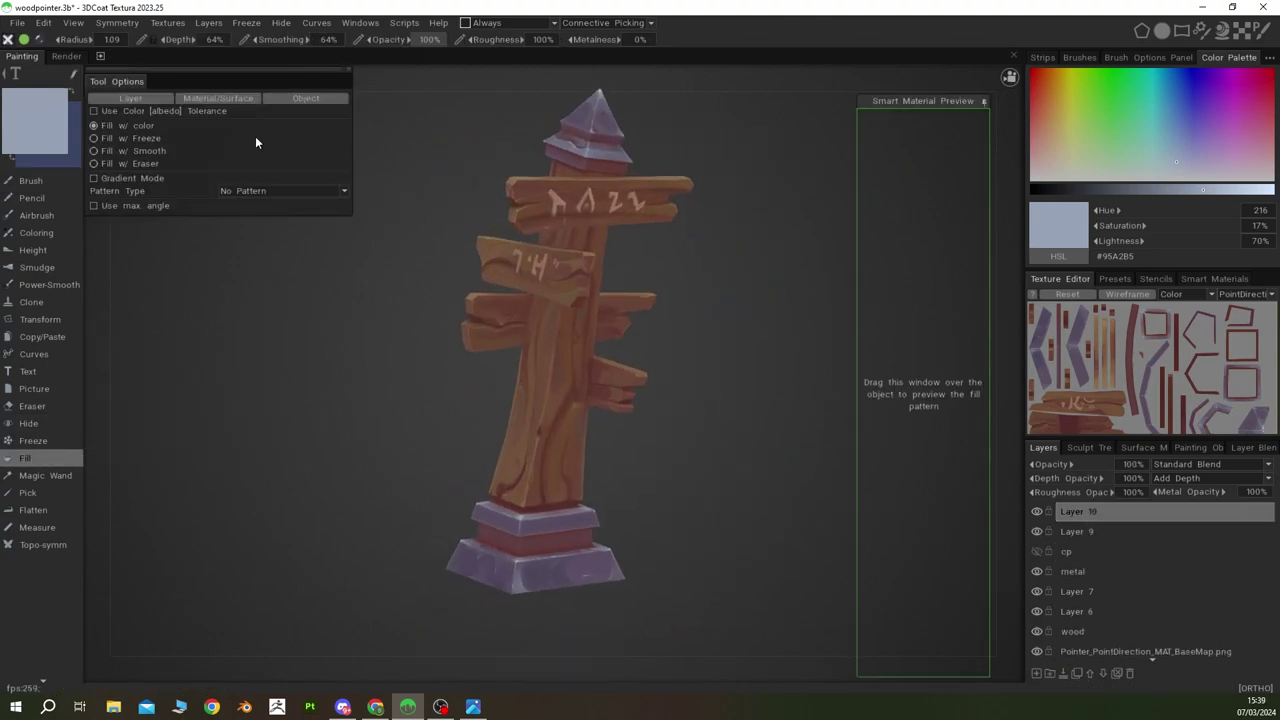
click(93, 178)
click(1261, 83)
click(1137, 189)
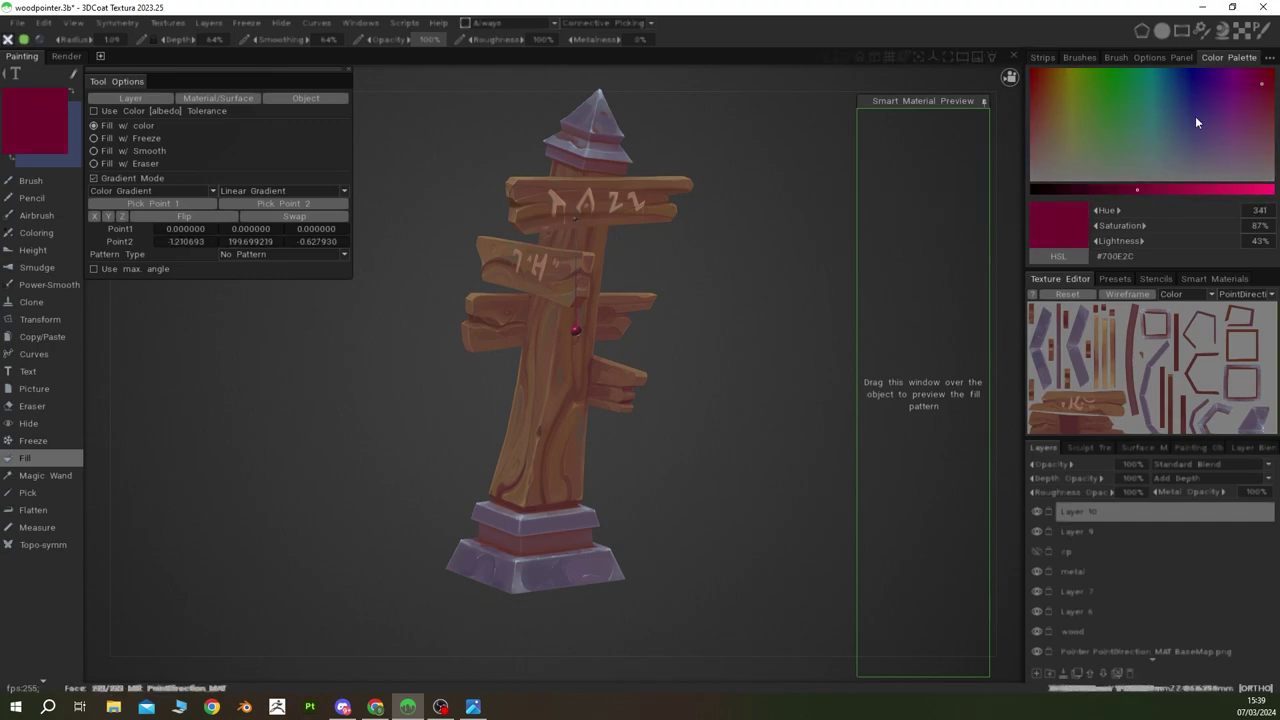
click(1077, 172)
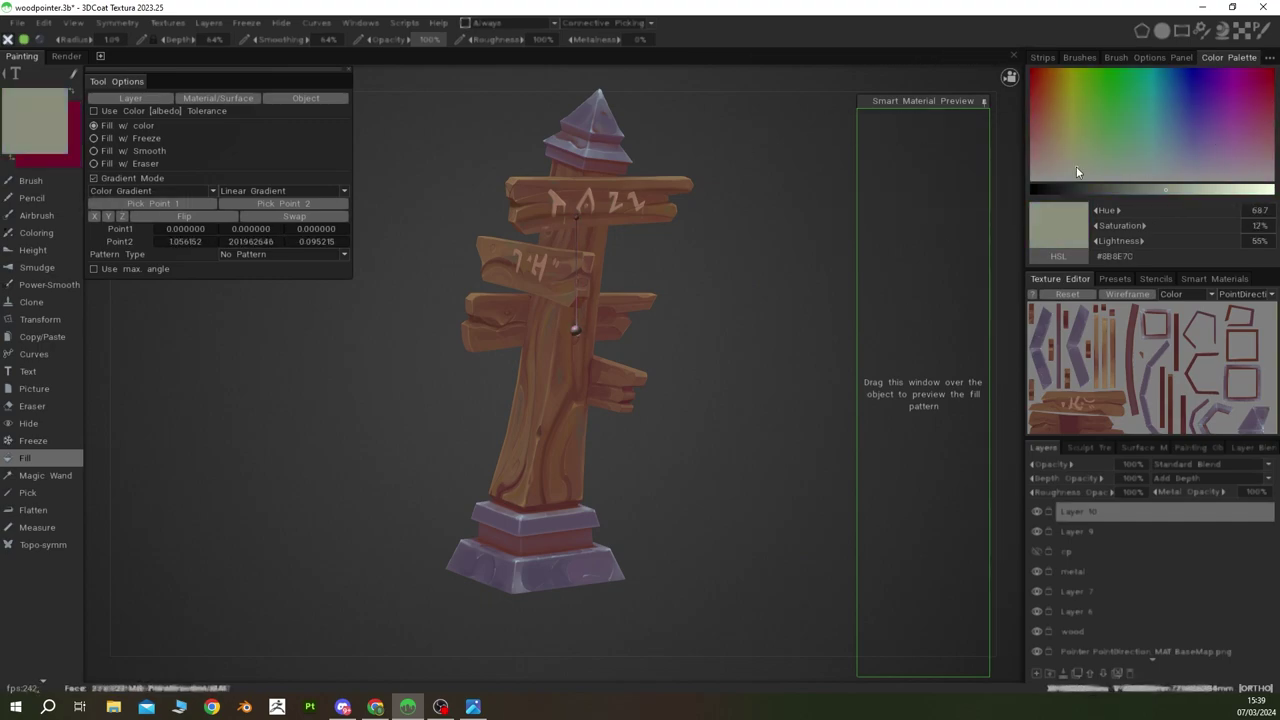
click(1182, 189)
key(x)
Step: Lay the magenta-to-orange gradient from the base up the post and apply it
drag(530, 594, 530, 627)
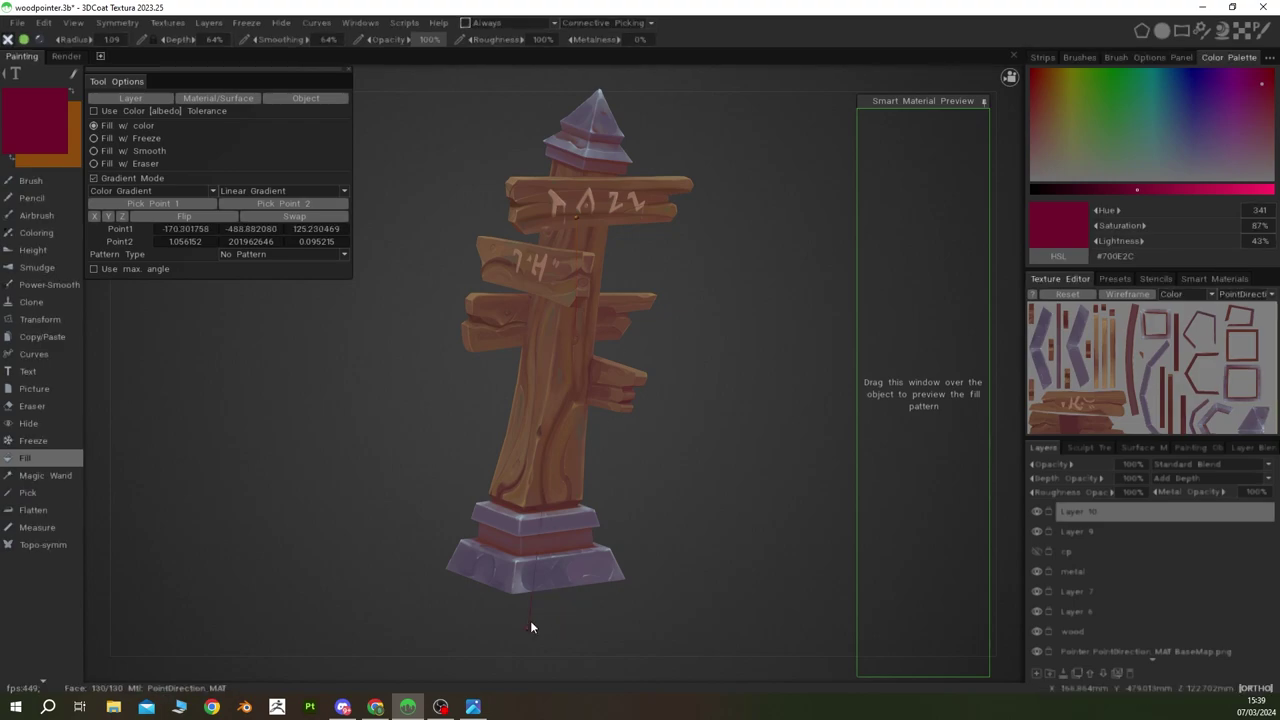
scroll(597, 131, down, 3)
click(597, 131)
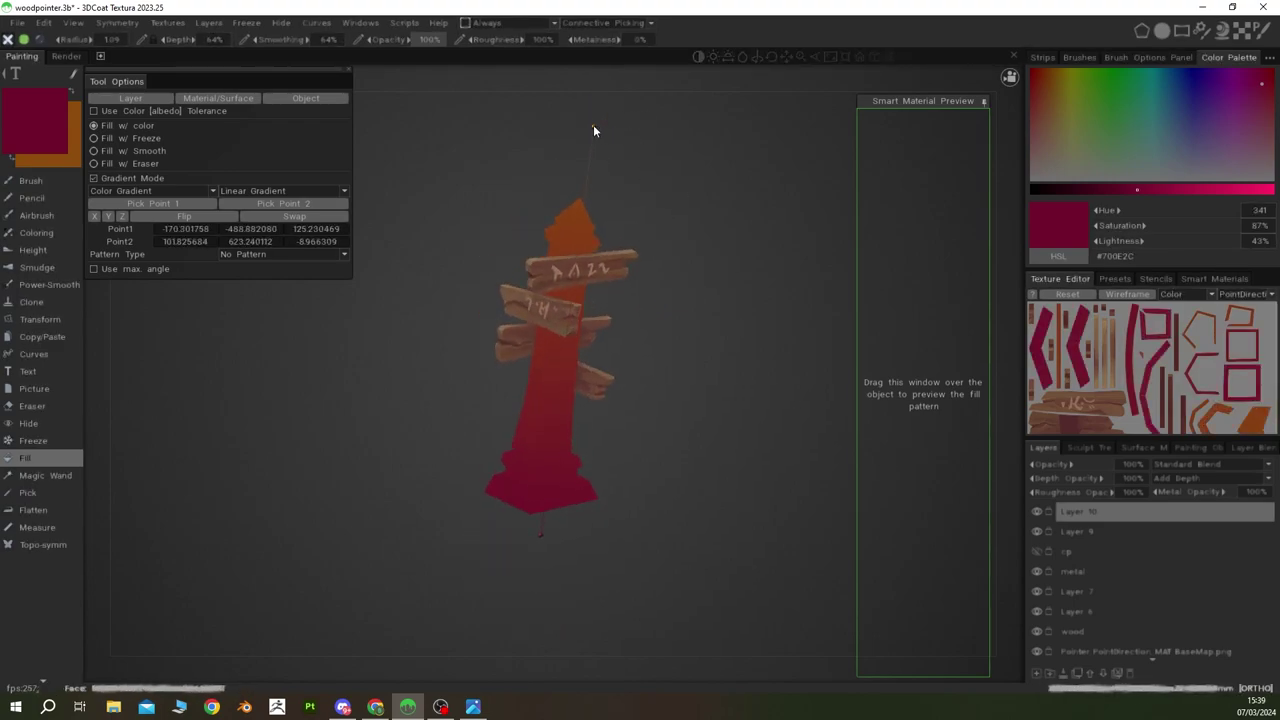
mouse_move(593, 131)
mouse_down()
mouse_move(921, 158)
mouse_move(572, 512)
mouse_up()
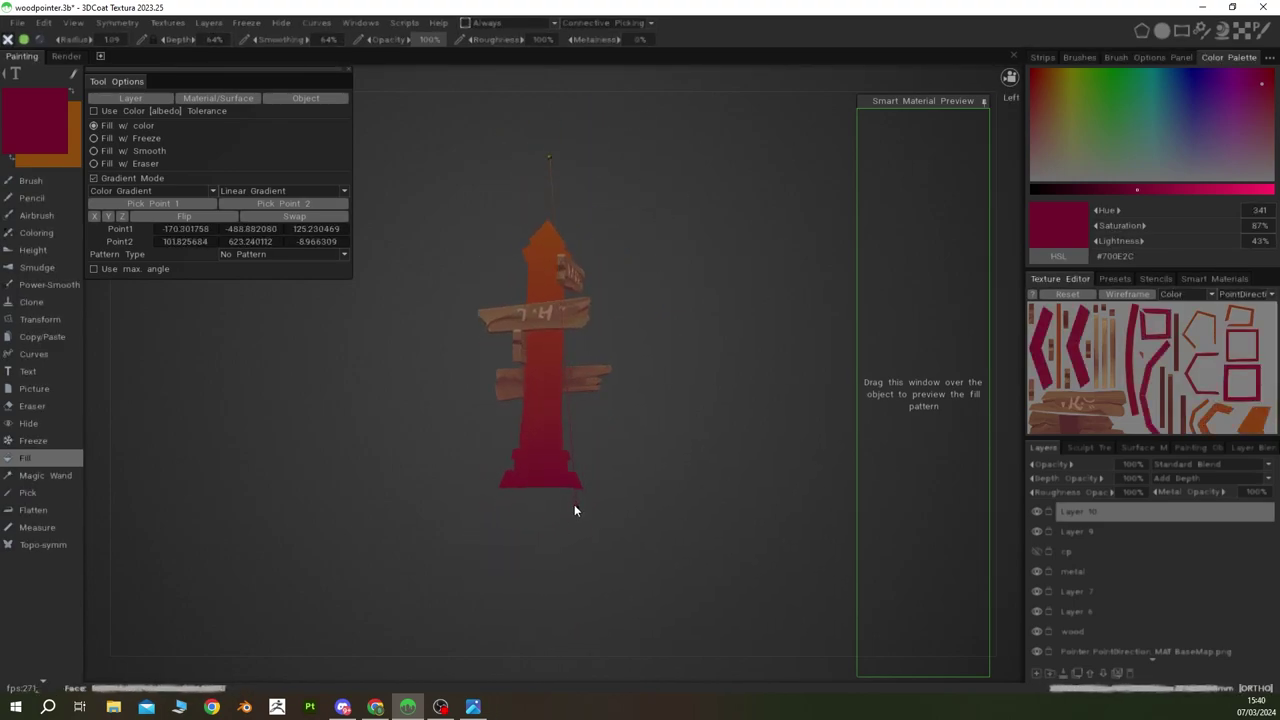
click(31, 180)
Step: Set Layer 10 to Overlay blending and lower its opacity to 5%
click(1210, 464)
click(1229, 196)
click(1121, 464)
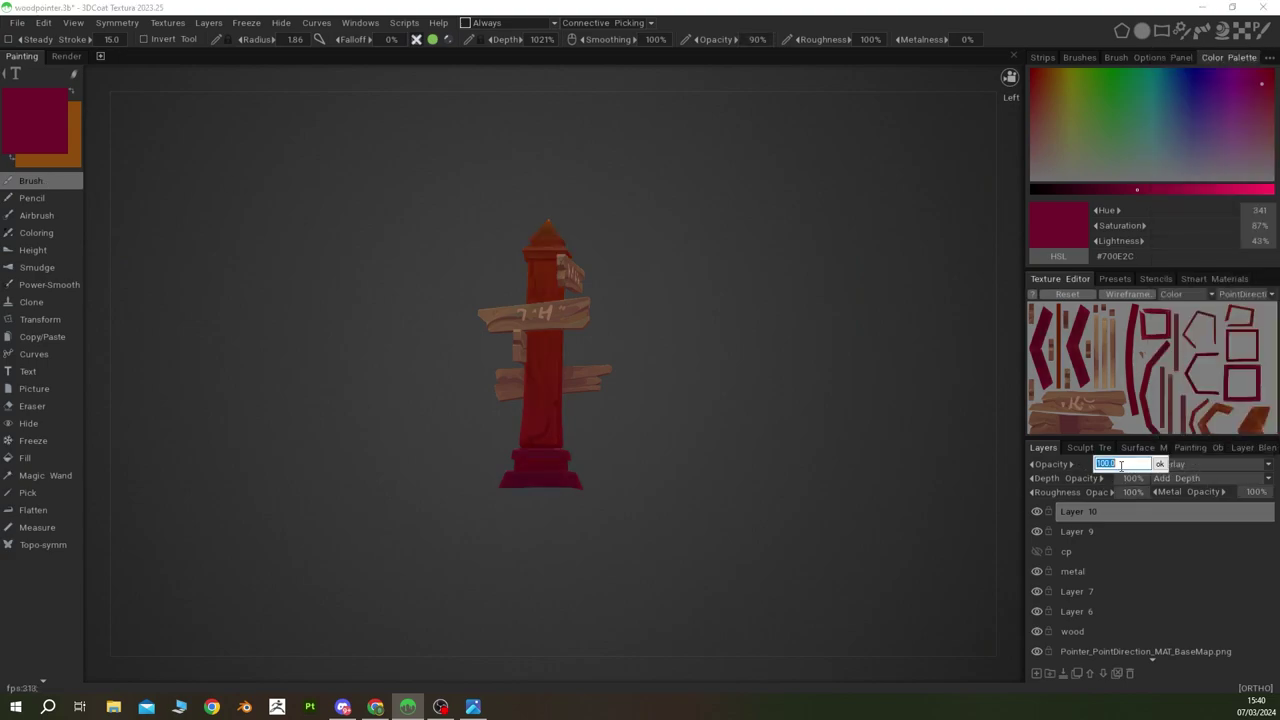
text(22)
key(Return)
drag(990, 505, 1039, 518)
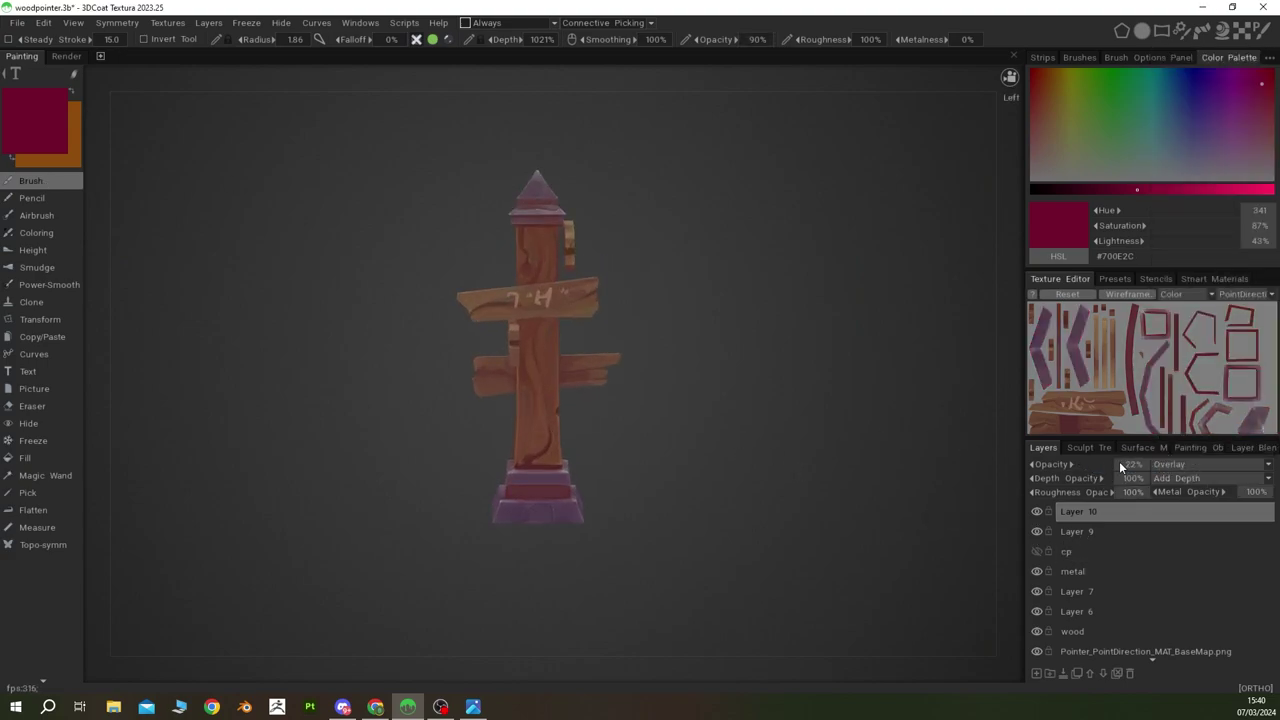
drag(1110, 467, 1098, 467)
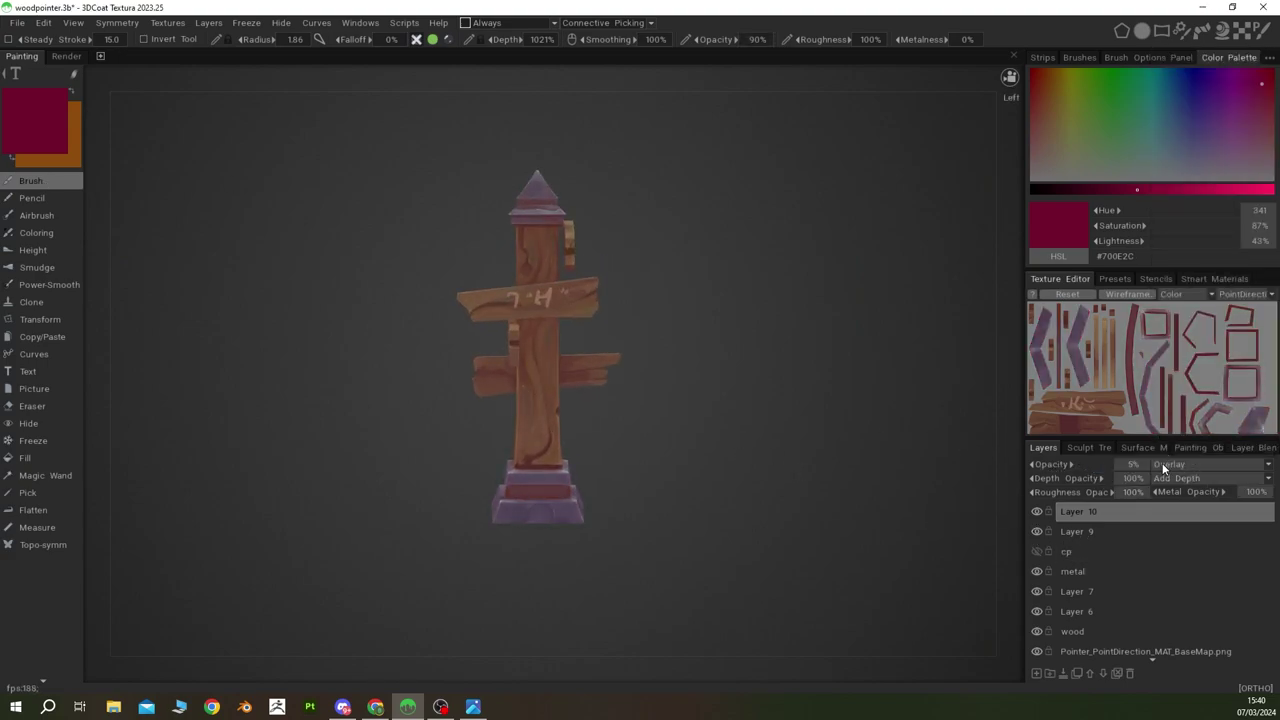
Step: Hide Layer 10, pick a dark purple, and lay a purple gradient from base to top
click(1037, 512)
click(1098, 190)
key(x)
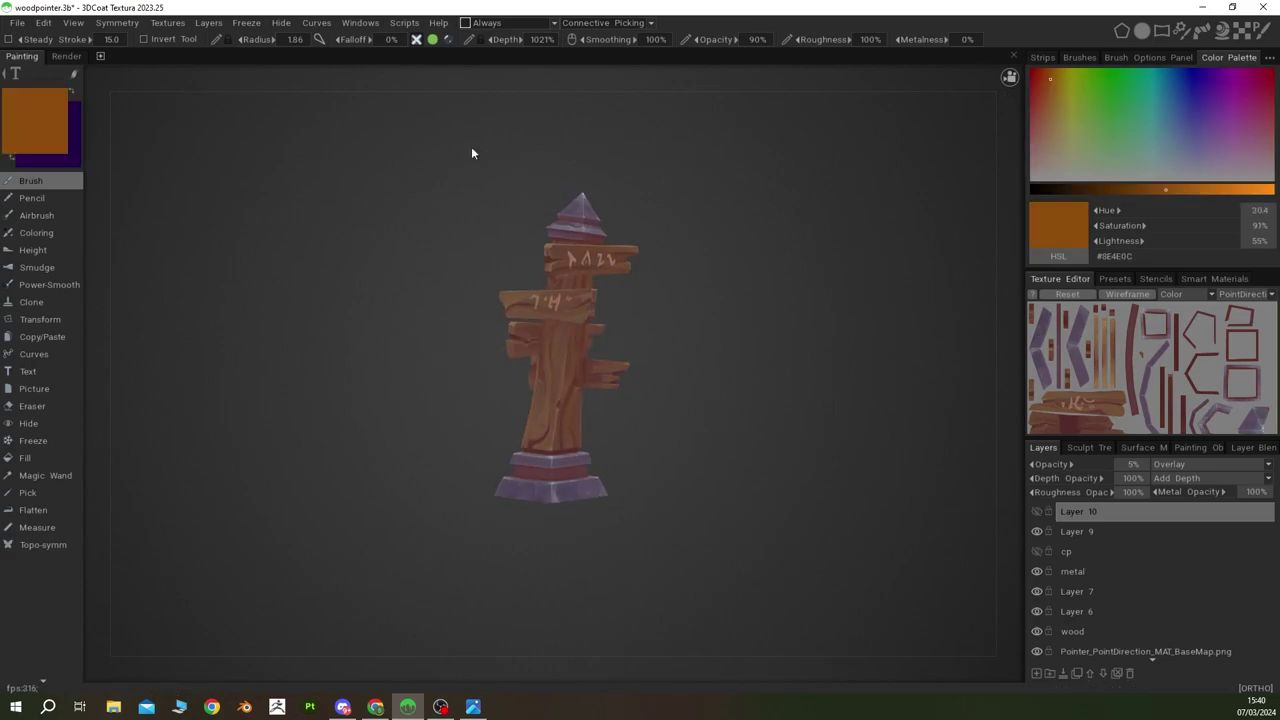
key(x)
click(25, 457)
drag(593, 120, 560, 530)
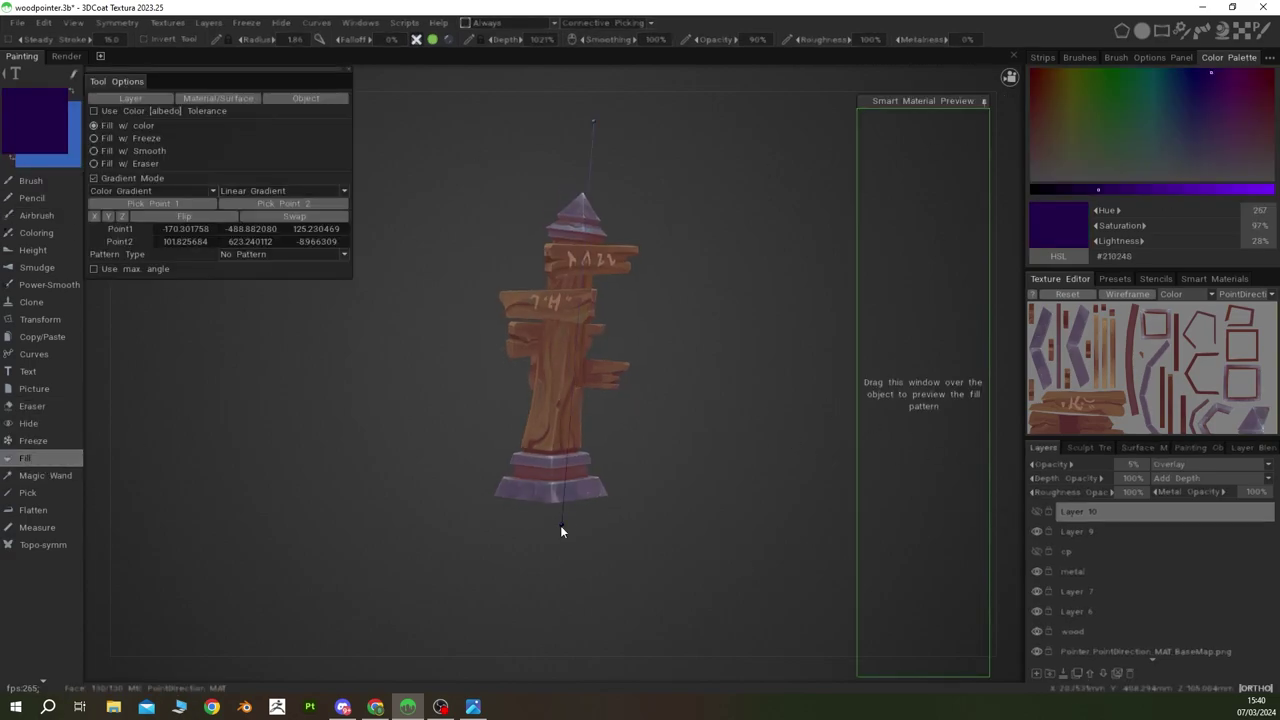
drag(593, 120, 603, 123)
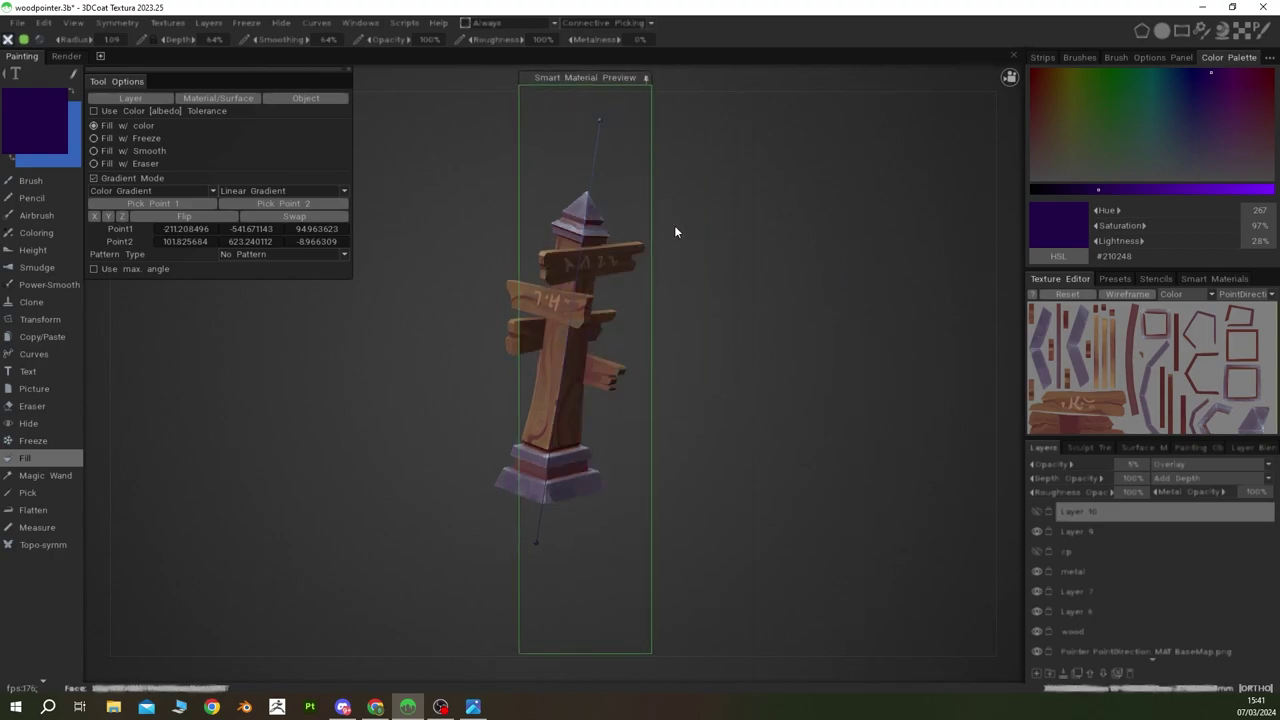